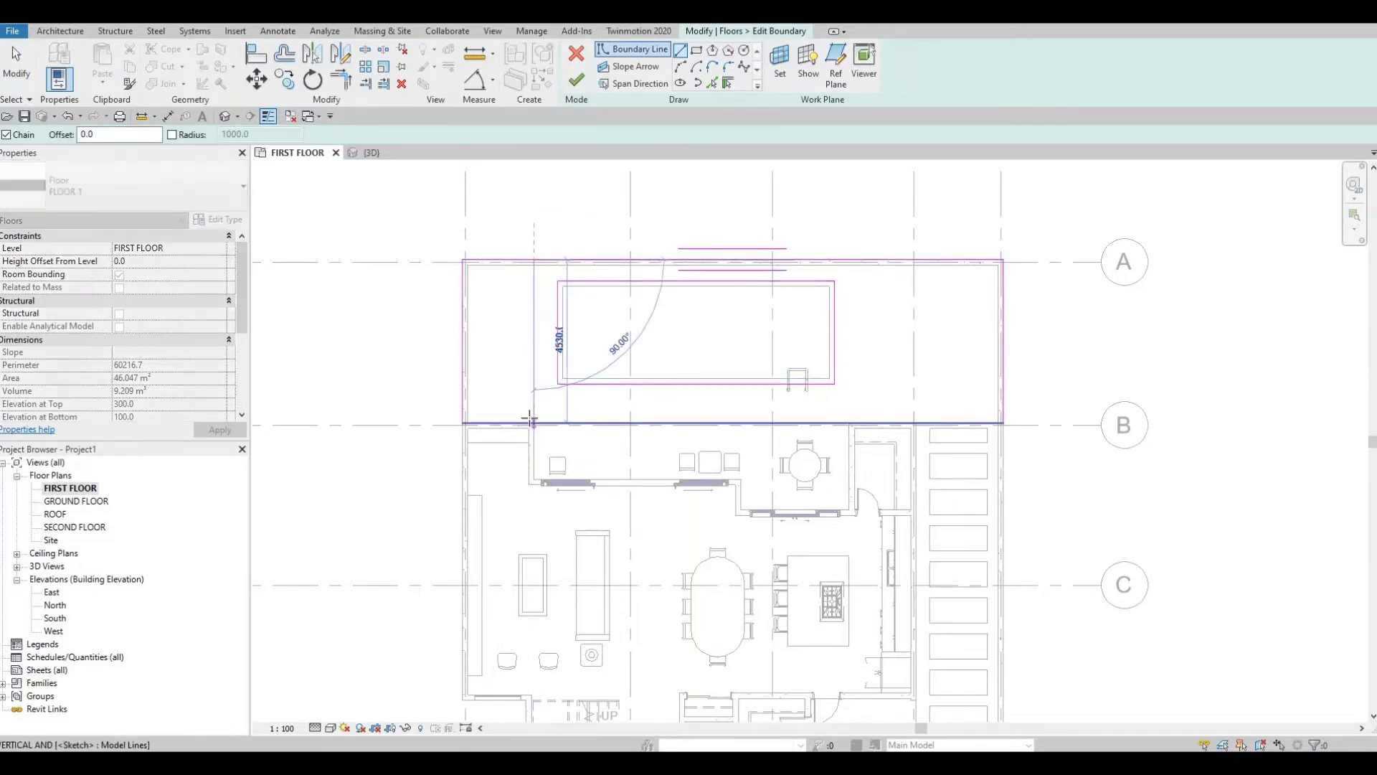
Step: Draw two vertical boundary lines, 4530 long, across the floor sketch on both sides of the pool
{"action": "key", "text": "Escape"}
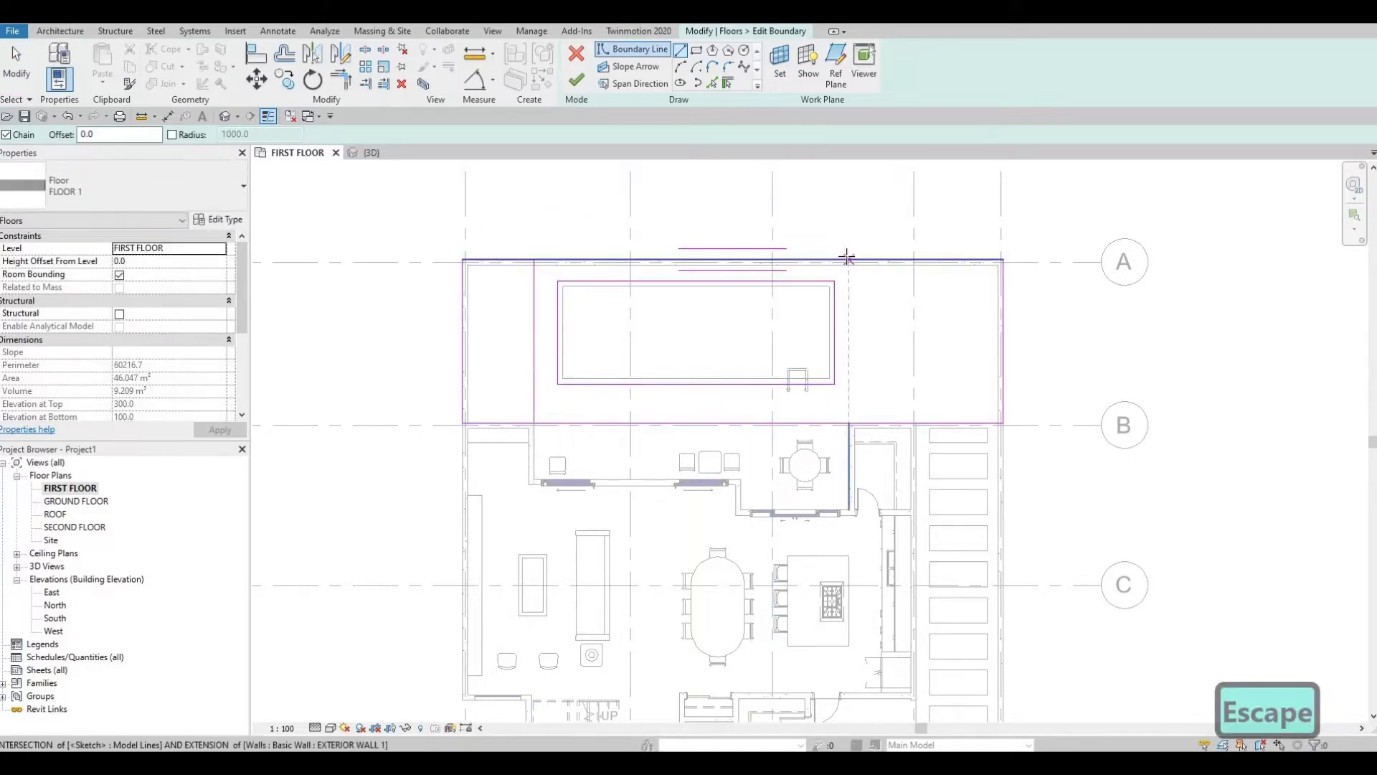
{"action": "left_click", "coordinate": [846, 260]}
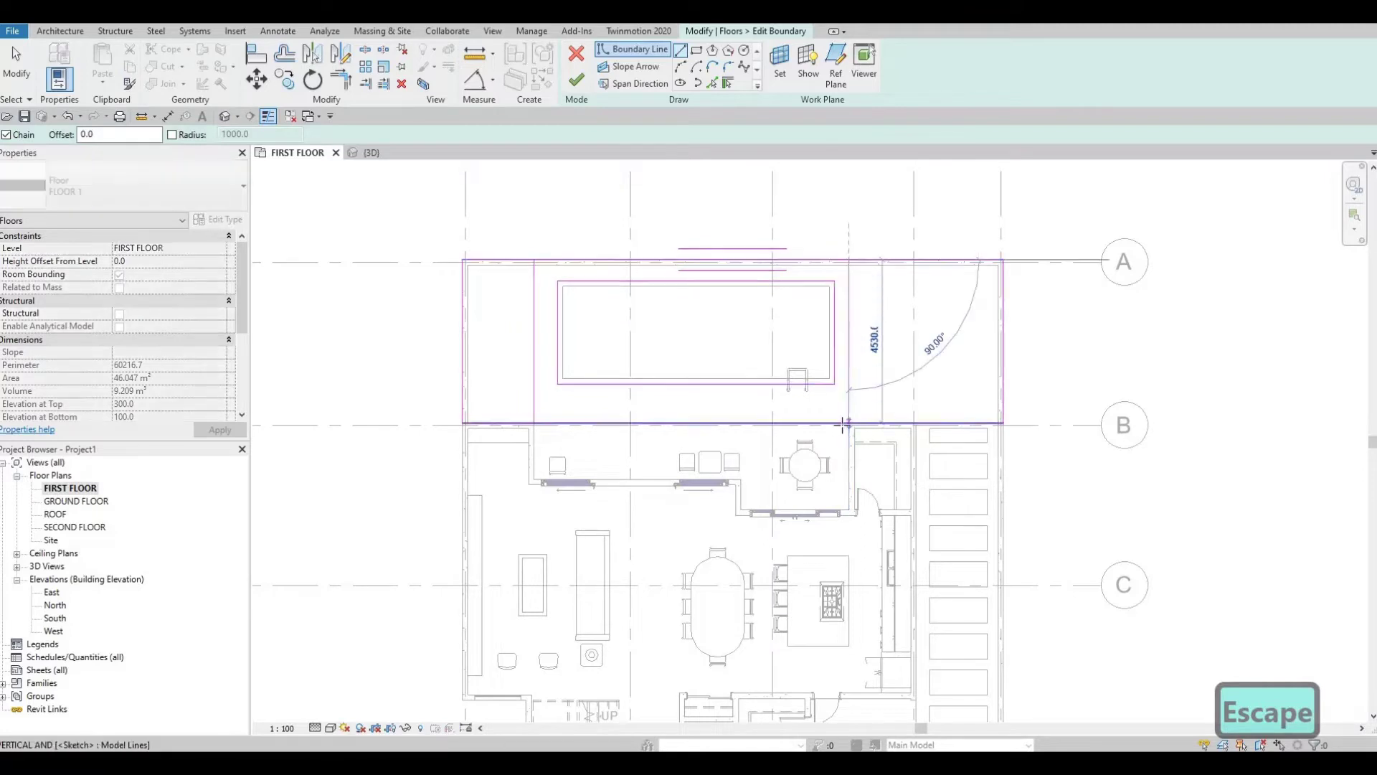
{"action": "key", "text": "Escape"}
{"action": "key", "text": "Escape"}
{"action": "key", "text": "Escape"}
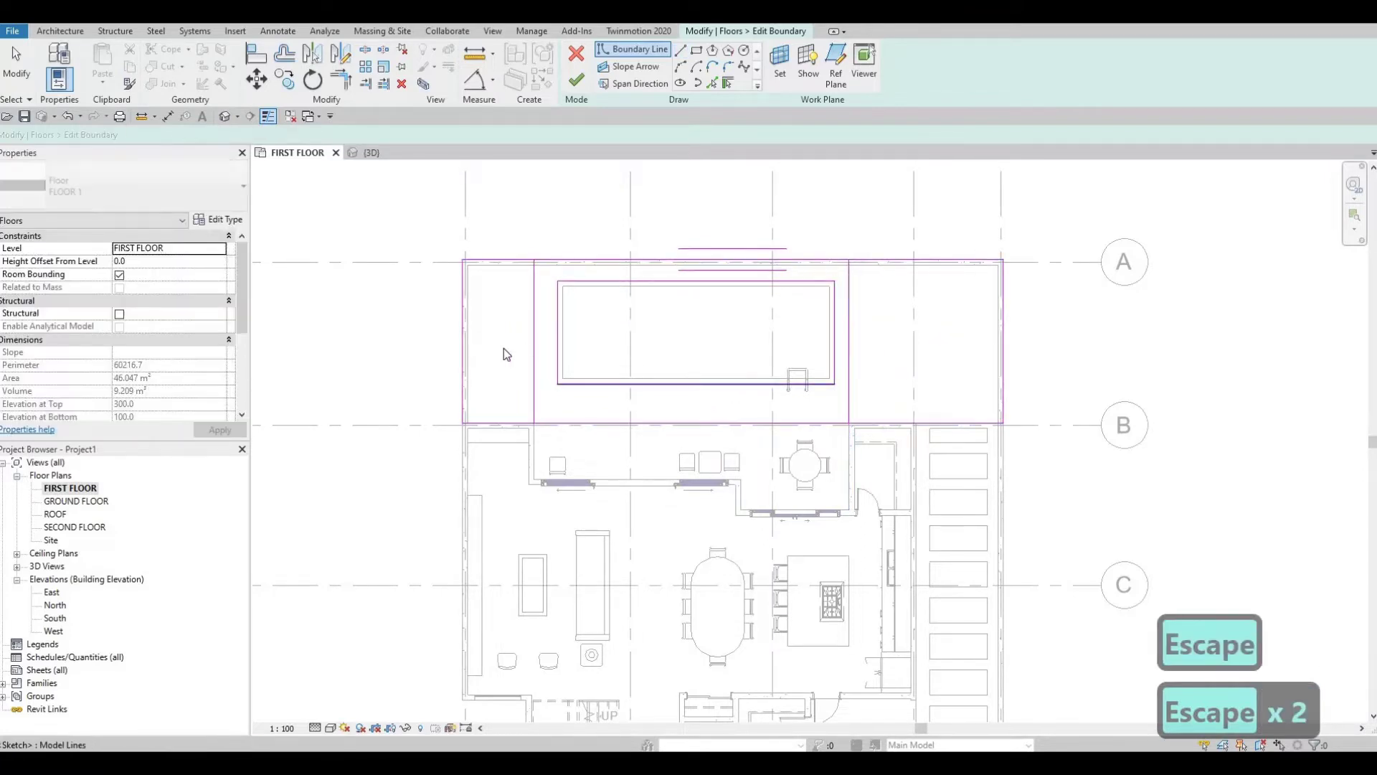
Step: Align the left dividing boundary line with the outer face of the wall just below it
{"action": "scroll", "coordinate": [501, 356], "scroll_direction": "up", "scroll_amount": 2}
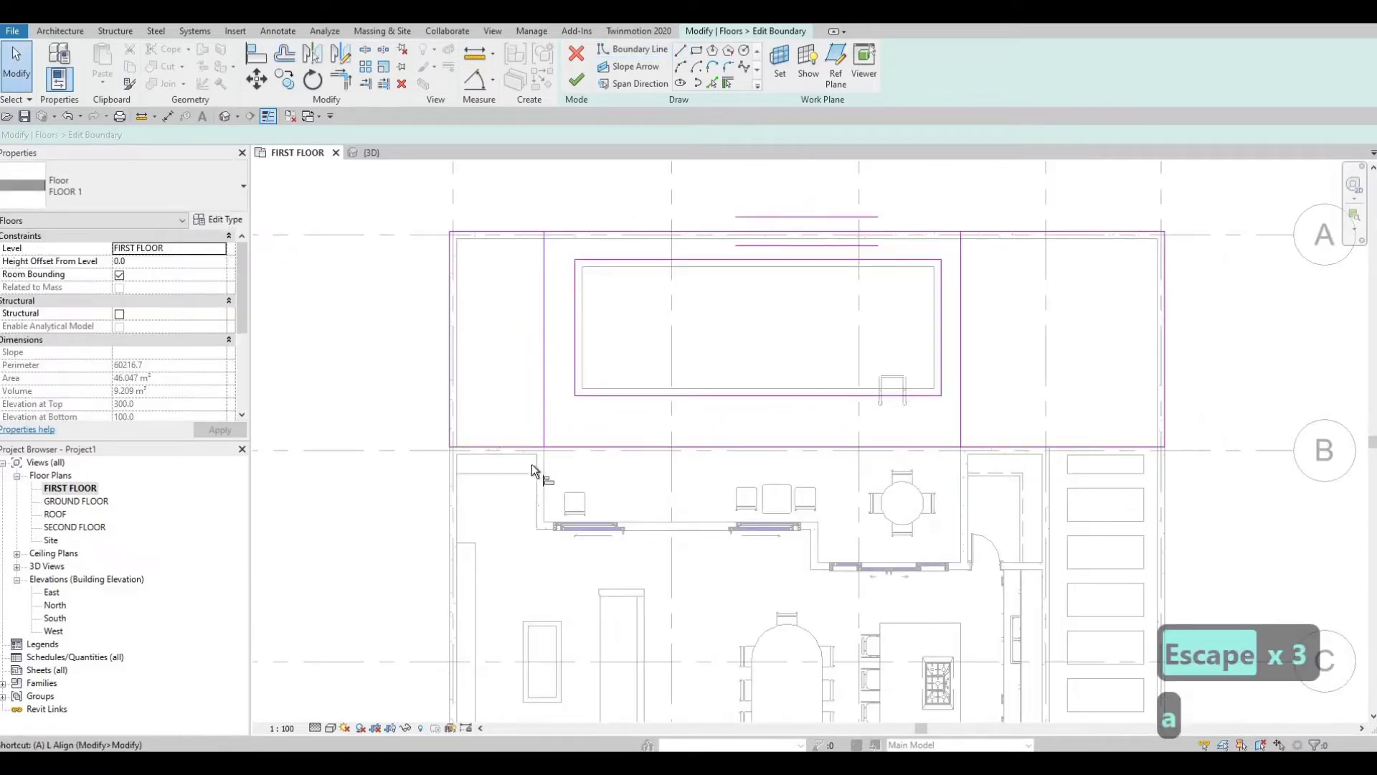
{"action": "key", "text": "a"}
{"action": "key", "text": "l"}
{"action": "scroll", "coordinate": [548, 454], "scroll_direction": "up", "scroll_amount": 2}
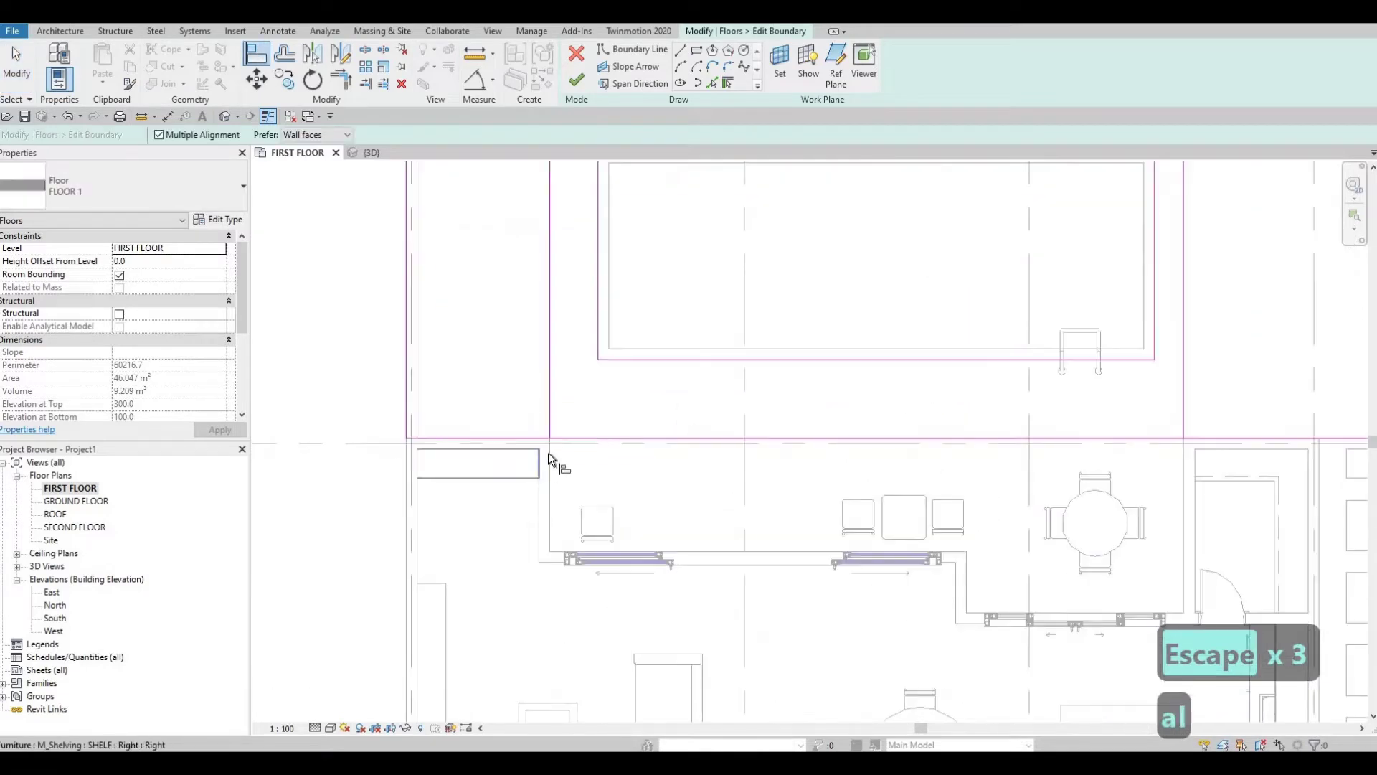
{"action": "left_click", "coordinate": [548, 365]}
{"action": "scroll", "coordinate": [551, 361], "scroll_direction": "down", "scroll_amount": 2}
{"action": "middle_click_drag", "start_coordinate": [583, 236], "coordinate": [566, 292]}
{"action": "key", "text": "Escape"}
{"action": "key", "text": "Escape"}
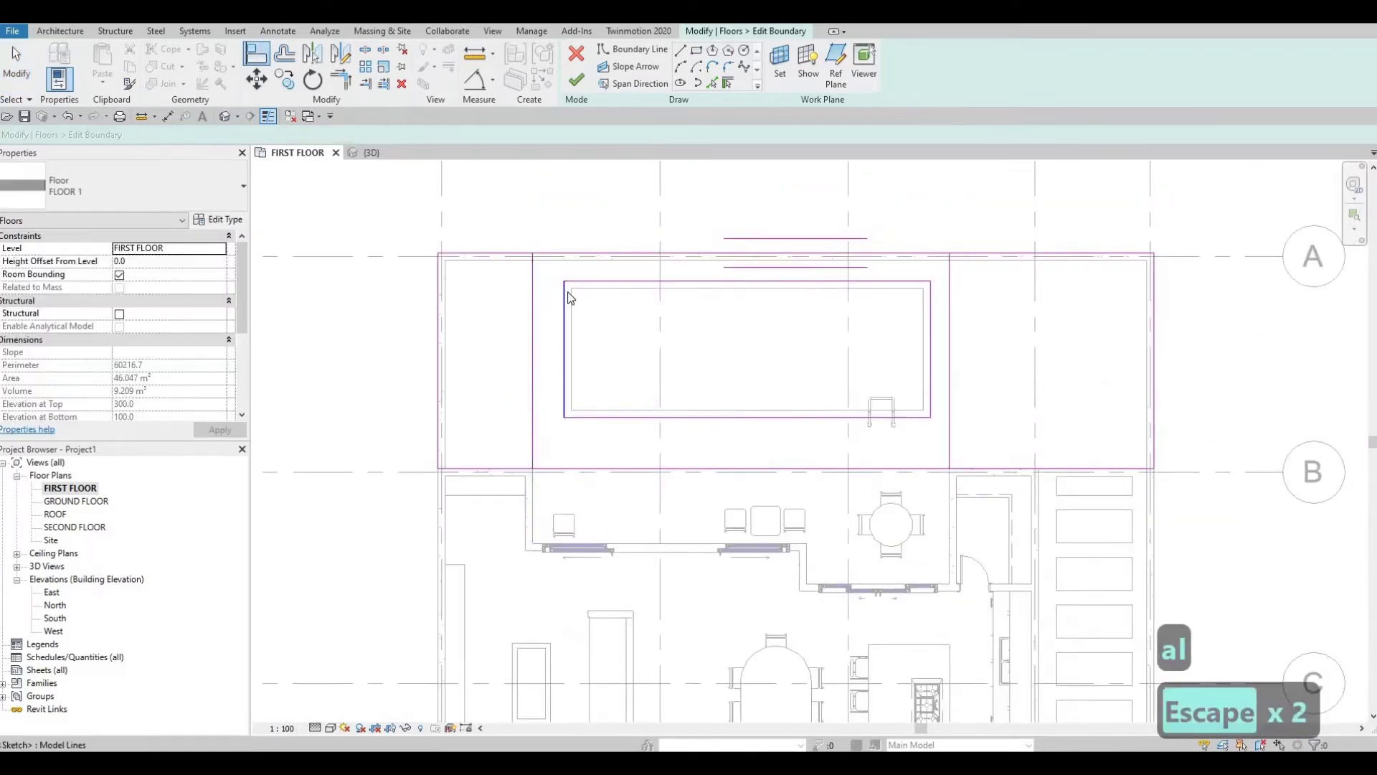
Step: Delete the entire rectangular boundary loop around the pool from the floor sketch
{"action": "key", "text": "Tab"}
{"action": "left_click", "coordinate": [570, 297]}
{"action": "key", "text": "Delete"}
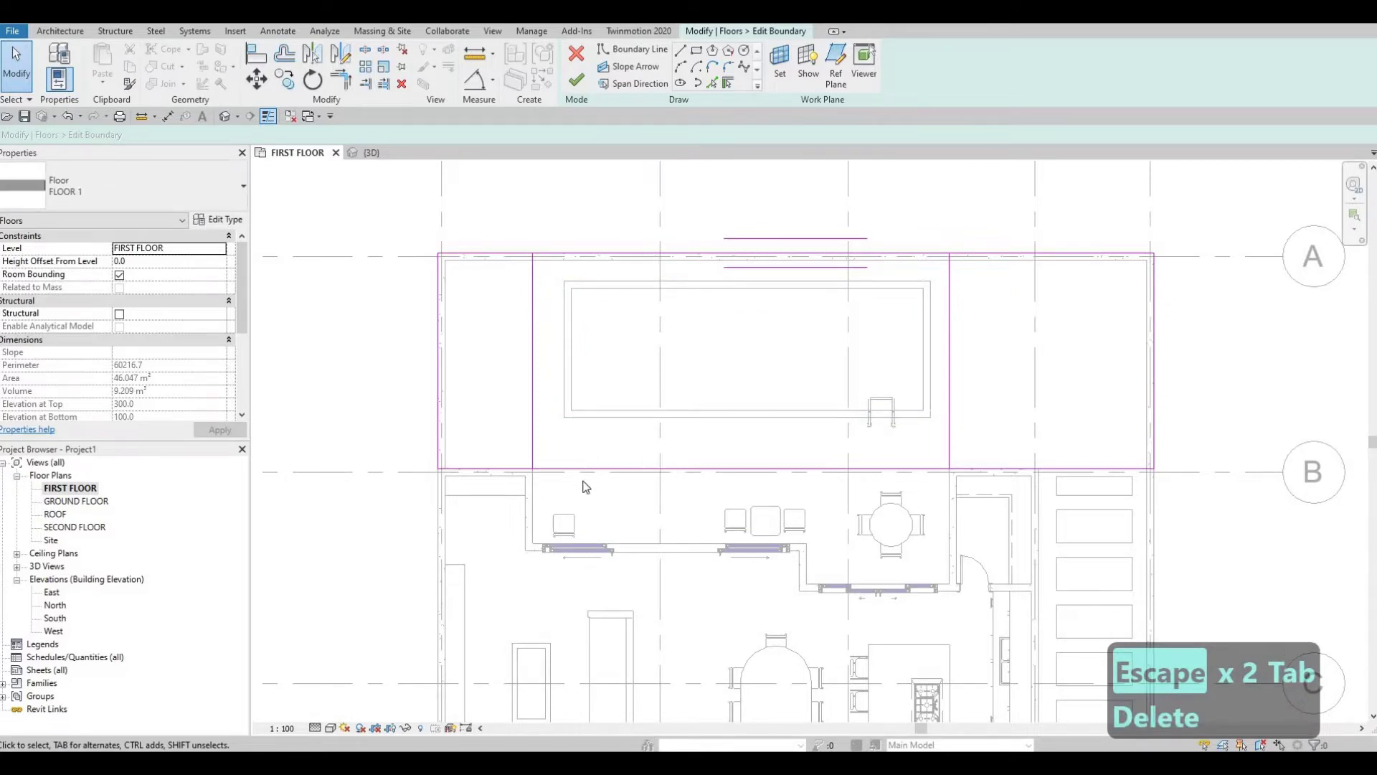
Step: Split the long upper and lower boundary lines between the two vertical dividing lines
{"action": "key", "text": "s"}
{"action": "key", "text": "l"}
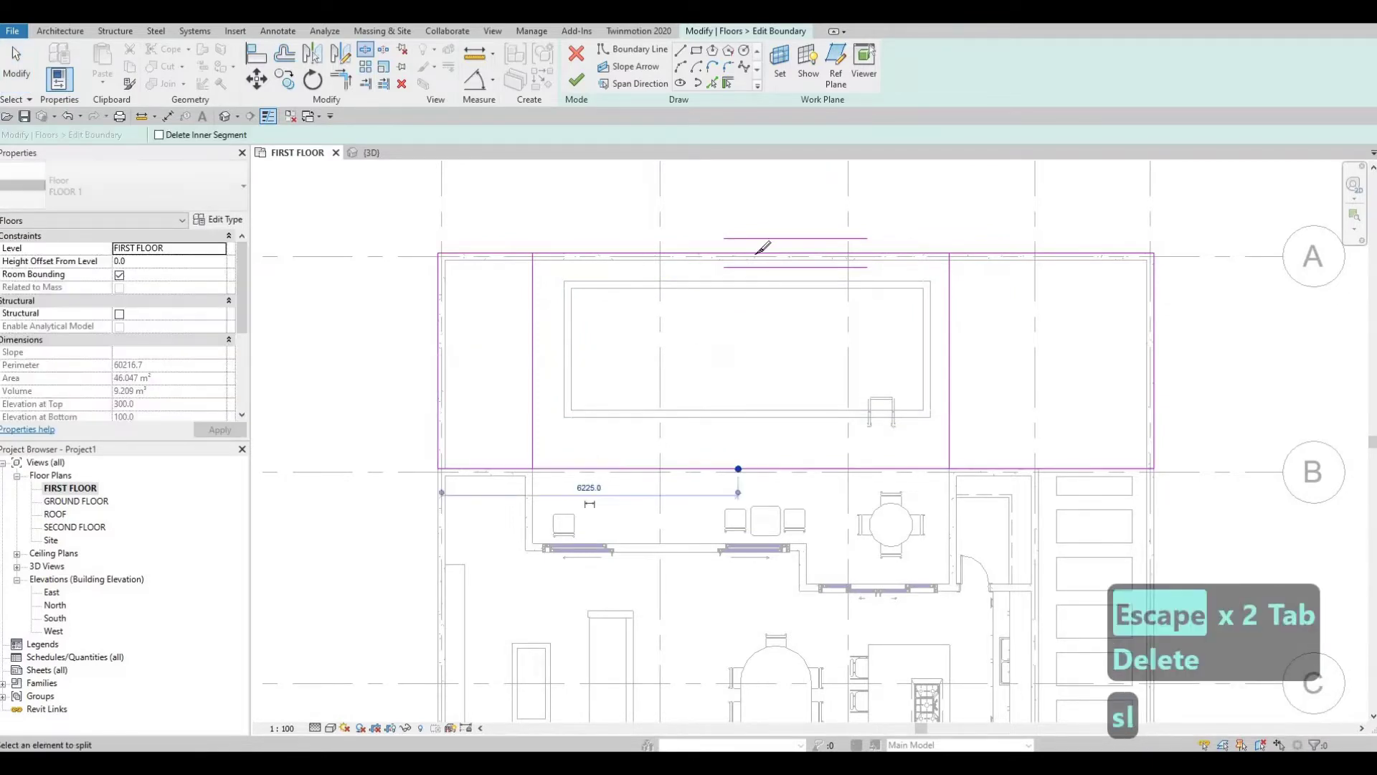
{"action": "left_click", "coordinate": [738, 468]}
{"action": "key", "text": "Escape"}
{"action": "key", "text": "Escape"}
Step: Trim the boundary lines into two closed rectangles on either side of the pool area and finish the floor edit
{"action": "key", "text": "t"}
{"action": "key", "text": "r"}
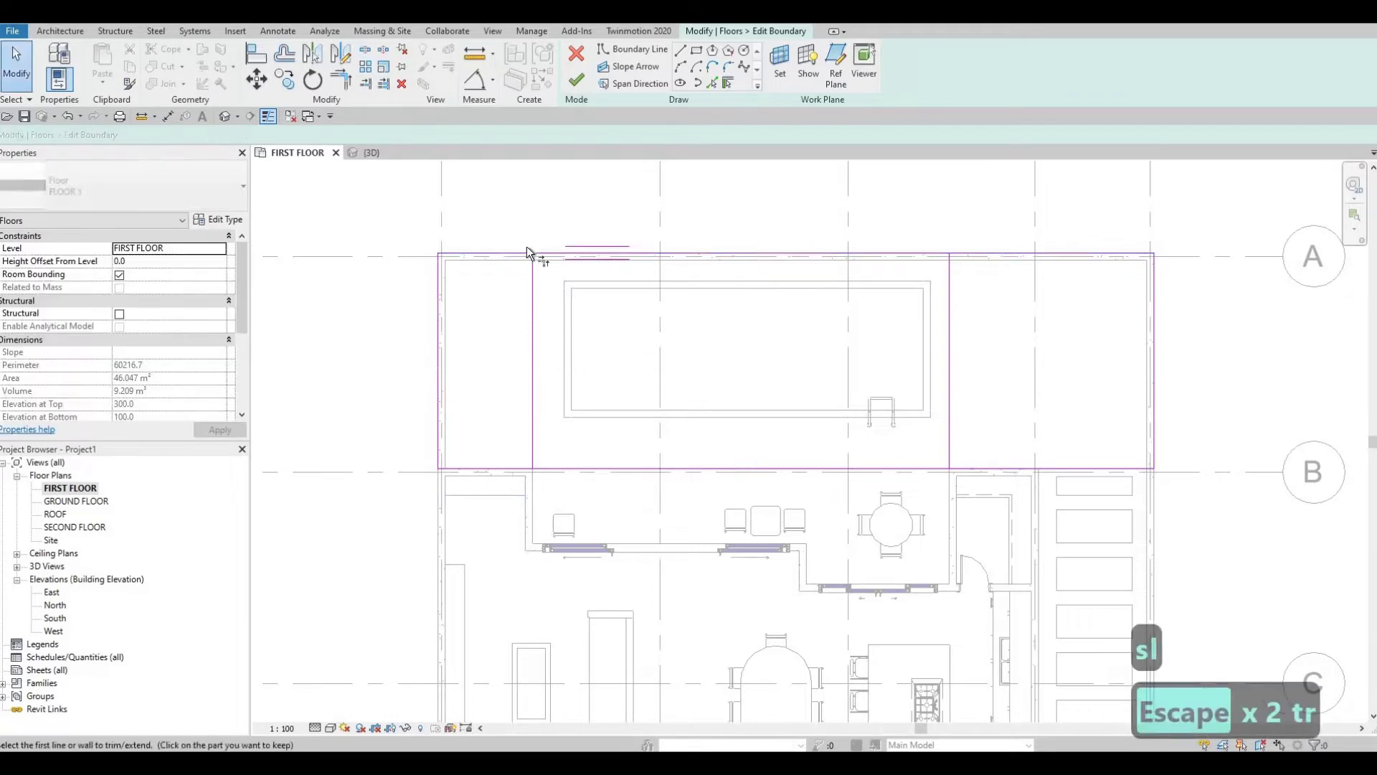
{"action": "left_click", "coordinate": [528, 249]}
{"action": "left_click", "coordinate": [534, 270]}
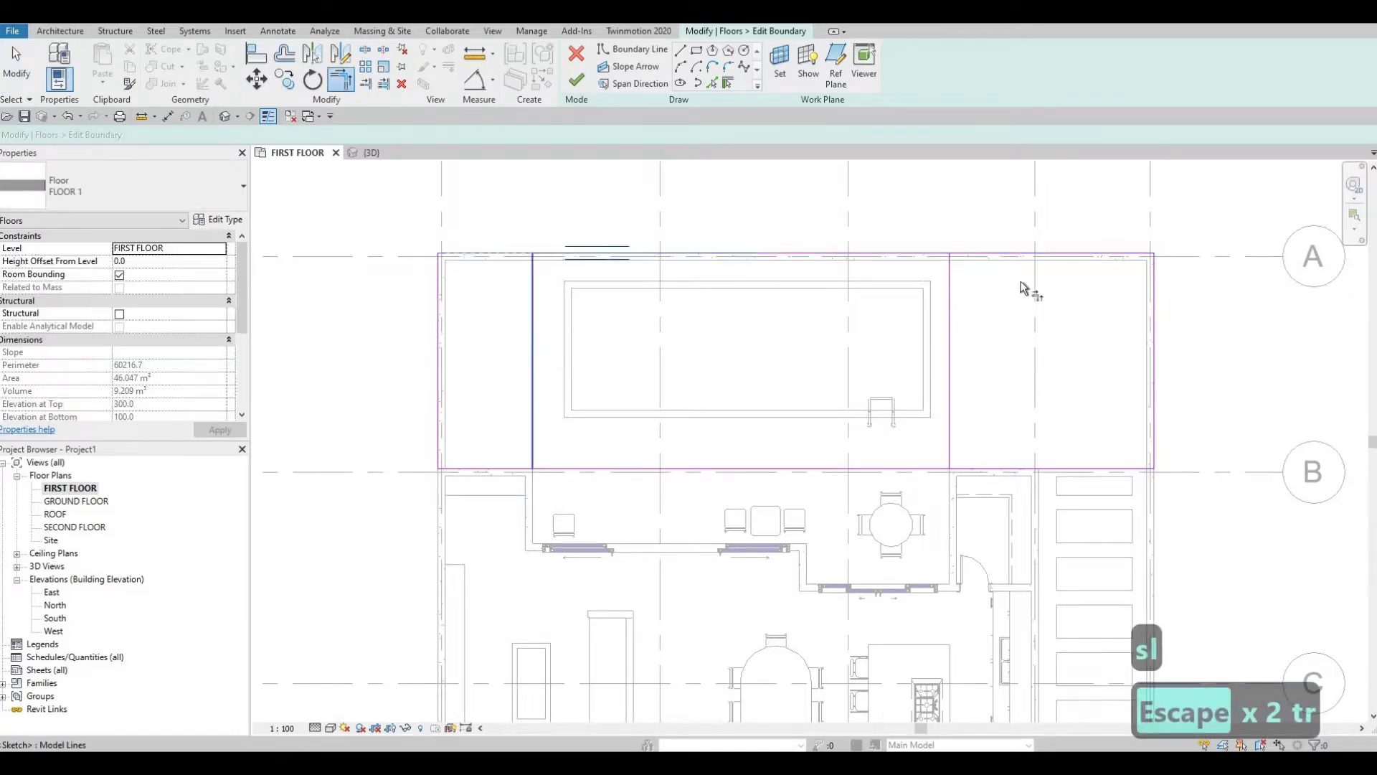
{"action": "left_click", "coordinate": [950, 417]}
{"action": "left_click", "coordinate": [967, 467]}
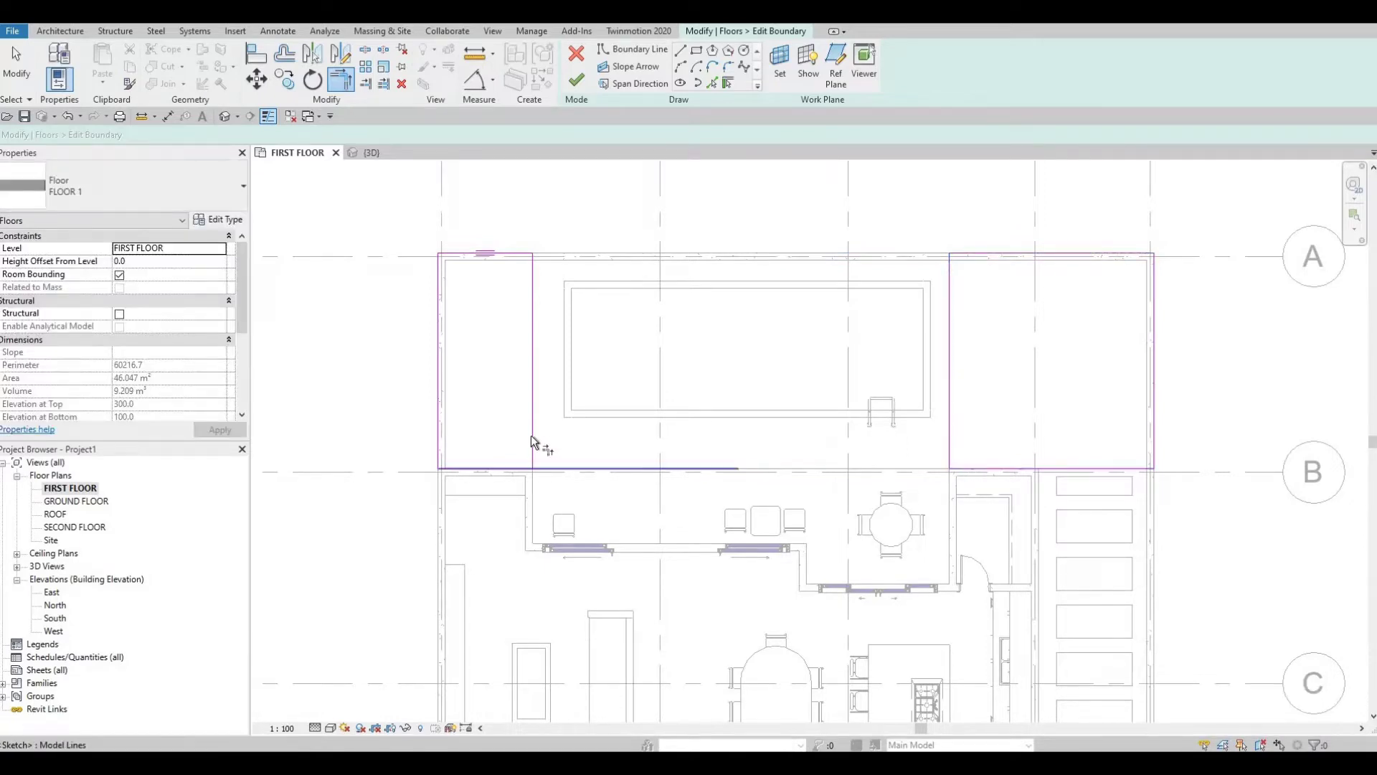
{"action": "left_click", "coordinate": [502, 469]}
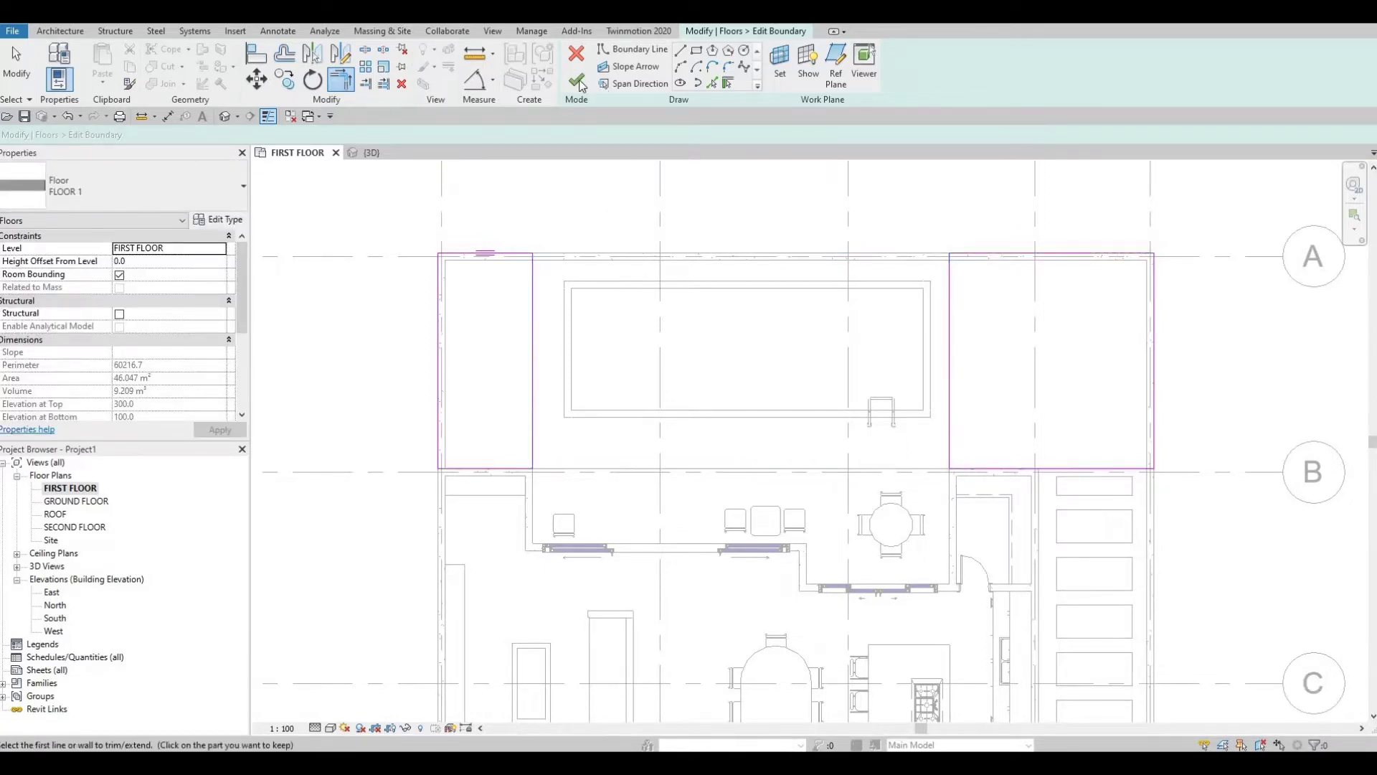
{"action": "left_click", "coordinate": [578, 81]}
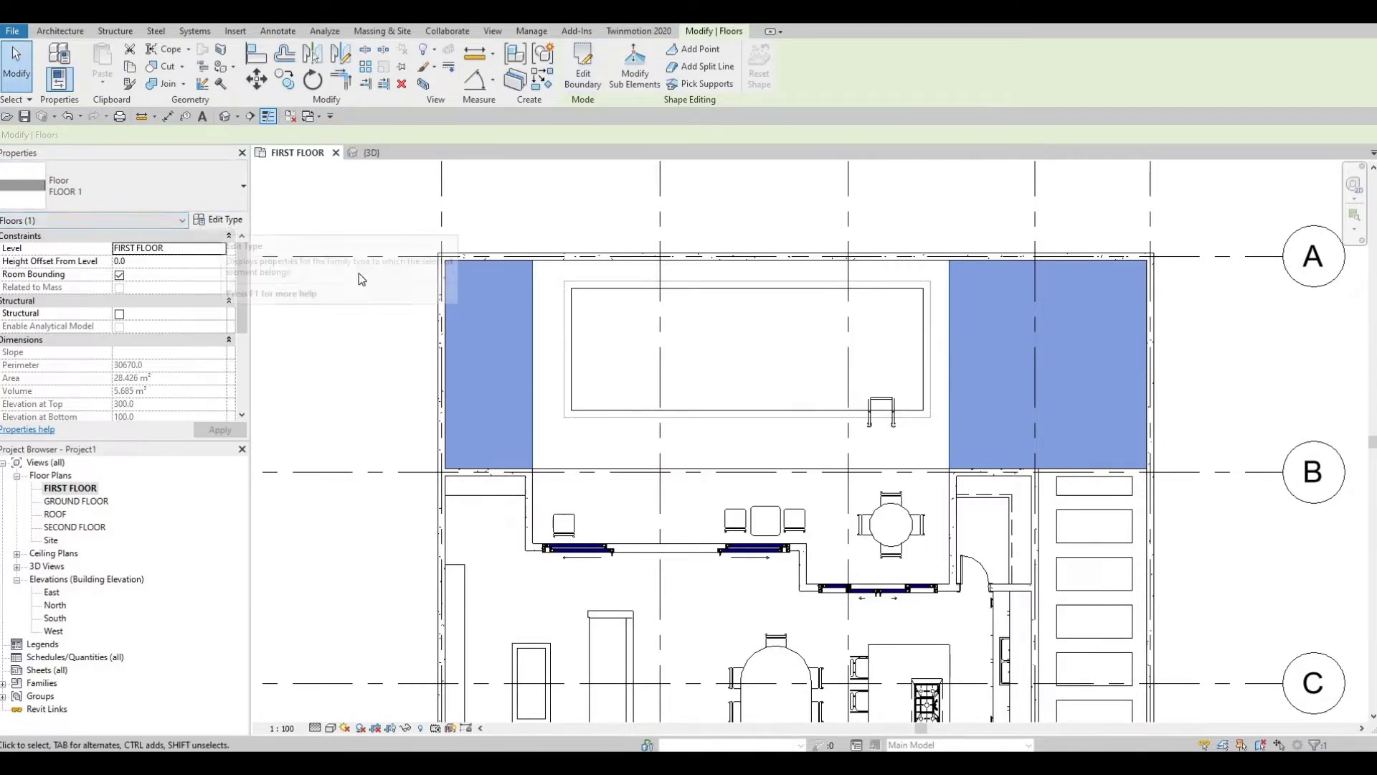
{"action": "key", "text": "Escape"}
{"action": "key", "text": "Escape"}
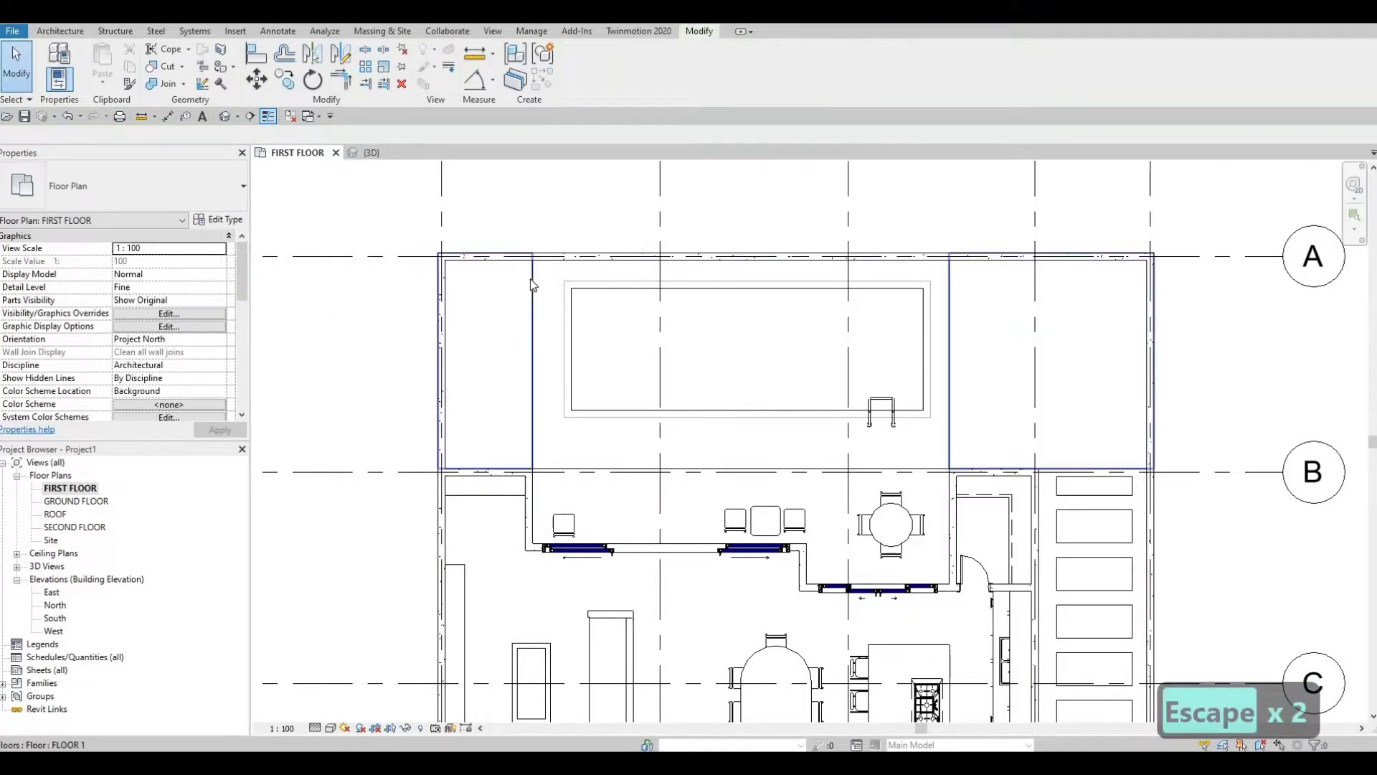
Step: Inspect the type properties and layer structure of the FLOOR 1 floor beside the pool
{"action": "left_click", "coordinate": [521, 278]}
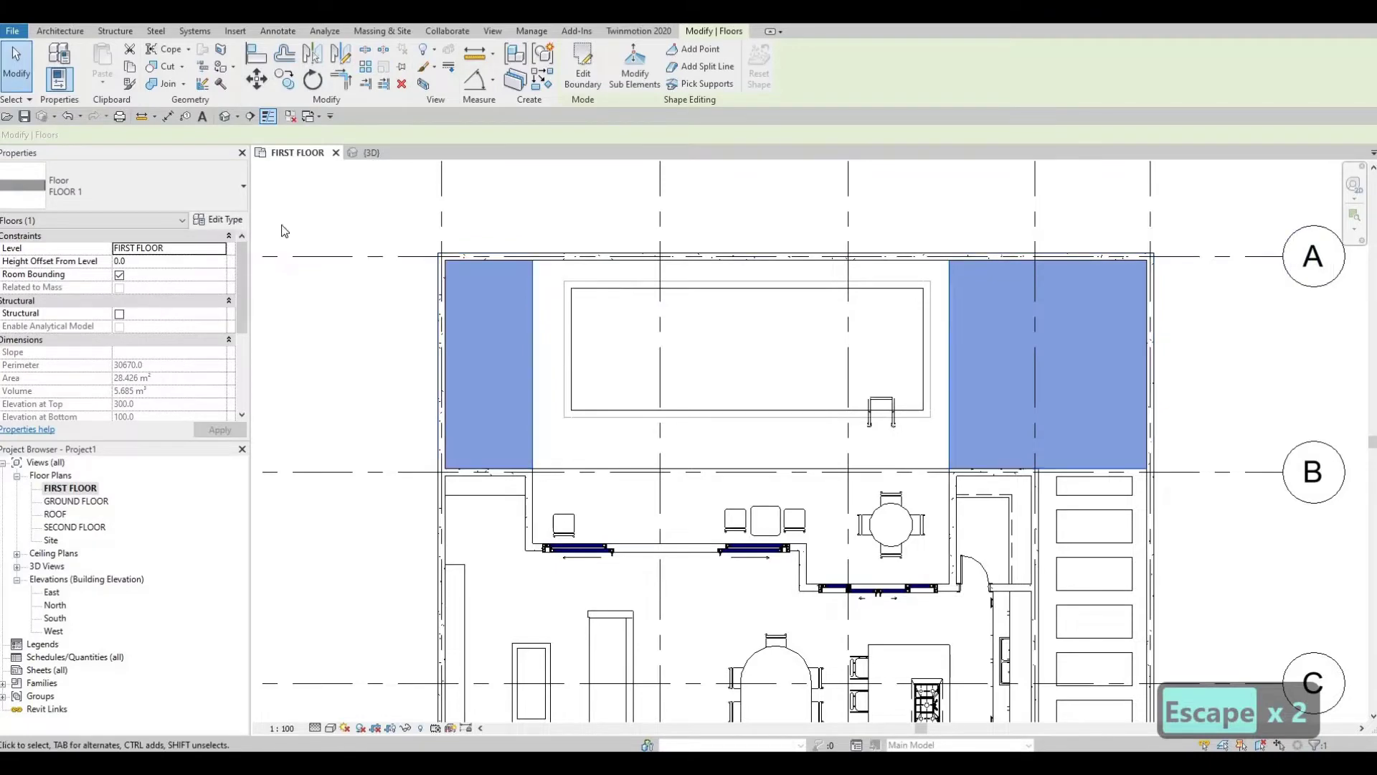
{"action": "left_click", "coordinate": [219, 219]}
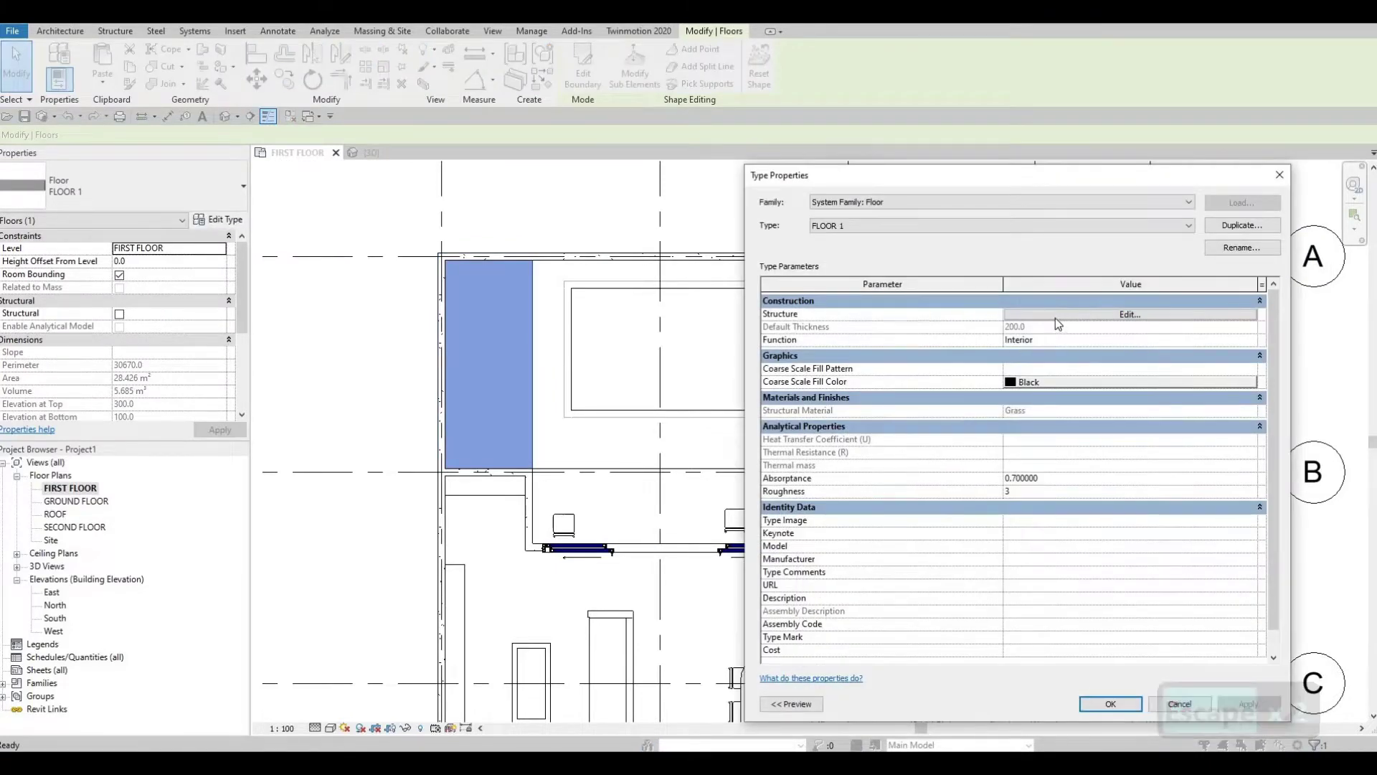
{"action": "left_click", "coordinate": [1129, 314]}
{"action": "key", "text": "Escape"}
{"action": "key", "text": "Escape"}
{"action": "key", "text": "Escape"}
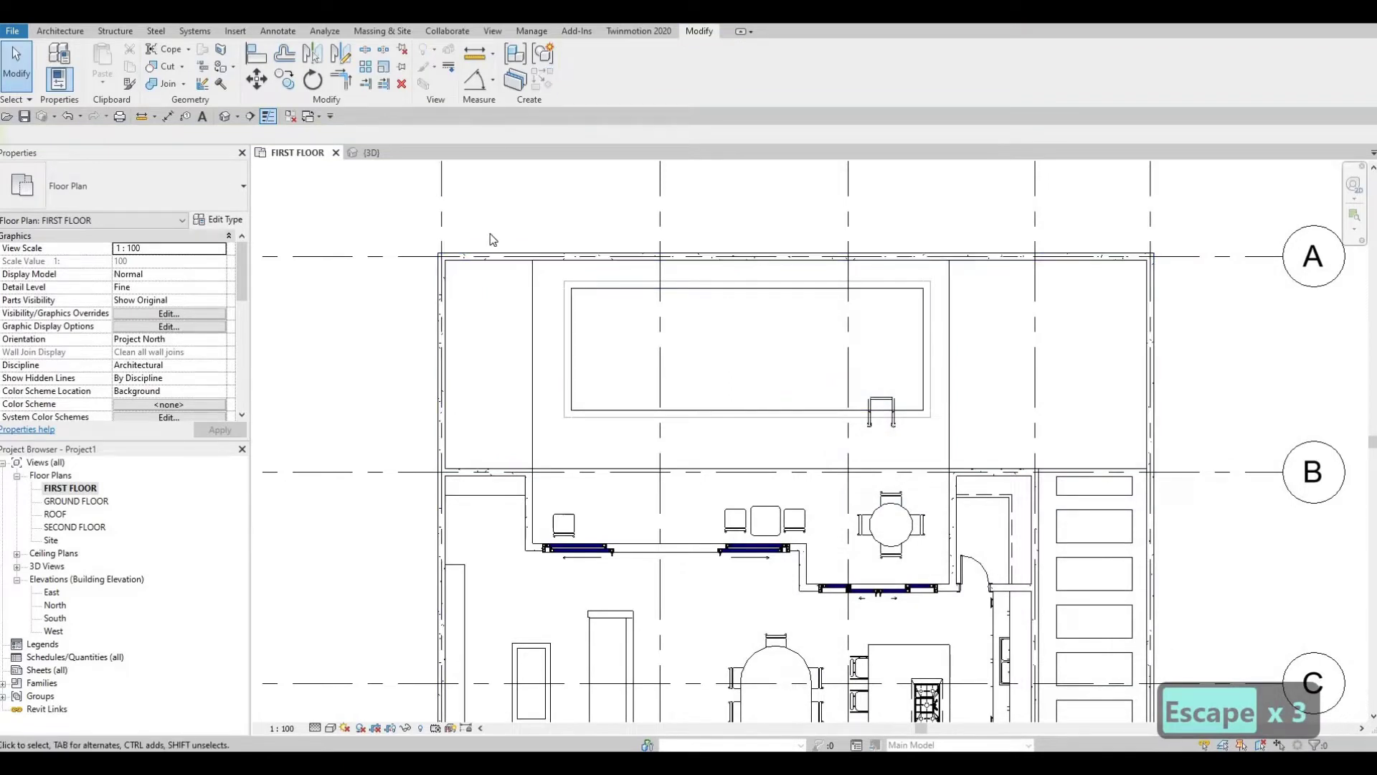
Step: Start a new architectural floor on the first floor and duplicate type FLOOR 8 as FLOOR 9
{"action": "left_click", "coordinate": [59, 31]}
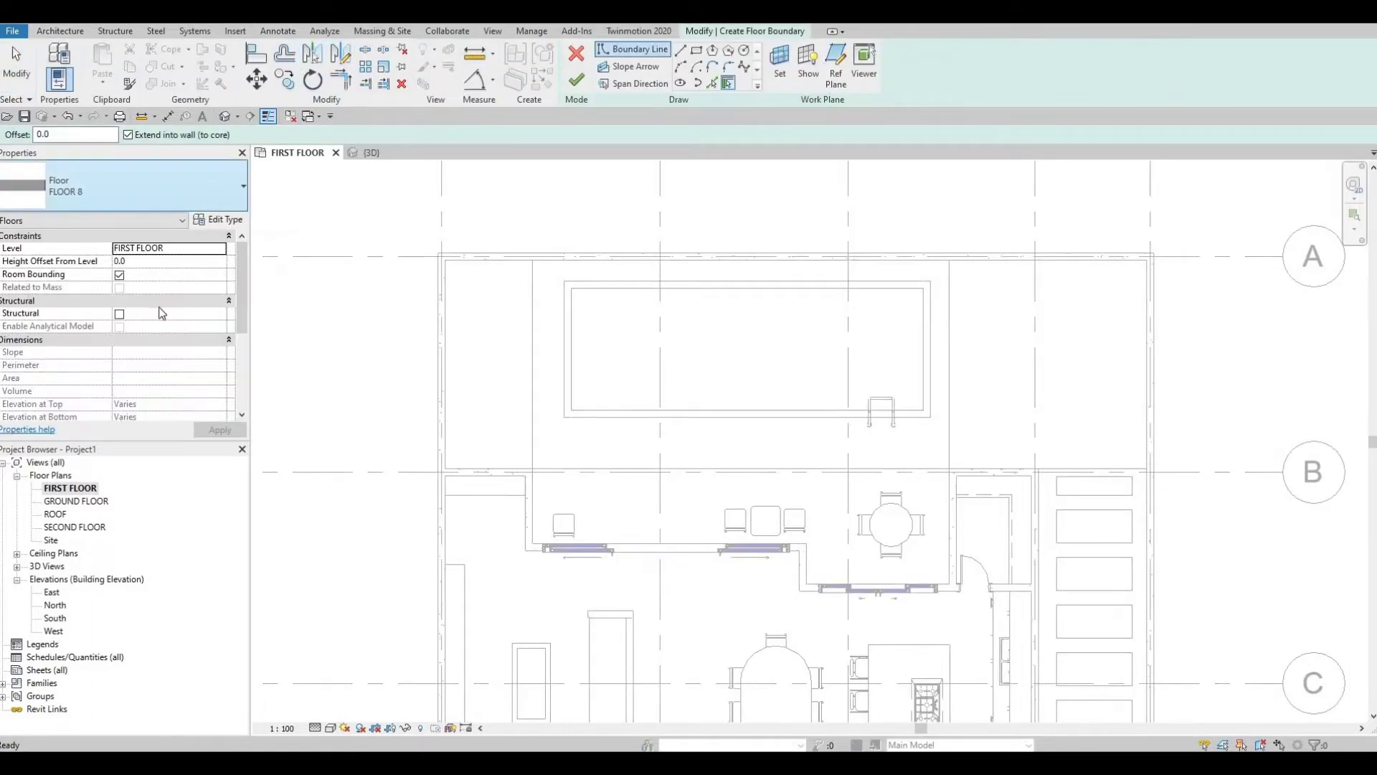
{"action": "key", "text": "Escape"}
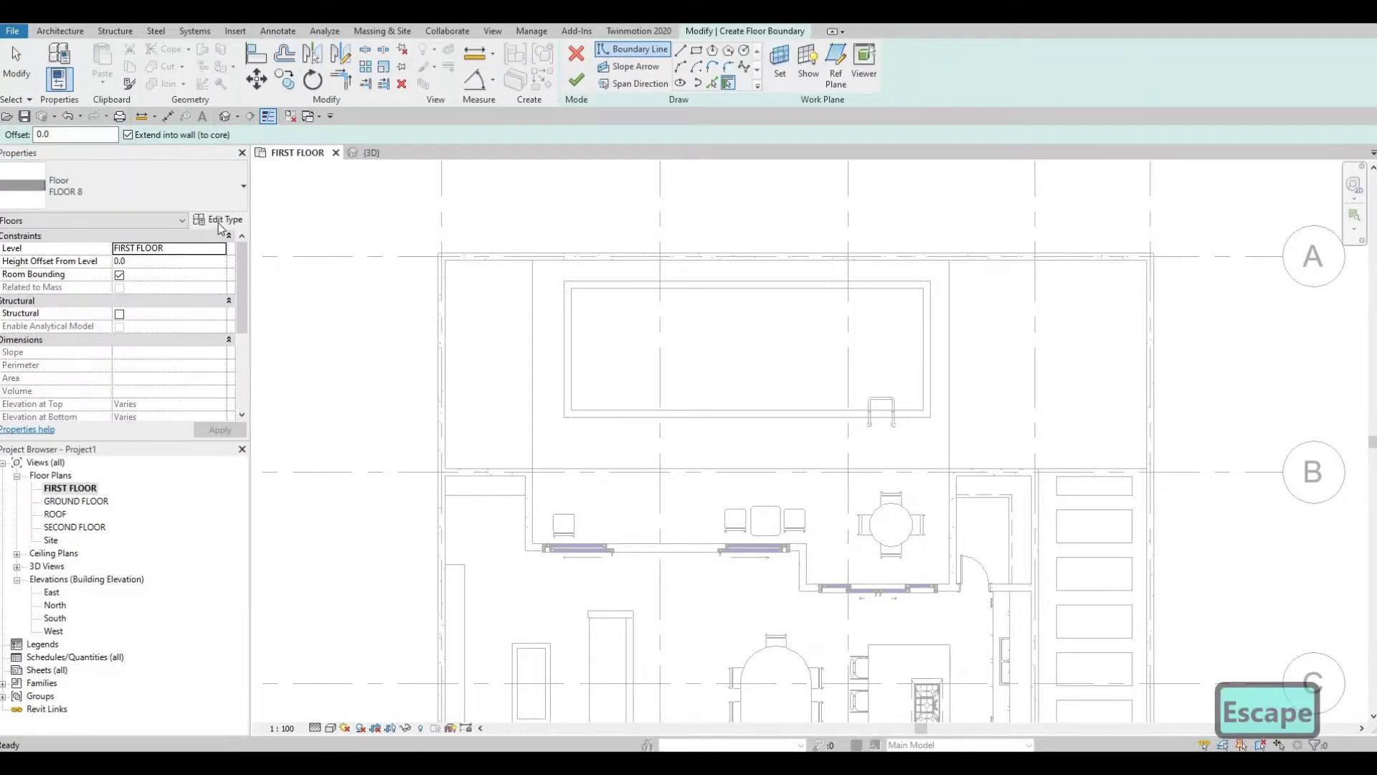
{"action": "left_click", "coordinate": [222, 220]}
{"action": "left_click", "coordinate": [1243, 225]}
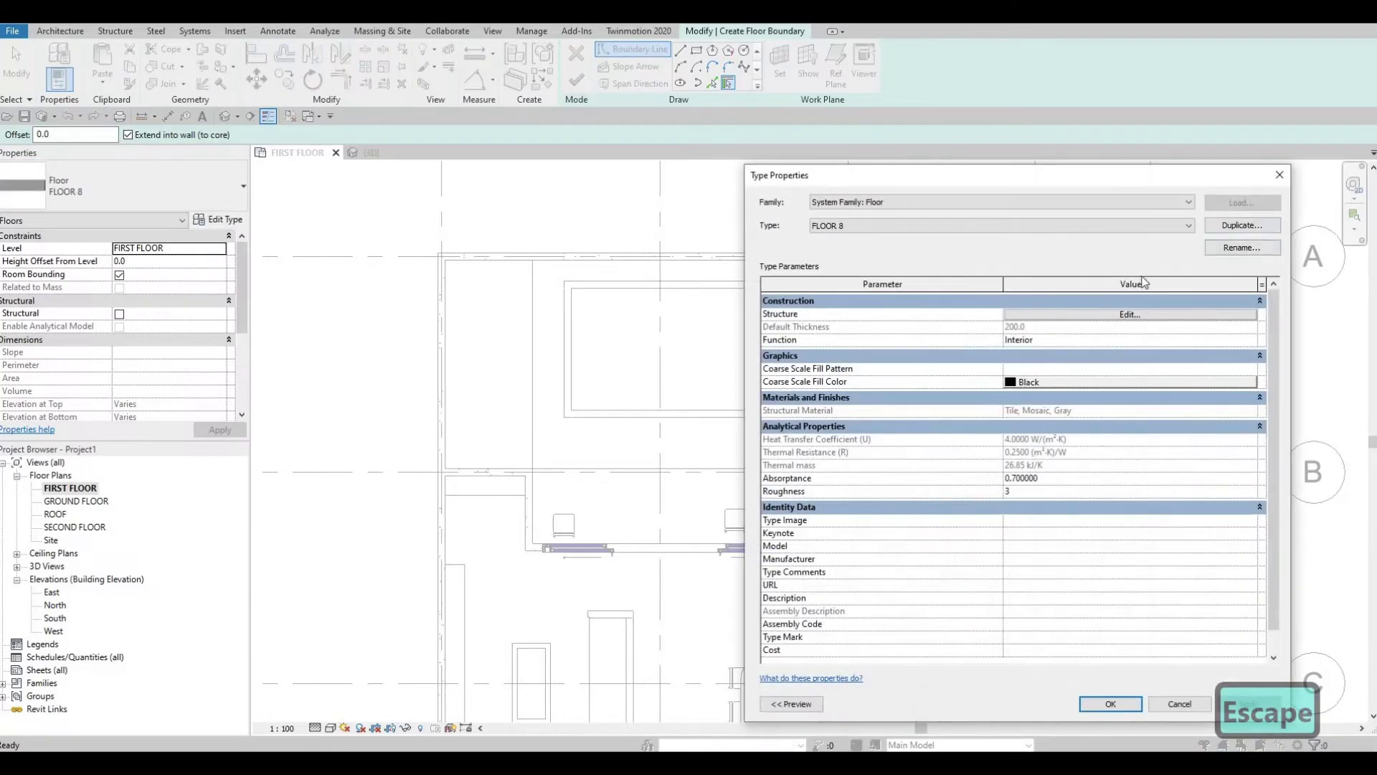
{"action": "left_click", "coordinate": [1015, 477]}
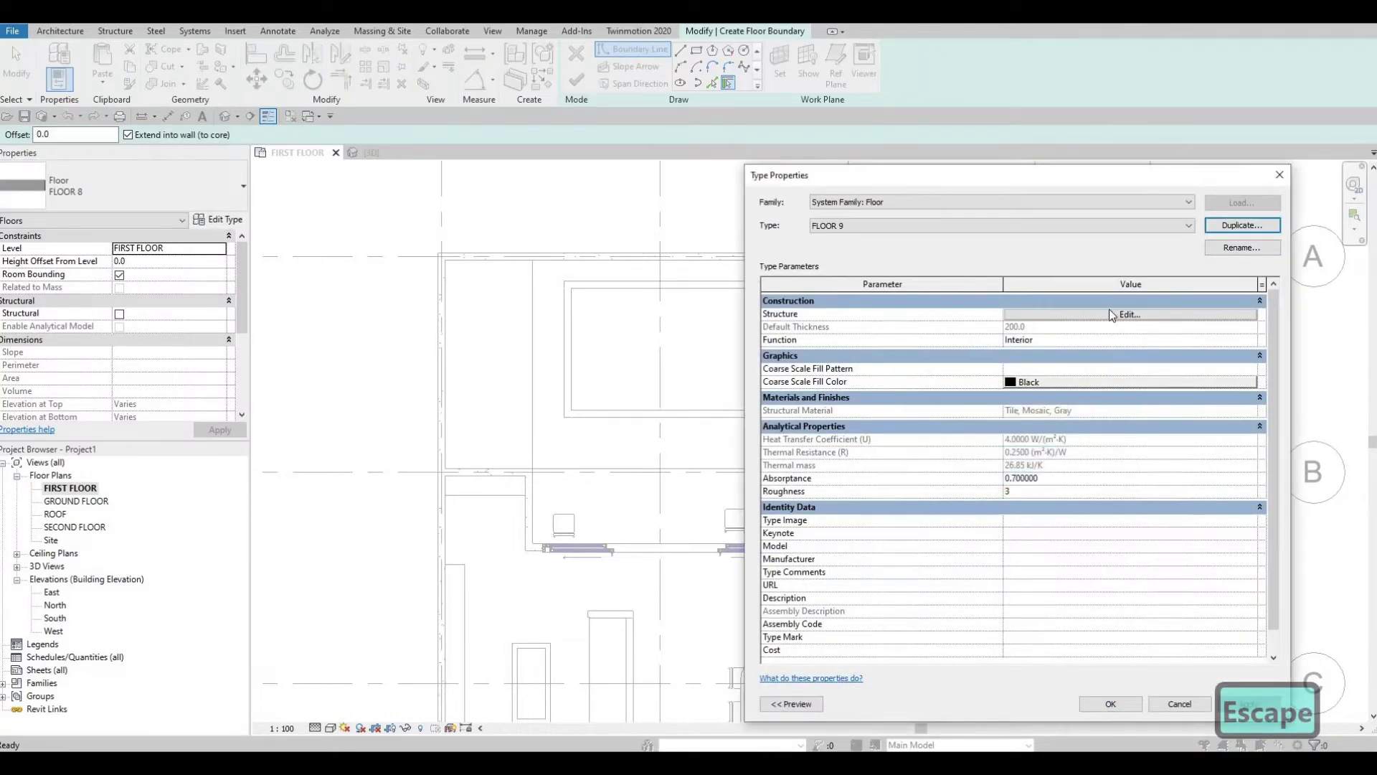
Step: Set the structure layer material of FLOOR 9 to Concrete, C25/30 from the AEC concrete materials
{"action": "left_click", "coordinate": [1108, 315]}
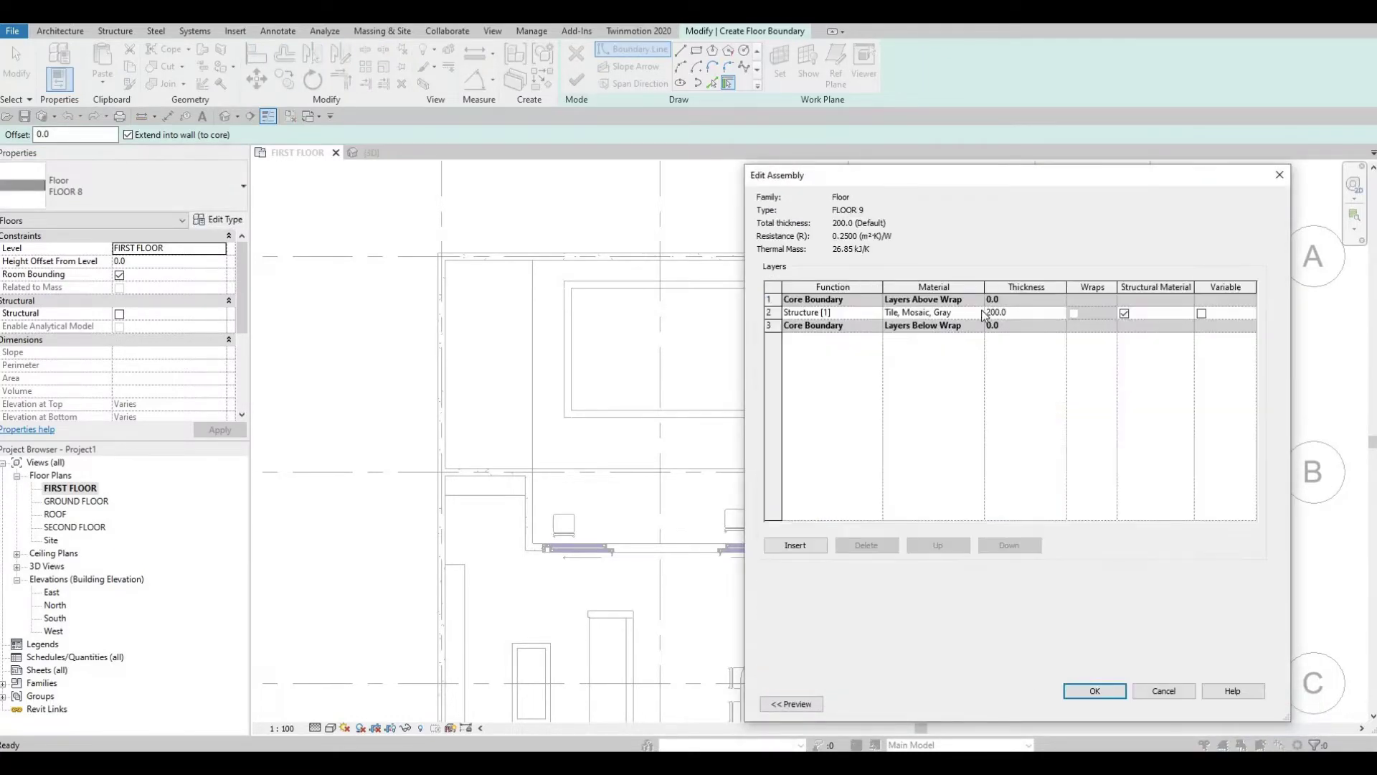
{"action": "left_click", "coordinate": [978, 313]}
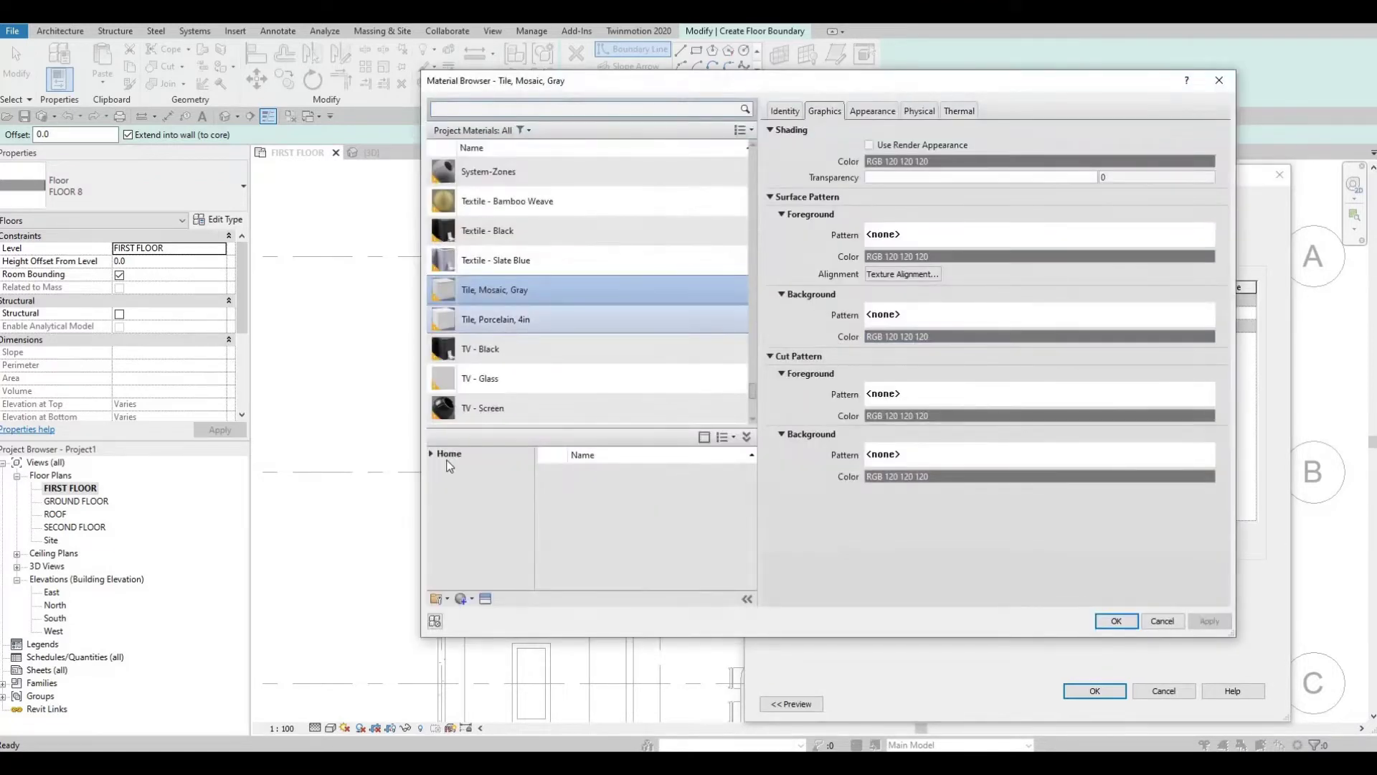
{"action": "left_click", "coordinate": [430, 454]}
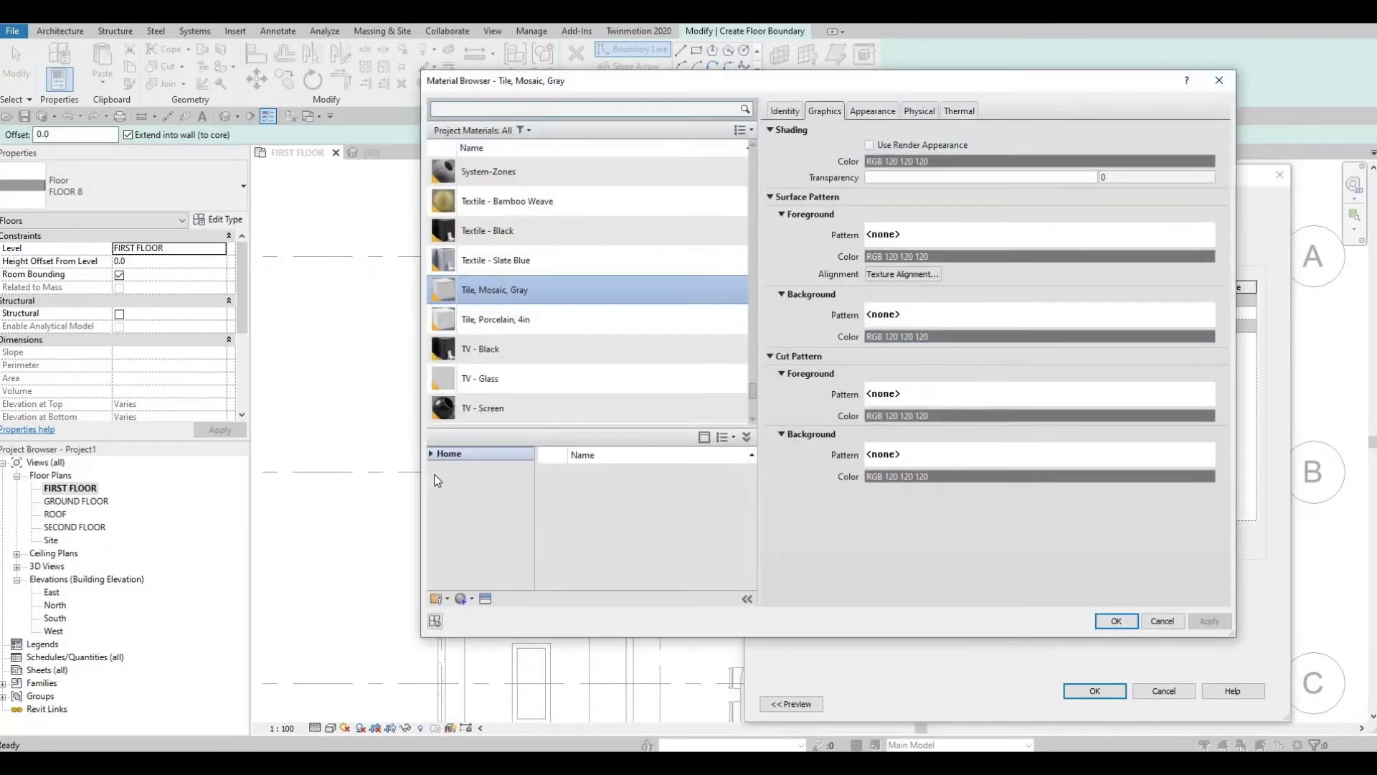
{"action": "left_click", "coordinate": [435, 478]}
{"action": "left_click", "coordinate": [508, 527]}
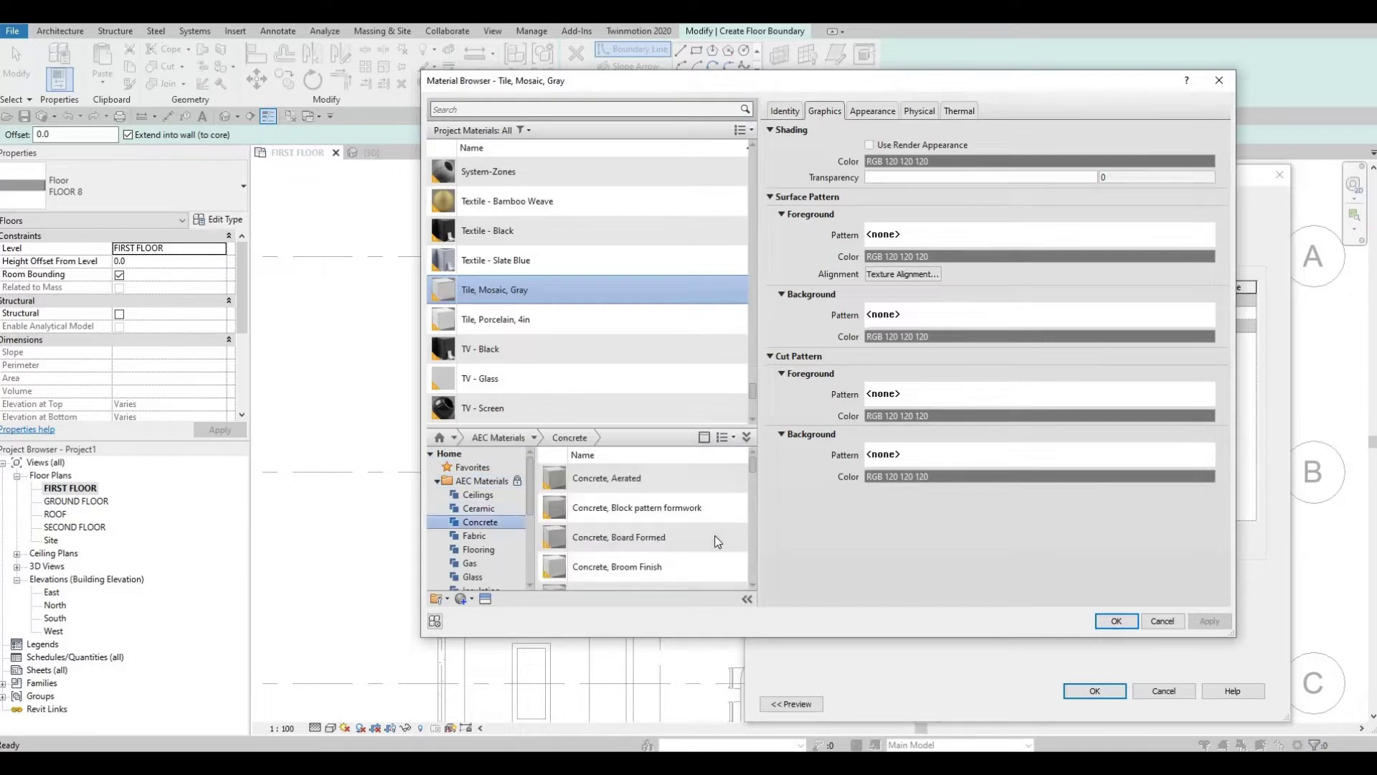
{"action": "scroll", "coordinate": [731, 545], "scroll_direction": "down", "scroll_amount": 1}
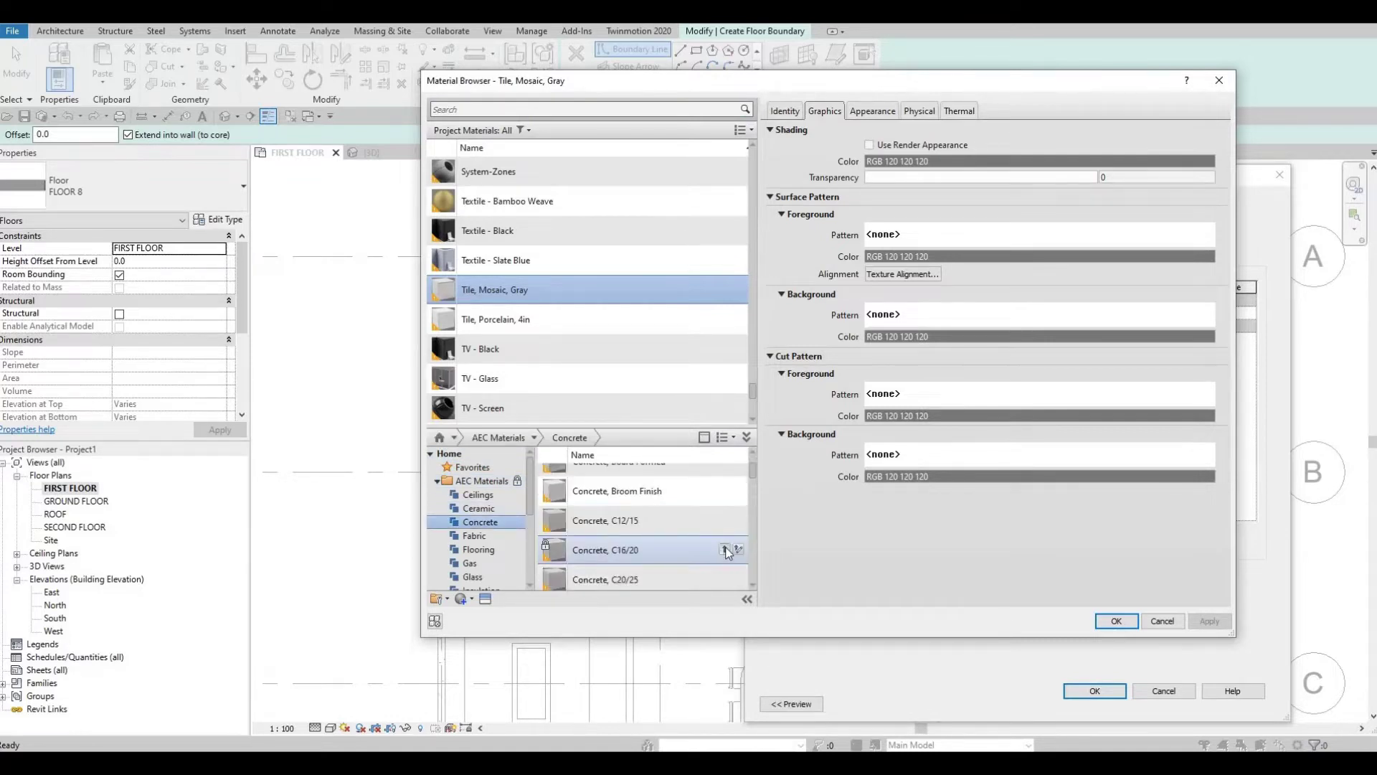
{"action": "scroll", "coordinate": [727, 550], "scroll_direction": "down", "scroll_amount": 2}
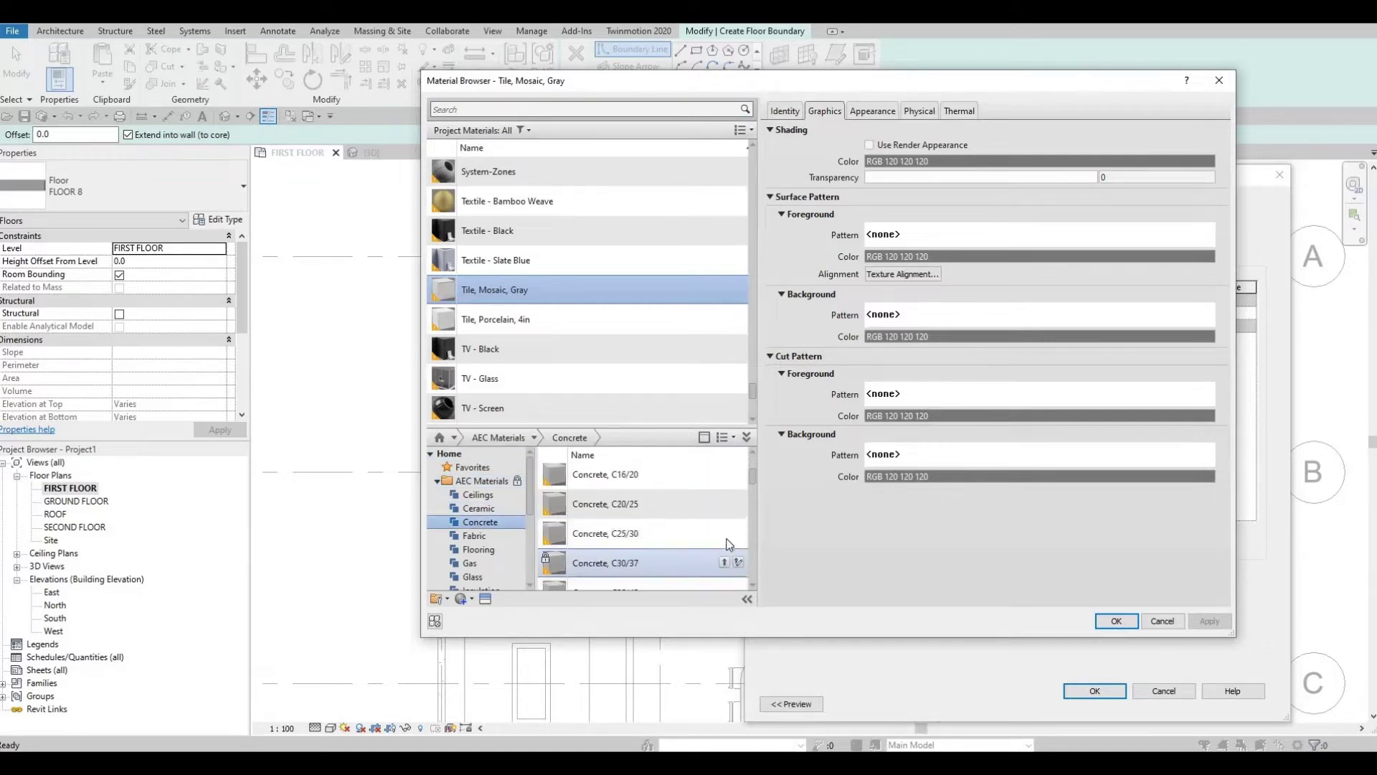
{"action": "left_click", "coordinate": [1116, 621]}
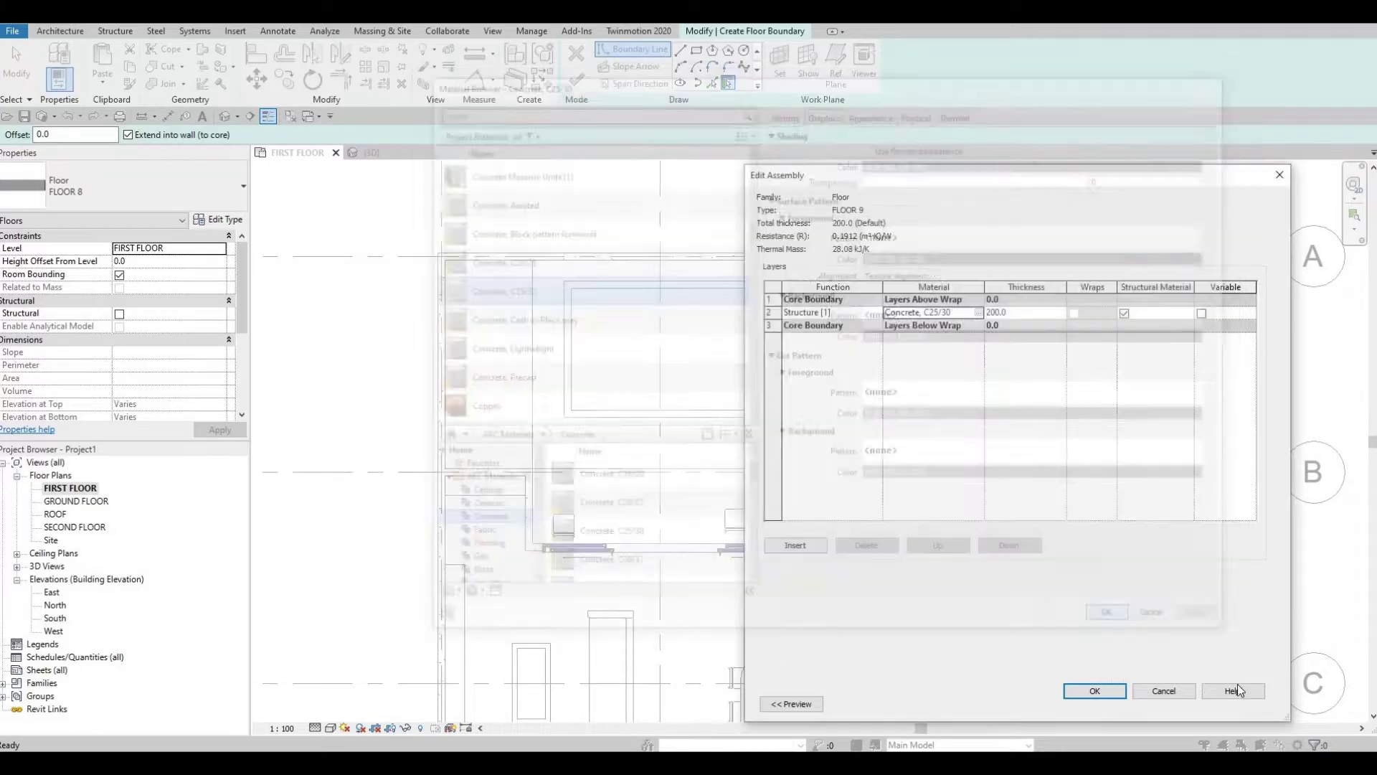
{"action": "left_click", "coordinate": [1108, 689]}
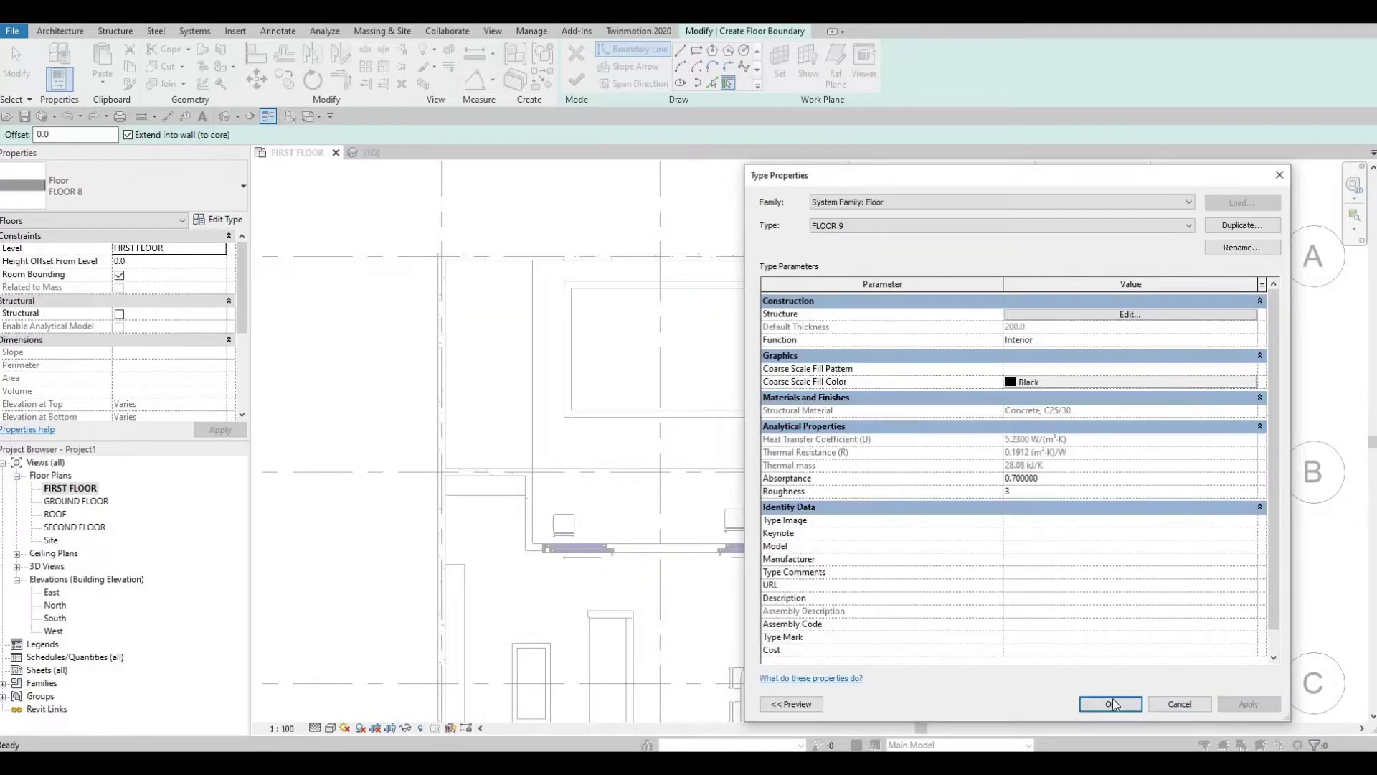
{"action": "key", "text": "Return"}
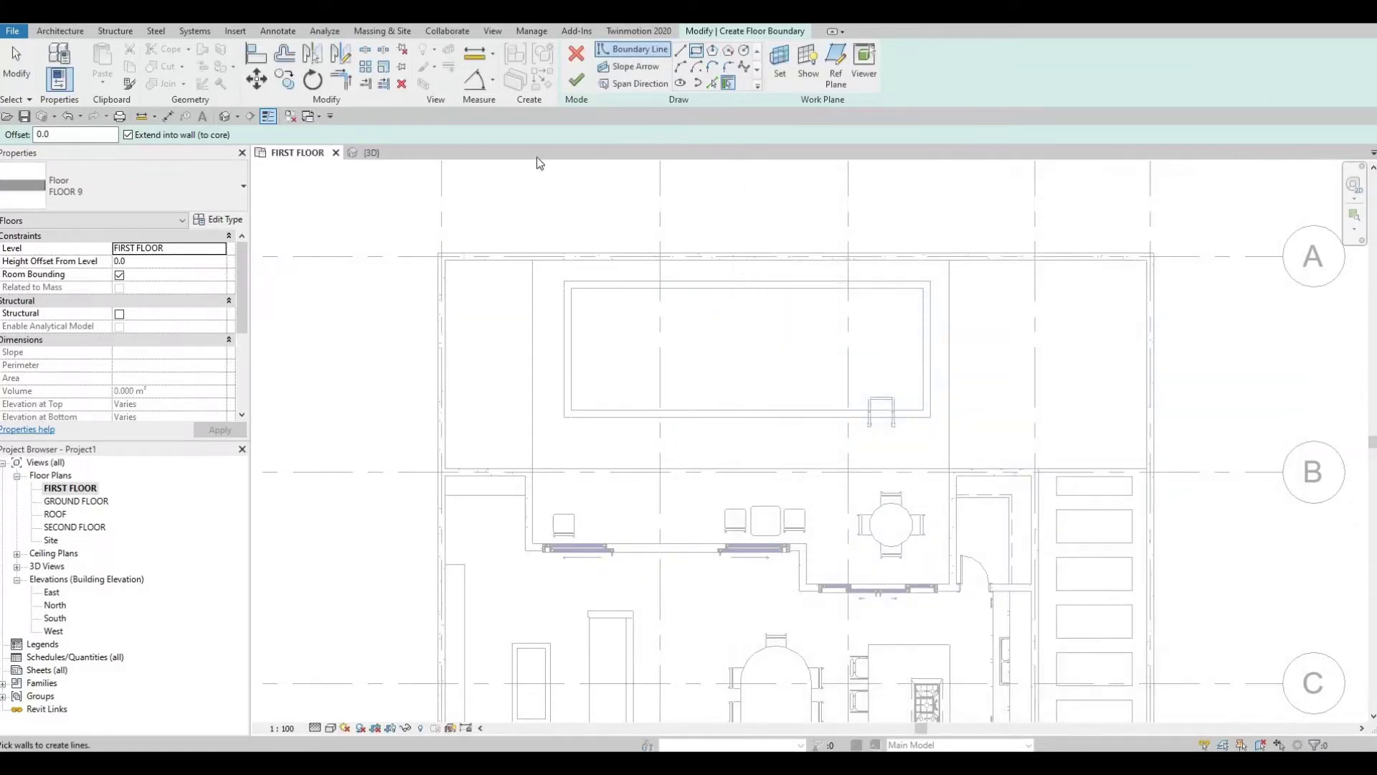
Step: Draw an 8750 by 4530 rectangular floor boundary around the pool, between the two side floors
{"action": "key", "text": "l"}
{"action": "key", "text": "i"}
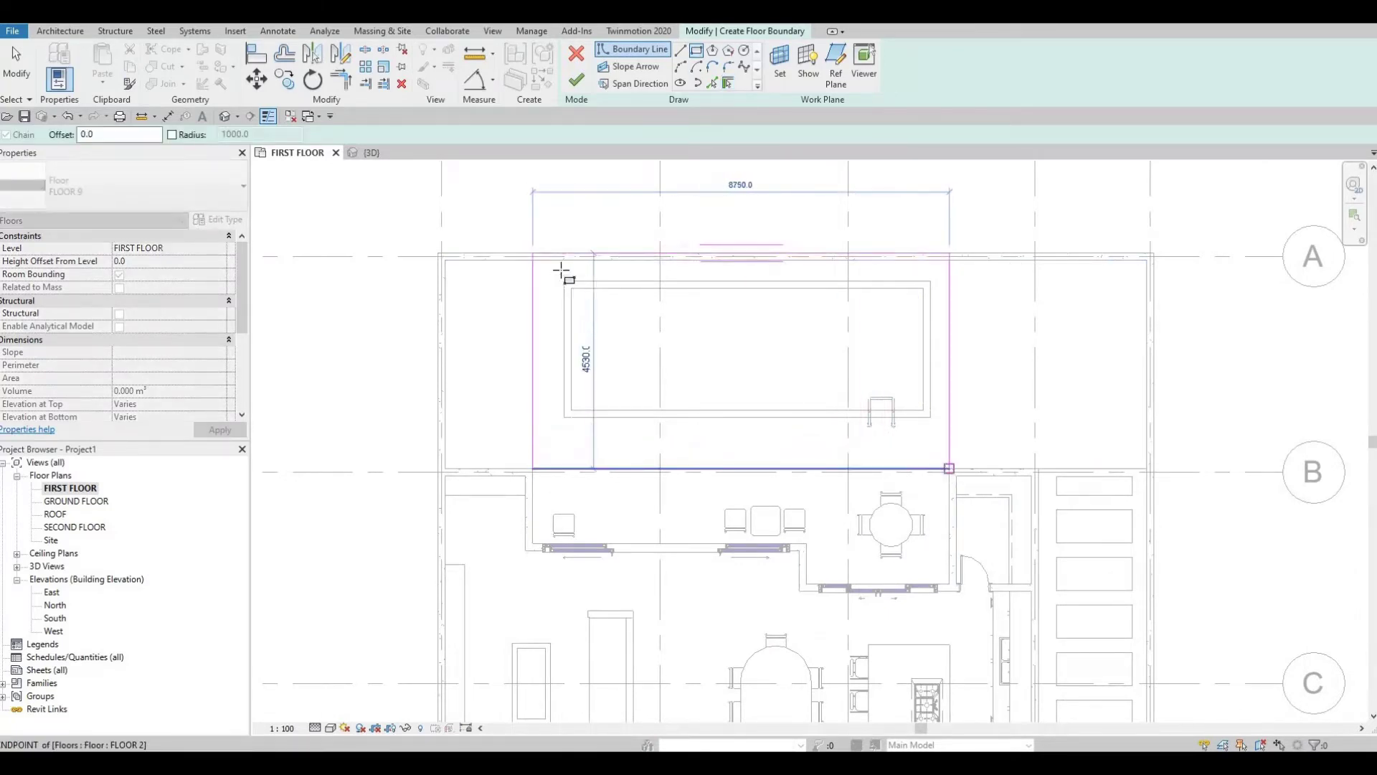
{"action": "key", "text": "Escape"}
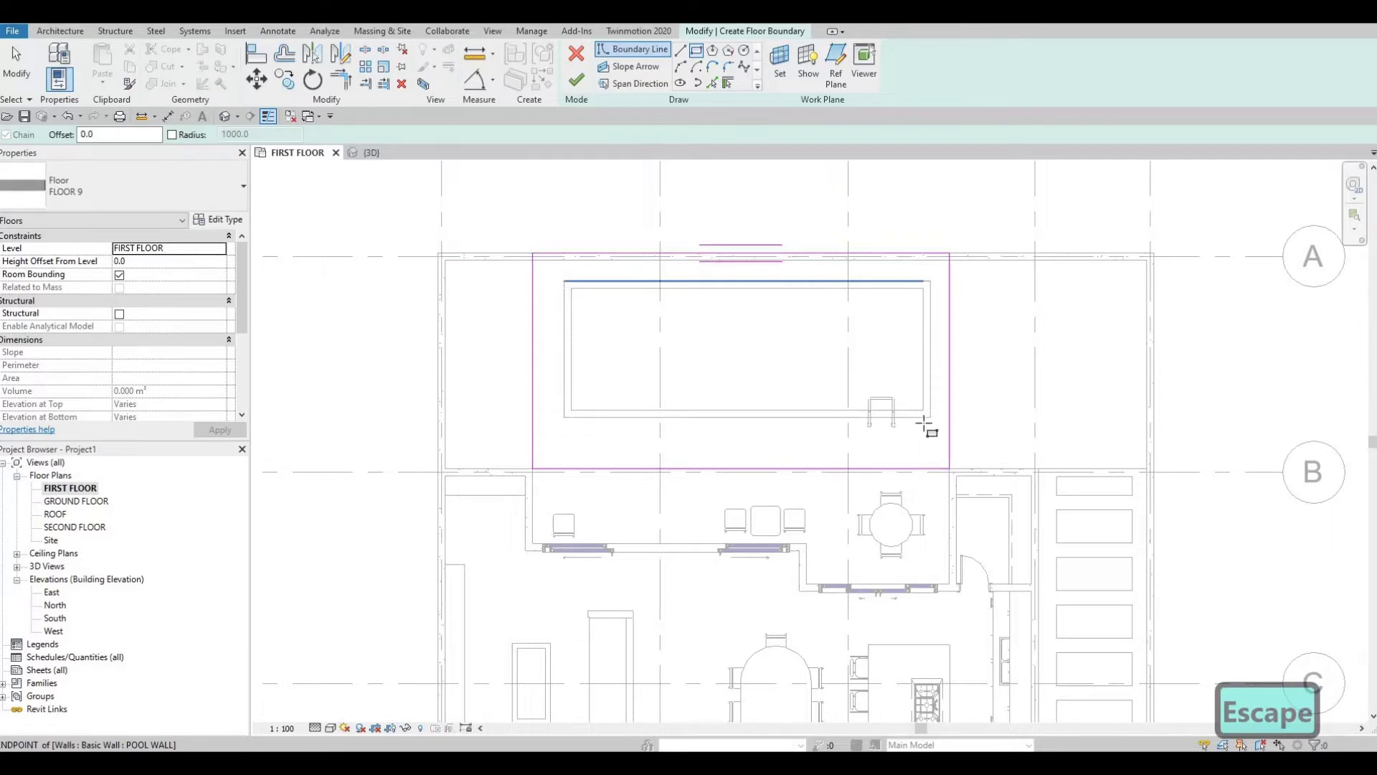
Step: Draw an inner rectangular boundary along the outer edge of the pool walls and finish the floor
{"action": "left_click", "coordinate": [930, 416]}
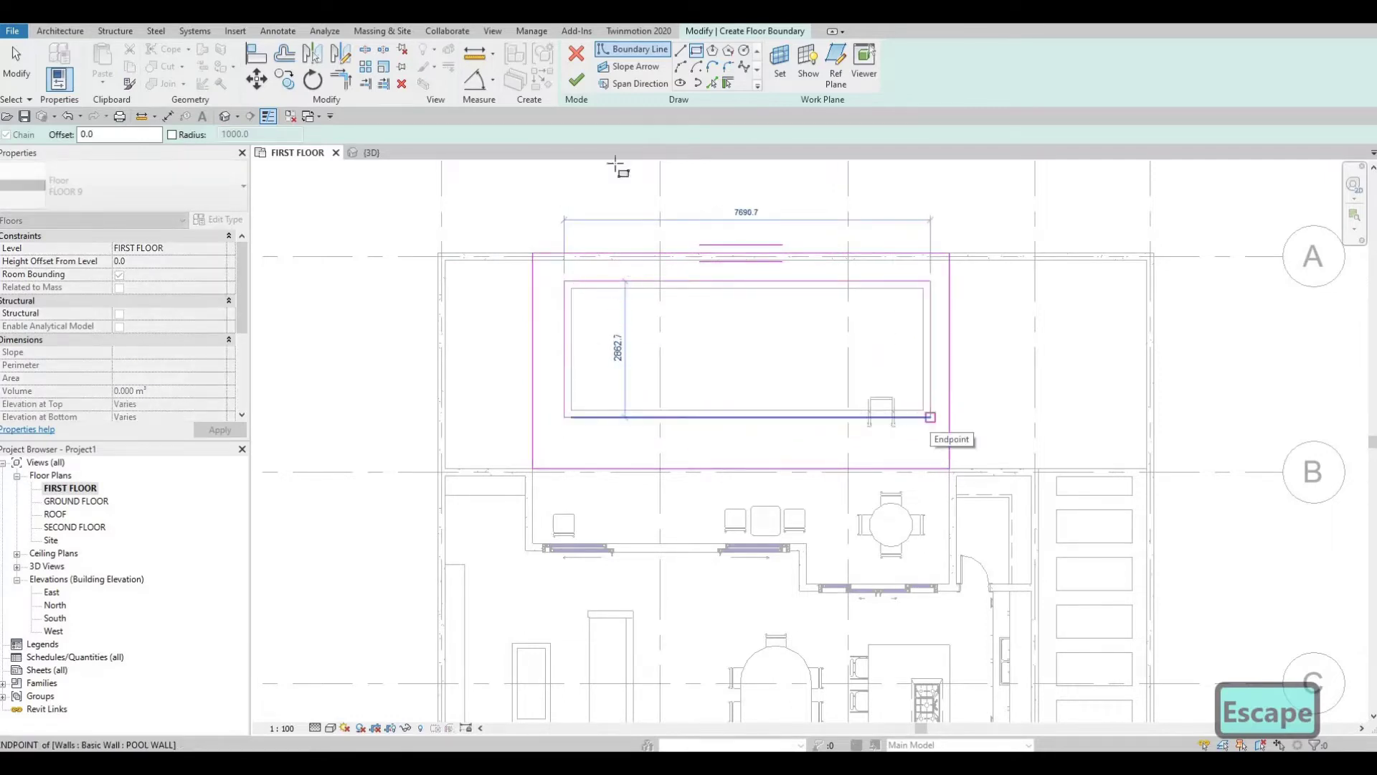
{"action": "key", "text": "Escape"}
{"action": "left_click", "coordinate": [576, 80]}
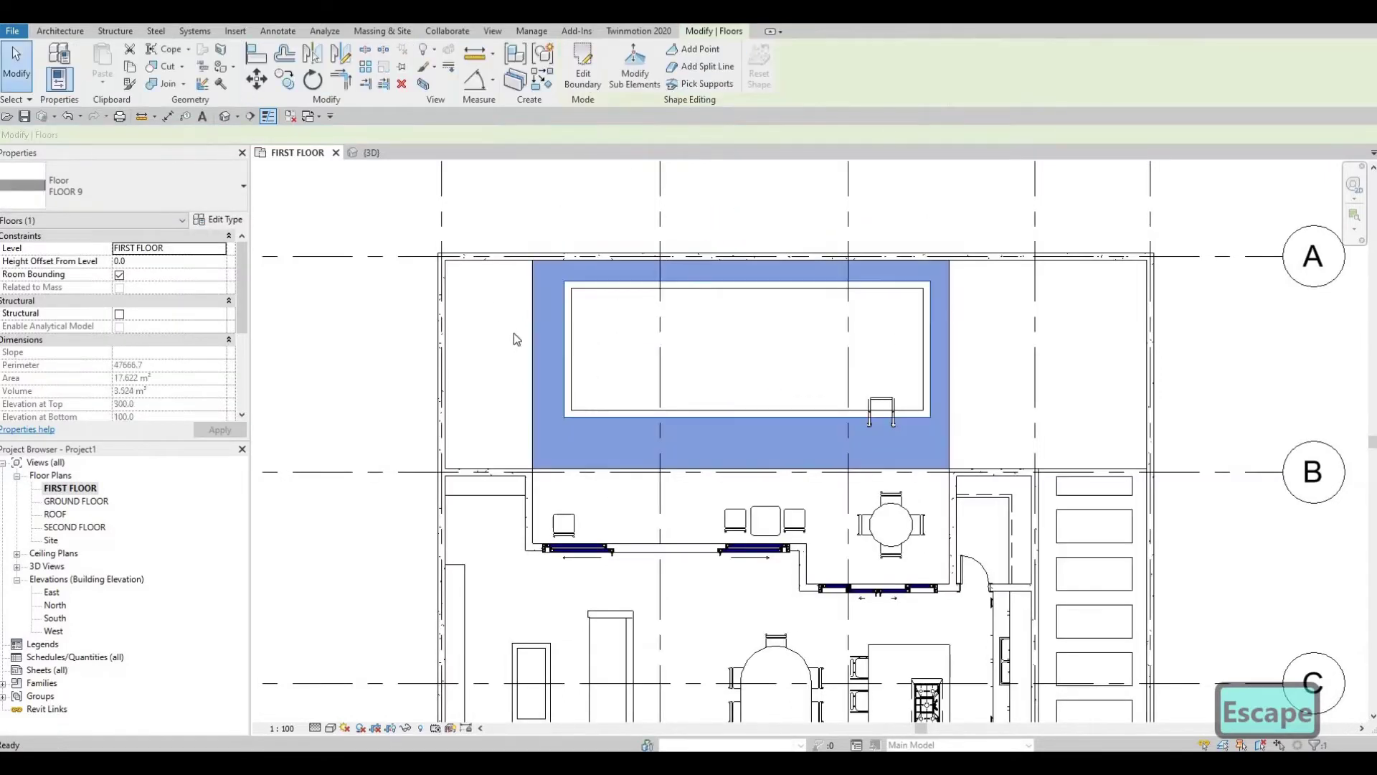
{"action": "key", "text": "Escape"}
{"action": "scroll", "coordinate": [764, 308], "scroll_direction": "down", "scroll_amount": 4}
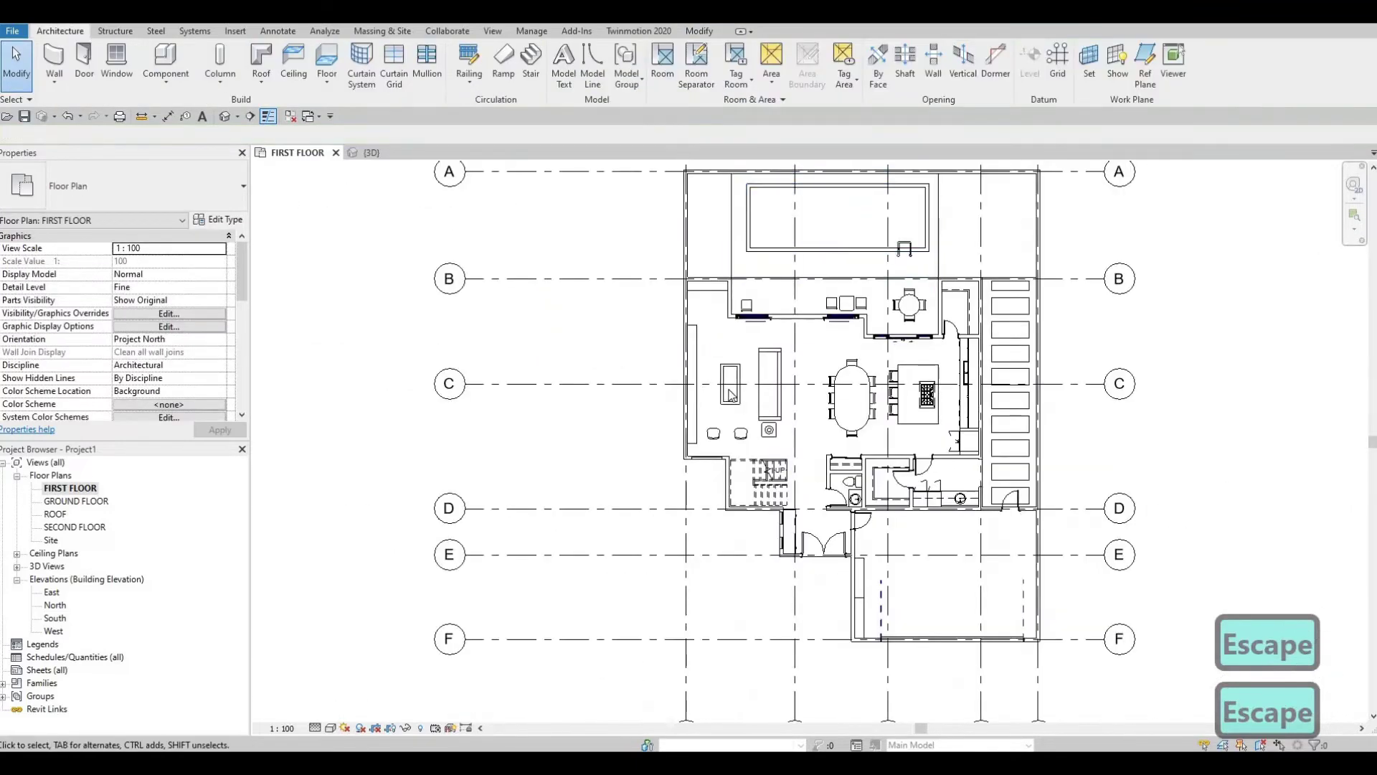
Step: Open the SECOND FLOOR plan and set its underlay base level to FIRST FLOOR
{"action": "middle_click_drag", "start_coordinate": [729, 394], "coordinate": [658, 459]}
{"action": "scroll", "coordinate": [657, 459], "scroll_direction": "down", "scroll_amount": 3}
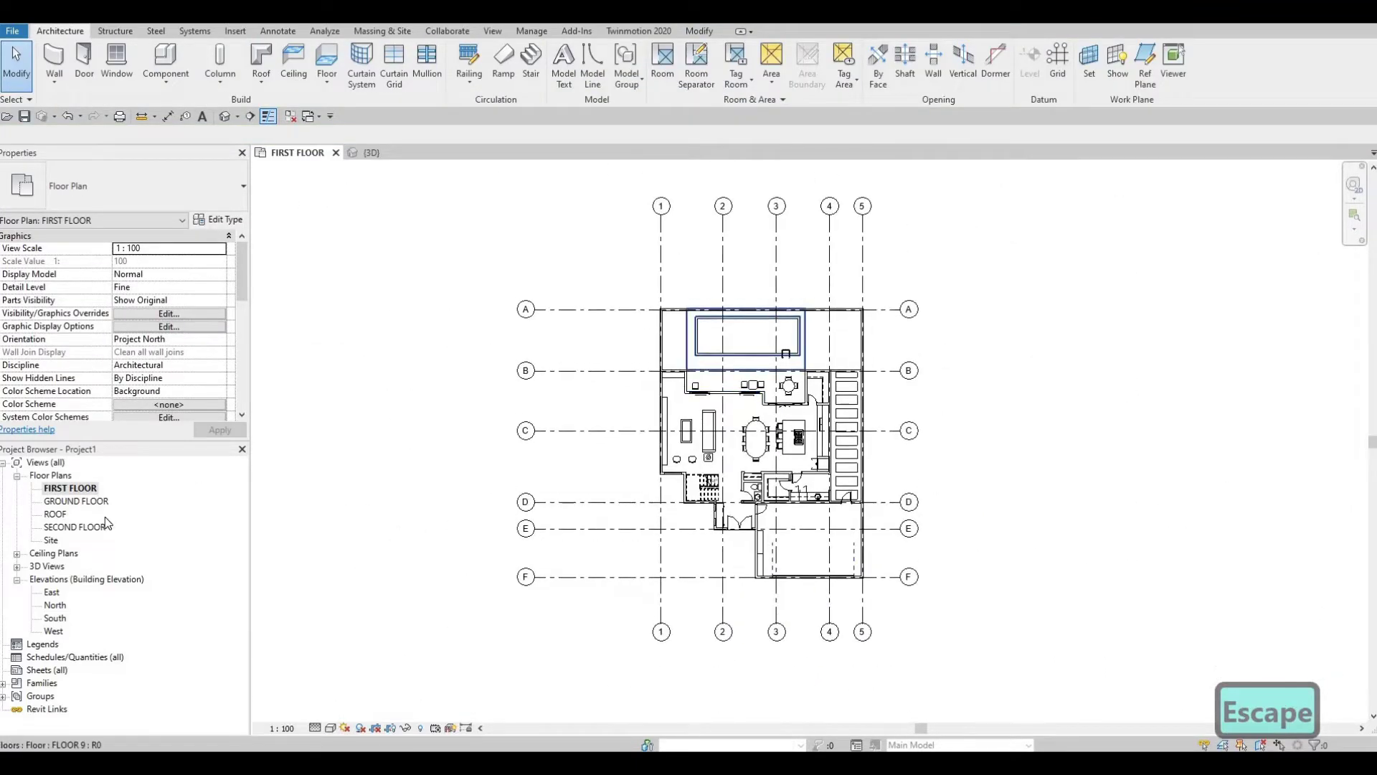
{"action": "double_click", "coordinate": [71, 528]}
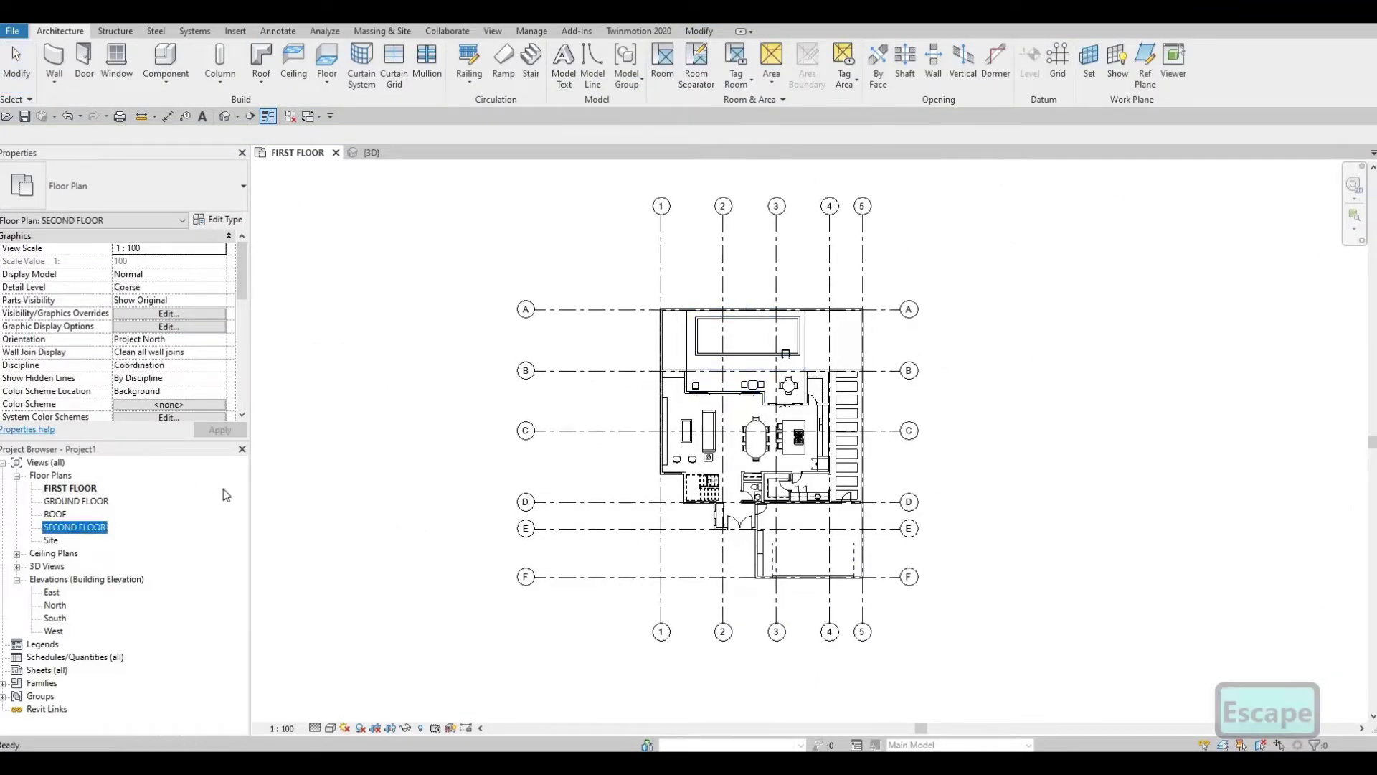
{"action": "scroll", "coordinate": [489, 398], "scroll_direction": "down", "scroll_amount": 3}
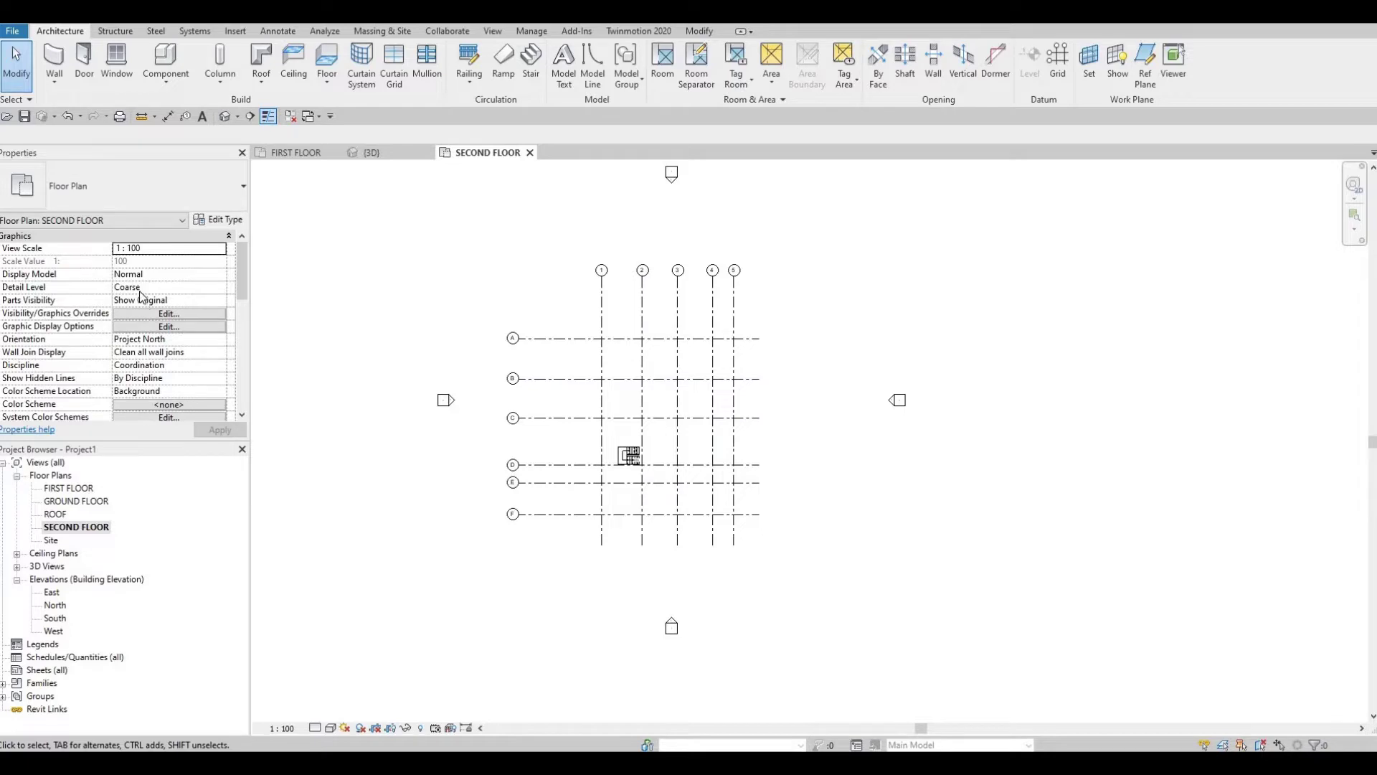
{"action": "scroll", "coordinate": [141, 296], "scroll_direction": "down", "scroll_amount": 2}
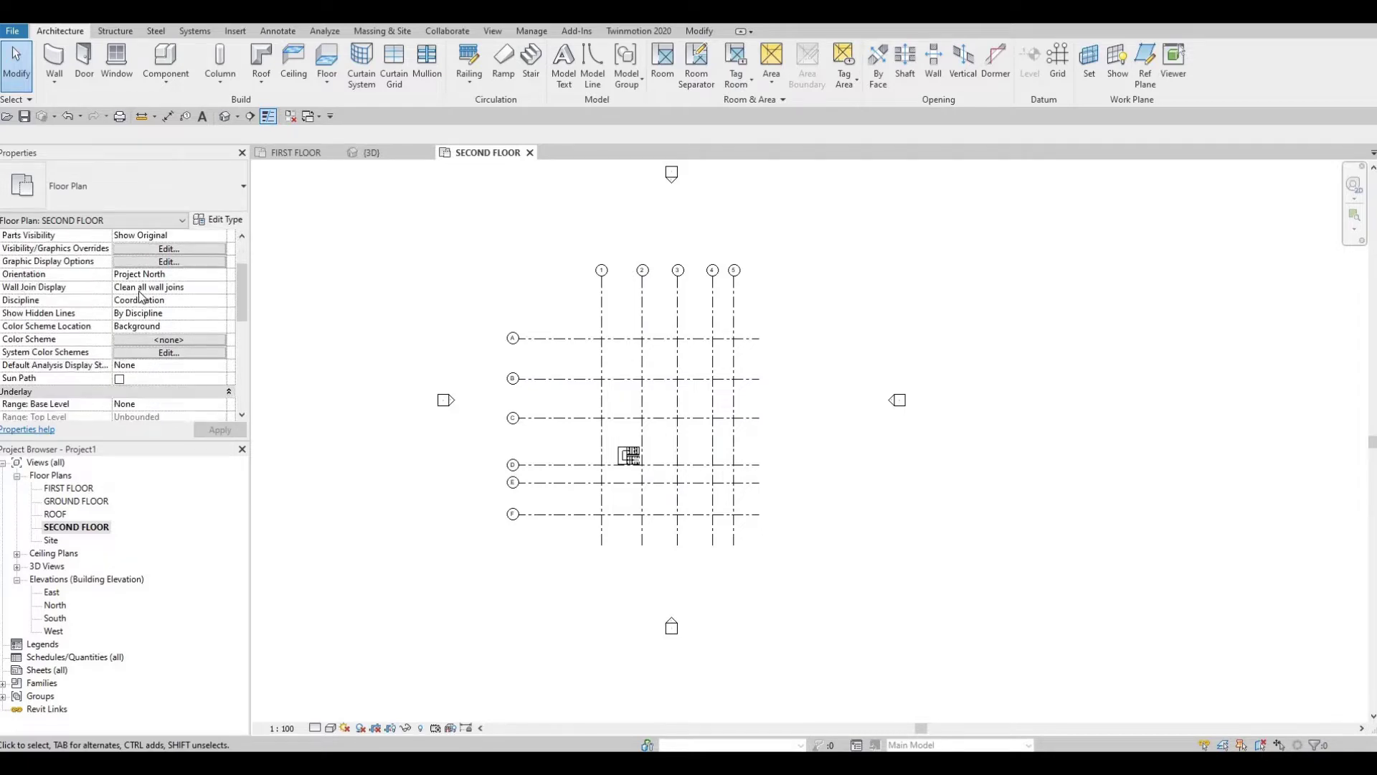
{"action": "scroll", "coordinate": [144, 296], "scroll_direction": "down", "scroll_amount": 2}
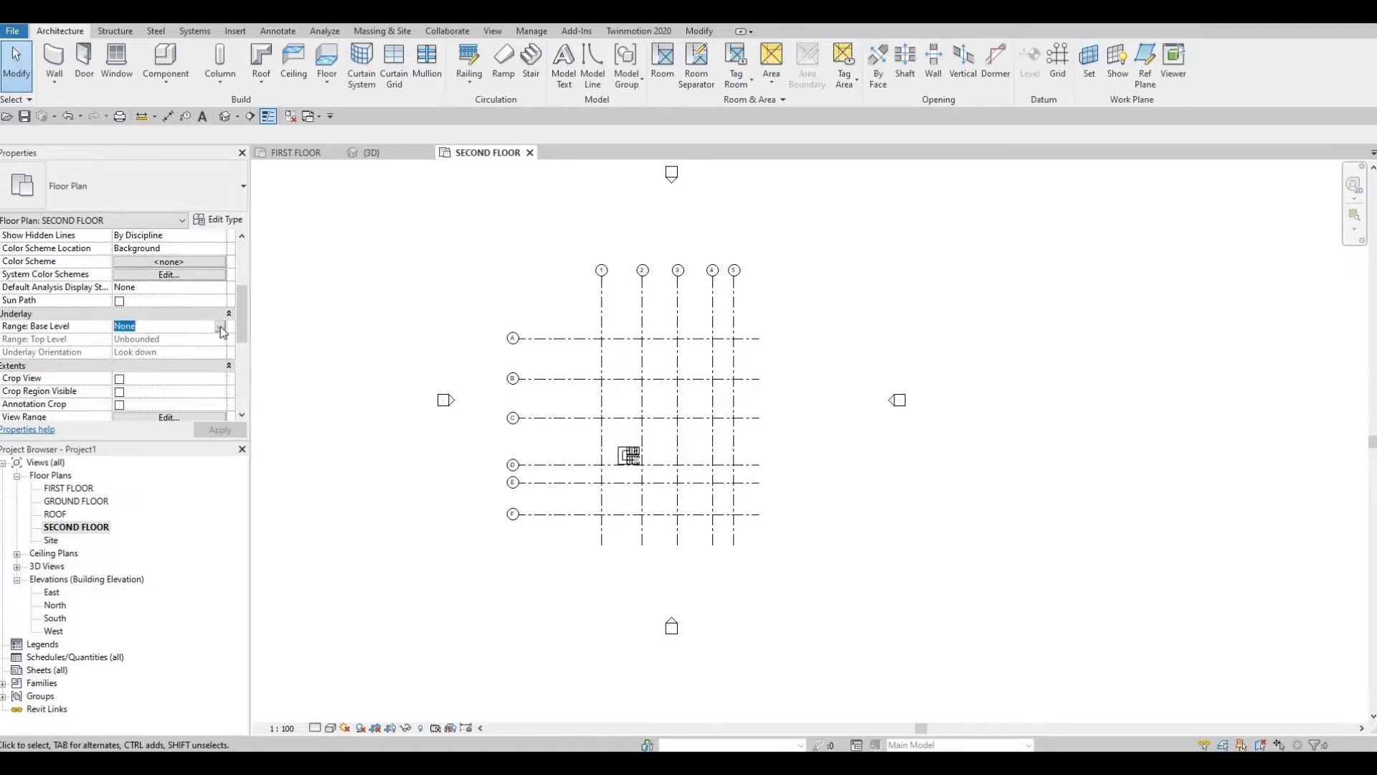
{"action": "key", "text": "alt+Down"}
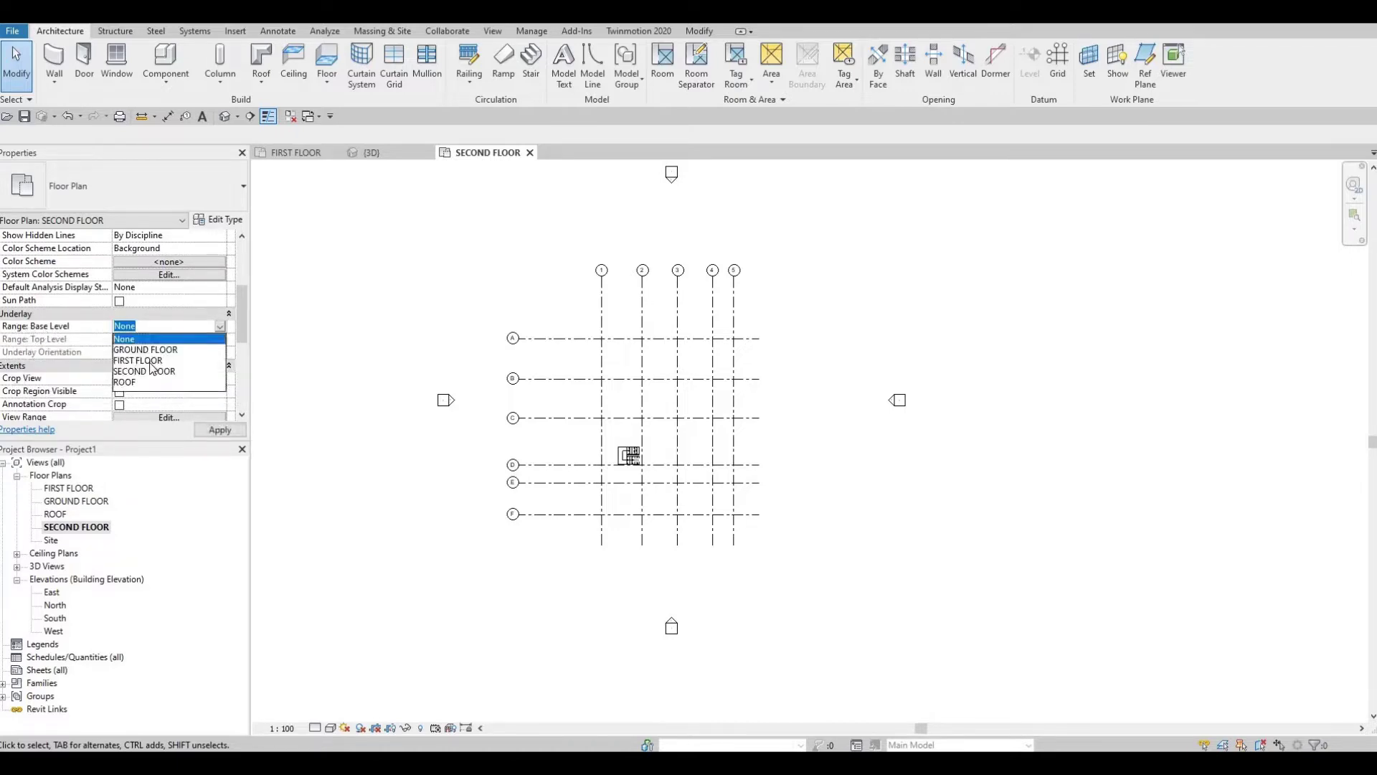
{"action": "left_click", "coordinate": [146, 360]}
{"action": "left_click", "coordinate": [213, 431]}
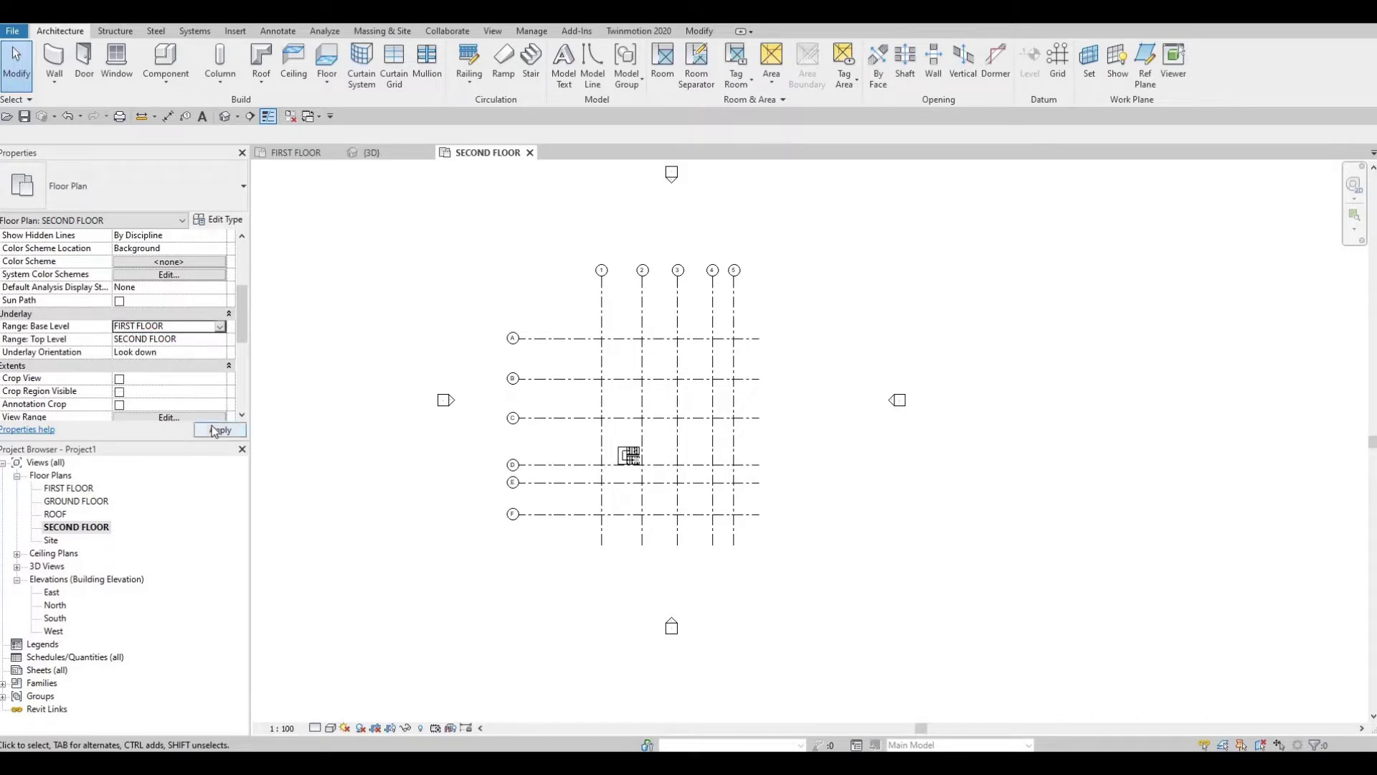
Step: Examine the underlaid first-floor exterior walls around grids 1 and B to see what the second-floor walls should follow
{"action": "scroll", "coordinate": [598, 474], "scroll_direction": "up", "scroll_amount": 2}
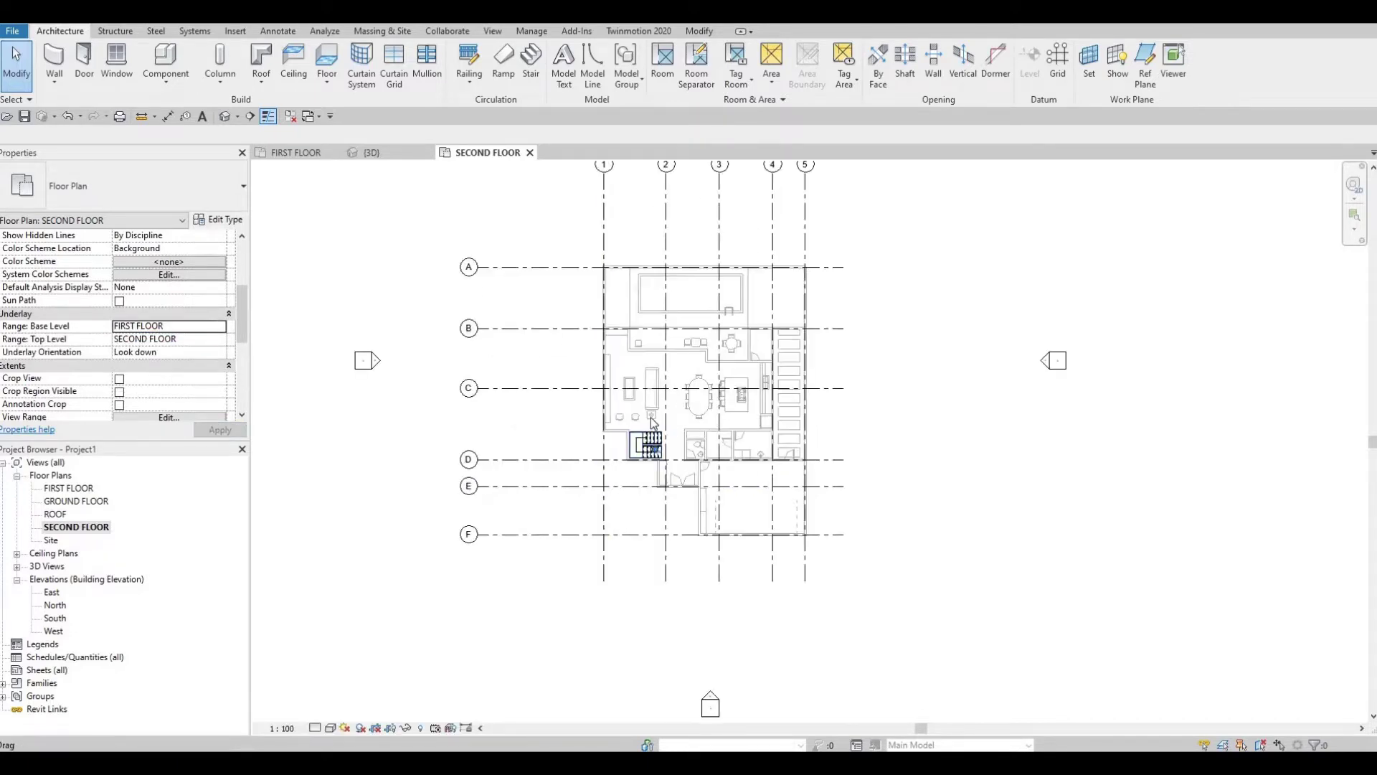
{"action": "scroll", "coordinate": [653, 422], "scroll_direction": "up", "scroll_amount": 2}
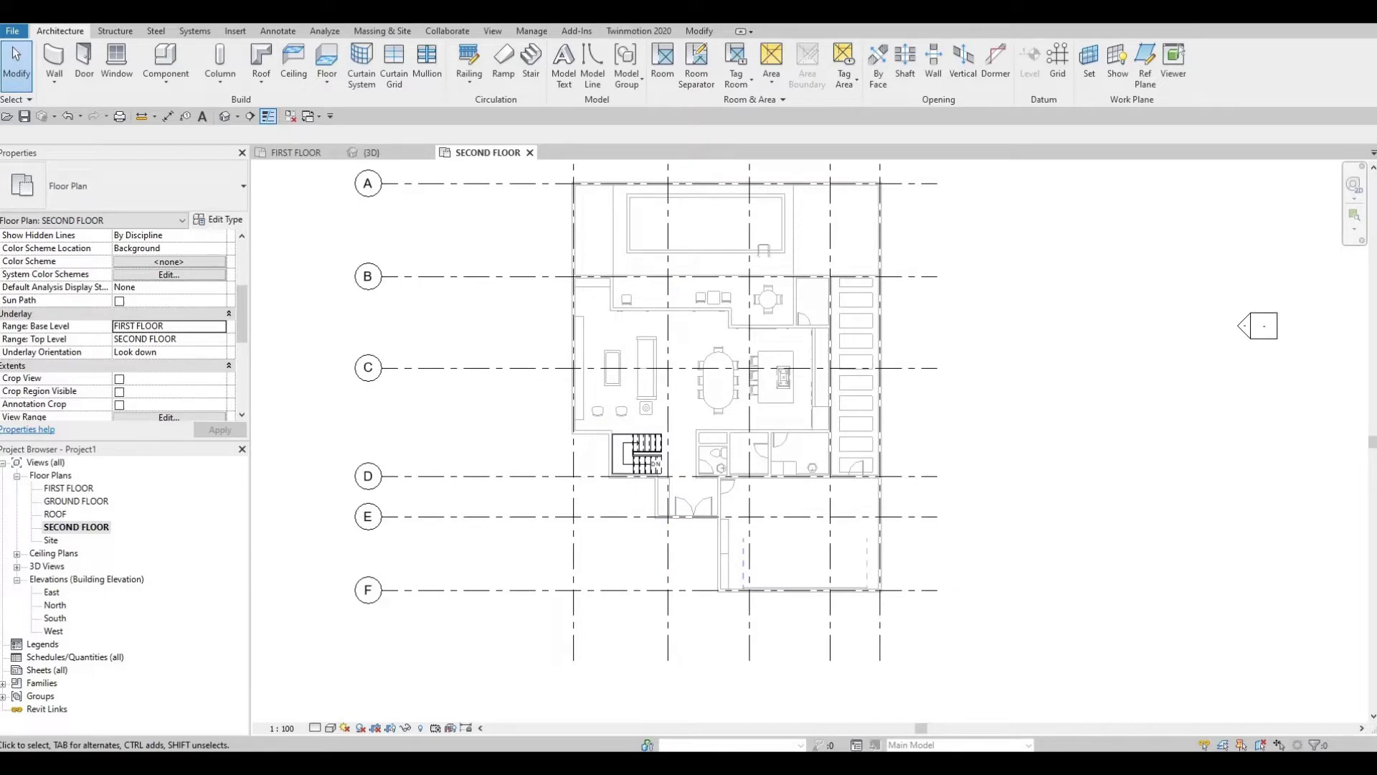
{"action": "scroll", "coordinate": [646, 322], "scroll_direction": "up", "scroll_amount": 3}
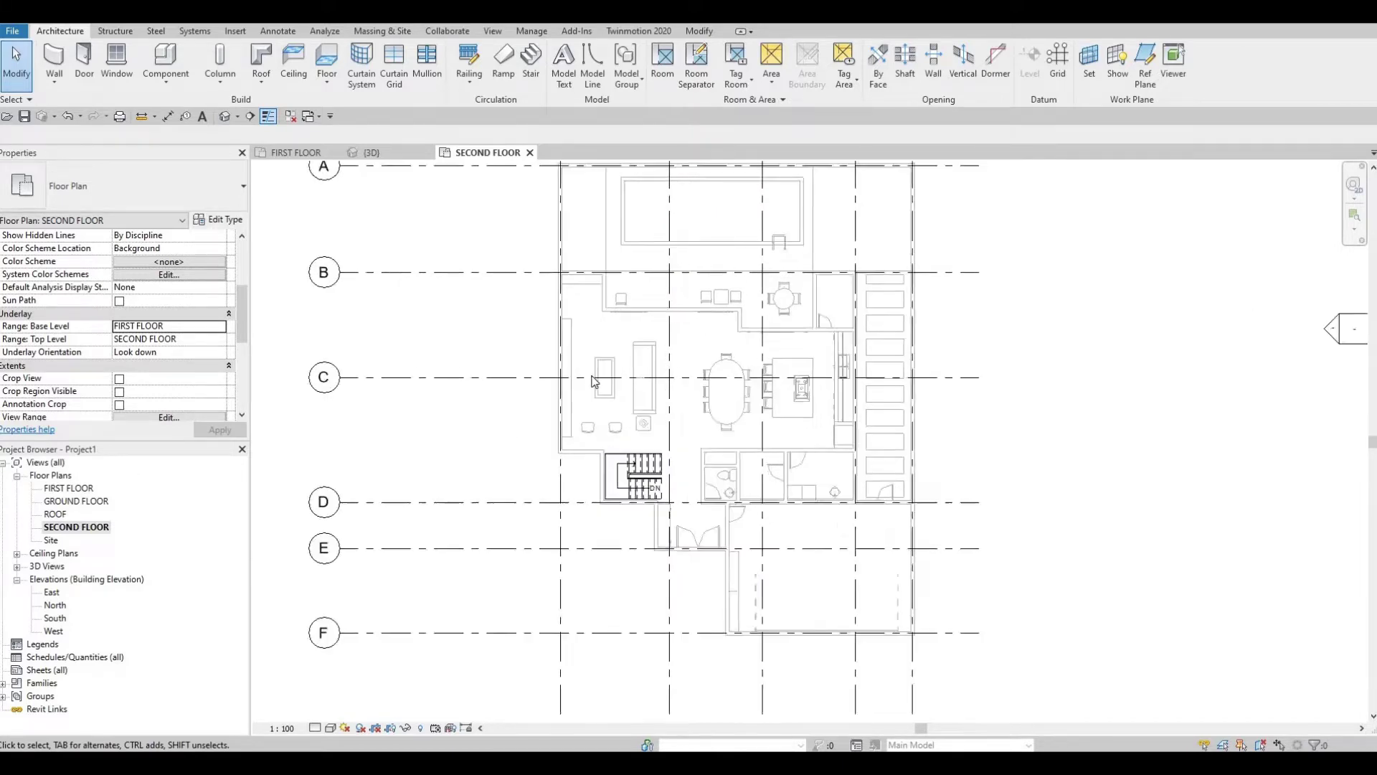
{"action": "scroll", "coordinate": [614, 378], "scroll_direction": "up", "scroll_amount": 1}
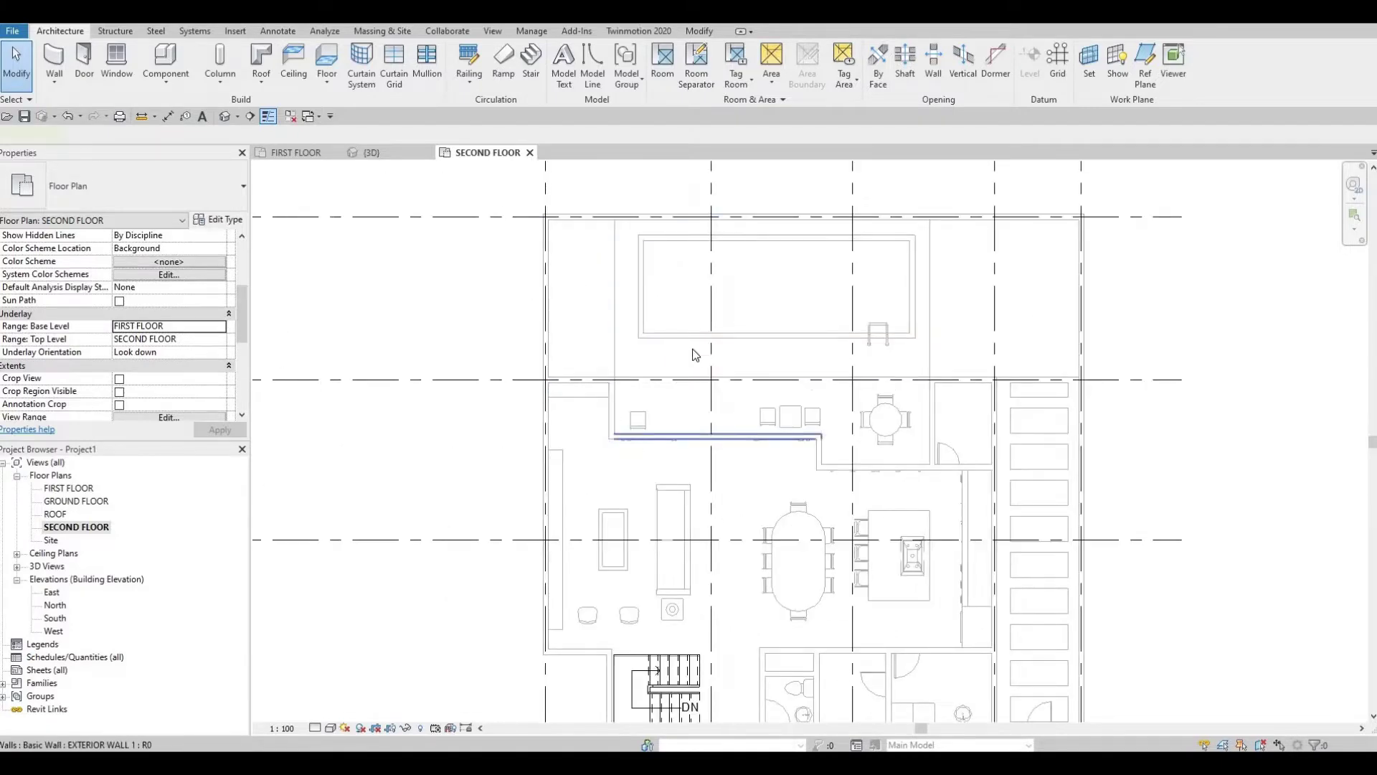
{"action": "left_click", "coordinate": [649, 437]}
{"action": "scroll", "coordinate": [643, 402], "scroll_direction": "down", "scroll_amount": 3}
{"action": "middle_click_drag", "start_coordinate": [738, 342], "coordinate": [725, 369]}
{"action": "key", "text": "Escape"}
{"action": "key", "text": "Escape"}
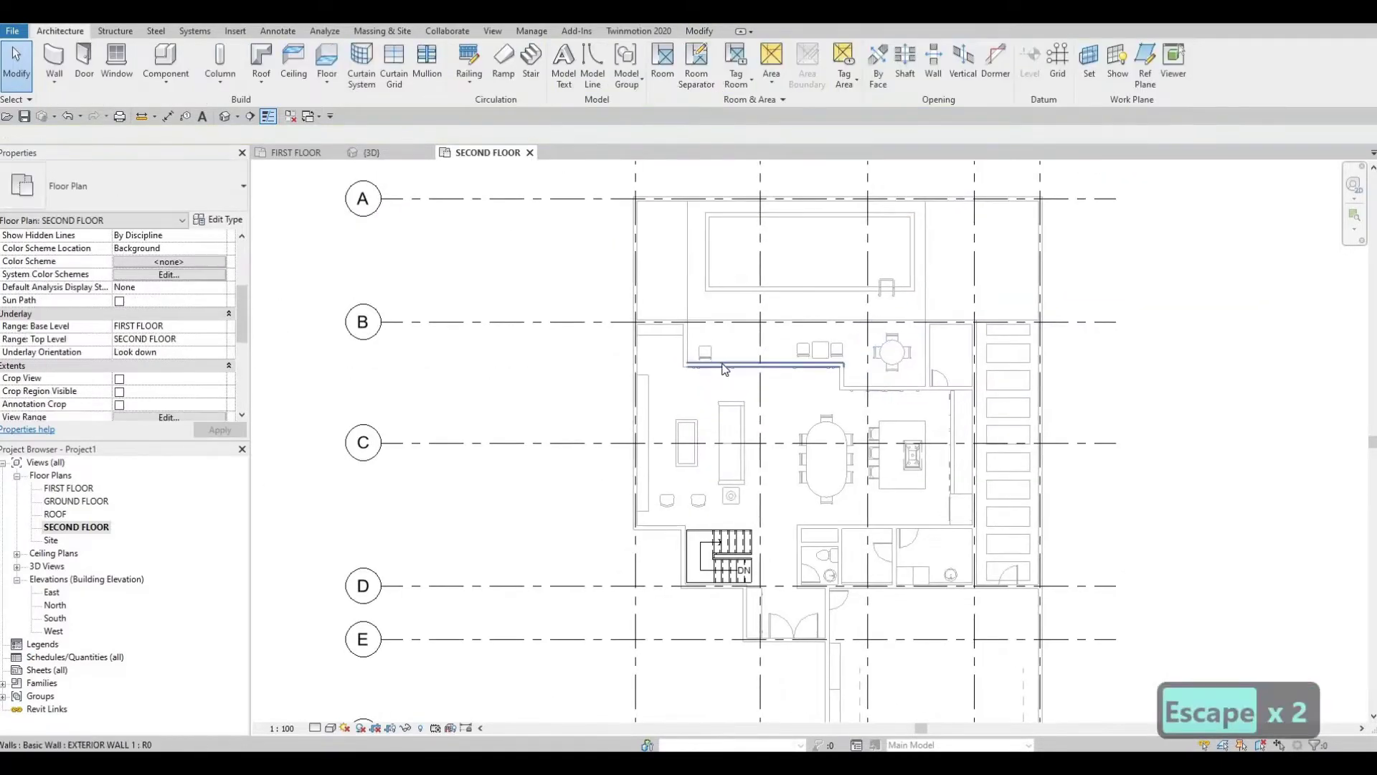
{"action": "left_click", "coordinate": [699, 362]}
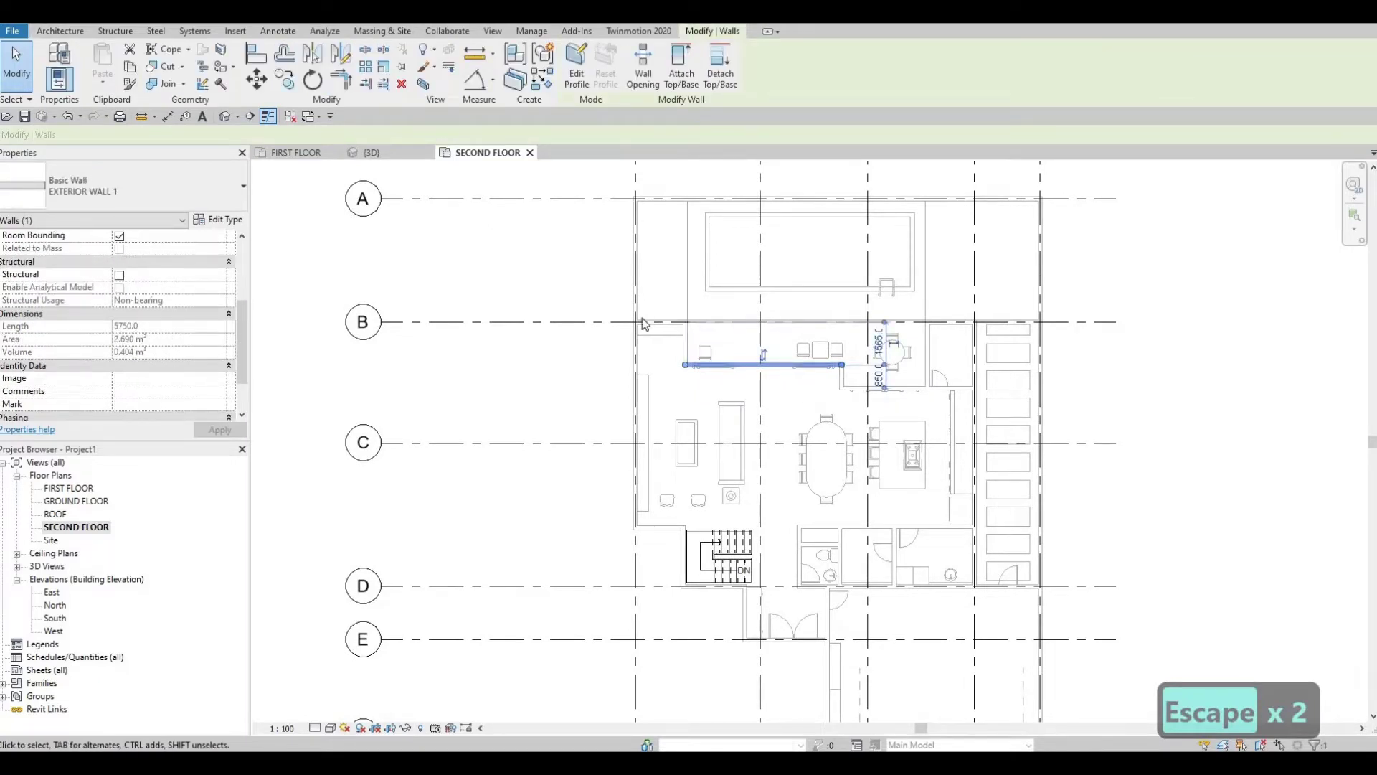
{"action": "scroll", "coordinate": [621, 382], "scroll_direction": "up", "scroll_amount": 4}
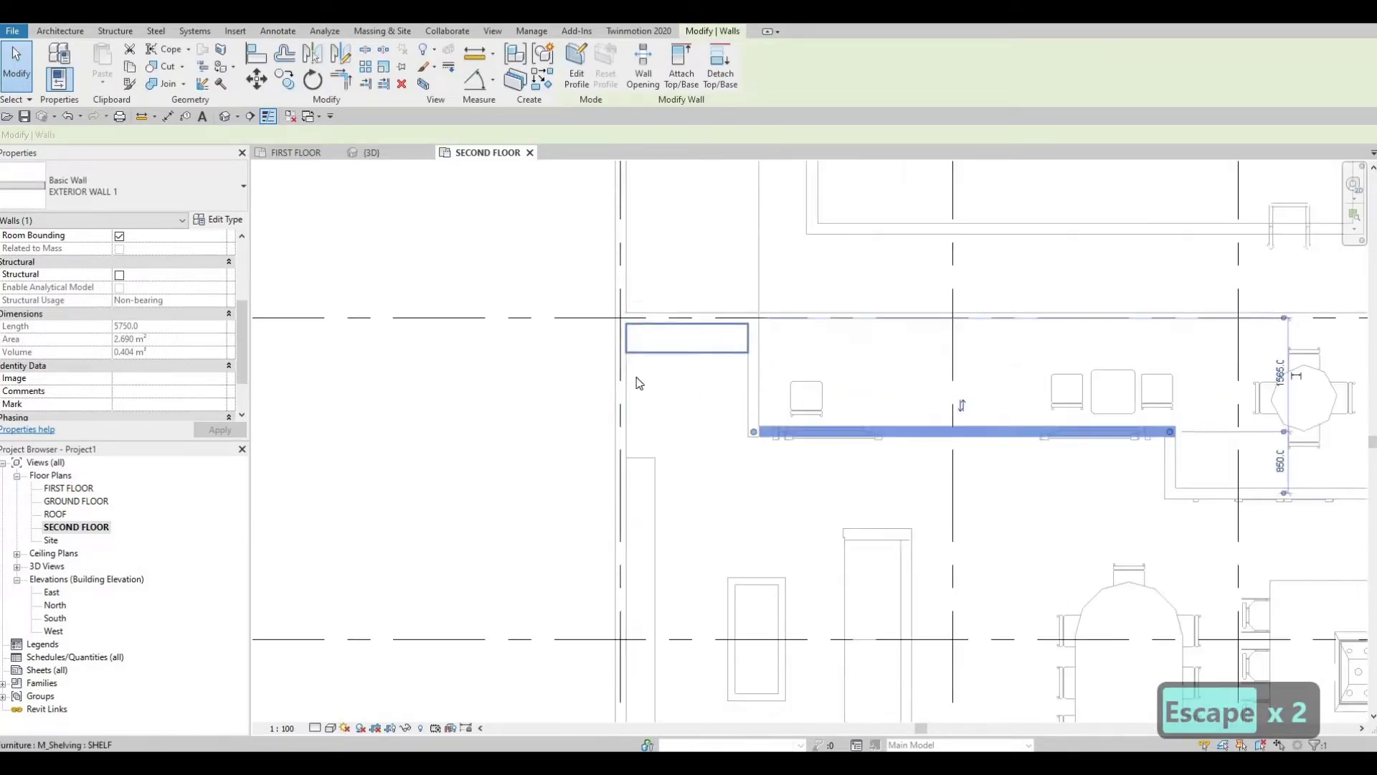
{"action": "key", "text": "Escape"}
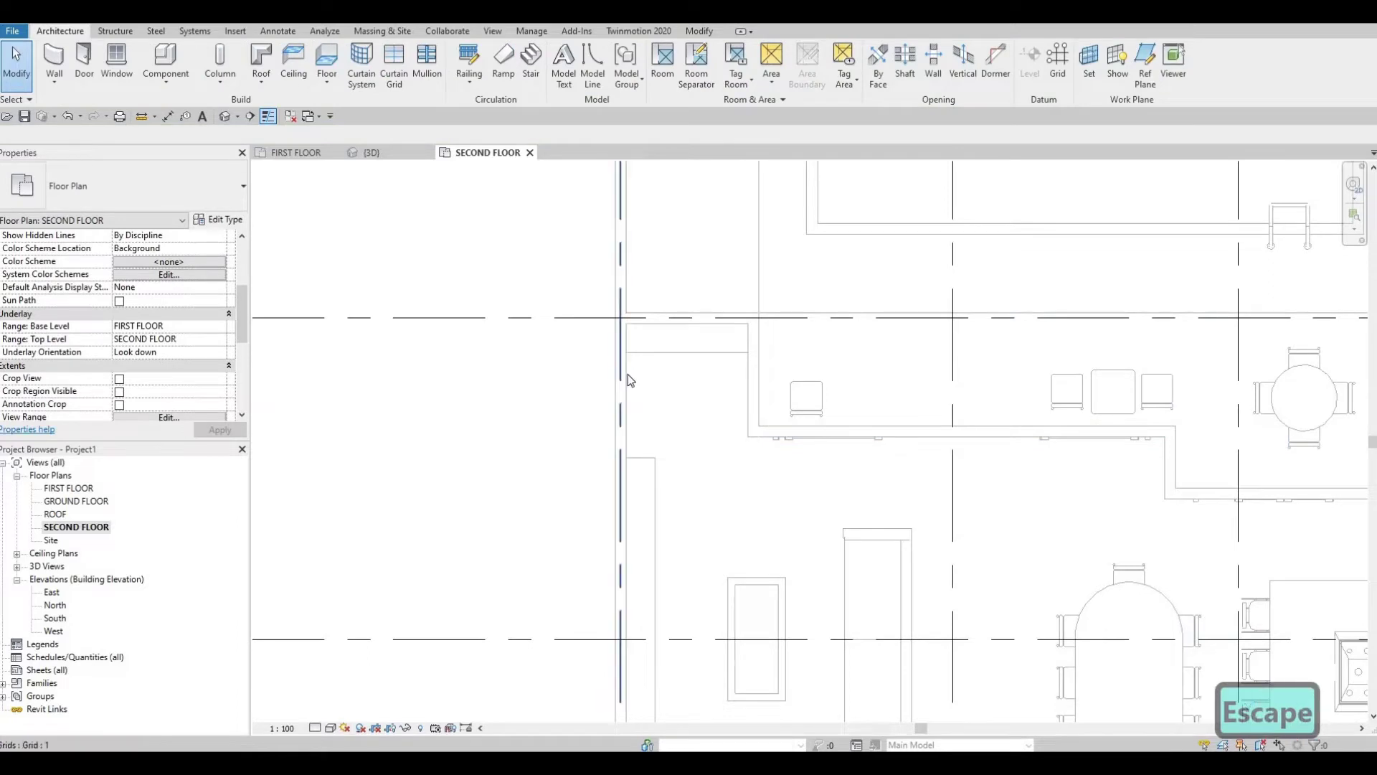
{"action": "left_click", "coordinate": [622, 376]}
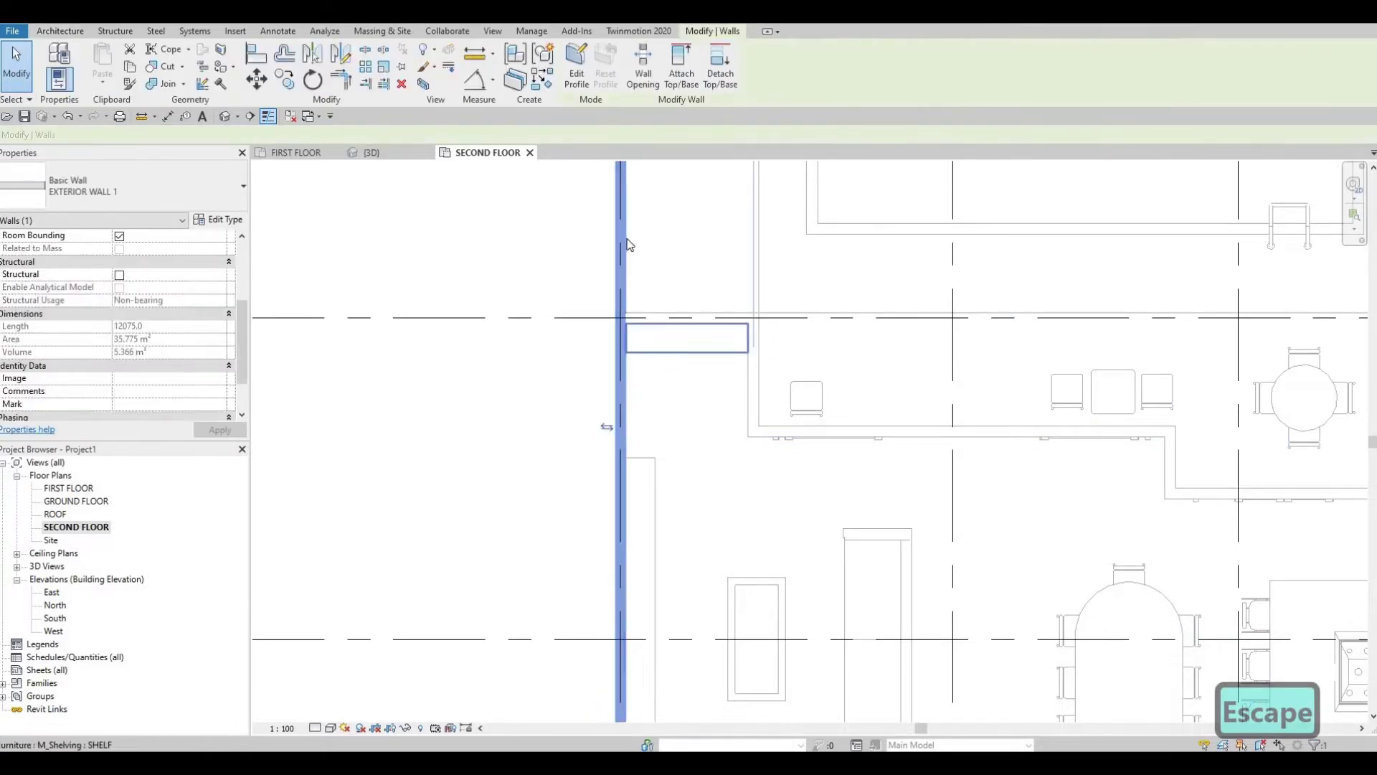
{"action": "middle_click_drag", "start_coordinate": [659, 494], "coordinate": [601, 311]}
{"action": "scroll", "coordinate": [603, 312], "scroll_direction": "down", "scroll_amount": 2}
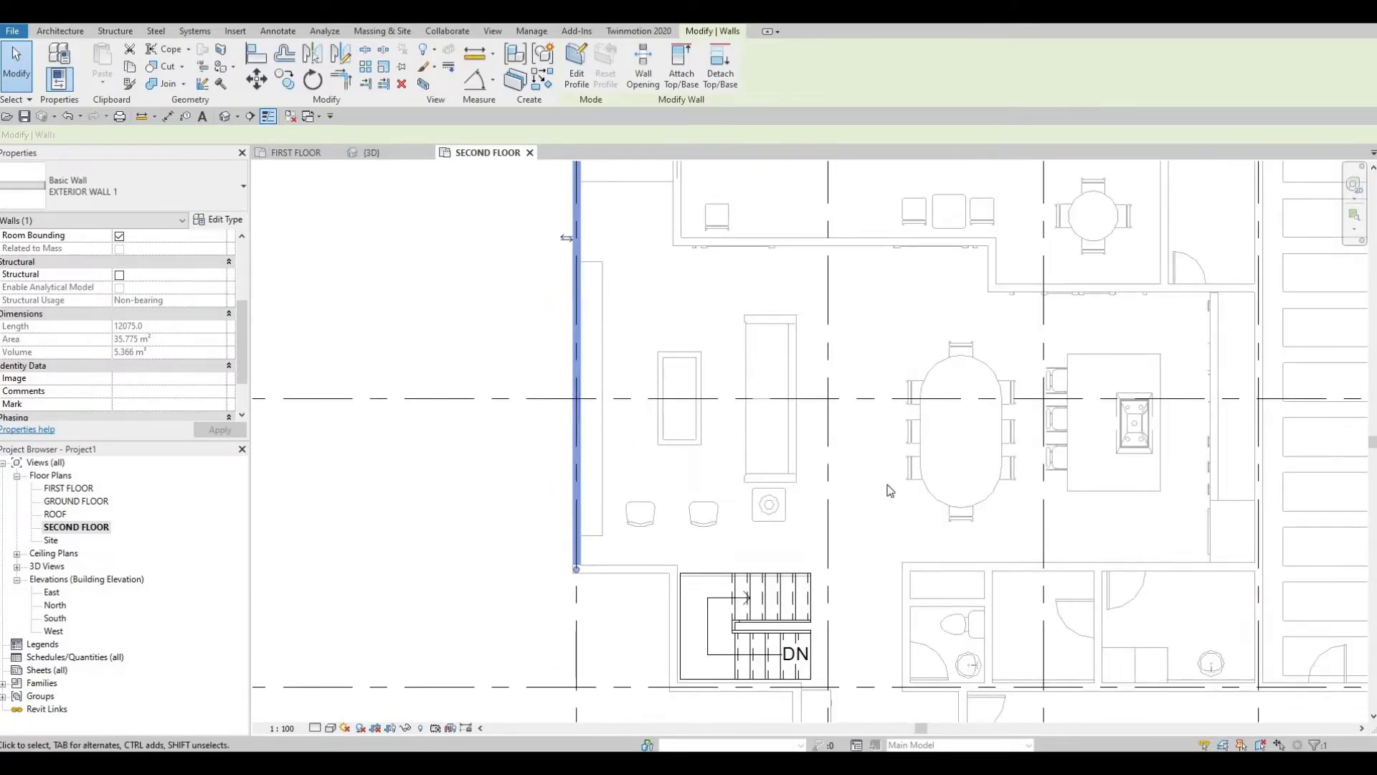
{"action": "key", "text": "Escape"}
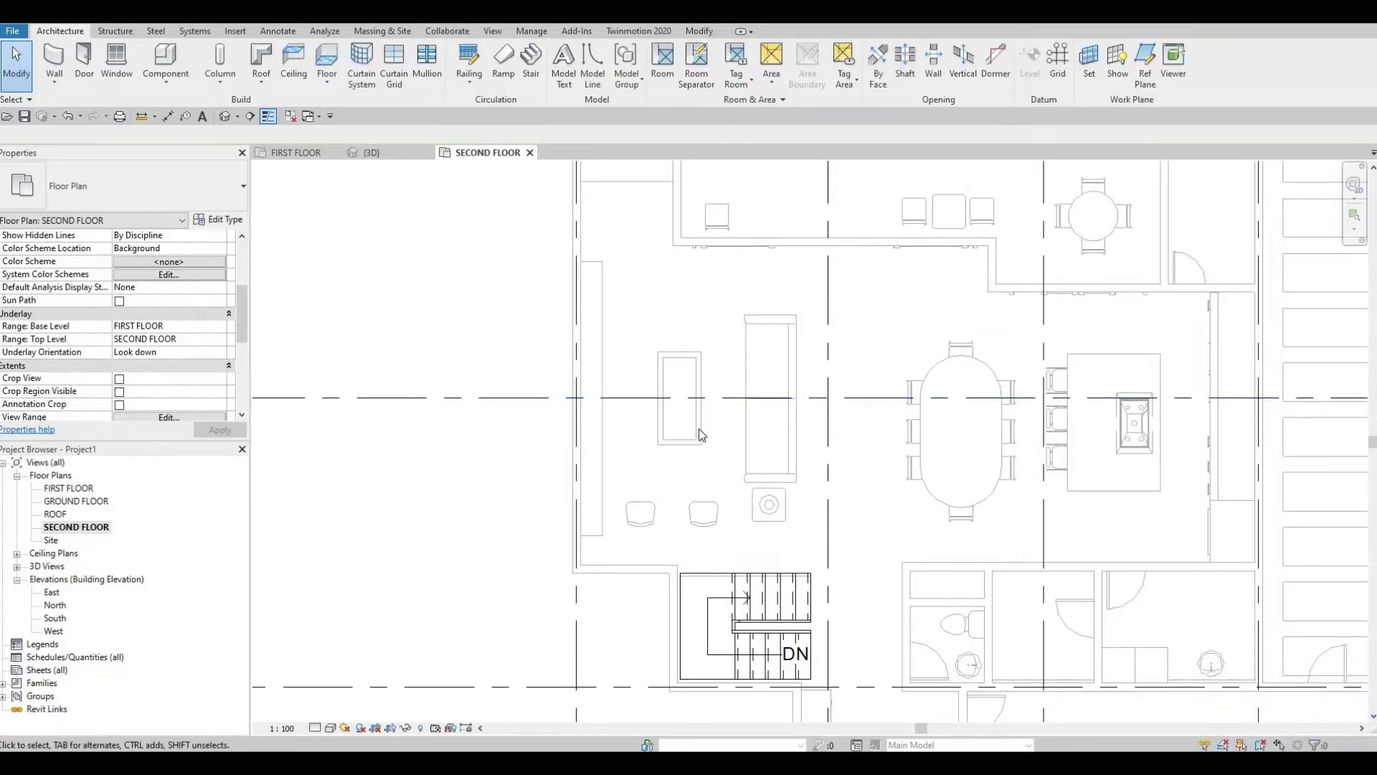
{"action": "key", "text": "Escape"}
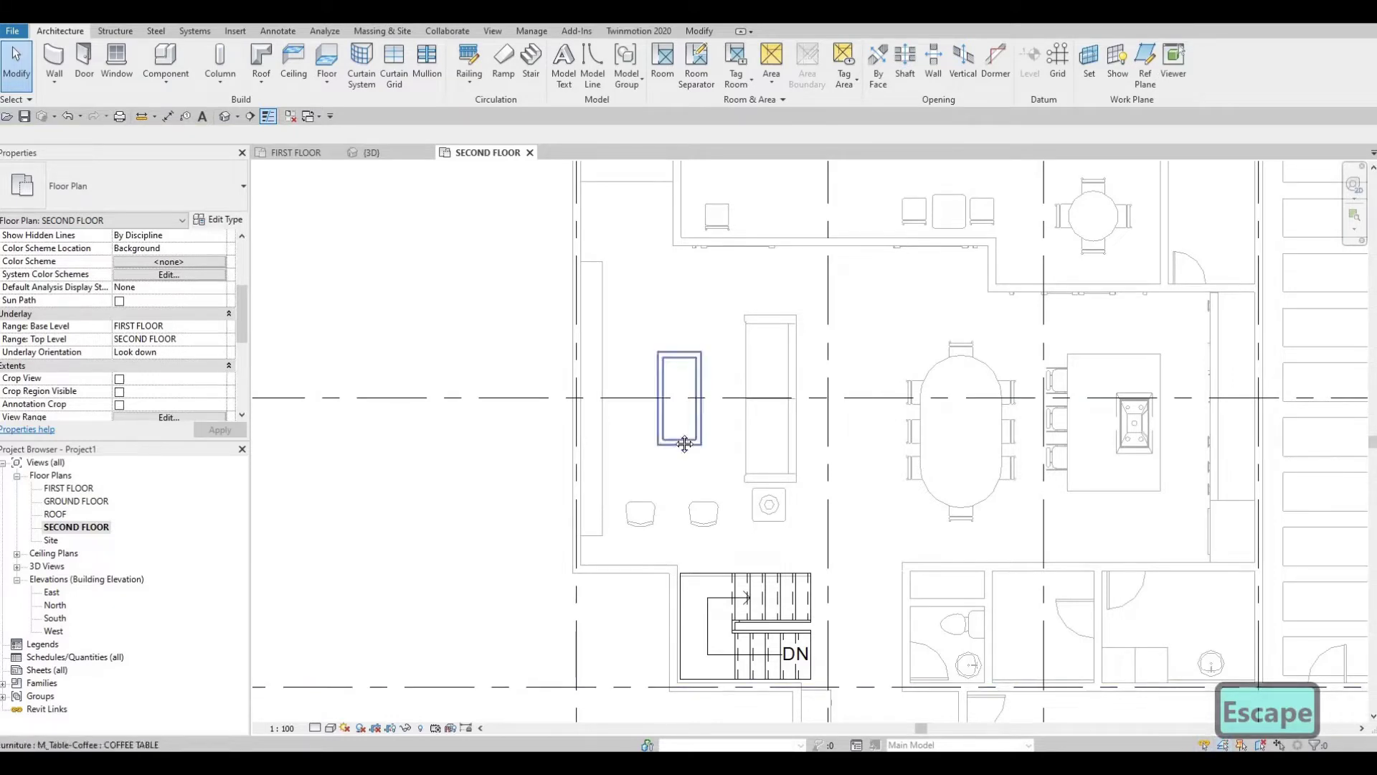
{"action": "scroll", "coordinate": [677, 394], "scroll_direction": "down", "scroll_amount": 3}
{"action": "key", "text": "Escape"}
Step: Create a similar EXTERIOR WALL 1 and draw it along grid B from grid 1 to the centreline of the first-floor wall jog
{"action": "left_click", "coordinate": [721, 336]}
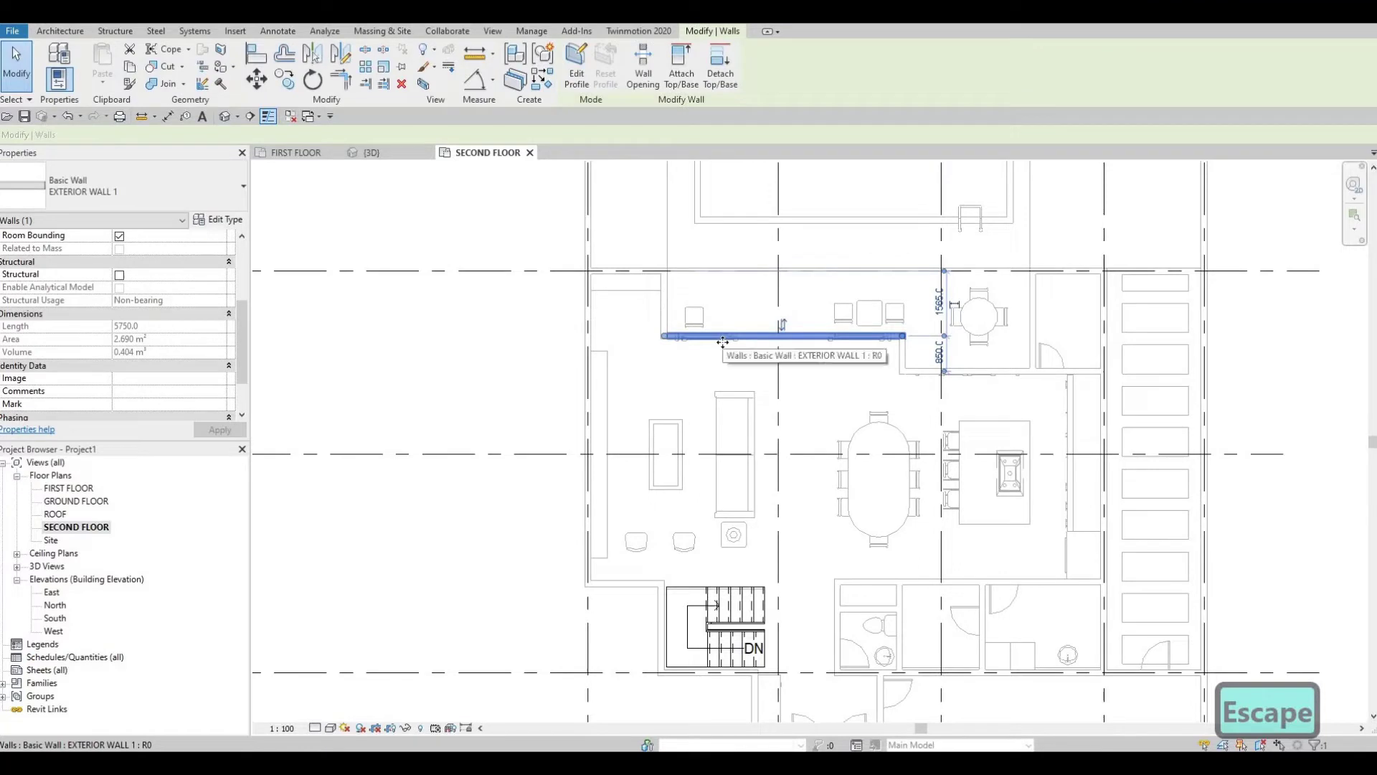
{"action": "key", "text": "c"}
{"action": "key", "text": "s"}
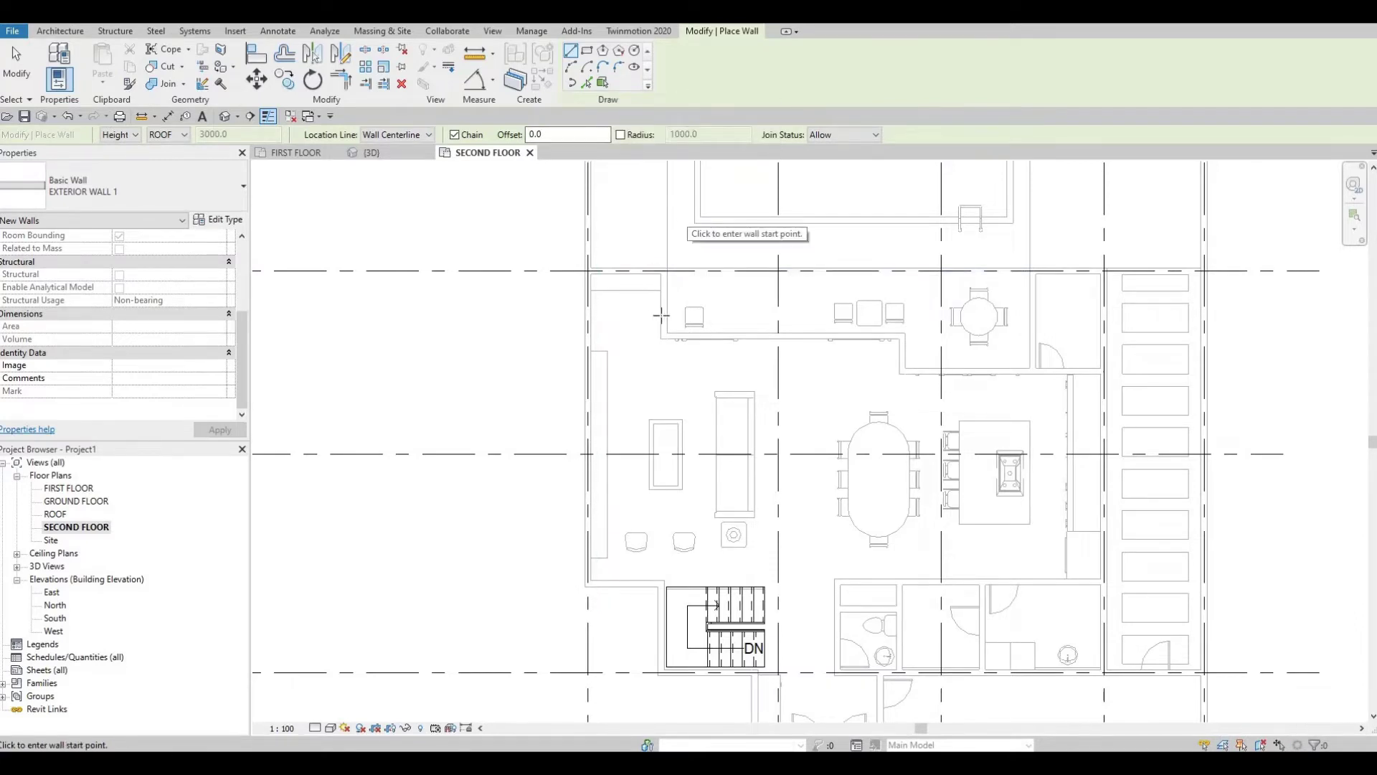
{"action": "scroll", "coordinate": [634, 280], "scroll_direction": "up", "scroll_amount": 2}
{"action": "middle_click_drag", "start_coordinate": [614, 359], "coordinate": [631, 484]}
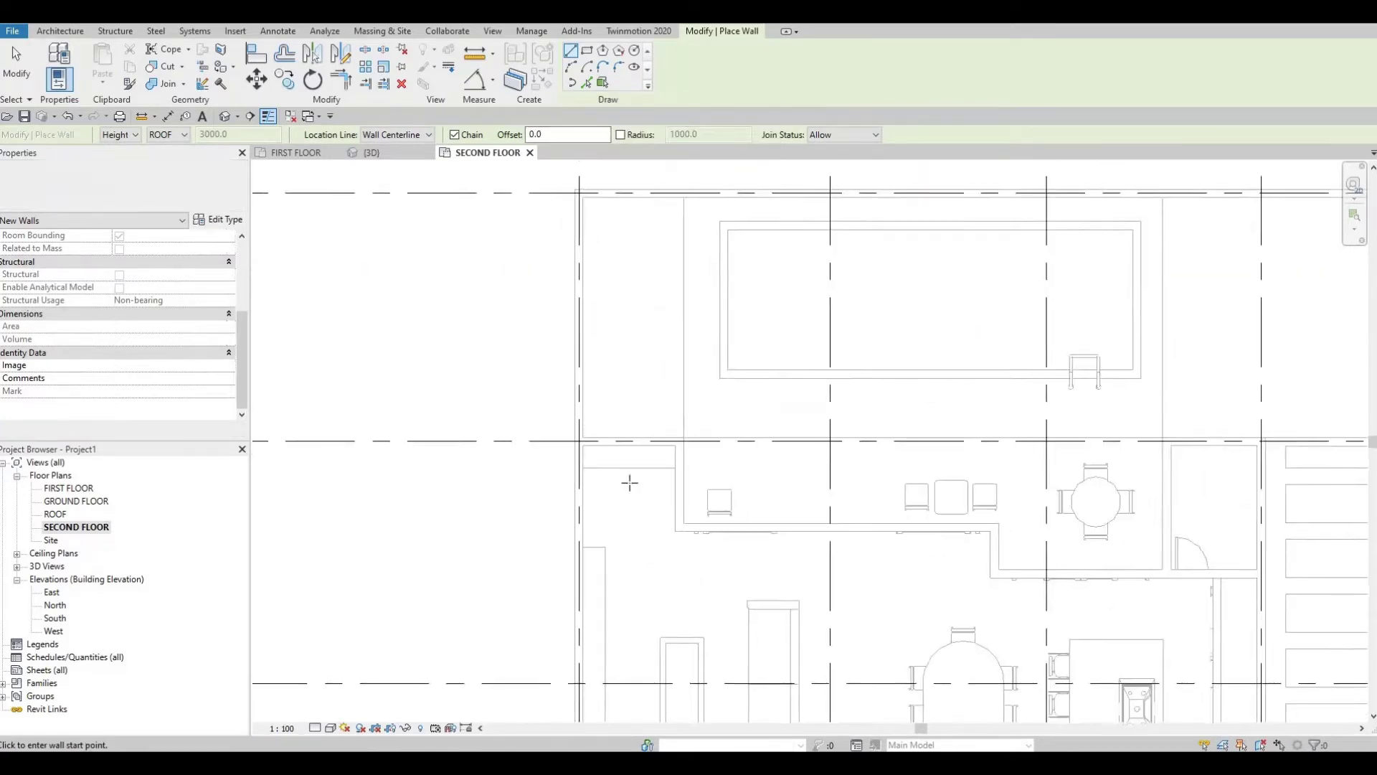
{"action": "scroll", "coordinate": [630, 482], "scroll_direction": "down", "scroll_amount": 4}
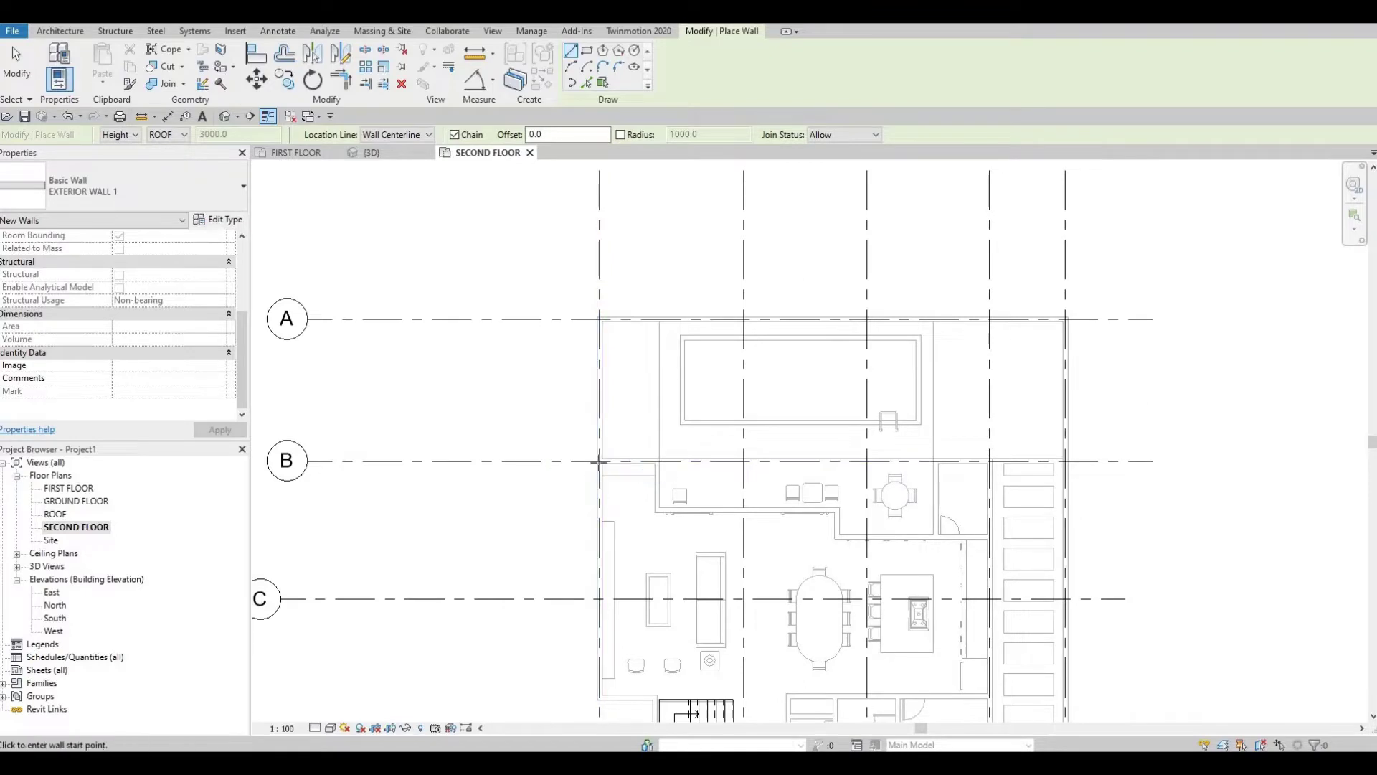
{"action": "scroll", "coordinate": [597, 462], "scroll_direction": "down", "scroll_amount": 1}
{"action": "scroll", "coordinate": [598, 462], "scroll_direction": "up", "scroll_amount": 3}
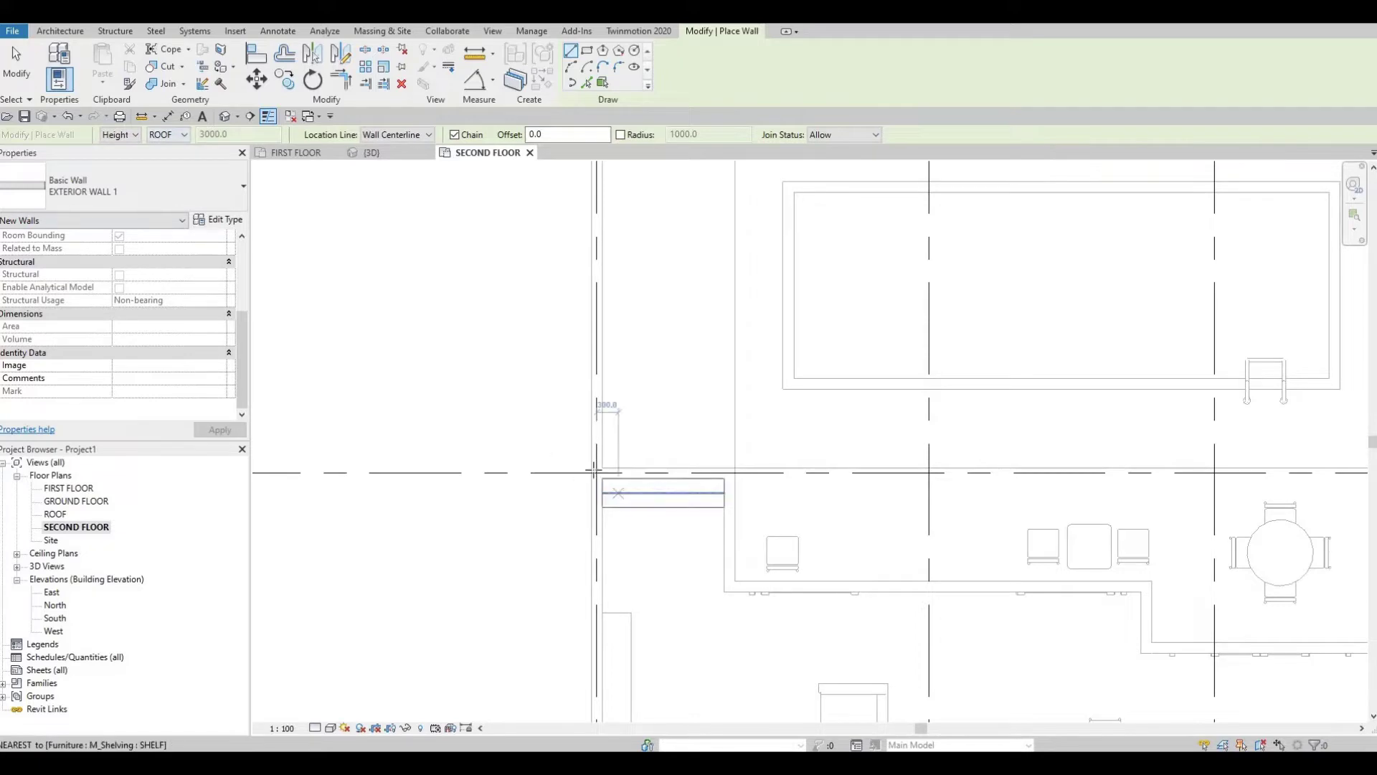
{"action": "left_click", "coordinate": [674, 473]}
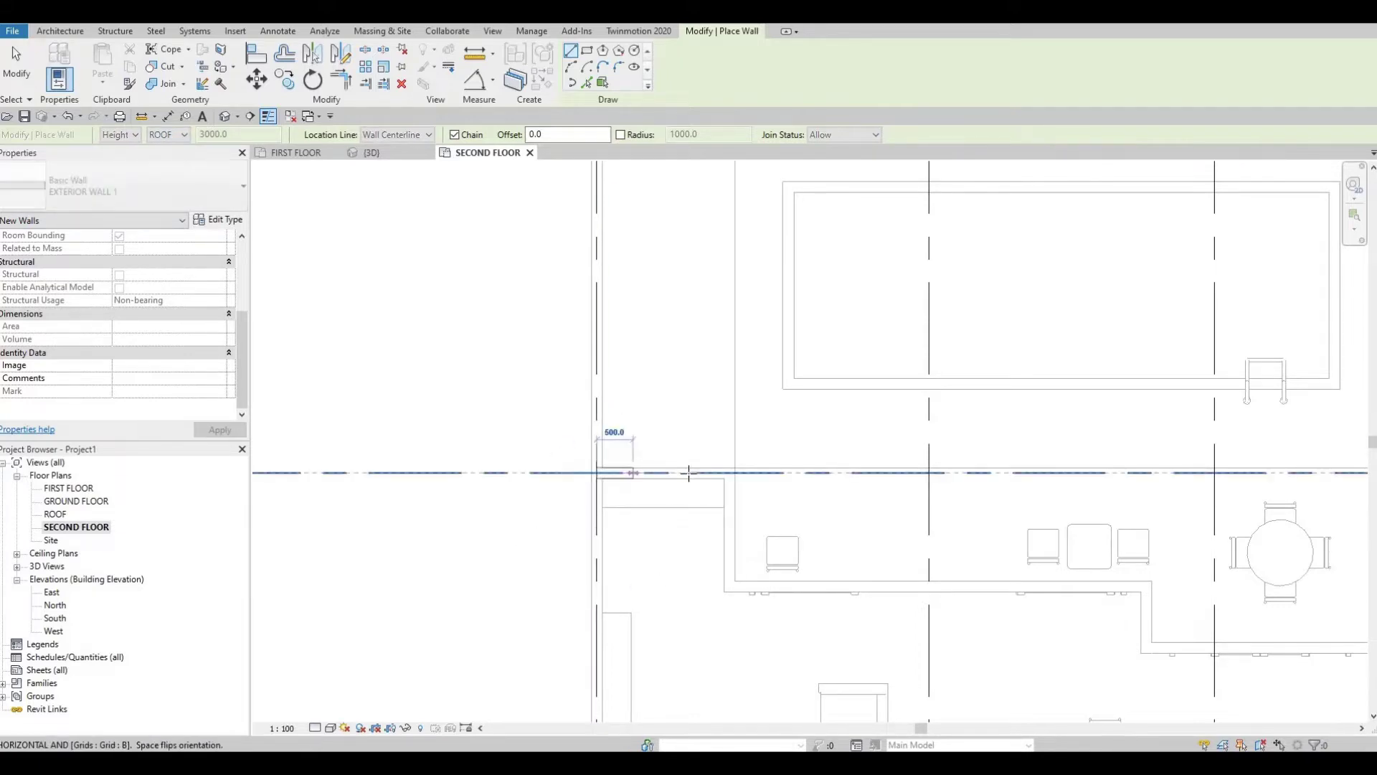
{"action": "scroll", "coordinate": [720, 469], "scroll_direction": "down", "scroll_amount": 6}
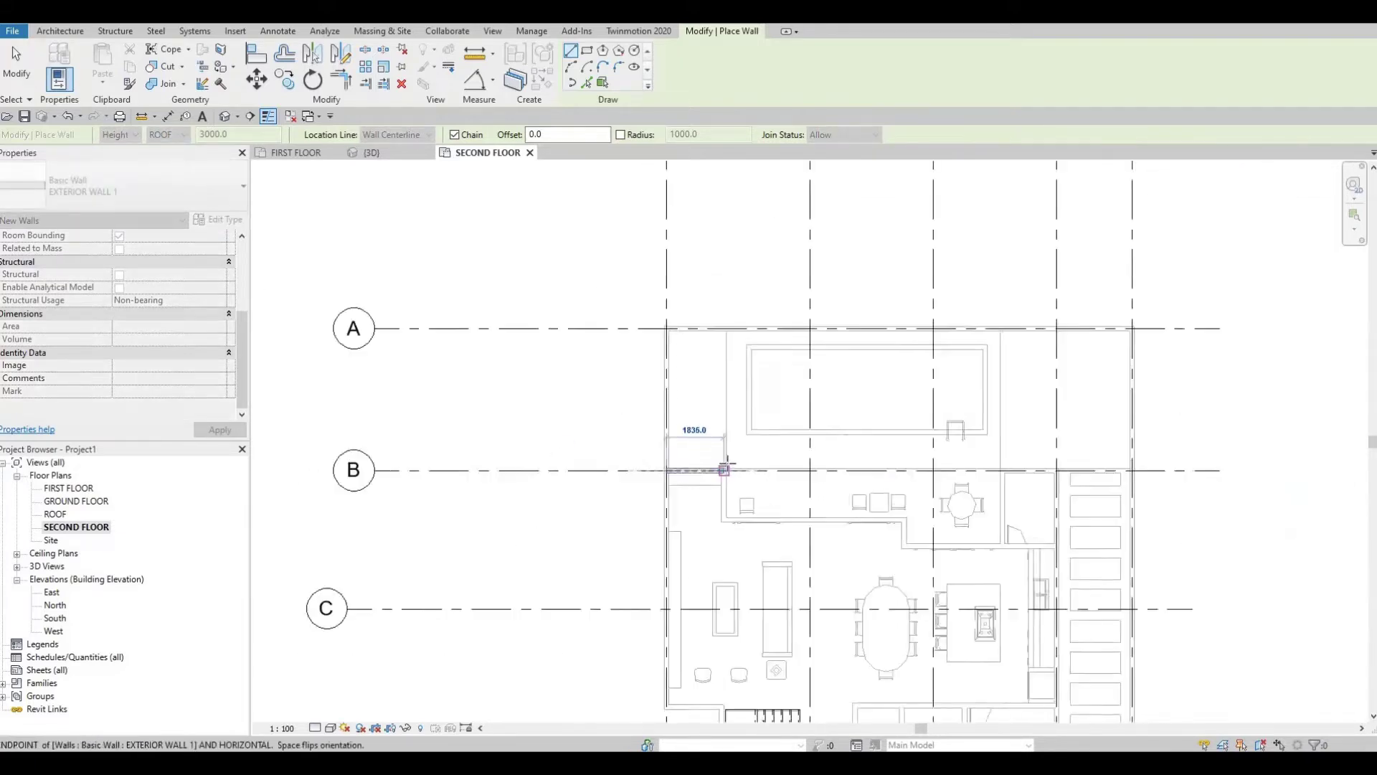
{"action": "scroll", "coordinate": [732, 471], "scroll_direction": "up", "scroll_amount": 10}
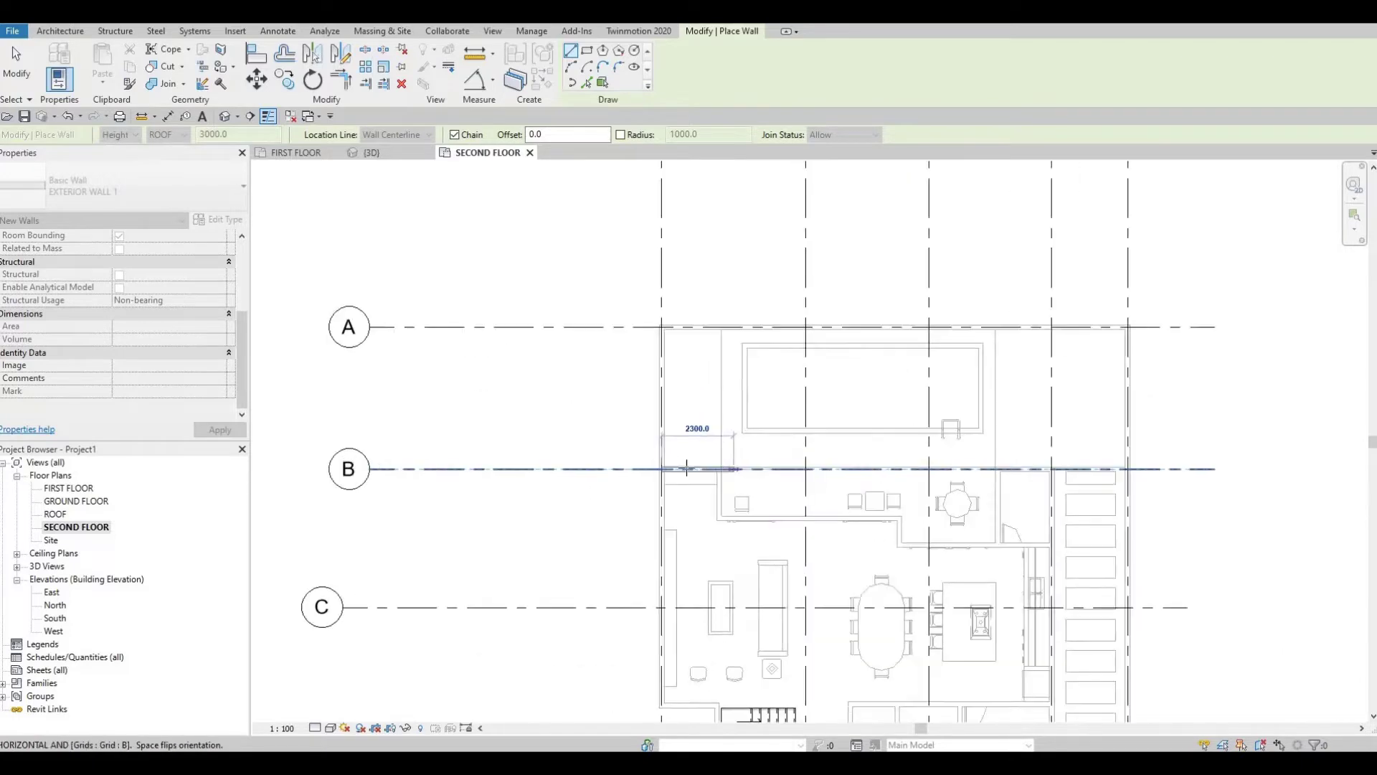
{"action": "left_click", "coordinate": [761, 473]}
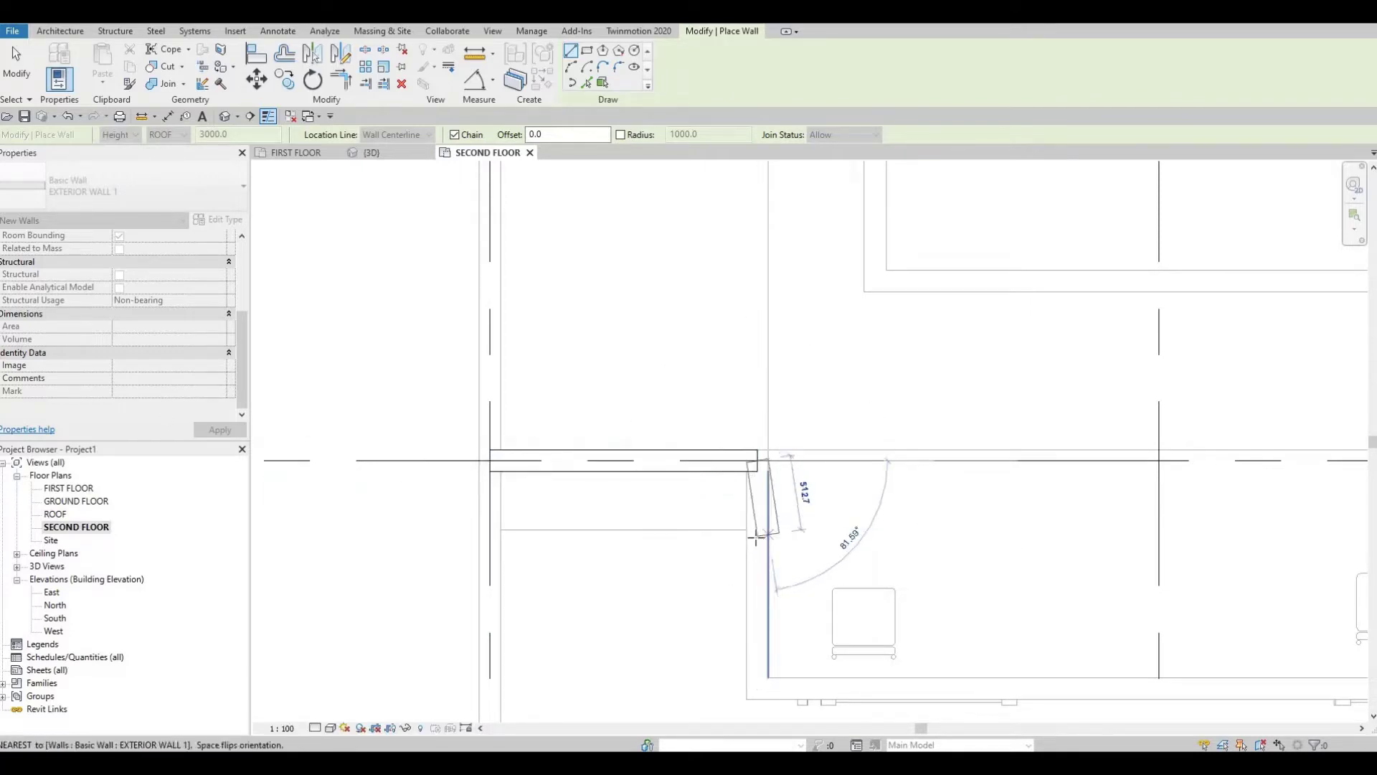
Step: Continue the wall 500 mm from grid B toward grid C, perpendicular to the first segment
{"action": "type", "text": "300"}
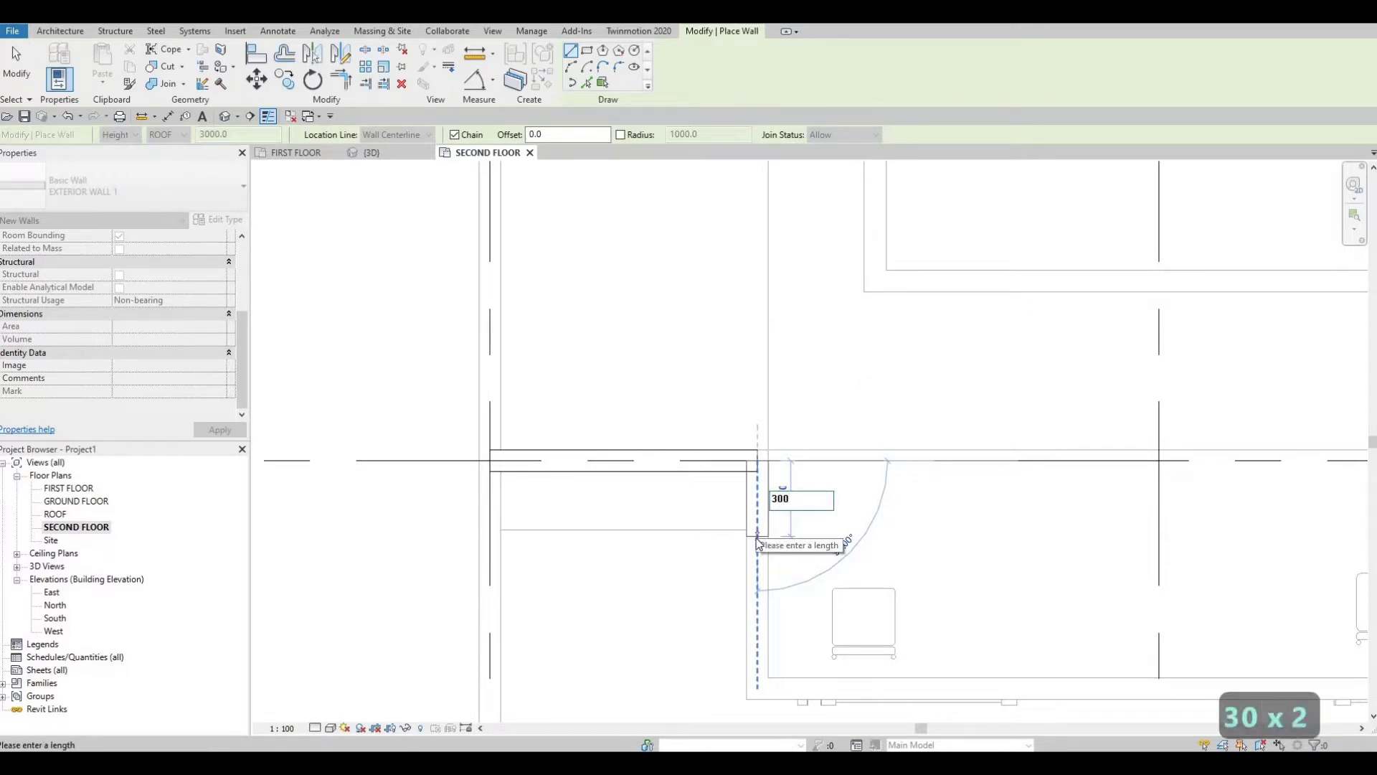
{"action": "key", "text": "BackSpace"}
{"action": "key", "text": "BackSpace"}
{"action": "type", "text": "500"}
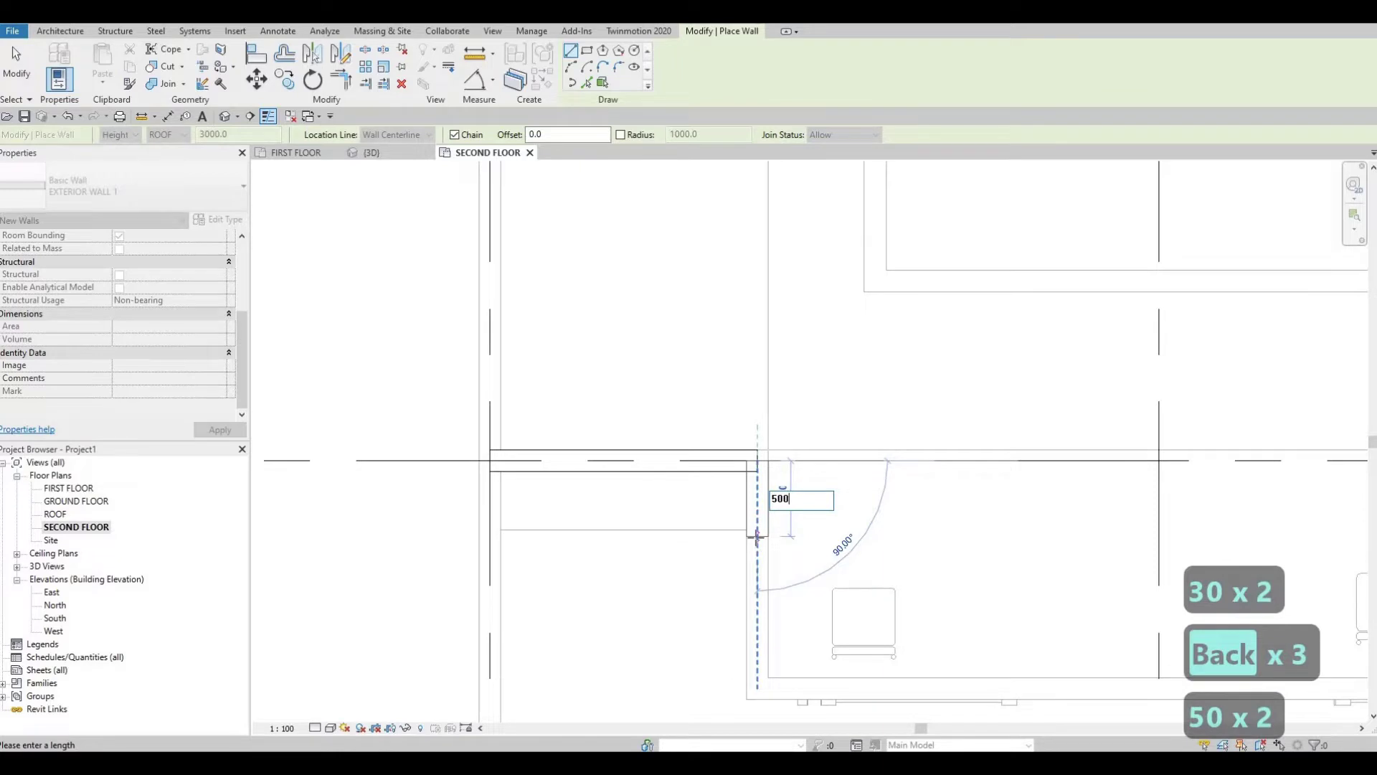
{"action": "key", "text": "Return"}
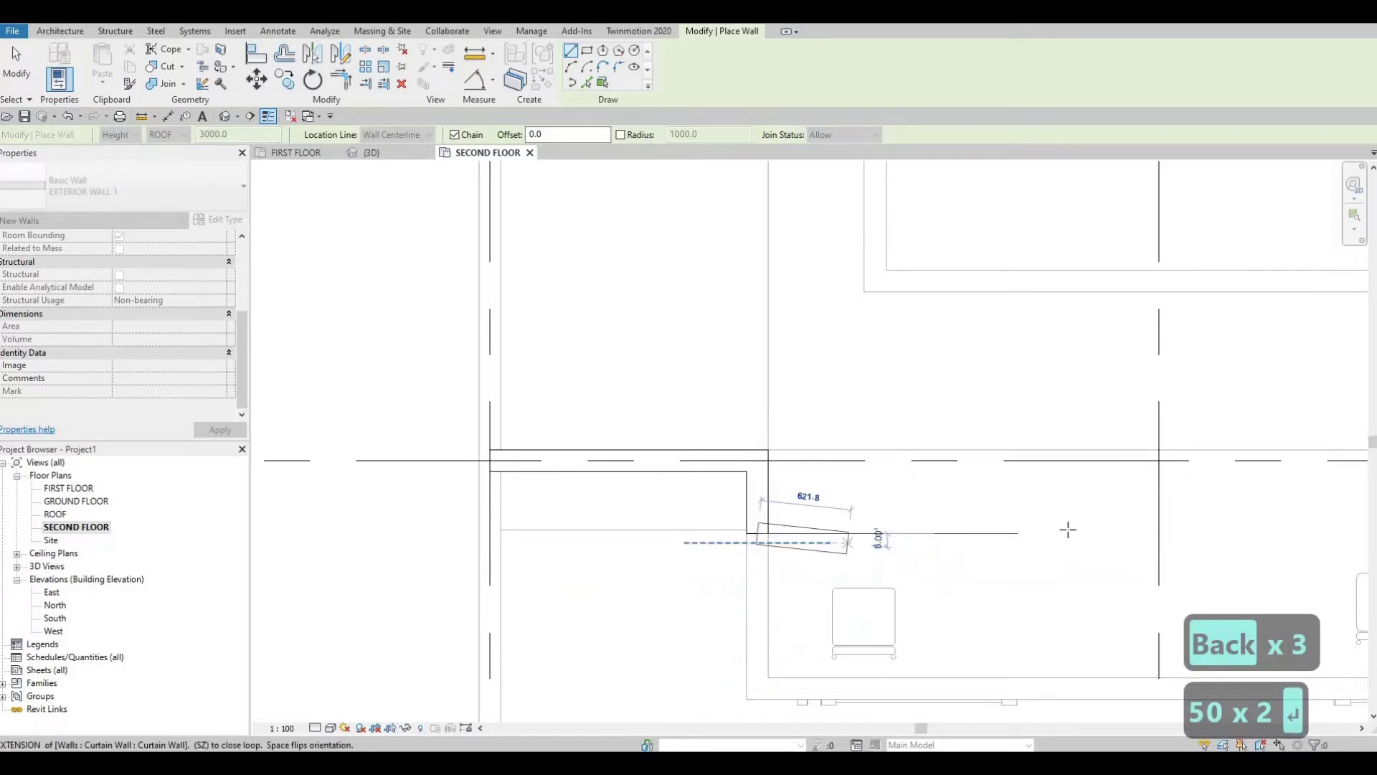
Step: Run the wall parallel to grid B to the small room's near wall centreline, and return it 500 mm to grid B
{"action": "scroll", "coordinate": [1067, 528], "scroll_direction": "down", "scroll_amount": 1}
{"action": "middle_click_drag", "start_coordinate": [925, 466], "coordinate": [842, 442]}
{"action": "scroll", "coordinate": [1119, 452], "scroll_direction": "down", "scroll_amount": 2}
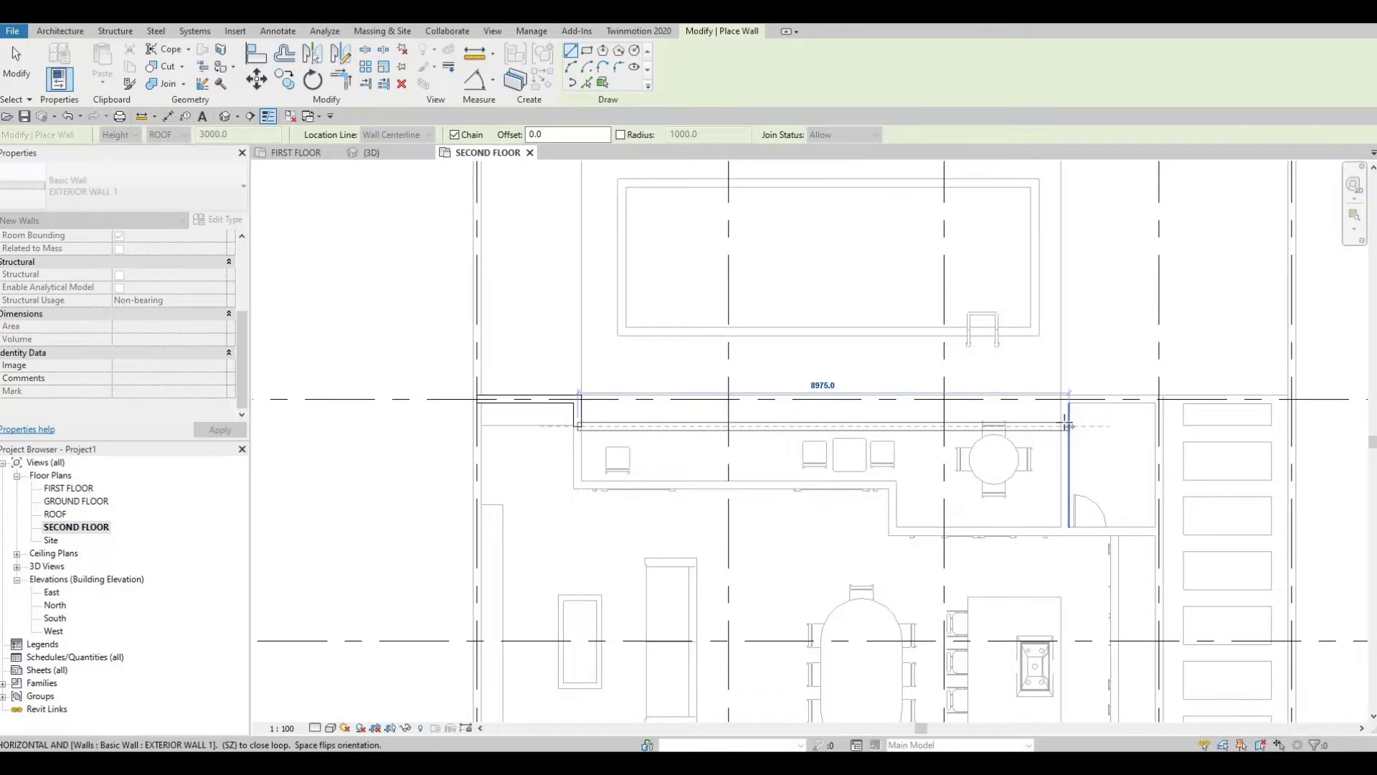
{"action": "scroll", "coordinate": [1068, 435], "scroll_direction": "up", "scroll_amount": 1}
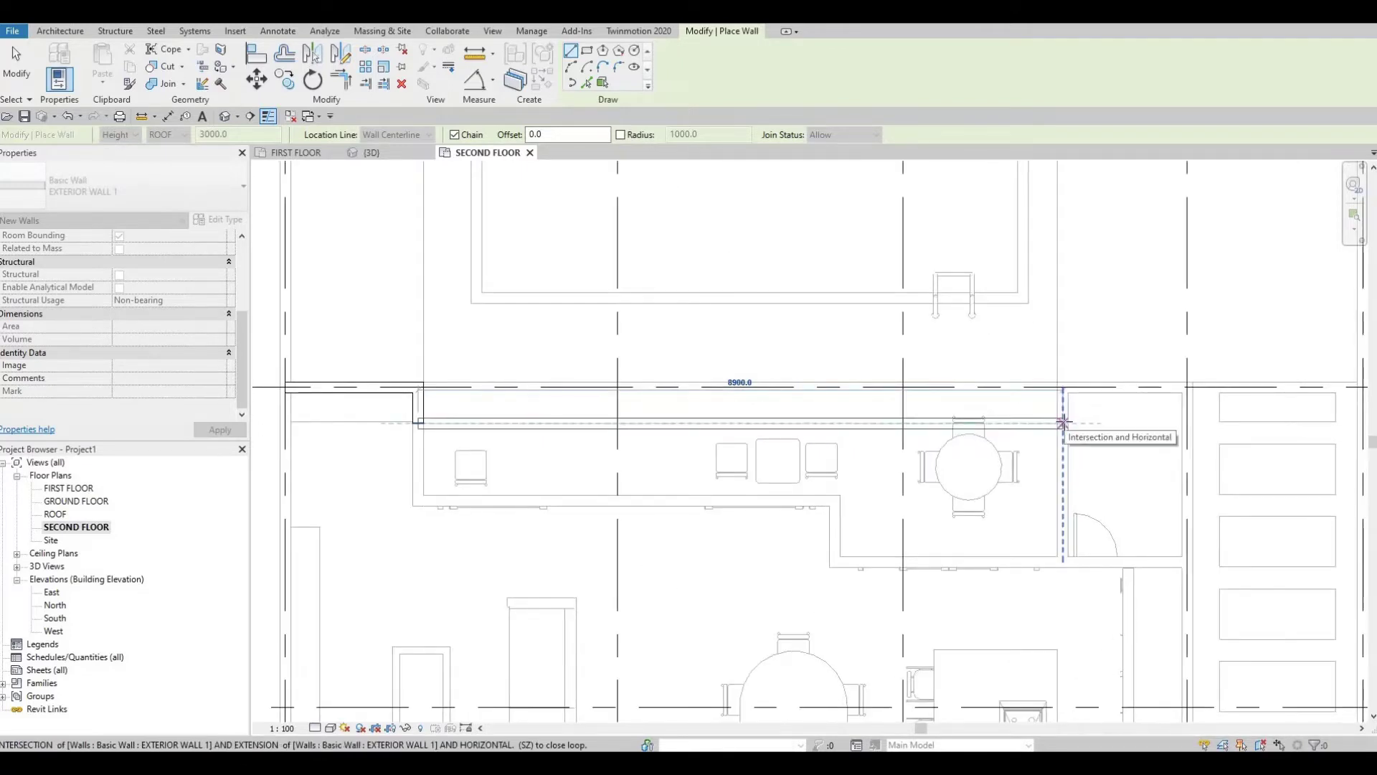
{"action": "left_click", "coordinate": [1063, 423]}
{"action": "scroll", "coordinate": [1063, 402], "scroll_direction": "up", "scroll_amount": 2}
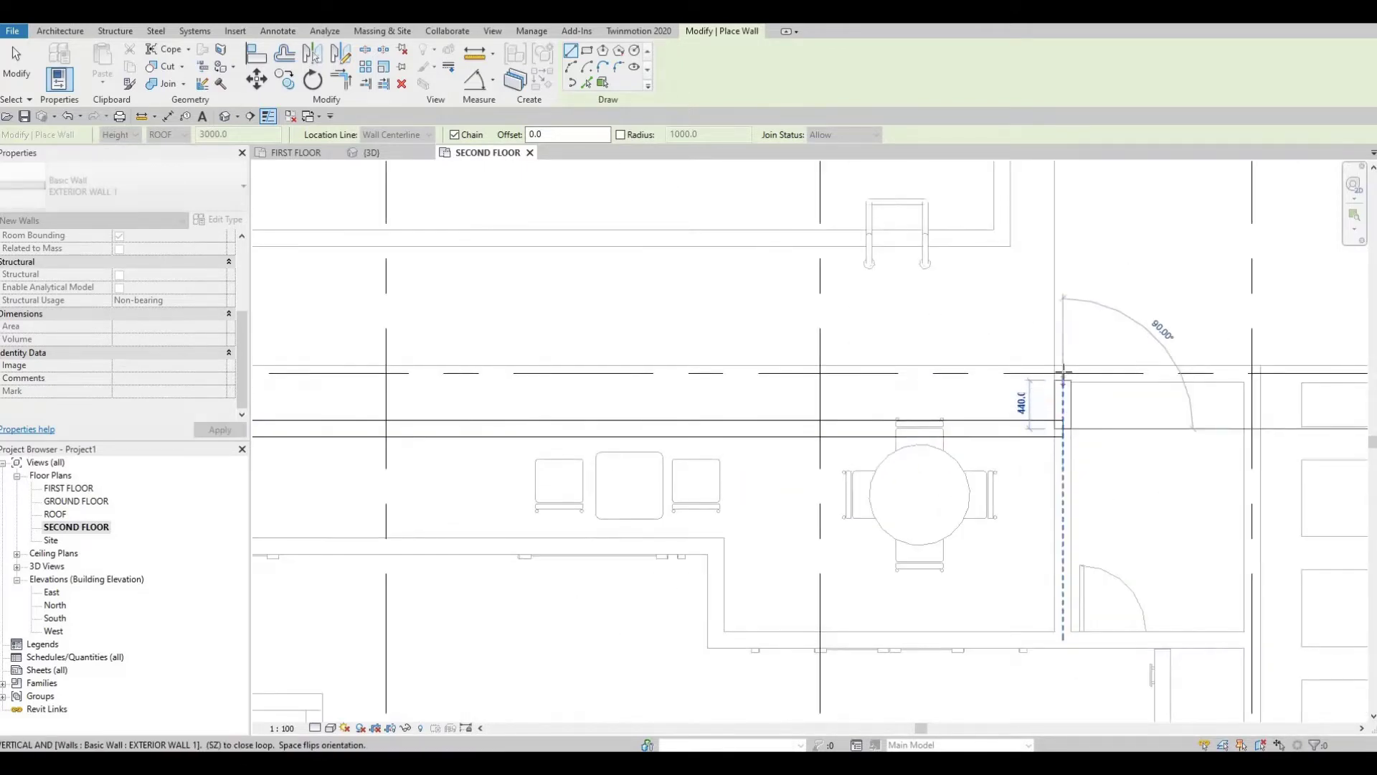
{"action": "left_click", "coordinate": [1063, 373]}
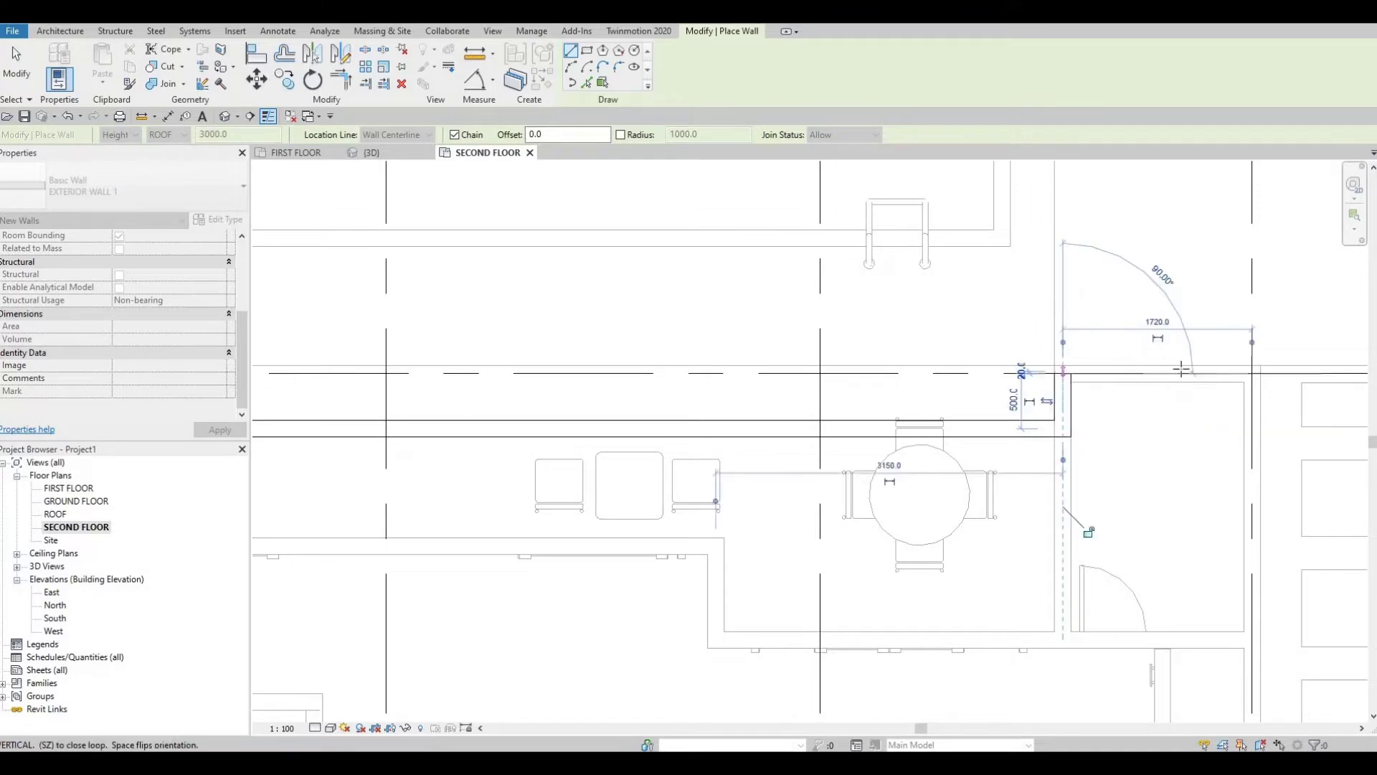
Step: Continue the exterior wall along grid B to grid 4, and turn it along grid 4 down to grid D
{"action": "left_click", "coordinate": [1252, 375]}
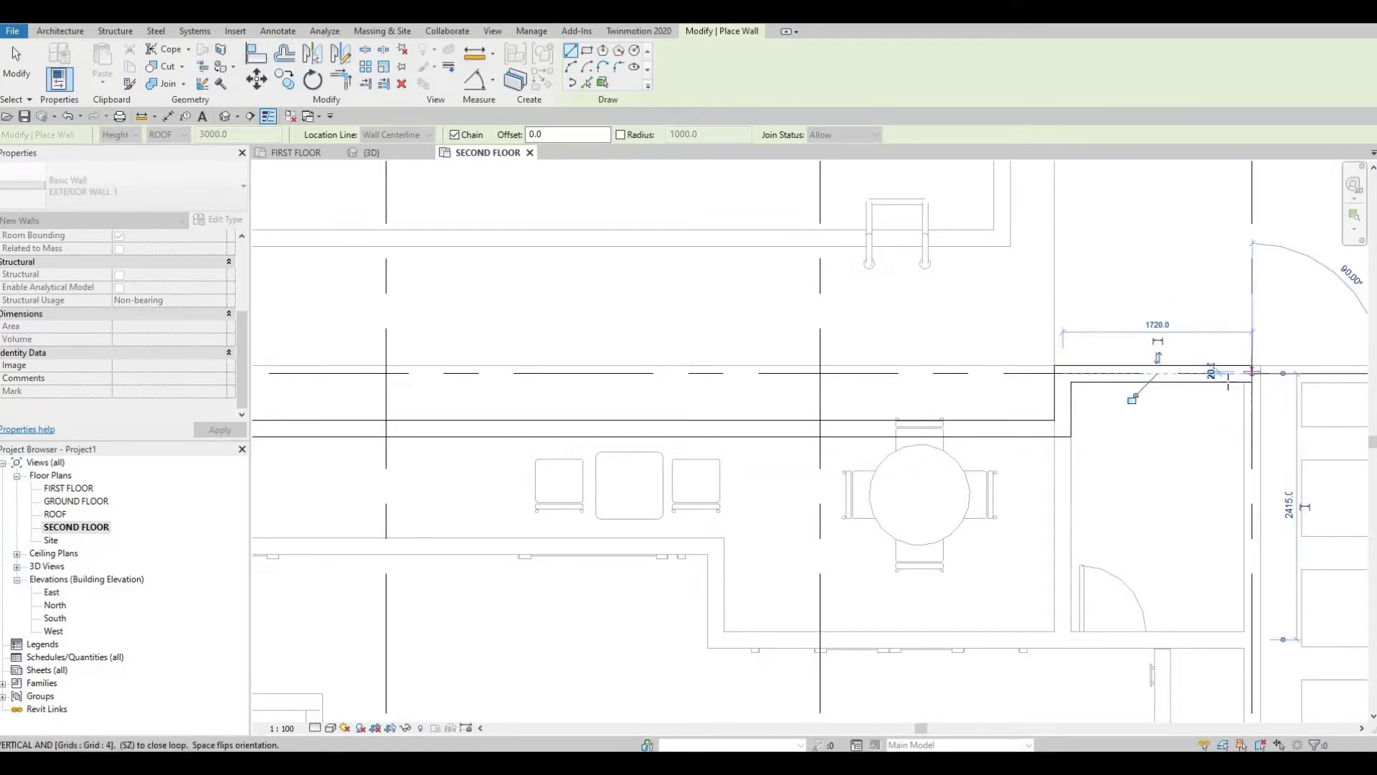
{"action": "scroll", "coordinate": [1220, 358], "scroll_direction": "down", "scroll_amount": 2}
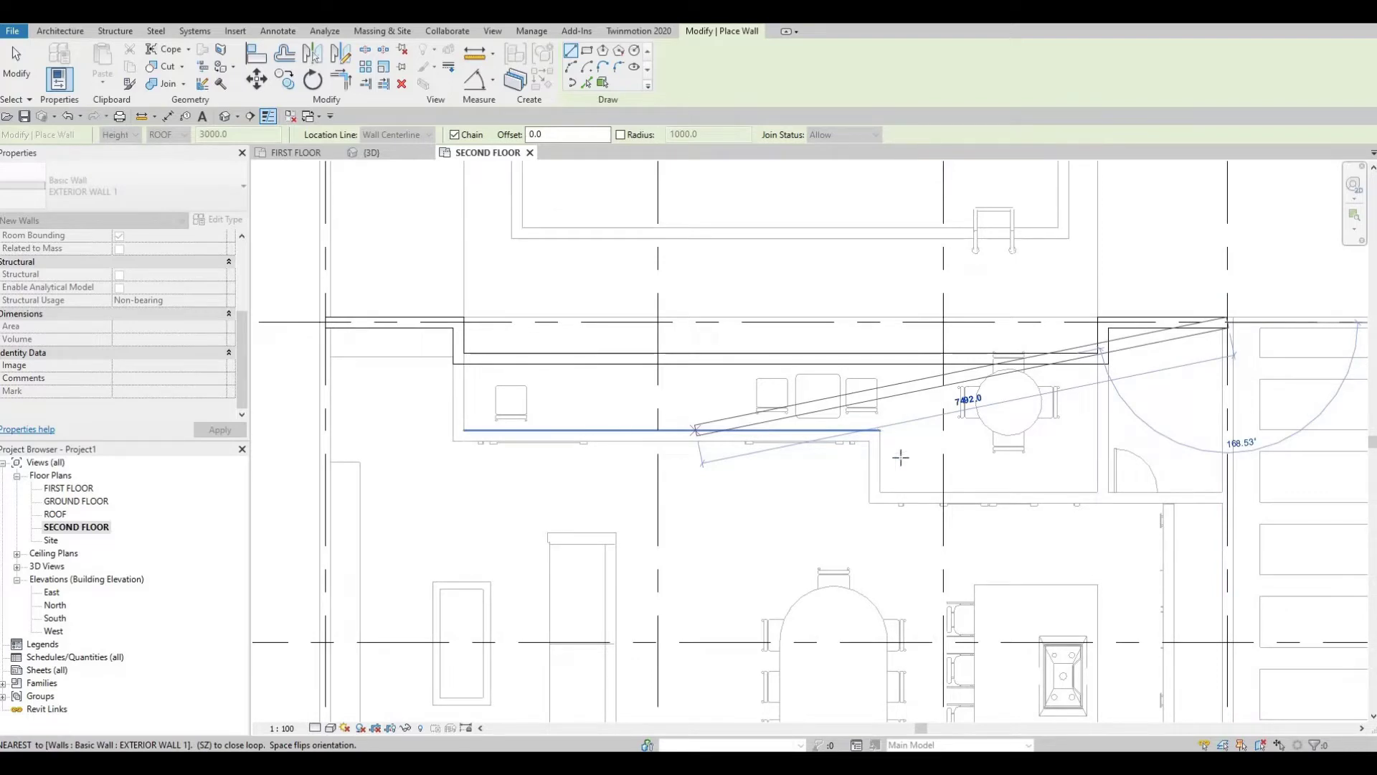
{"action": "middle_click_drag", "start_coordinate": [1018, 596], "coordinate": [905, 253]}
{"action": "scroll", "coordinate": [913, 412], "scroll_direction": "down", "scroll_amount": 1}
{"action": "middle_click_drag", "start_coordinate": [913, 413], "coordinate": [965, 265]}
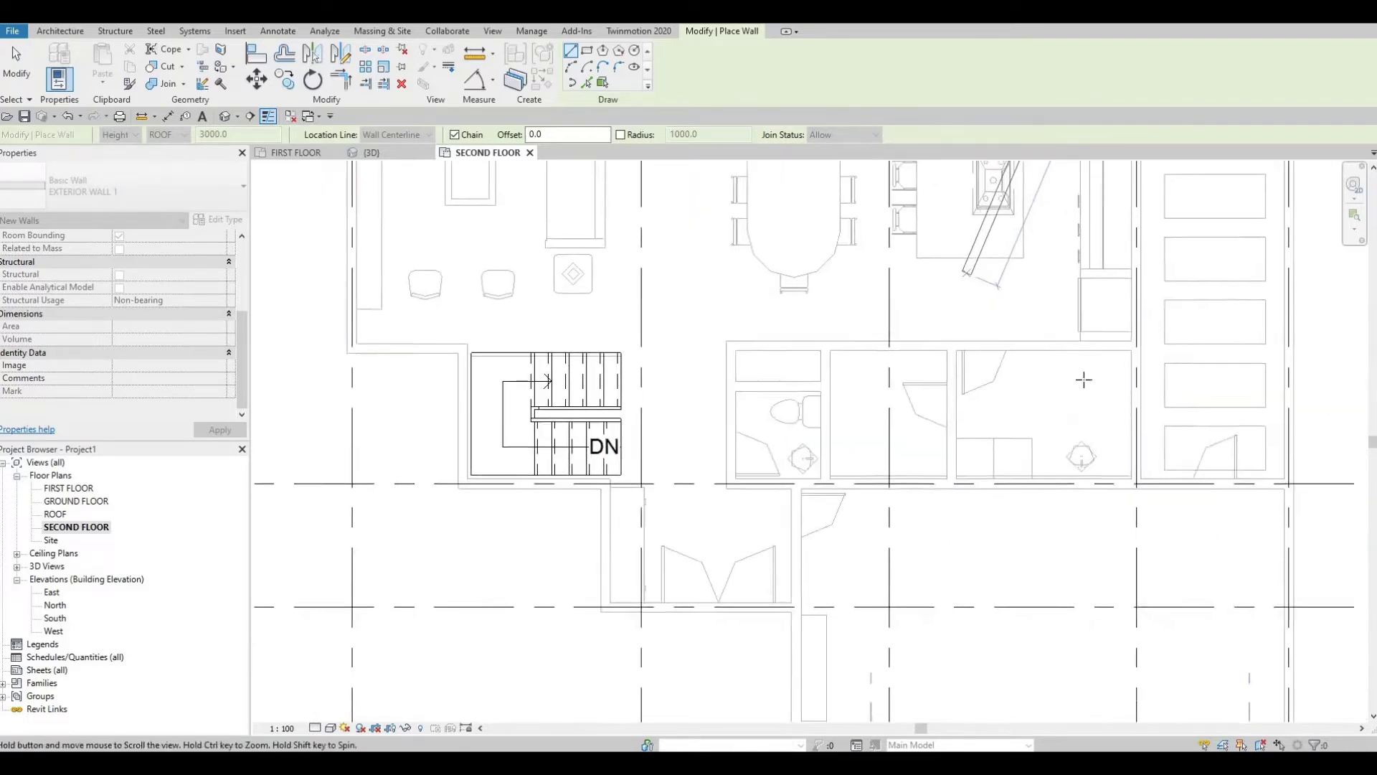
{"action": "scroll", "coordinate": [965, 240], "scroll_direction": "down", "scroll_amount": 3}
{"action": "mouse_move", "coordinate": [1082, 391]}
{"action": "middle_mouse_down"}
{"action": "mouse_move", "coordinate": [816, 380]}
{"action": "mouse_move", "coordinate": [964, 387]}
{"action": "mouse_move", "coordinate": [1096, 666]}
{"action": "mouse_move", "coordinate": [1048, 772]}
{"action": "mouse_move", "coordinate": [1080, 403]}
{"action": "middle_mouse_up"}
{"action": "scroll", "coordinate": [964, 387], "scroll_direction": "down", "scroll_amount": 2}
{"action": "scroll", "coordinate": [1079, 404], "scroll_direction": "up", "scroll_amount": 4}
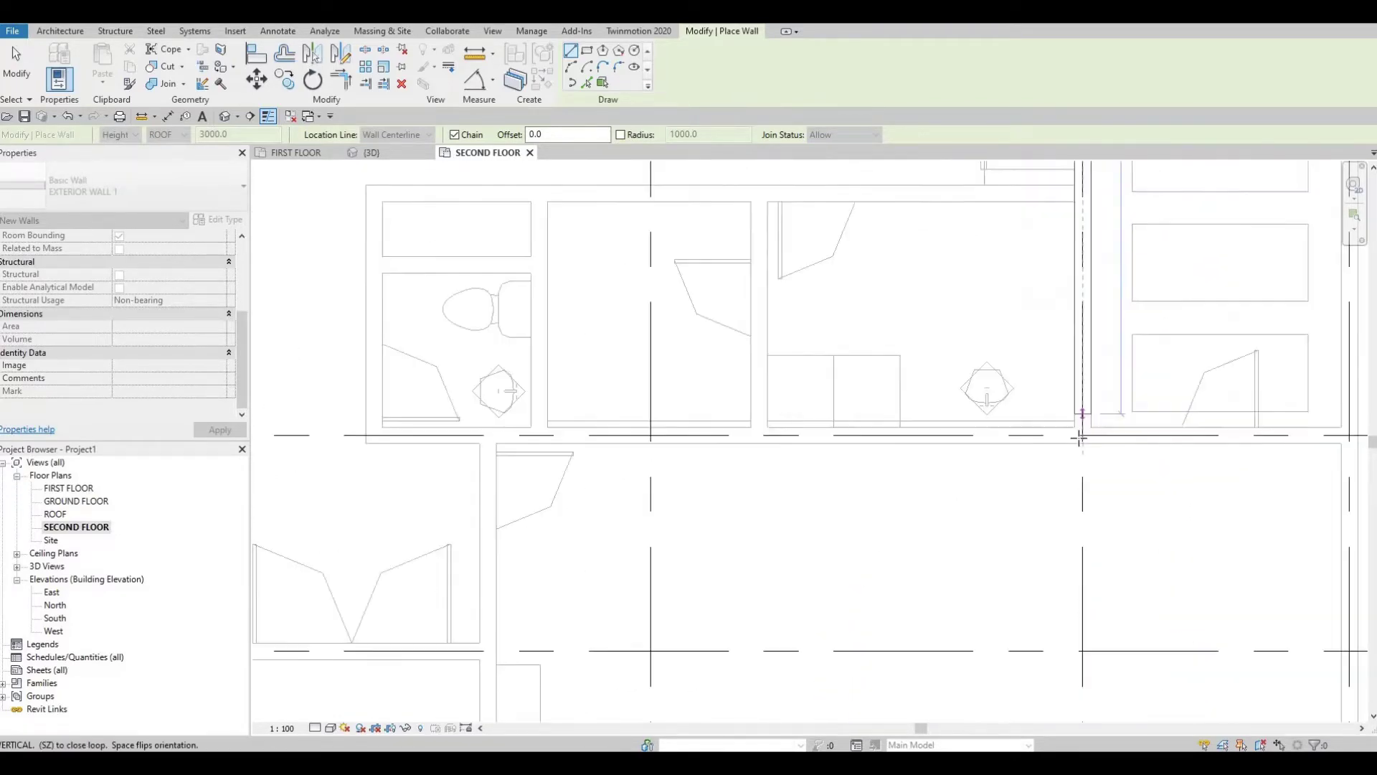
{"action": "left_click", "coordinate": [1082, 435]}
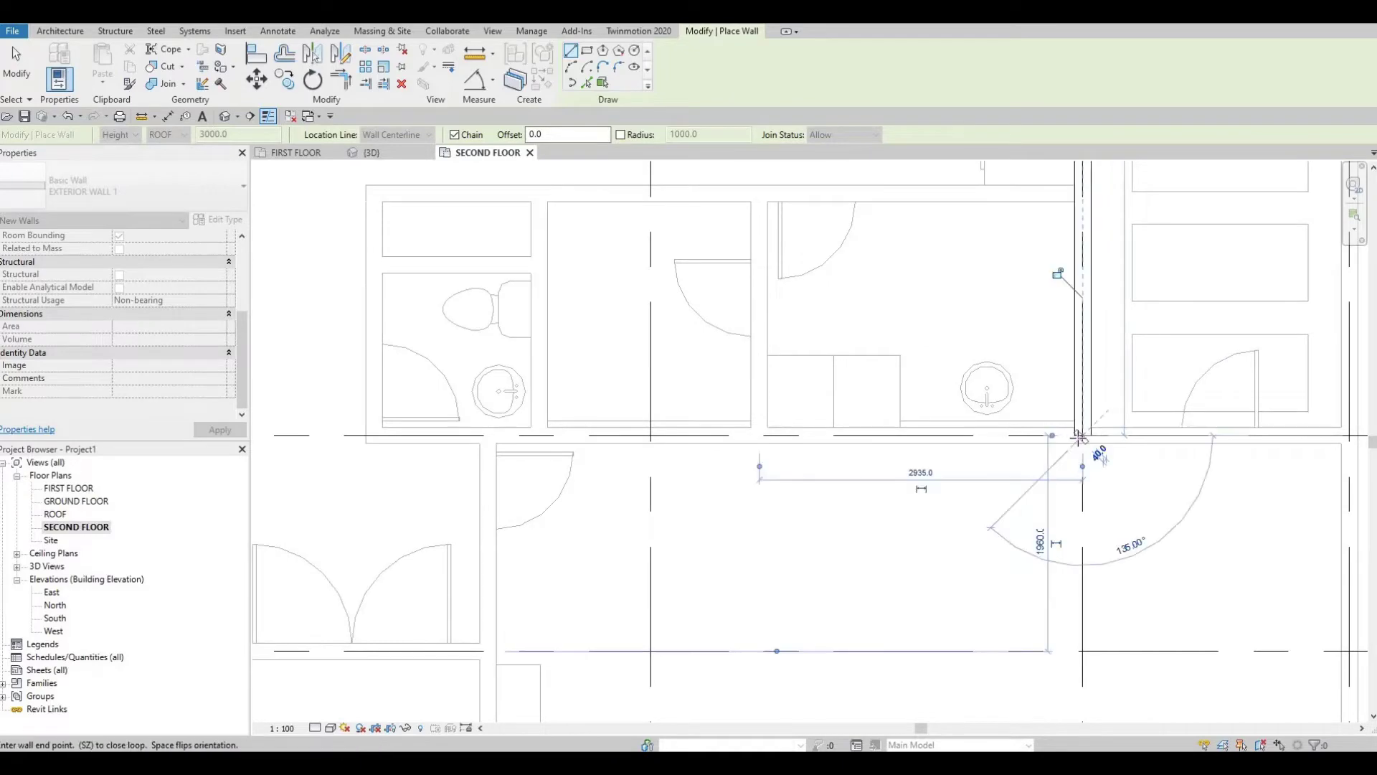
Step: Run the exterior wall along grid D from grid 4 to grid 3
{"action": "scroll", "coordinate": [1141, 401], "scroll_direction": "down", "scroll_amount": 3}
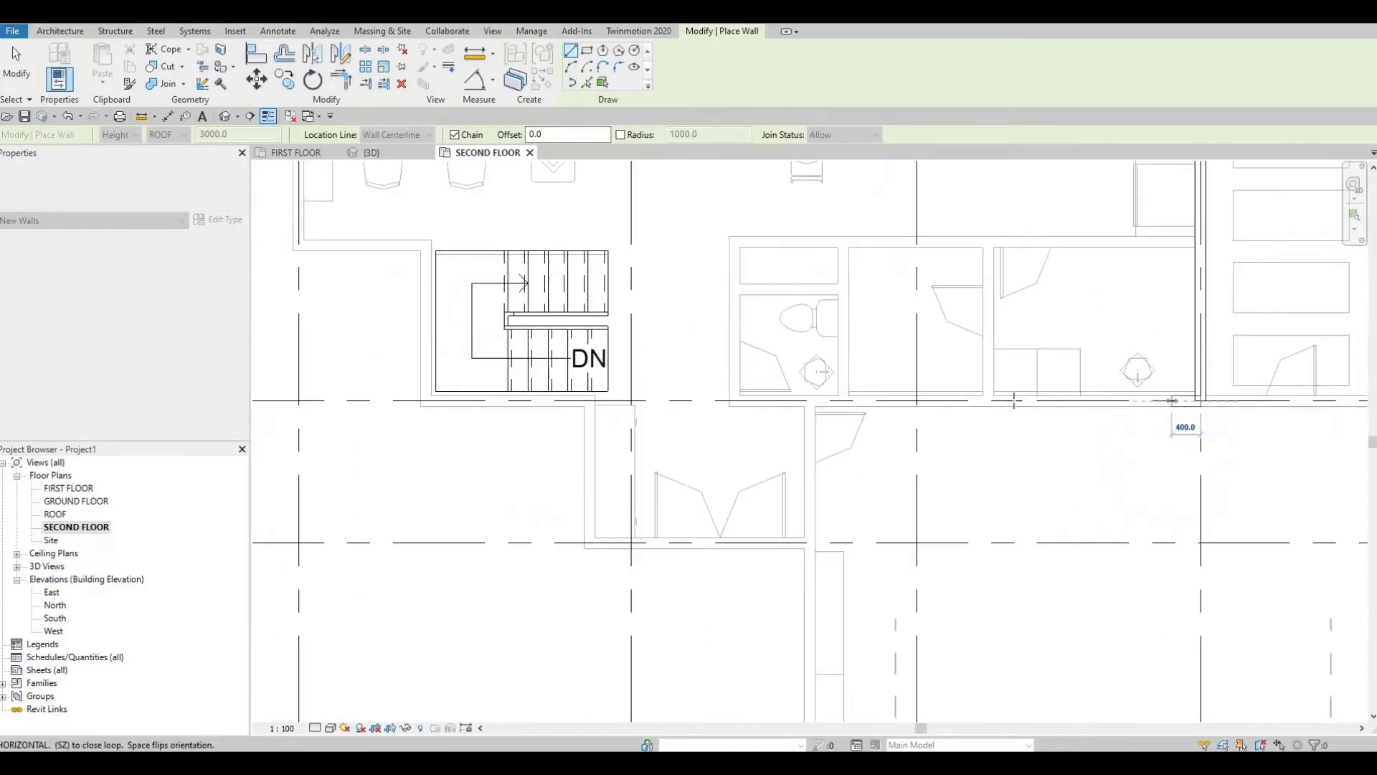
{"action": "scroll", "coordinate": [1000, 402], "scroll_direction": "down", "scroll_amount": 5}
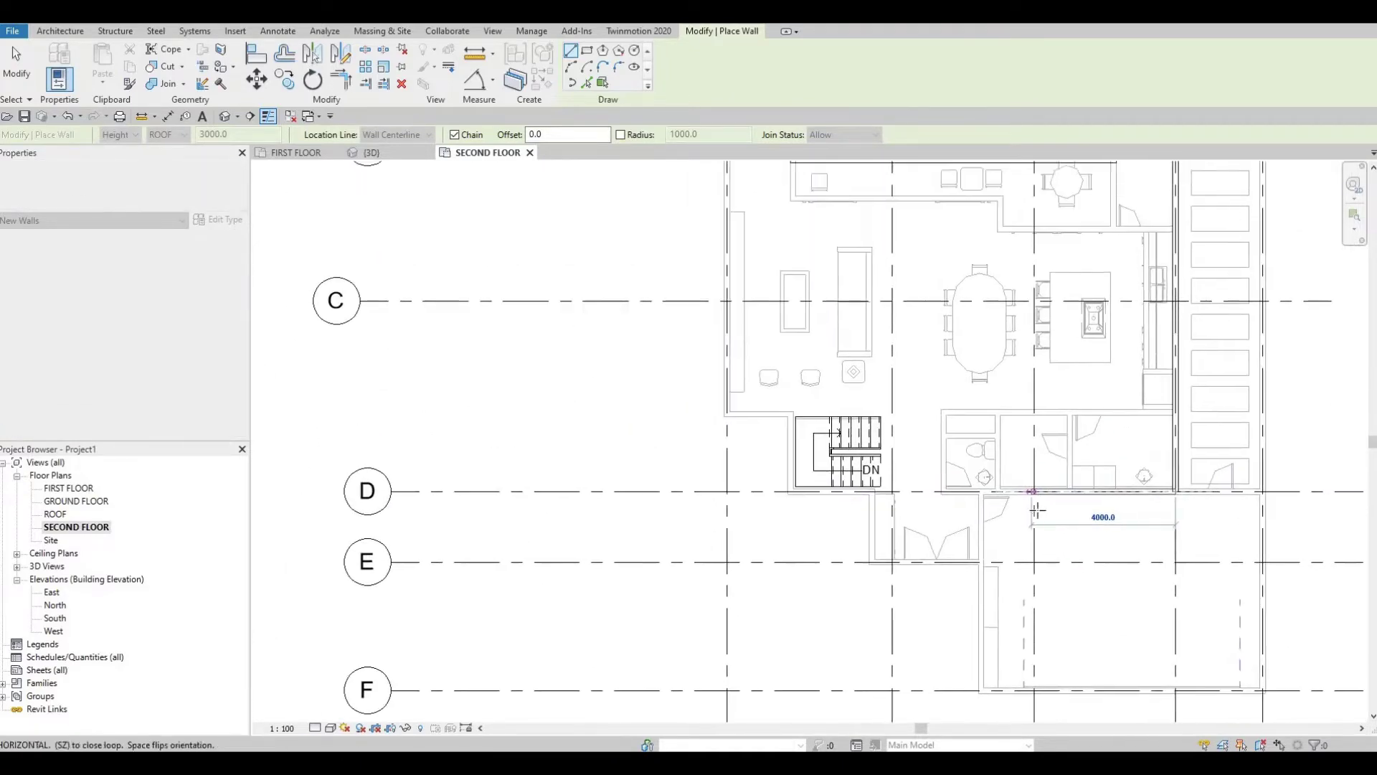
{"action": "scroll", "coordinate": [1036, 506], "scroll_direction": "down", "scroll_amount": 1}
{"action": "scroll", "coordinate": [1037, 506], "scroll_direction": "up", "scroll_amount": 6}
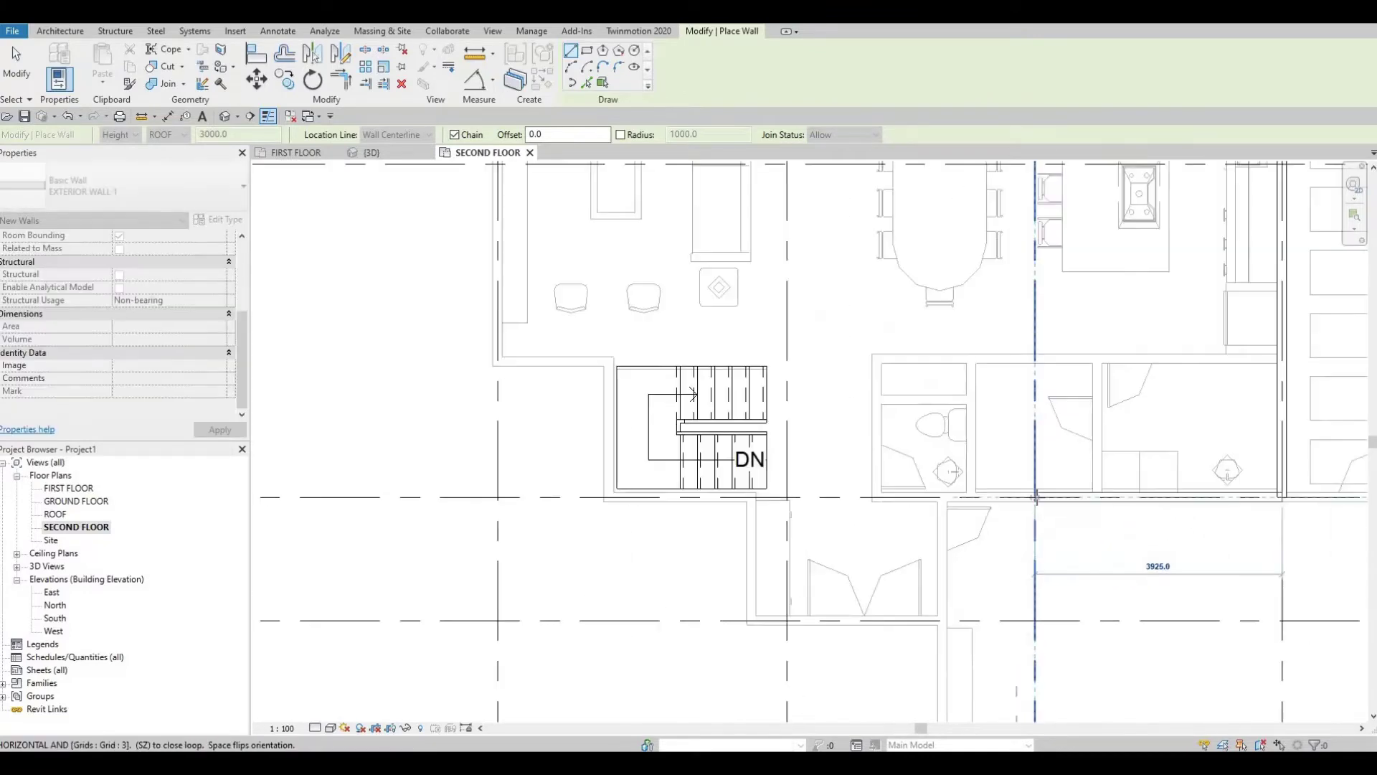
{"action": "left_click", "coordinate": [1036, 496]}
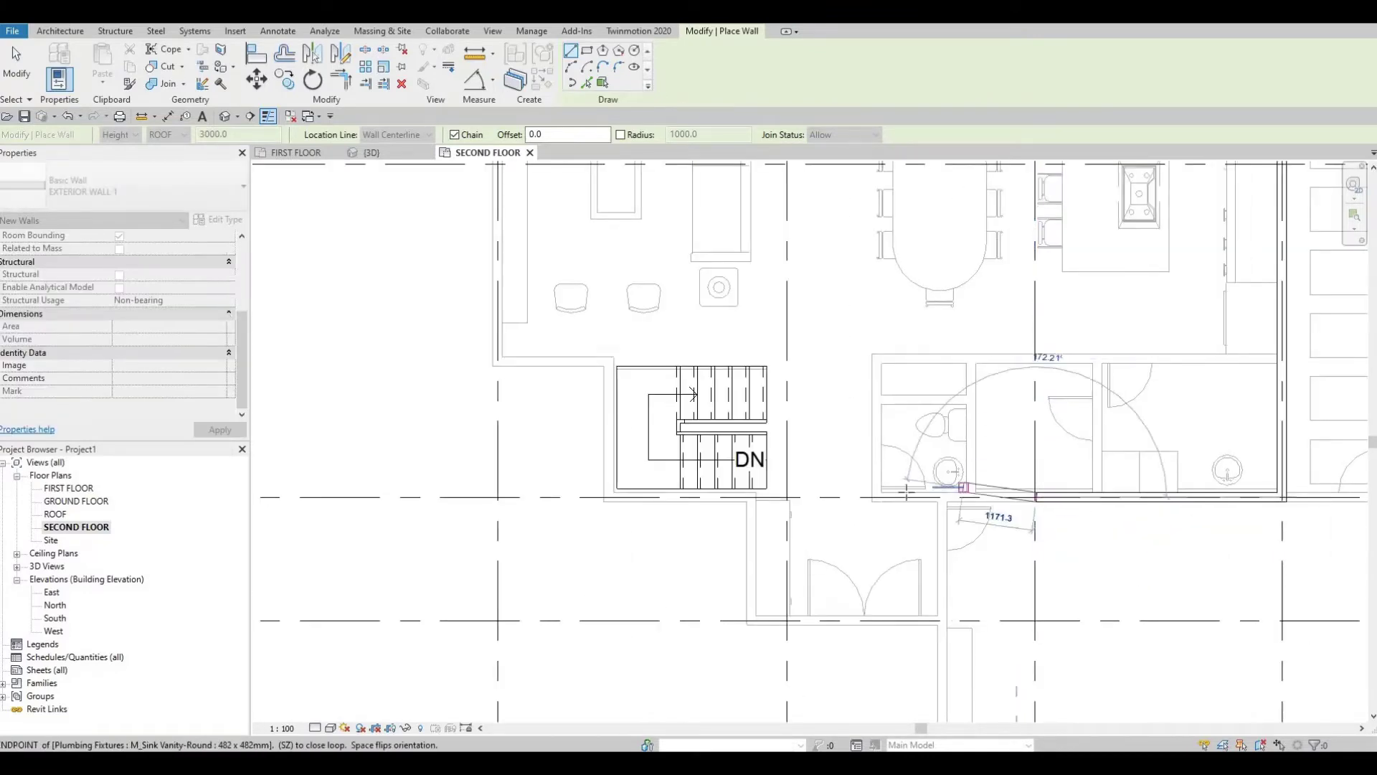
Step: Extend the exterior wall along grid D 1650 mm past grid 3 toward grid 2
{"action": "scroll", "coordinate": [1050, 489], "scroll_direction": "up", "scroll_amount": 2}
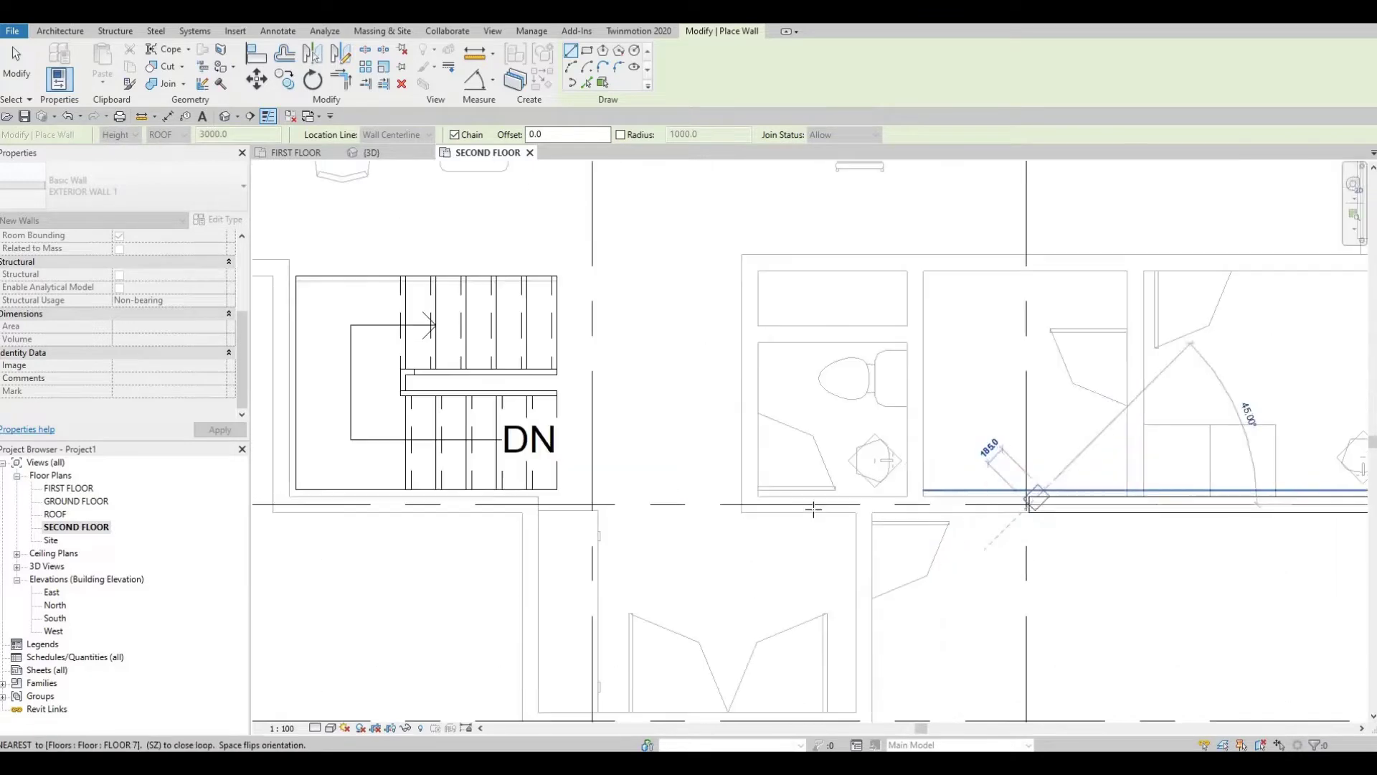
{"action": "scroll", "coordinate": [990, 512], "scroll_direction": "up", "scroll_amount": 2}
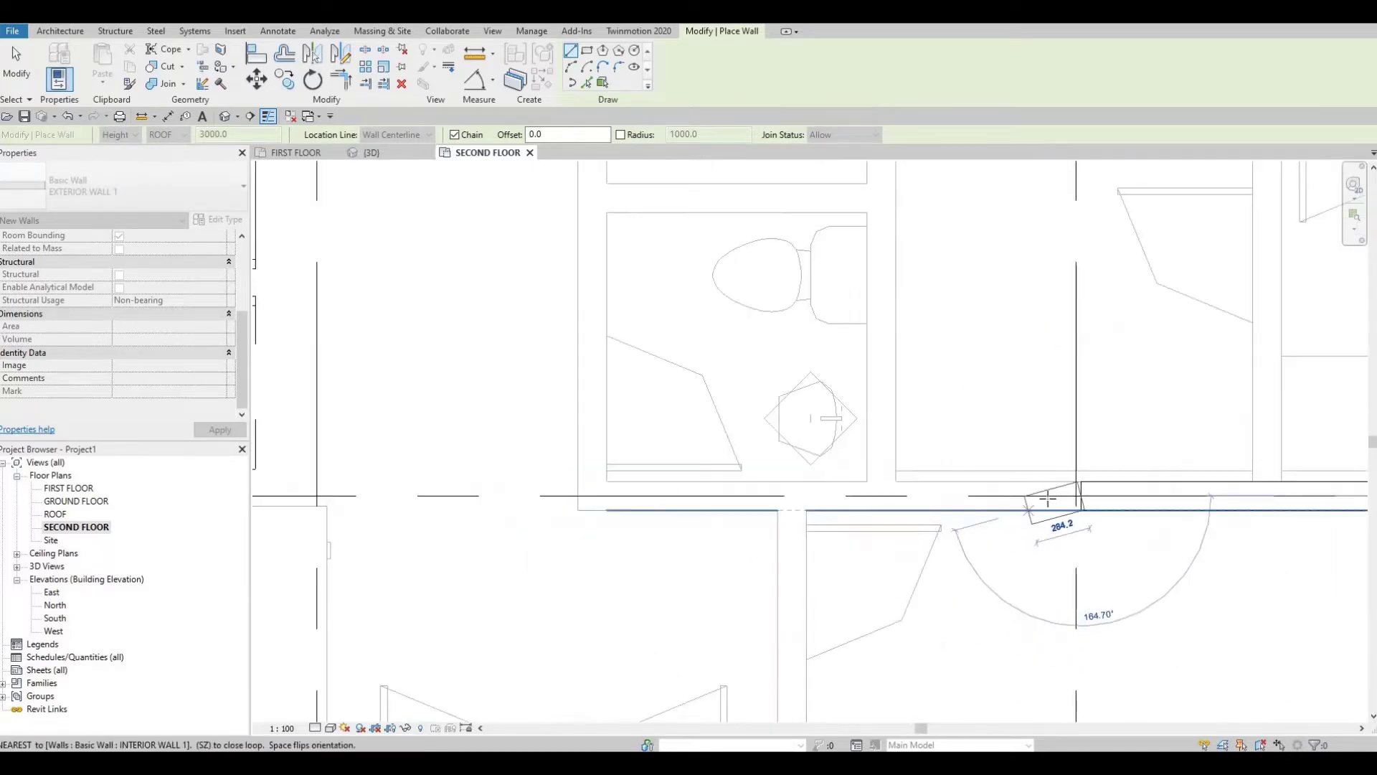
{"action": "left_click", "coordinate": [1076, 495]}
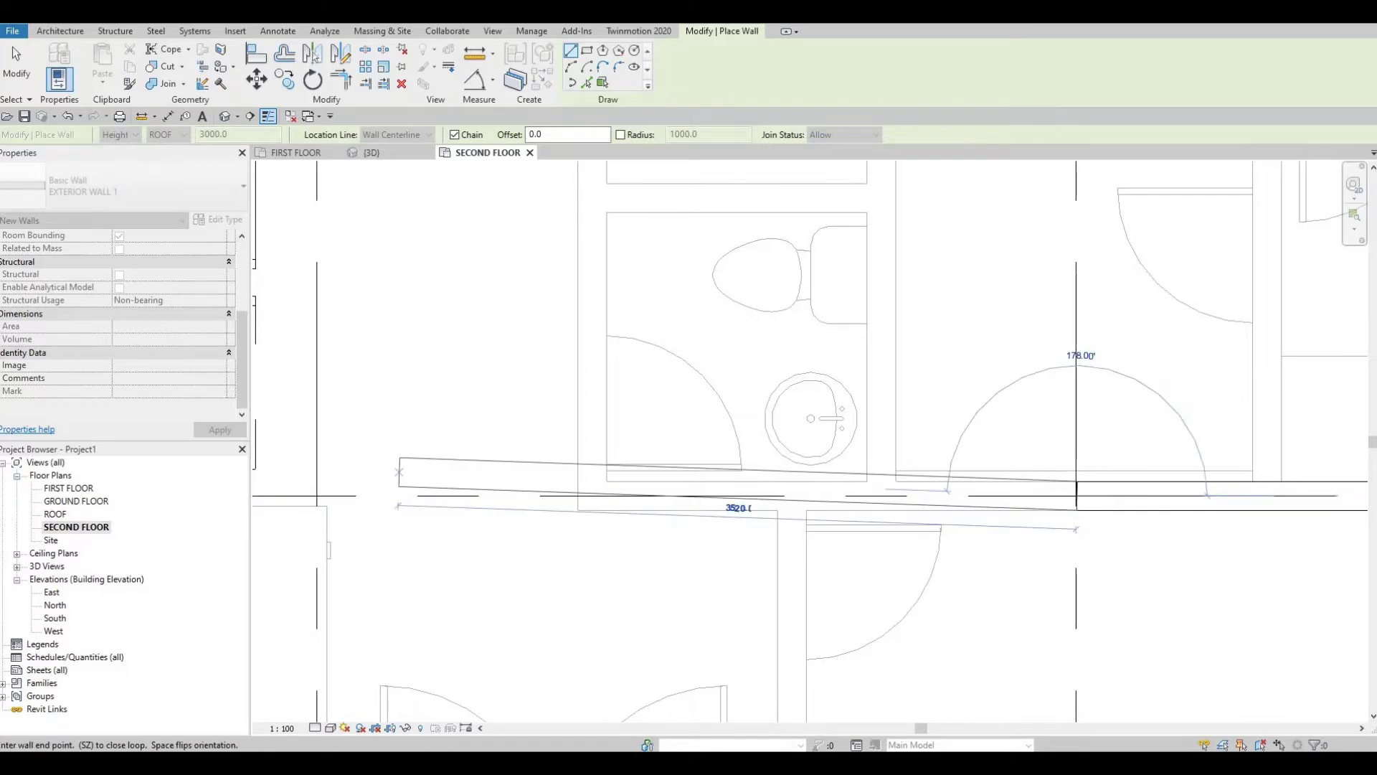
{"action": "scroll", "coordinate": [771, 470], "scroll_direction": "down", "scroll_amount": 1}
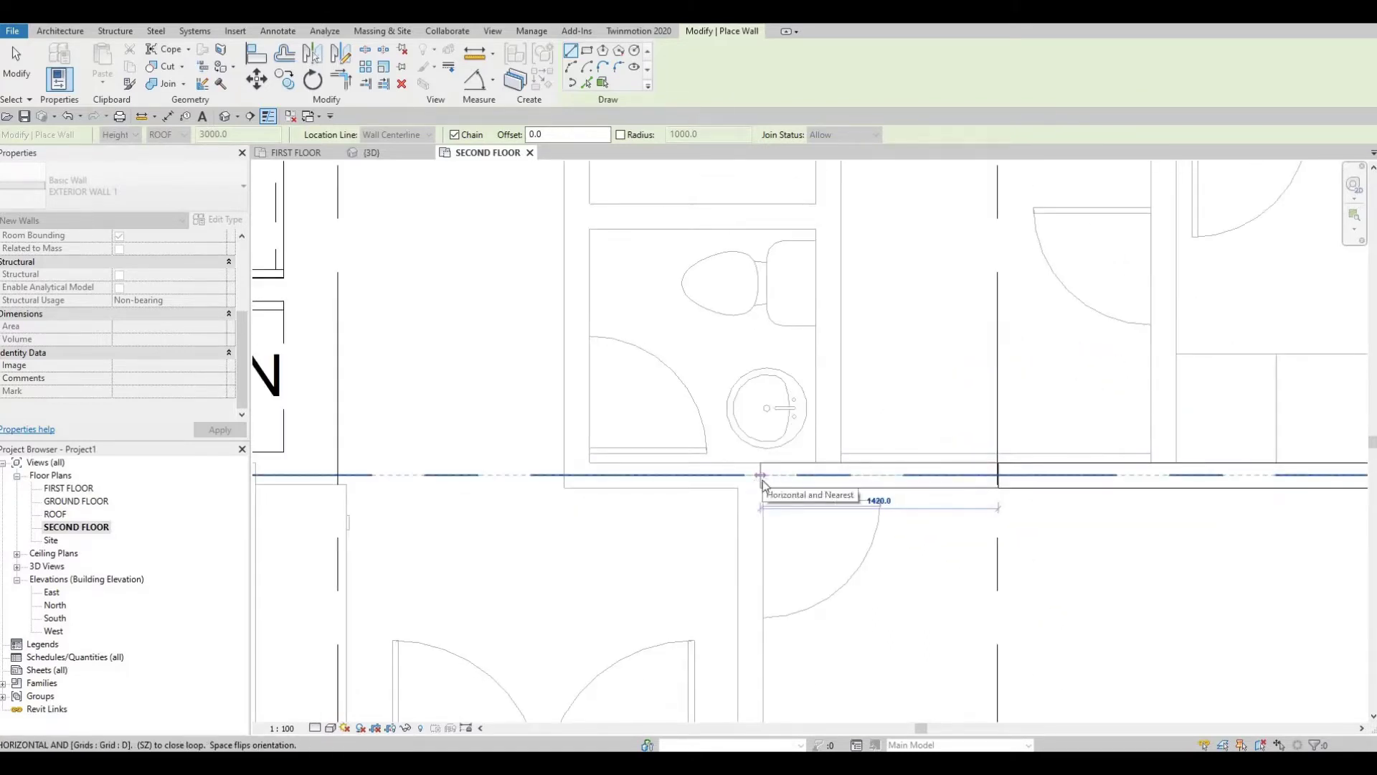
{"action": "type", "text": "1650"}
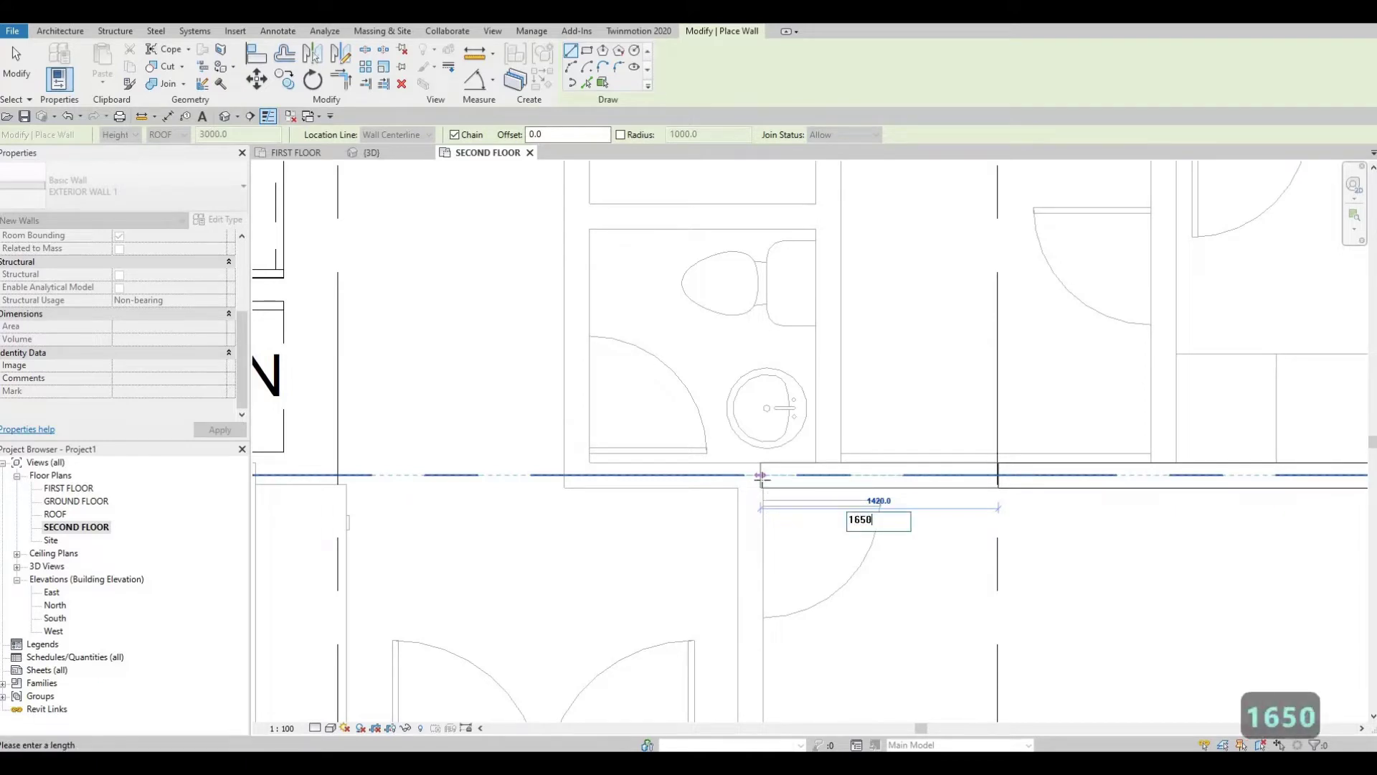
{"action": "key", "text": "Return"}
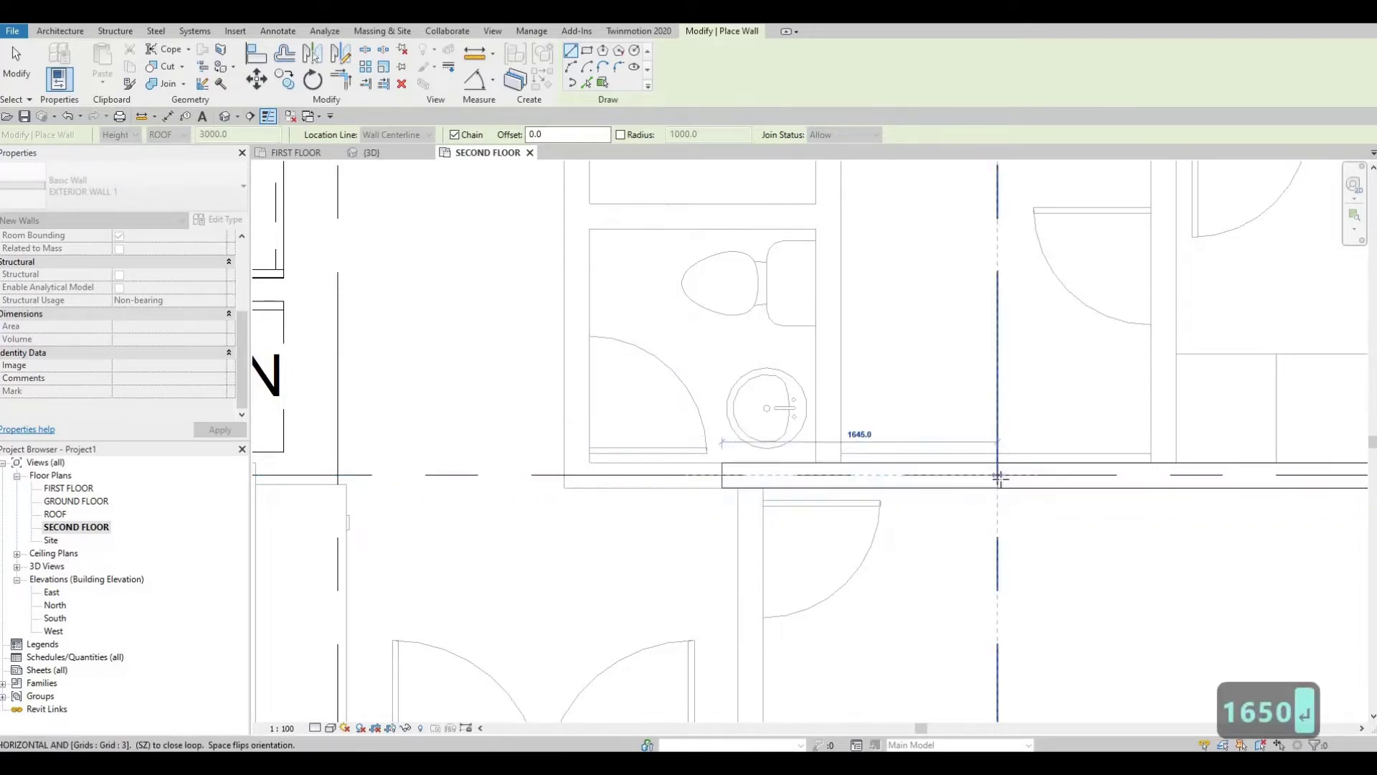
Step: Draw the wall perpendicular from grid D toward grid C, up to the centreline of the bathroom's underlaid interior wall, and end the wall chain
{"action": "scroll", "coordinate": [999, 476], "scroll_direction": "down", "scroll_amount": 4}
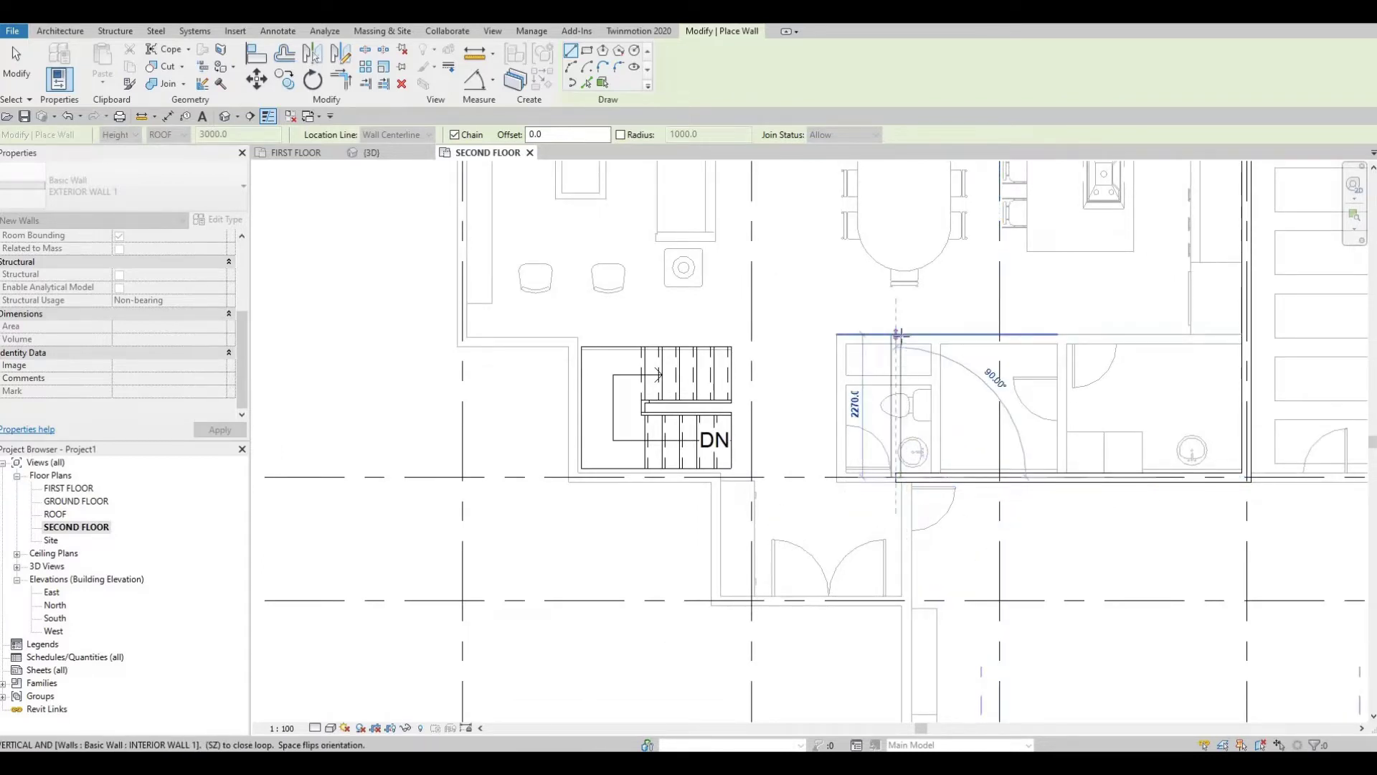
{"action": "scroll", "coordinate": [896, 334], "scroll_direction": "down", "scroll_amount": 4}
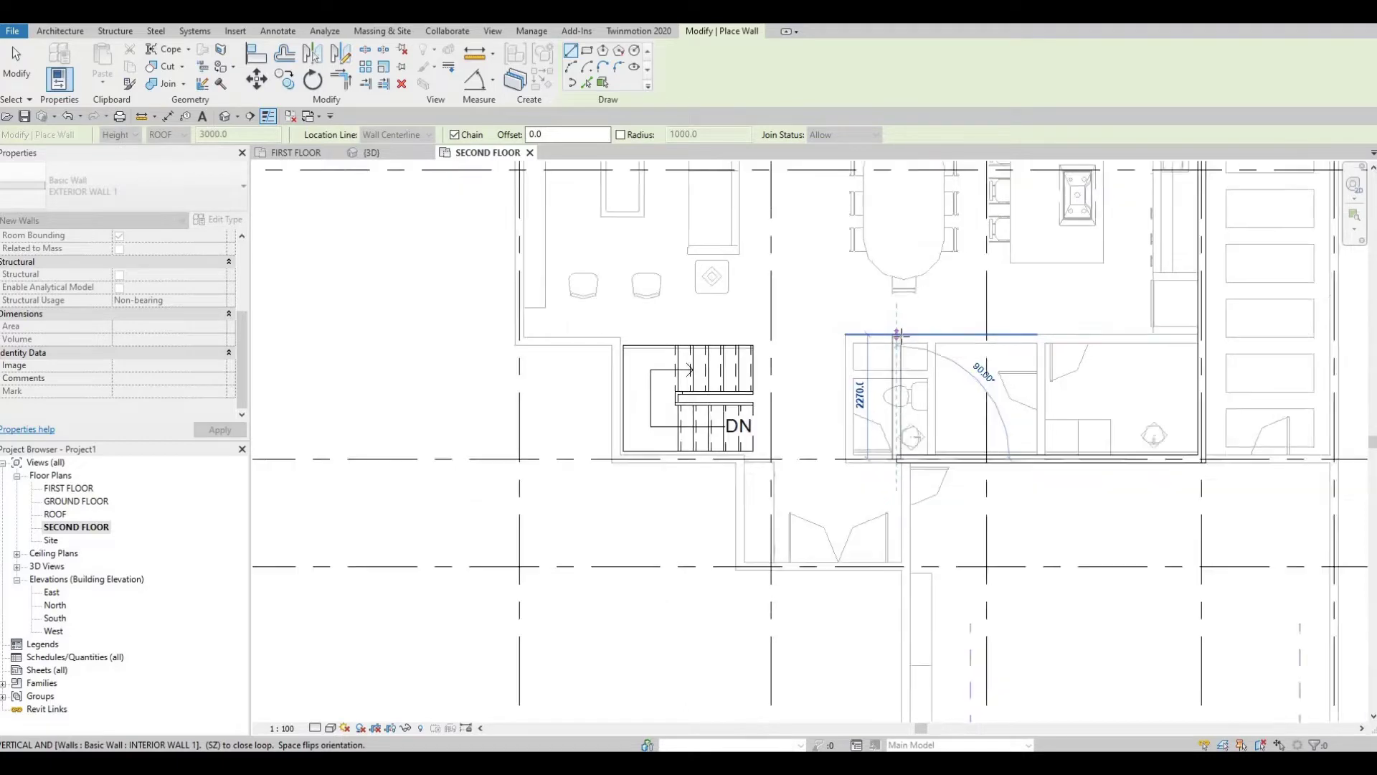
{"action": "scroll", "coordinate": [897, 335], "scroll_direction": "up", "scroll_amount": 5}
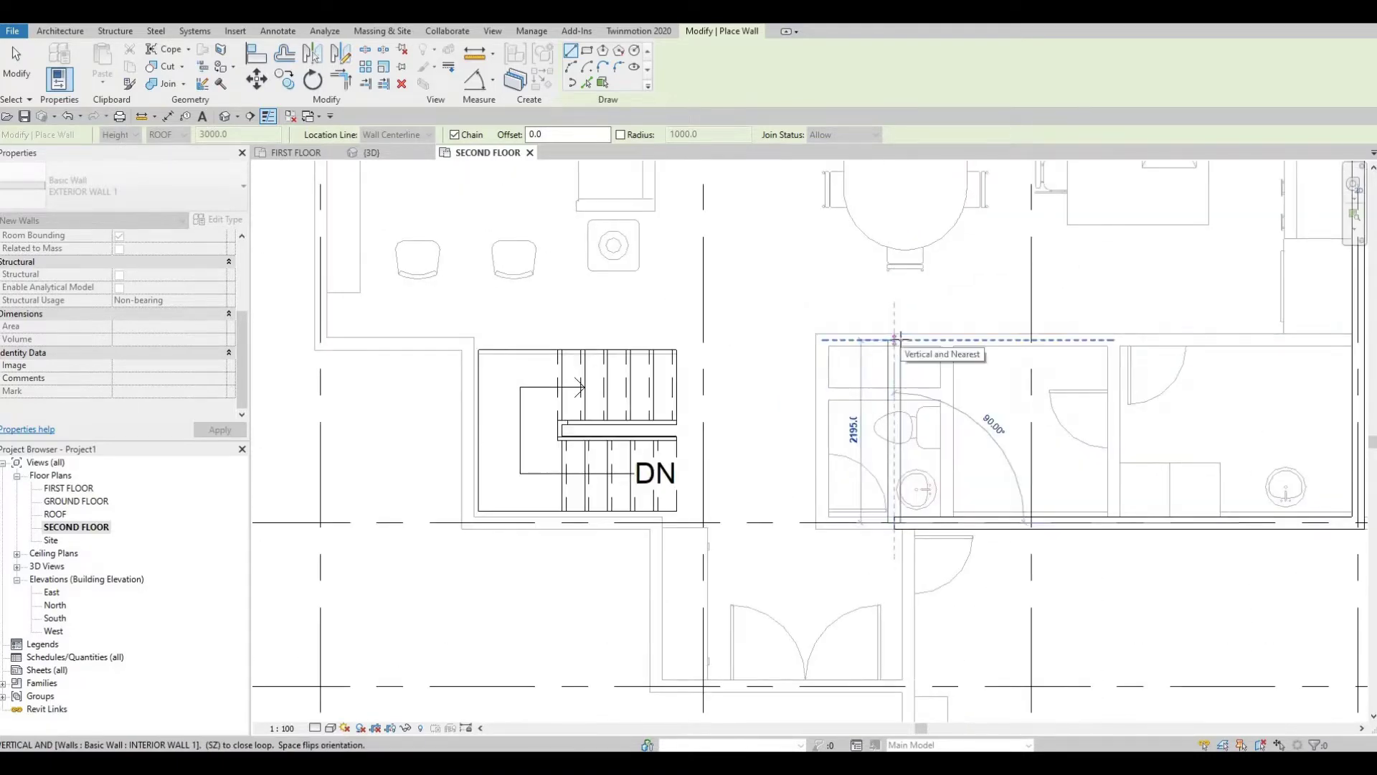
{"action": "left_click", "coordinate": [894, 339]}
{"action": "middle_click_drag", "start_coordinate": [827, 339], "coordinate": [1078, 361]}
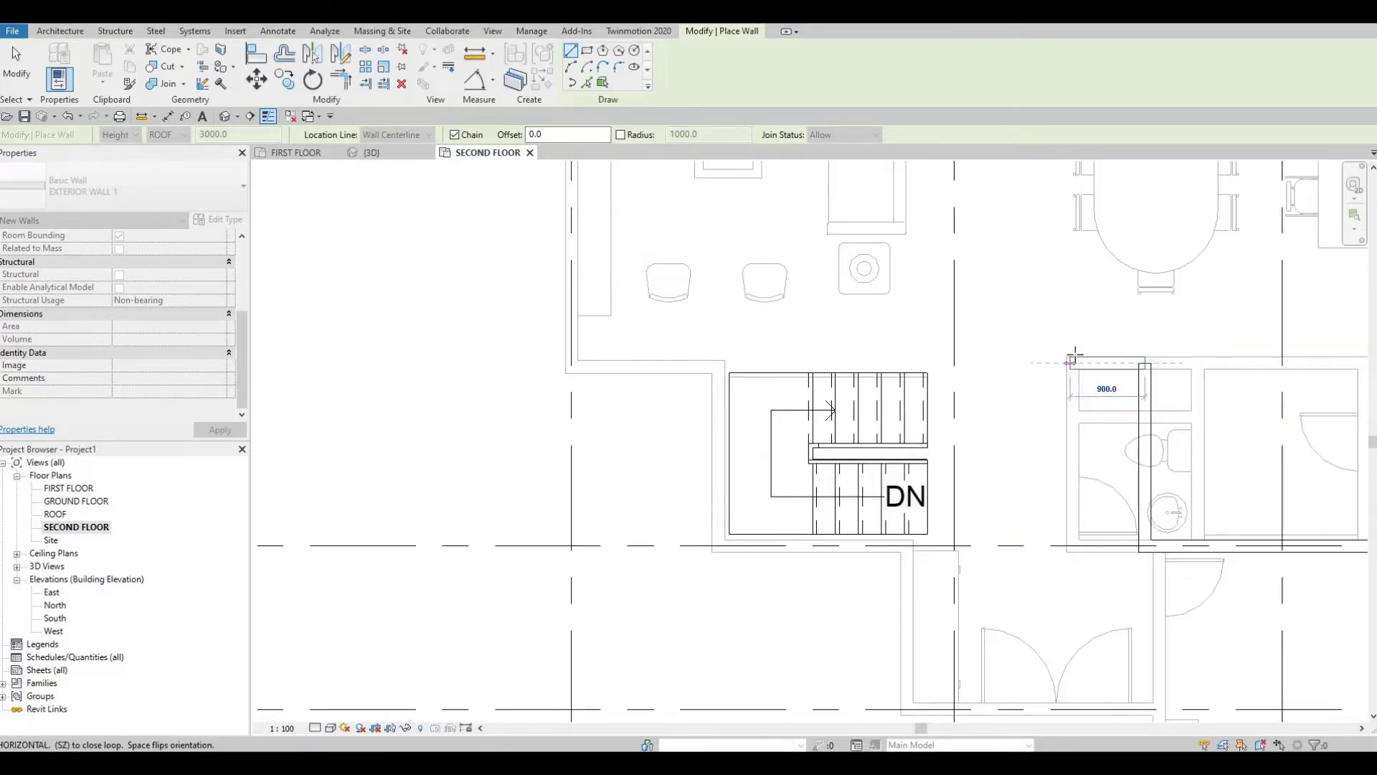
{"action": "scroll", "coordinate": [1076, 360], "scroll_direction": "down", "scroll_amount": 5}
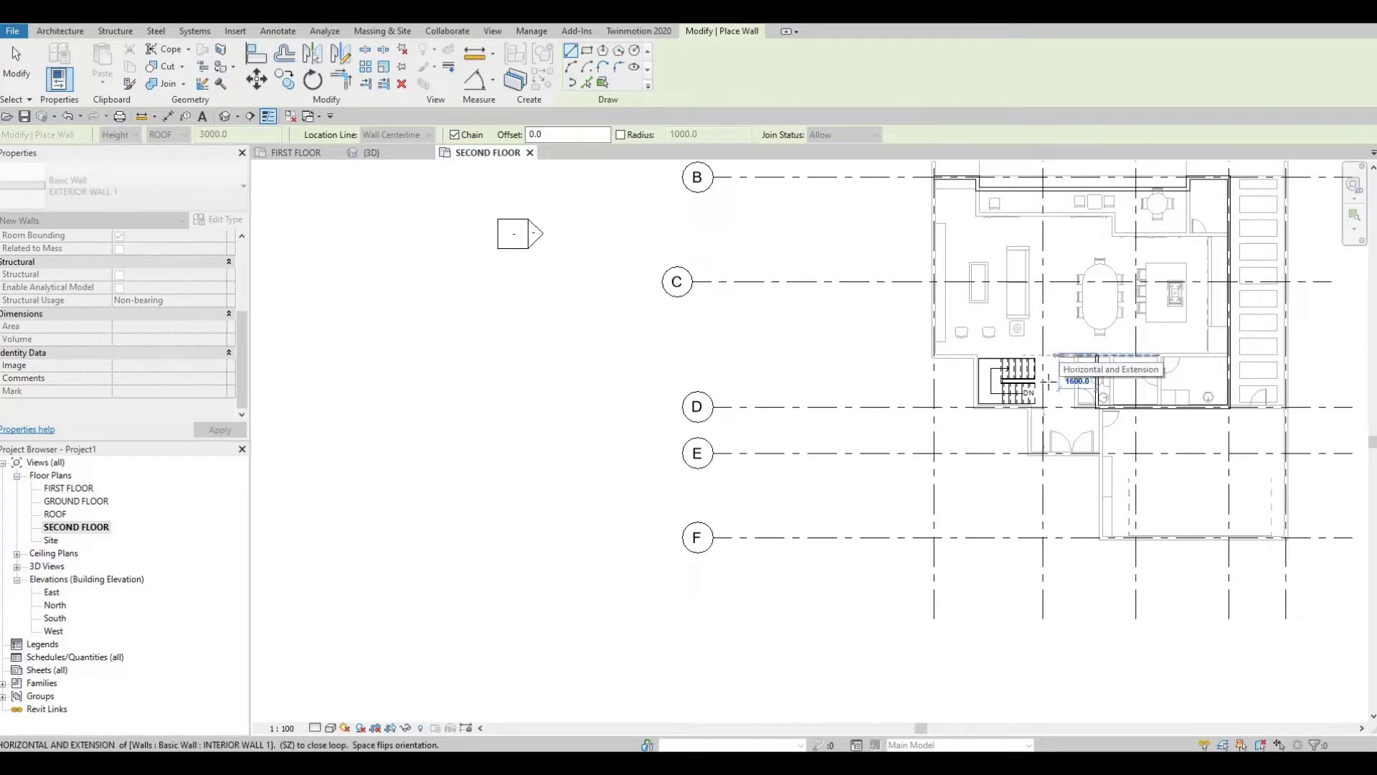
{"action": "key", "text": "Escape"}
{"action": "key", "text": "Escape"}
{"action": "key", "text": "Escape"}
{"action": "middle_click_drag", "start_coordinate": [1067, 435], "coordinate": [1006, 353]}
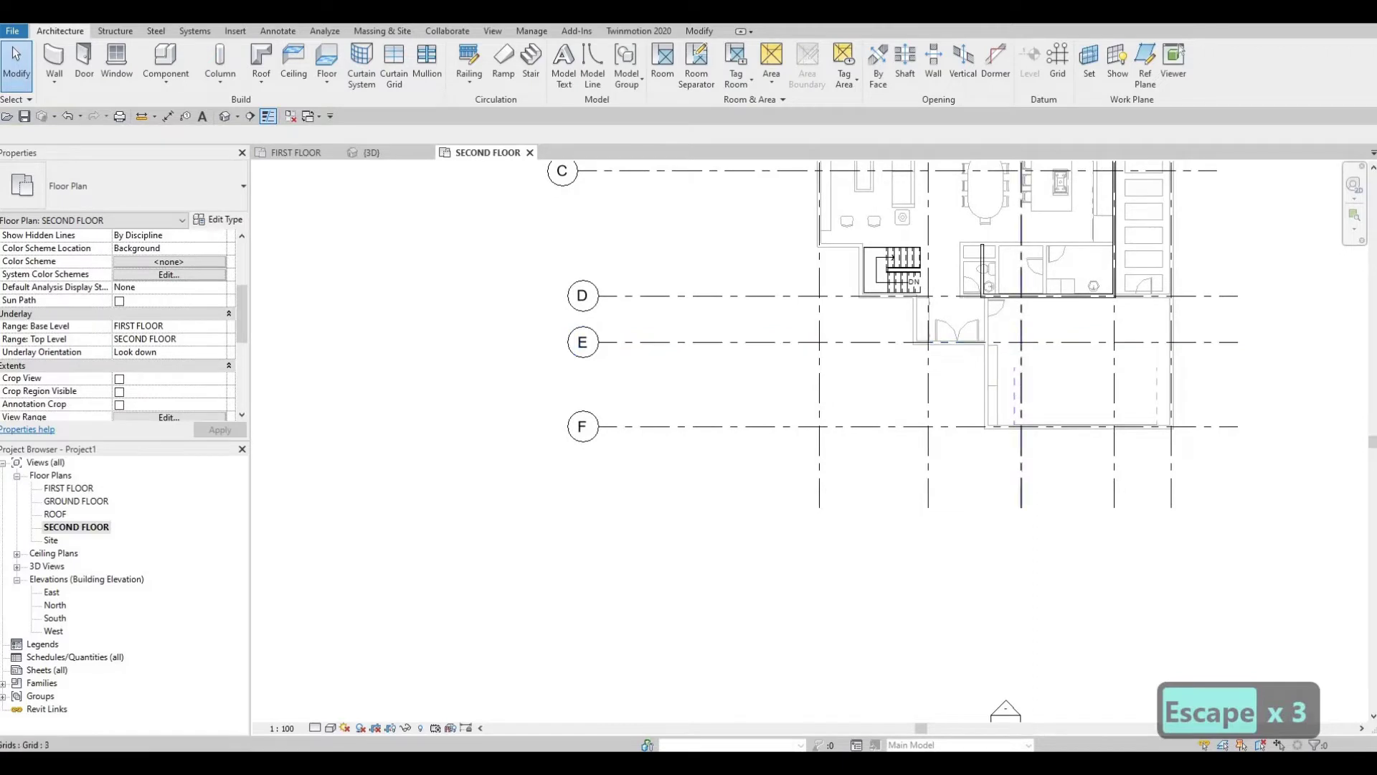
Step: Move the new exterior wall segment on grid D onto grid E, keeping its adjoining walls connected
{"action": "key", "text": "F1"}
{"action": "scroll", "coordinate": [990, 345], "scroll_direction": "up", "scroll_amount": 4}
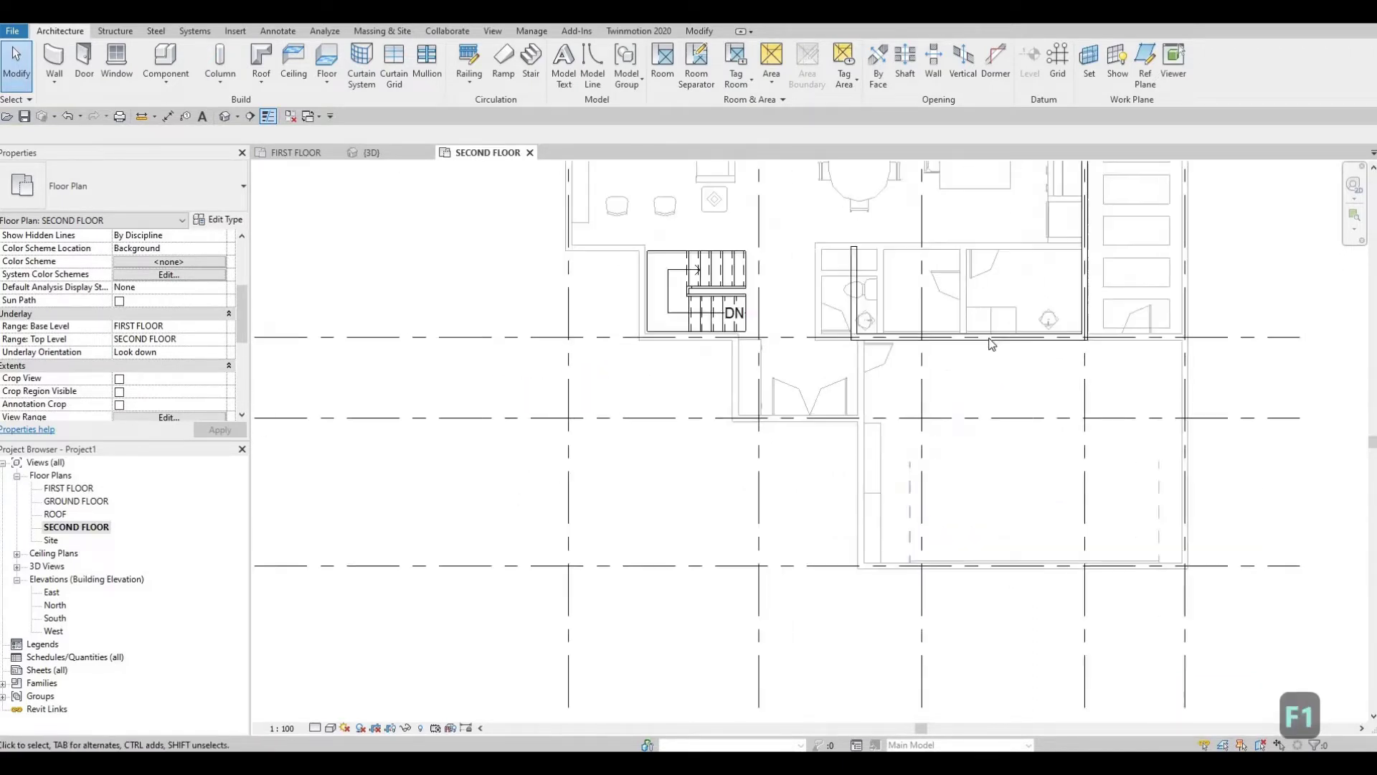
{"action": "left_click", "coordinate": [988, 337]}
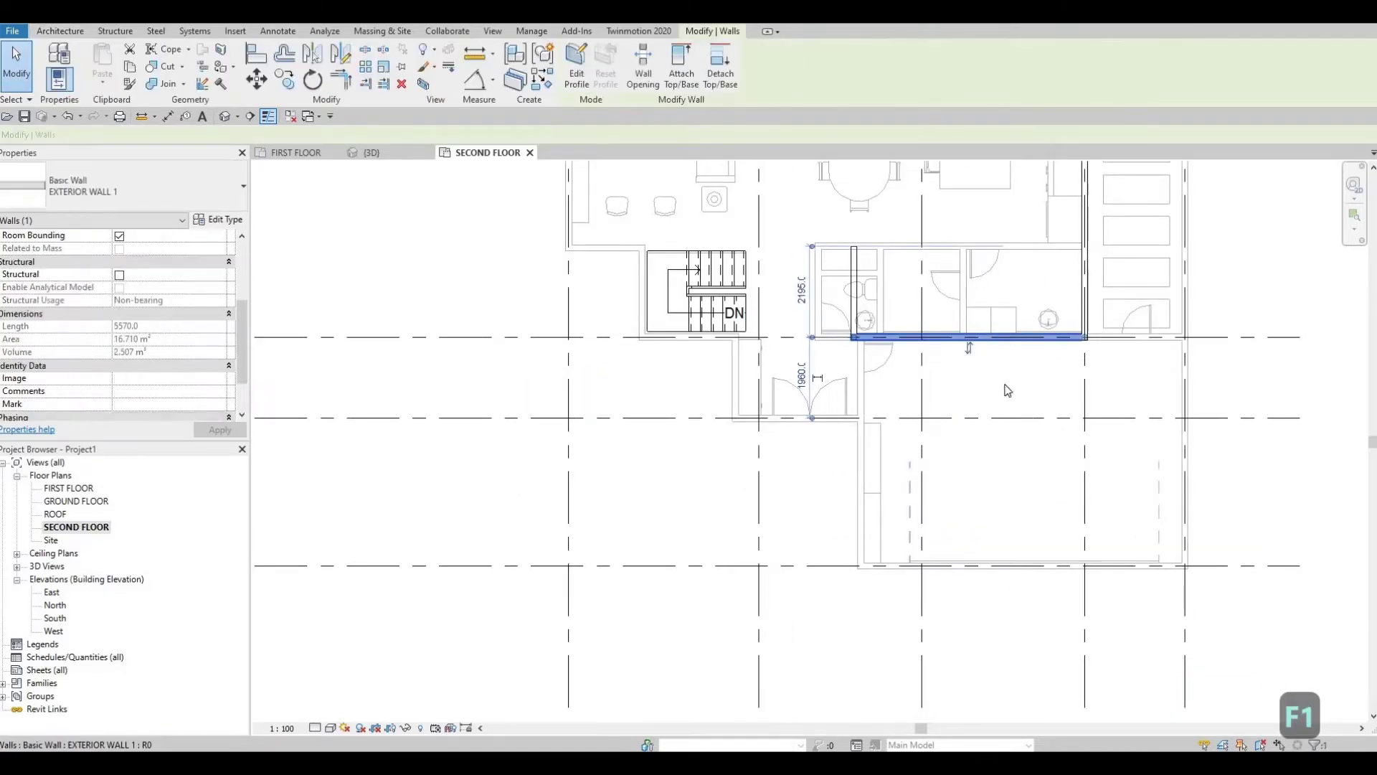
{"action": "scroll", "coordinate": [794, 427], "scroll_direction": "down", "scroll_amount": 3}
{"action": "middle_click_drag", "start_coordinate": [635, 425], "coordinate": [855, 416]}
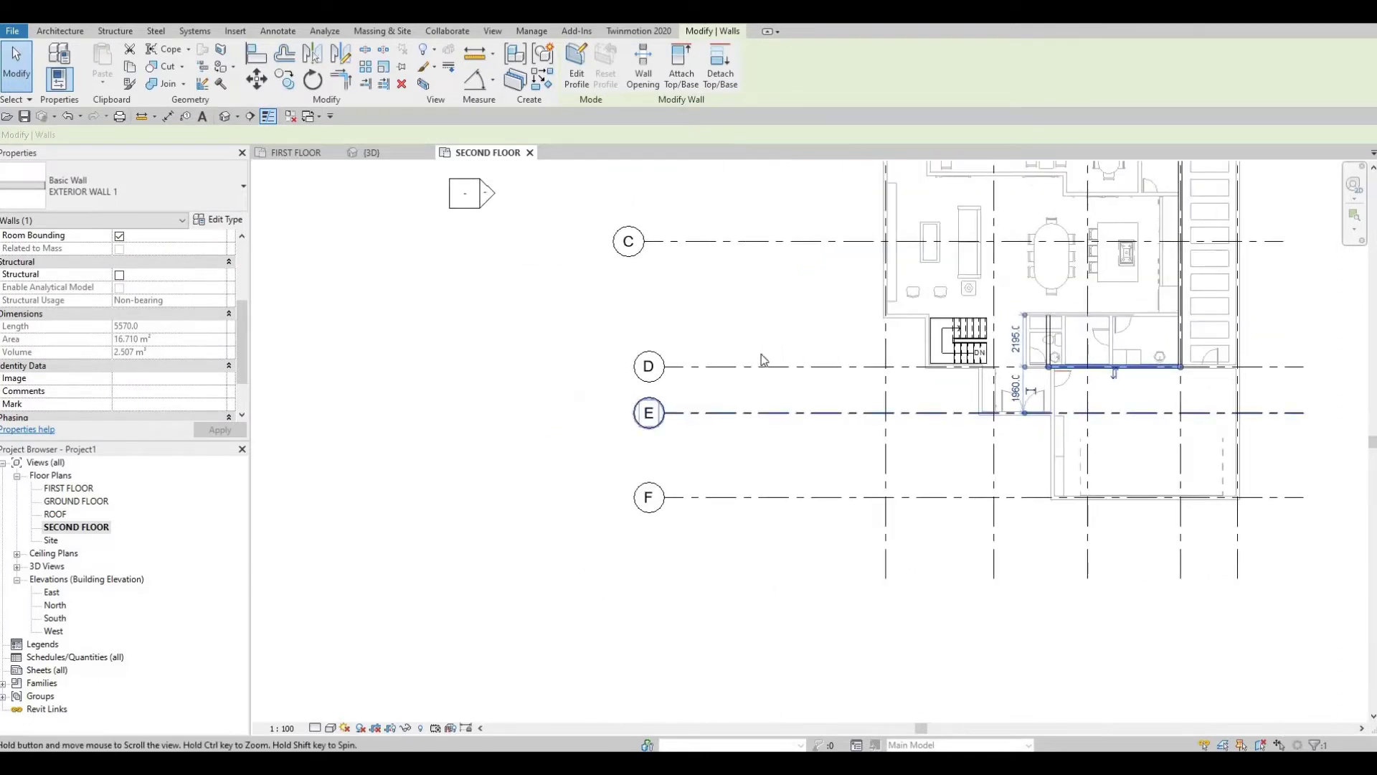
{"action": "middle_click_drag", "start_coordinate": [763, 360], "coordinate": [441, 331]}
{"action": "scroll", "coordinate": [806, 362], "scroll_direction": "up", "scroll_amount": 3}
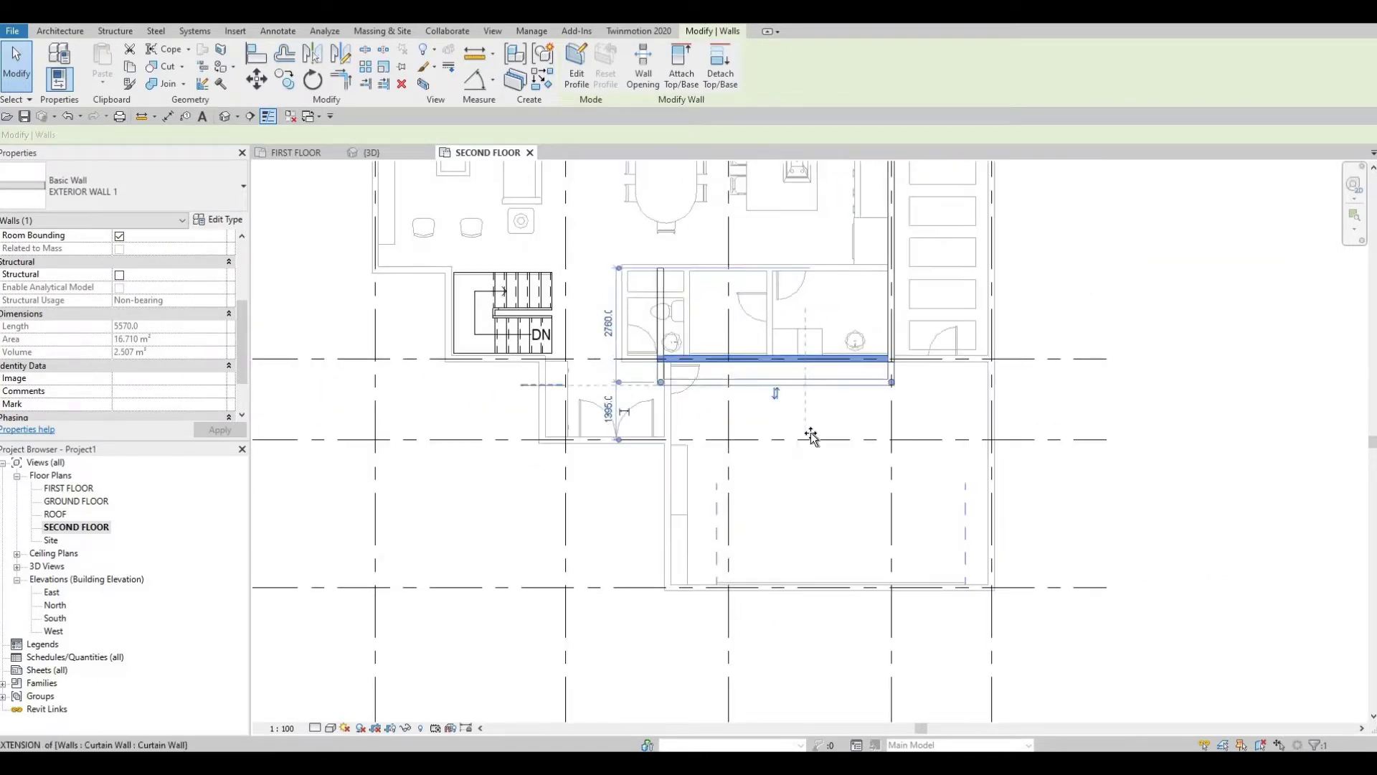
{"action": "left_click_drag", "start_coordinate": [808, 443], "coordinate": [694, 420]}
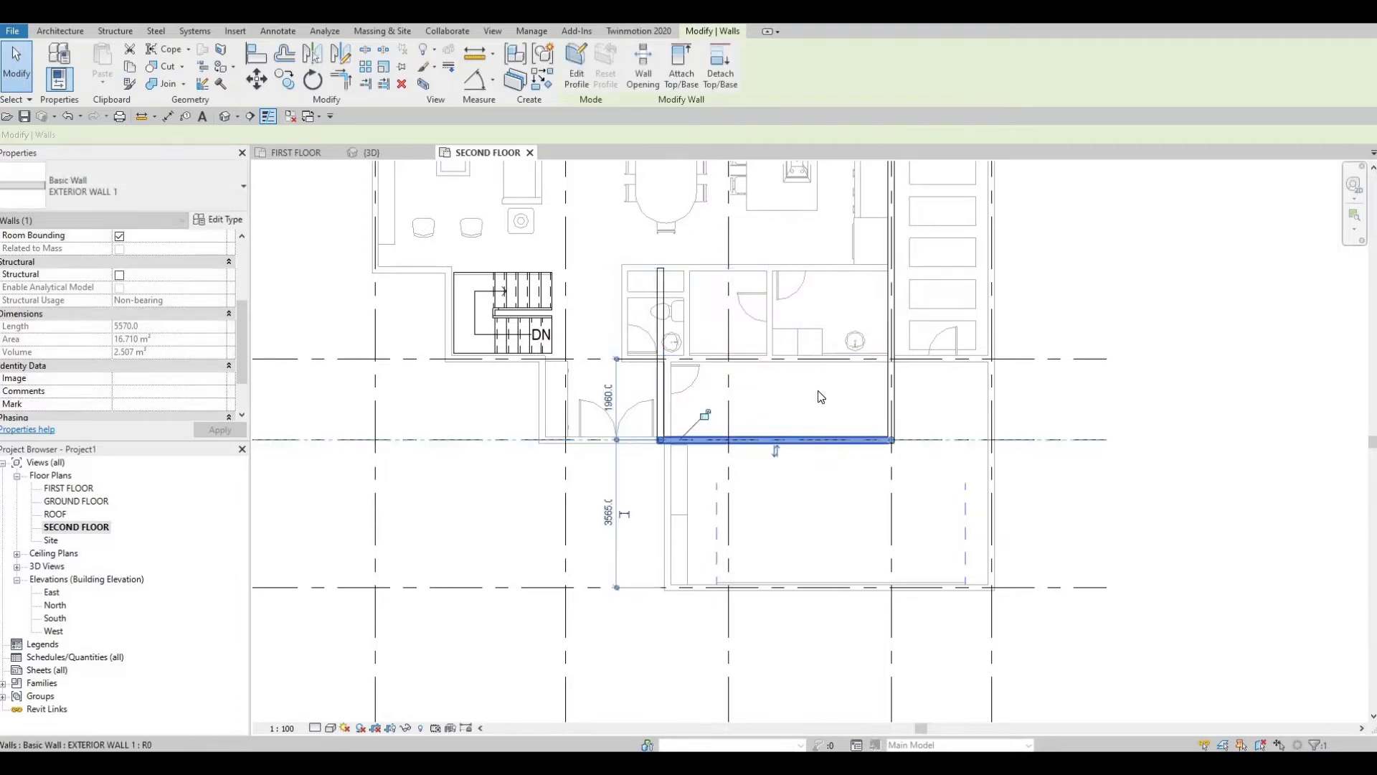
{"action": "middle_click_drag", "start_coordinate": [703, 319], "coordinate": [918, 319]}
{"action": "scroll", "coordinate": [918, 319], "scroll_direction": "down", "scroll_amount": 1}
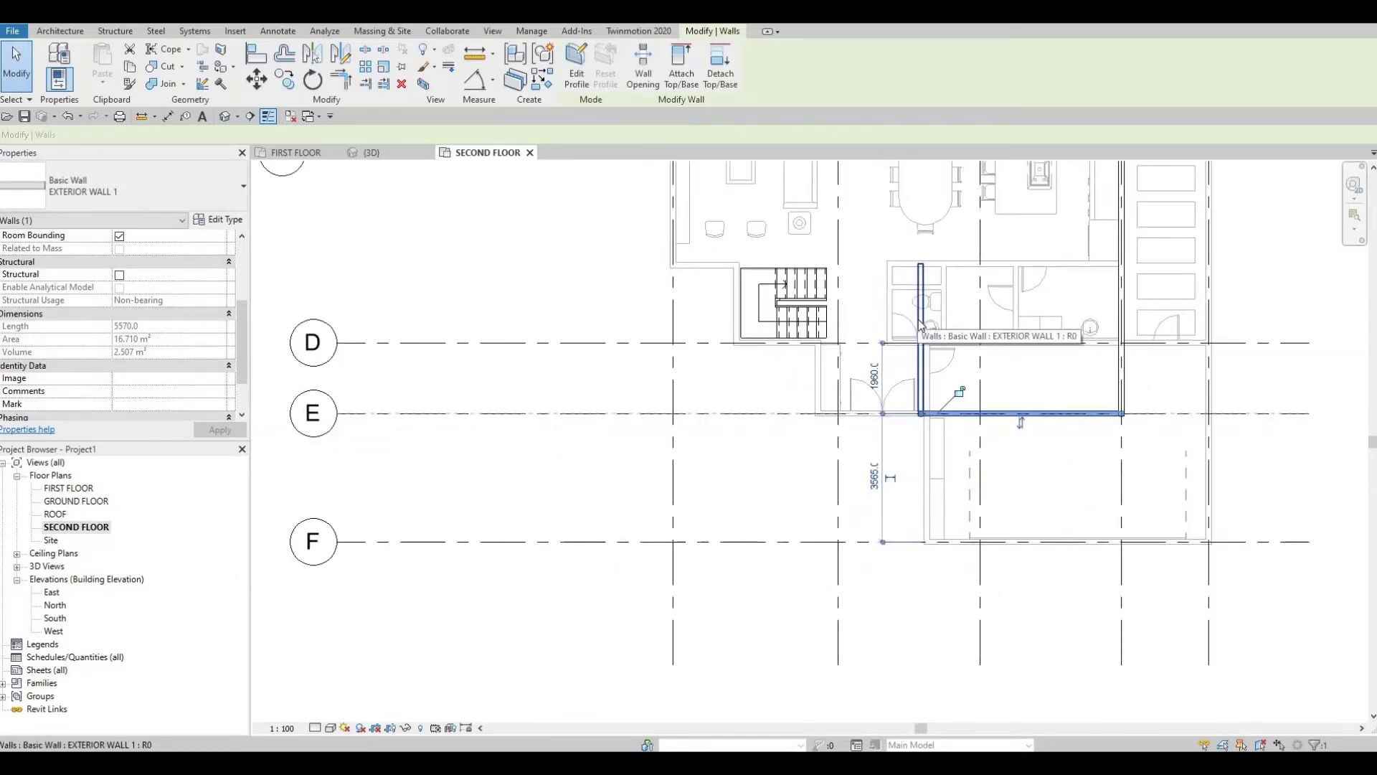
{"action": "scroll", "coordinate": [908, 403], "scroll_direction": "up", "scroll_amount": 3}
{"action": "scroll", "coordinate": [808, 430], "scroll_direction": "up", "scroll_amount": 2}
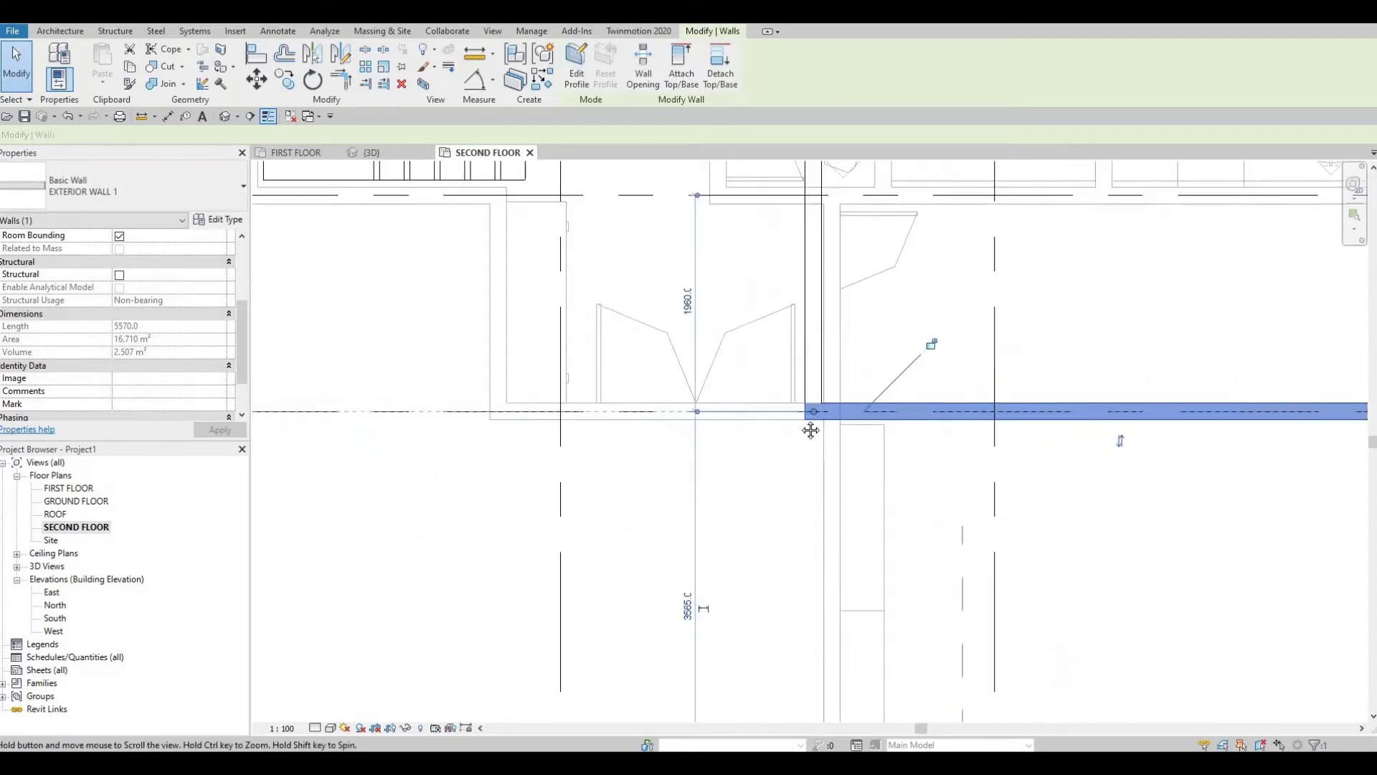
{"action": "key", "text": "Escape"}
Step: Align the perpendicular exterior wall's inner face with the face of the underlaid interior wall beside the double entrance door
{"action": "scroll", "coordinate": [789, 416], "scroll_direction": "down", "scroll_amount": 2}
{"action": "middle_click_drag", "start_coordinate": [708, 312], "coordinate": [775, 383]}
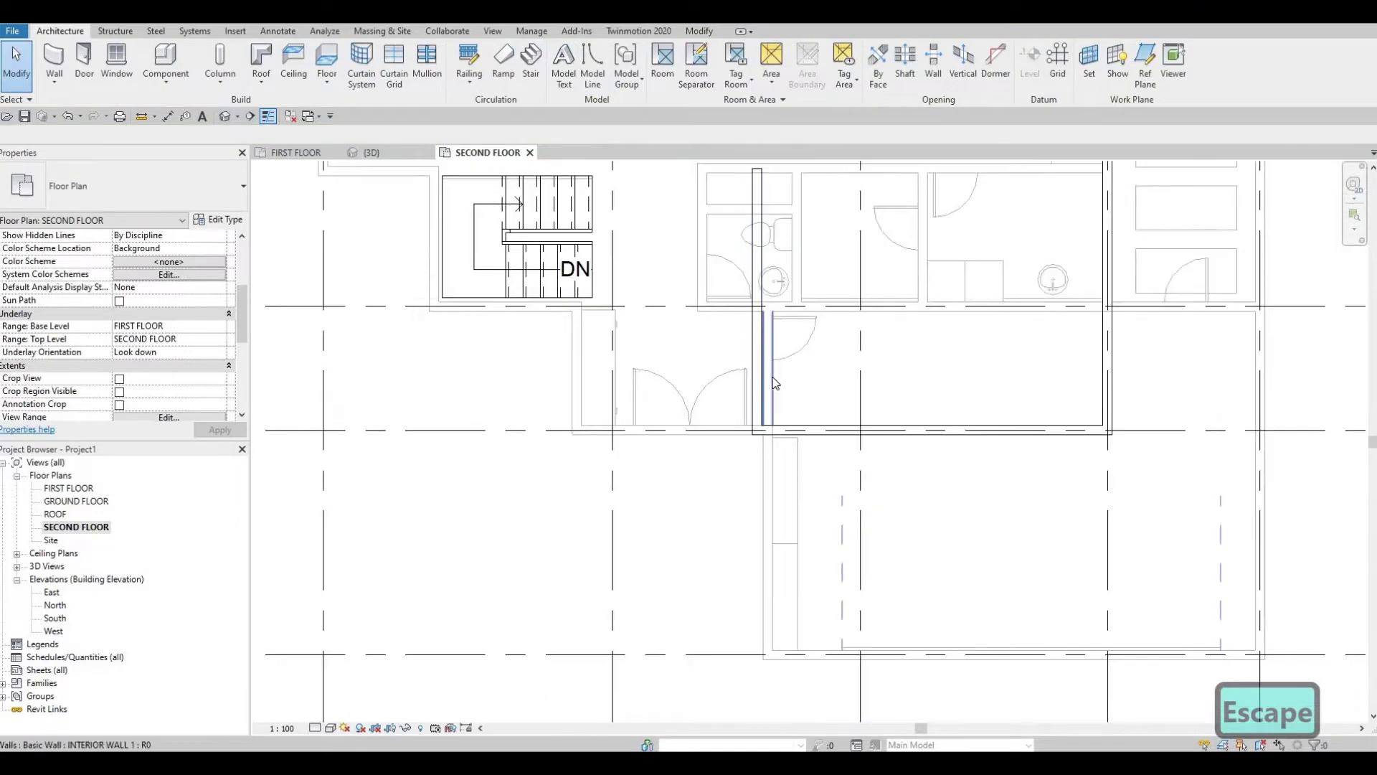
{"action": "scroll", "coordinate": [774, 382], "scroll_direction": "up", "scroll_amount": 1}
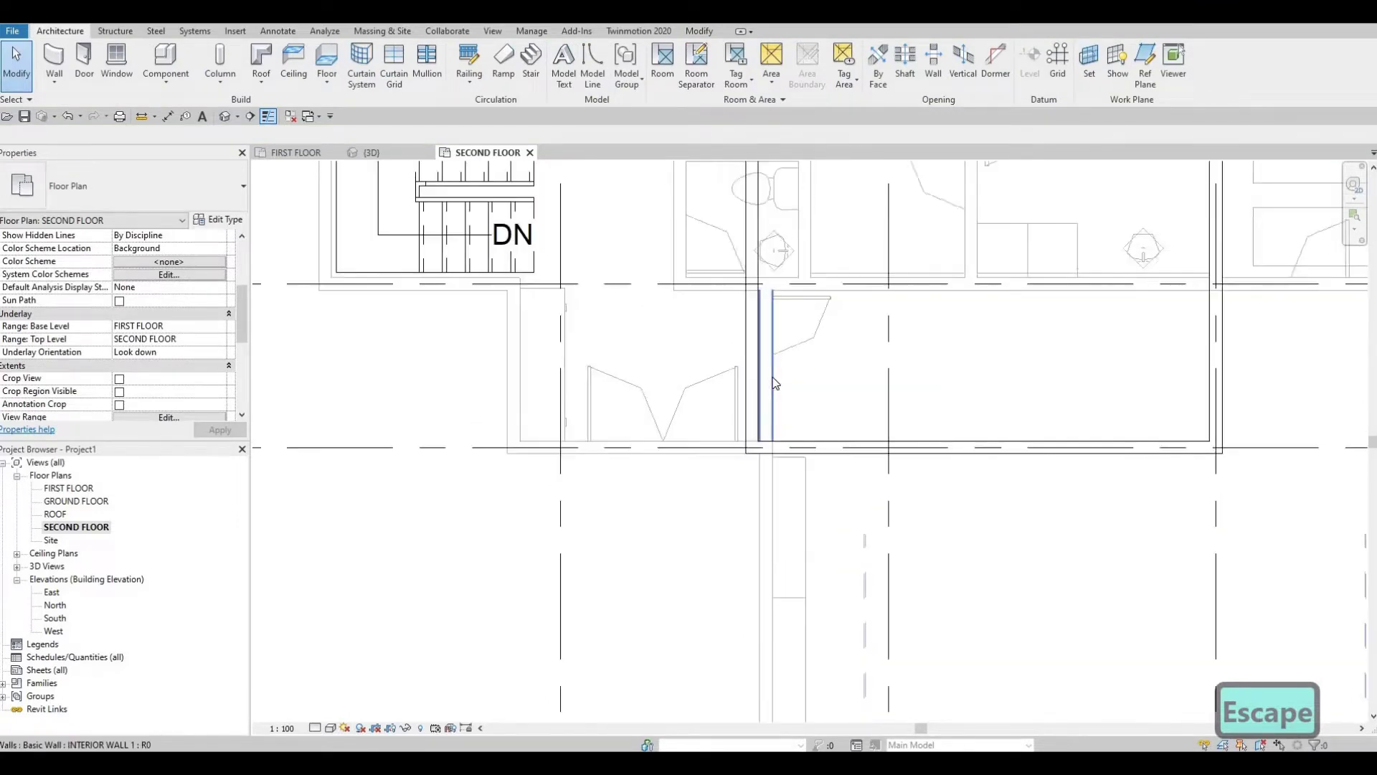
{"action": "key", "text": "a"}
{"action": "key", "text": "l"}
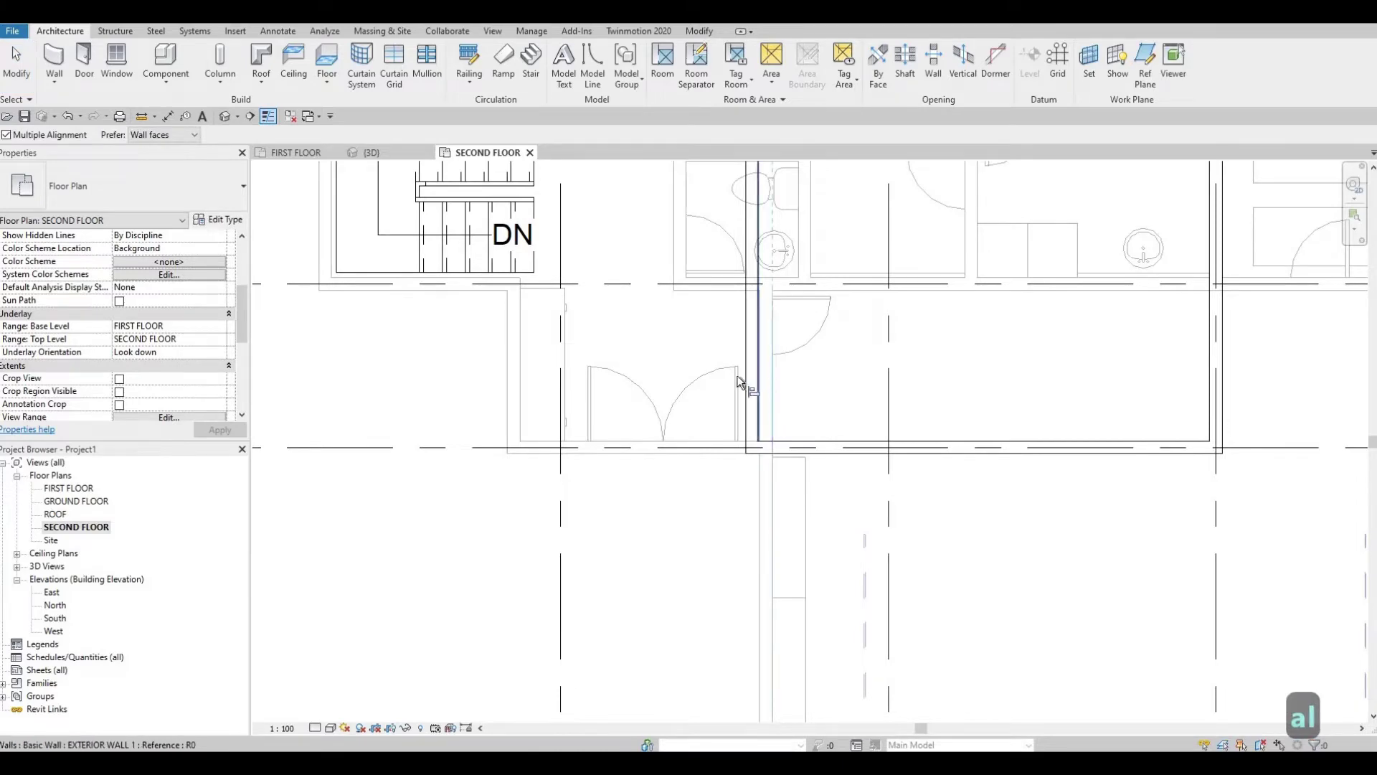
{"action": "left_click", "coordinate": [770, 377]}
{"action": "scroll", "coordinate": [794, 322], "scroll_direction": "down", "scroll_amount": 2}
{"action": "middle_click_drag", "start_coordinate": [794, 323], "coordinate": [988, 347]}
{"action": "scroll", "coordinate": [988, 347], "scroll_direction": "down", "scroll_amount": 1}
{"action": "key", "text": "Escape"}
{"action": "key", "text": "Escape"}
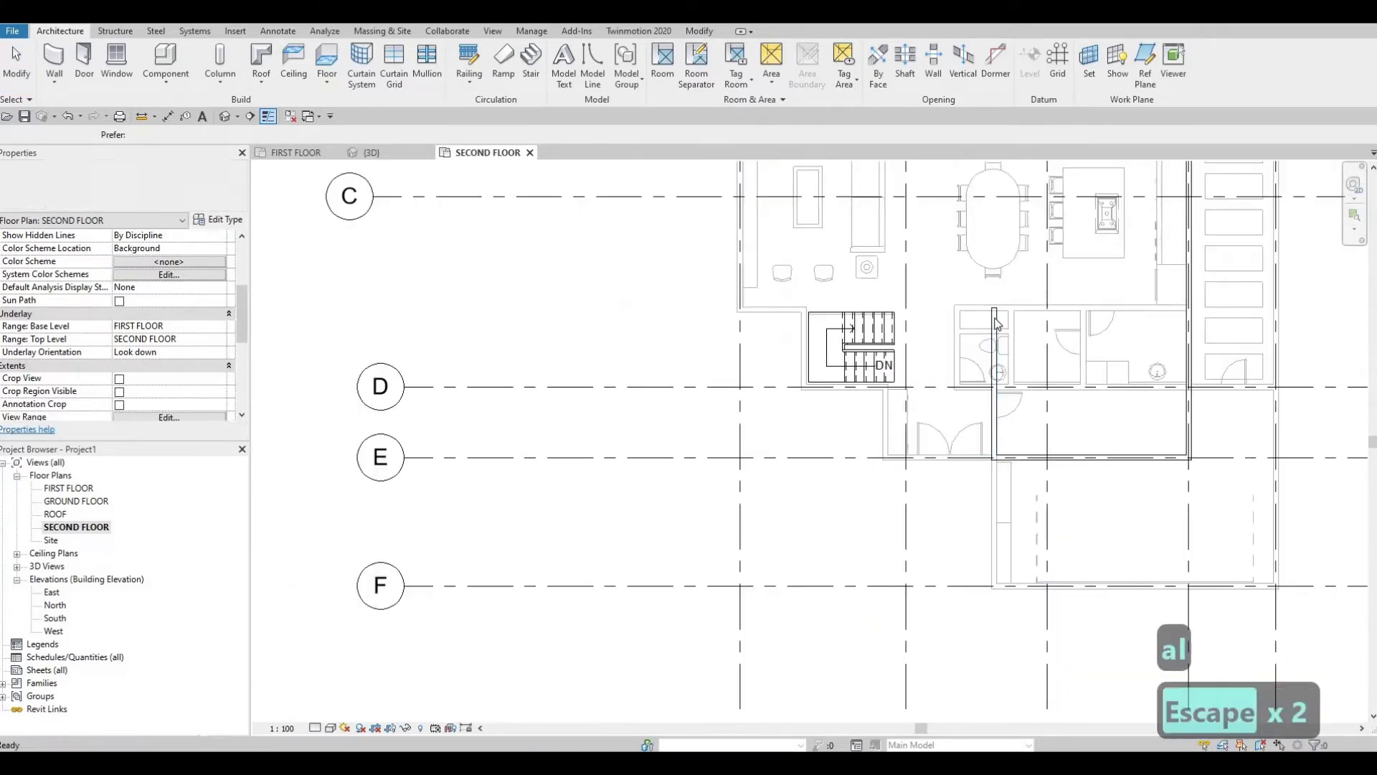
Step: Start a matching EXTERIOR WALL 1 where the entrance wall crosses grid D and draw it along grid D to the corner outside the stair
{"action": "left_click", "coordinate": [993, 320]}
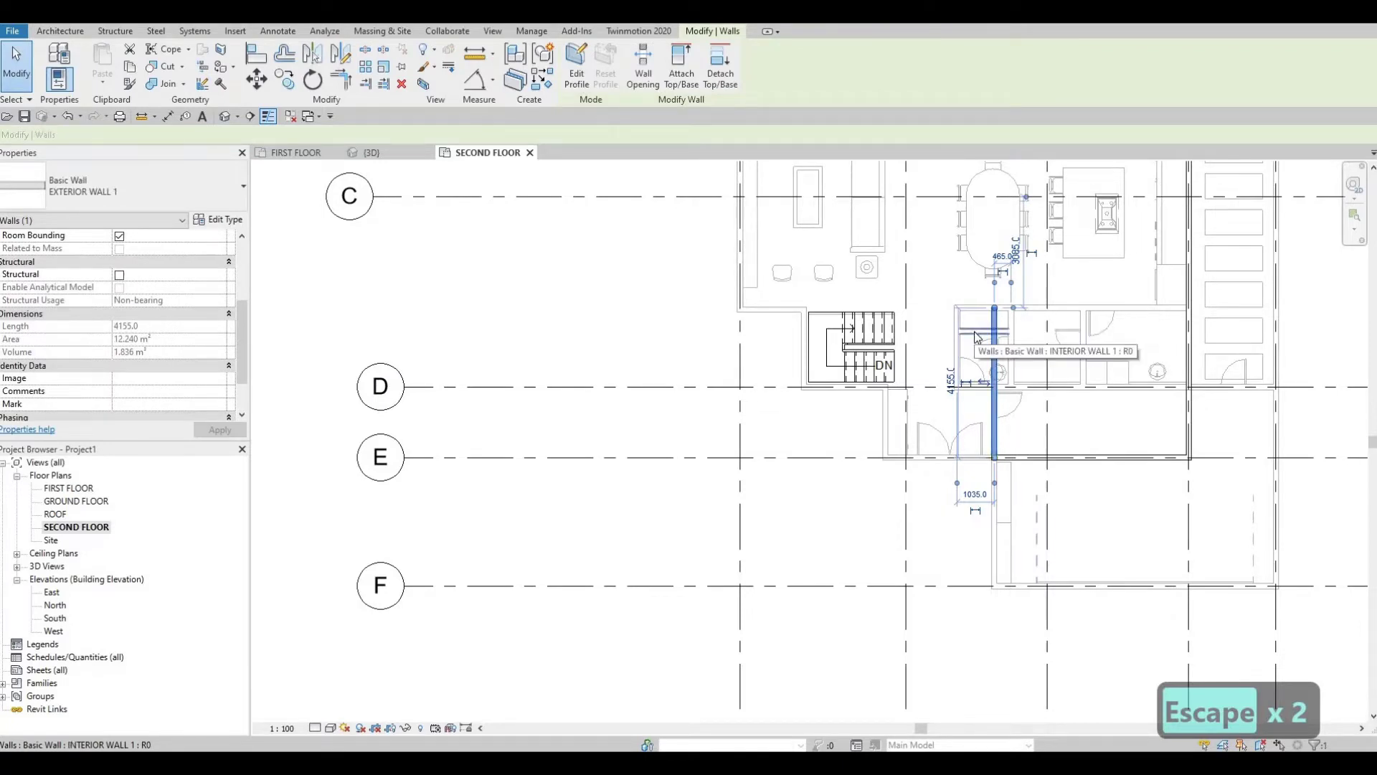
{"action": "key", "text": "c"}
{"action": "key", "text": "s"}
{"action": "scroll", "coordinate": [974, 395], "scroll_direction": "up", "scroll_amount": 3}
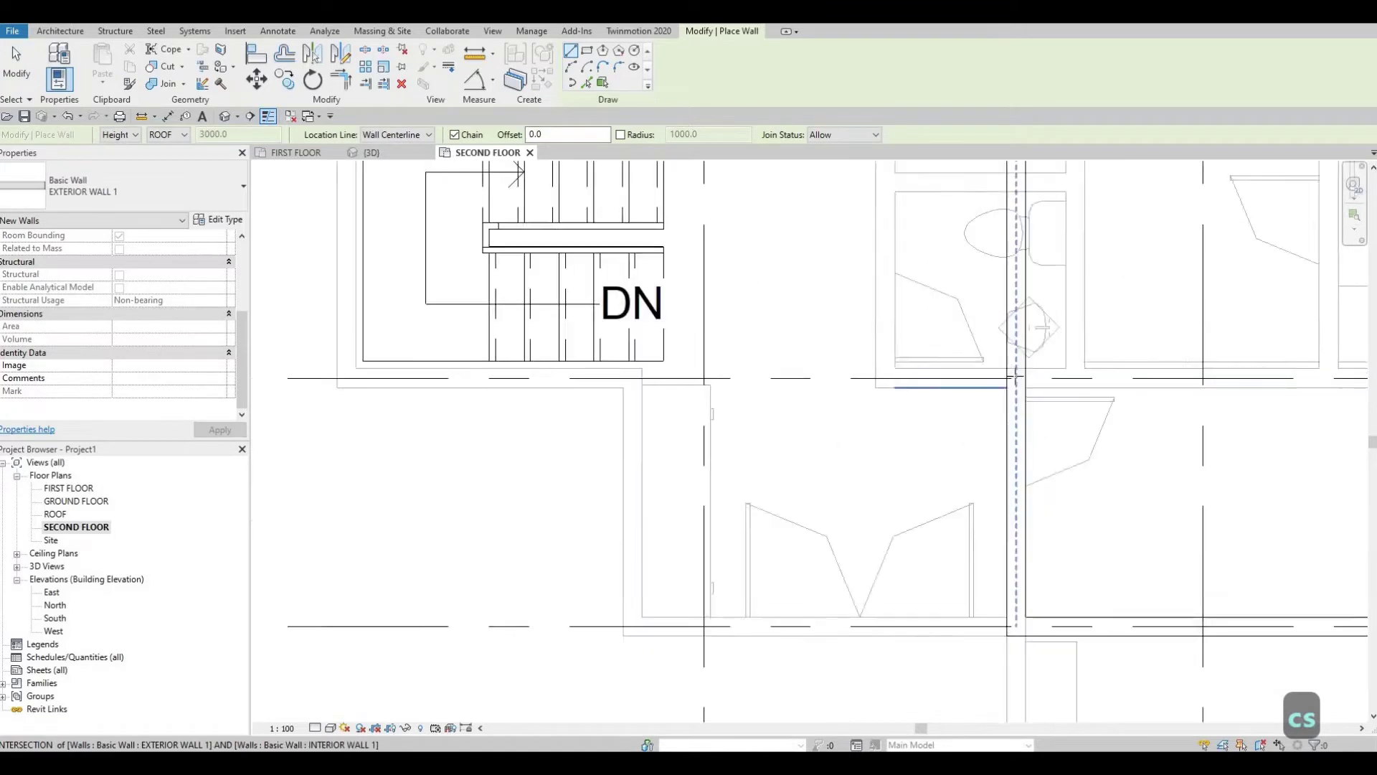
{"action": "scroll", "coordinate": [1015, 378], "scroll_direction": "up", "scroll_amount": 2}
{"action": "left_click", "coordinate": [1015, 378]}
{"action": "middle_click_drag", "start_coordinate": [427, 380], "coordinate": [894, 381]}
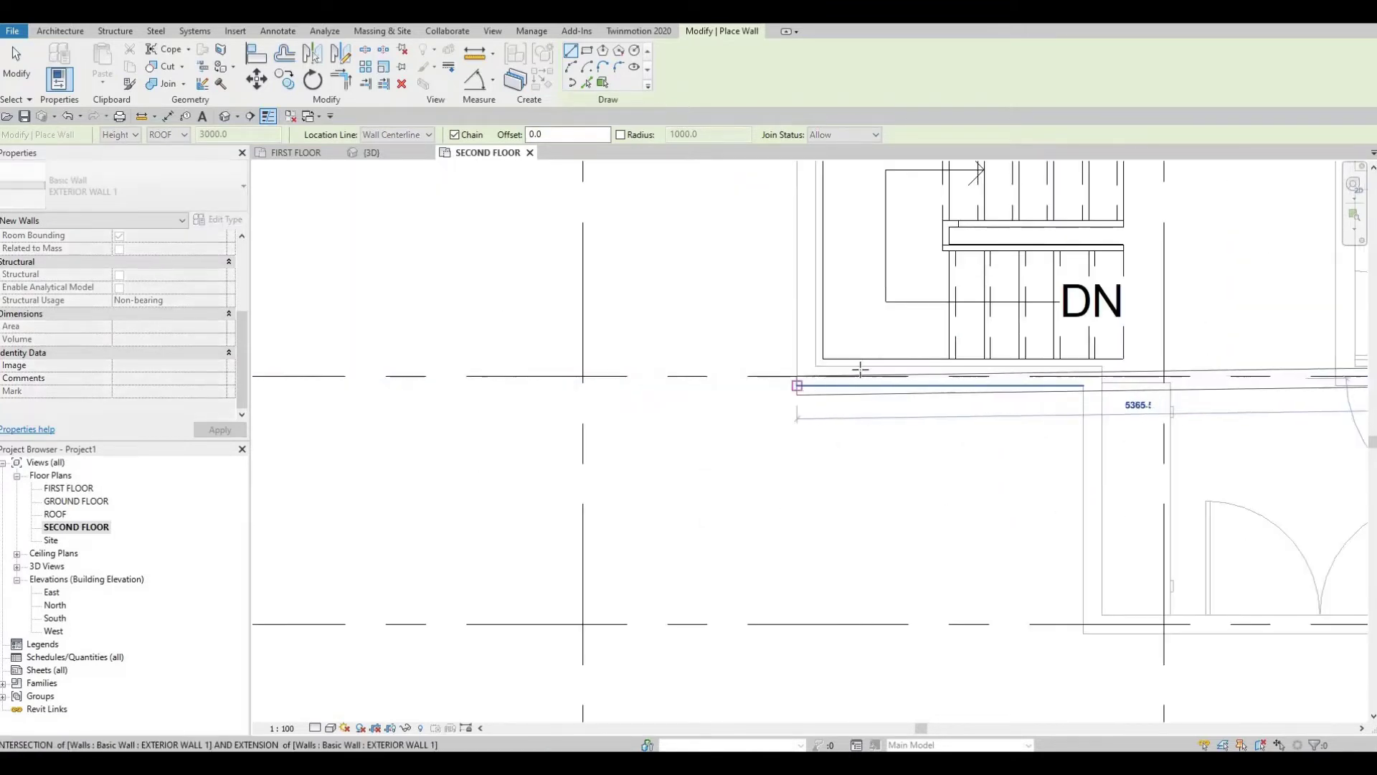
{"action": "scroll", "coordinate": [846, 371], "scroll_direction": "down", "scroll_amount": 1}
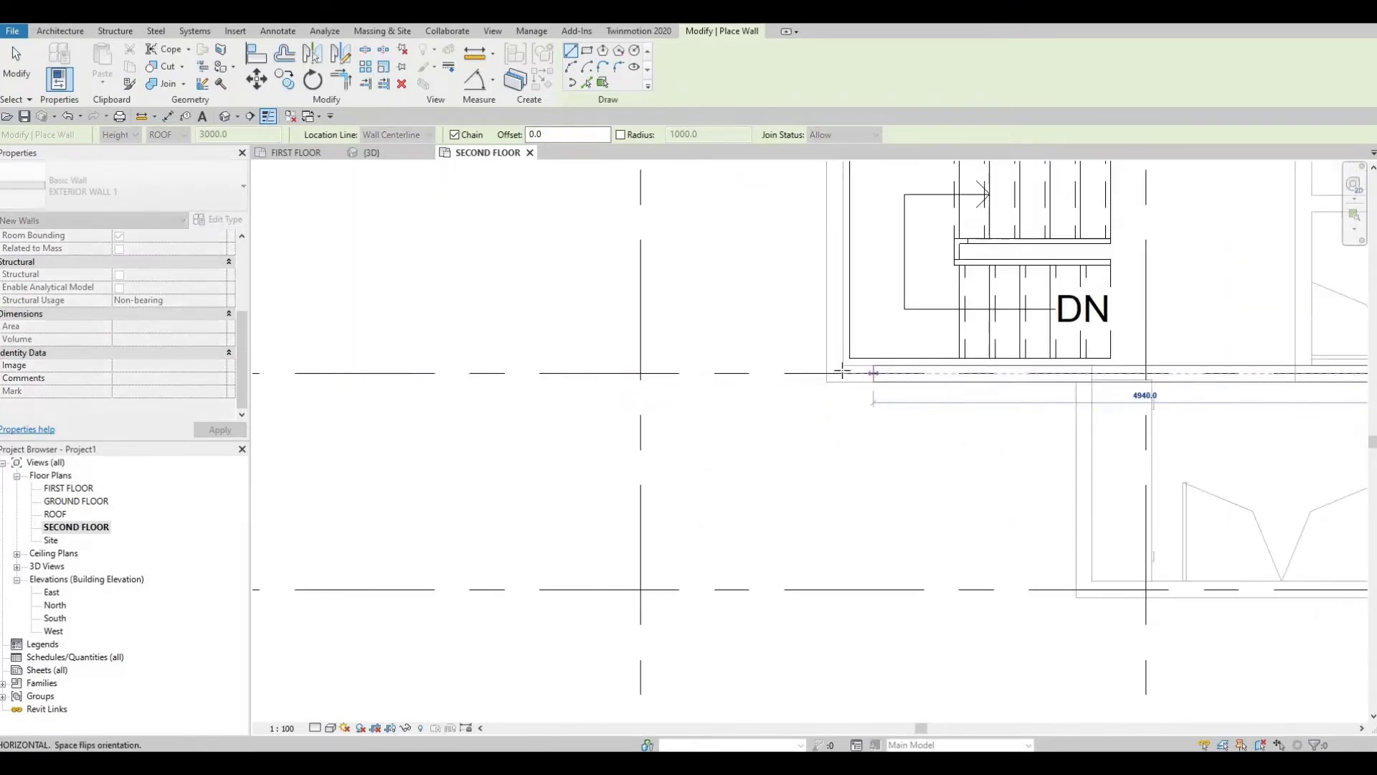
{"action": "left_click", "coordinate": [832, 261]}
Step: Continue the wall chain past the stair's outer side to the underlaid wall's centreline, and draw the next segment 1765 mm across to grid 1
{"action": "scroll", "coordinate": [832, 261], "scroll_direction": "down", "scroll_amount": 2}
{"action": "middle_click_drag", "start_coordinate": [832, 261], "coordinate": [837, 329]}
{"action": "scroll", "coordinate": [835, 302], "scroll_direction": "down", "scroll_amount": 2}
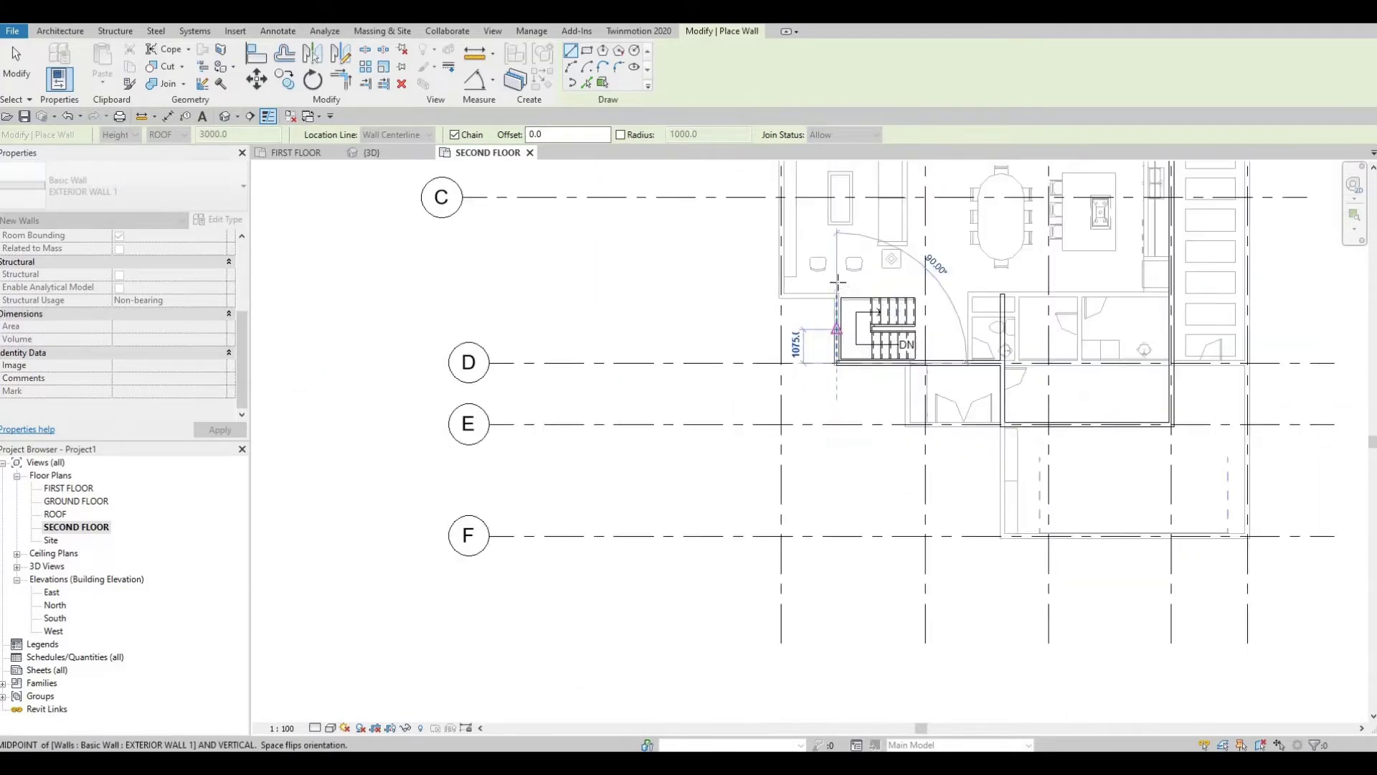
{"action": "scroll", "coordinate": [834, 308], "scroll_direction": "up", "scroll_amount": 6}
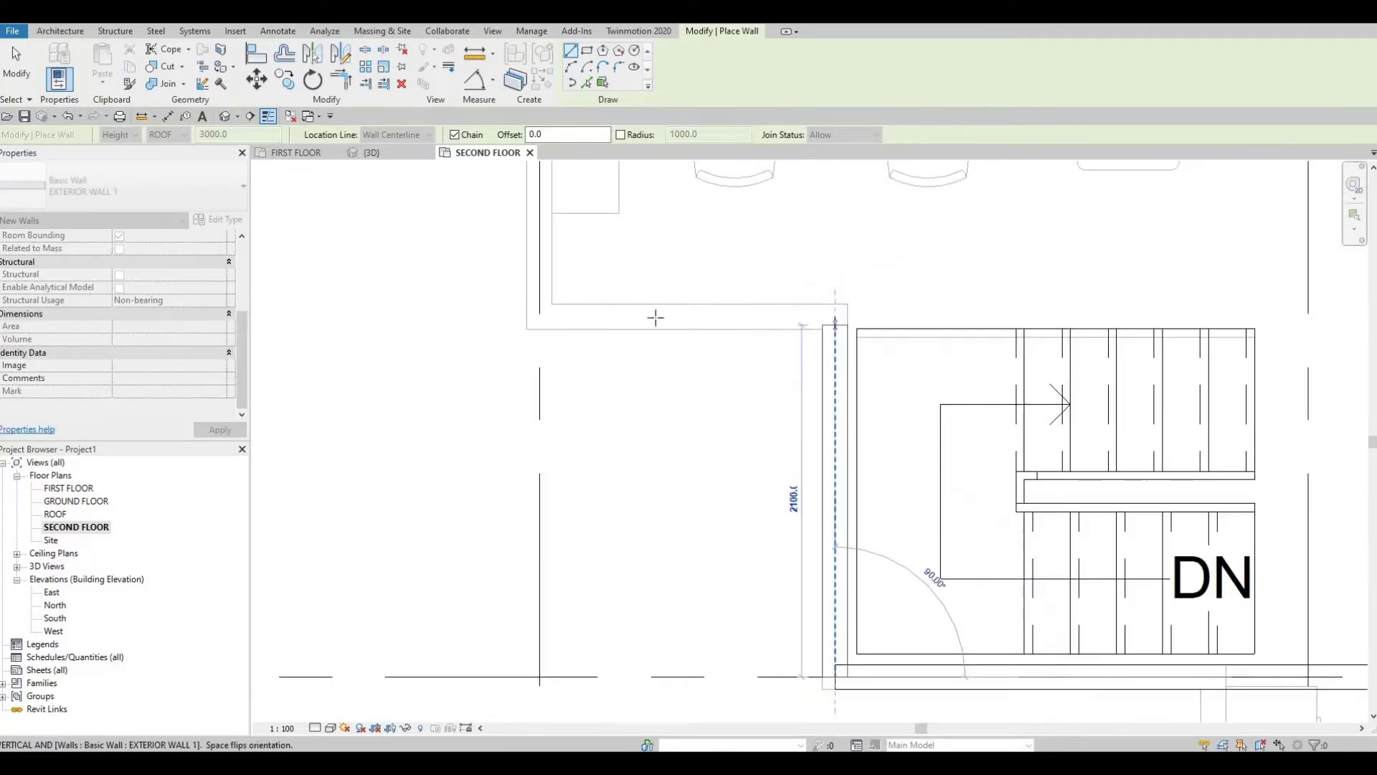
{"action": "left_click", "coordinate": [835, 317]}
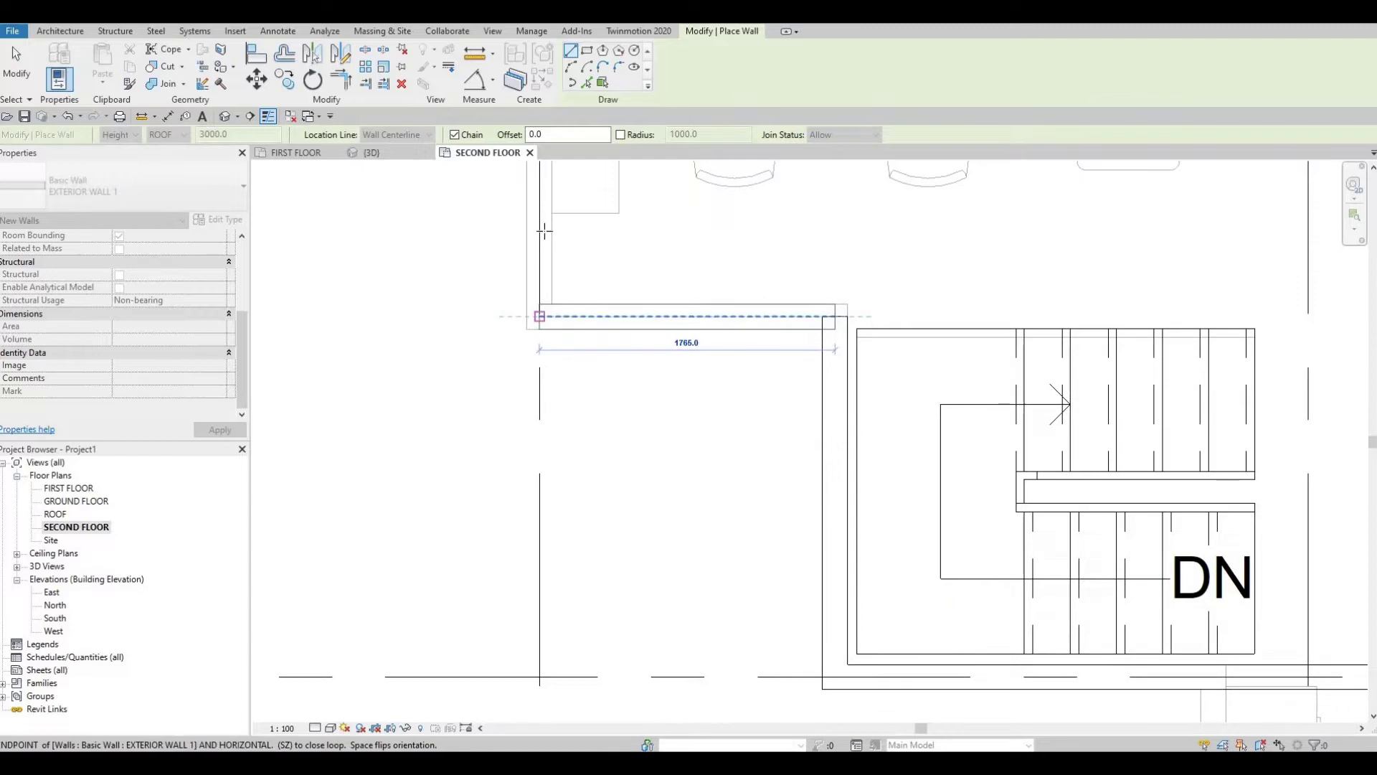
{"action": "left_click", "coordinate": [539, 316]}
Step: Draw the wall along grid 1 to its intersection with grid B, closing the perimeter, and exit the wall command
{"action": "scroll", "coordinate": [550, 228], "scroll_direction": "down", "scroll_amount": 4}
{"action": "middle_click_drag", "start_coordinate": [558, 234], "coordinate": [572, 449]}
{"action": "scroll", "coordinate": [572, 449], "scroll_direction": "down", "scroll_amount": 1}
{"action": "scroll", "coordinate": [584, 208], "scroll_direction": "down", "scroll_amount": 1}
{"action": "middle_click_drag", "start_coordinate": [585, 197], "coordinate": [579, 497]}
{"action": "scroll", "coordinate": [580, 497], "scroll_direction": "down", "scroll_amount": 2}
{"action": "middle_click_drag", "start_coordinate": [563, 415], "coordinate": [562, 510]}
{"action": "scroll", "coordinate": [561, 427], "scroll_direction": "up", "scroll_amount": 7}
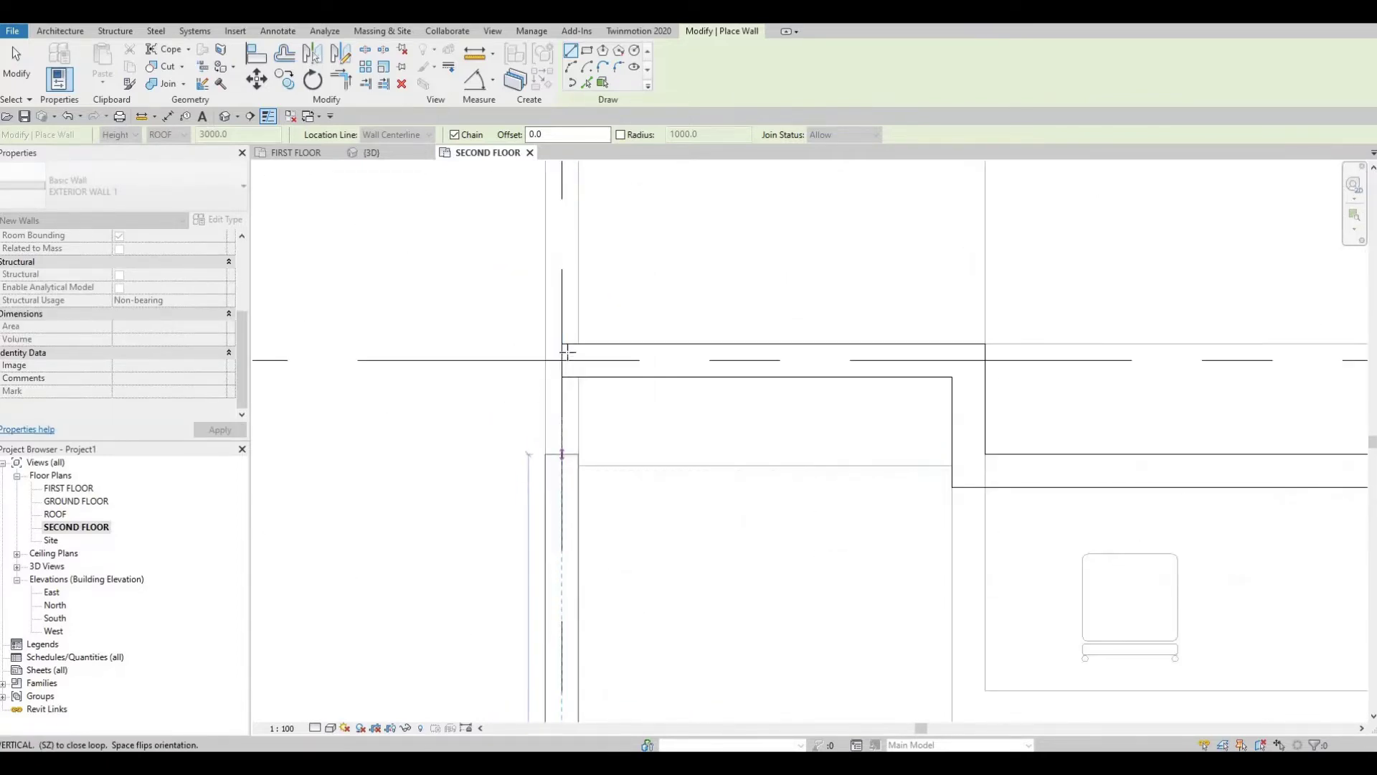
{"action": "scroll", "coordinate": [567, 351], "scroll_direction": "up", "scroll_amount": 1}
{"action": "left_click", "coordinate": [562, 347]}
{"action": "key", "text": "Escape"}
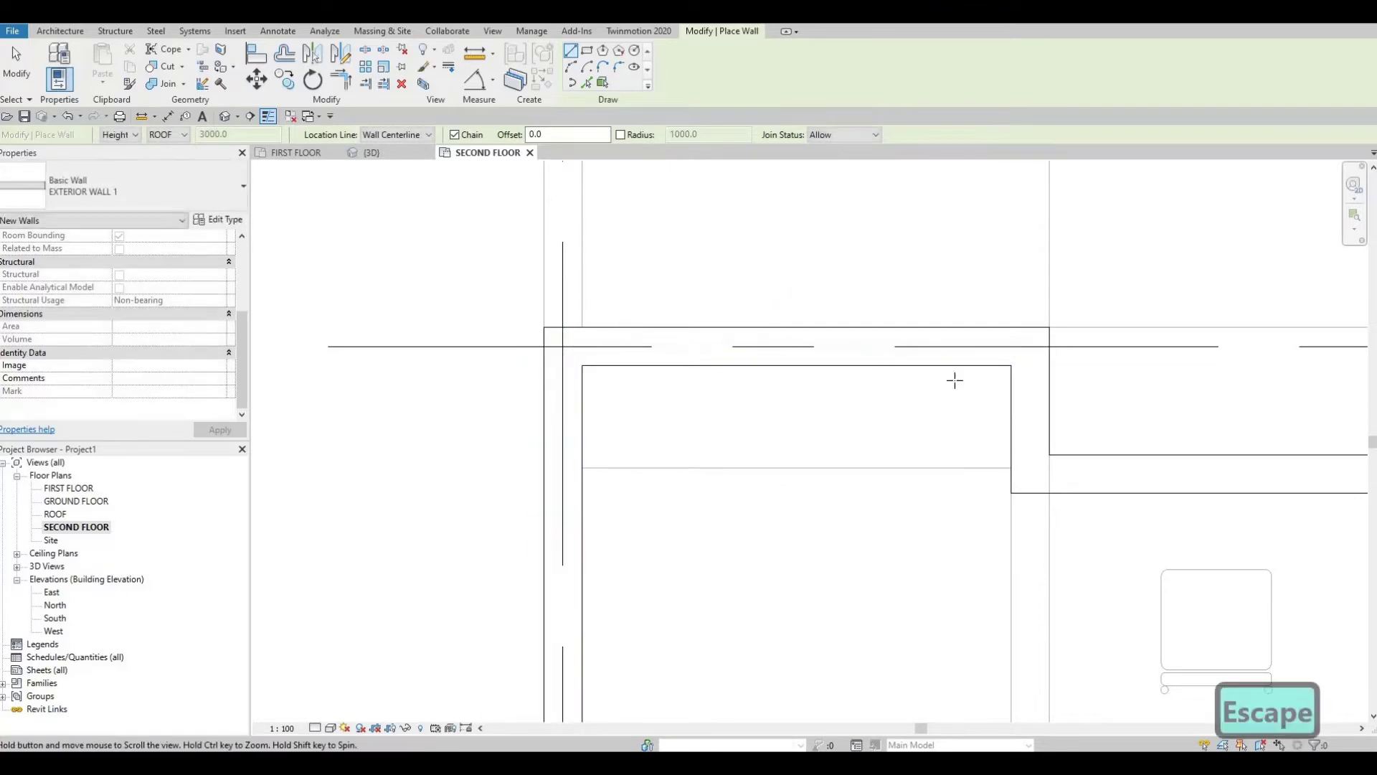
{"action": "scroll", "coordinate": [954, 380], "scroll_direction": "down", "scroll_amount": 8}
{"action": "key", "text": "Escape"}
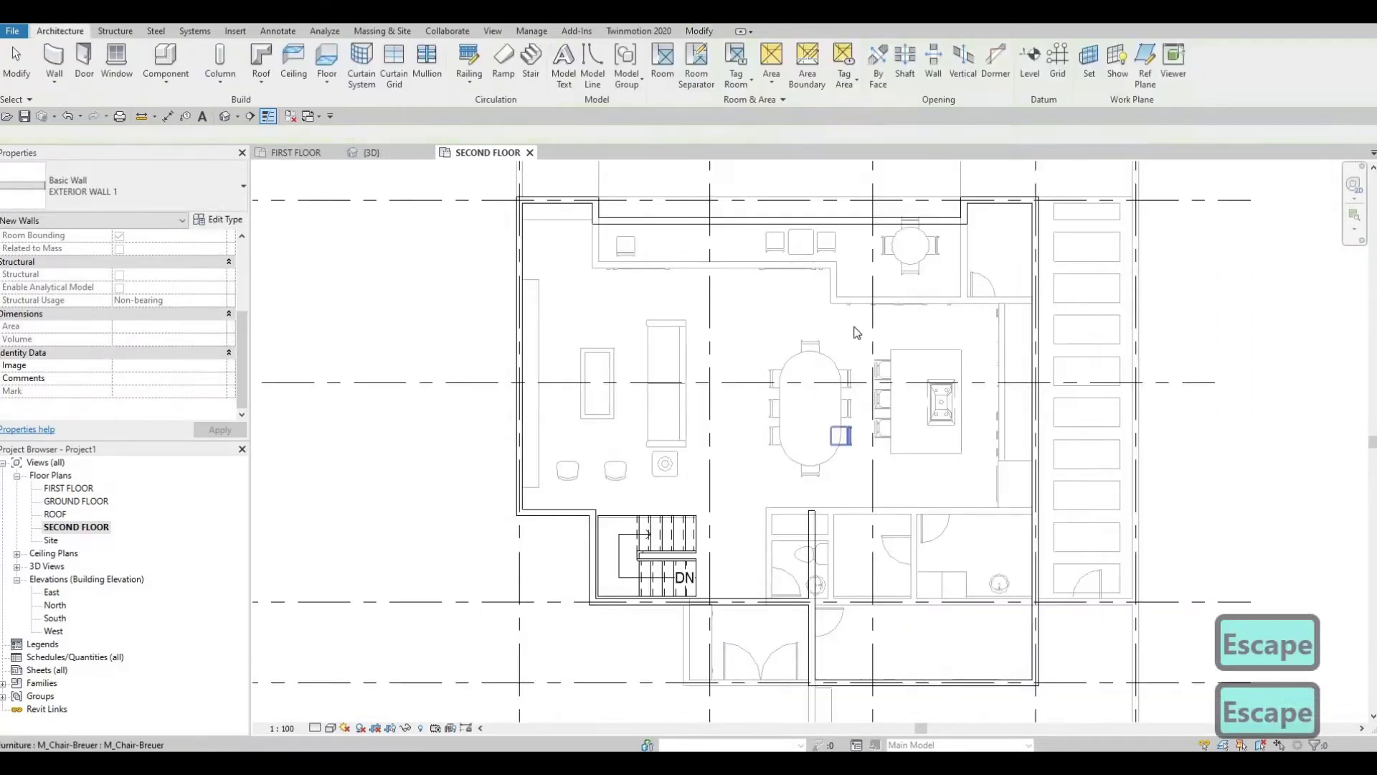
Step: Trim the entrance wall to a corner with the grid D wall, removing the leftover stub that runs through the underlaid bathroom
{"action": "scroll", "coordinate": [810, 468], "scroll_direction": "down", "scroll_amount": 1}
{"action": "middle_click_drag", "start_coordinate": [811, 467], "coordinate": [827, 394]}
{"action": "middle_click_drag", "start_coordinate": [858, 313], "coordinate": [868, 413]}
{"action": "middle_click_drag", "start_coordinate": [794, 567], "coordinate": [786, 536]}
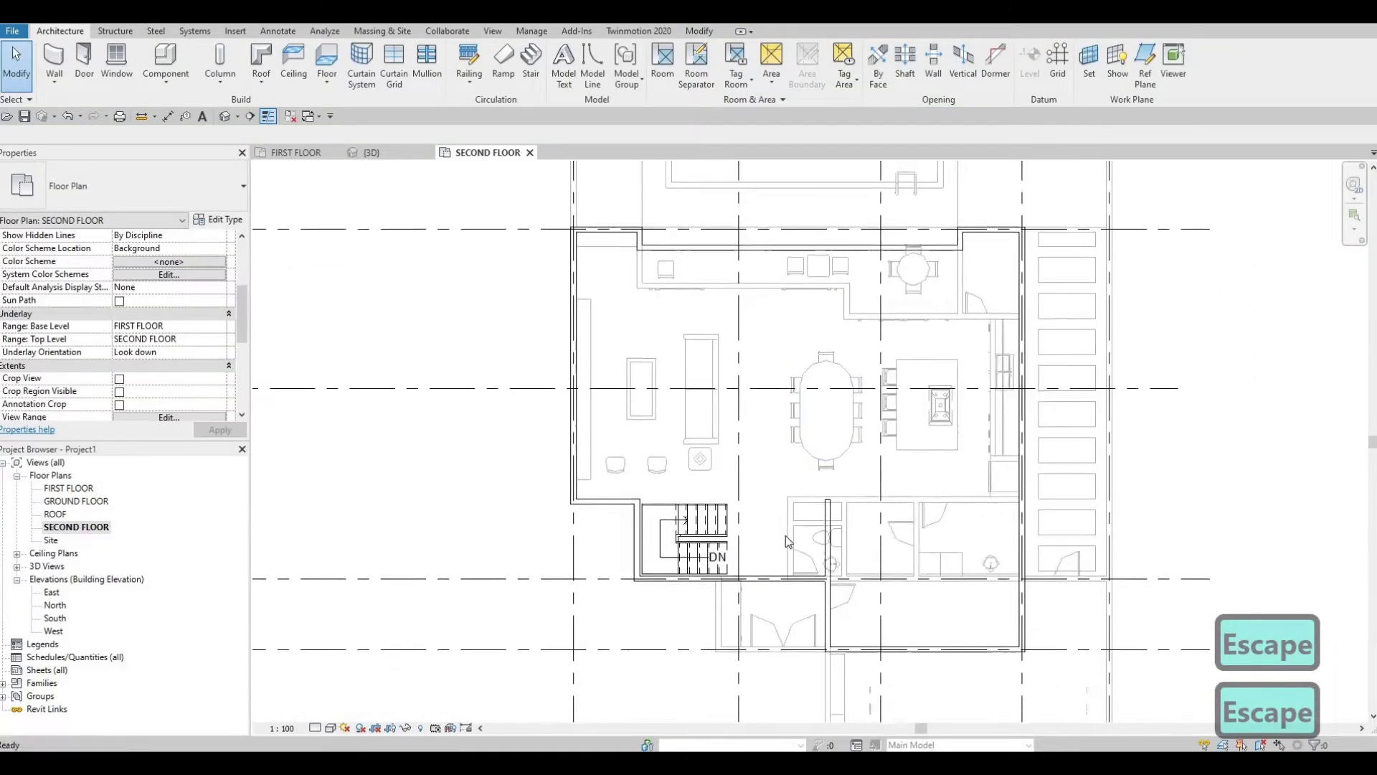
{"action": "scroll", "coordinate": [785, 540], "scroll_direction": "down", "scroll_amount": 1}
{"action": "scroll", "coordinate": [908, 416], "scroll_direction": "up", "scroll_amount": 4}
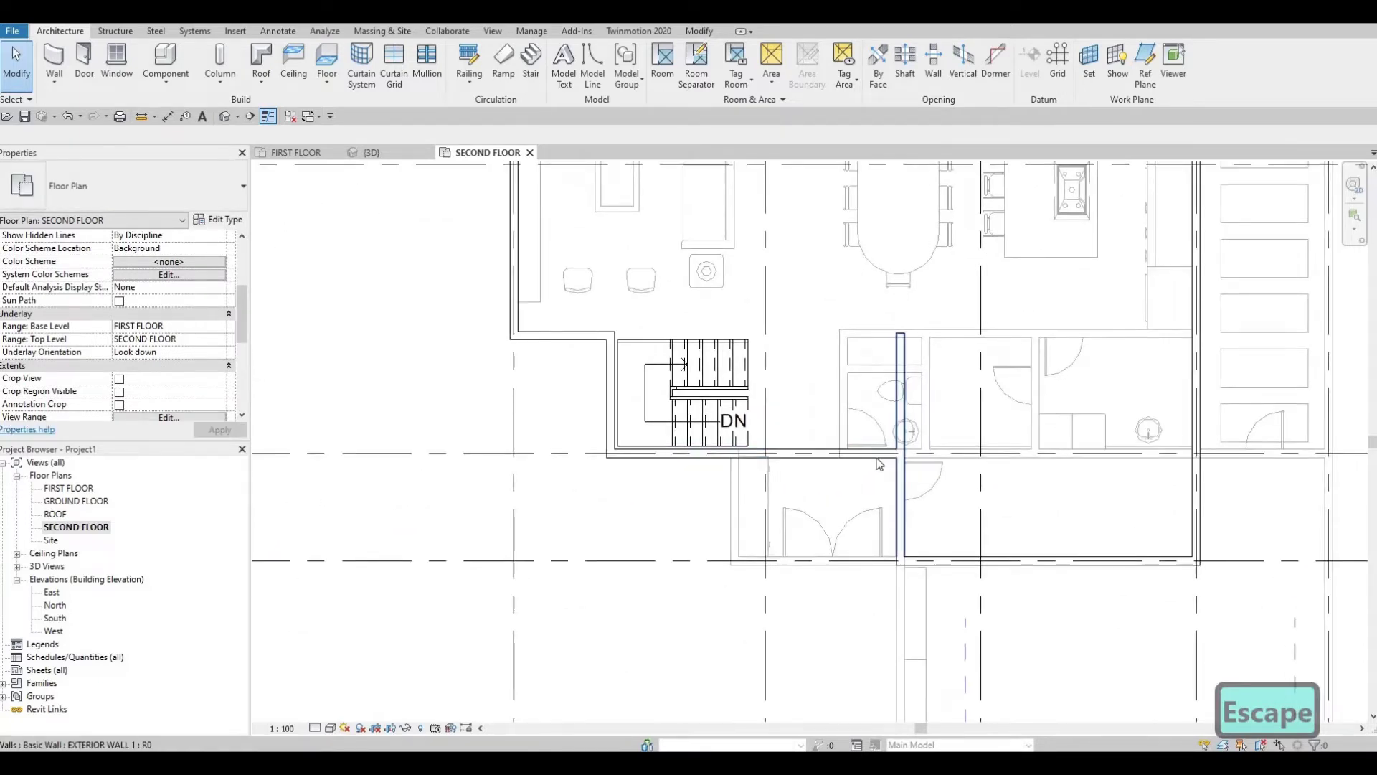
{"action": "middle_click_drag", "start_coordinate": [1088, 534], "coordinate": [1041, 457]}
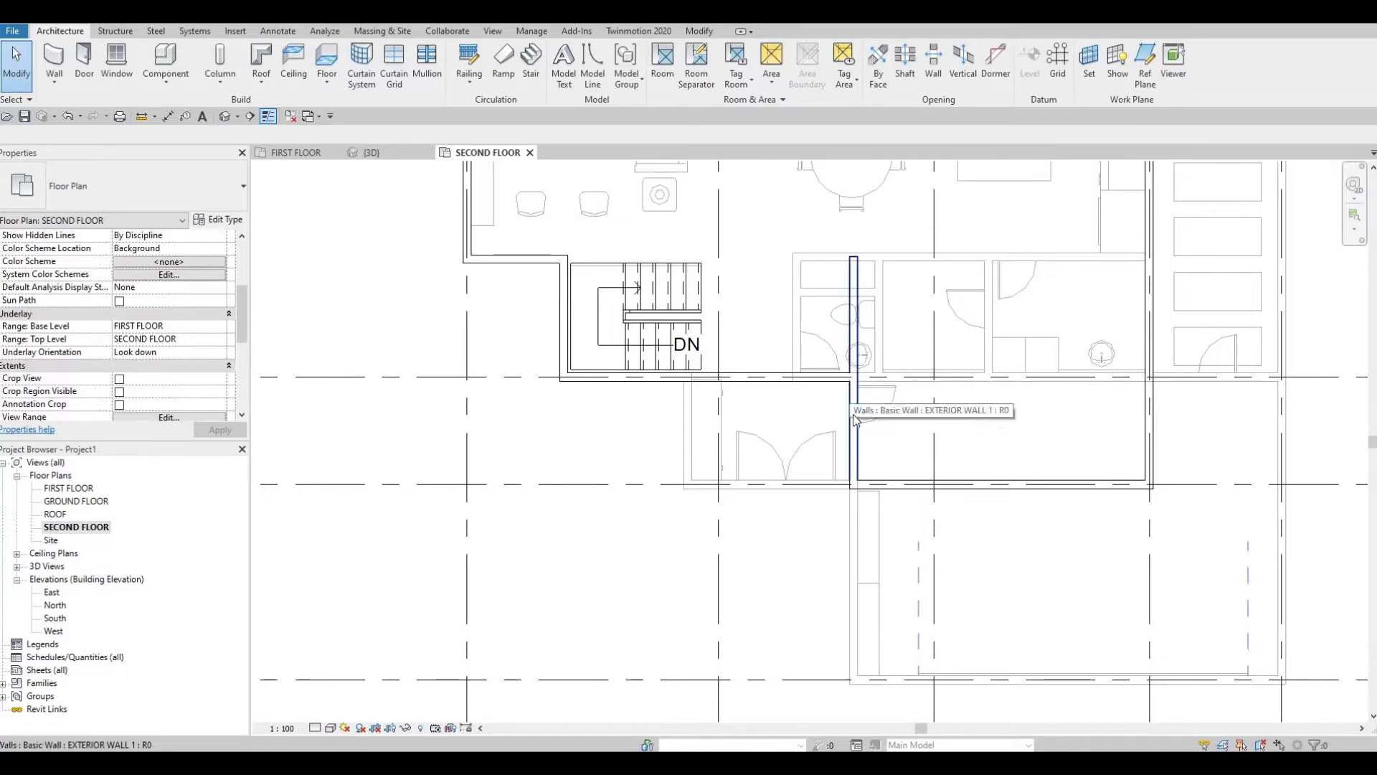
{"action": "middle_click_drag", "start_coordinate": [854, 420], "coordinate": [854, 466]}
{"action": "key", "text": "Escape"}
{"action": "key", "text": "Escape"}
{"action": "key", "text": "Escape"}
{"action": "scroll", "coordinate": [855, 401], "scroll_direction": "up", "scroll_amount": 2}
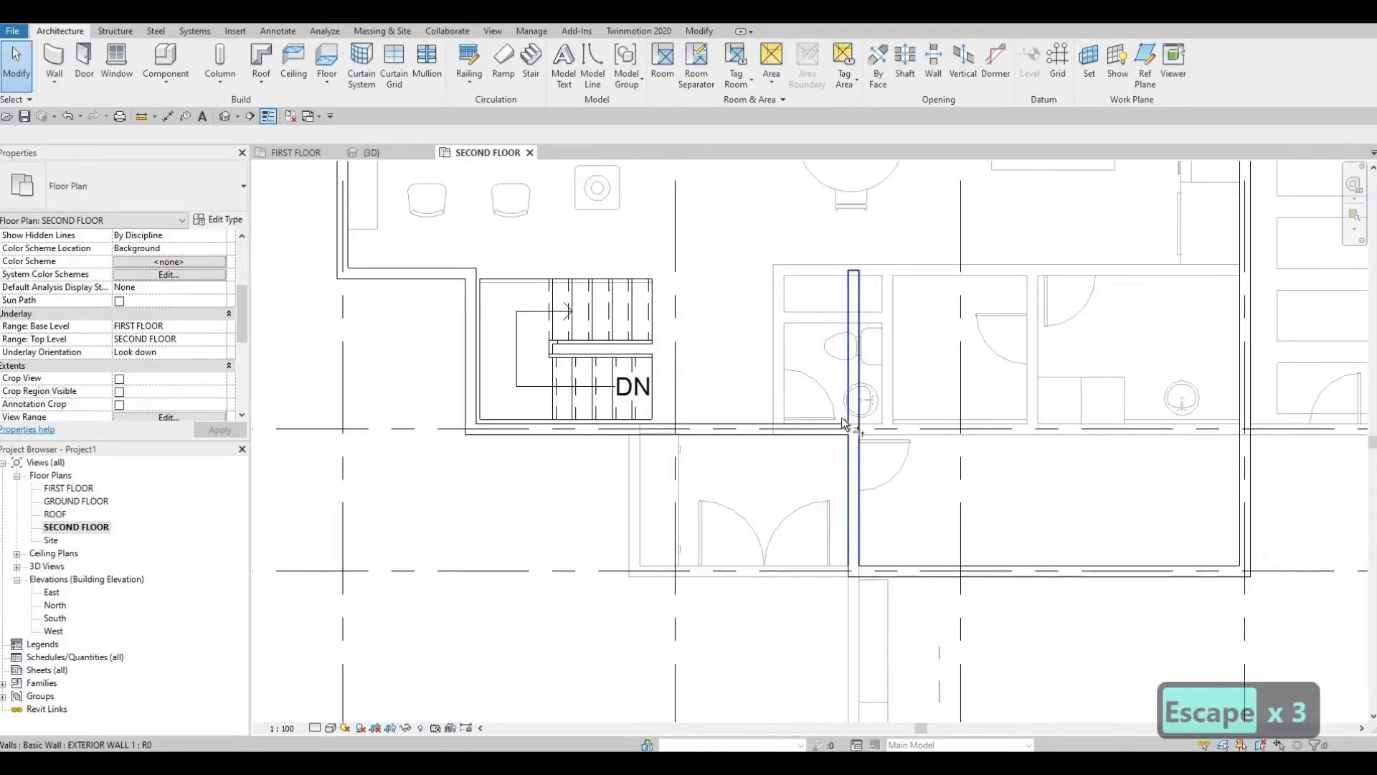
{"action": "key", "text": "t"}
{"action": "key", "text": "r"}
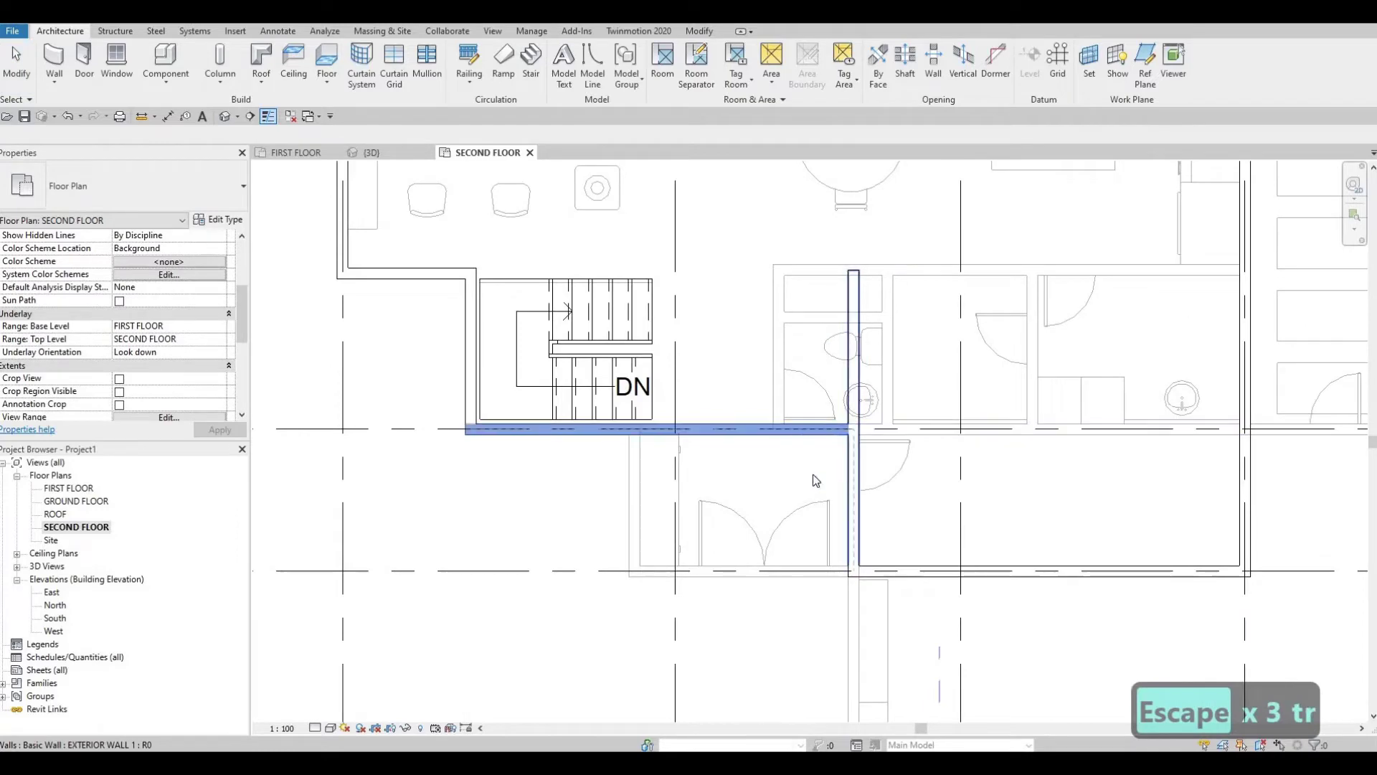
{"action": "key", "text": "Escape"}
Step: Review how the second-floor exterior walls follow grid B and grid 4 and the recessed segment facing the pool
{"action": "scroll", "coordinate": [861, 446], "scroll_direction": "down", "scroll_amount": 5}
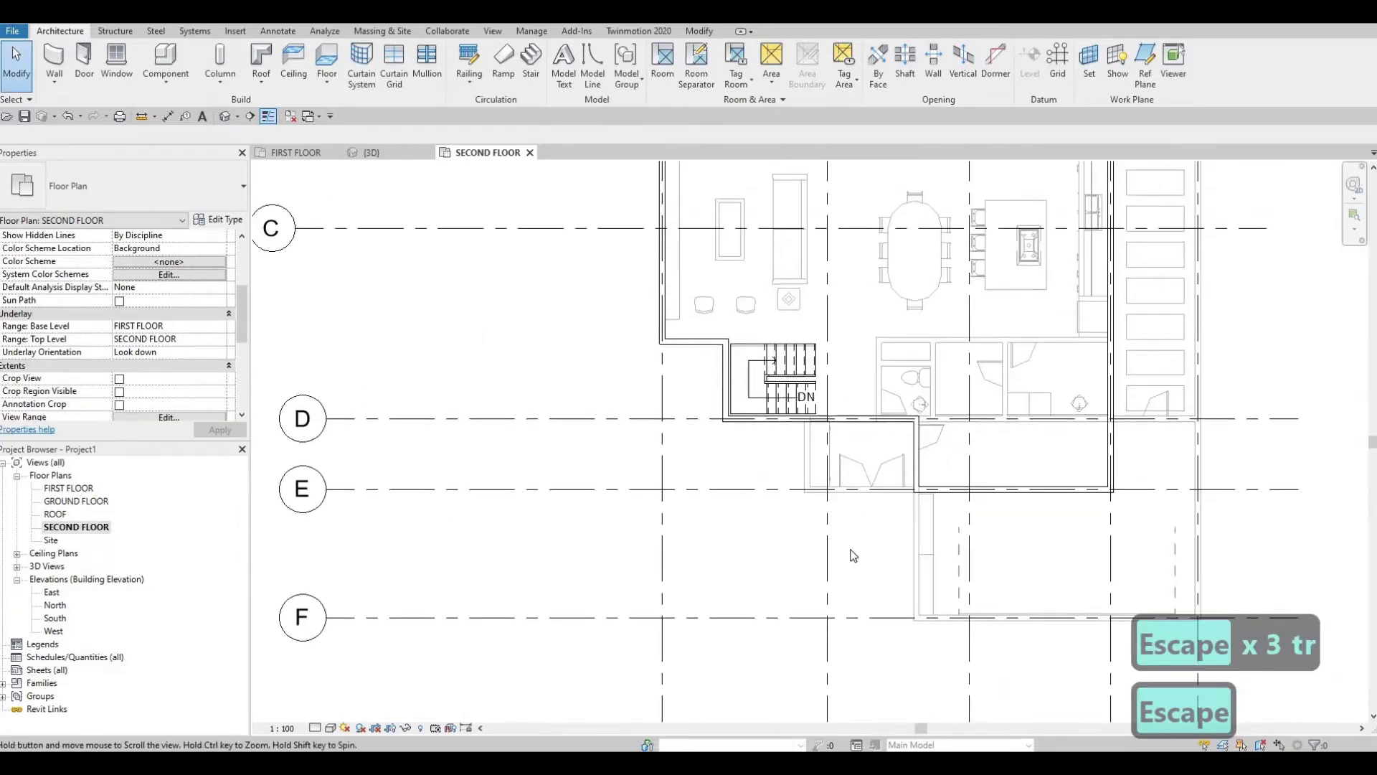
{"action": "middle_click_drag", "start_coordinate": [755, 203], "coordinate": [739, 469]}
{"action": "scroll", "coordinate": [738, 469], "scroll_direction": "down", "scroll_amount": 1}
{"action": "middle_click_drag", "start_coordinate": [827, 476], "coordinate": [797, 607]}
{"action": "scroll", "coordinate": [797, 608], "scroll_direction": "down", "scroll_amount": 1}
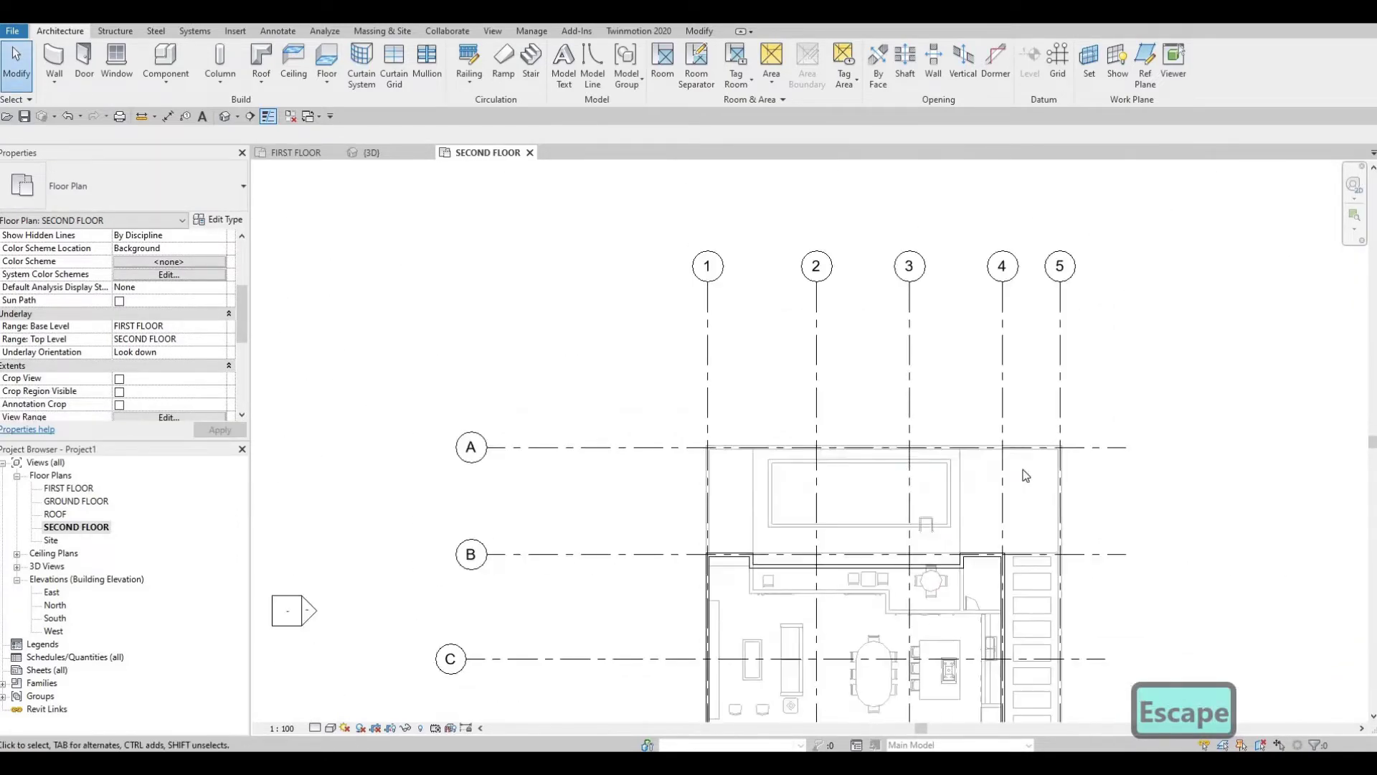
{"action": "scroll", "coordinate": [949, 477], "scroll_direction": "up", "scroll_amount": 1}
{"action": "middle_click_drag", "start_coordinate": [650, 578], "coordinate": [673, 472]}
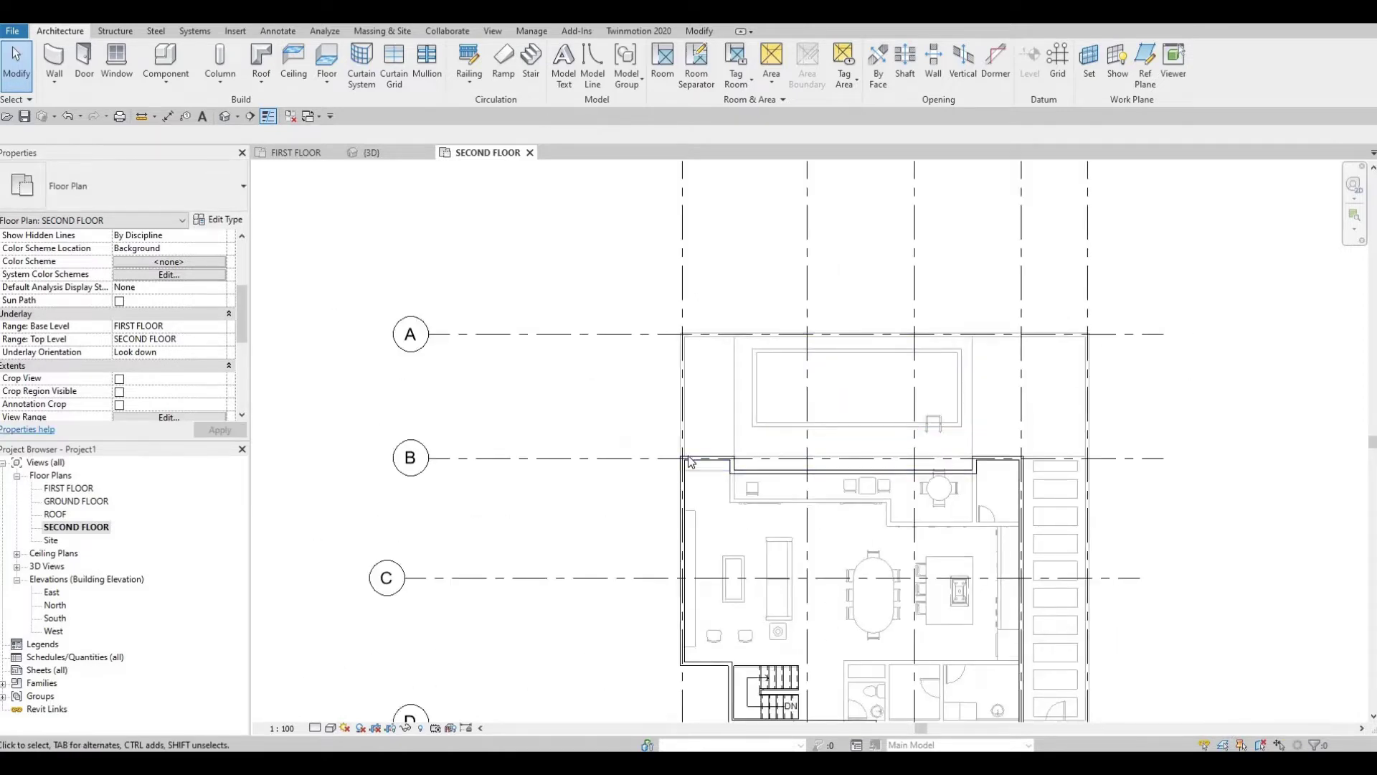
{"action": "scroll", "coordinate": [736, 471], "scroll_direction": "up", "scroll_amount": 1}
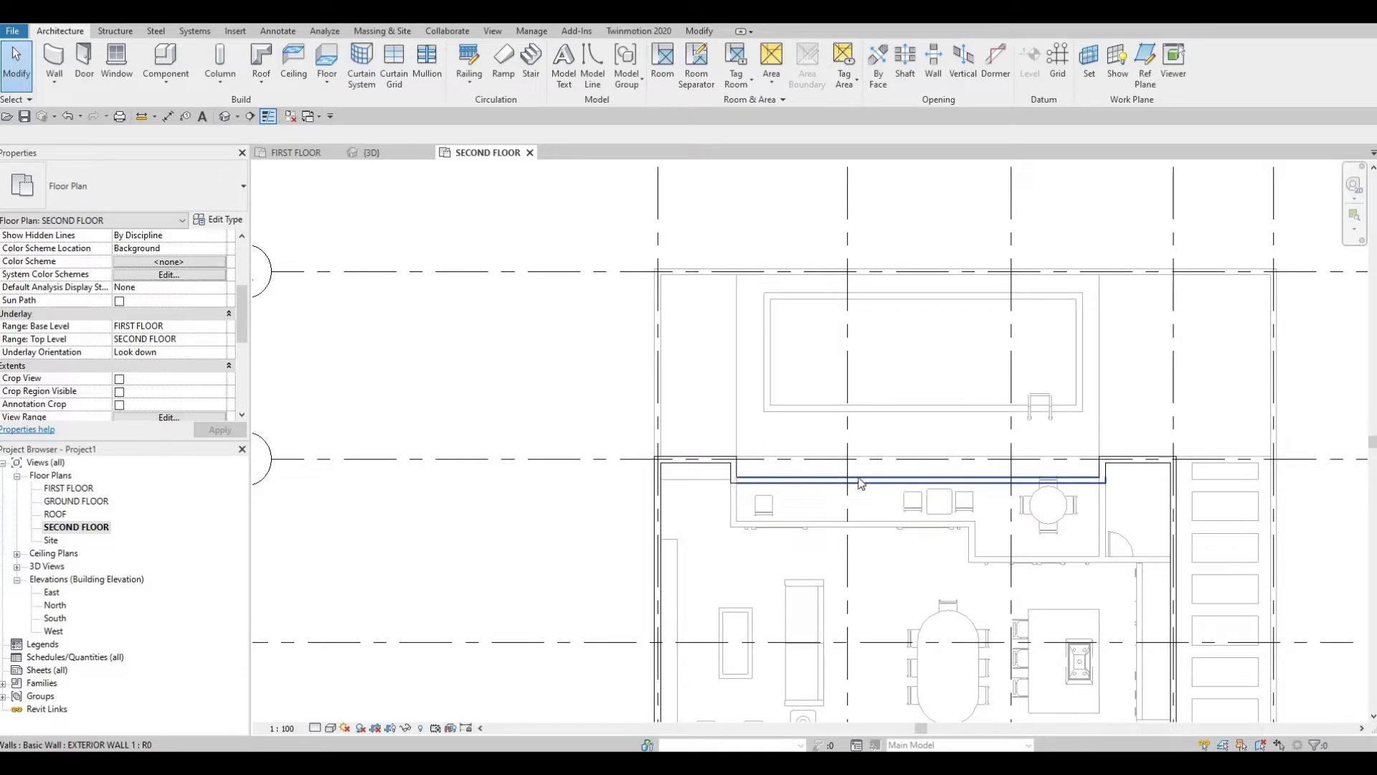
{"action": "scroll", "coordinate": [988, 493], "scroll_direction": "down", "scroll_amount": 3}
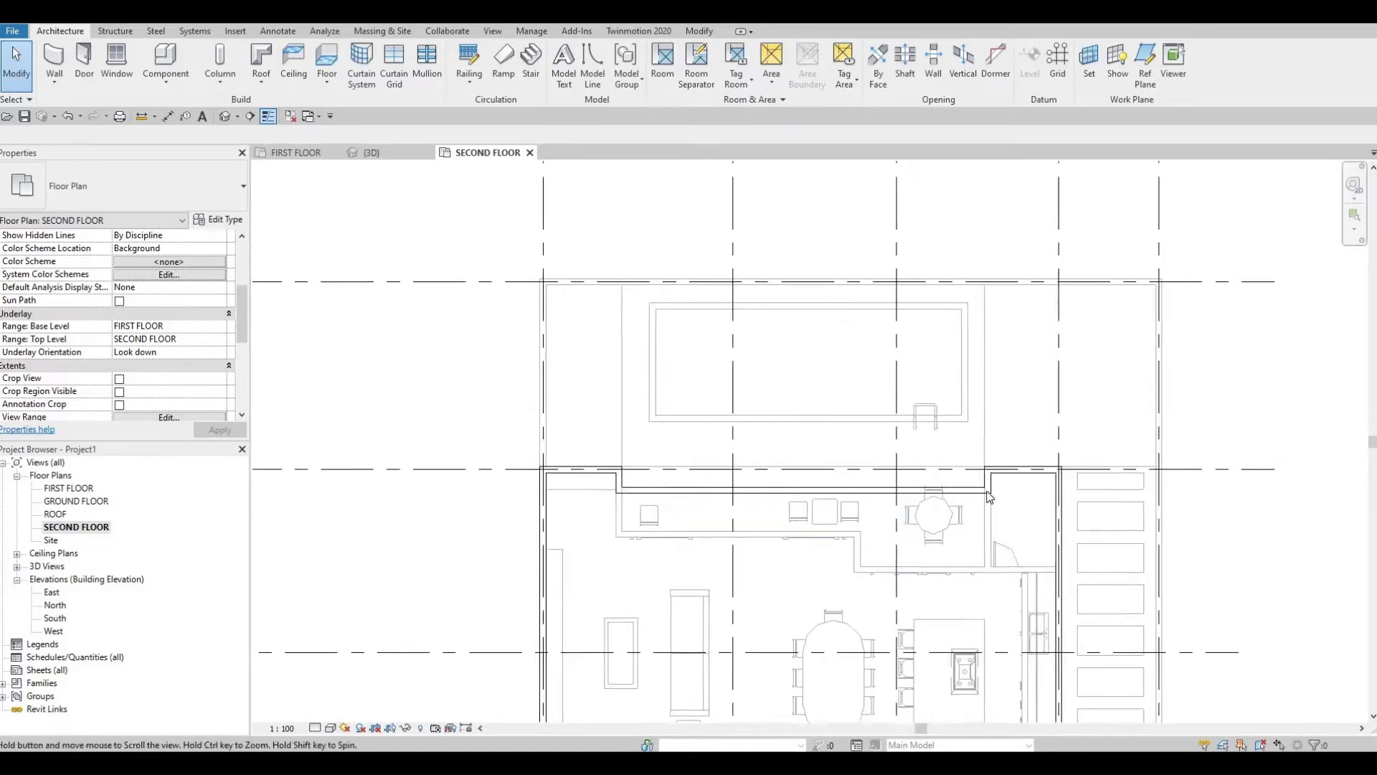
{"action": "scroll", "coordinate": [989, 488], "scroll_direction": "up", "scroll_amount": 1}
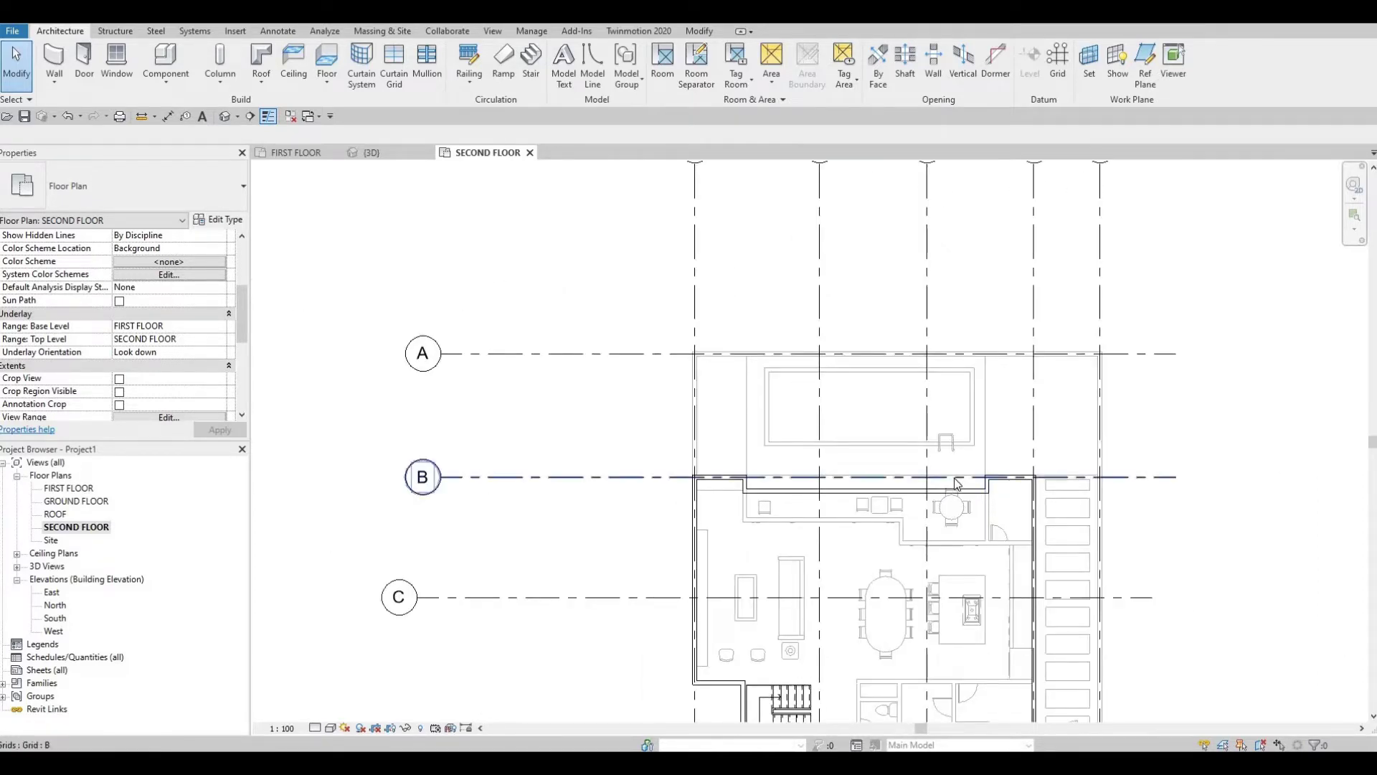
{"action": "scroll", "coordinate": [990, 483], "scroll_direction": "up", "scroll_amount": 1}
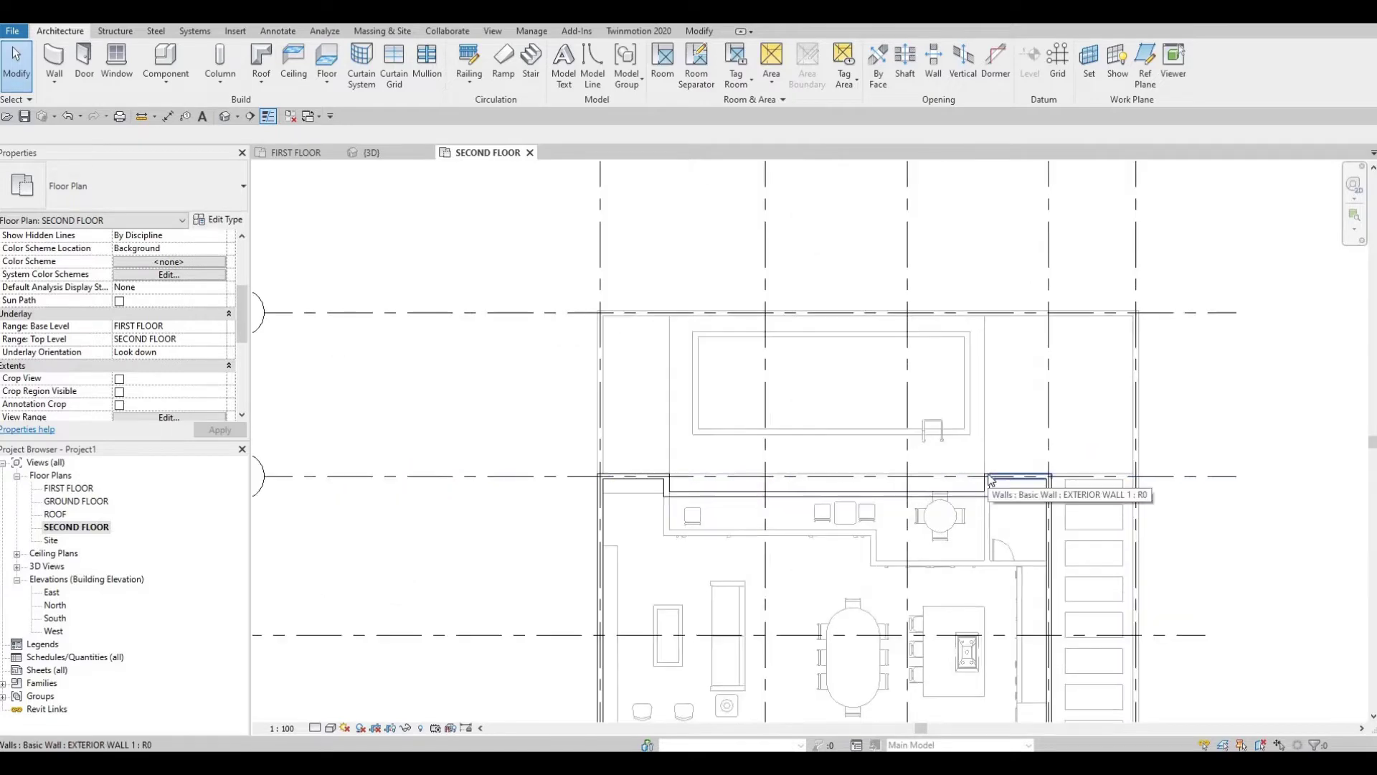
{"action": "scroll", "coordinate": [1005, 480], "scroll_direction": "down", "scroll_amount": 3}
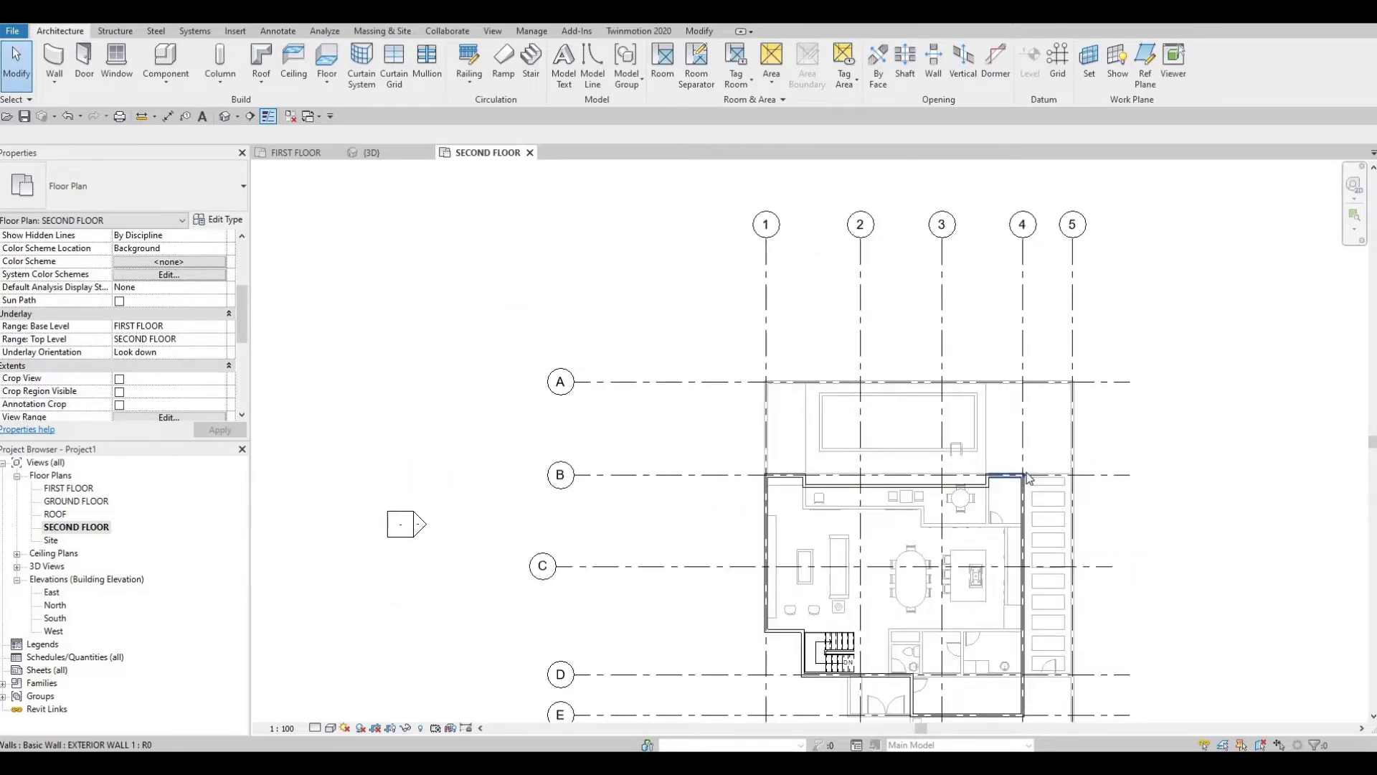
{"action": "scroll", "coordinate": [1051, 472], "scroll_direction": "up", "scroll_amount": 4}
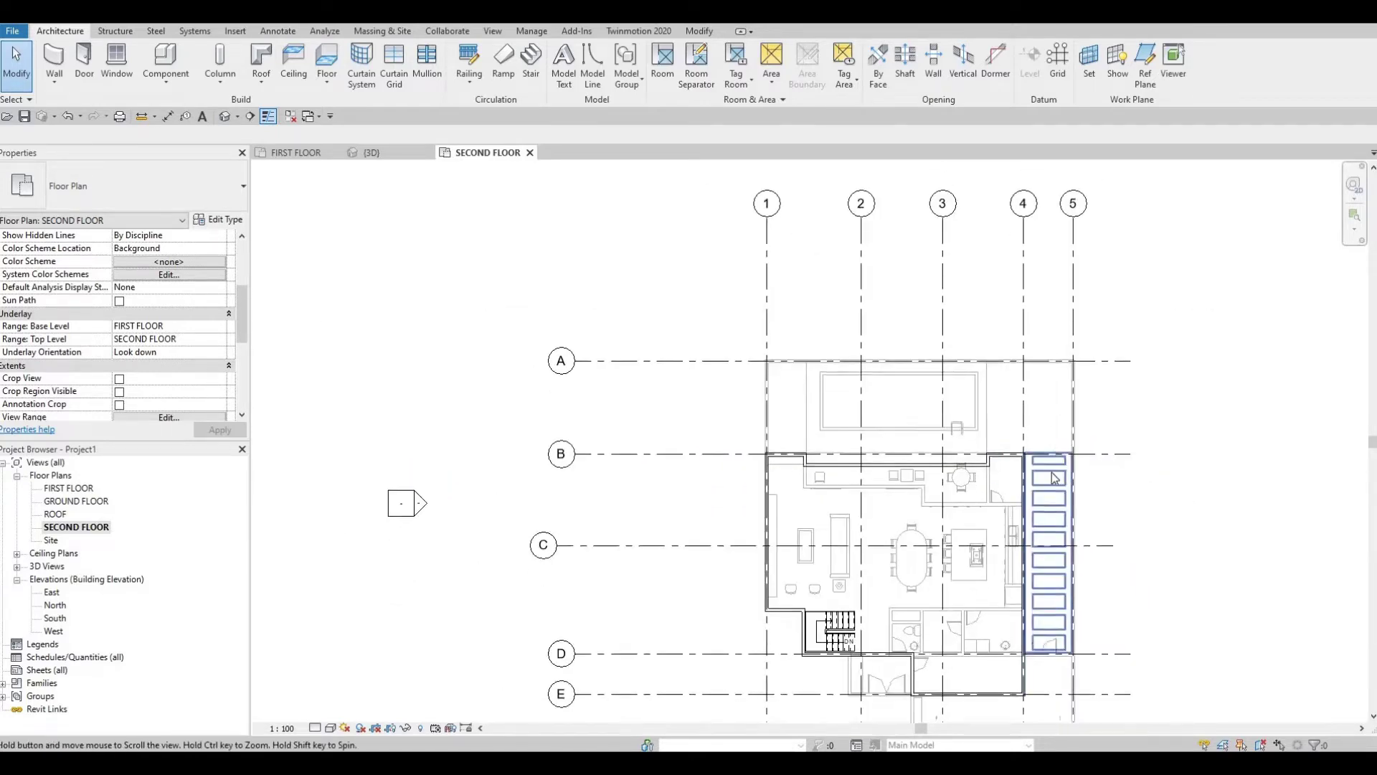
{"action": "scroll", "coordinate": [1048, 484], "scroll_direction": "up", "scroll_amount": 1}
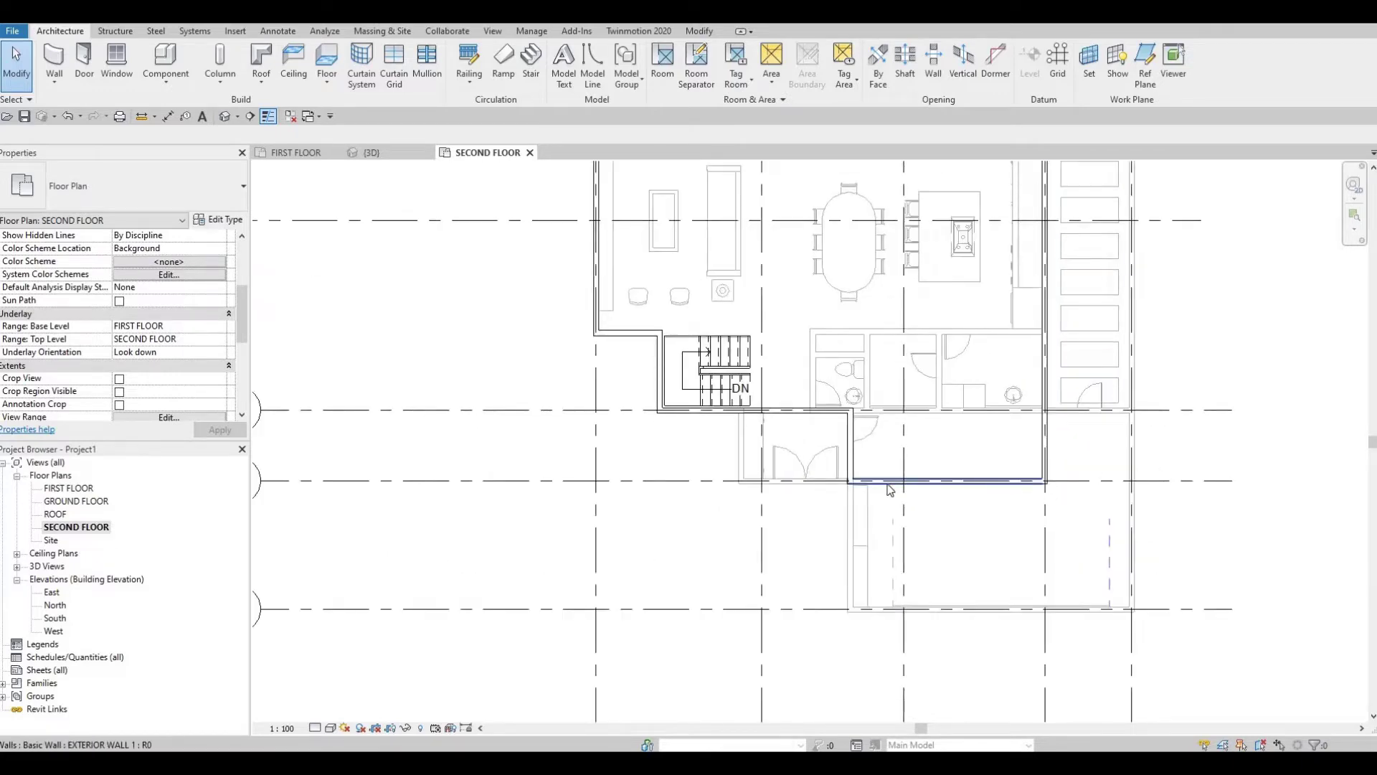
Step: Check the exterior wall segments around the entrance and stair on grids D and E, and the corner at grids 1 and B
{"action": "middle_click_drag", "start_coordinate": [847, 481], "coordinate": [1021, 489]}
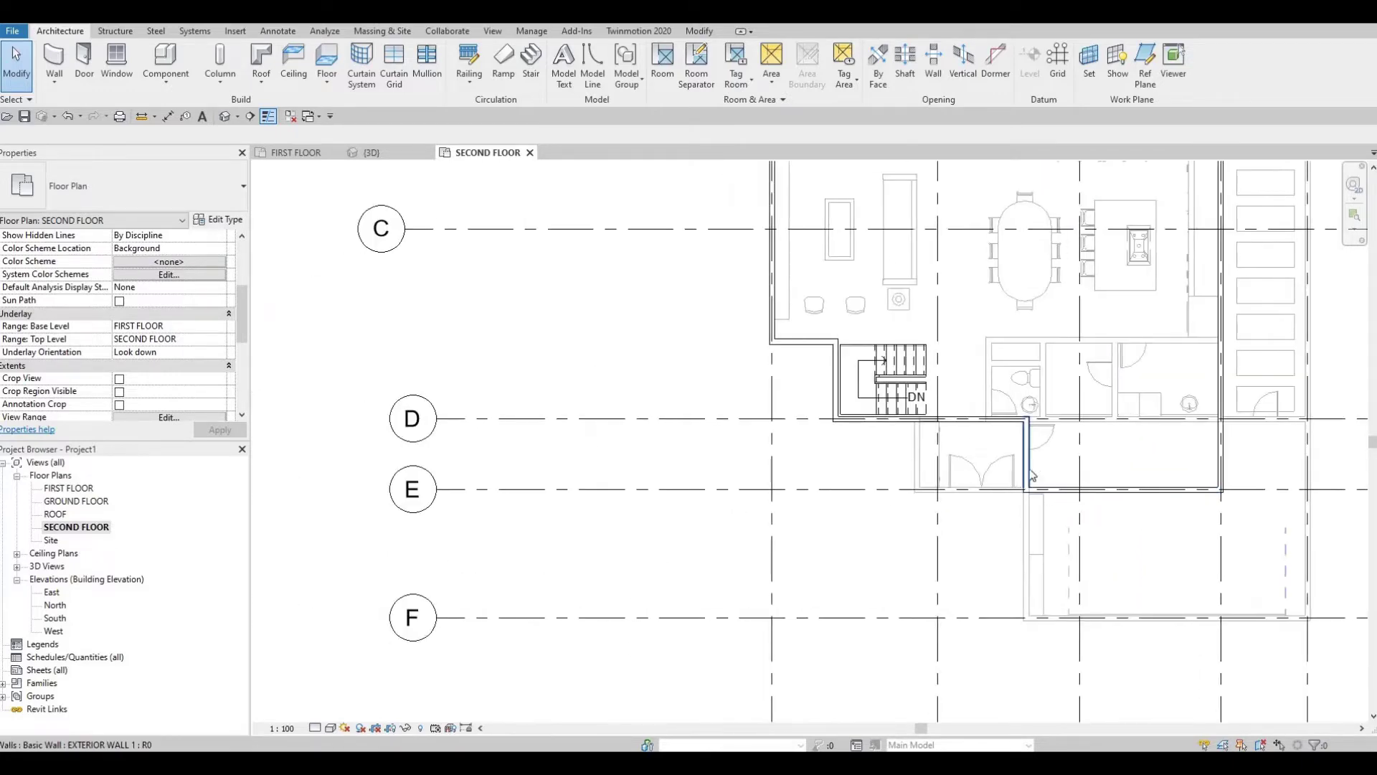
{"action": "scroll", "coordinate": [1028, 421], "scroll_direction": "up", "scroll_amount": 3}
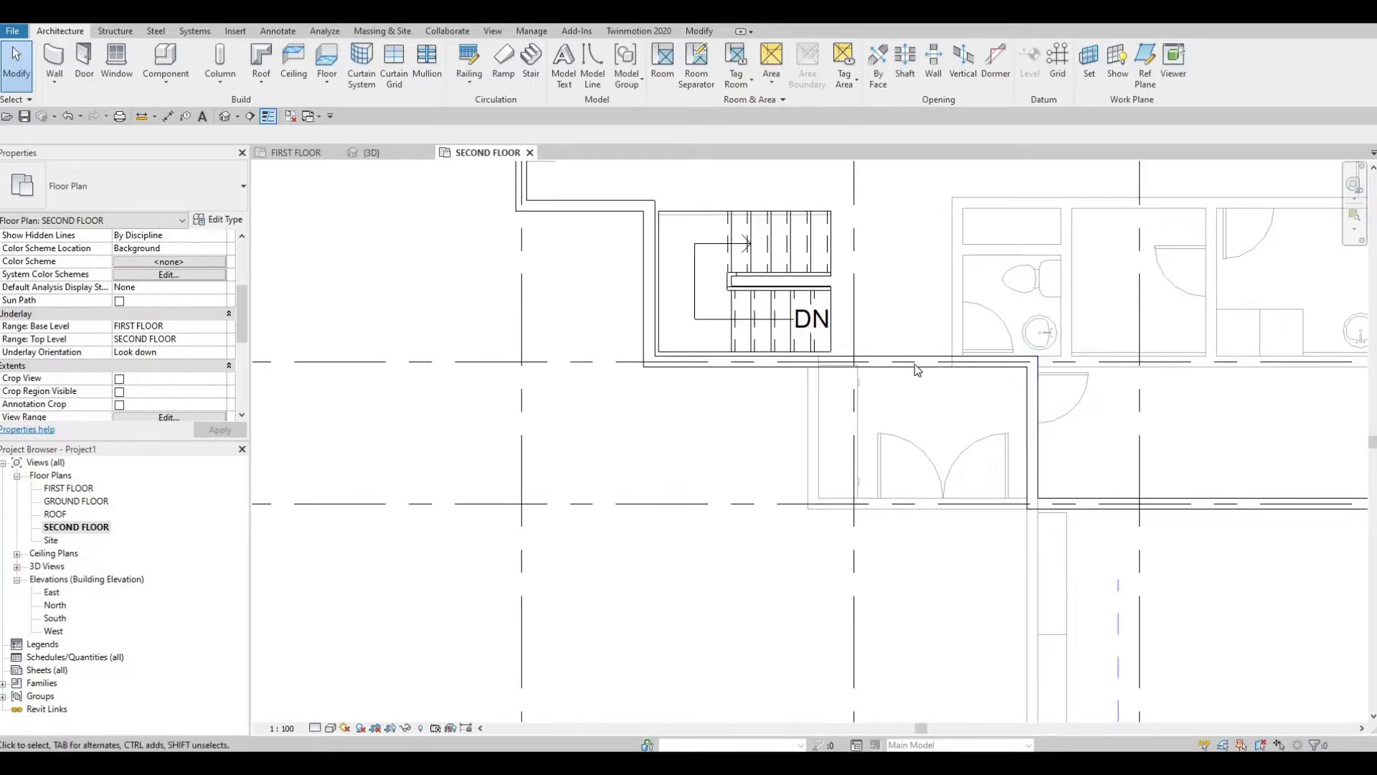
{"action": "middle_click_drag", "start_coordinate": [561, 213], "coordinate": [778, 452]}
{"action": "middle_click_drag", "start_coordinate": [781, 378], "coordinate": [812, 717]}
{"action": "scroll", "coordinate": [781, 390], "scroll_direction": "down", "scroll_amount": 1}
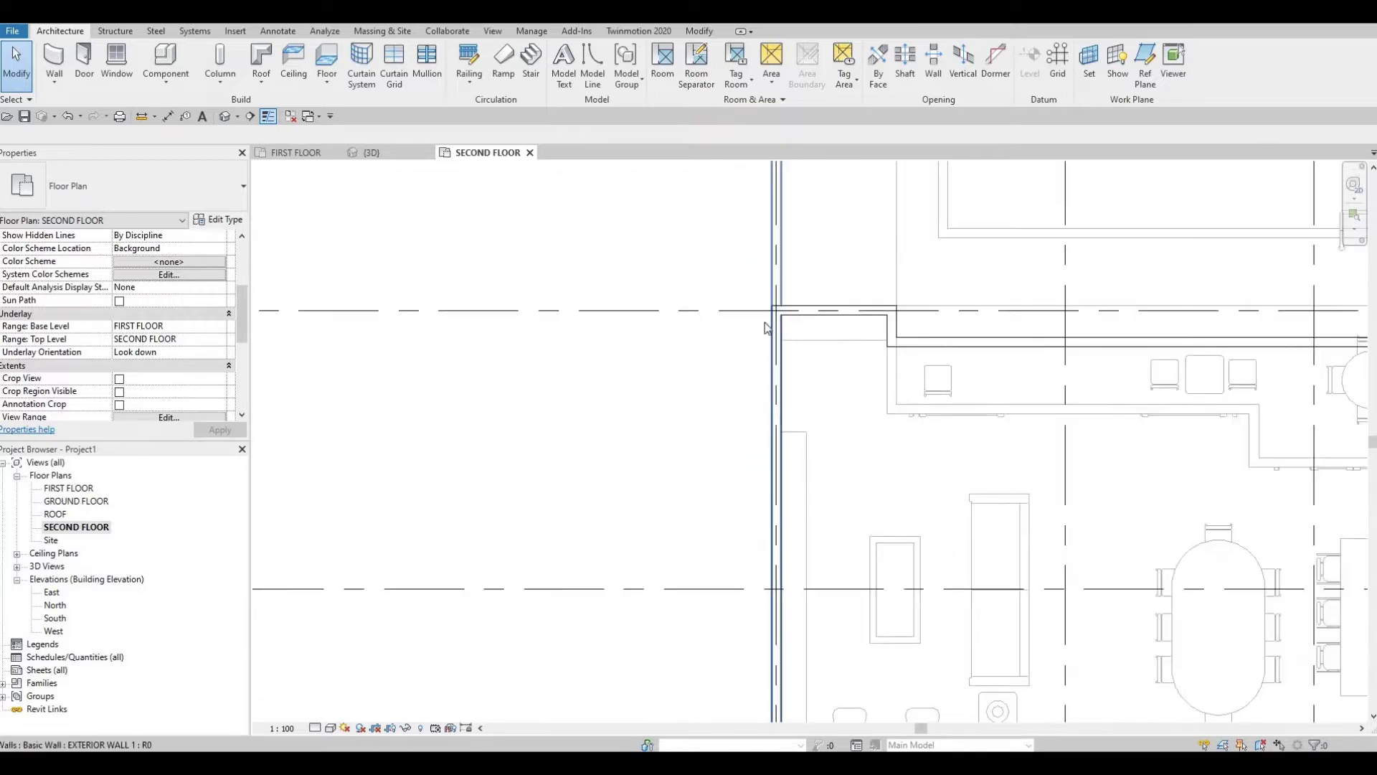
{"action": "scroll", "coordinate": [839, 316], "scroll_direction": "up", "scroll_amount": 3}
{"action": "scroll", "coordinate": [846, 329], "scroll_direction": "down", "scroll_amount": 2}
{"action": "scroll", "coordinate": [845, 329], "scroll_direction": "down", "scroll_amount": 5}
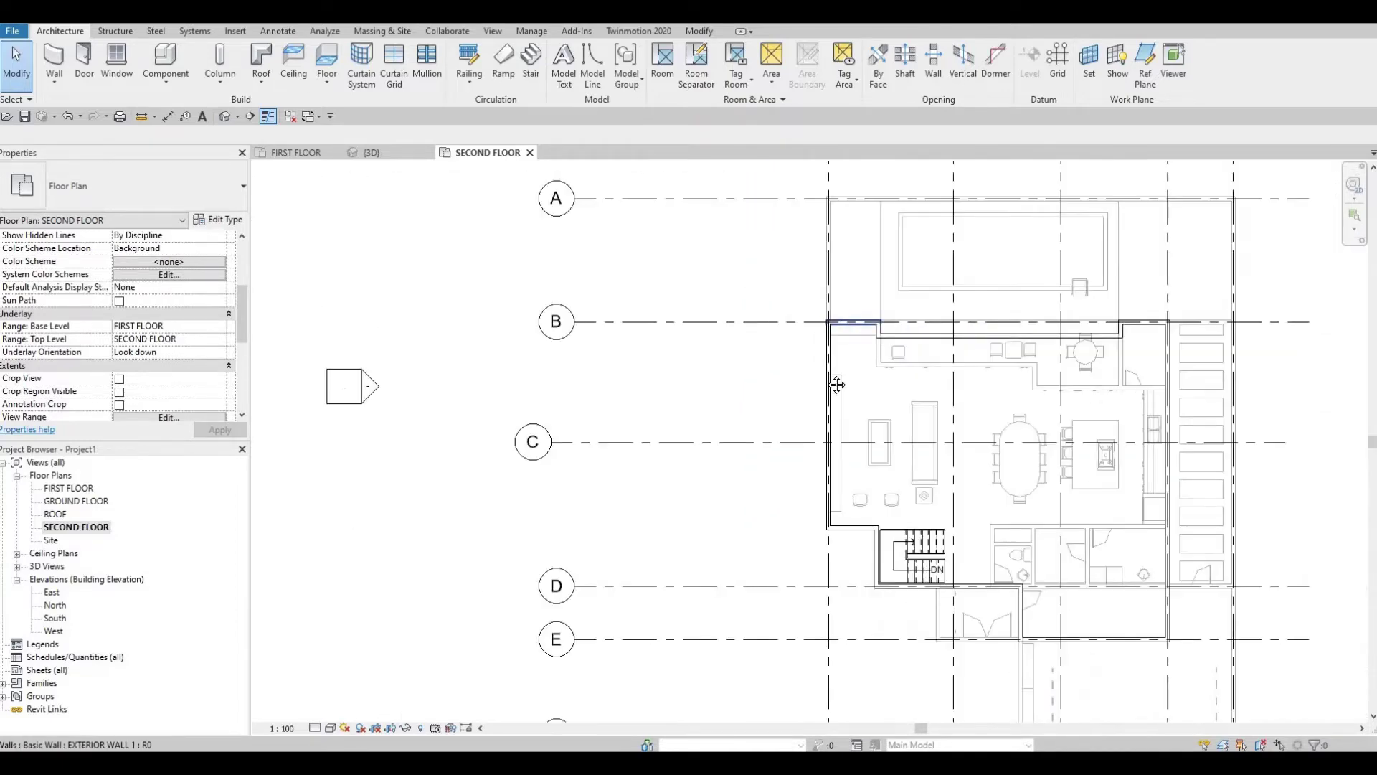
{"action": "key", "text": "Escape"}
{"action": "key", "text": "Escape"}
{"action": "scroll", "coordinate": [839, 393], "scroll_direction": "up", "scroll_amount": 1}
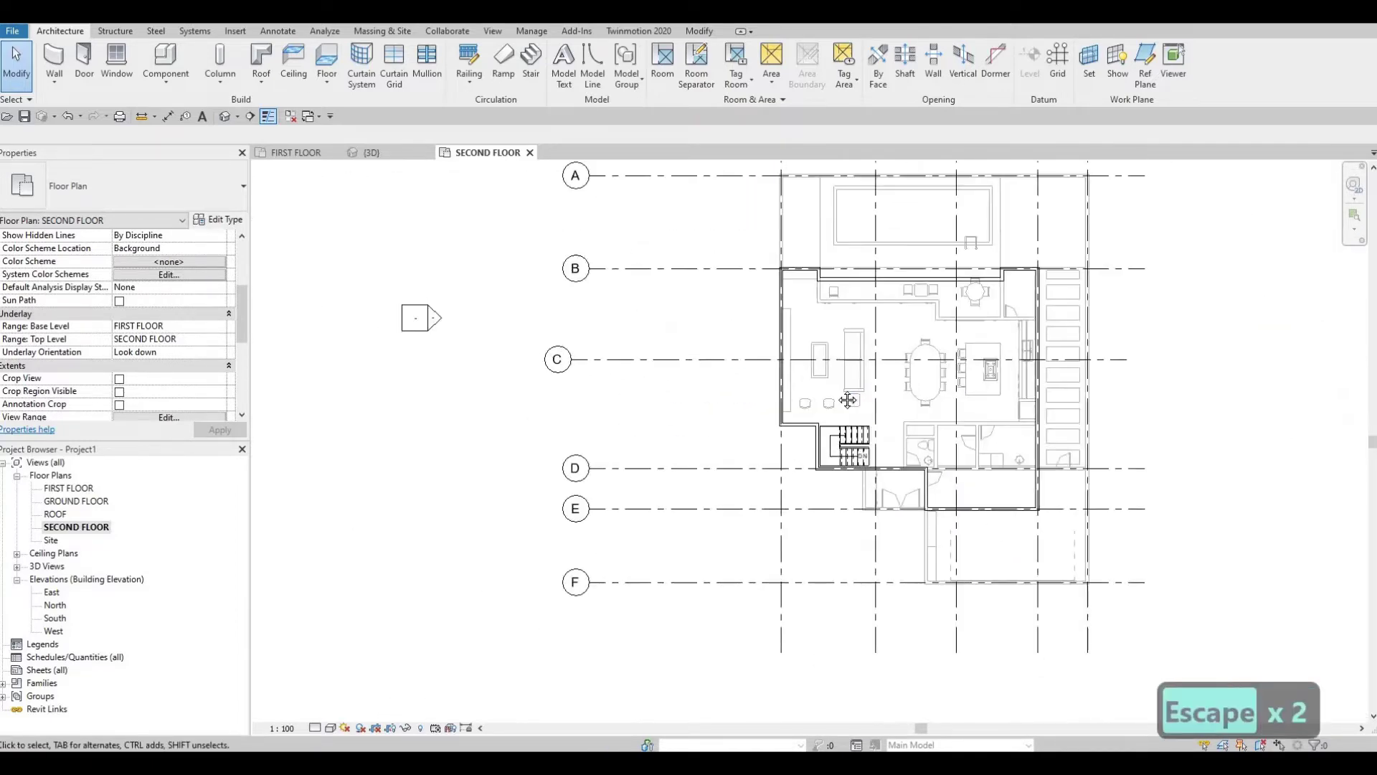
{"action": "middle_click_drag", "start_coordinate": [832, 394], "coordinate": [714, 349]}
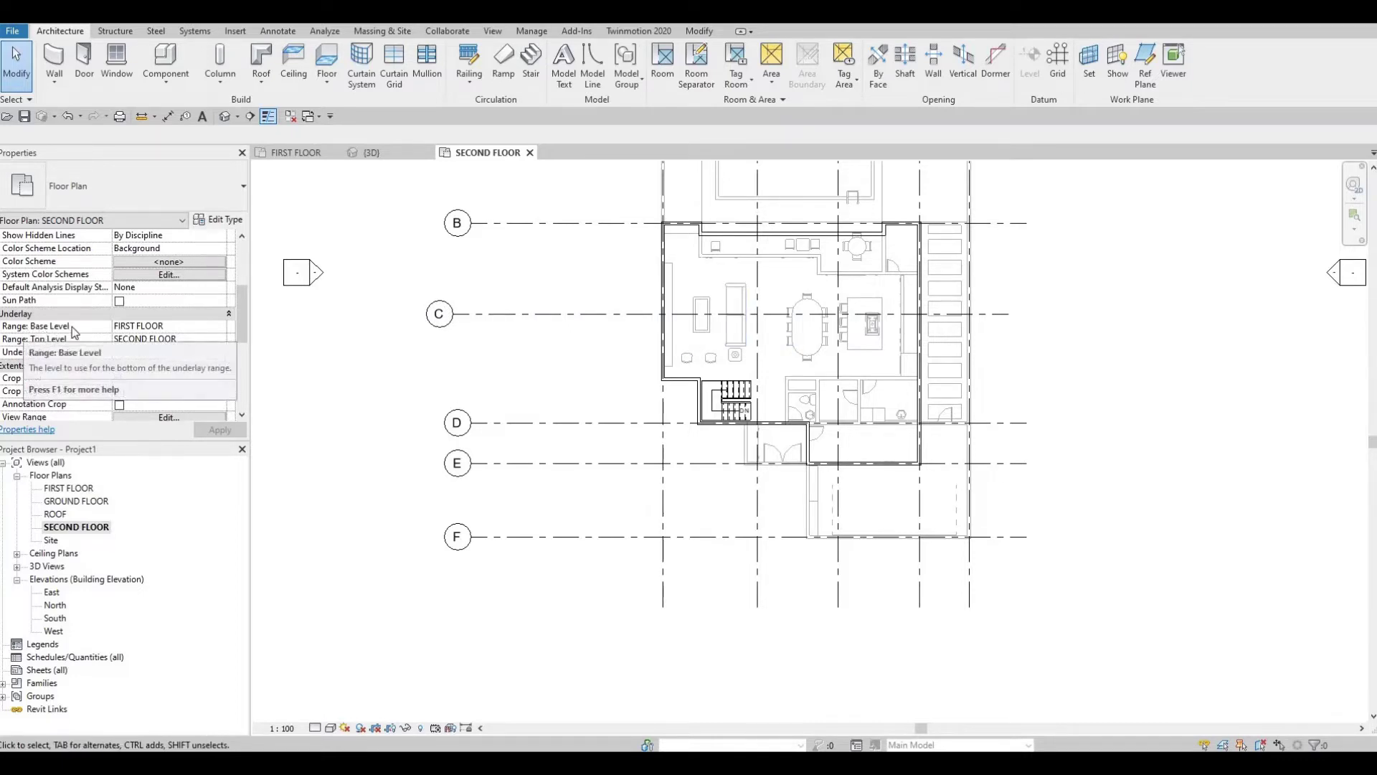
Step: Select the underlaid toilet in the first-floor bathroom to inspect it, and clear the selection
{"action": "scroll", "coordinate": [804, 399], "scroll_direction": "up", "scroll_amount": 5}
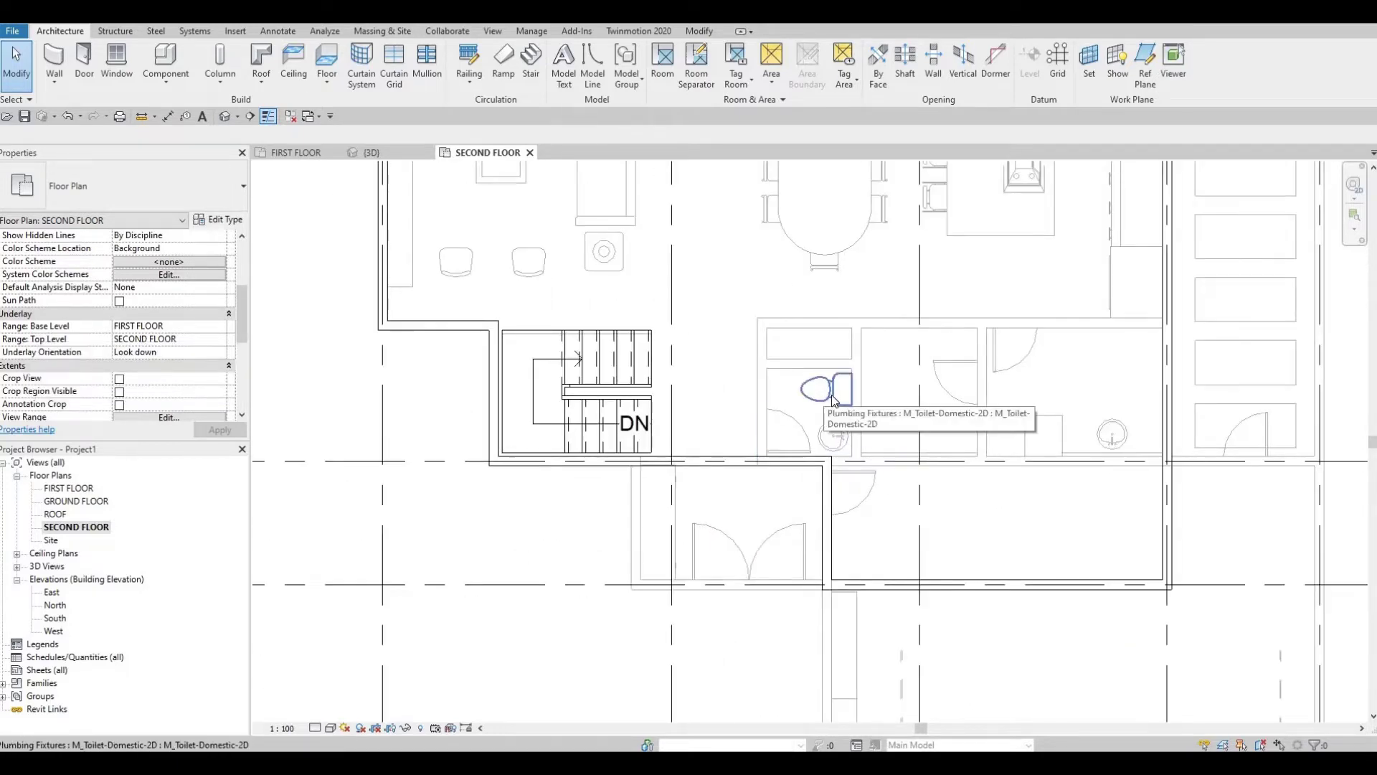
{"action": "left_click", "coordinate": [834, 401]}
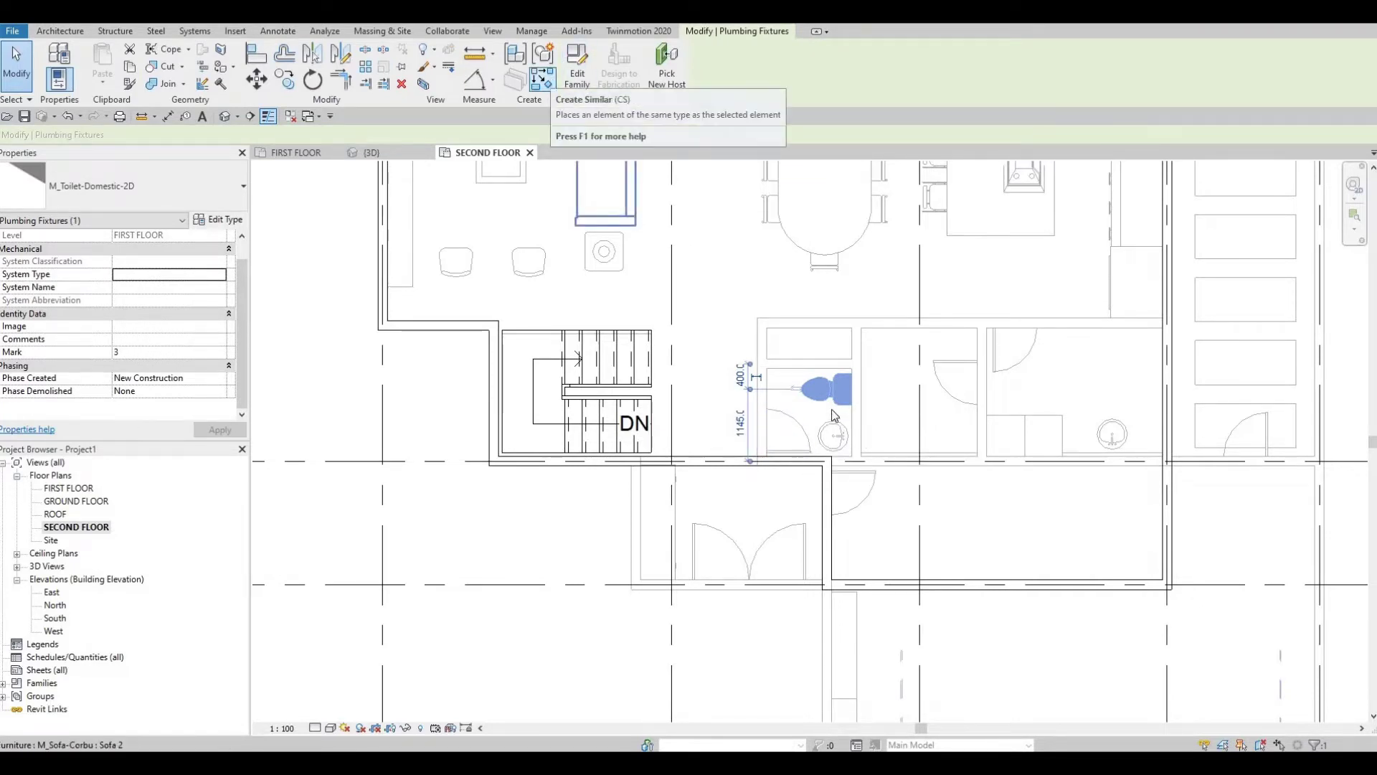
{"action": "key", "text": "Escape"}
{"action": "key", "text": "Escape"}
{"action": "middle_click_drag", "start_coordinate": [834, 400], "coordinate": [999, 411]}
{"action": "scroll", "coordinate": [999, 411], "scroll_direction": "down", "scroll_amount": 1}
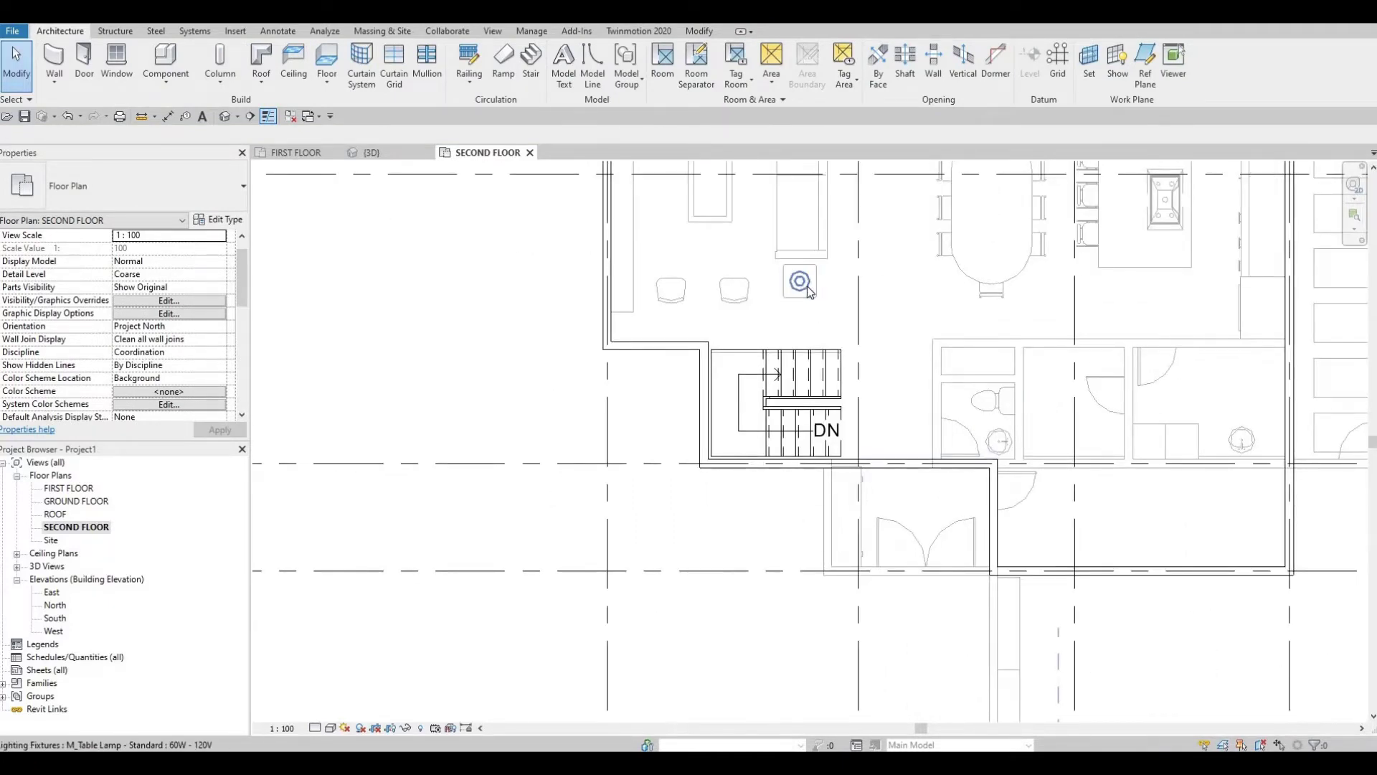
{"action": "scroll", "coordinate": [948, 436], "scroll_direction": "down", "scroll_amount": 1}
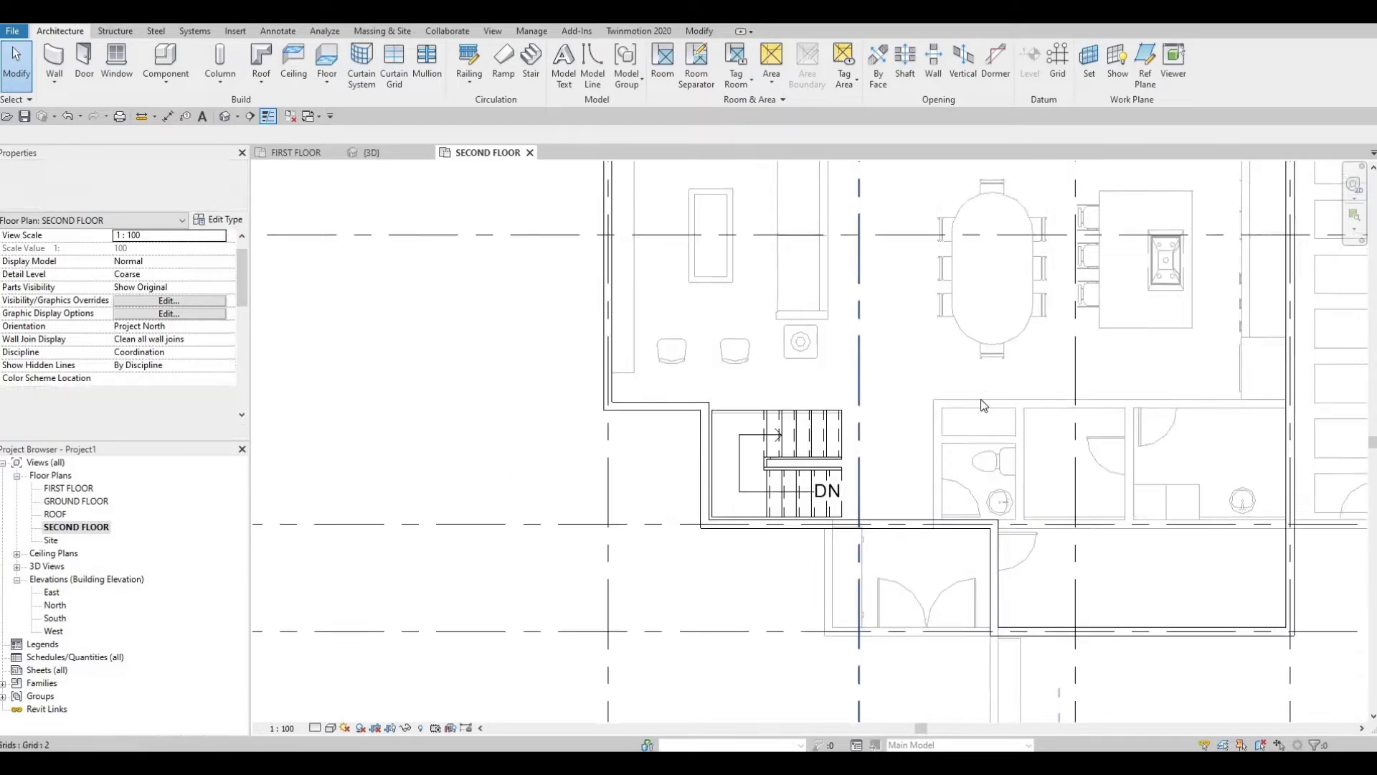
Step: Turn off the second-floor plan's underlay by setting its Range: Base Level to None
{"action": "middle_click_drag", "start_coordinate": [906, 313], "coordinate": [896, 366]}
{"action": "scroll", "coordinate": [927, 331], "scroll_direction": "down", "scroll_amount": 1}
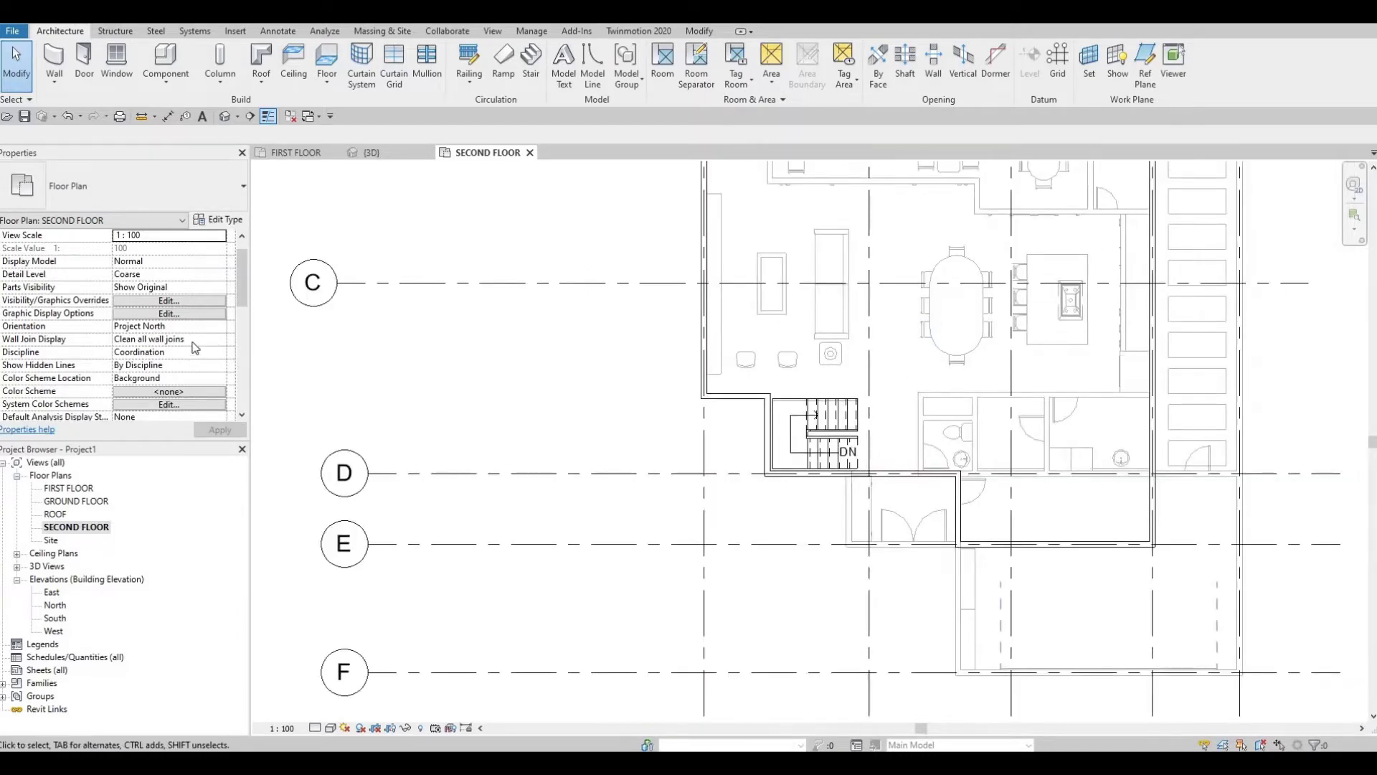
{"action": "scroll", "coordinate": [208, 308], "scroll_direction": "down", "scroll_amount": 3}
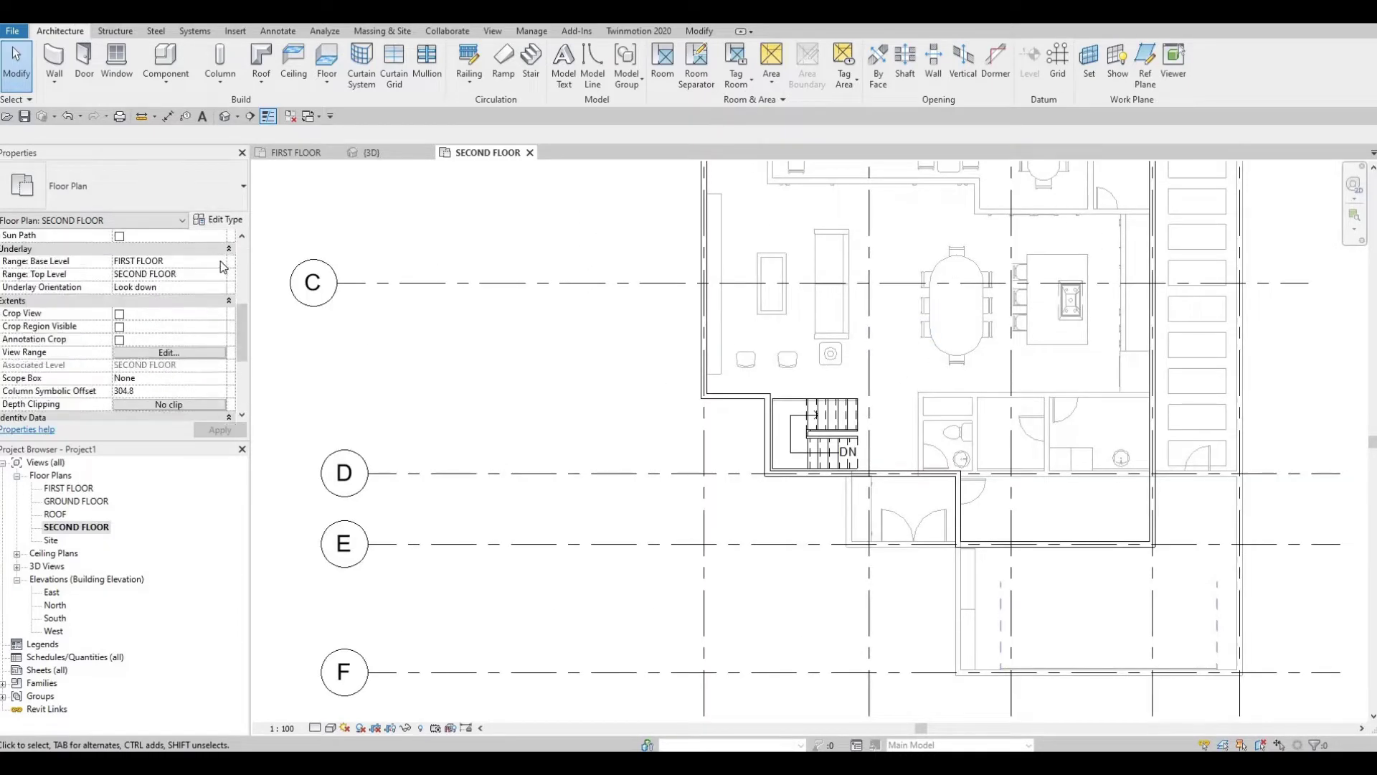
{"action": "left_click", "coordinate": [220, 261]}
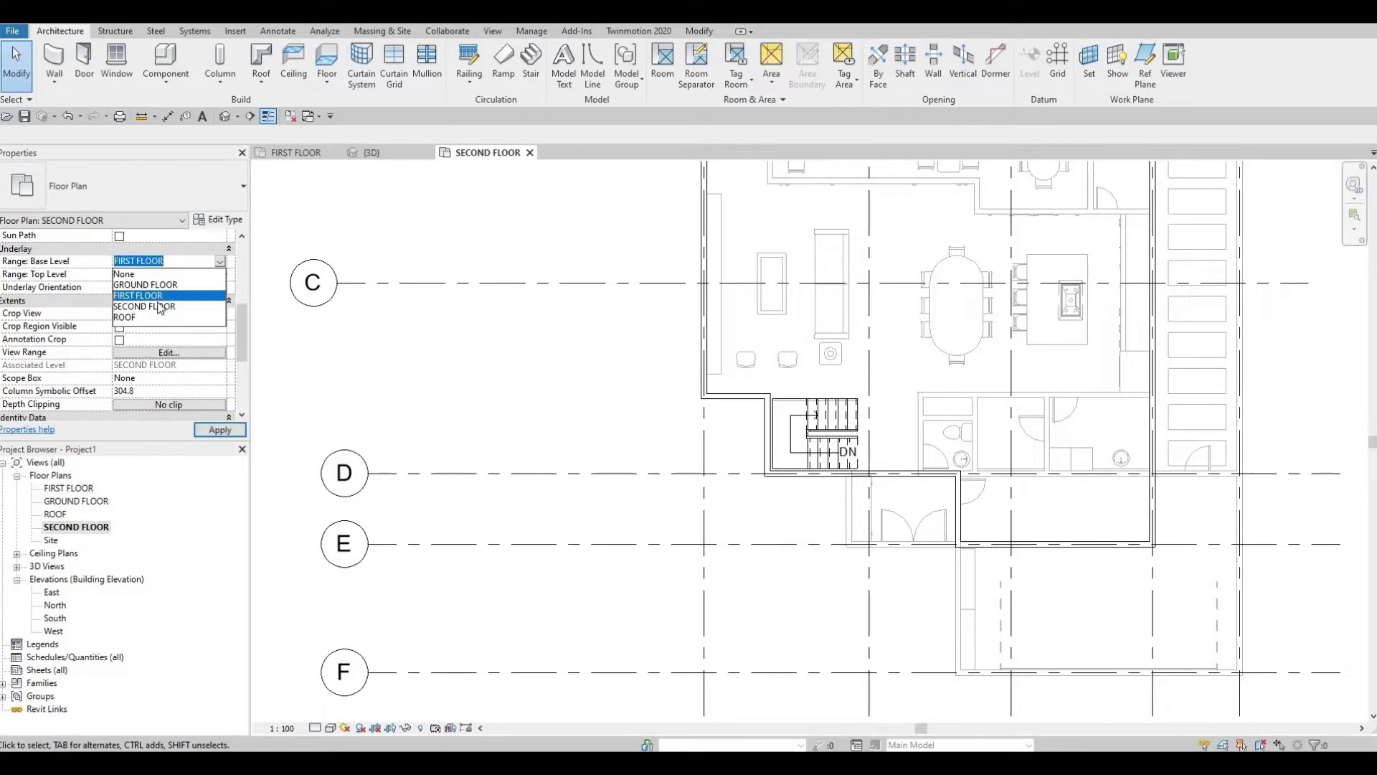
{"action": "left_click", "coordinate": [159, 305]}
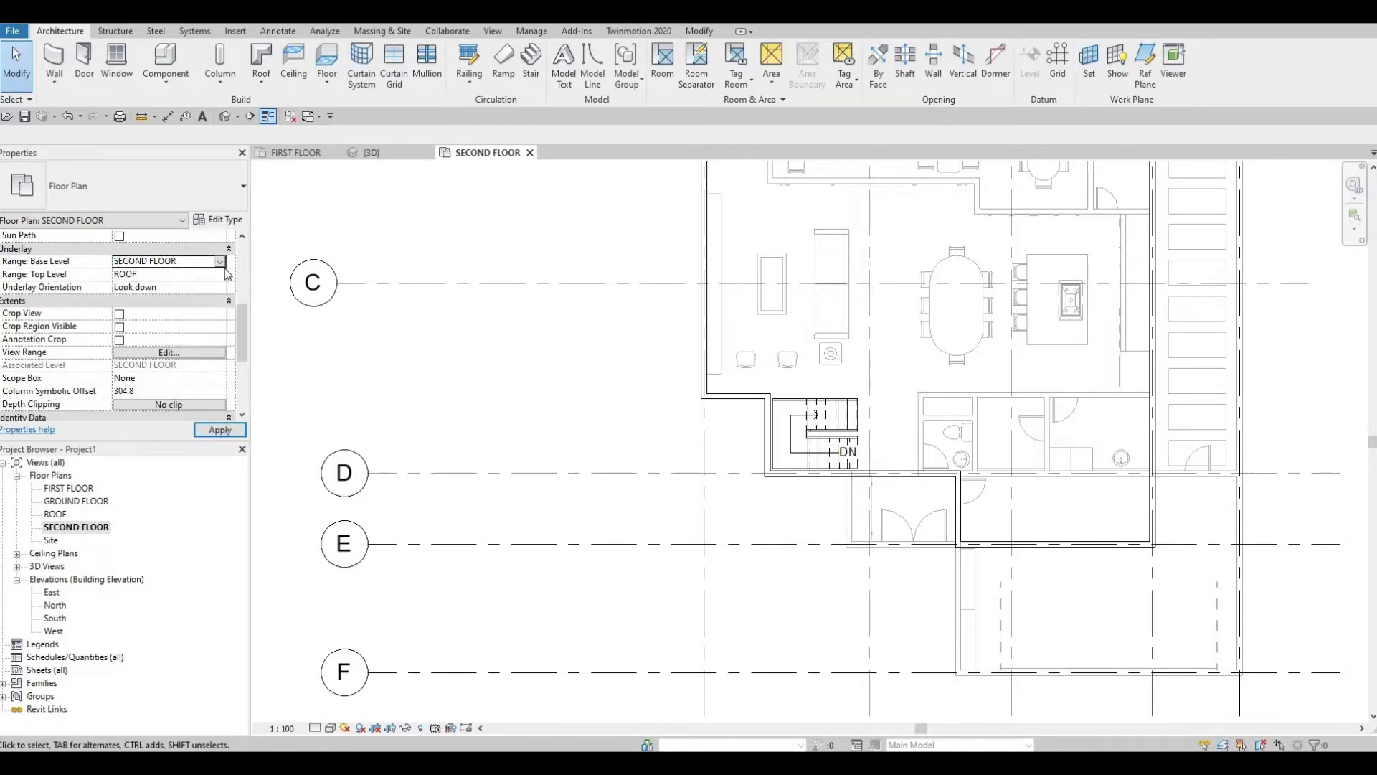
{"action": "left_click", "coordinate": [162, 265]}
{"action": "left_click", "coordinate": [215, 430]}
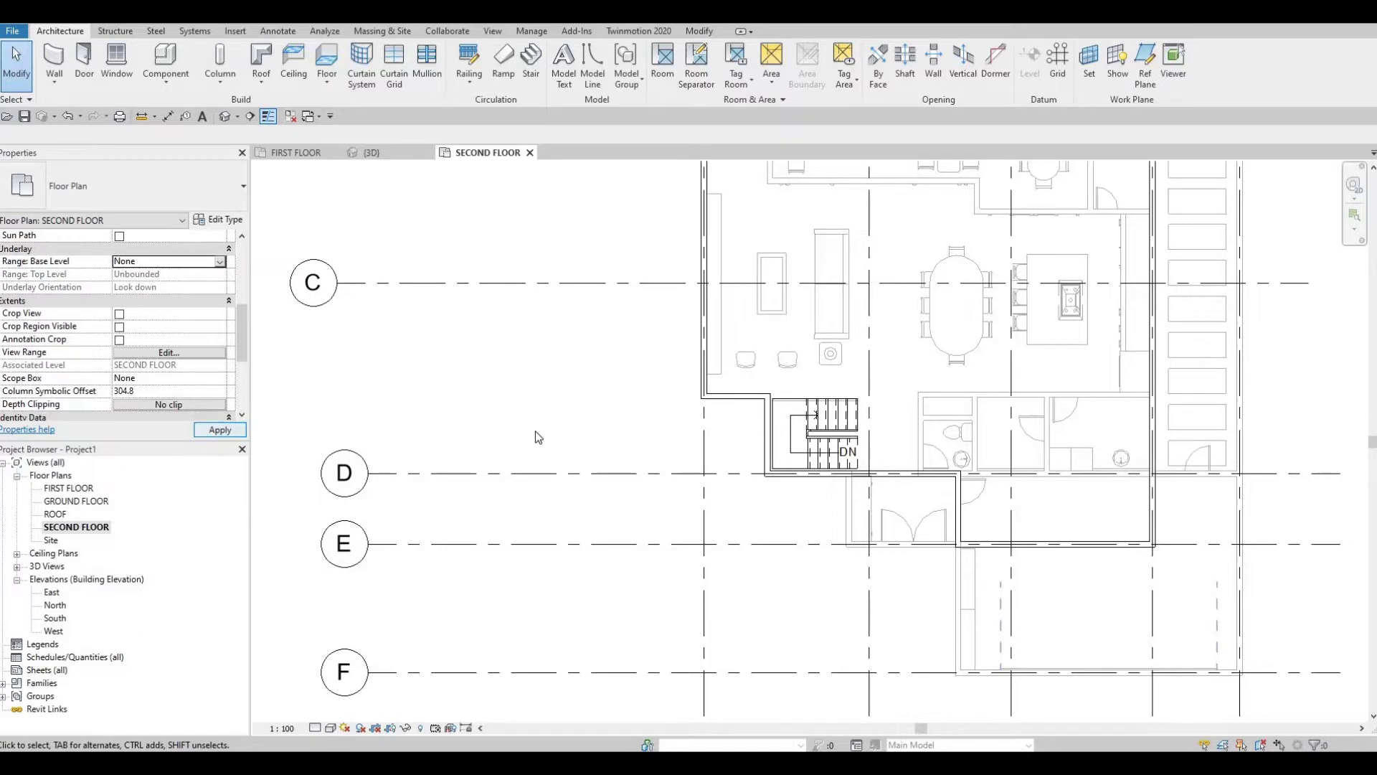
{"action": "scroll", "coordinate": [658, 466], "scroll_direction": "down", "scroll_amount": 2}
{"action": "key", "text": "Escape"}
{"action": "middle_click_drag", "start_coordinate": [669, 406], "coordinate": [697, 335]}
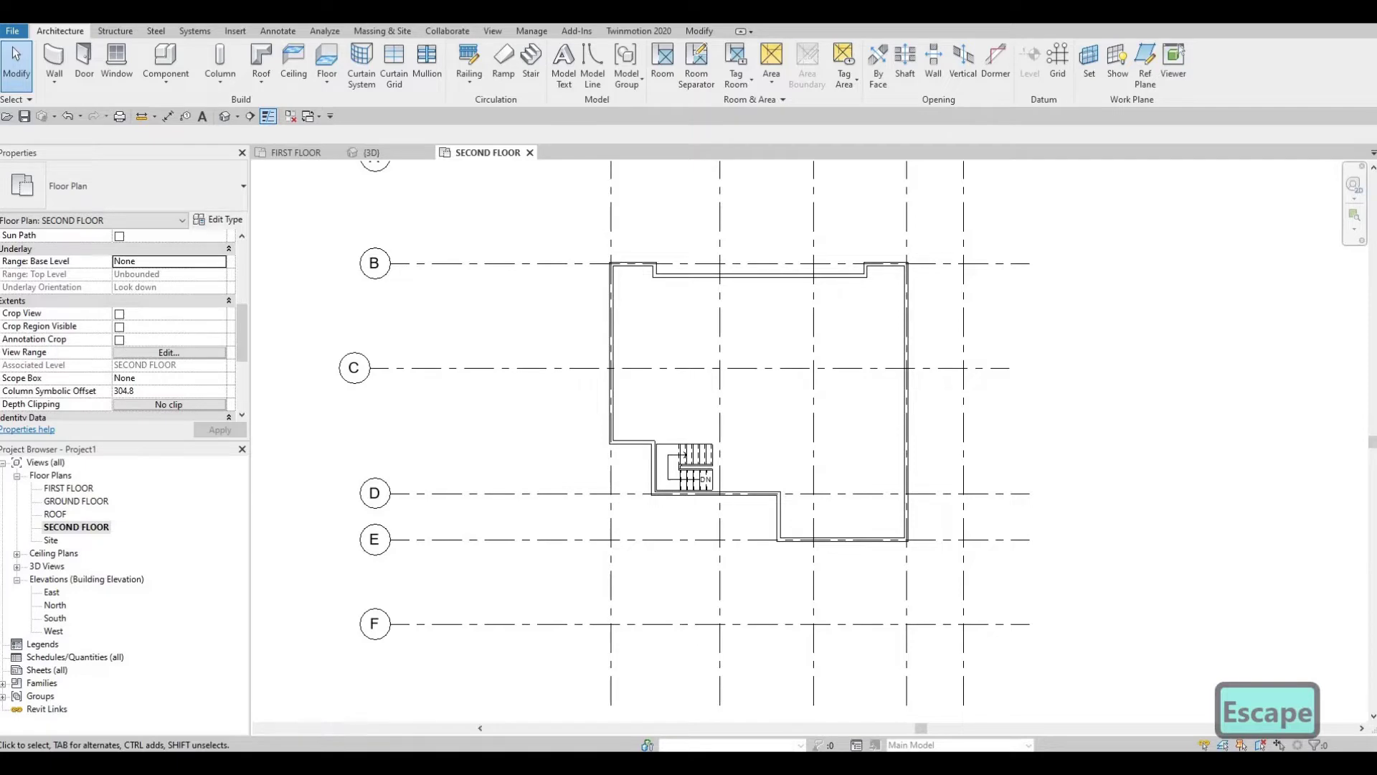
Step: Draw INTERIOR WALL 1 from the recessed exterior wall along grid 2 to grid C, continuing along grid C to the exterior wall on grid 1
{"action": "scroll", "coordinate": [757, 406], "scroll_direction": "down", "scroll_amount": 1}
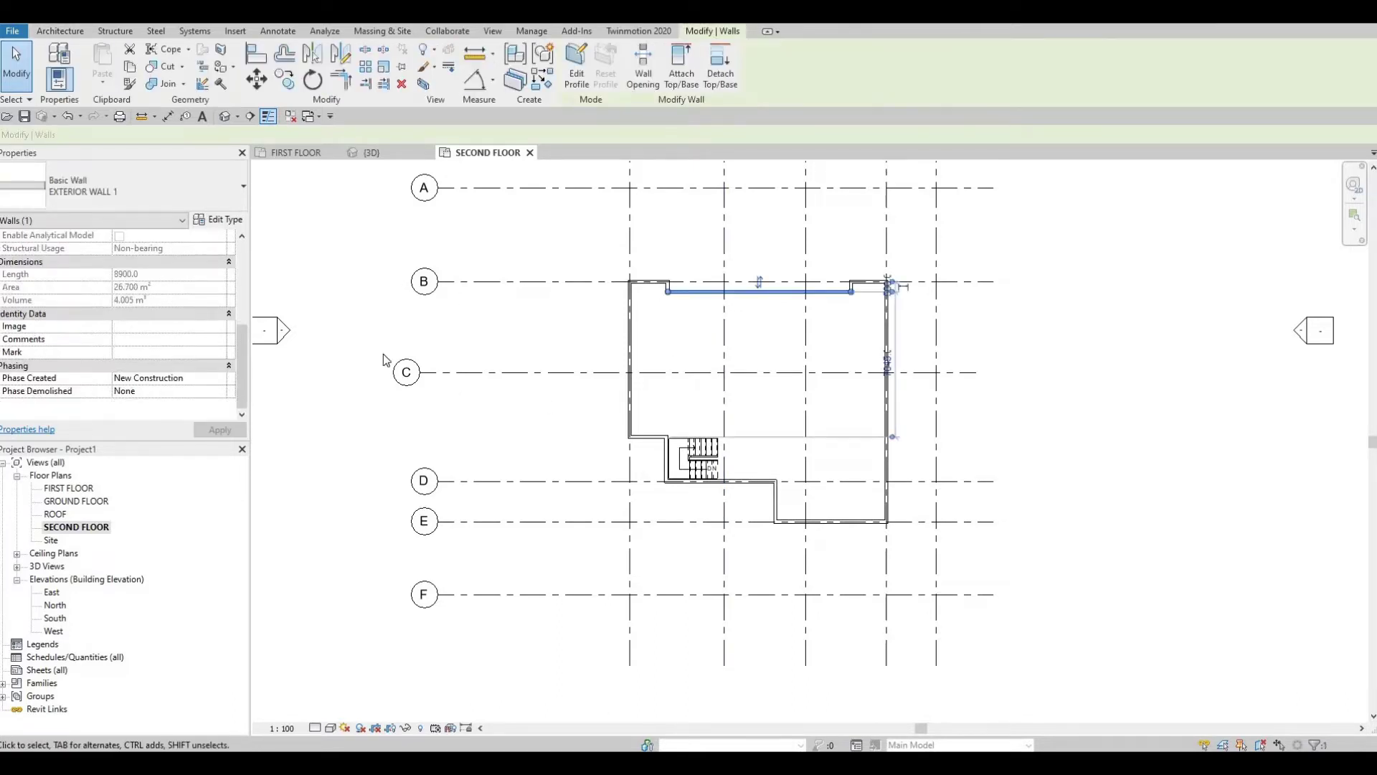
{"action": "key", "text": "w"}
{"action": "key", "text": "a"}
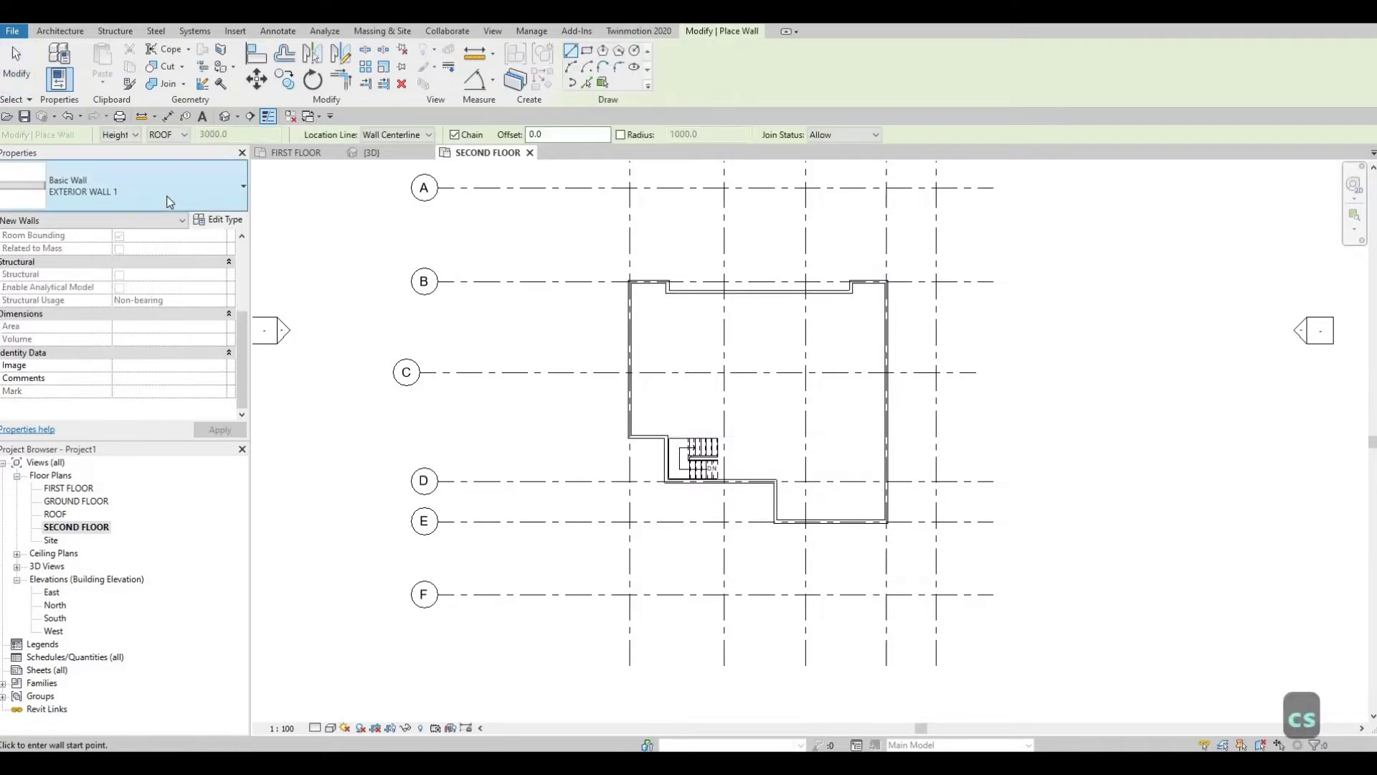
{"action": "left_click", "coordinate": [138, 187]}
{"action": "scroll", "coordinate": [138, 447], "scroll_direction": "down", "scroll_amount": 6}
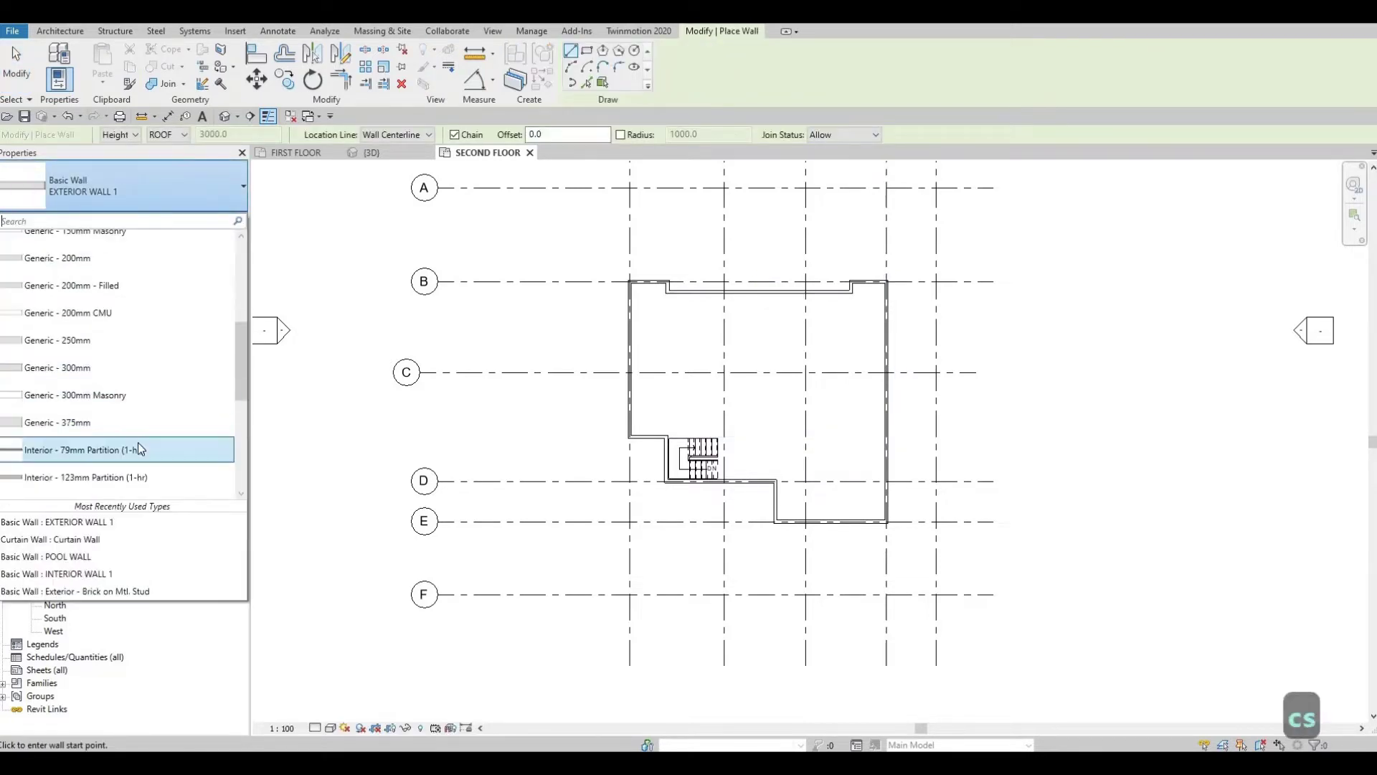
{"action": "left_click", "coordinate": [134, 312]}
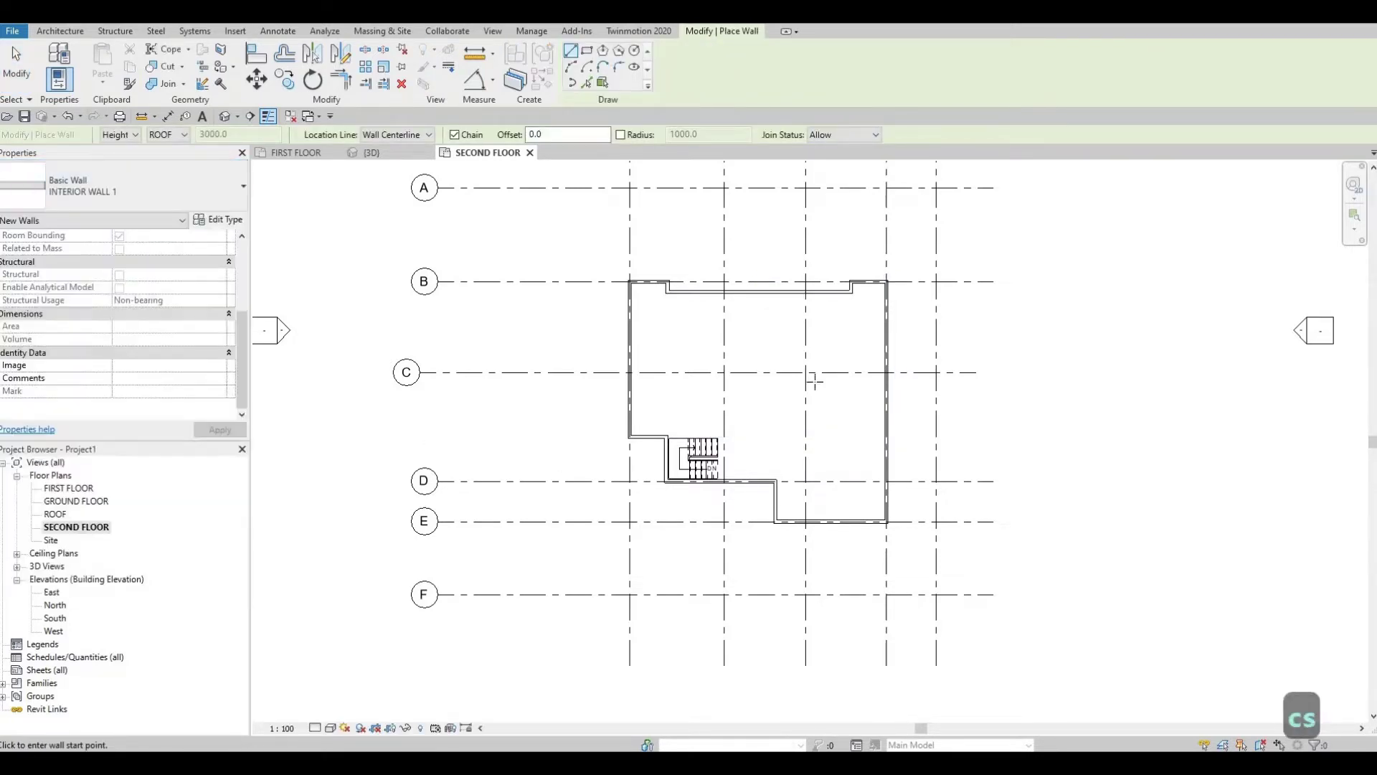
{"action": "scroll", "coordinate": [780, 505], "scroll_direction": "up", "scroll_amount": 2}
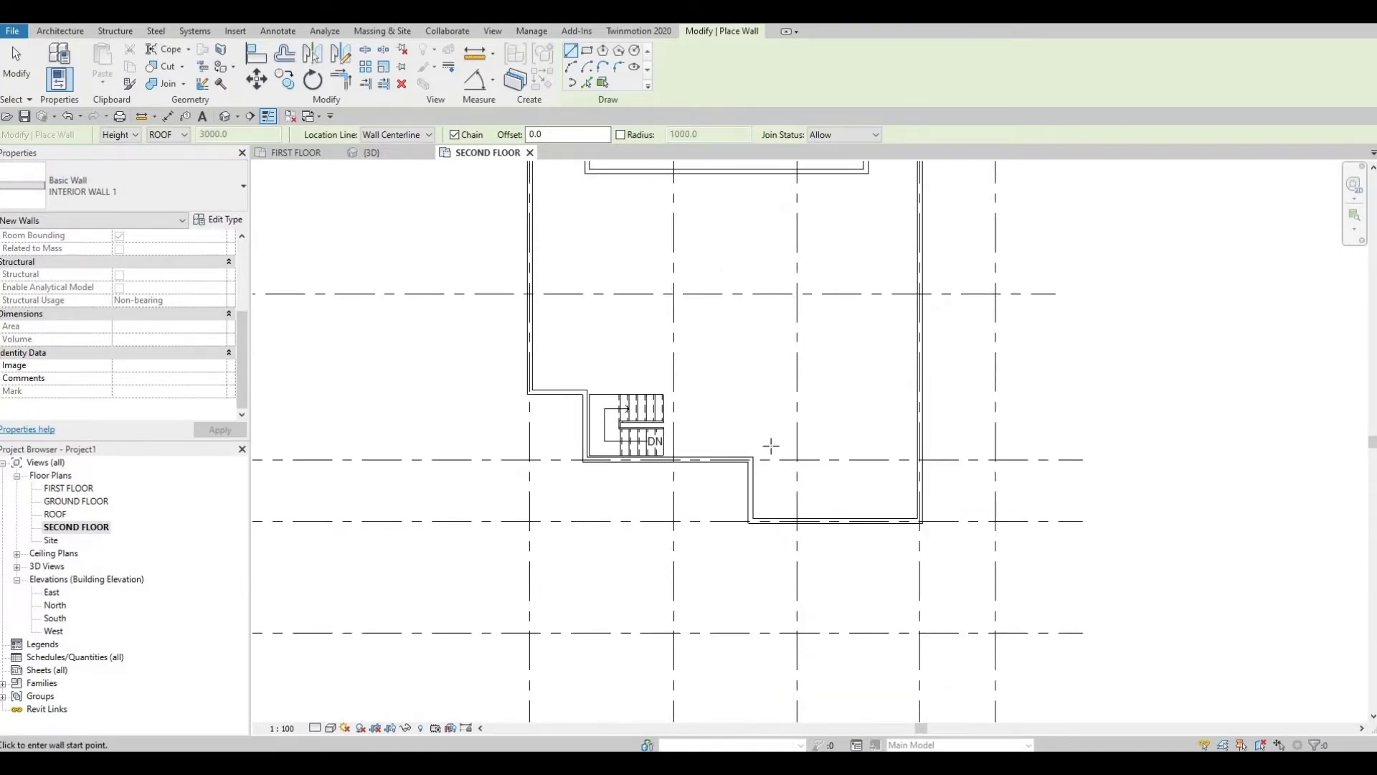
{"action": "middle_click_drag", "start_coordinate": [710, 308], "coordinate": [734, 393]}
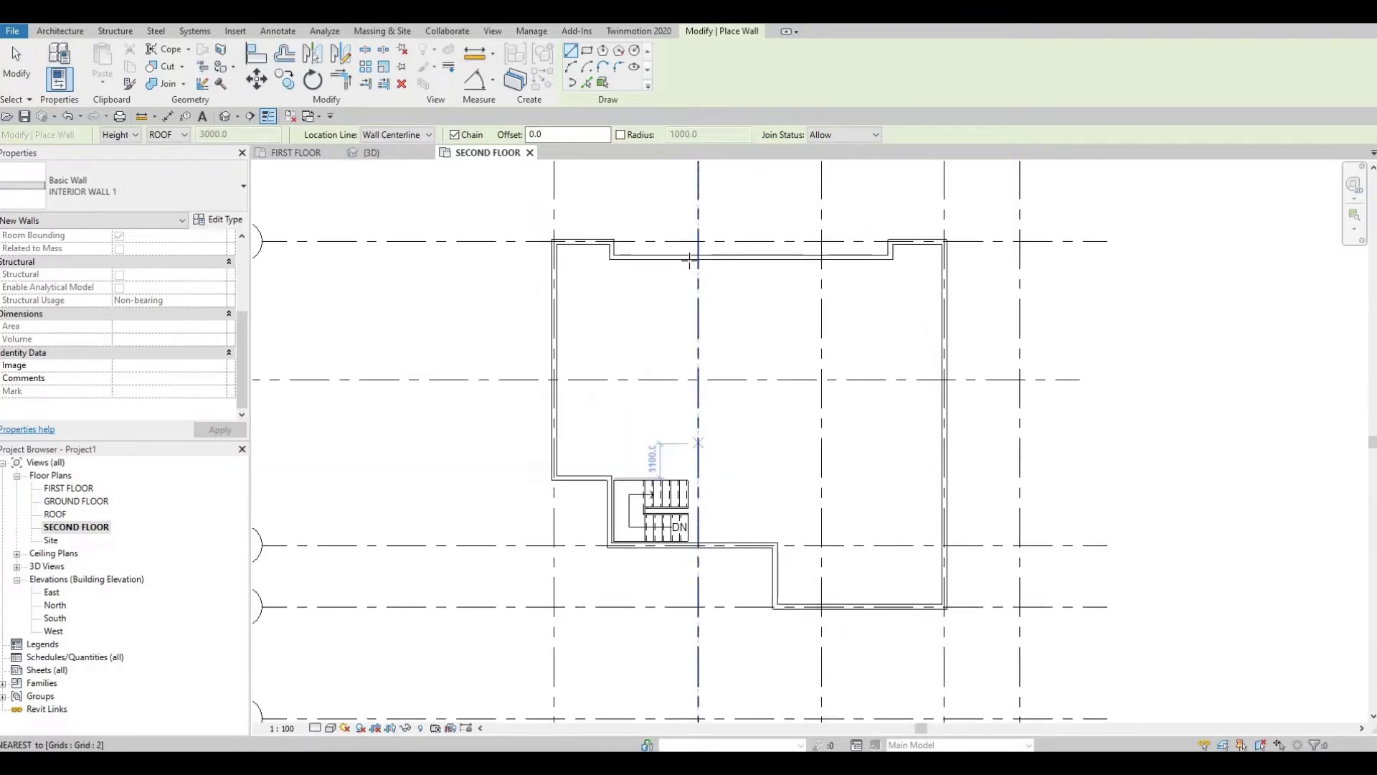
{"action": "left_click", "coordinate": [697, 256]}
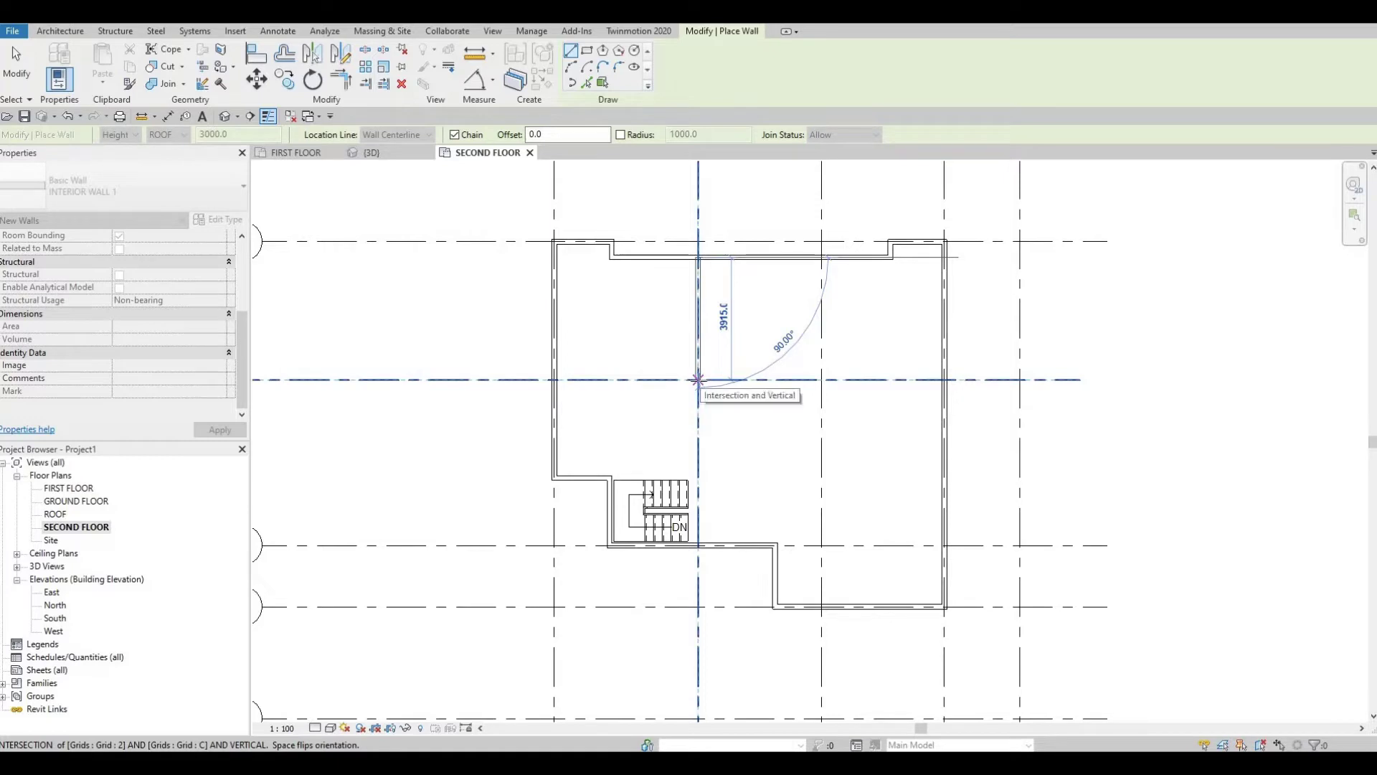
{"action": "left_click", "coordinate": [698, 380]}
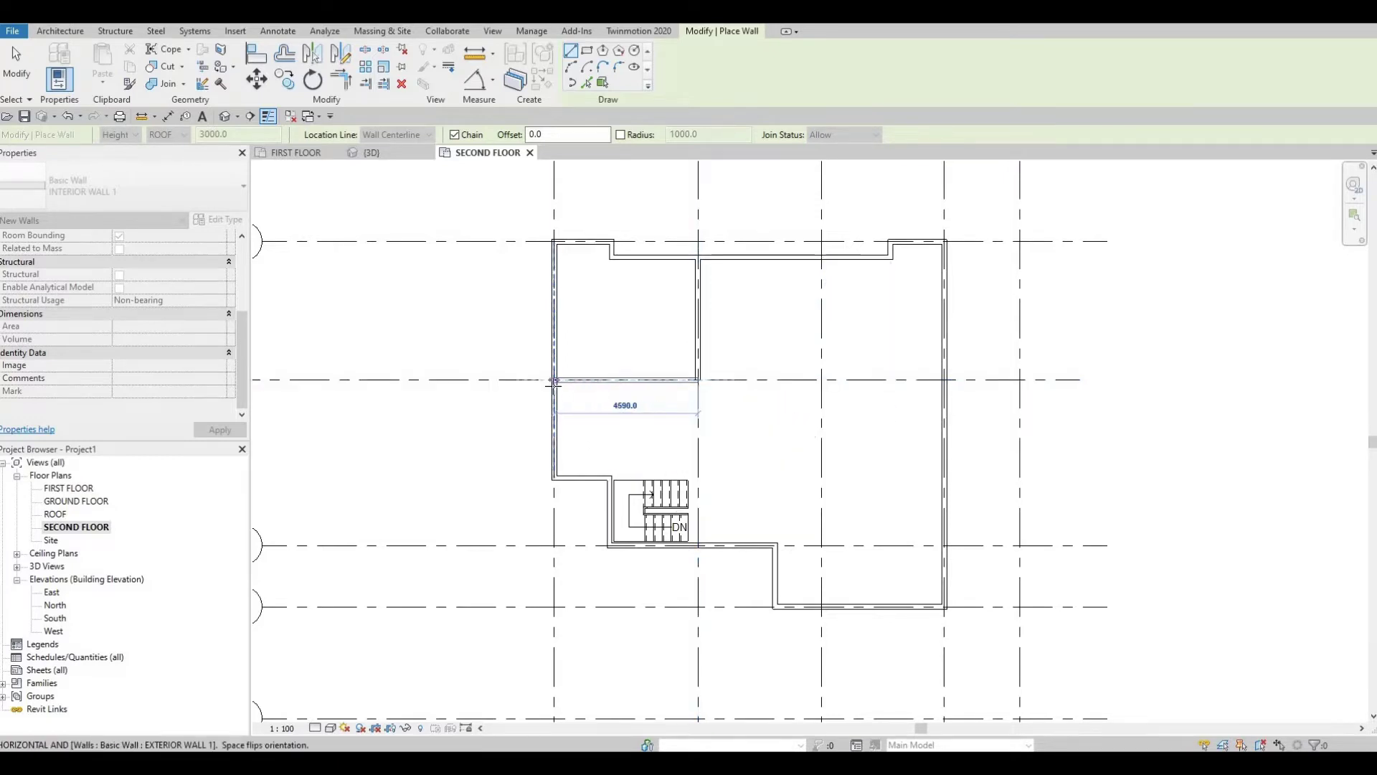
{"action": "left_click", "coordinate": [553, 381]}
{"action": "key", "text": "Escape"}
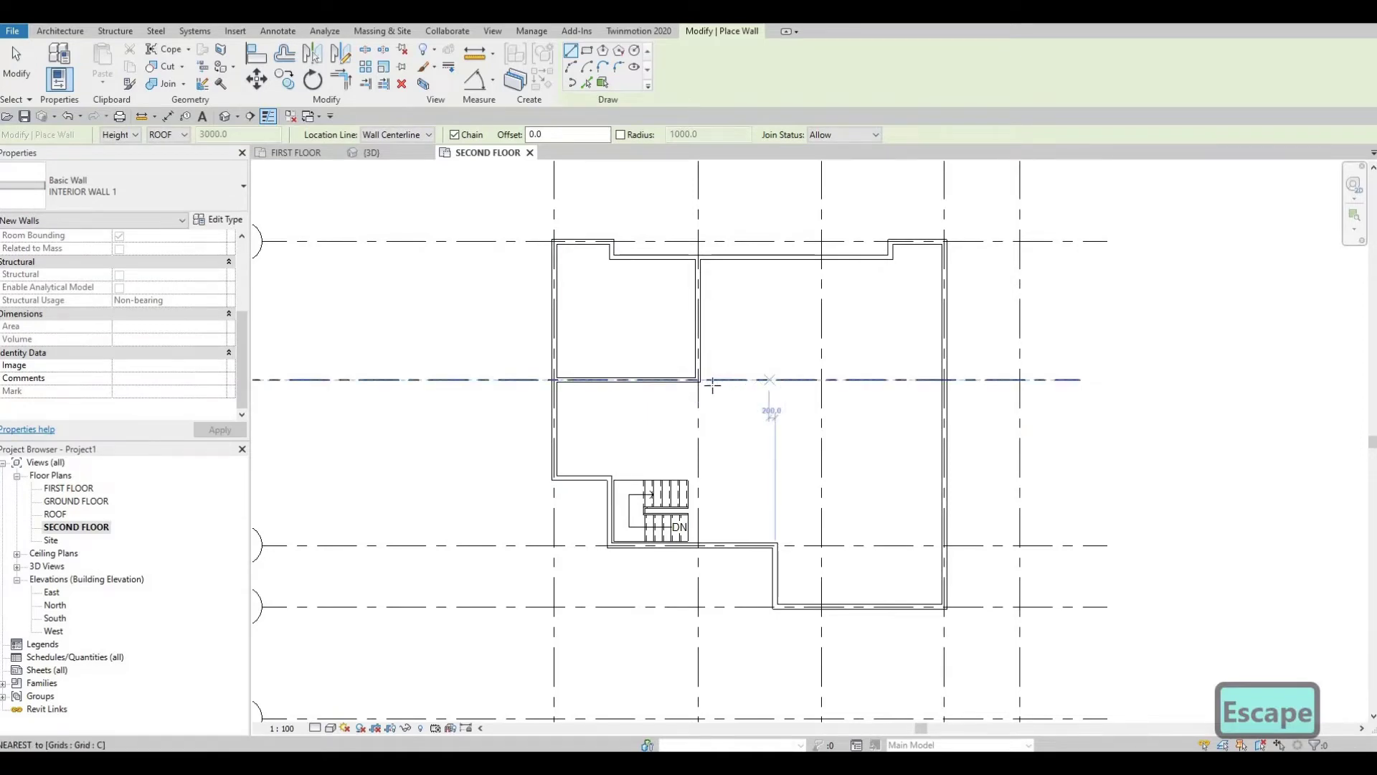
Step: Draw interior walls from the grid 2 and C intersection along grid C to grid 3, and up grid 3 to the recessed exterior wall
{"action": "left_click", "coordinate": [699, 381]}
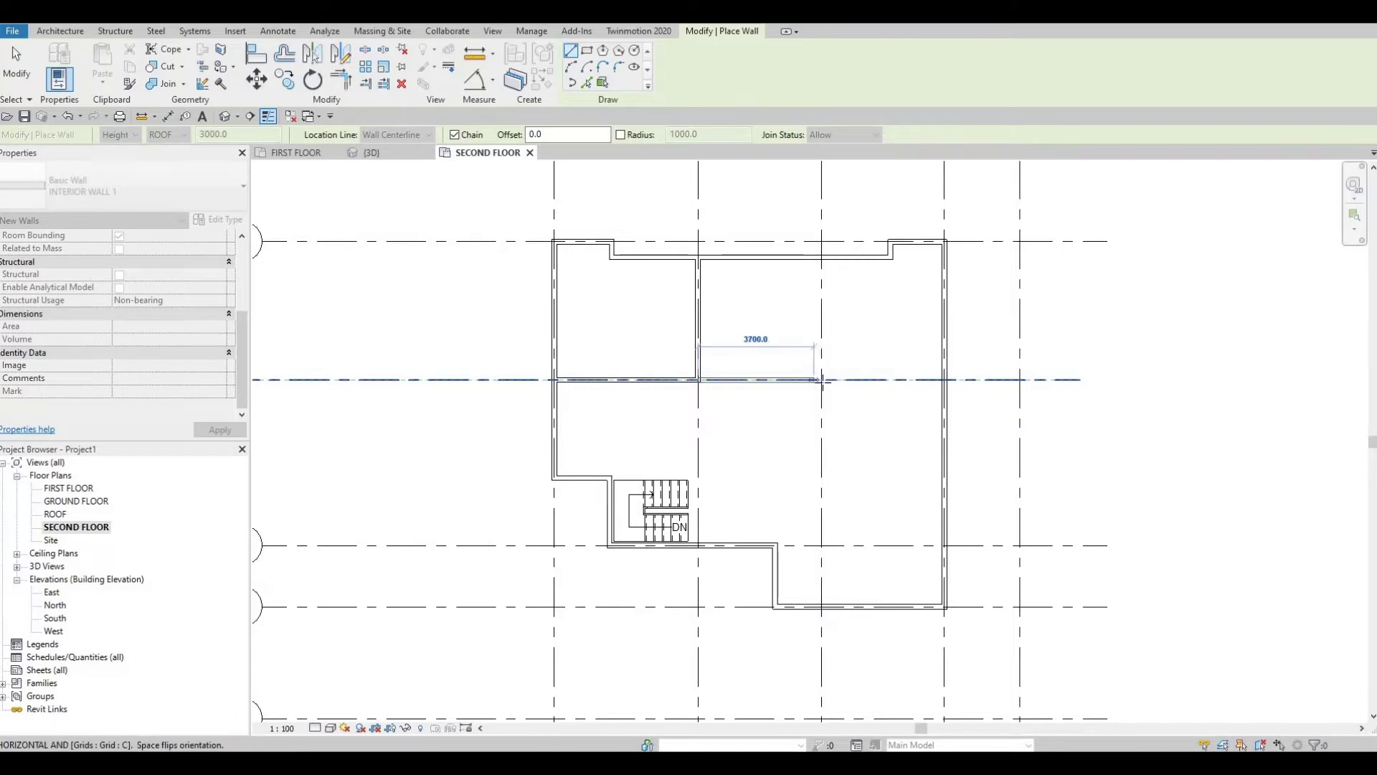
{"action": "left_click", "coordinate": [823, 380]}
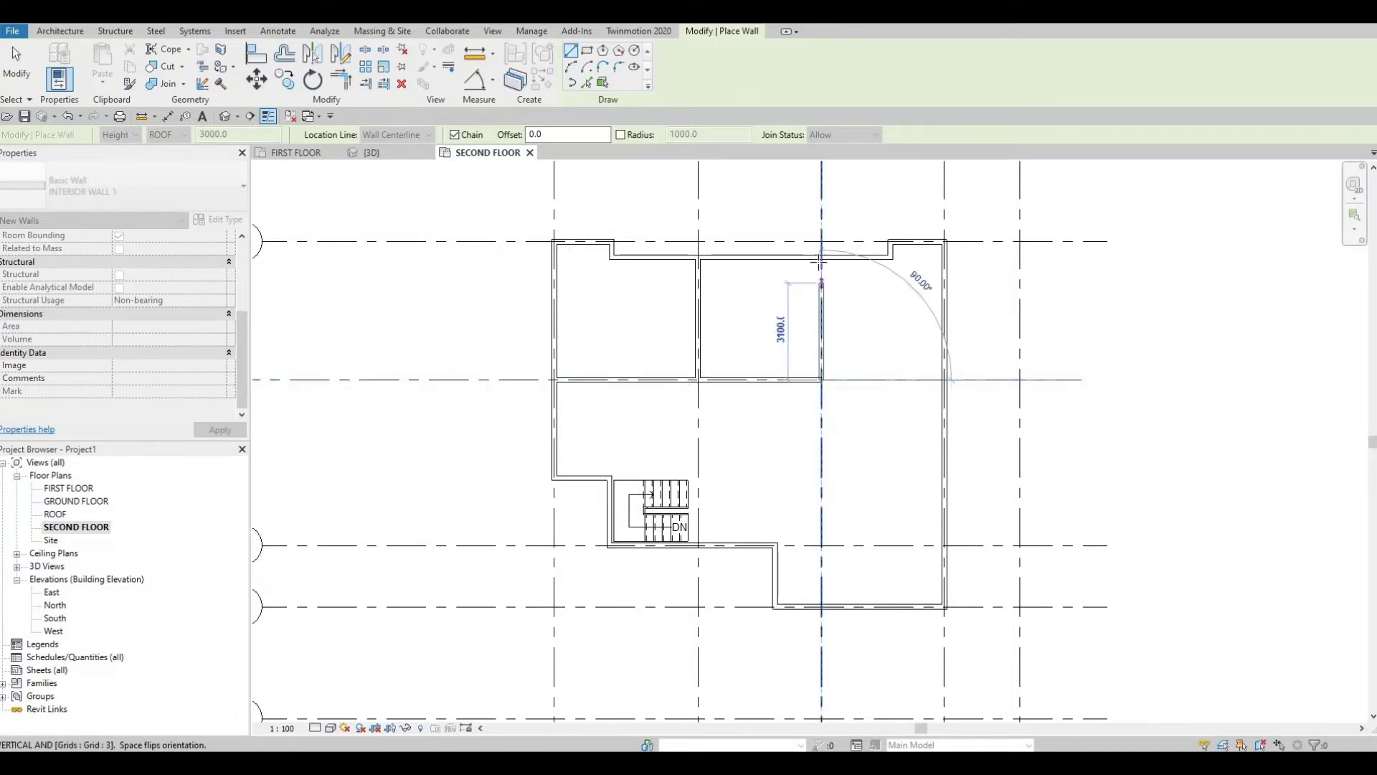
{"action": "left_click", "coordinate": [823, 258]}
{"action": "key", "text": "Escape"}
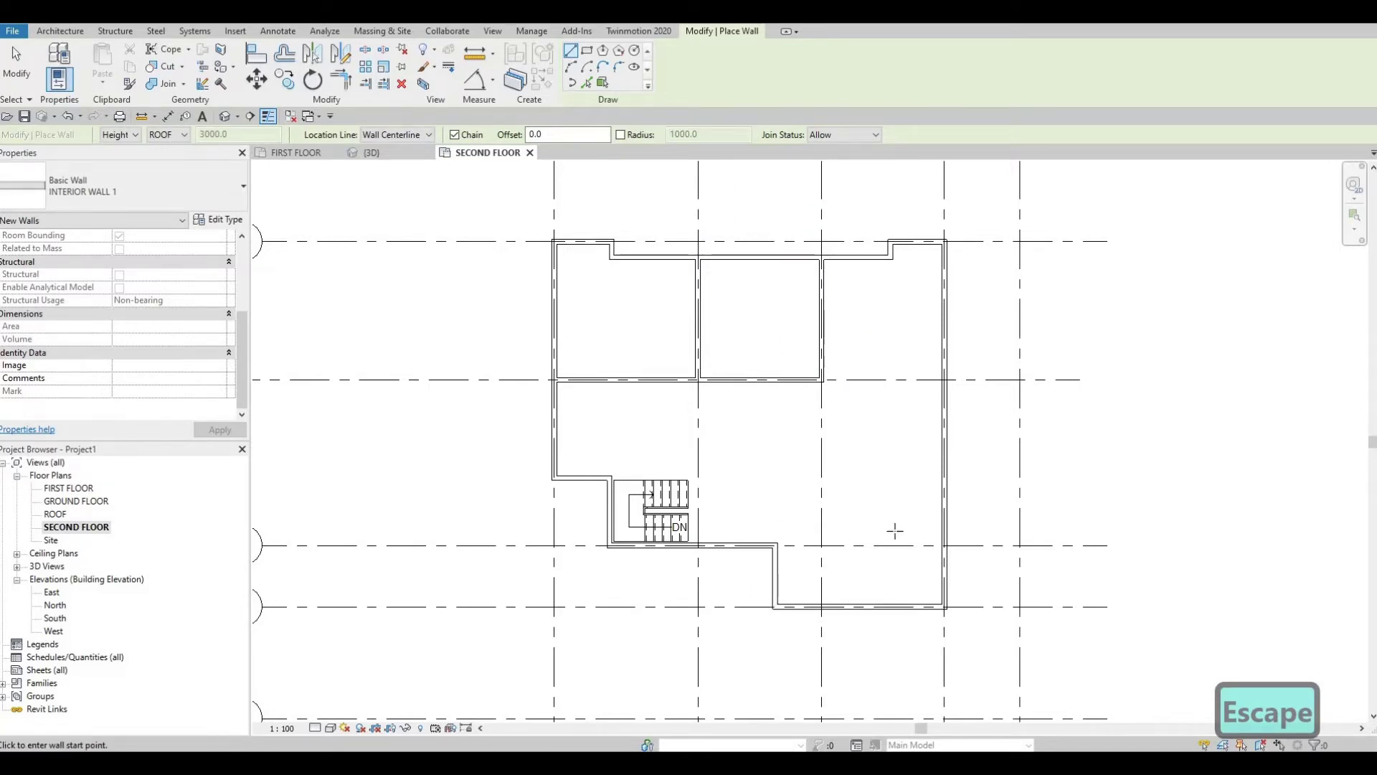
Step: Extend the grid 2 interior wall past grid C to about 6900 mm long, ending just short of the stair's upper edge
{"action": "middle_click_drag", "start_coordinate": [632, 424], "coordinate": [739, 385]}
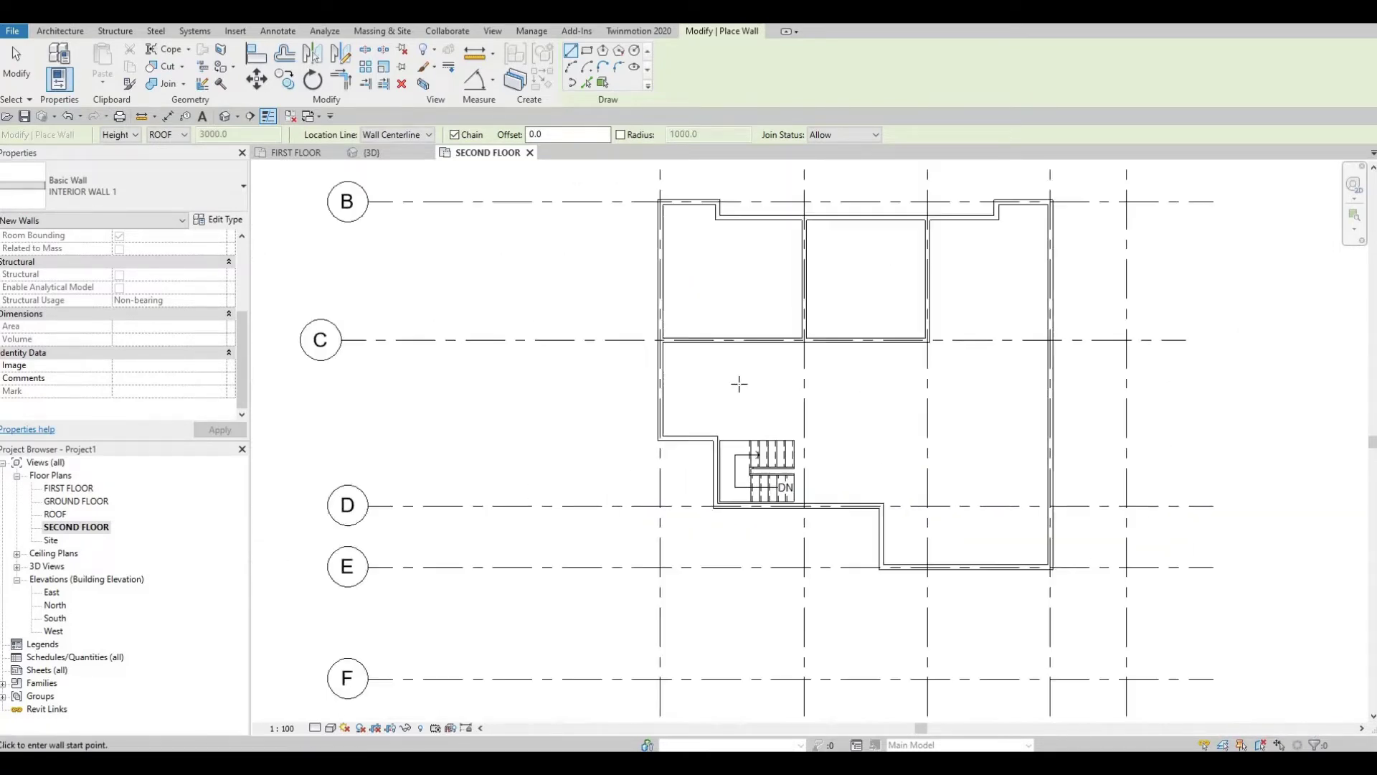
{"action": "scroll", "coordinate": [738, 384], "scroll_direction": "up", "scroll_amount": 1}
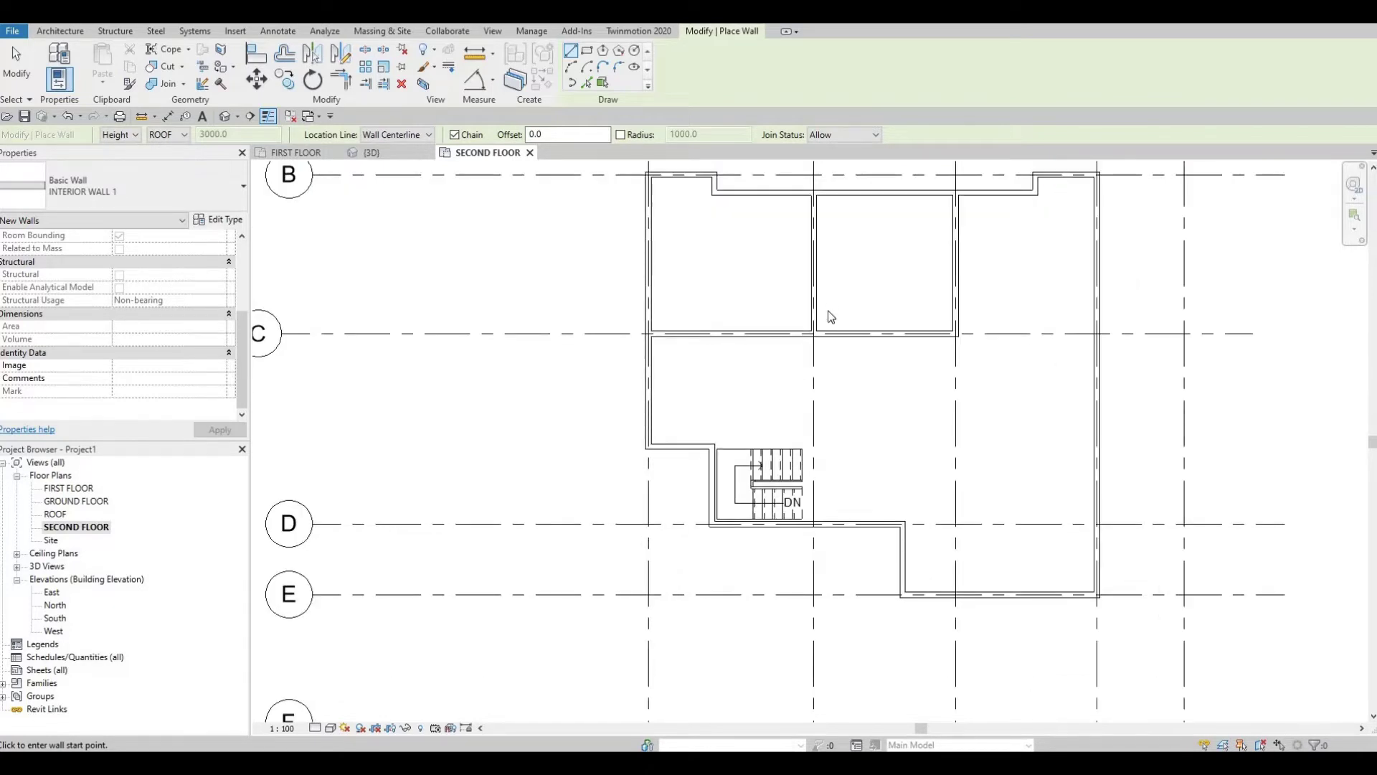
{"action": "key", "text": "Escape"}
{"action": "key", "text": "Escape"}
{"action": "left_click", "coordinate": [819, 340]}
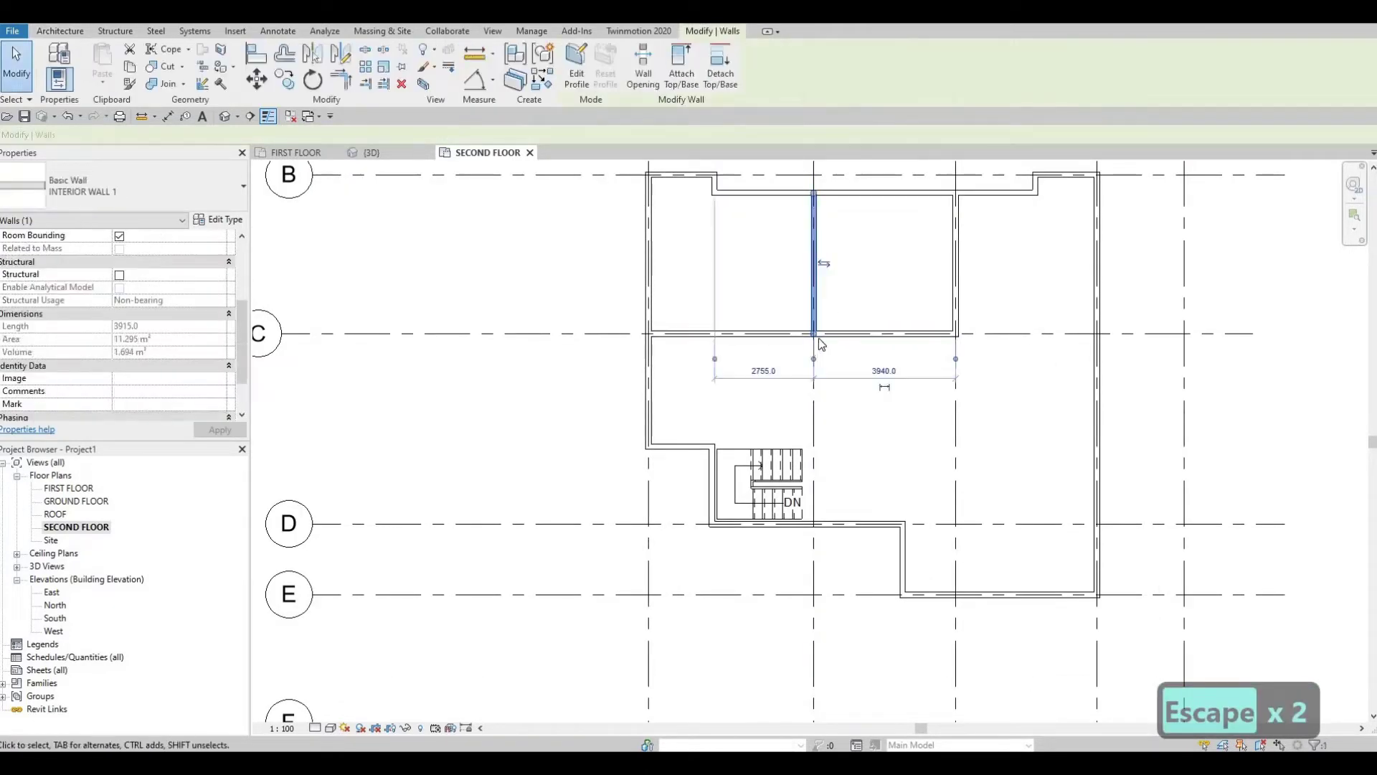
{"action": "left_click_drag", "start_coordinate": [813, 335], "coordinate": [818, 445]}
{"action": "key", "text": "Escape"}
{"action": "key", "text": "Escape"}
{"action": "scroll", "coordinate": [784, 449], "scroll_direction": "up", "scroll_amount": 3}
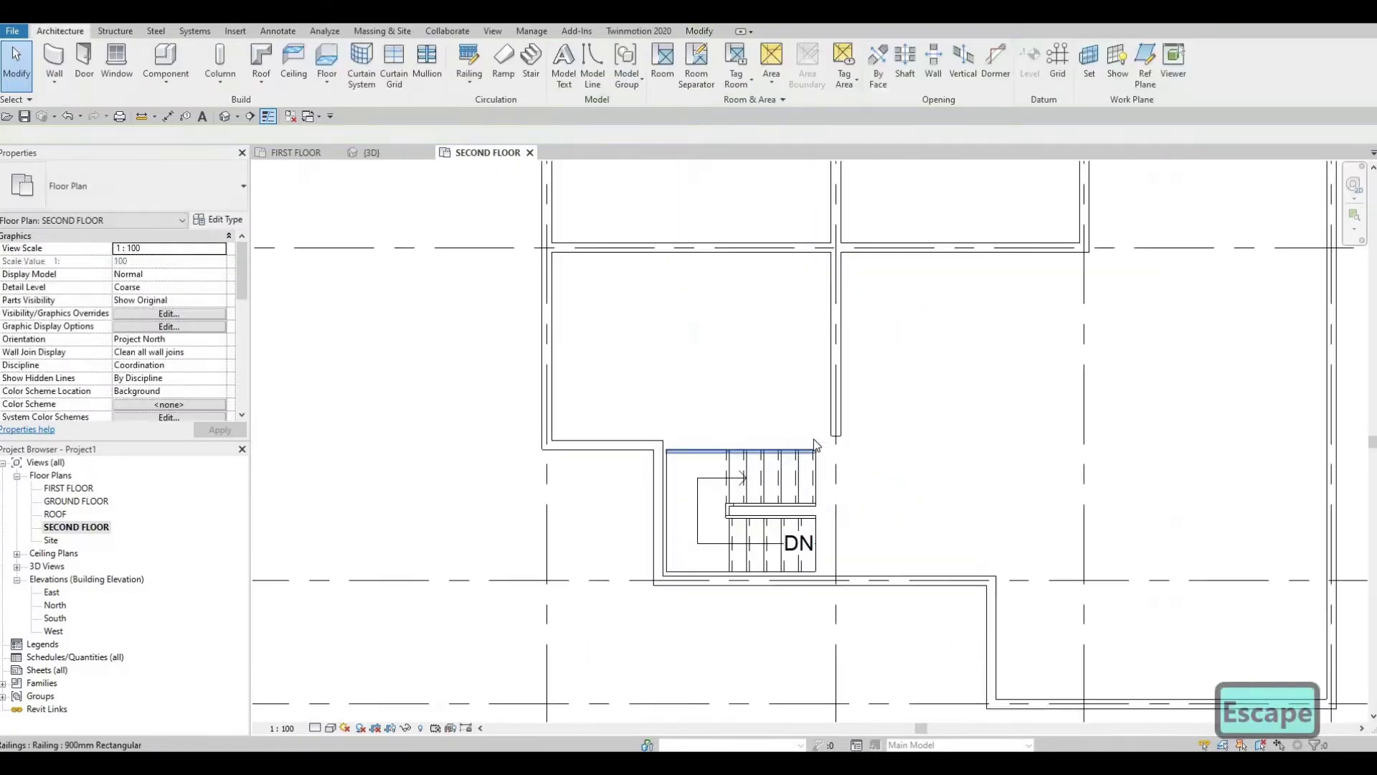
{"action": "left_click", "coordinate": [643, 446]}
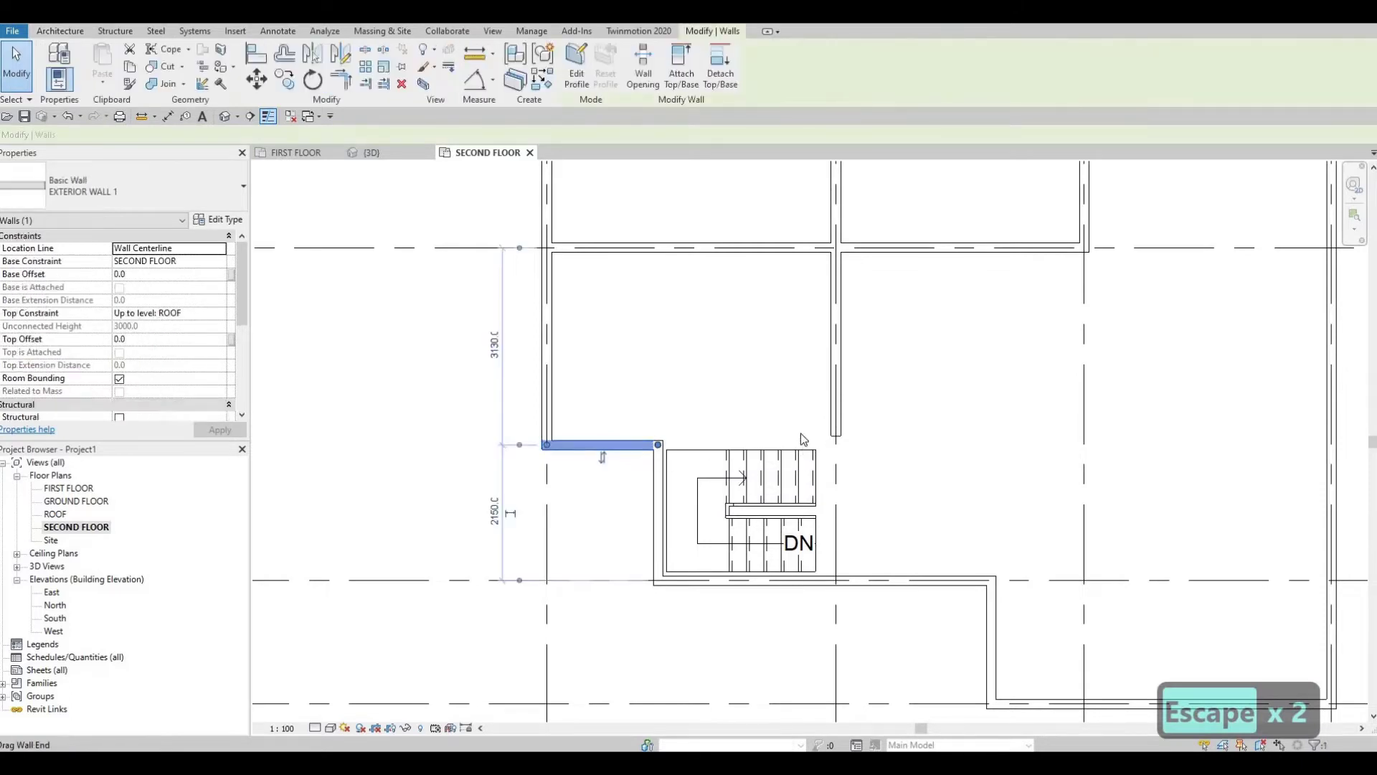
{"action": "key", "text": "Escape"}
{"action": "key", "text": "Escape"}
Step: Create a similar INTERIOR WALL 1 along the stair's upper edge, from the short exterior wall beside the stair to grid 2
{"action": "left_click", "coordinate": [839, 384]}
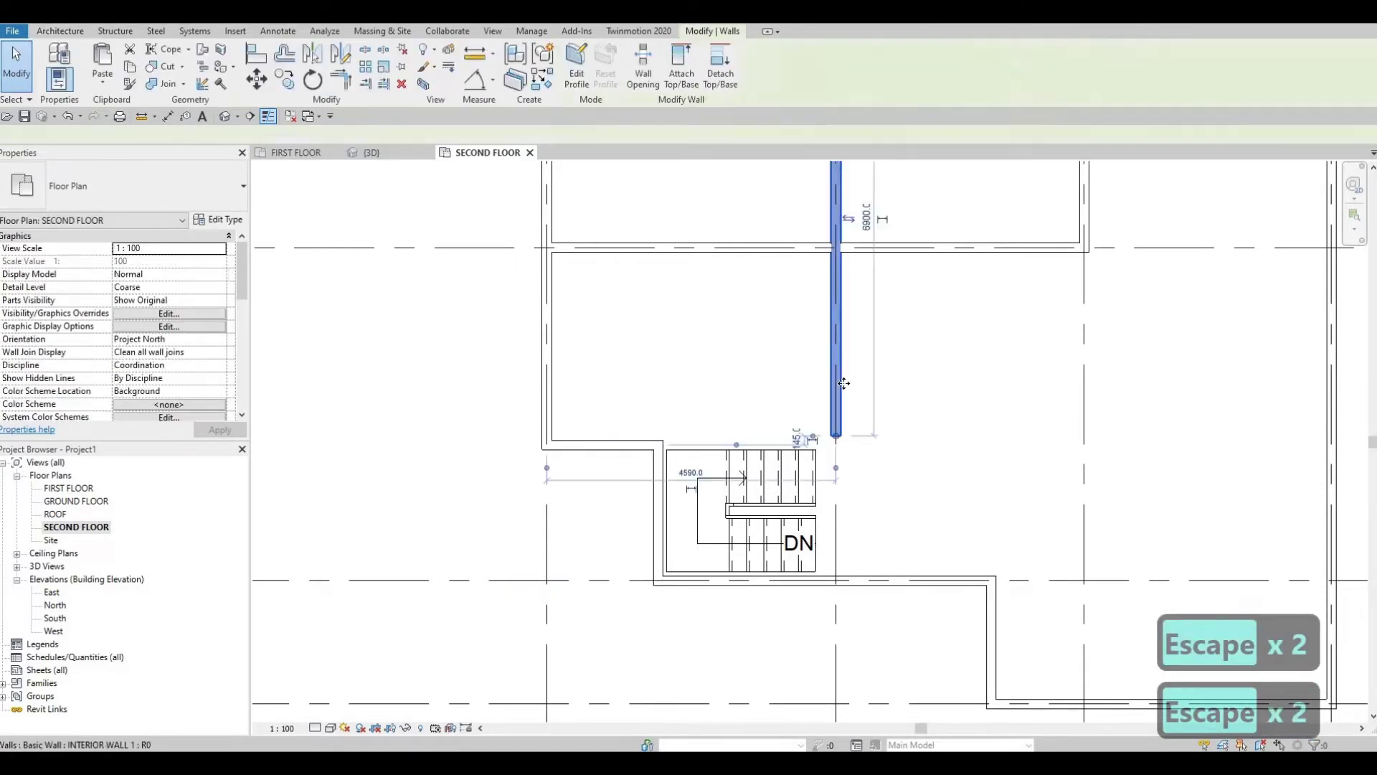
{"action": "key", "text": "c"}
{"action": "key", "text": "s"}
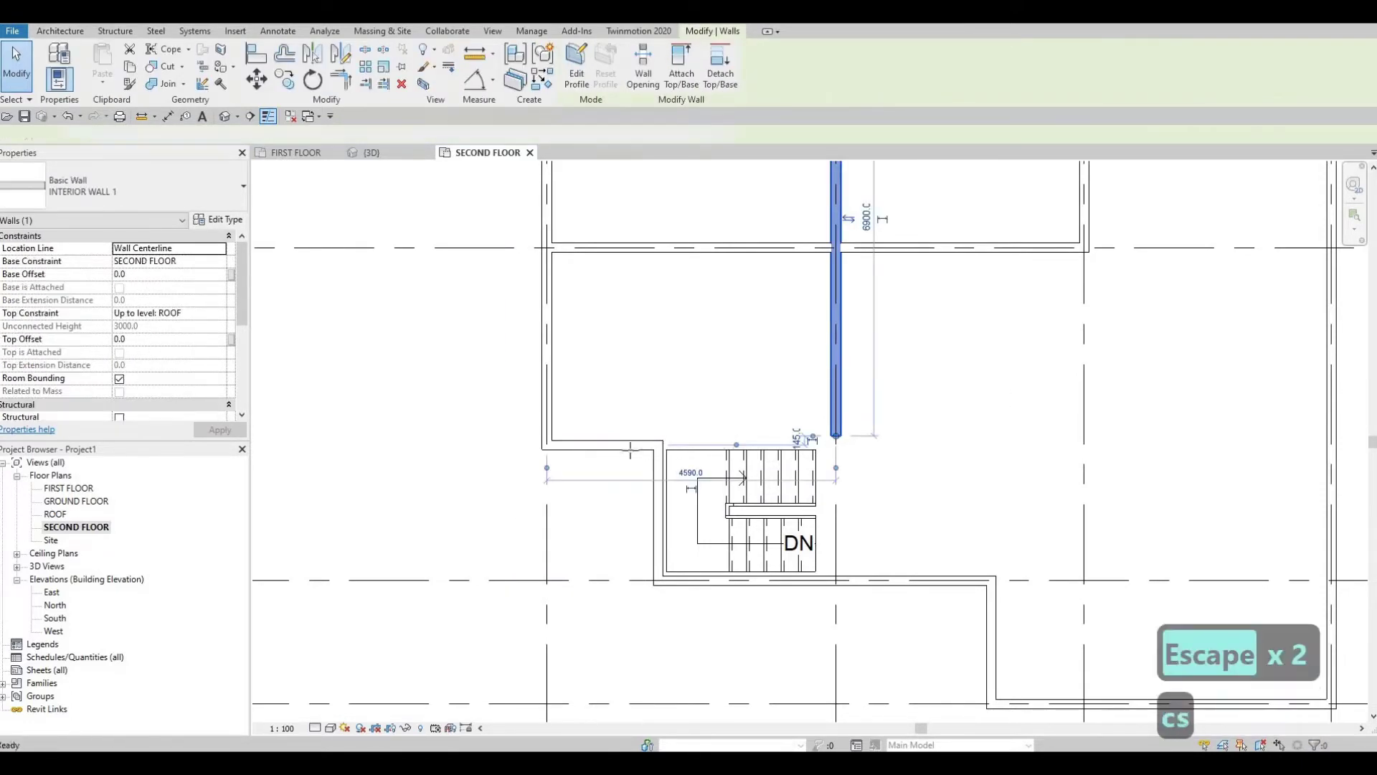
{"action": "scroll", "coordinate": [720, 442], "scroll_direction": "up", "scroll_amount": 2}
{"action": "scroll", "coordinate": [633, 447], "scroll_direction": "up", "scroll_amount": 2}
{"action": "left_click", "coordinate": [630, 449]}
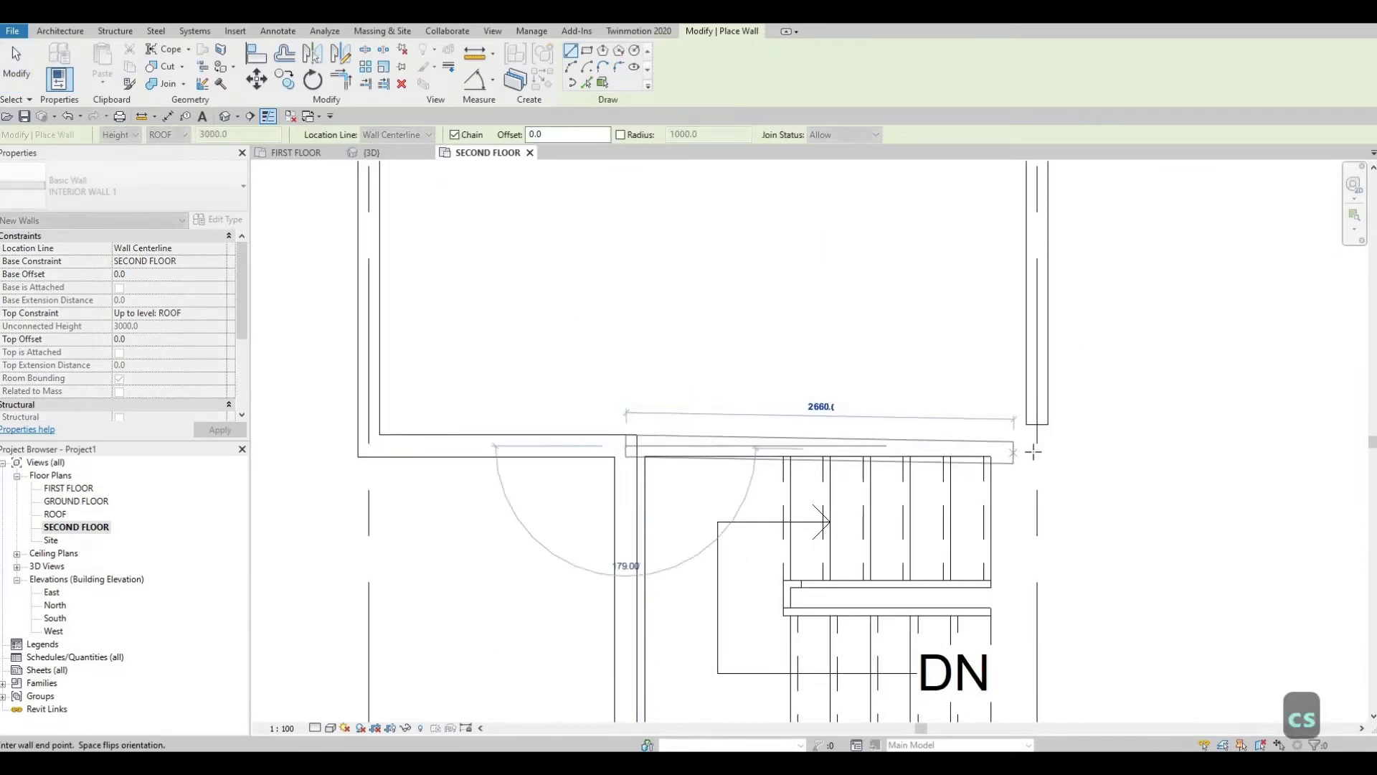
{"action": "key", "text": "Escape"}
{"action": "key", "text": "Escape"}
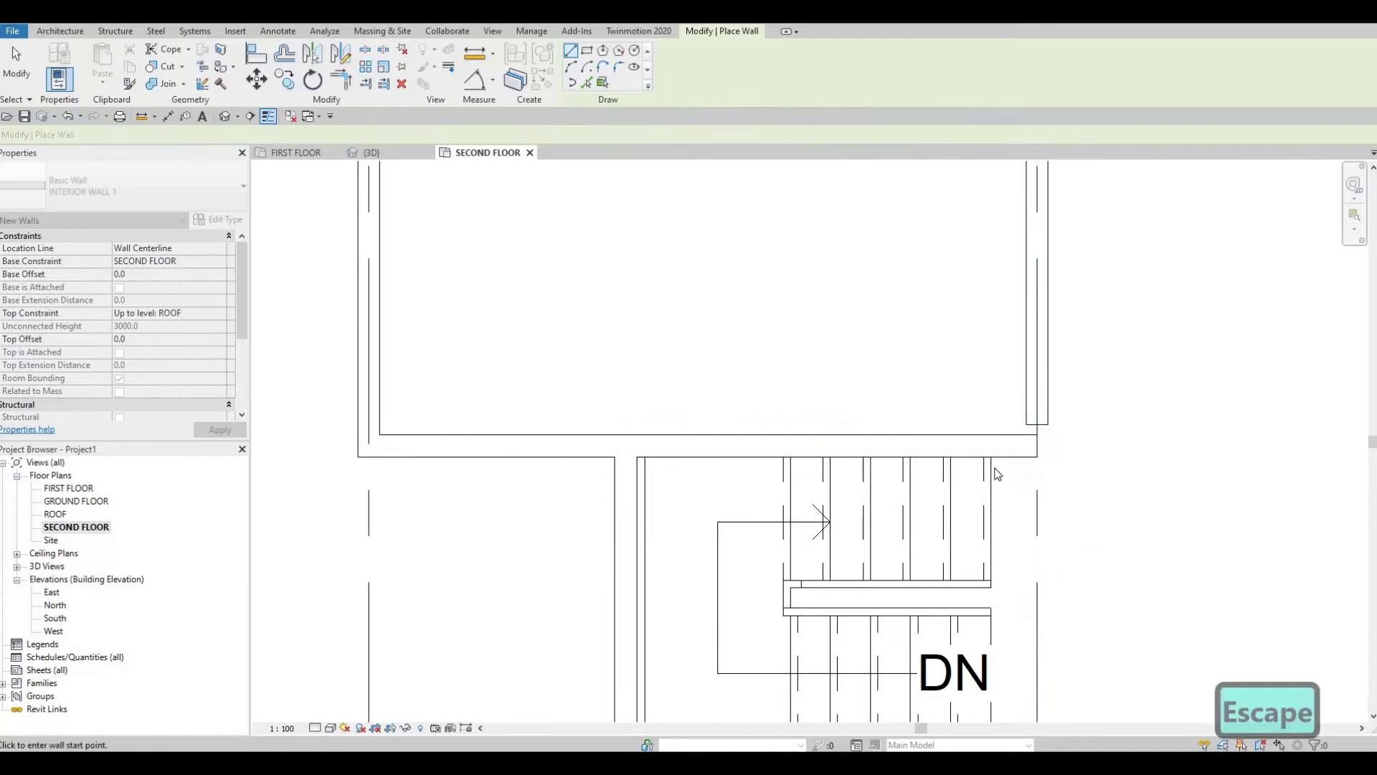
Step: Trim the grid 2 interior wall and the wall above the stair to form a corner
{"action": "key", "text": "t"}
{"action": "key", "text": "r"}
{"action": "left_click", "coordinate": [1036, 387]}
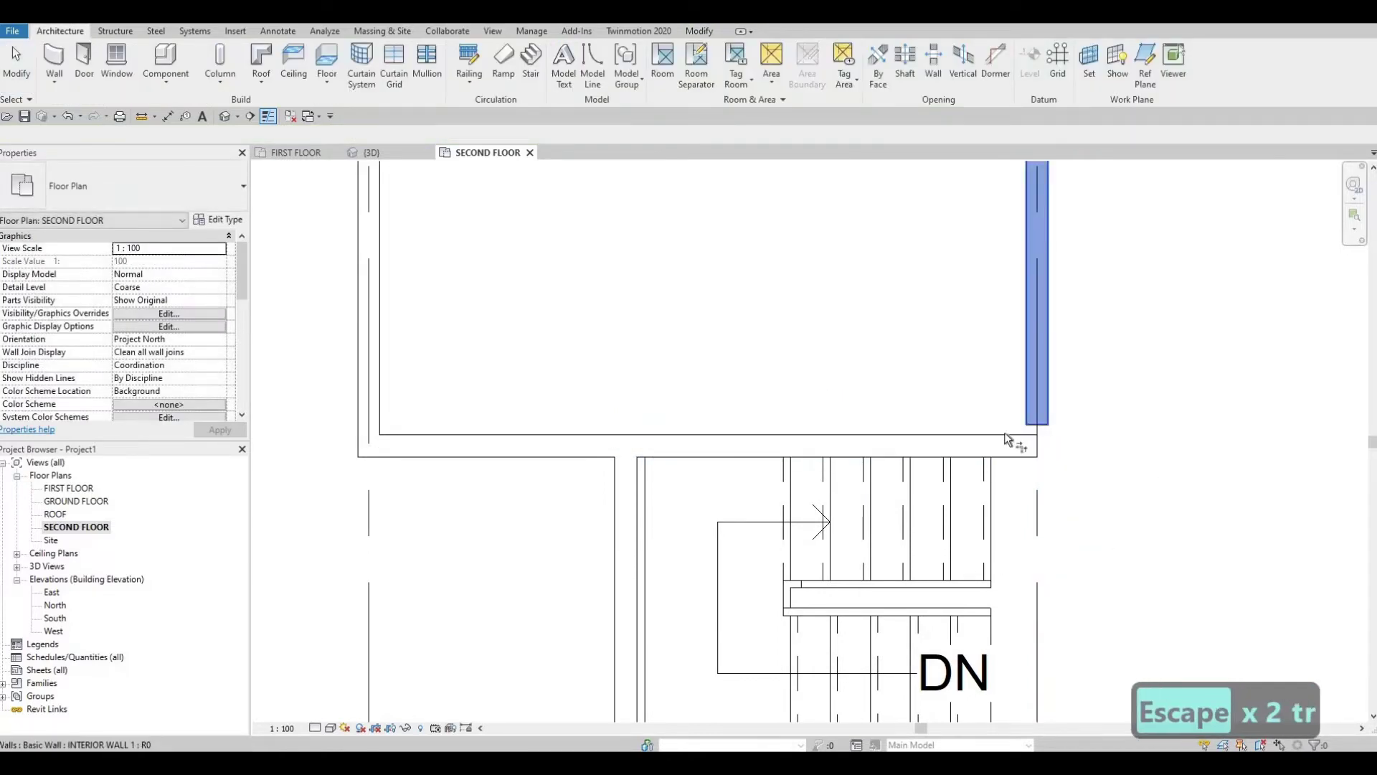
{"action": "left_click", "coordinate": [941, 446]}
{"action": "key", "text": "Escape"}
{"action": "scroll", "coordinate": [984, 457], "scroll_direction": "down", "scroll_amount": 2}
{"action": "scroll", "coordinate": [984, 457], "scroll_direction": "down", "scroll_amount": 3}
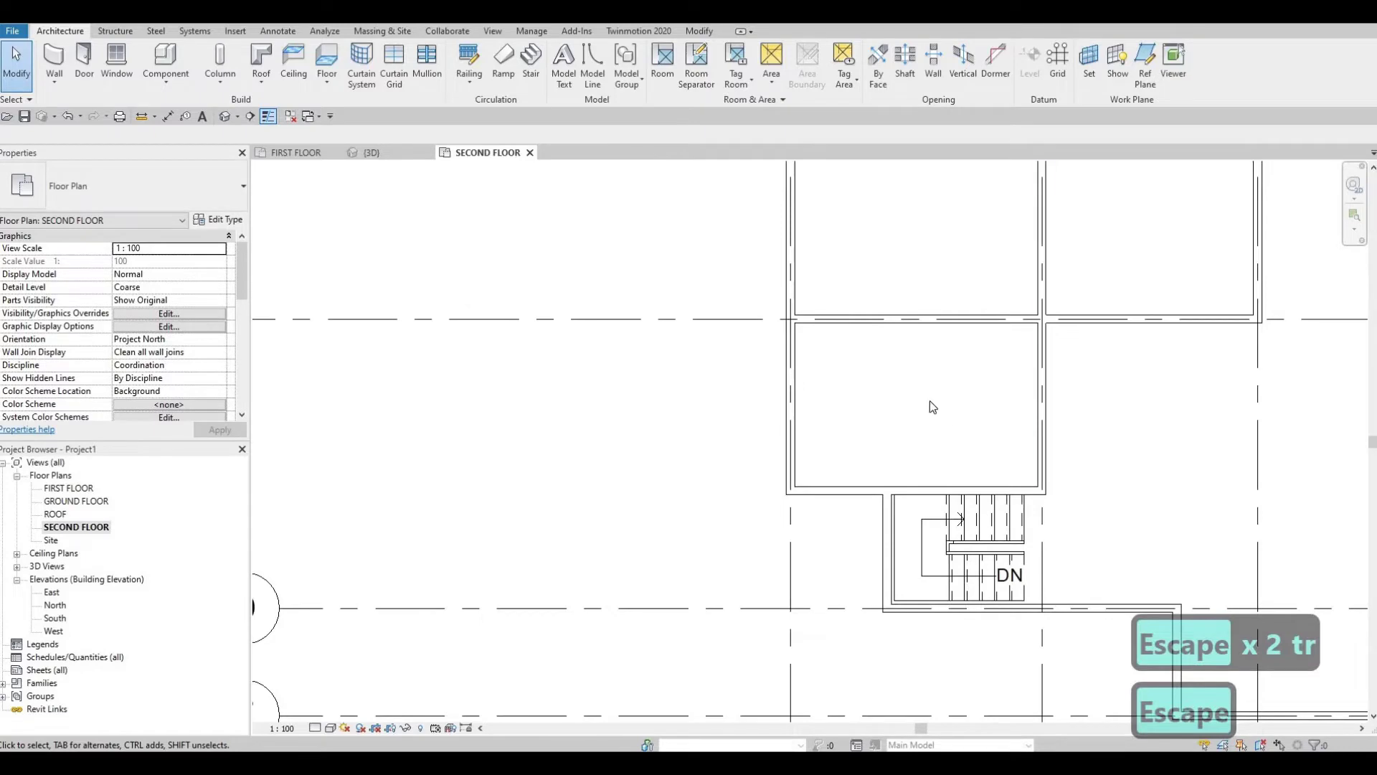
Step: Draw a vertical INTERIOR WALL 1 about 2800 mm long in the open area between the stair and grid 3
{"action": "middle_click_drag", "start_coordinate": [932, 406], "coordinate": [928, 434]}
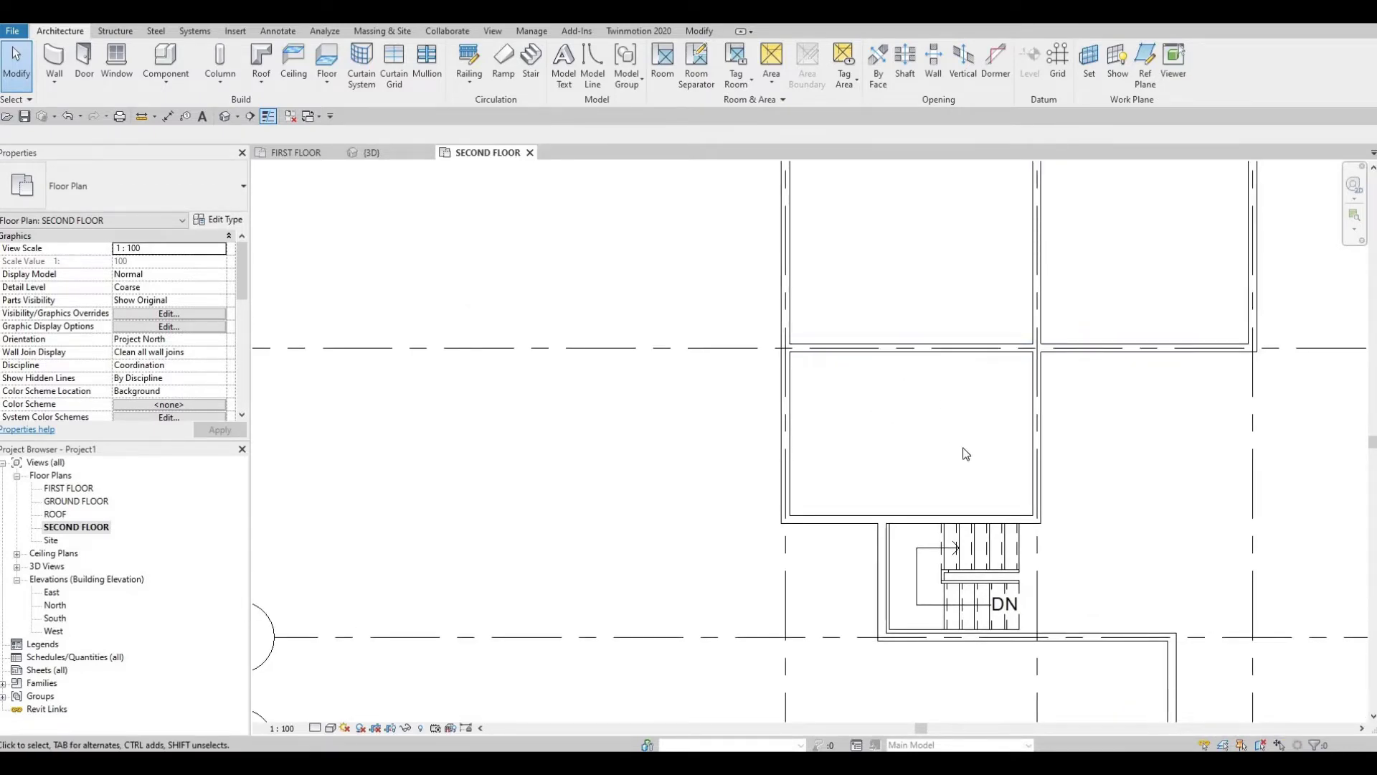
{"action": "scroll", "coordinate": [933, 418], "scroll_direction": "down", "scroll_amount": 1}
{"action": "middle_click_drag", "start_coordinate": [923, 414], "coordinate": [825, 384]}
{"action": "scroll", "coordinate": [825, 384], "scroll_direction": "down", "scroll_amount": 1}
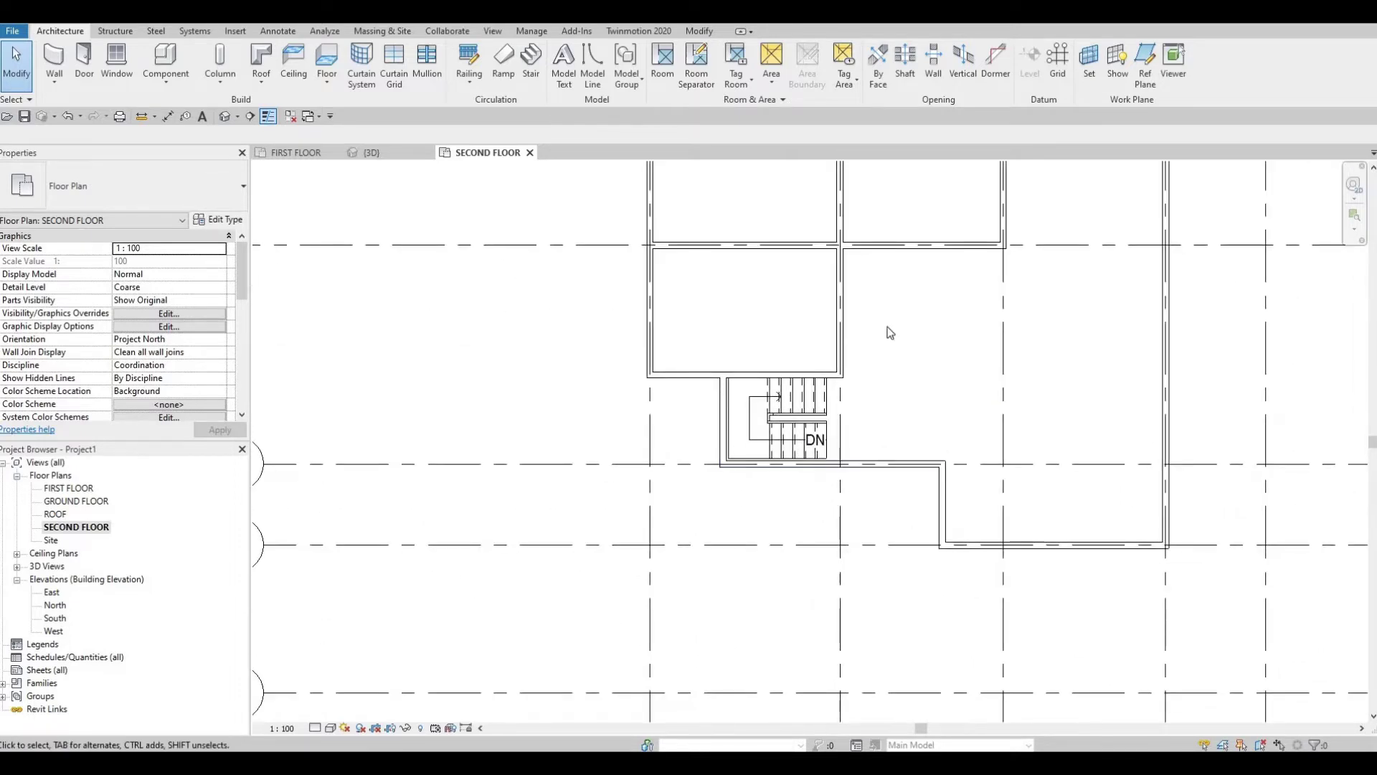
{"action": "key", "text": "F1"}
{"action": "scroll", "coordinate": [280, 165], "scroll_direction": "down", "scroll_amount": 1}
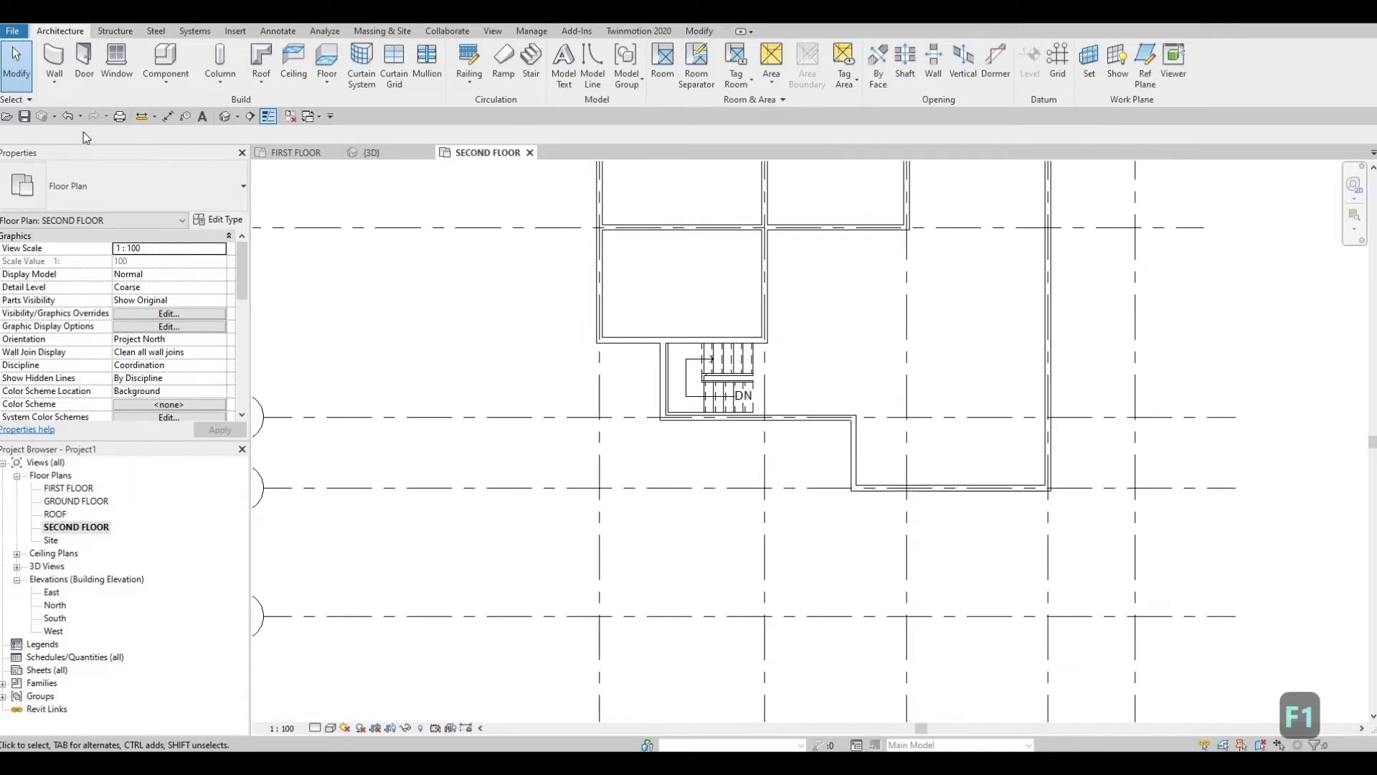
{"action": "left_click", "coordinate": [774, 338]}
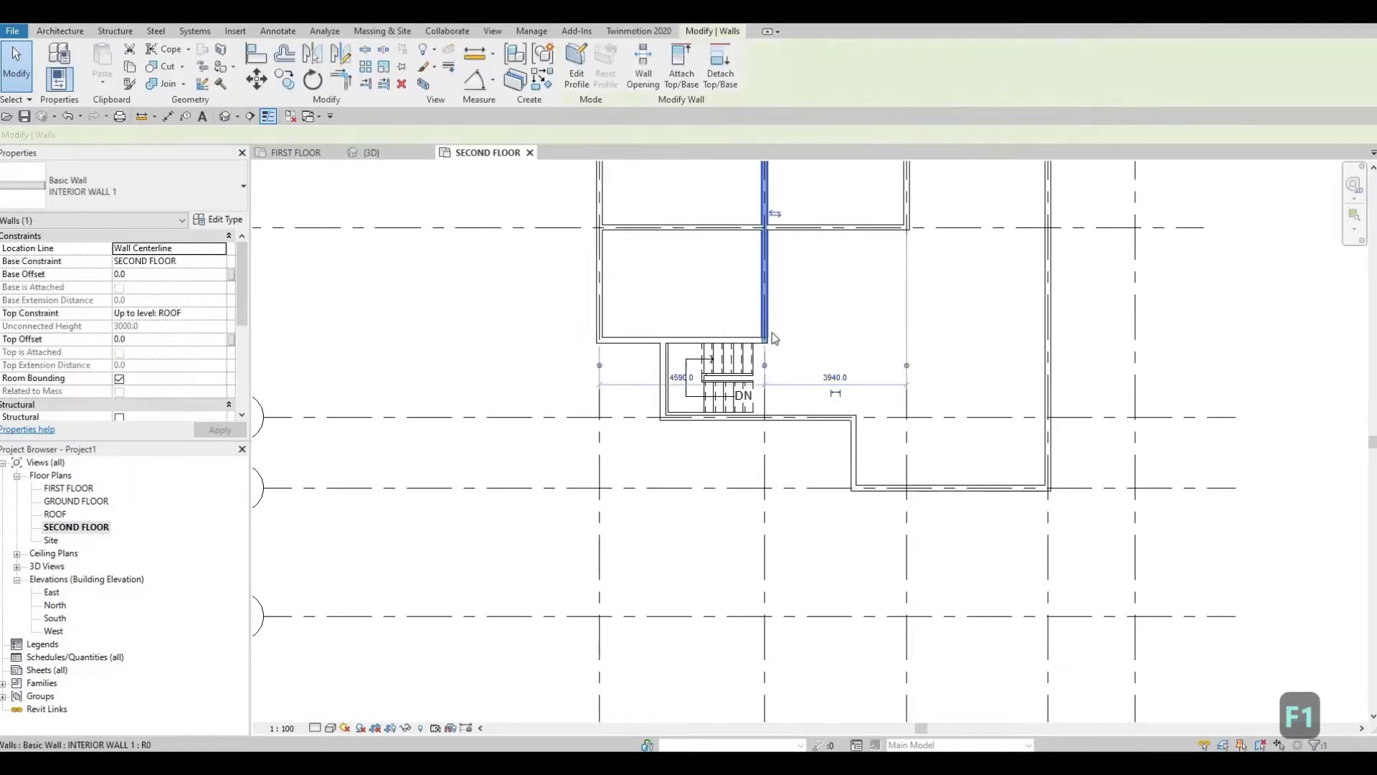
{"action": "key", "text": "c"}
{"action": "key", "text": "s"}
{"action": "scroll", "coordinate": [816, 355], "scroll_direction": "up", "scroll_amount": 1}
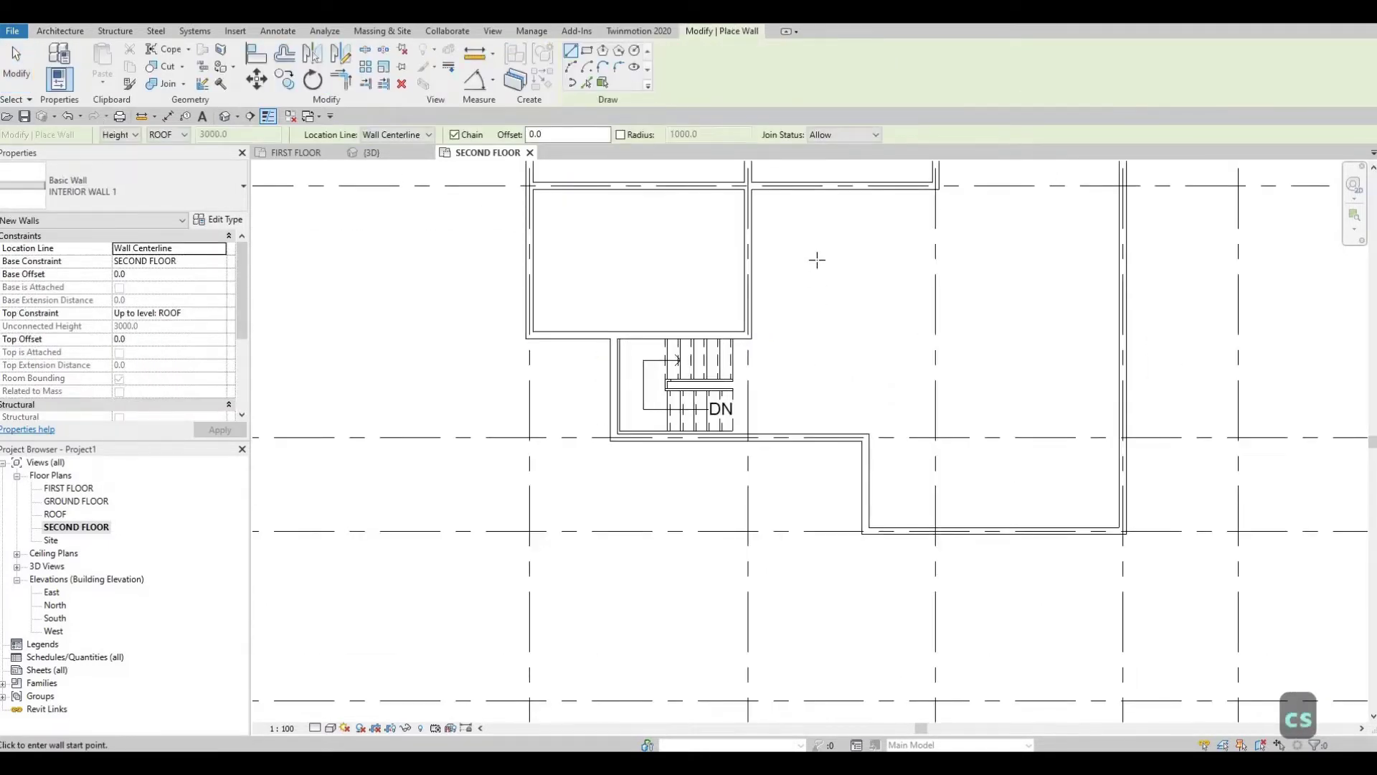
{"action": "left_click", "coordinate": [818, 398]}
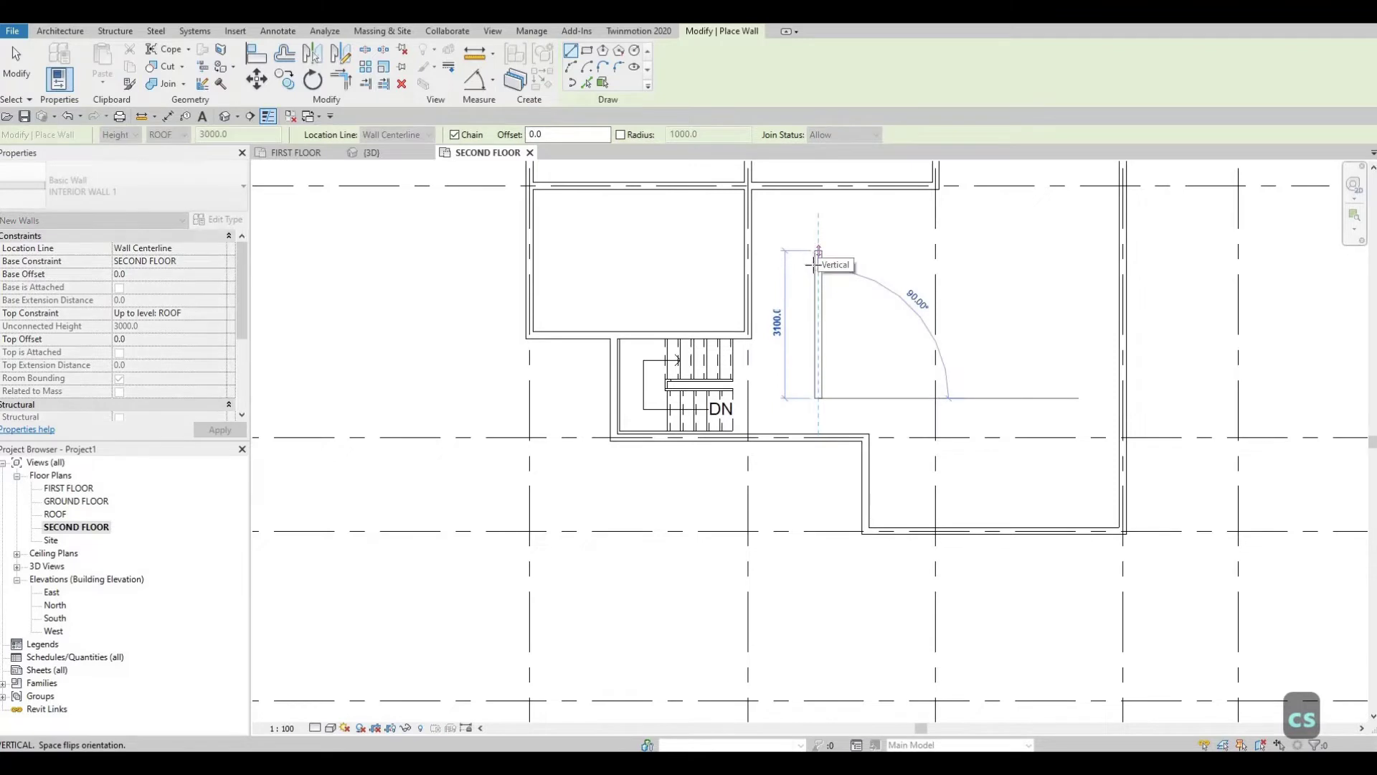
{"action": "left_click", "coordinate": [818, 265]}
{"action": "key", "text": "Escape"}
{"action": "key", "text": "Escape"}
{"action": "key", "text": "Escape"}
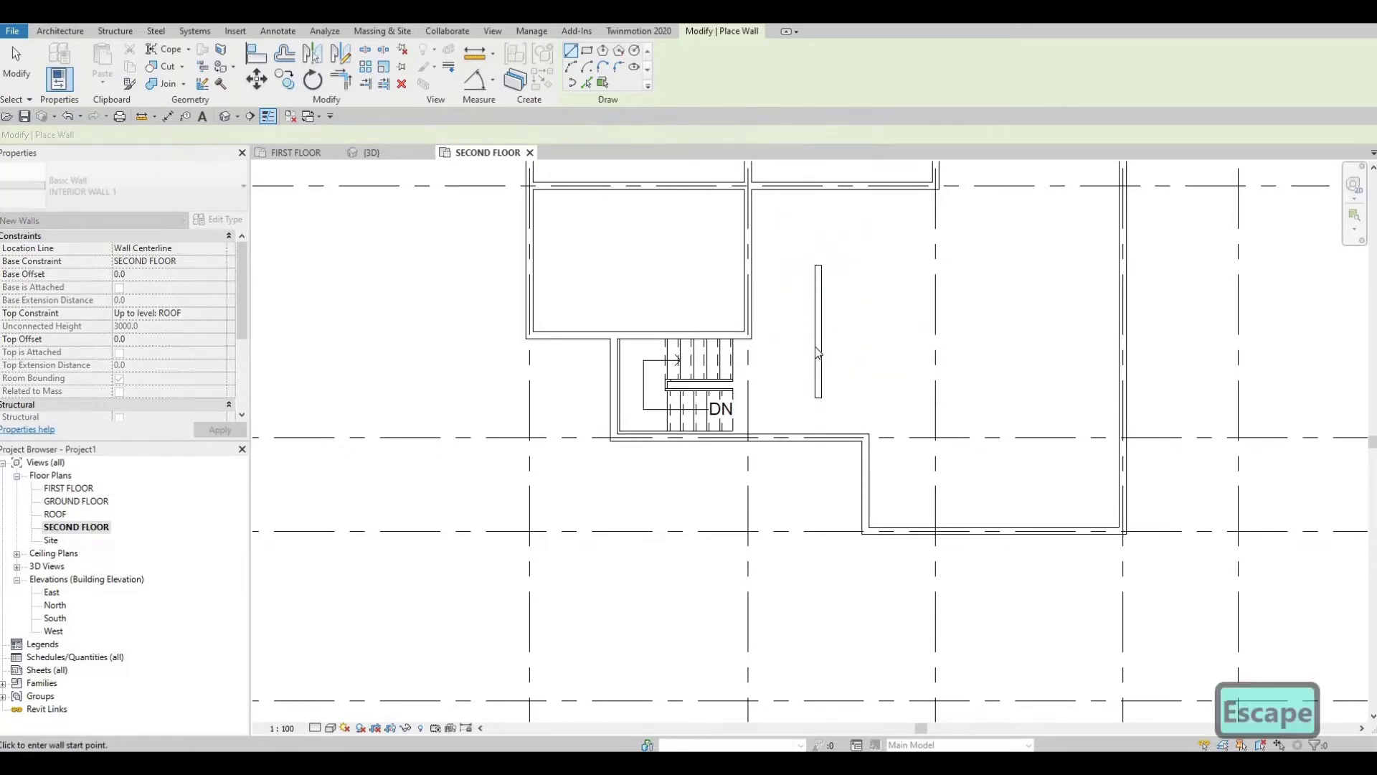
Step: Set the new vertical wall's distance from the grid 2 interior wall to 1350 mm
{"action": "left_click", "coordinate": [794, 351]}
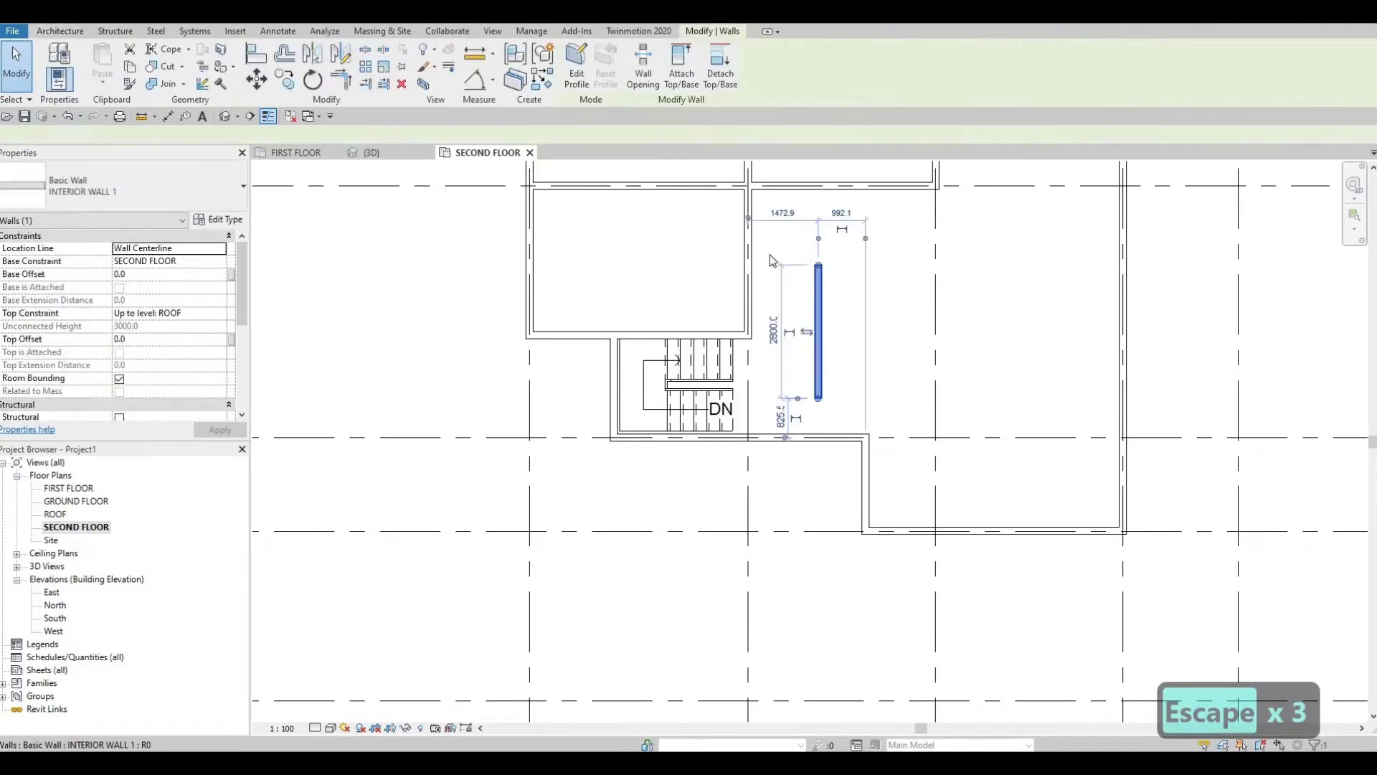
{"action": "left_click", "coordinate": [775, 216]}
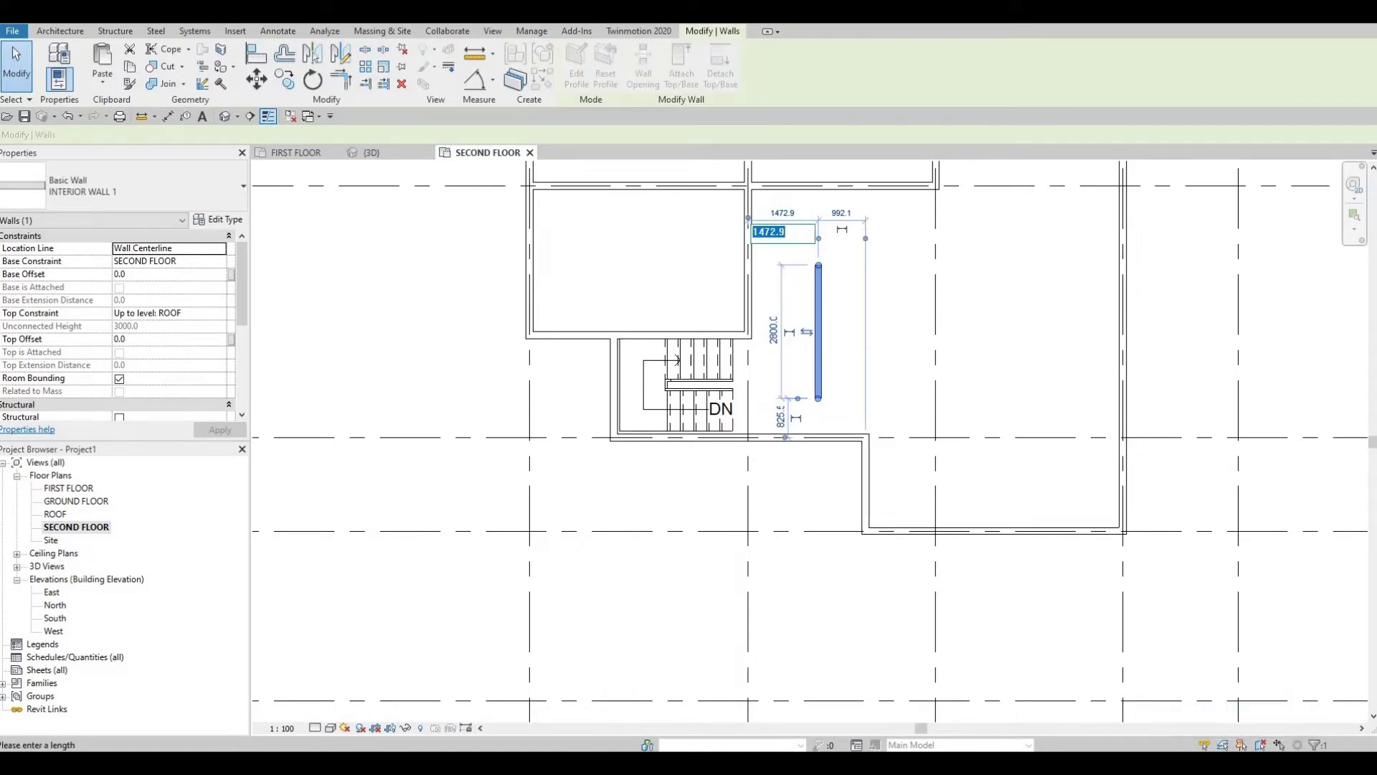
{"action": "type", "text": "1350"}
{"action": "key", "text": "Return"}
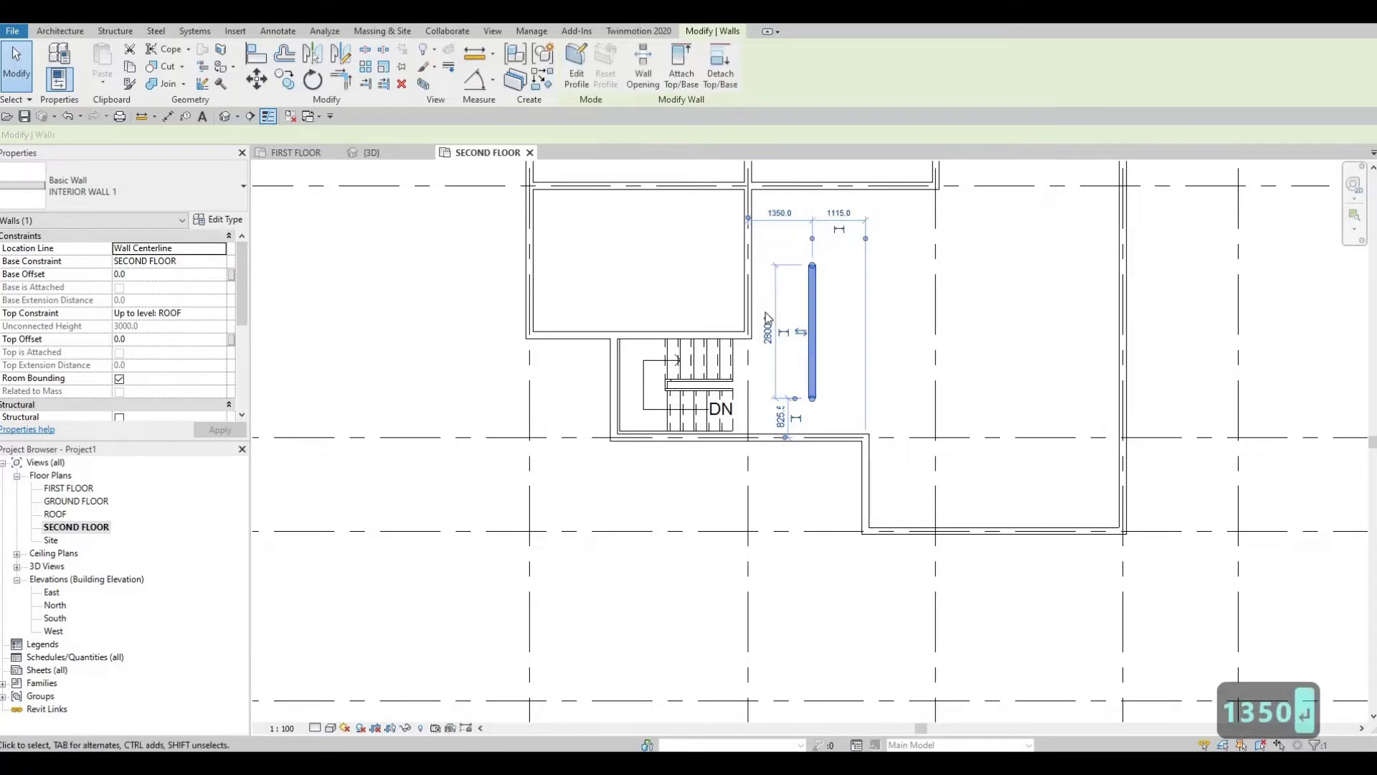
{"action": "key", "text": "Escape"}
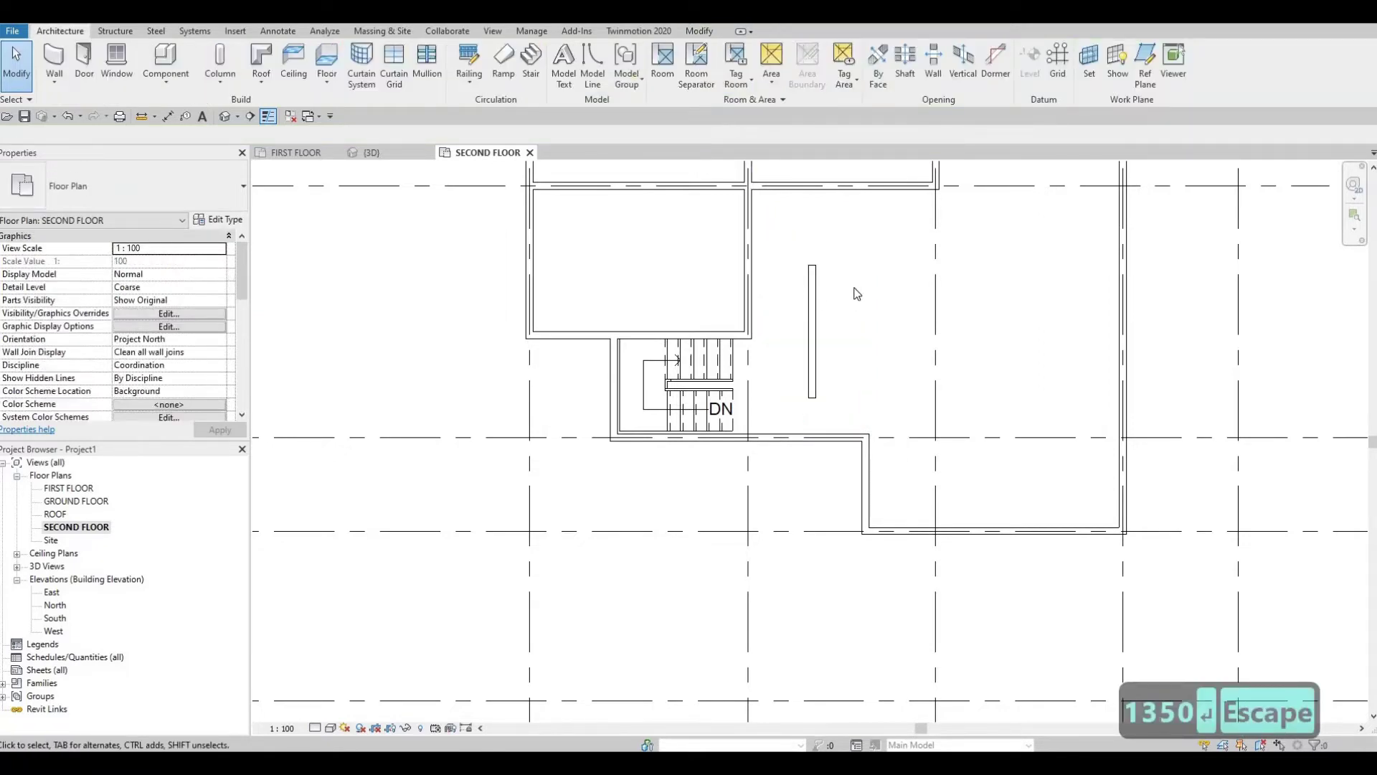
Step: Create a similar horizontal INTERIOR WALL 1 from the upper end of the freestanding vertical wall to grid 3, about 2590 mm long
{"action": "middle_click_drag", "start_coordinate": [827, 292], "coordinate": [689, 256]}
{"action": "scroll", "coordinate": [691, 257], "scroll_direction": "down", "scroll_amount": 1}
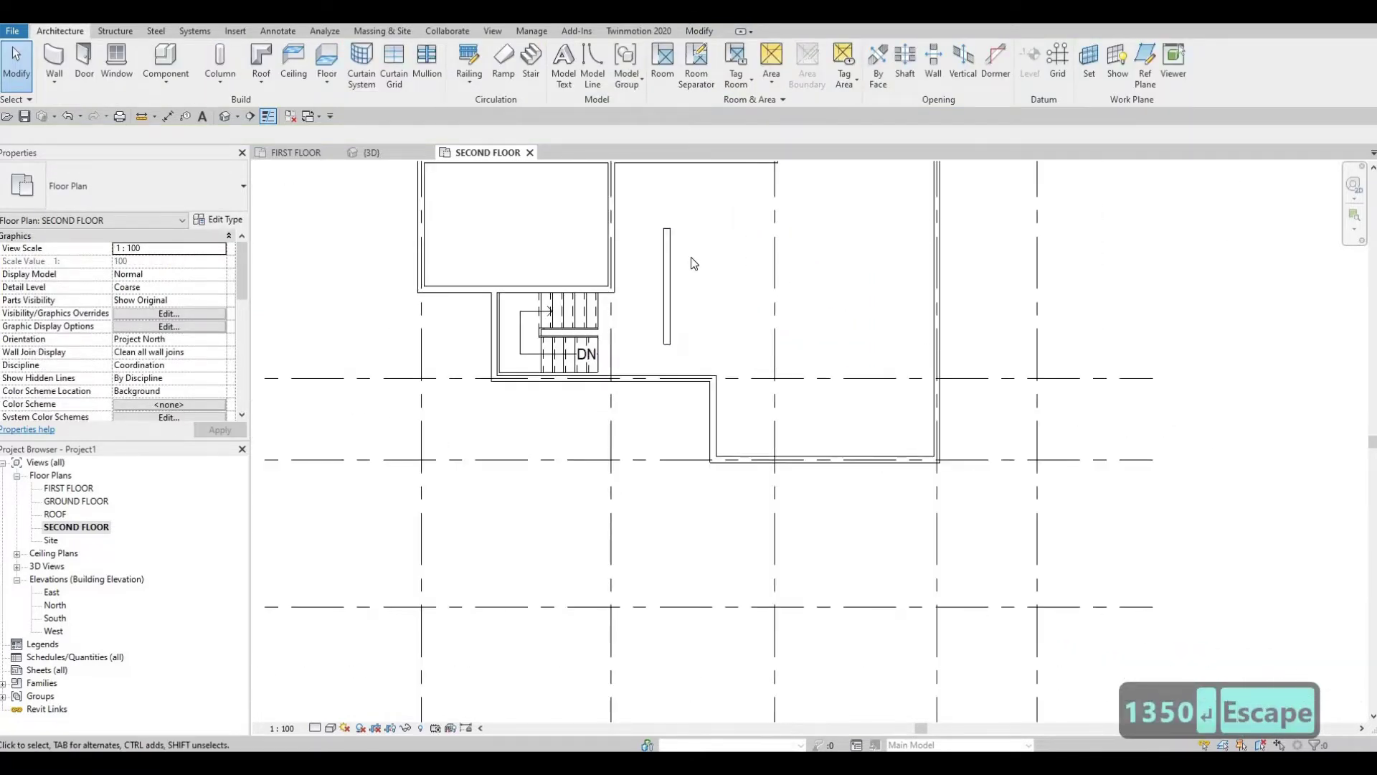
{"action": "middle_click_drag", "start_coordinate": [494, 264], "coordinate": [478, 254]}
{"action": "scroll", "coordinate": [478, 255], "scroll_direction": "down", "scroll_amount": 1}
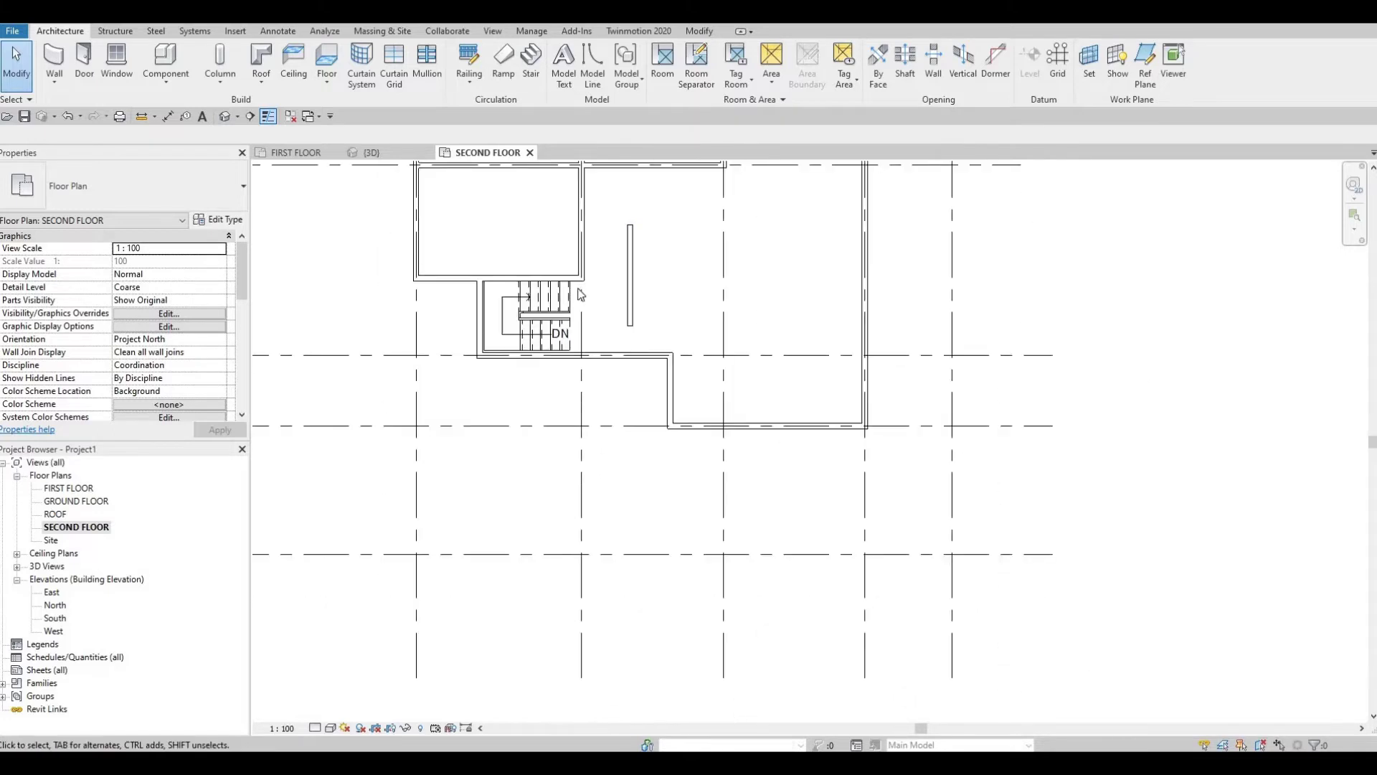
{"action": "middle_click_drag", "start_coordinate": [645, 246], "coordinate": [635, 259]}
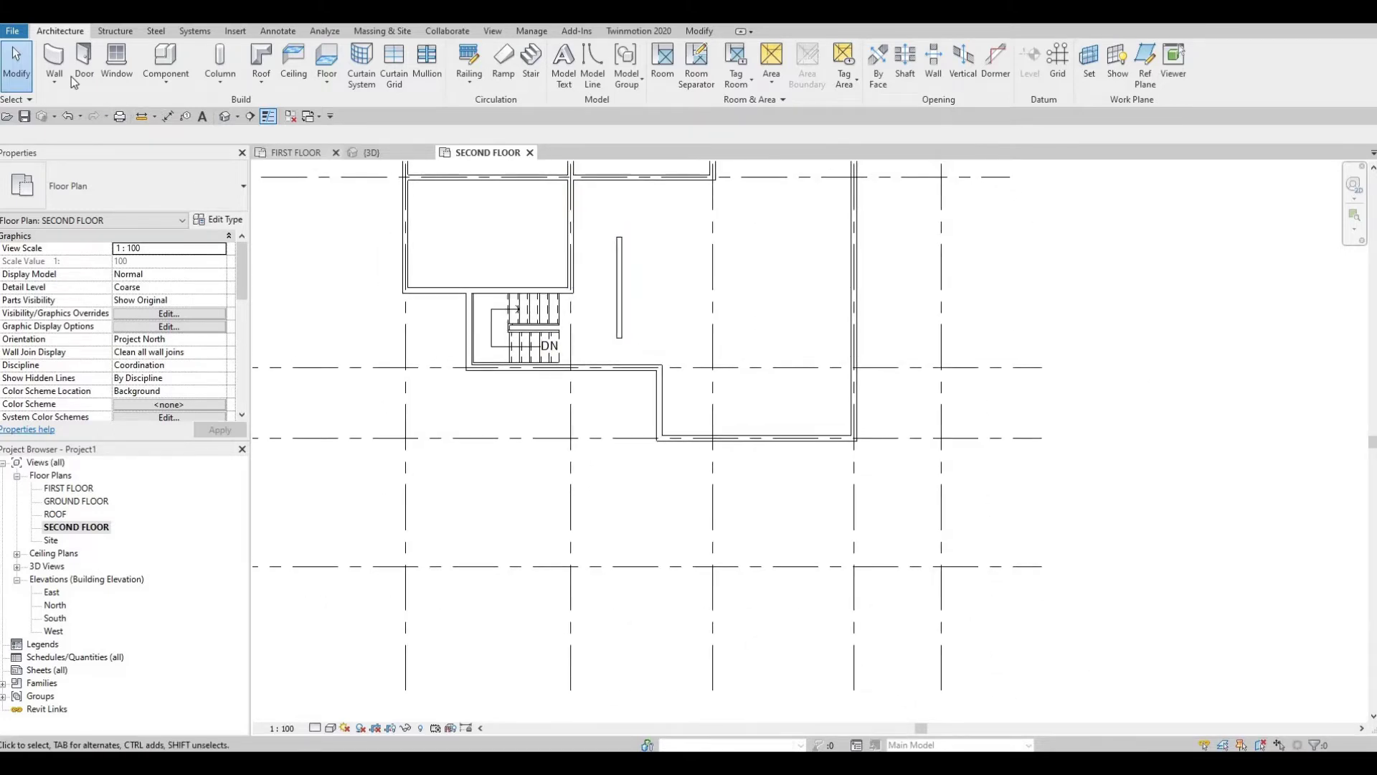
{"action": "left_click", "coordinate": [619, 262]}
{"action": "key", "text": "c"}
{"action": "key", "text": "s"}
{"action": "left_click", "coordinate": [620, 239]}
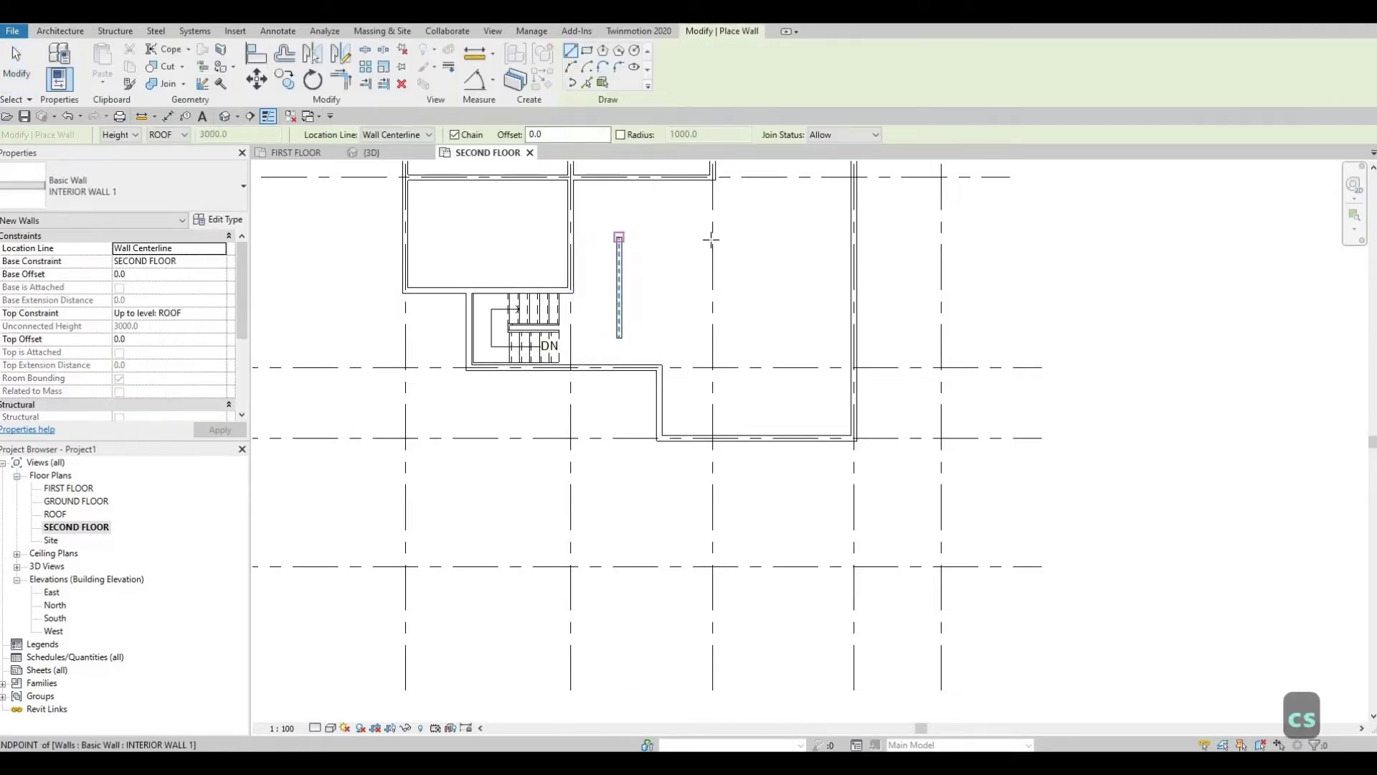
{"action": "left_click", "coordinate": [713, 236]}
{"action": "key", "text": "Escape"}
{"action": "key", "text": "Escape"}
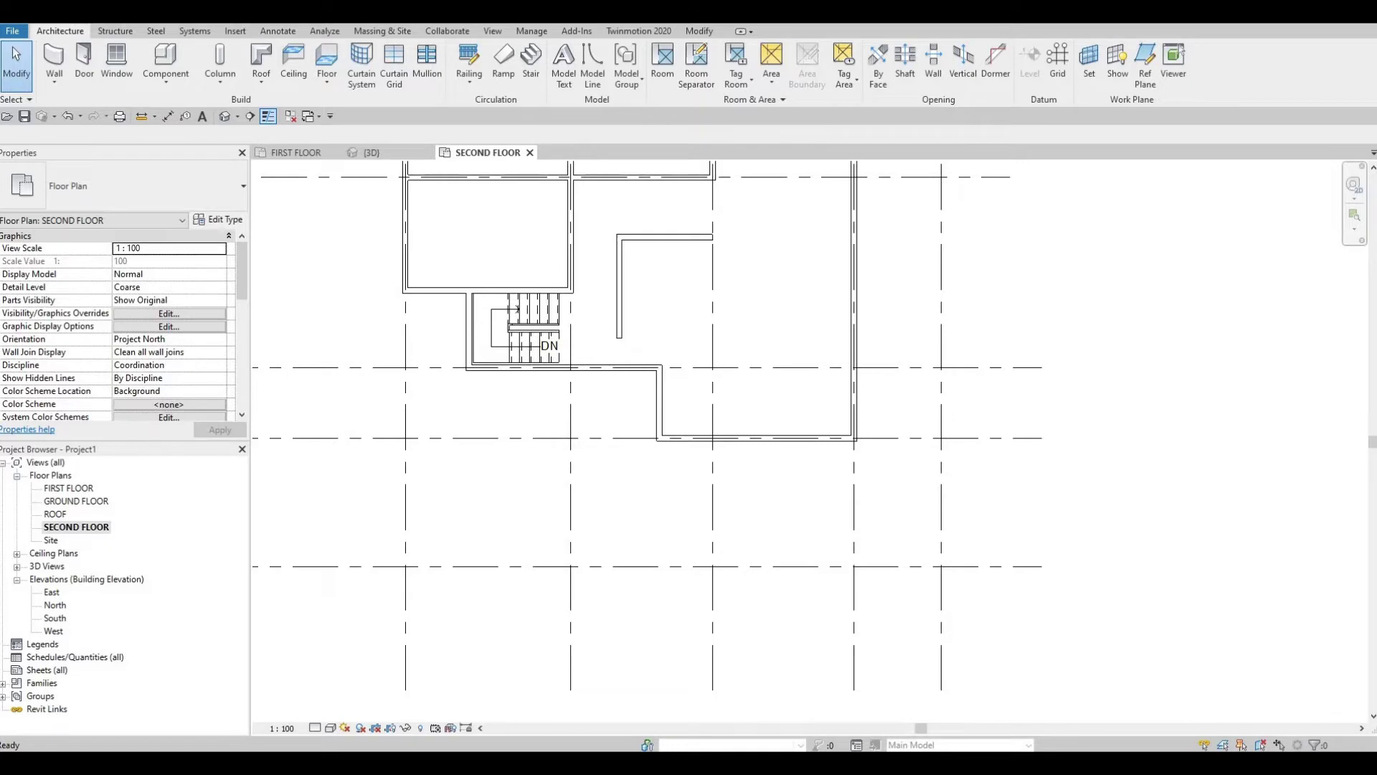
{"action": "key", "text": "Escape"}
Step: Set the horizontal wall's distance from the interior wall on grid C to 1350 mm
{"action": "middle_click_drag", "start_coordinate": [625, 274], "coordinate": [554, 314]}
{"action": "left_click", "coordinate": [603, 278]}
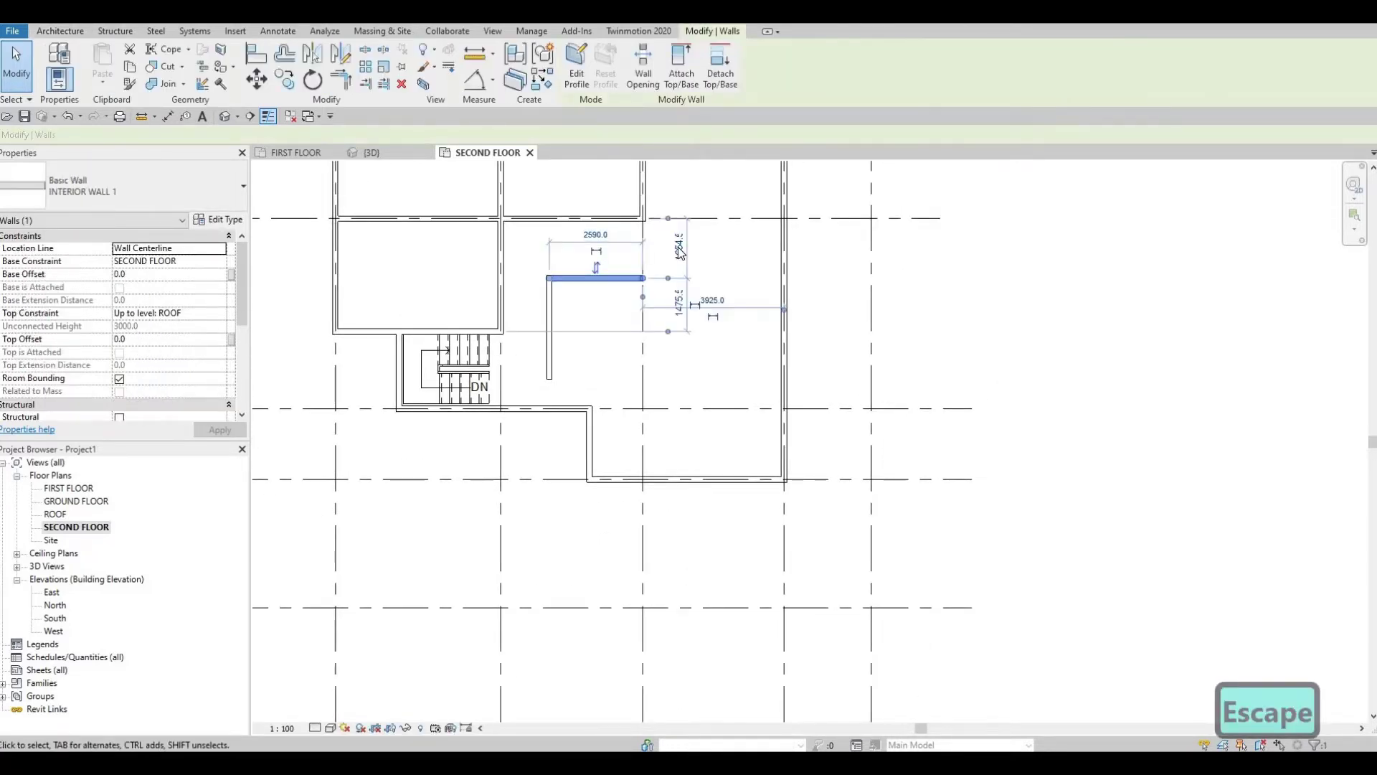
{"action": "left_click", "coordinate": [674, 257]}
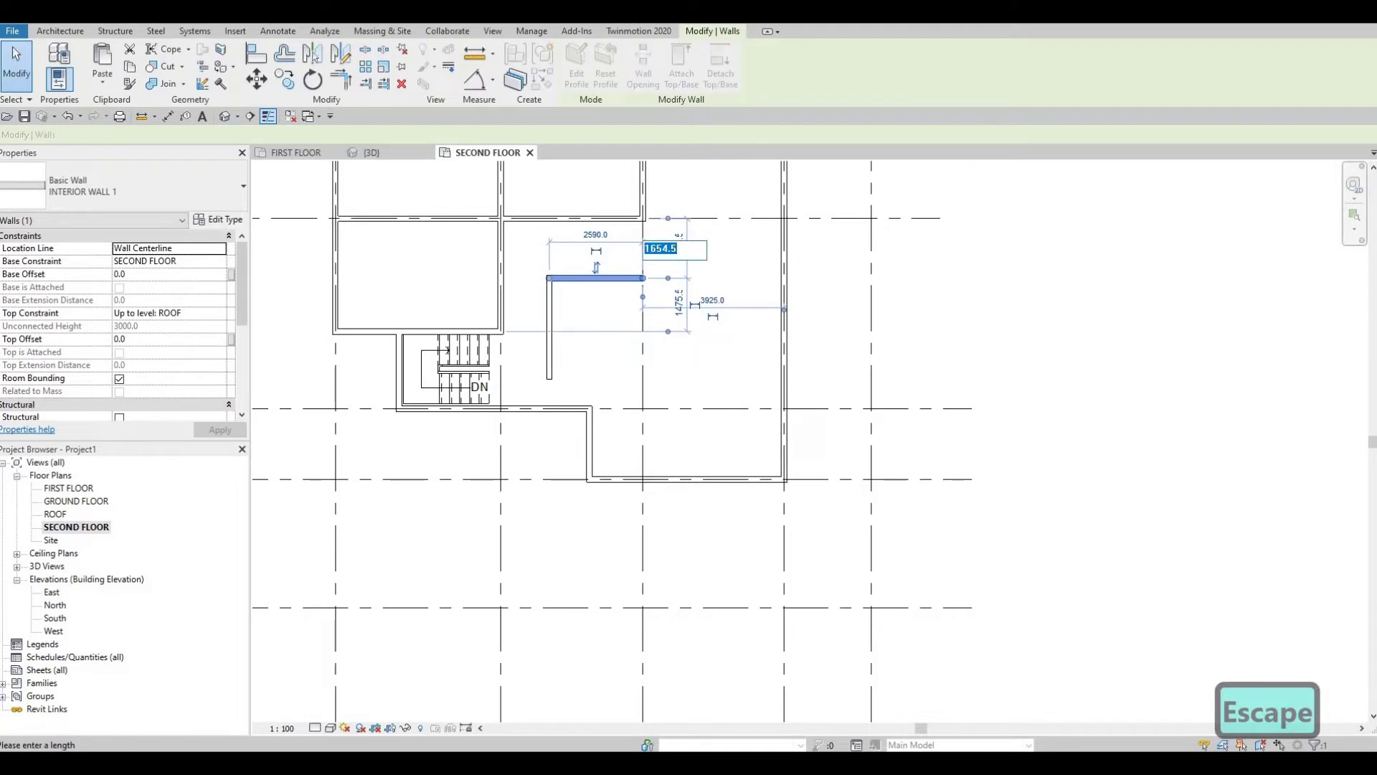
{"action": "type", "text": "1350"}
{"action": "key", "text": "Return"}
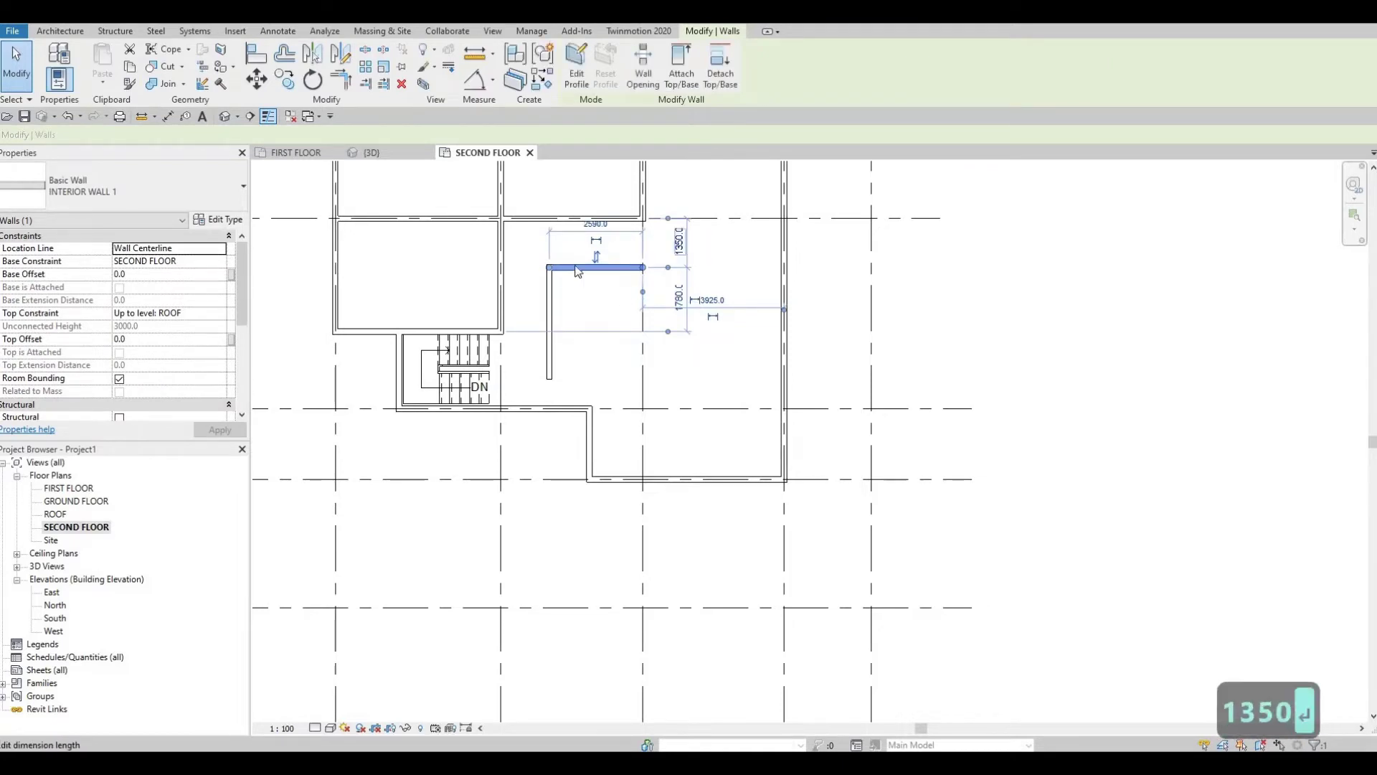
{"action": "key", "text": "Escape"}
{"action": "key", "text": "Escape"}
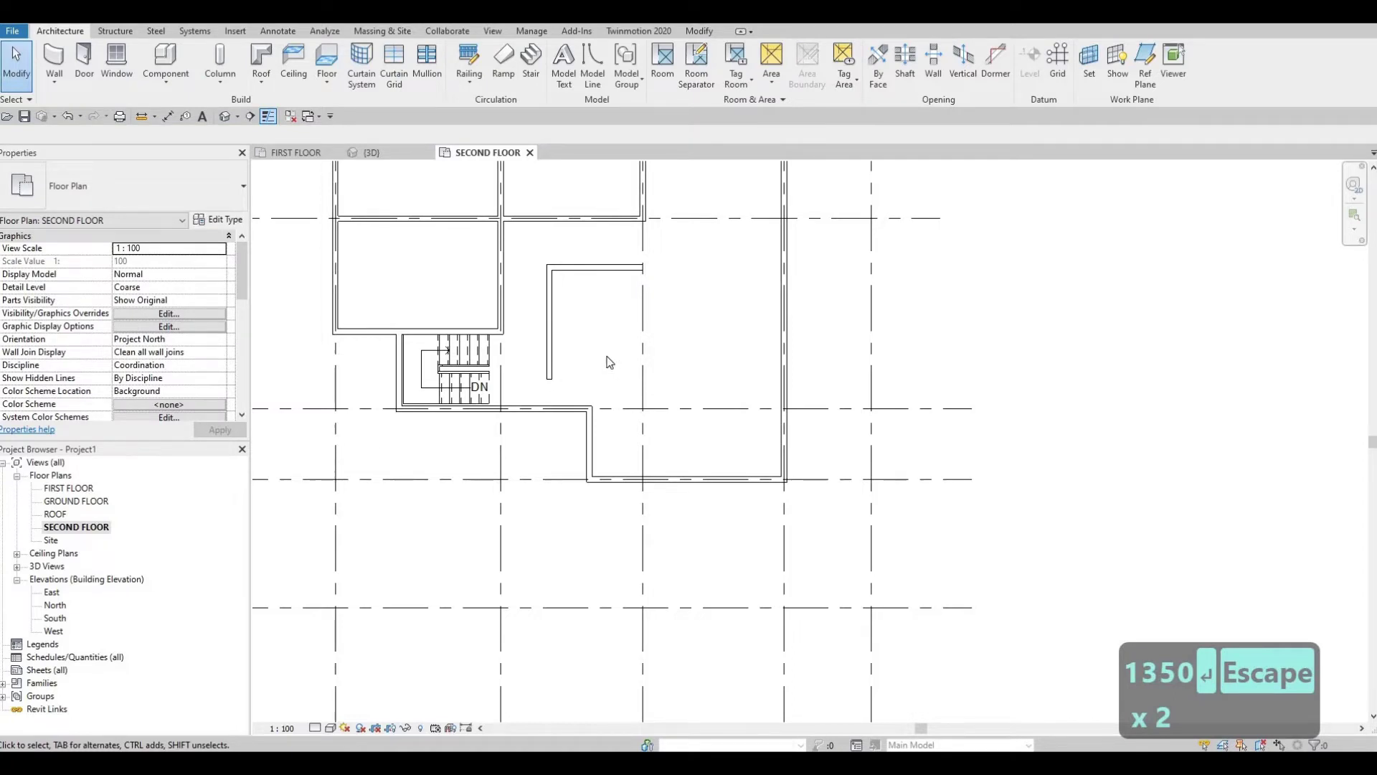
Step: Extend the lower end of the vertical wall beside the stair down to the exterior wall on grid D
{"action": "middle_click_drag", "start_coordinate": [567, 356], "coordinate": [556, 330]}
{"action": "key", "text": "Escape"}
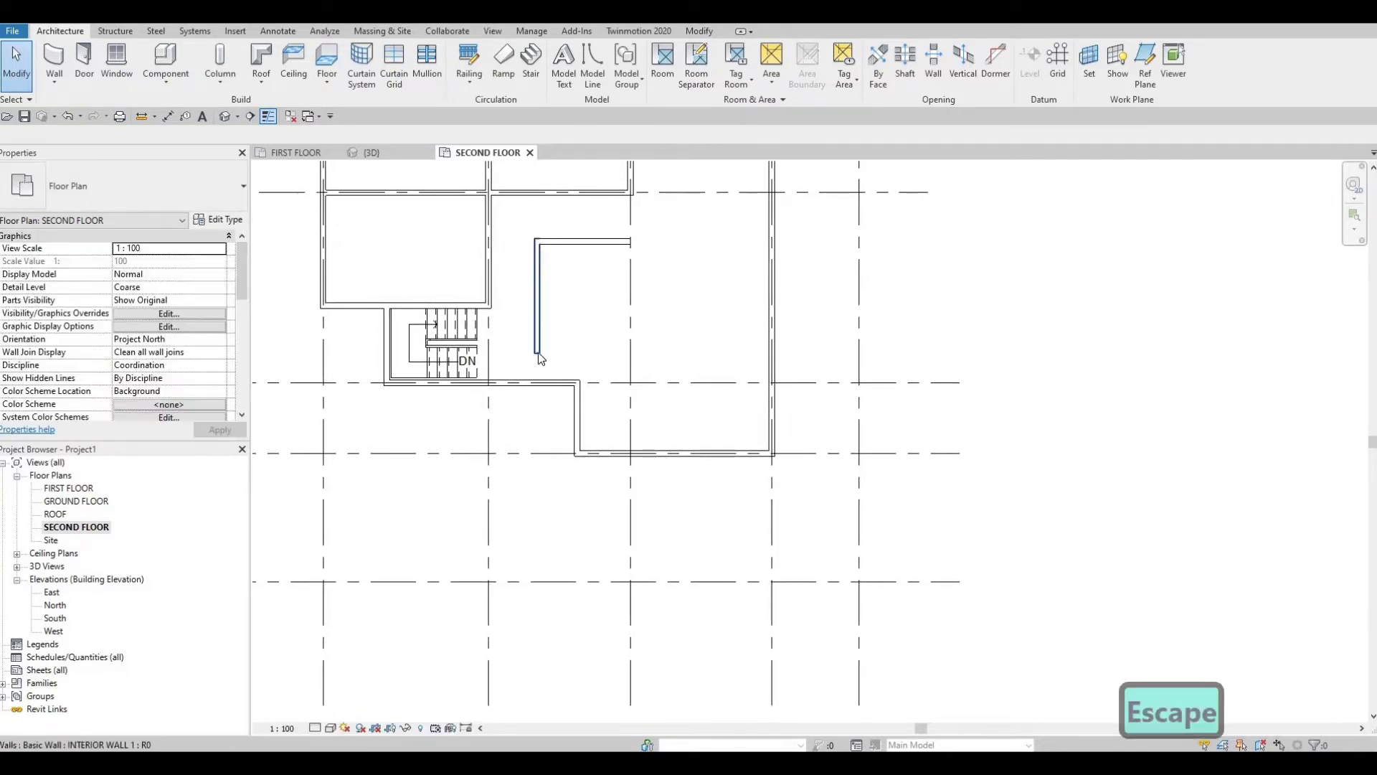
{"action": "left_click", "coordinate": [536, 309]}
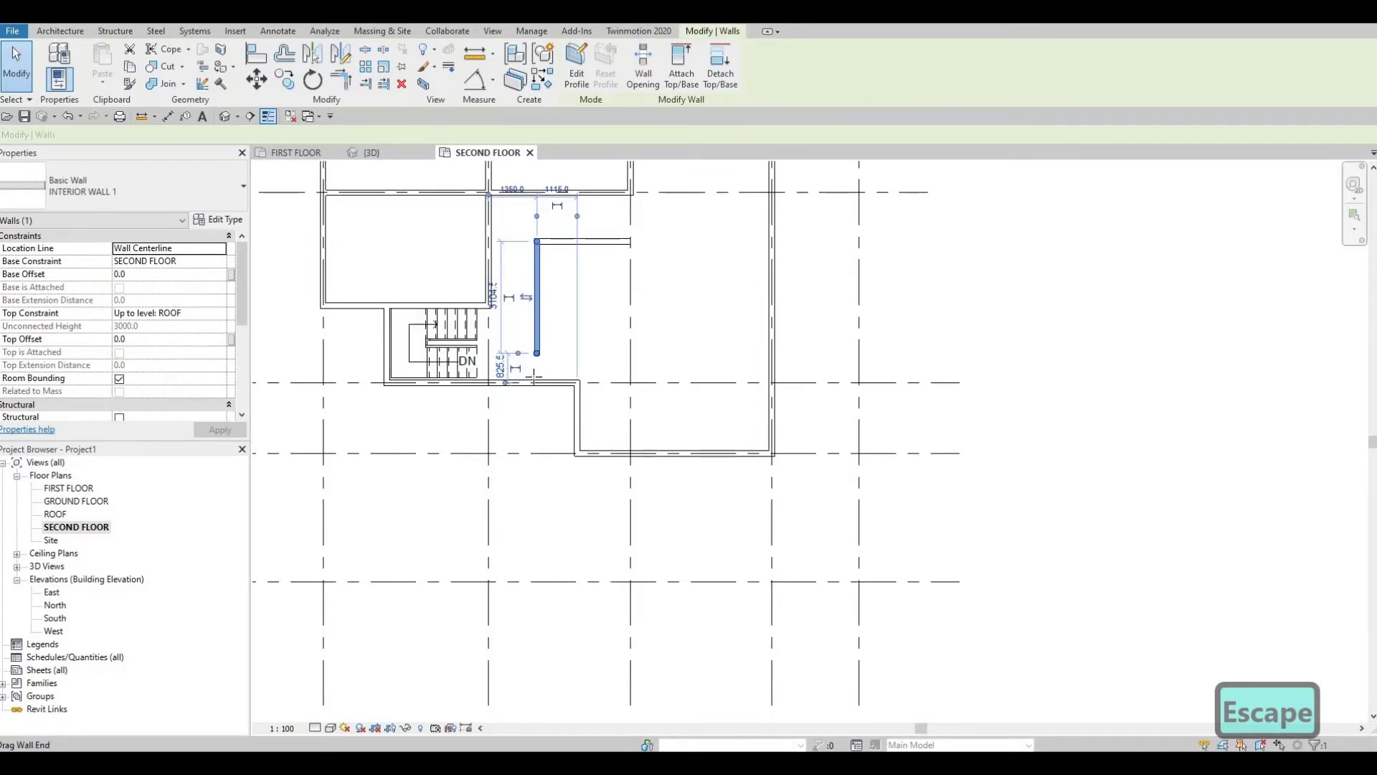
{"action": "left_click_drag", "start_coordinate": [535, 374], "coordinate": [532, 408]}
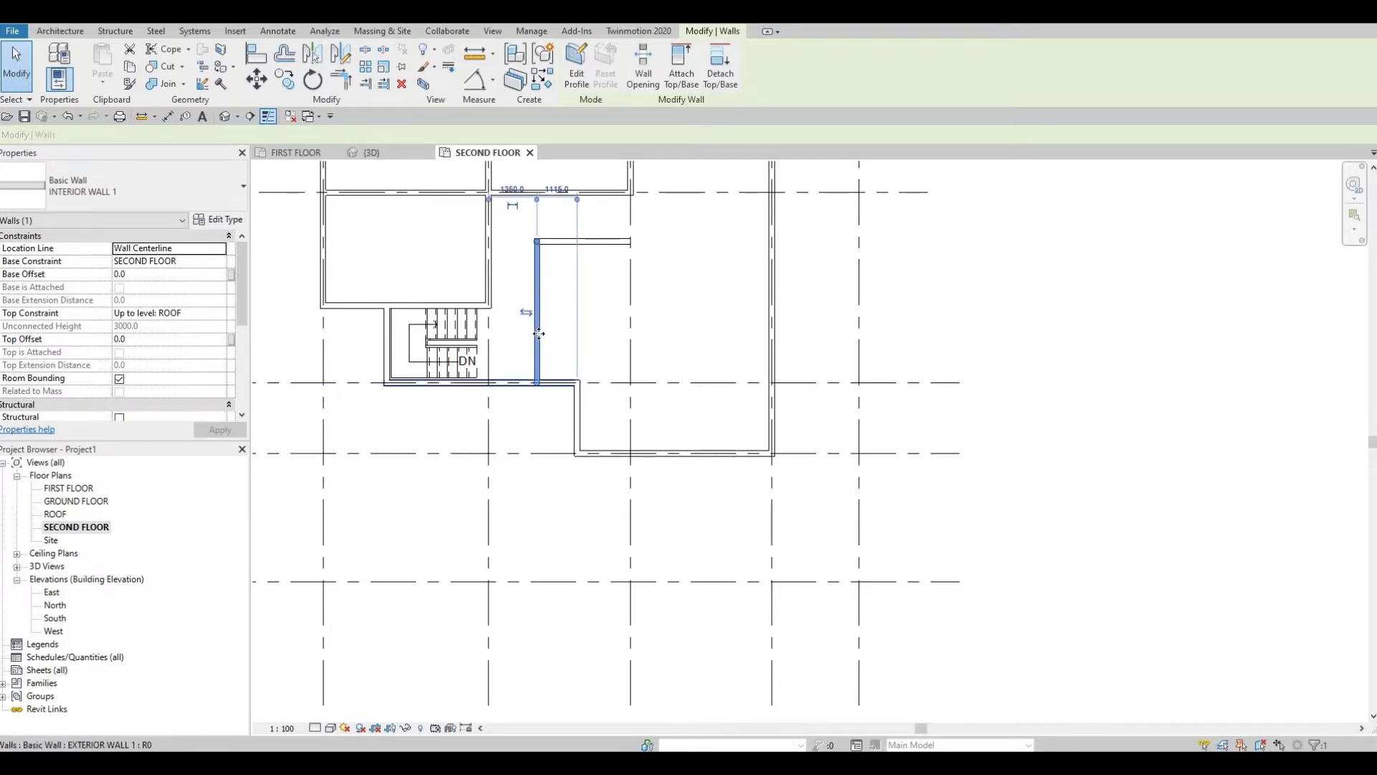
{"action": "key", "text": "Escape"}
{"action": "key", "text": "Escape"}
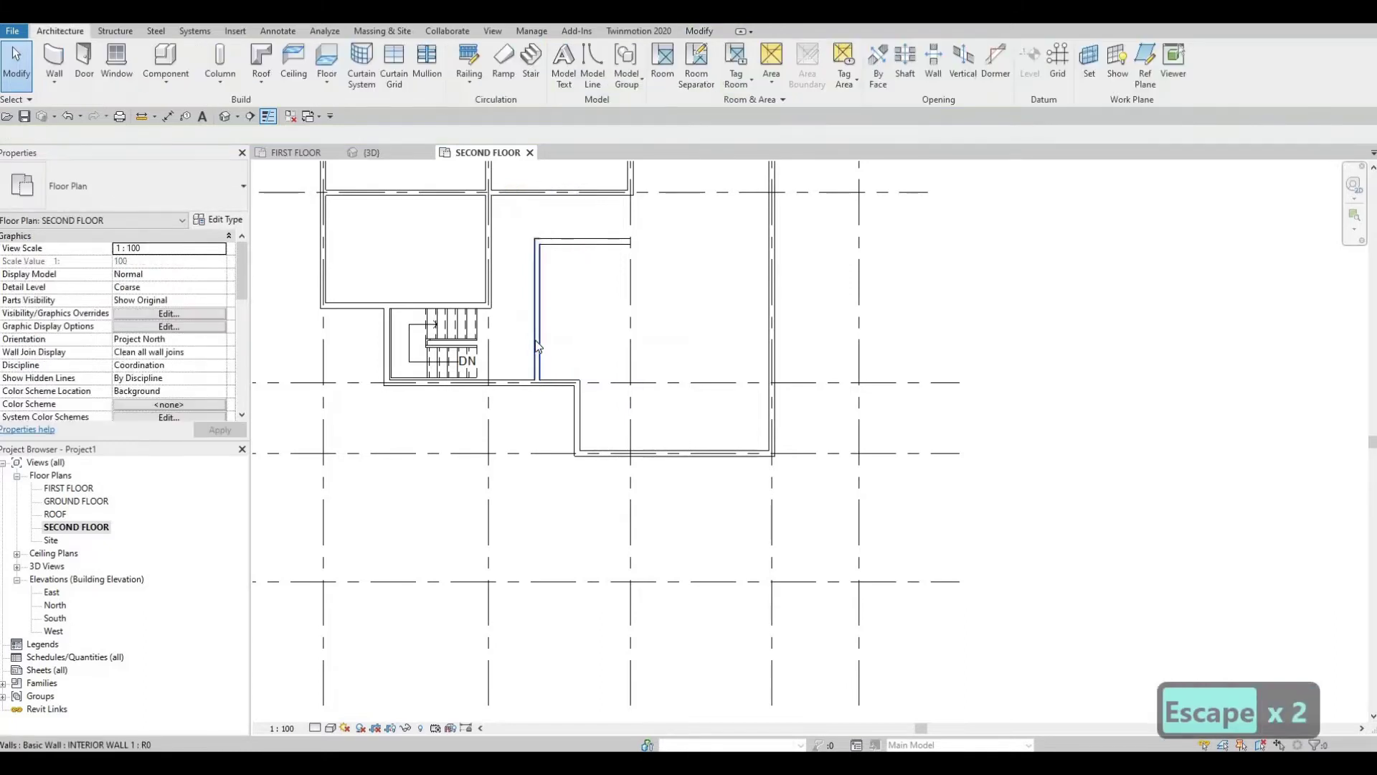
Step: Draw a similar interior wall 2600 mm along grid D from the exterior wall's inner corner, and continue it down to the lowest exterior wall
{"action": "left_click", "coordinate": [537, 359]}
{"action": "key", "text": "c"}
{"action": "key", "text": "s"}
{"action": "scroll", "coordinate": [596, 385], "scroll_direction": "up", "scroll_amount": 3}
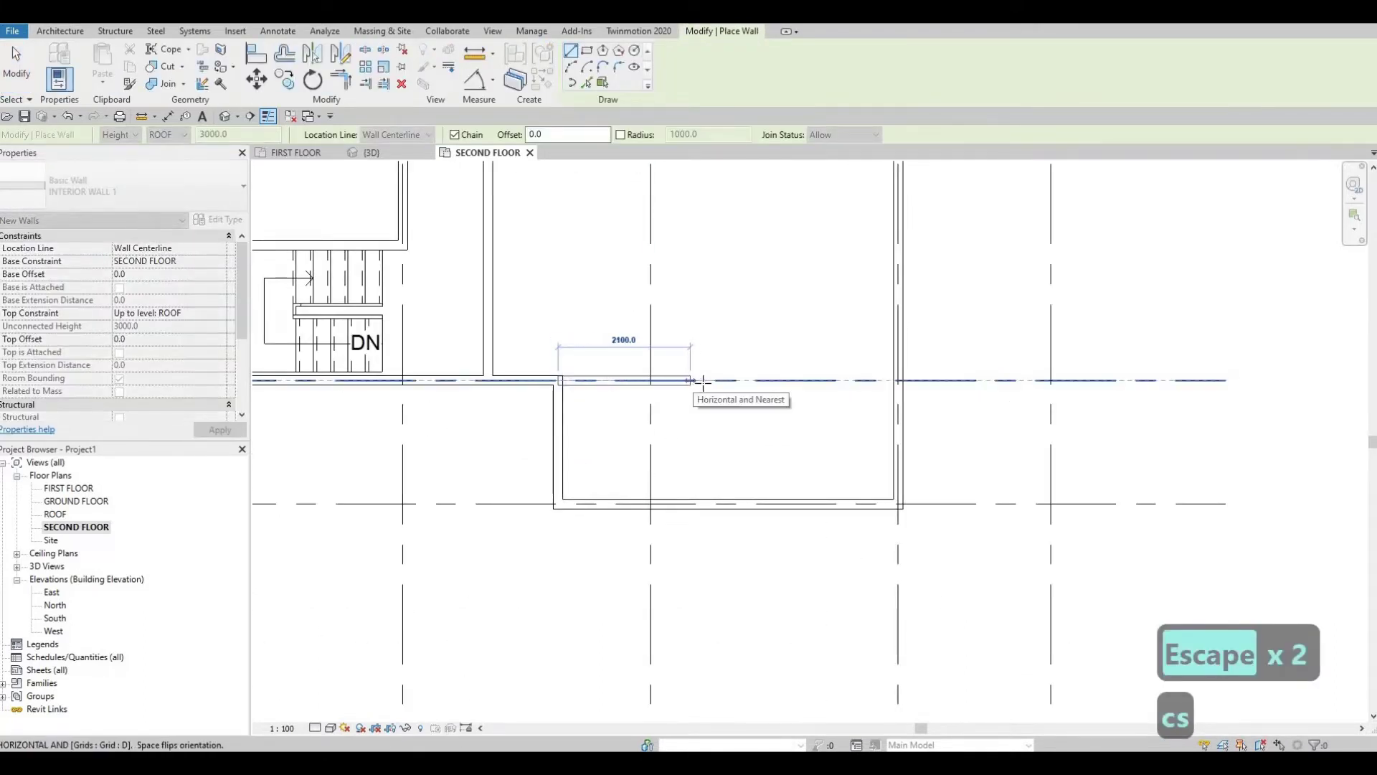
{"action": "type", "text": "2600"}
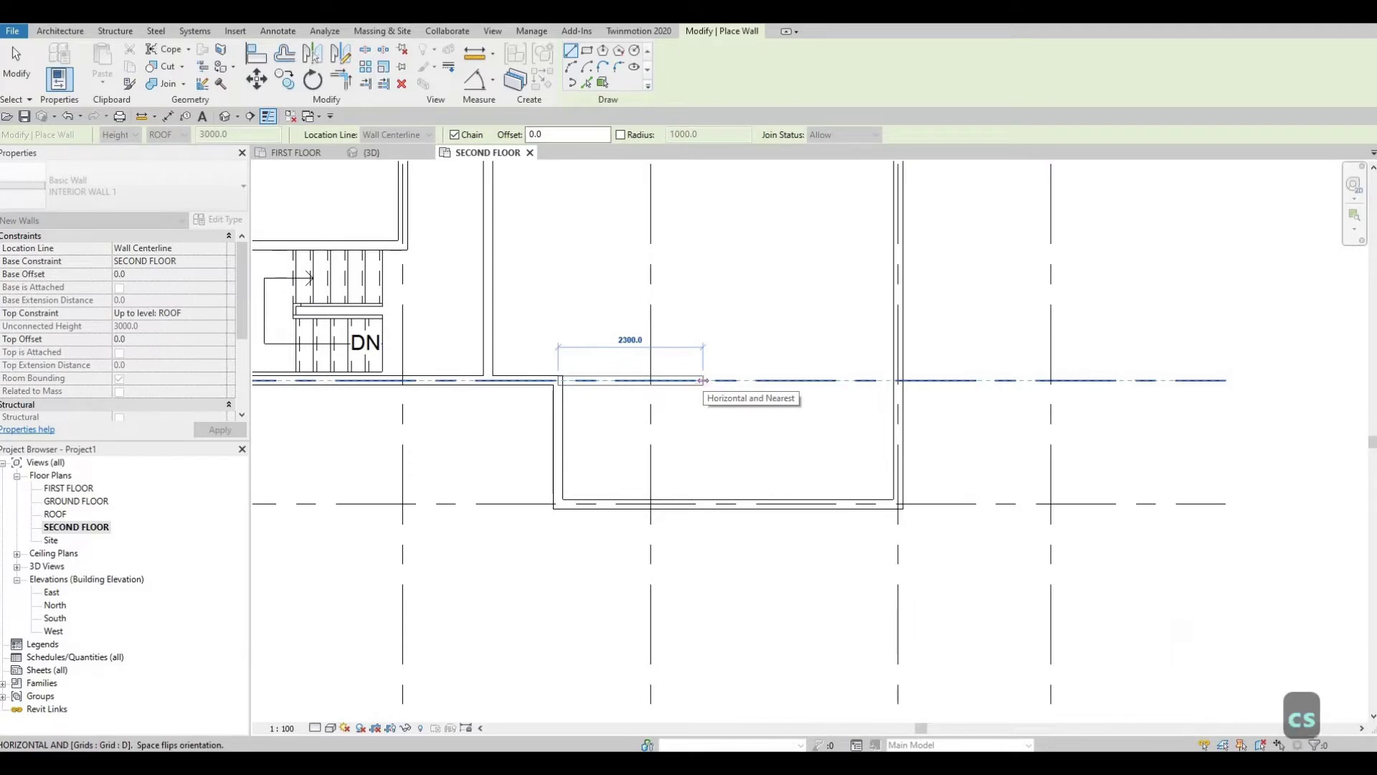
{"action": "key", "text": "Return"}
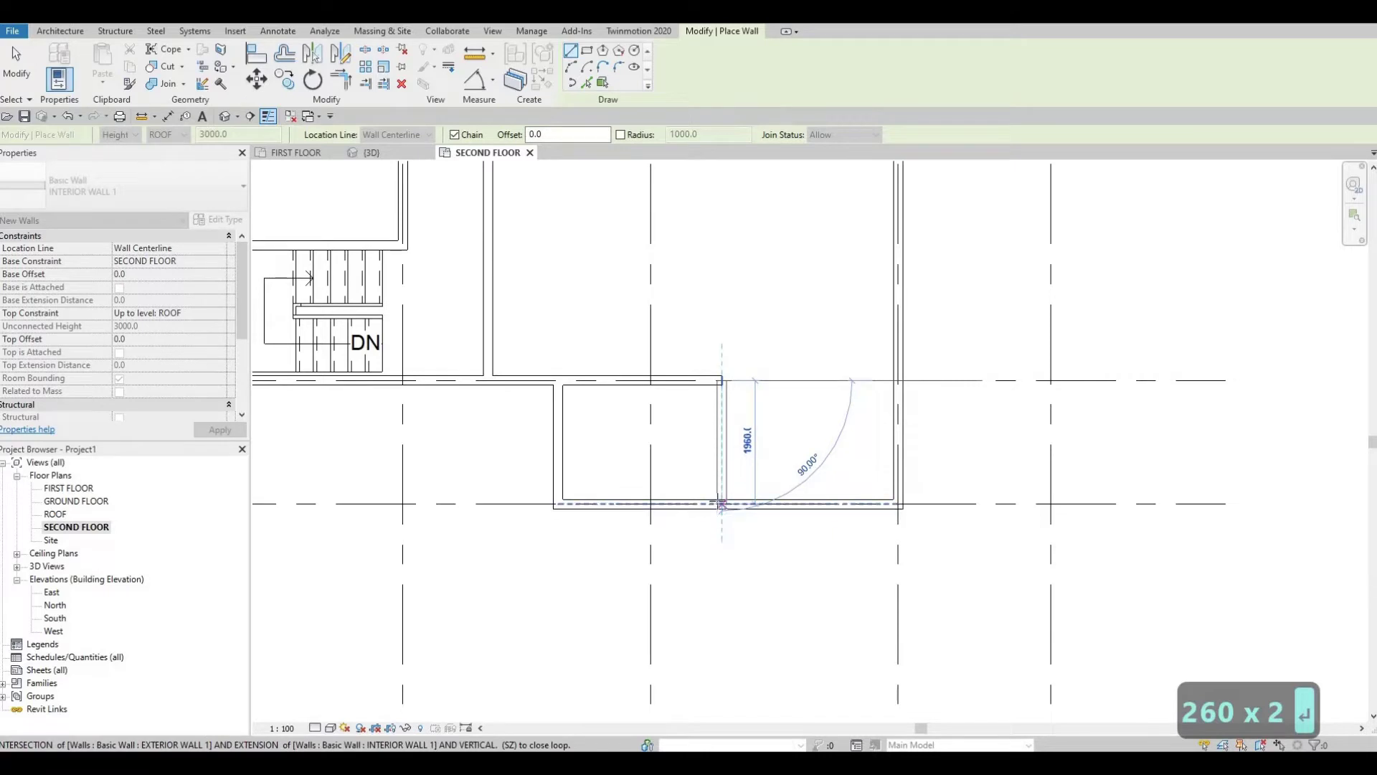
{"action": "key", "text": "Escape"}
{"action": "scroll", "coordinate": [708, 428], "scroll_direction": "down", "scroll_amount": 1}
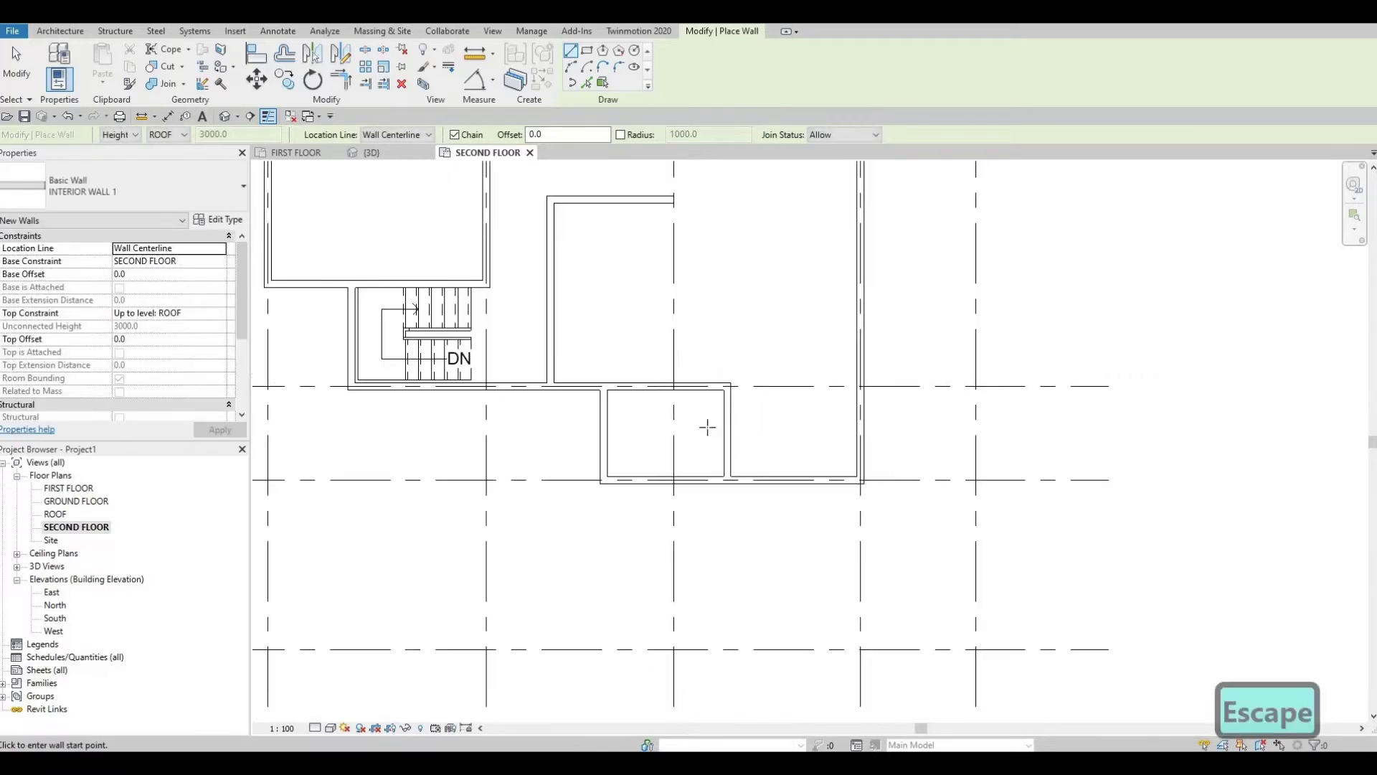
Step: Close the room with an interior wall along grid 3, from the horizontal wall's end down to the interior wall on grid D
{"action": "middle_click_drag", "start_coordinate": [677, 309], "coordinate": [682, 391]}
{"action": "middle_click_drag", "start_coordinate": [676, 273], "coordinate": [677, 304]}
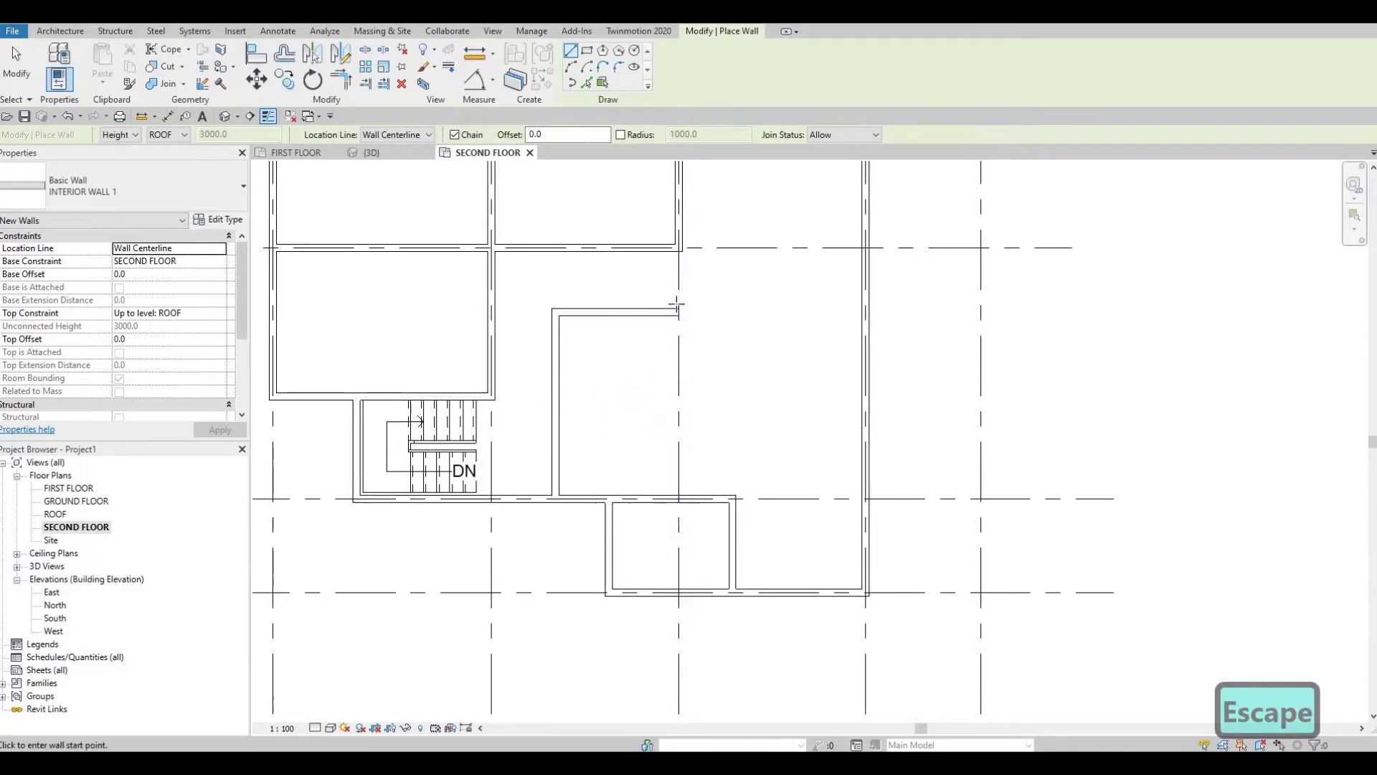
{"action": "left_click", "coordinate": [677, 311]}
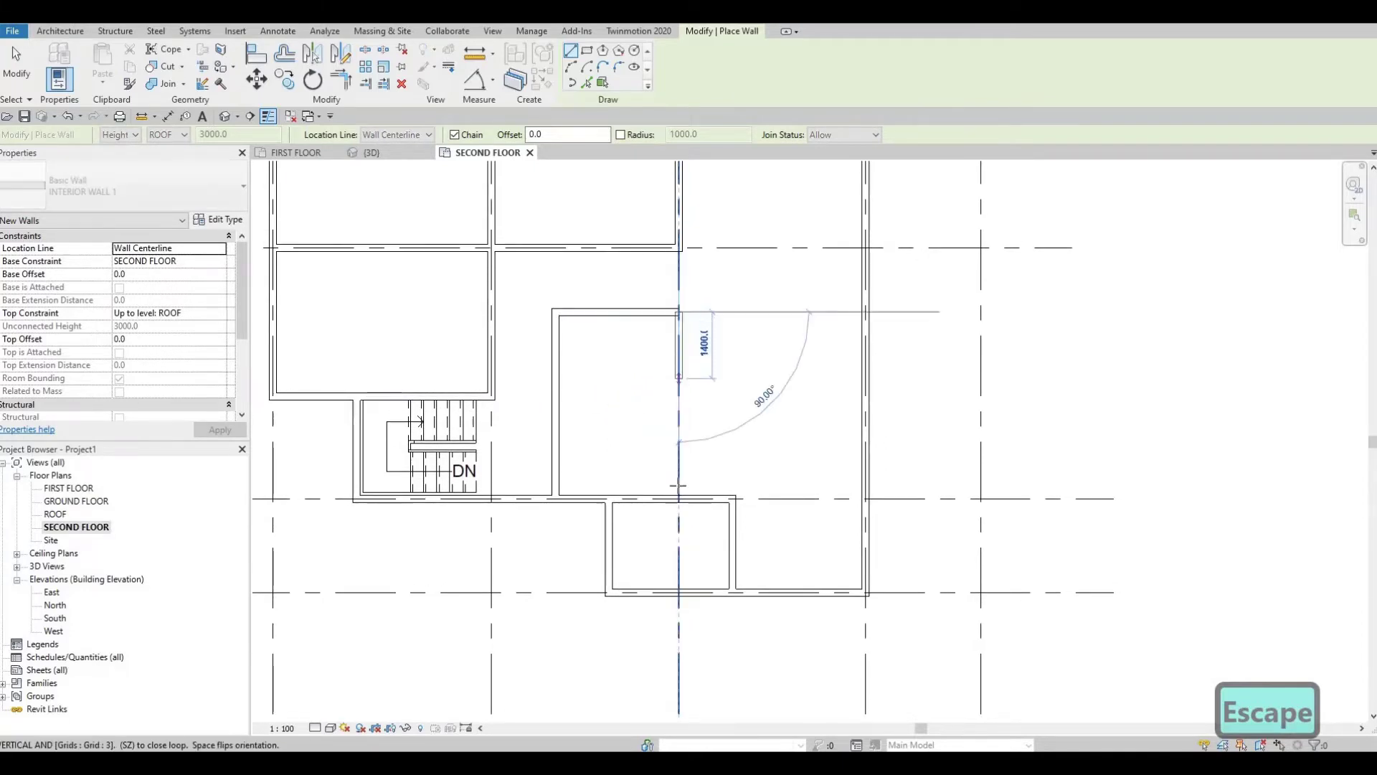
{"action": "left_click", "coordinate": [677, 495]}
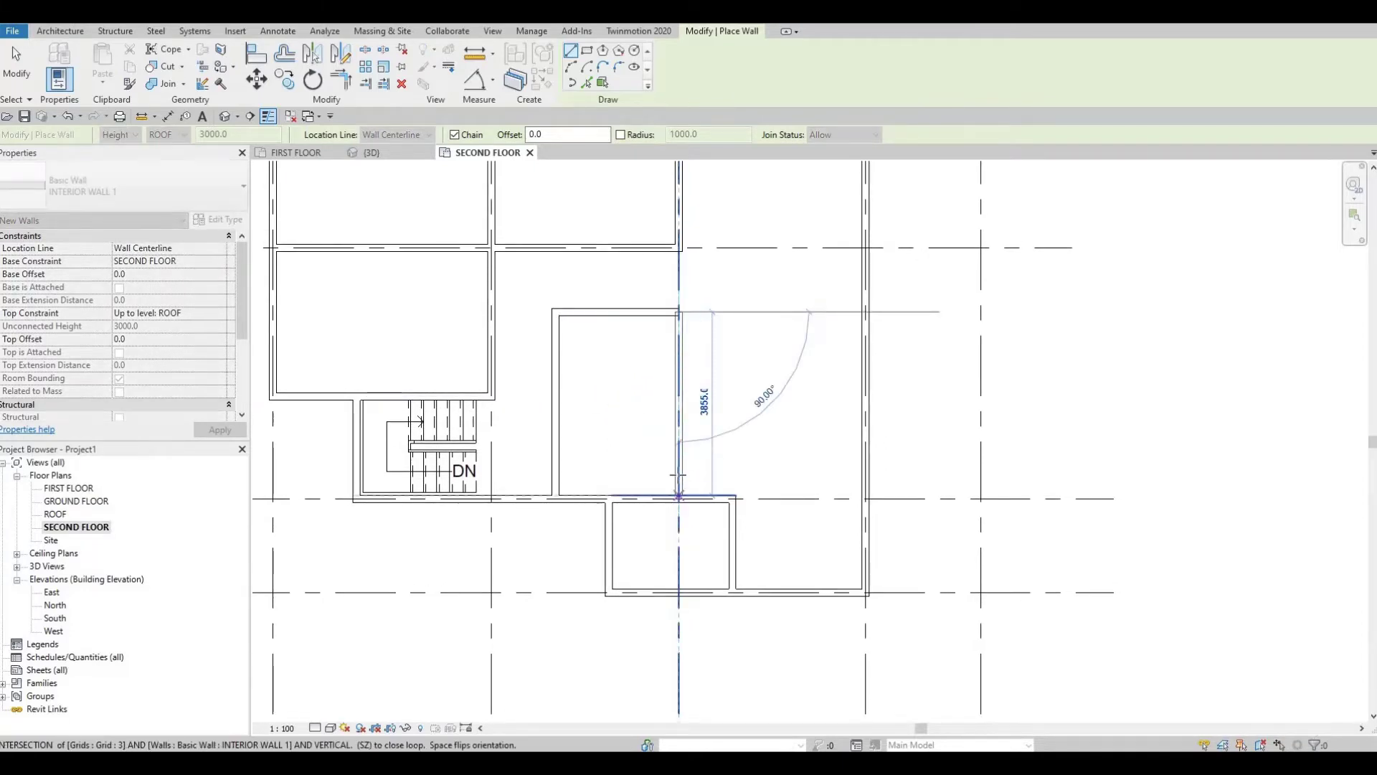
{"action": "key", "text": "Escape"}
{"action": "key", "text": "Escape"}
Step: Draw a similar interior wall about 3300 mm long from the east exterior wall toward grid 3, about 600 mm below grid C
{"action": "middle_click_drag", "start_coordinate": [523, 282], "coordinate": [678, 356]}
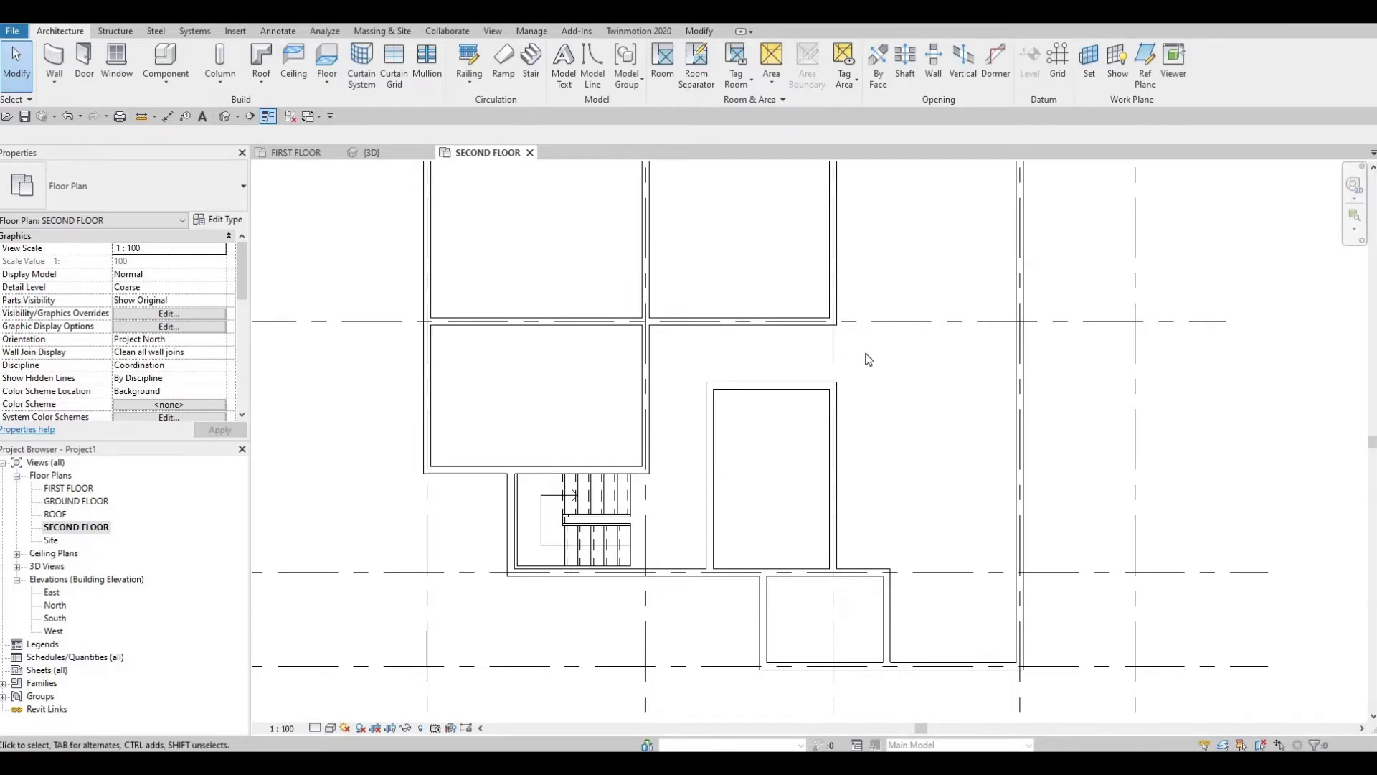
{"action": "left_click", "coordinate": [775, 391]}
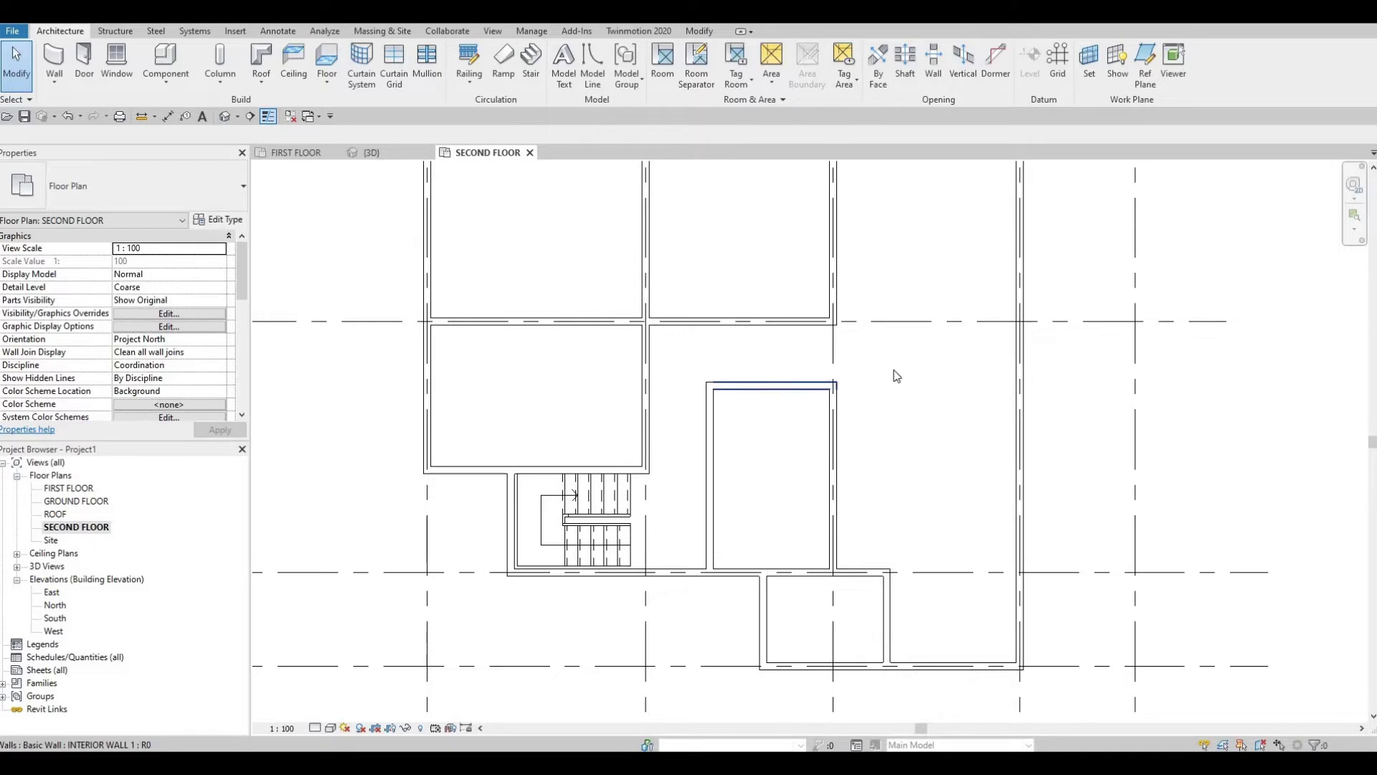
{"action": "key", "text": "c"}
{"action": "key", "text": "s"}
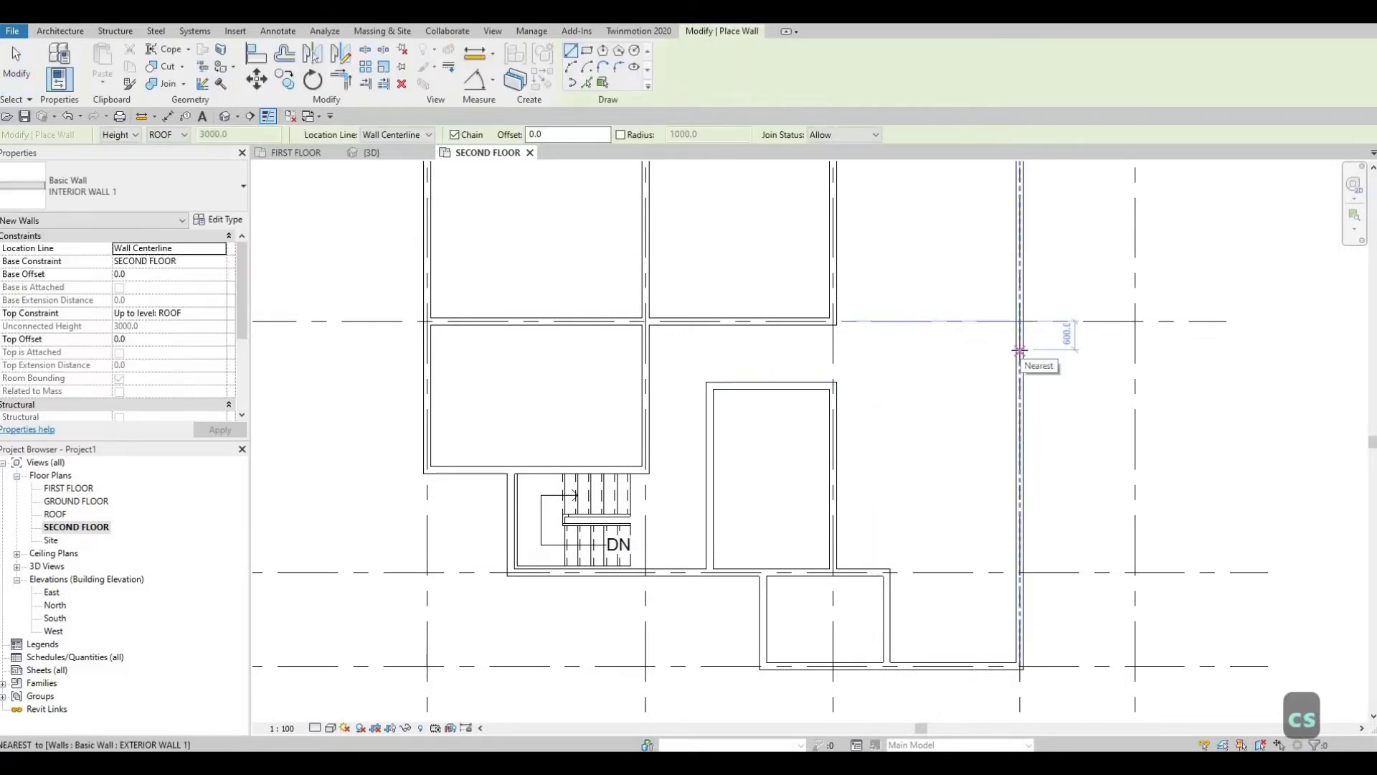
{"action": "left_click", "coordinate": [861, 351]}
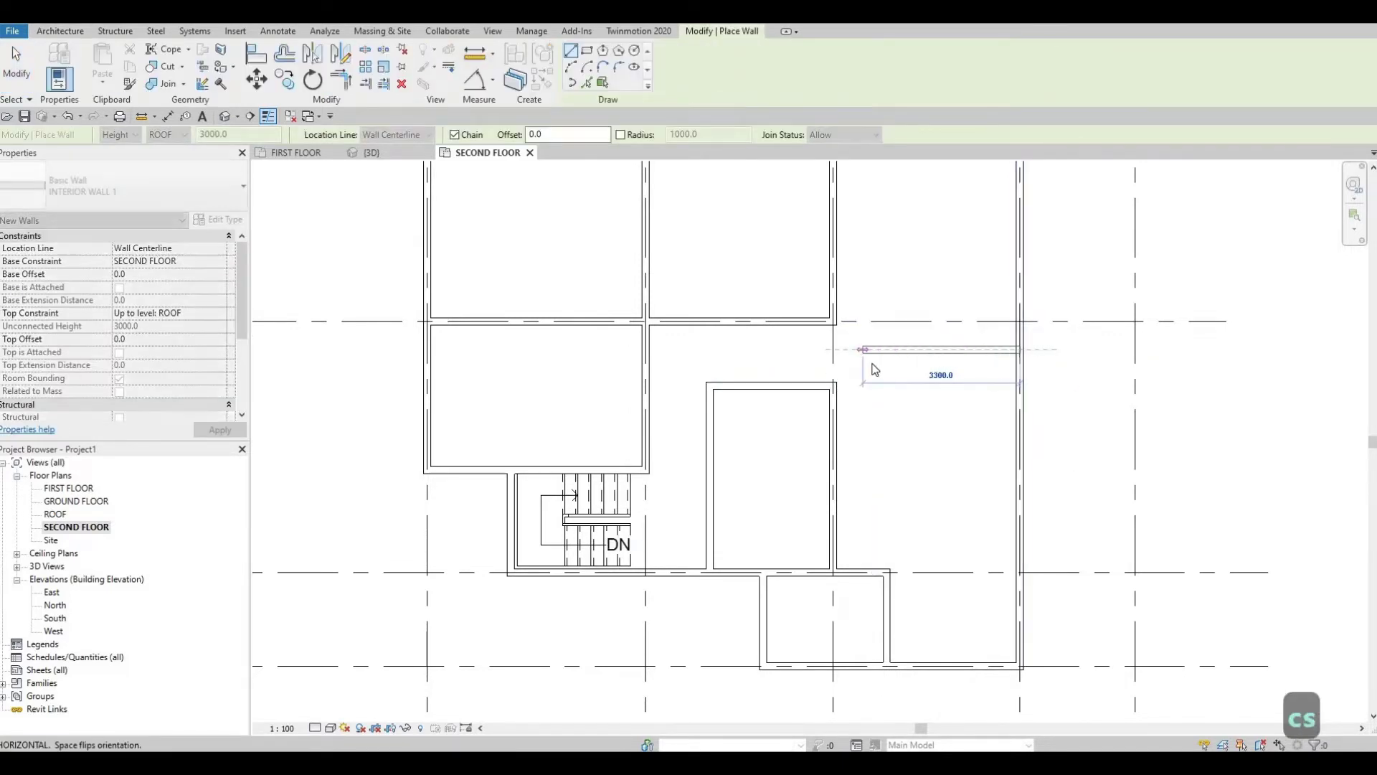
{"action": "key", "text": "Escape"}
{"action": "key", "text": "Escape"}
{"action": "key", "text": "Escape"}
Step: Set the new horizontal wall's distance from grid C to 675 mm
{"action": "left_click", "coordinate": [904, 351]}
{"action": "scroll", "coordinate": [868, 358], "scroll_direction": "up", "scroll_amount": 2}
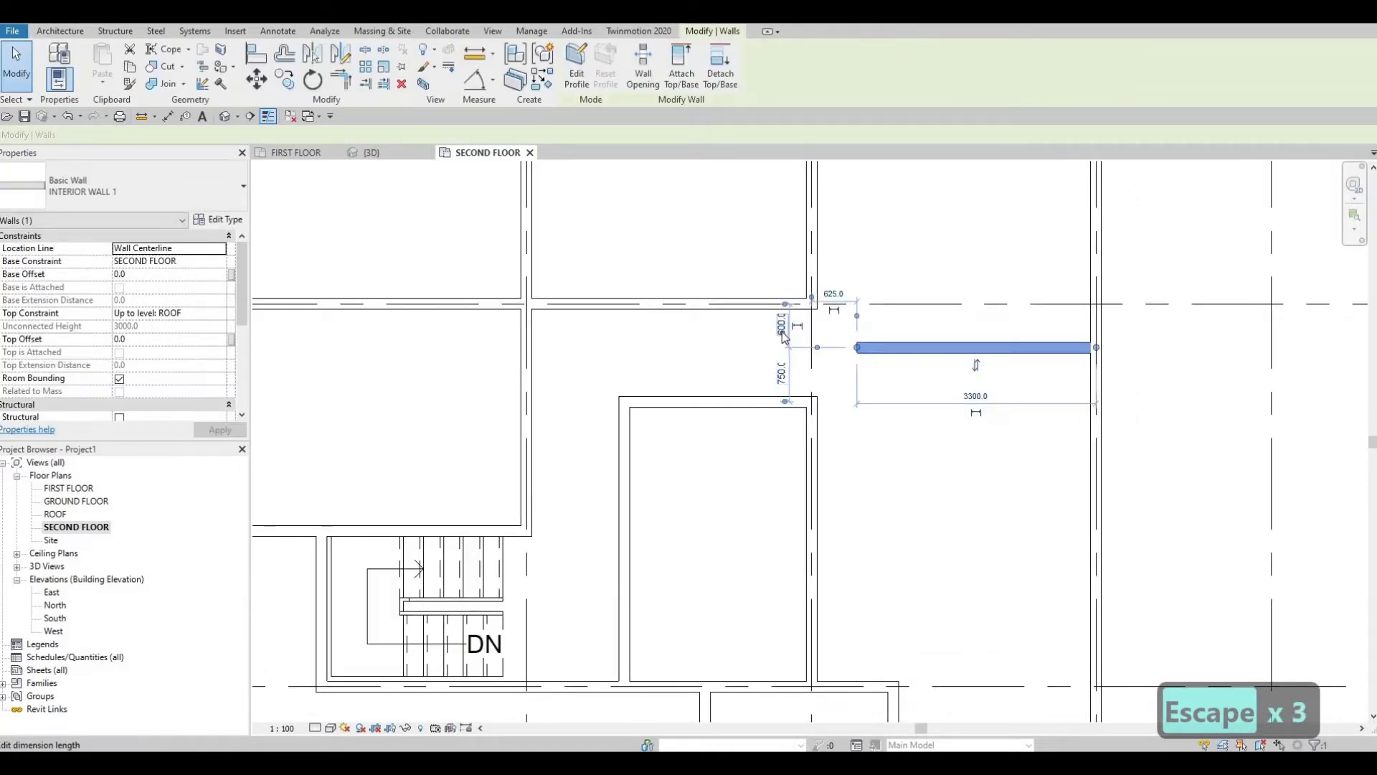
{"action": "left_click", "coordinate": [783, 352]}
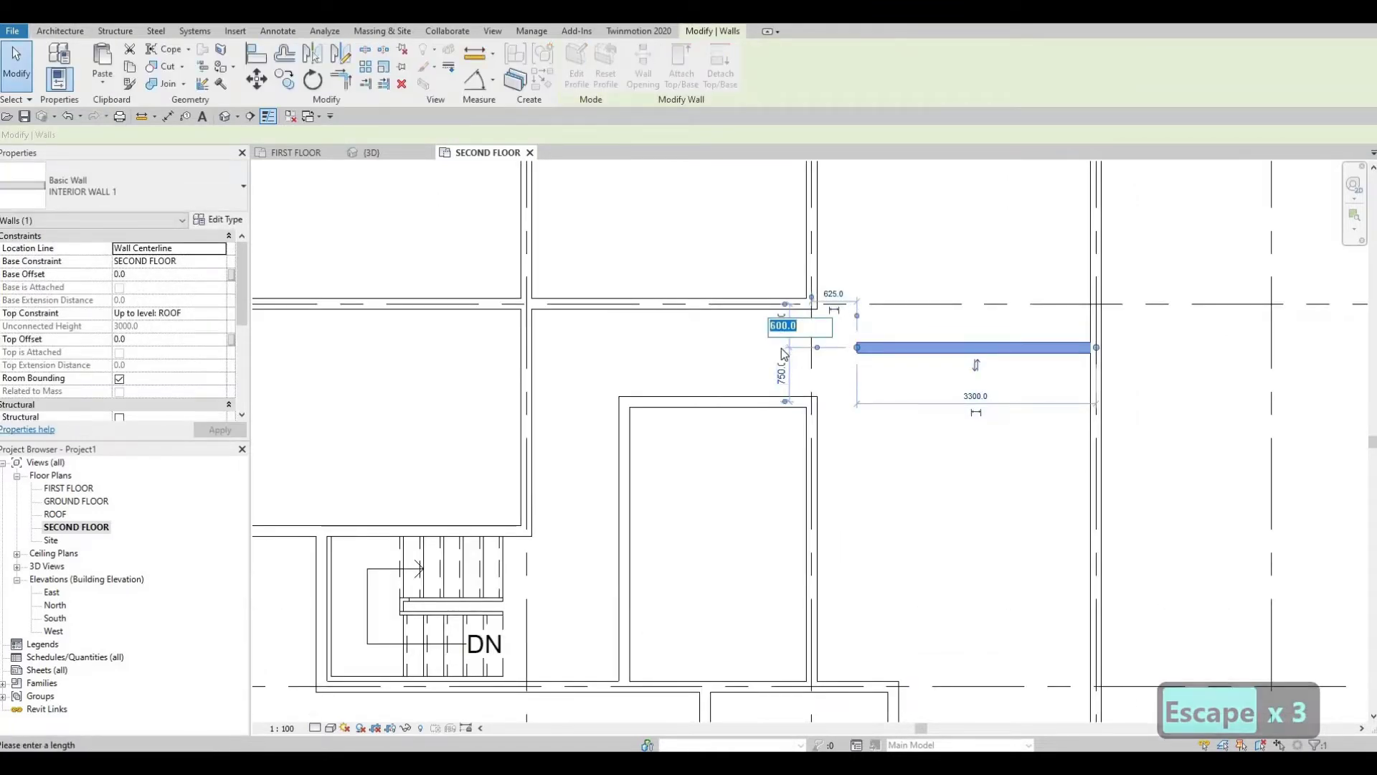
{"action": "type", "text": "675"}
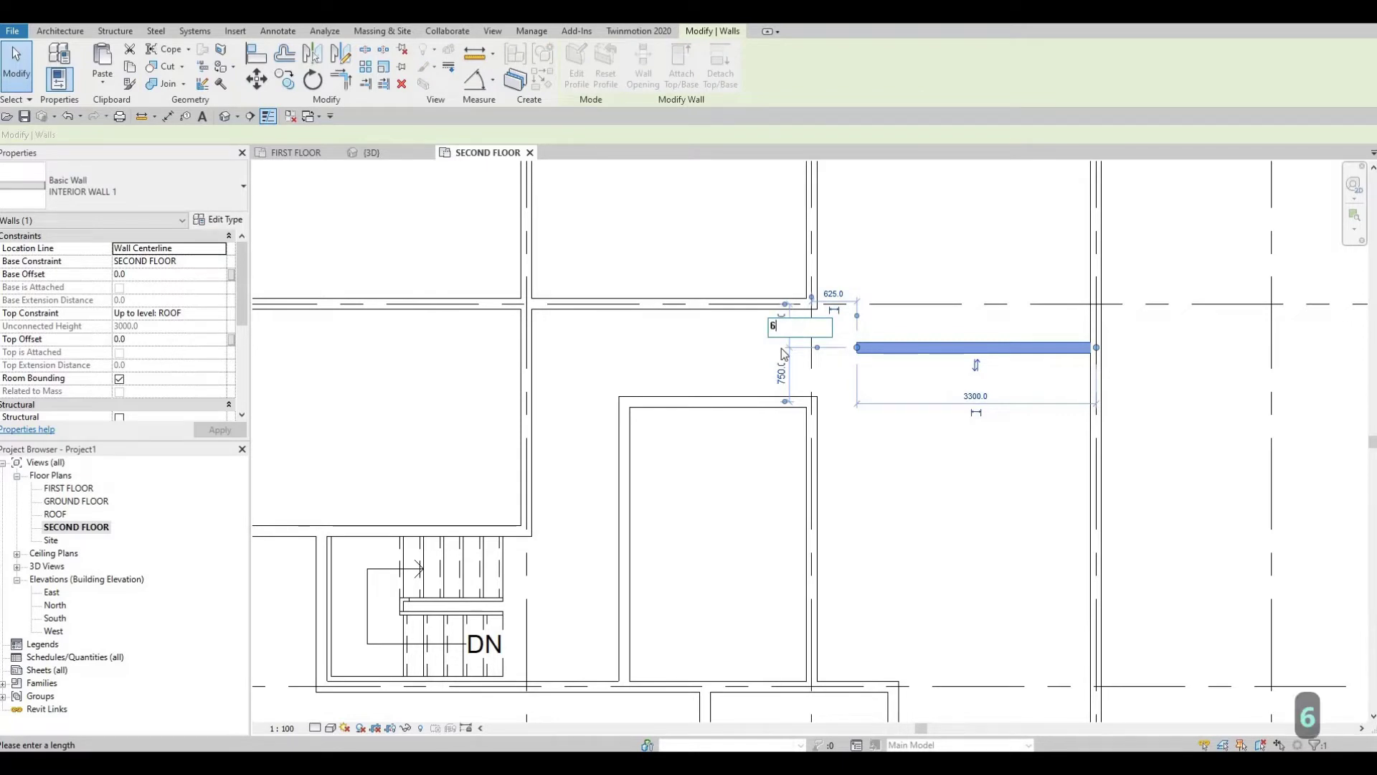
{"action": "key", "text": "Return"}
{"action": "key", "text": "Escape"}
{"action": "key", "text": "Escape"}
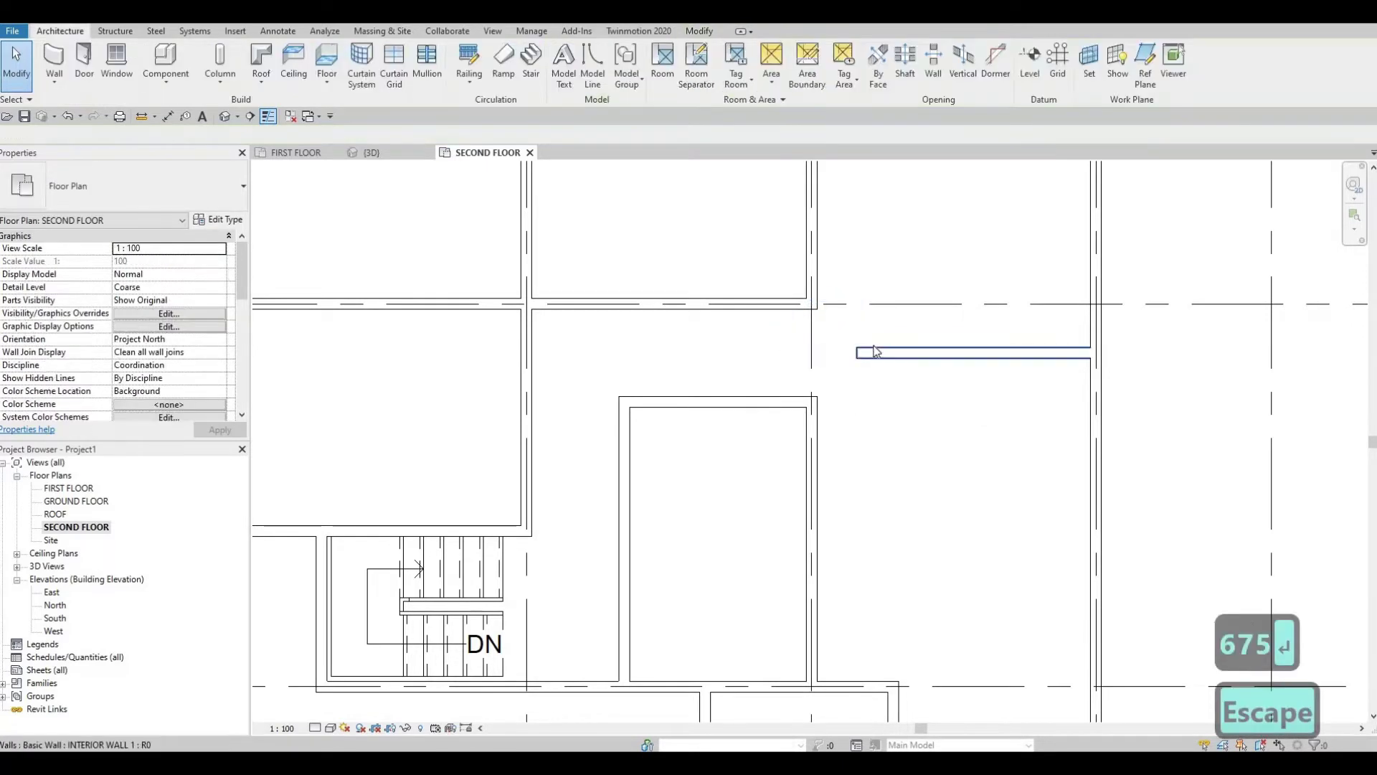
Step: Pull back the free end of the horizontal wall until the wall is 2600 mm long from the east exterior wall
{"action": "left_click", "coordinate": [879, 354]}
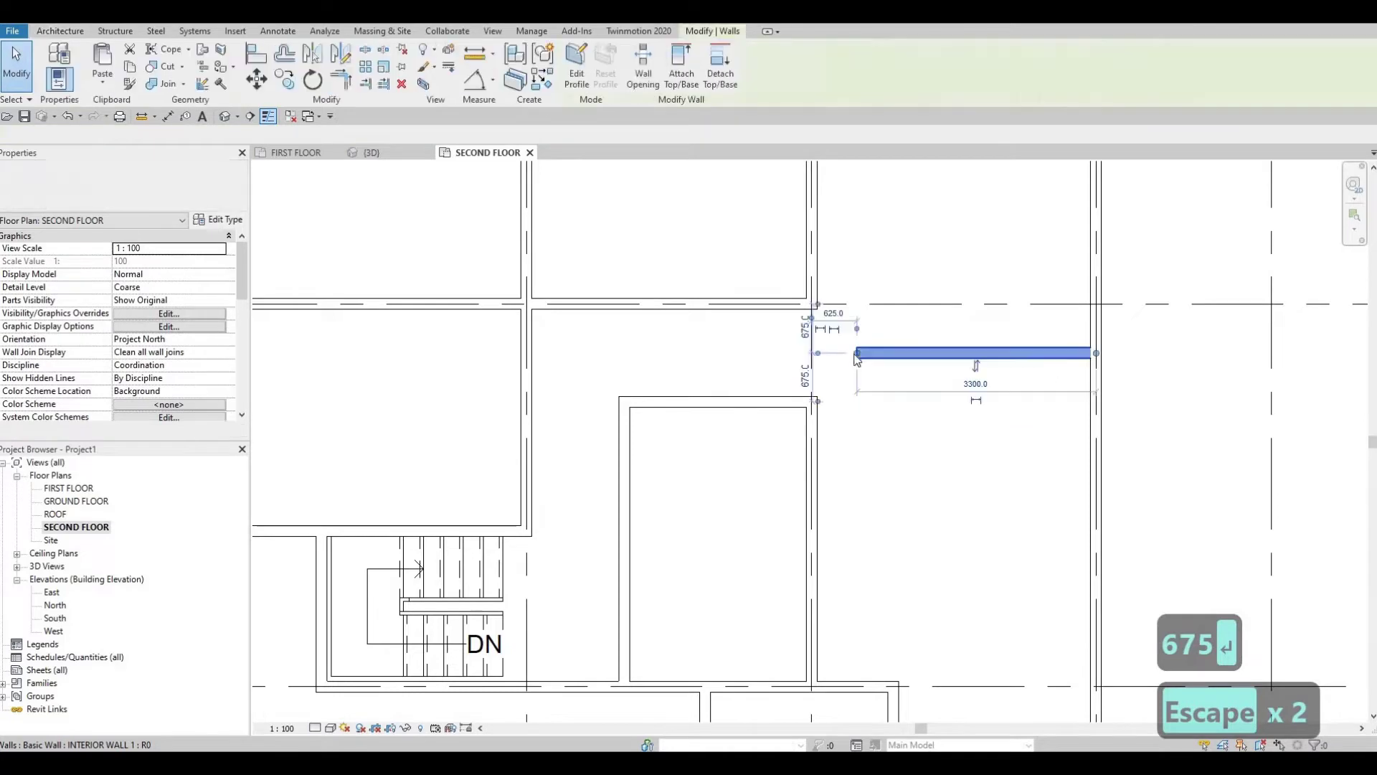
{"action": "key", "text": "r"}
{"action": "key", "text": "s"}
{"action": "key", "text": "Escape"}
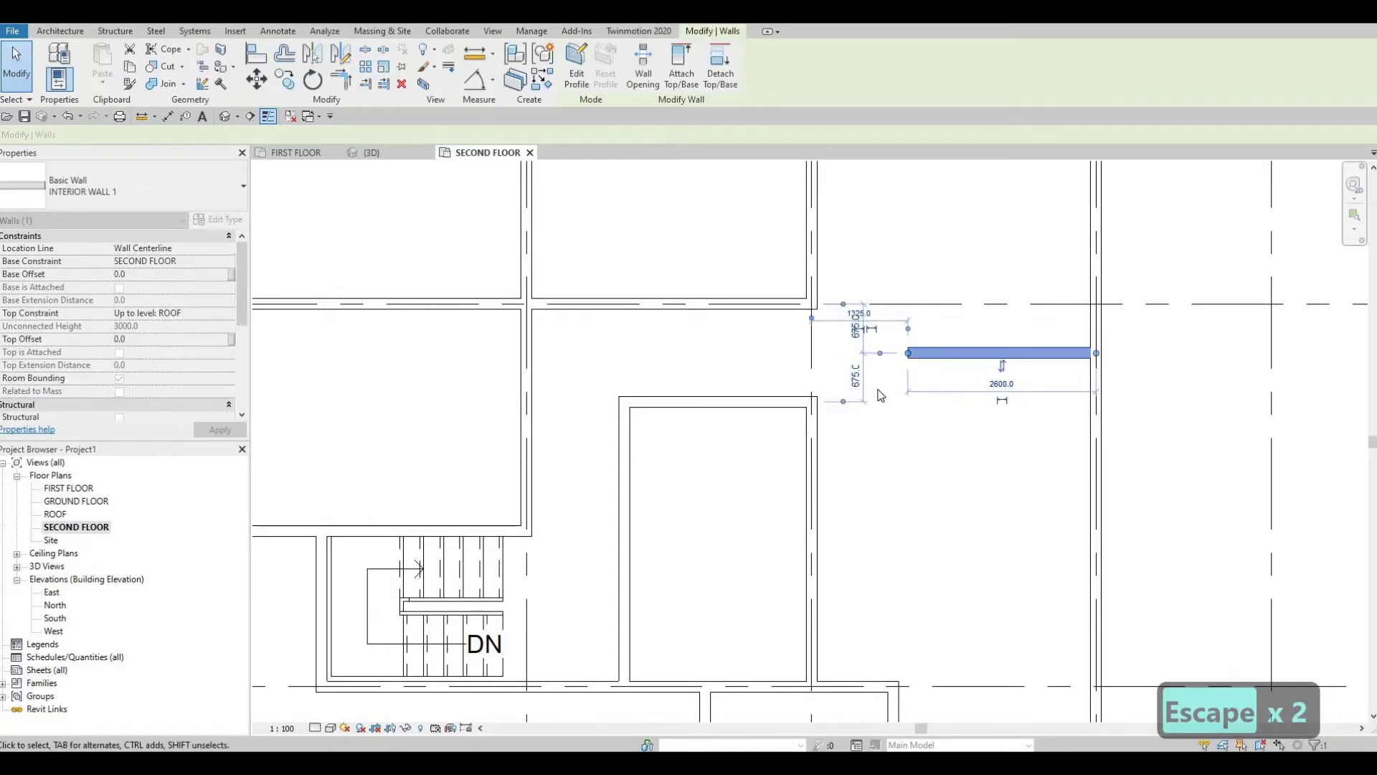
{"action": "key", "text": "Escape"}
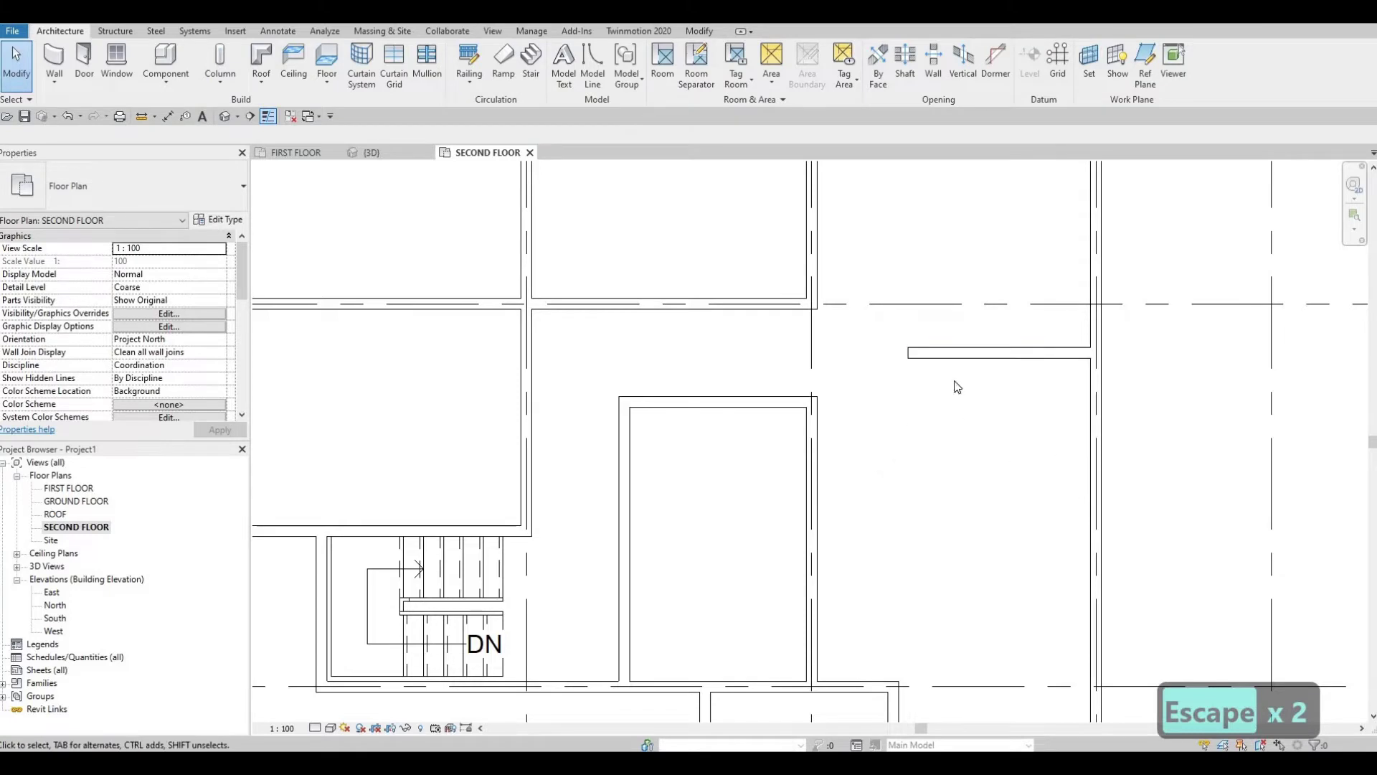
Step: Continue the corridor's lower wall 1325 mm past grid 3, up 1350 mm to grid C, and back to the wall end at grid 3
{"action": "left_click", "coordinate": [949, 356]}
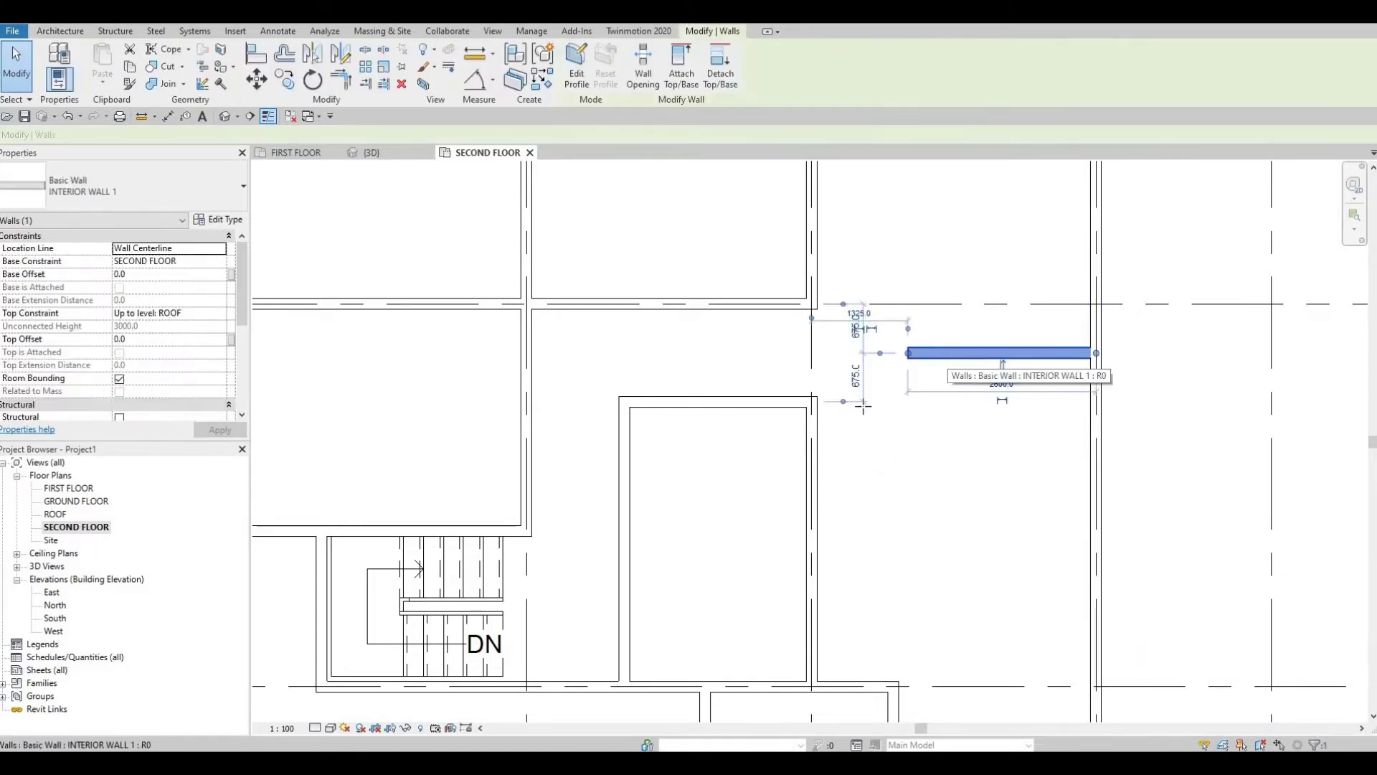
{"action": "key", "text": "c"}
{"action": "key", "text": "s"}
{"action": "scroll", "coordinate": [861, 402], "scroll_direction": "up", "scroll_amount": 1}
{"action": "left_click", "coordinate": [802, 400]}
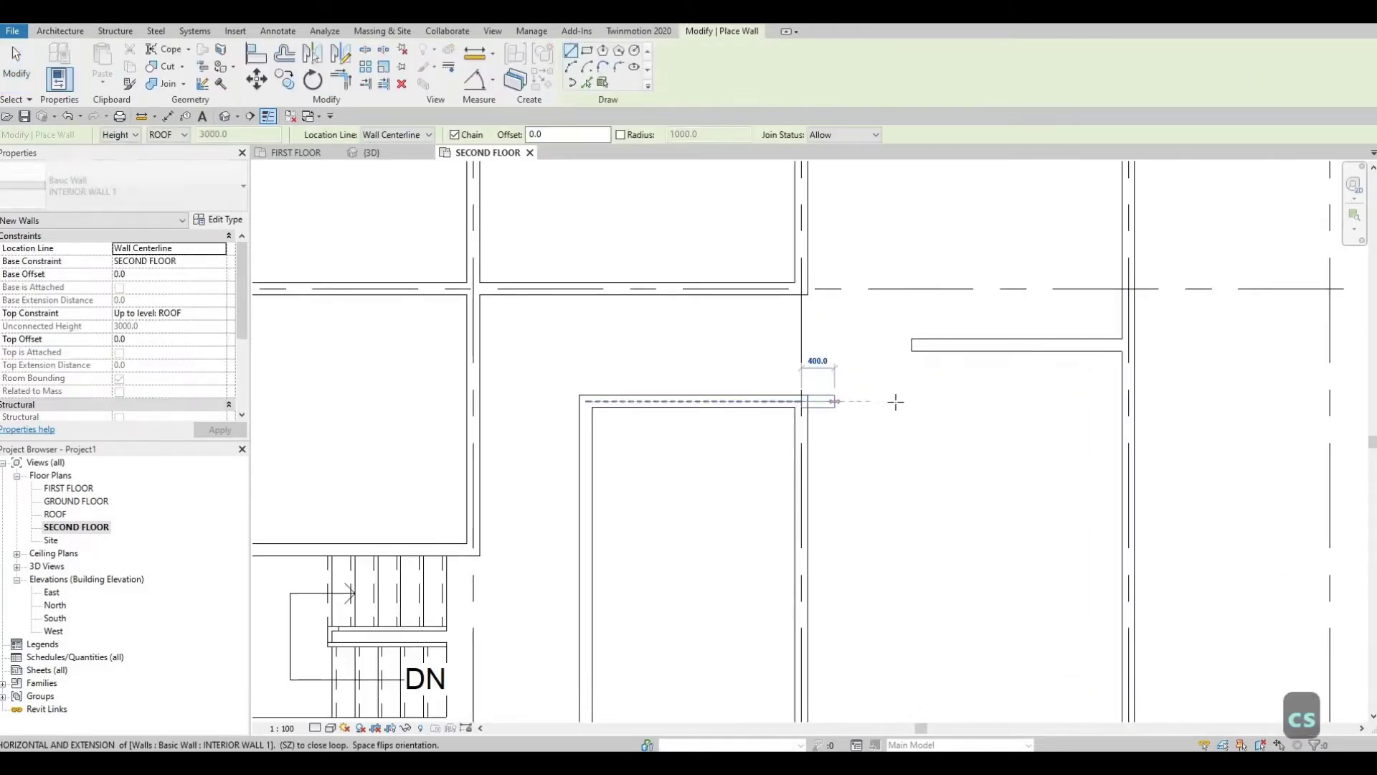
{"action": "left_click", "coordinate": [911, 401]}
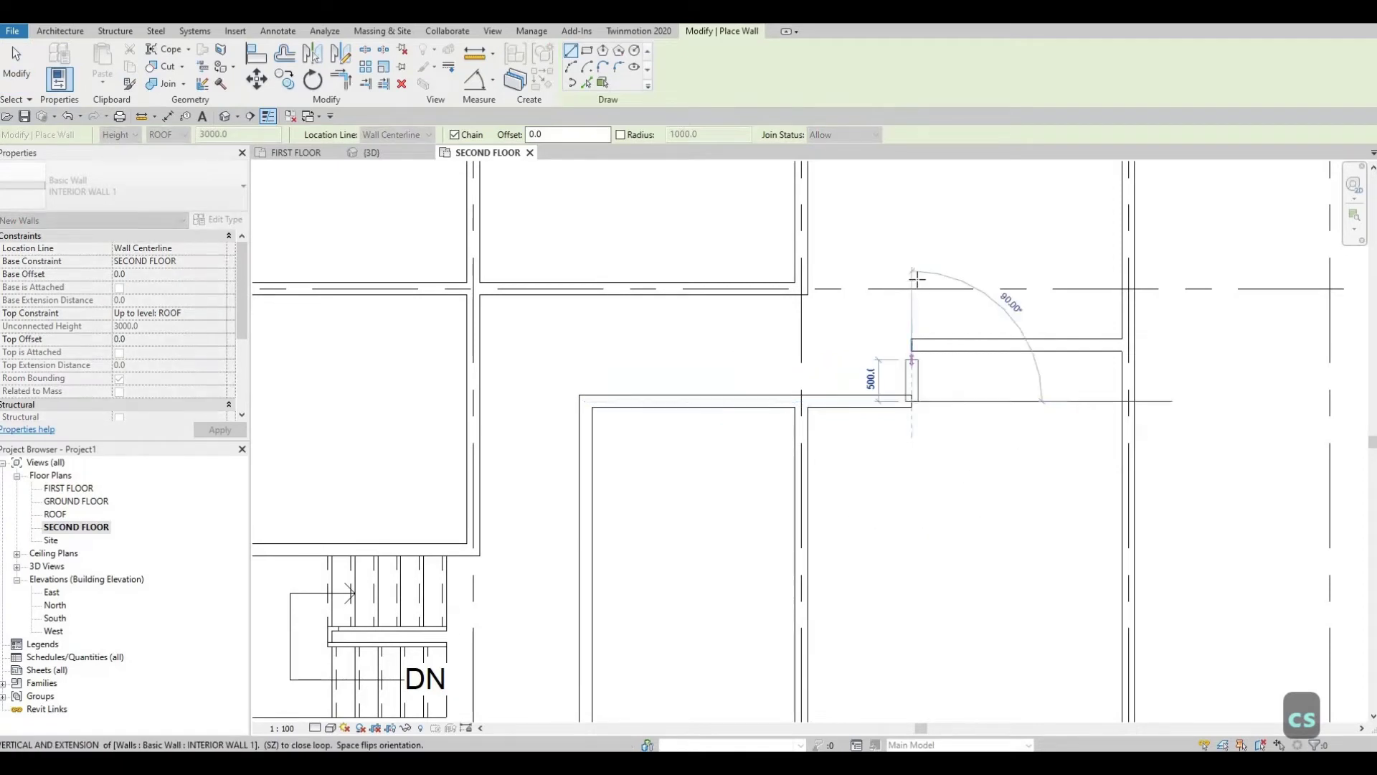
{"action": "left_click", "coordinate": [911, 289]}
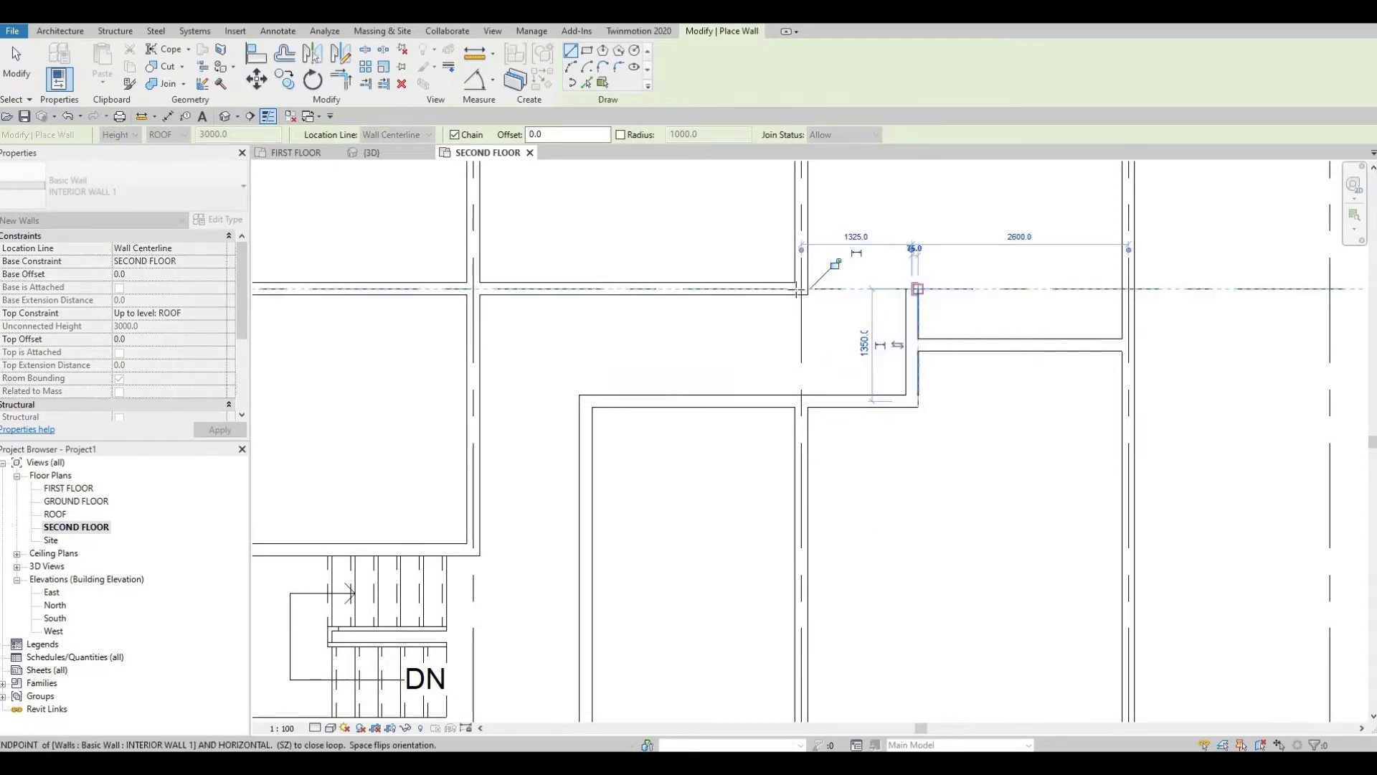
{"action": "scroll", "coordinate": [967, 401], "scroll_direction": "down", "scroll_amount": 1}
{"action": "middle_click_drag", "start_coordinate": [966, 402], "coordinate": [959, 335]}
{"action": "right_click", "coordinate": [909, 282]}
{"action": "key", "text": "Escape"}
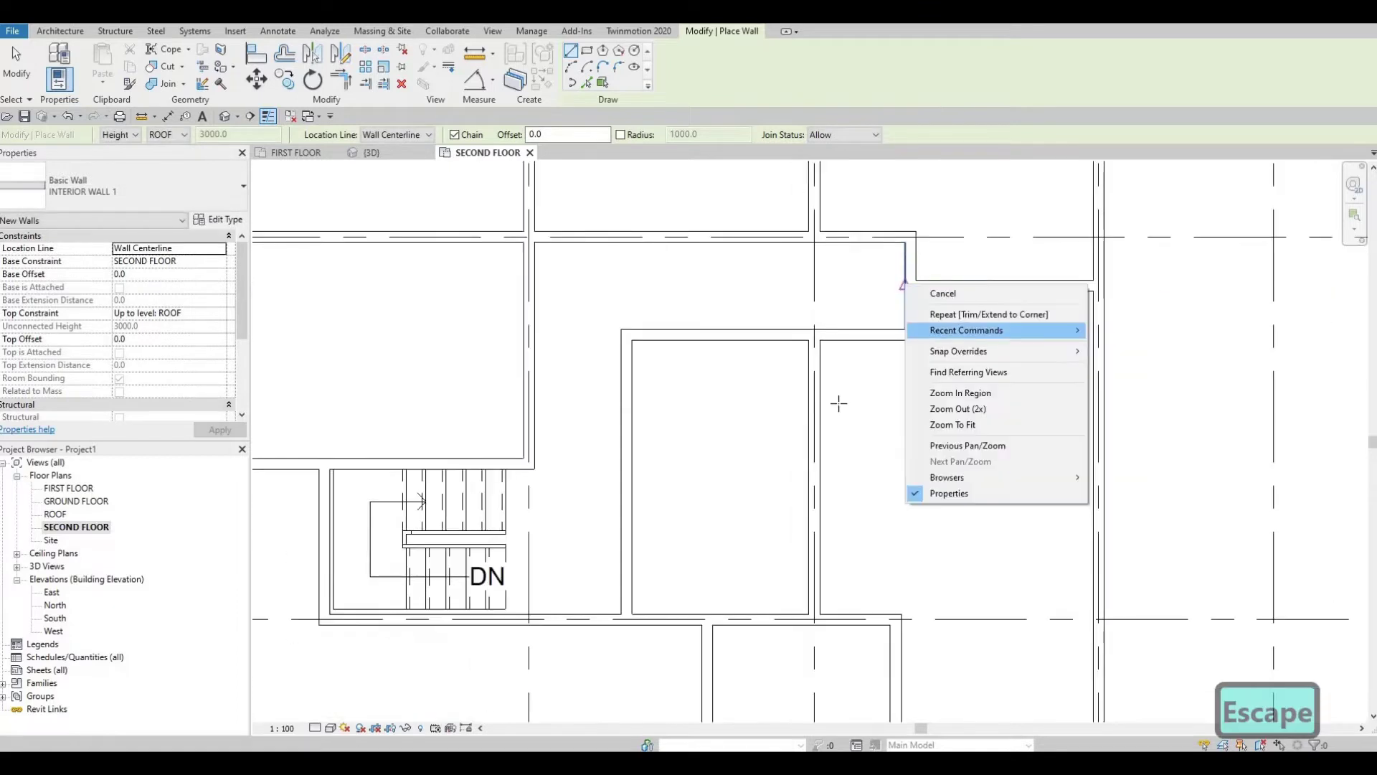
{"action": "key", "text": "Escape"}
{"action": "key", "text": "Escape"}
{"action": "key", "text": "Escape"}
Step: Set the short vertical corridor wall's distance from grid 3 to 1050 mm
{"action": "left_click", "coordinate": [916, 324]}
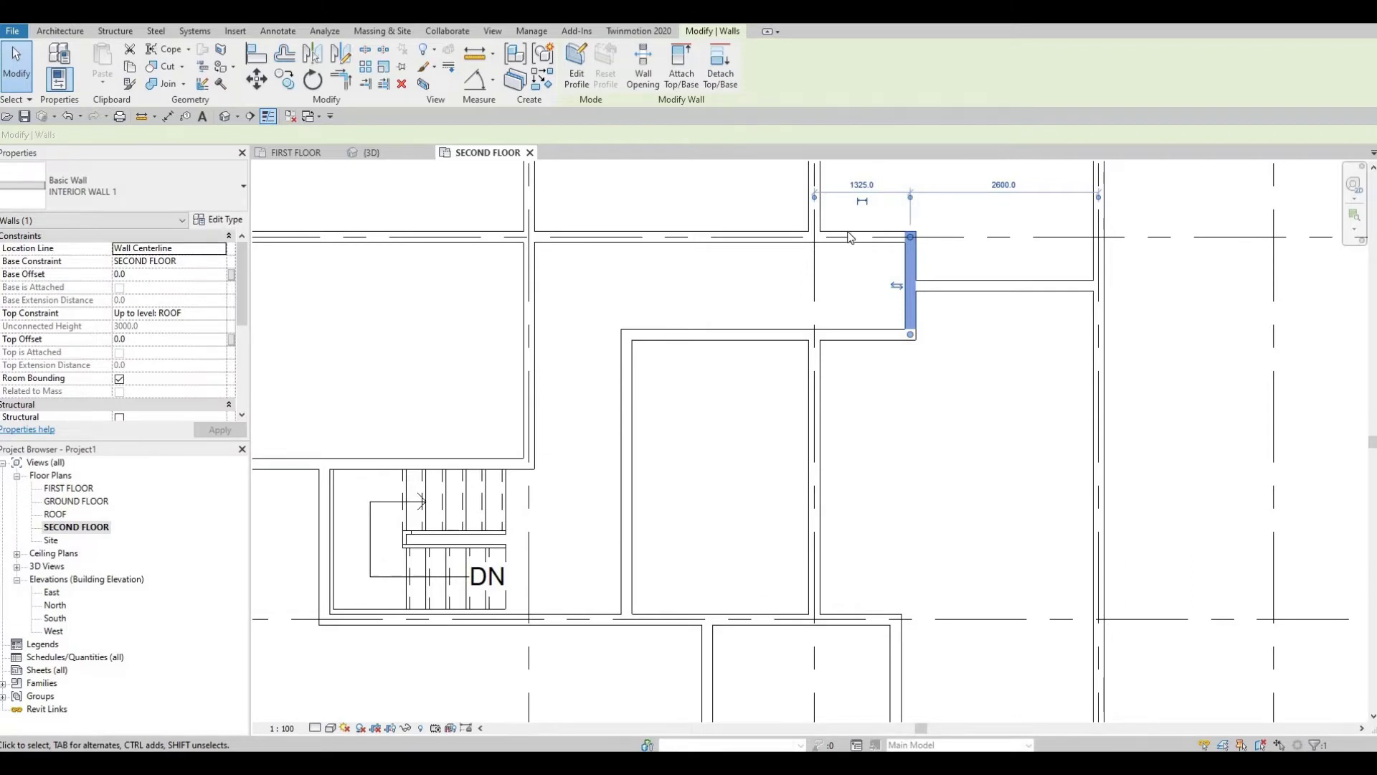
{"action": "key", "text": "Escape"}
{"action": "middle_click_drag", "start_coordinate": [830, 287], "coordinate": [805, 374]}
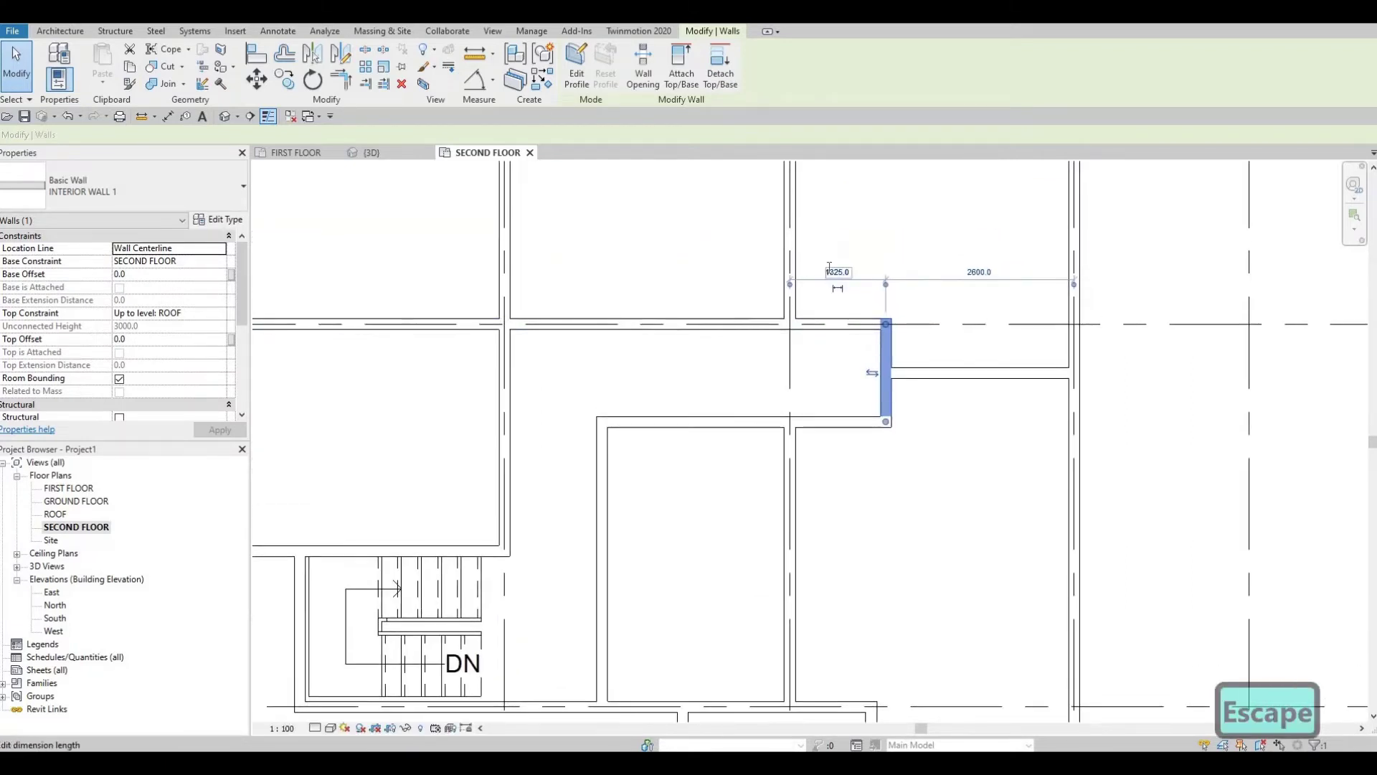
{"action": "left_click", "coordinate": [824, 267]}
{"action": "type", "text": "10"}
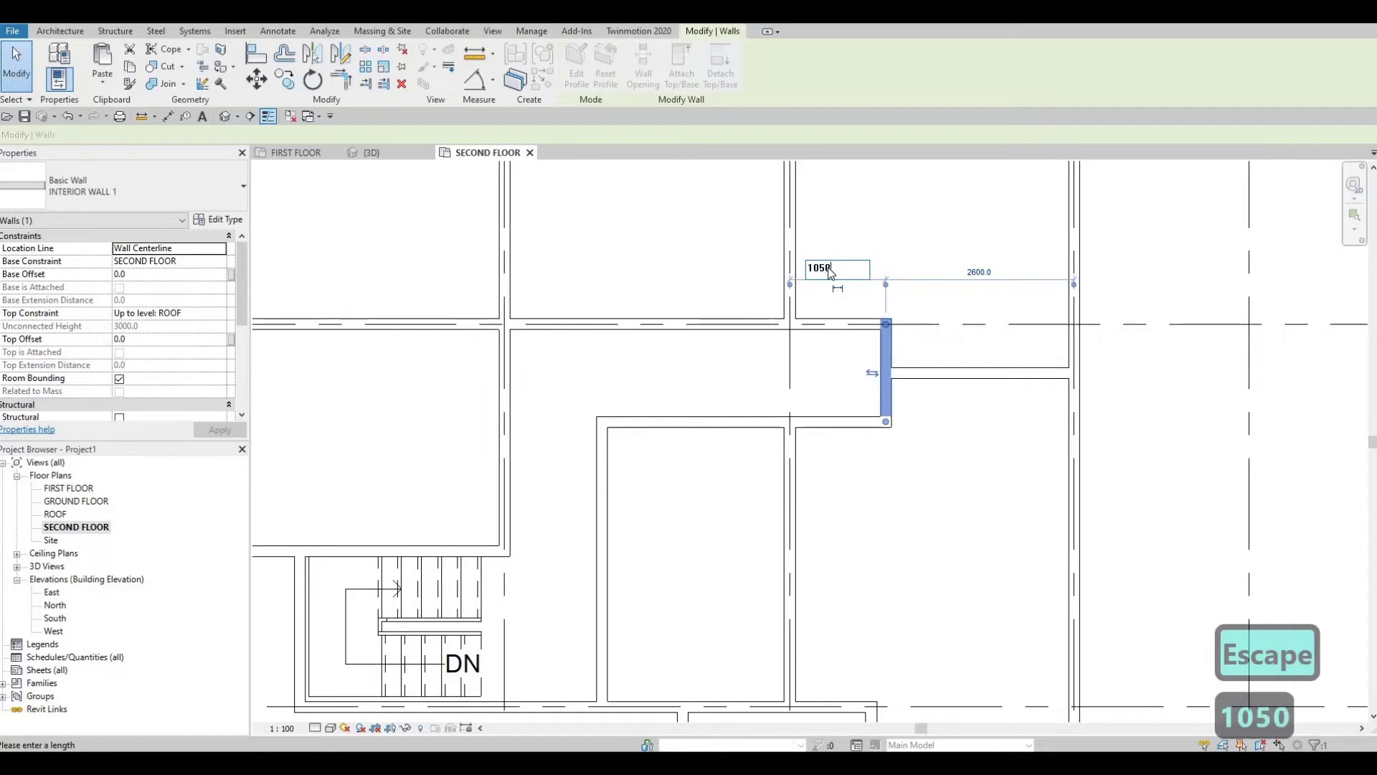
{"action": "type", "text": "50"}
{"action": "key", "text": "Return"}
{"action": "key", "text": "Escape"}
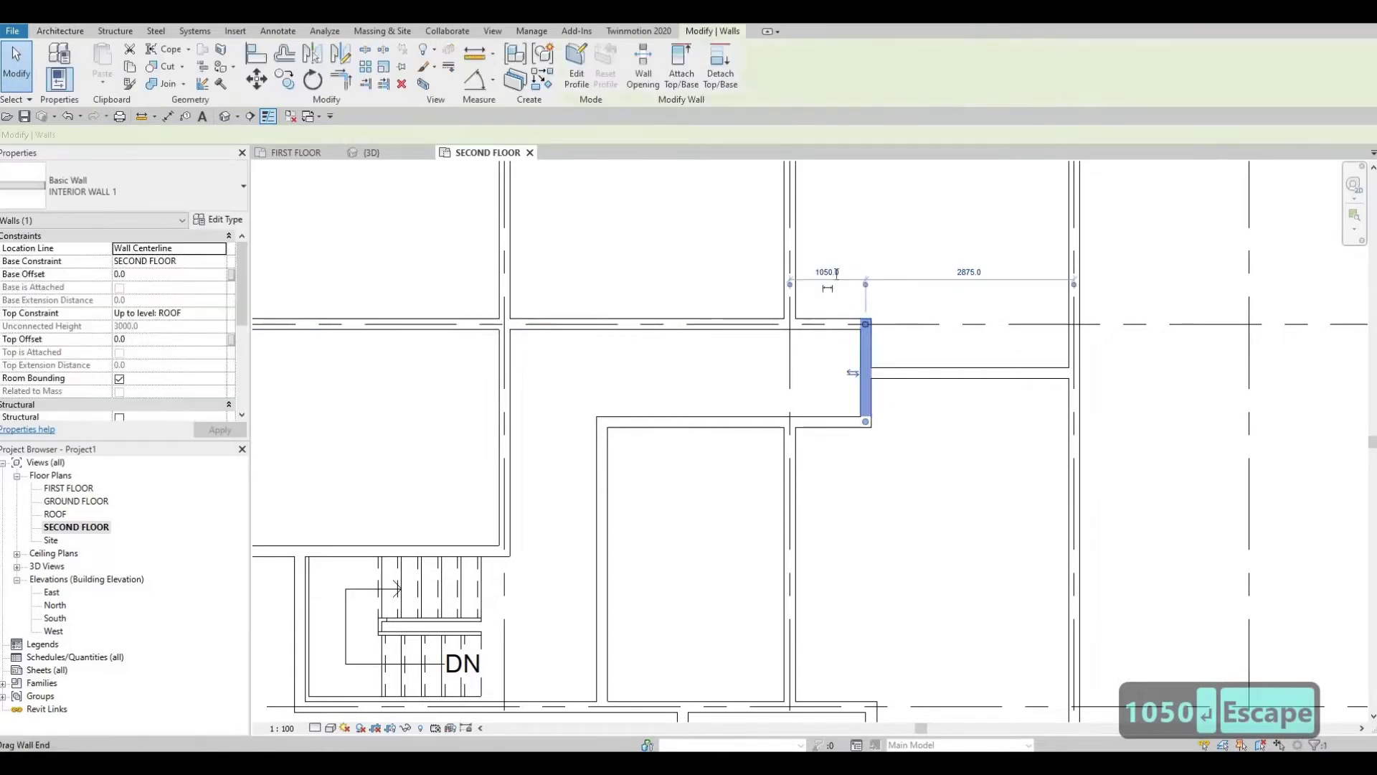
Step: Set the short vertical corridor wall's distance from grid 3 to 1200 mm
{"action": "left_click", "coordinate": [836, 273]}
{"action": "type", "text": "120"}
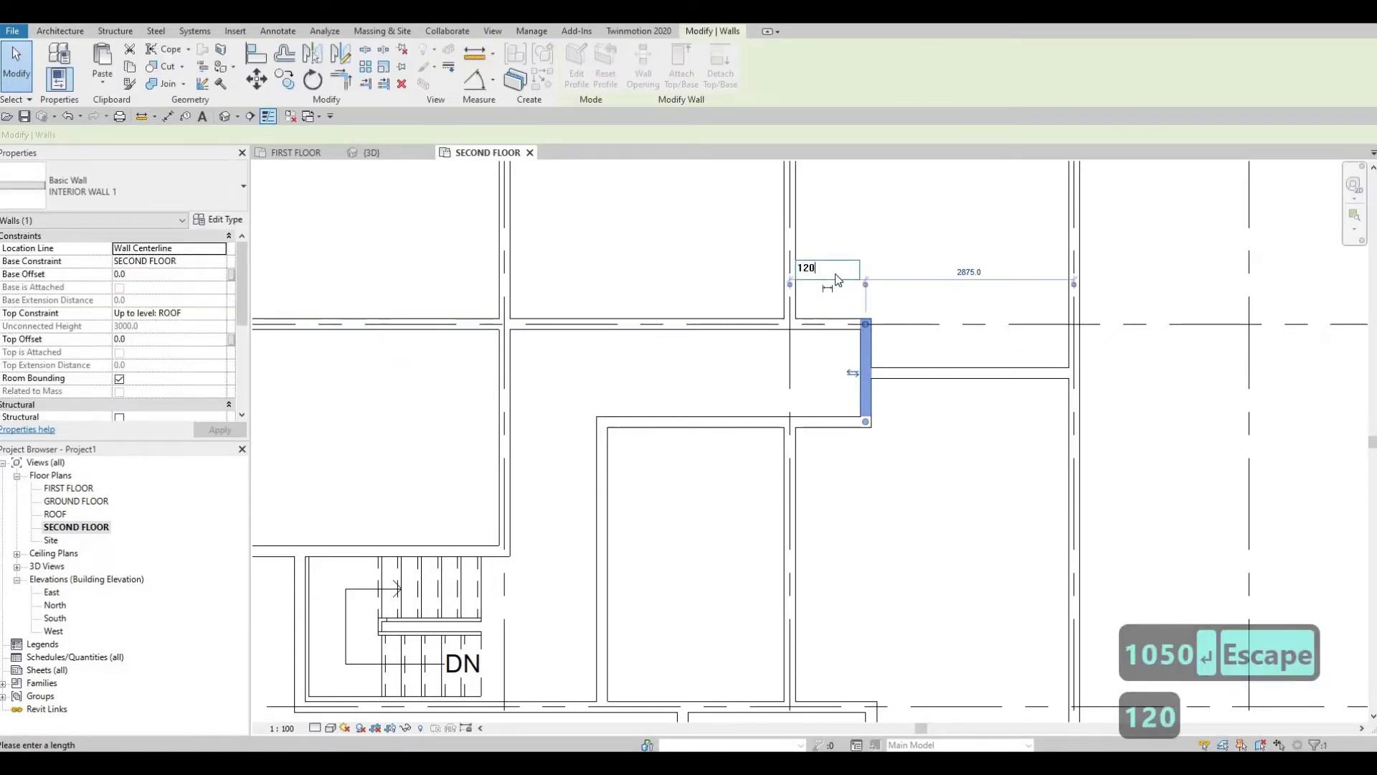
{"action": "type", "text": "0"}
{"action": "key", "text": "Return"}
{"action": "key", "text": "Escape"}
{"action": "key", "text": "Escape"}
Step: Look over the second-floor wall layout around the stair, the corridor and the rooms along grid D
{"action": "scroll", "coordinate": [1195, 205], "scroll_direction": "down", "scroll_amount": 1}
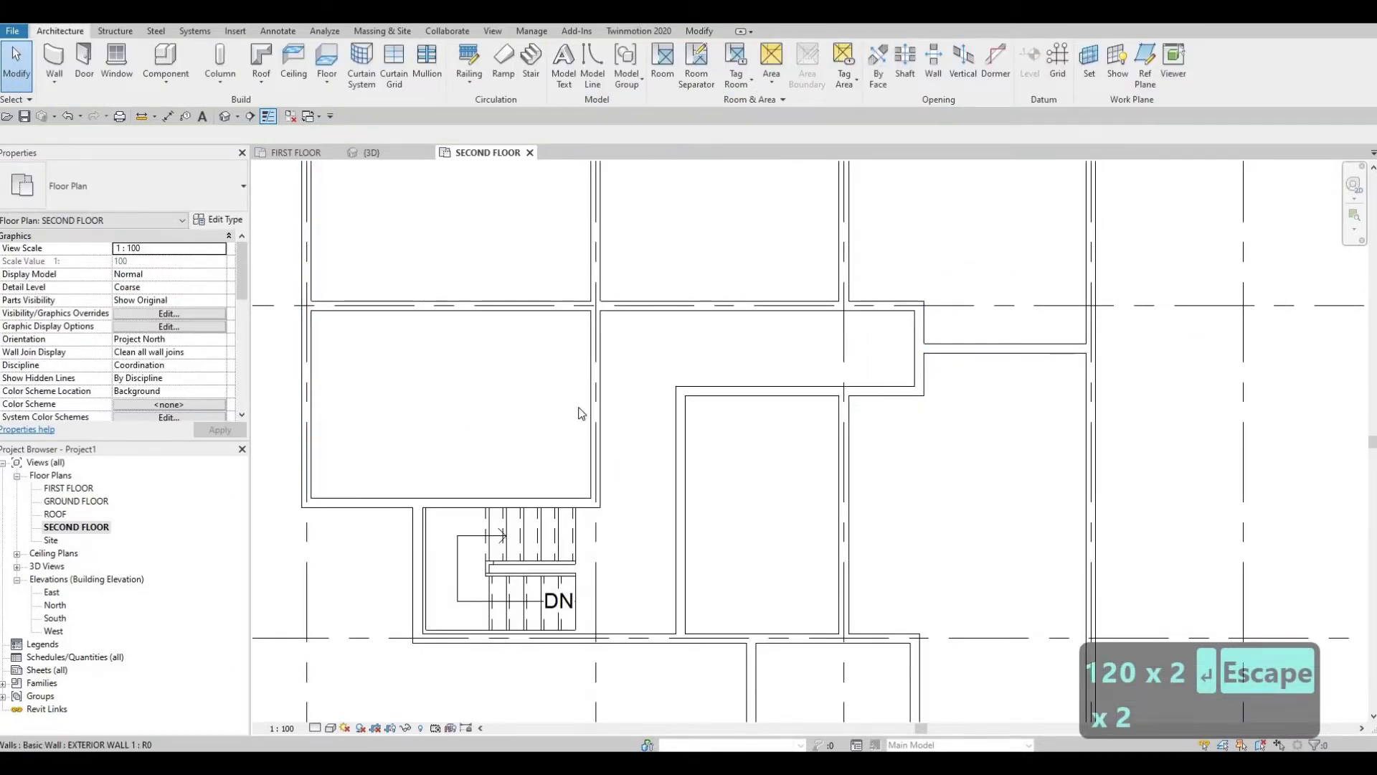
{"action": "middle_click_drag", "start_coordinate": [832, 429], "coordinate": [892, 437]}
{"action": "scroll", "coordinate": [851, 431], "scroll_direction": "down", "scroll_amount": 1}
{"action": "middle_click_drag", "start_coordinate": [973, 403], "coordinate": [1033, 335]}
{"action": "middle_click_drag", "start_coordinate": [1045, 420], "coordinate": [949, 334]}
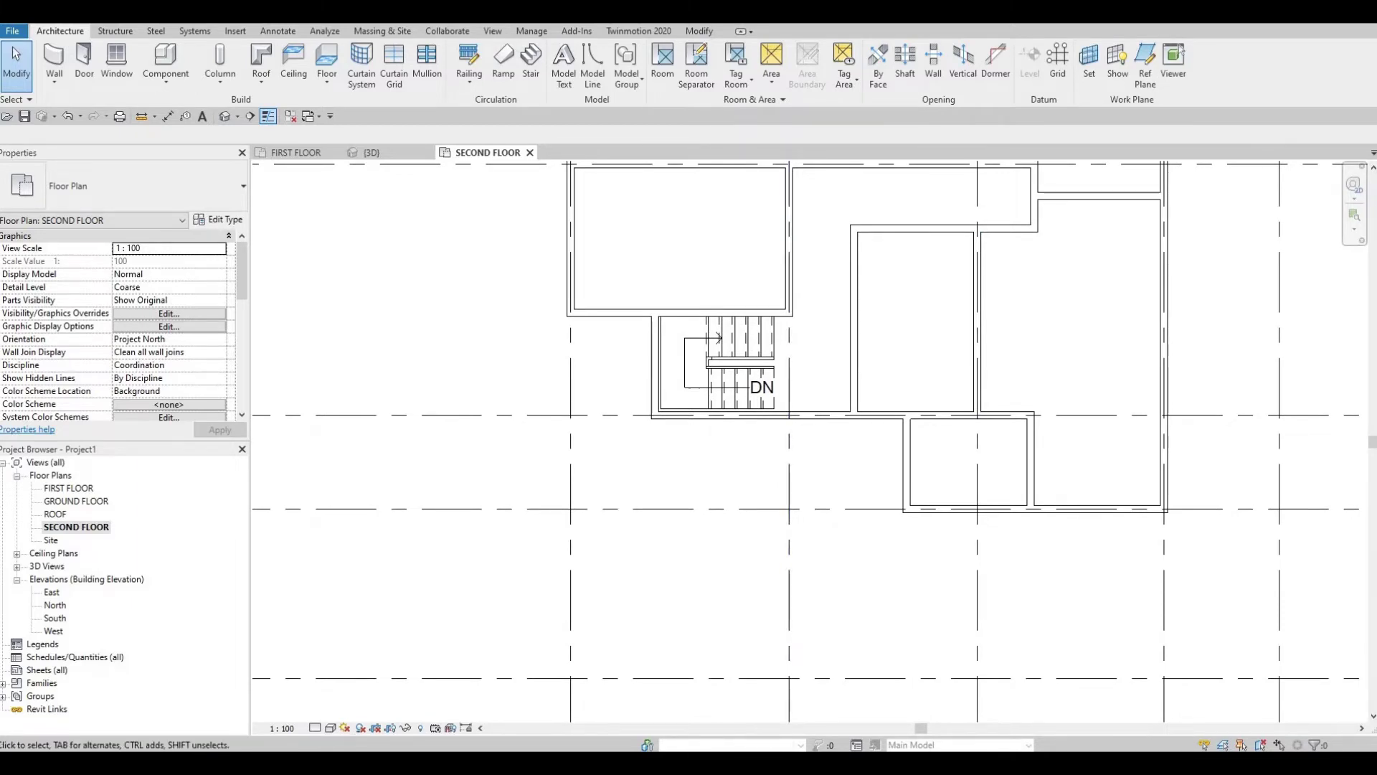
{"action": "middle_click_drag", "start_coordinate": [821, 335], "coordinate": [825, 372]}
{"action": "scroll", "coordinate": [805, 357], "scroll_direction": "down", "scroll_amount": 1}
{"action": "scroll", "coordinate": [827, 372], "scroll_direction": "down", "scroll_amount": 1}
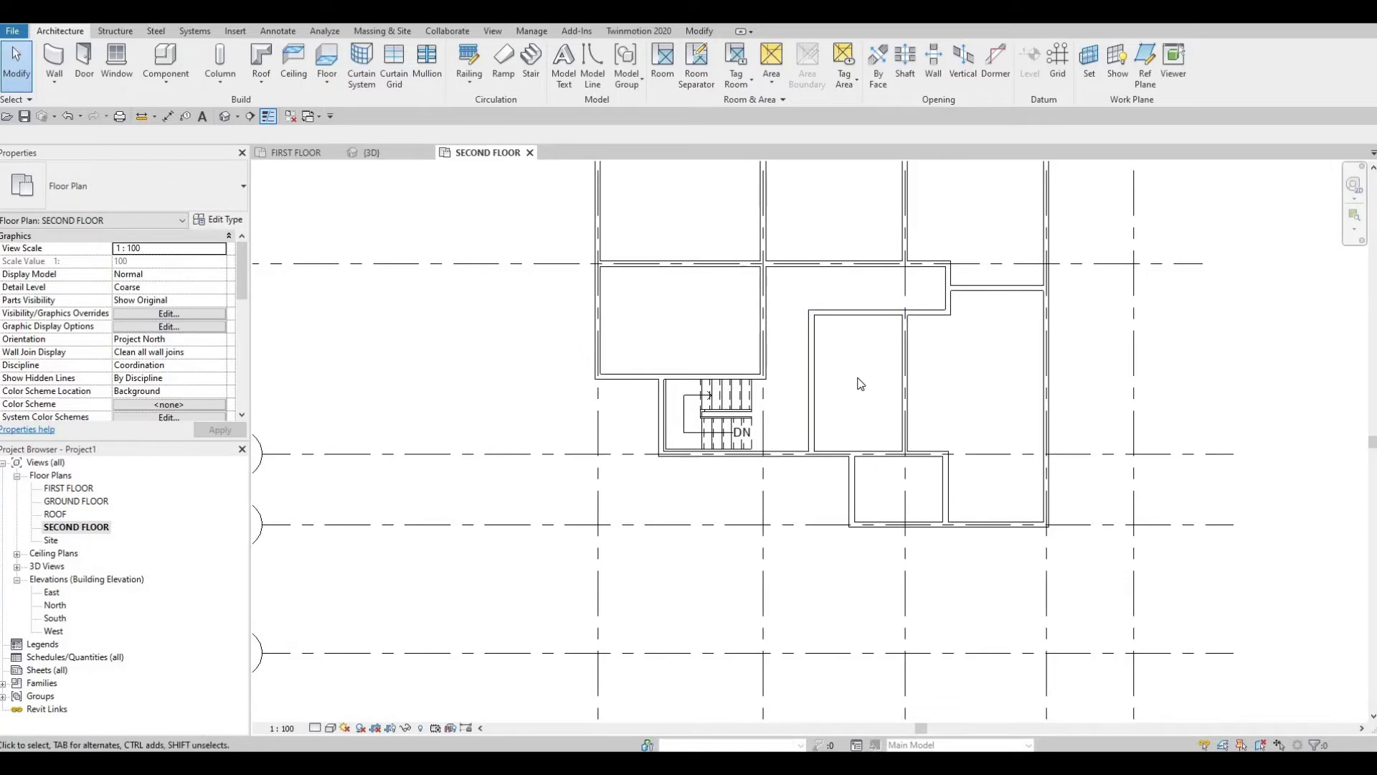
{"action": "middle_click_drag", "start_coordinate": [613, 411], "coordinate": [615, 338]}
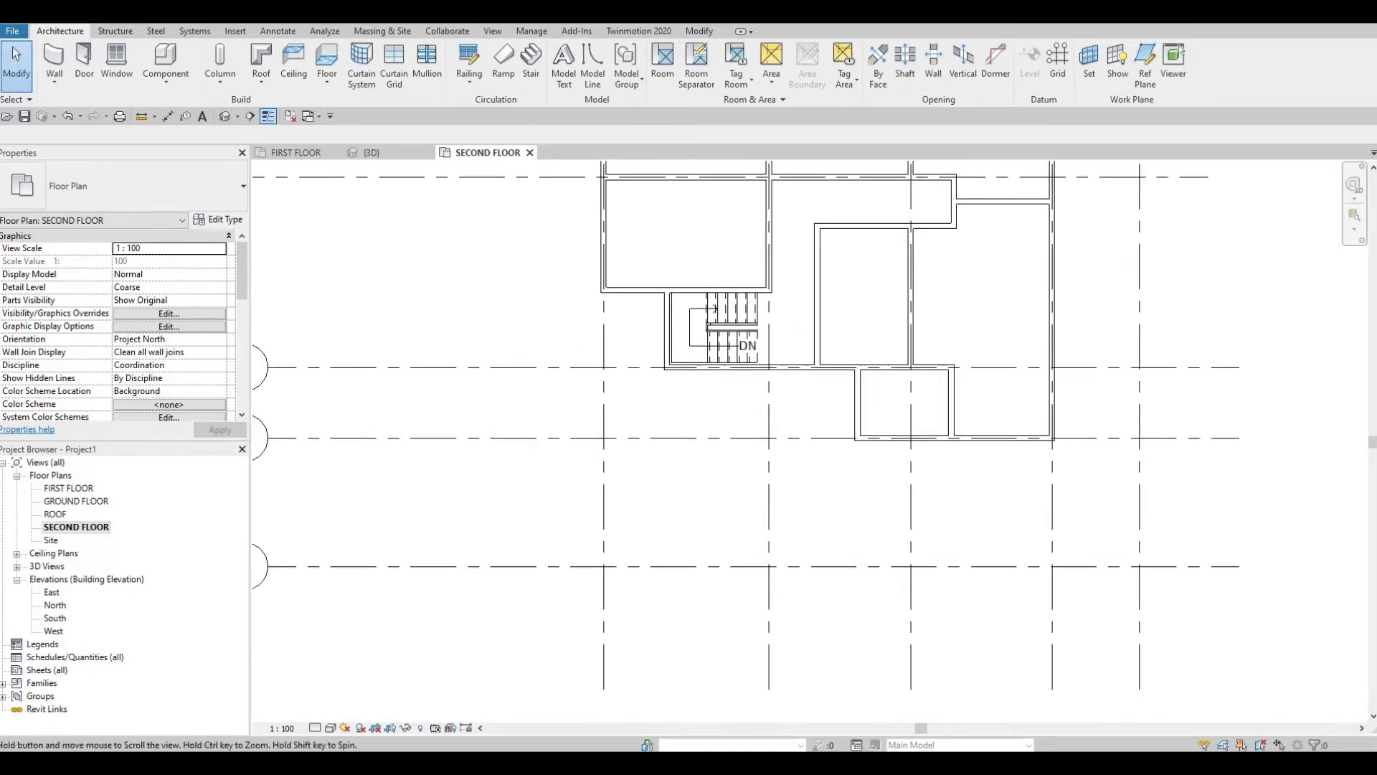
{"action": "middle_click_drag", "start_coordinate": [870, 344], "coordinate": [874, 336]}
Step: Divide the room beside the stair with a similar interior wall, from the midpoint of its west wall across to grid 3
{"action": "scroll", "coordinate": [874, 335], "scroll_direction": "up", "scroll_amount": 2}
{"action": "left_click", "coordinate": [873, 351]}
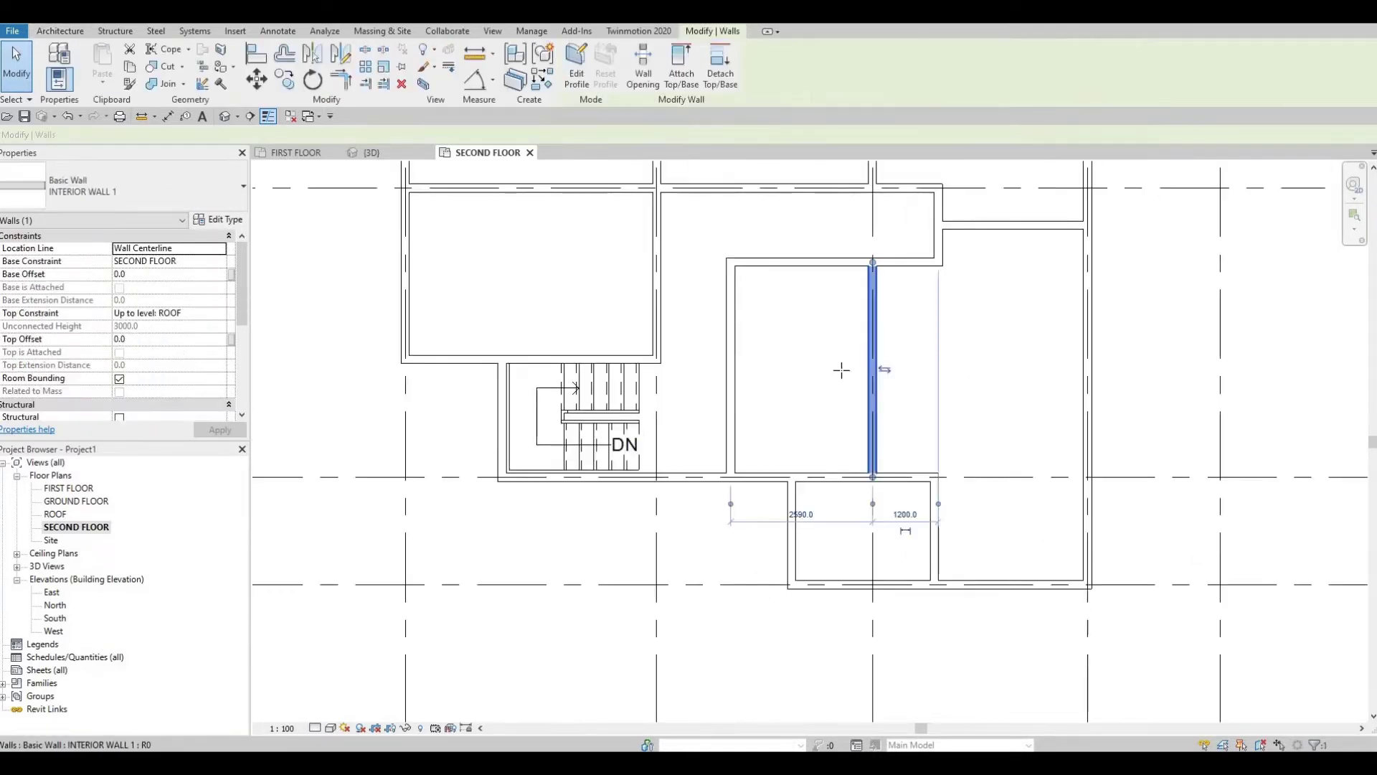
{"action": "key", "text": "w"}
{"action": "key", "text": "a"}
{"action": "scroll", "coordinate": [837, 371], "scroll_direction": "up", "scroll_amount": 1}
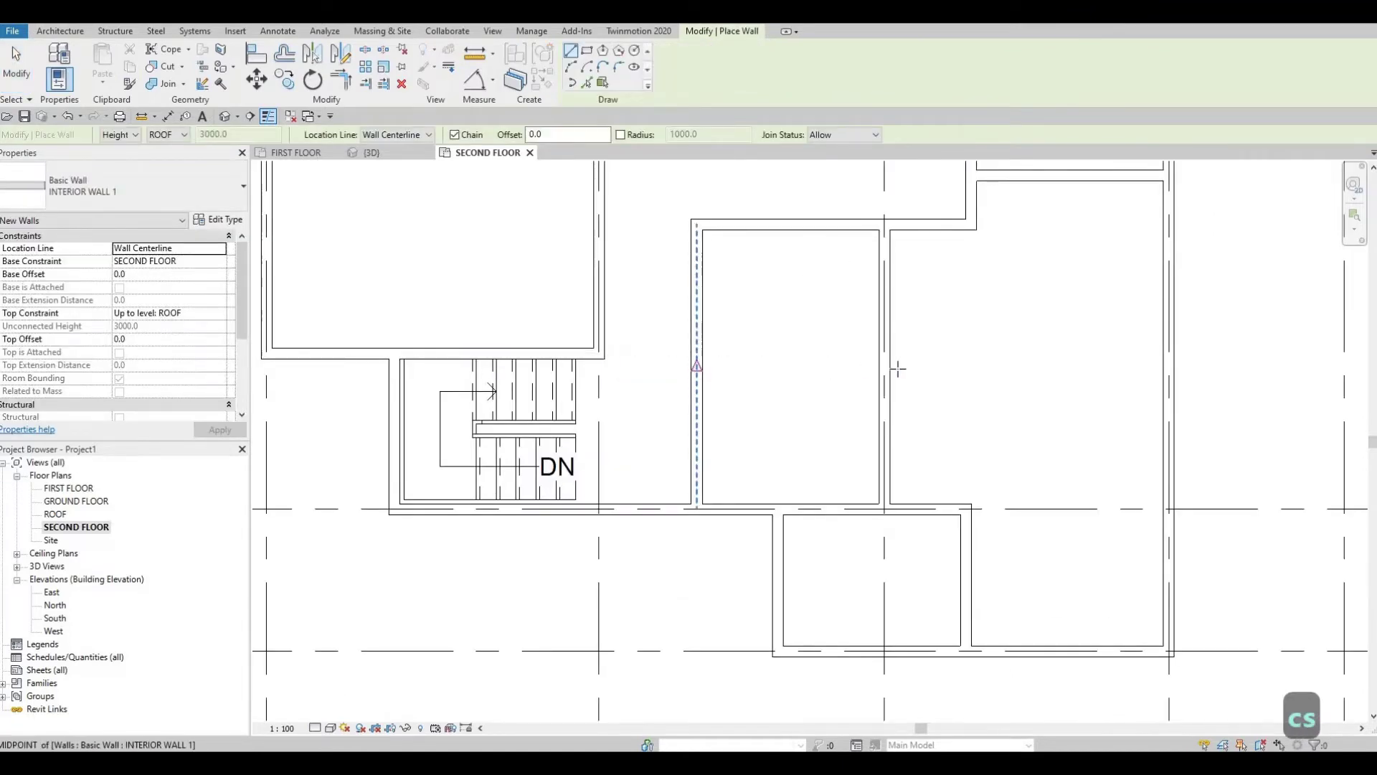
{"action": "left_click", "coordinate": [696, 366]}
{"action": "left_click", "coordinate": [884, 366]}
{"action": "key", "text": "Escape"}
{"action": "key", "text": "Escape"}
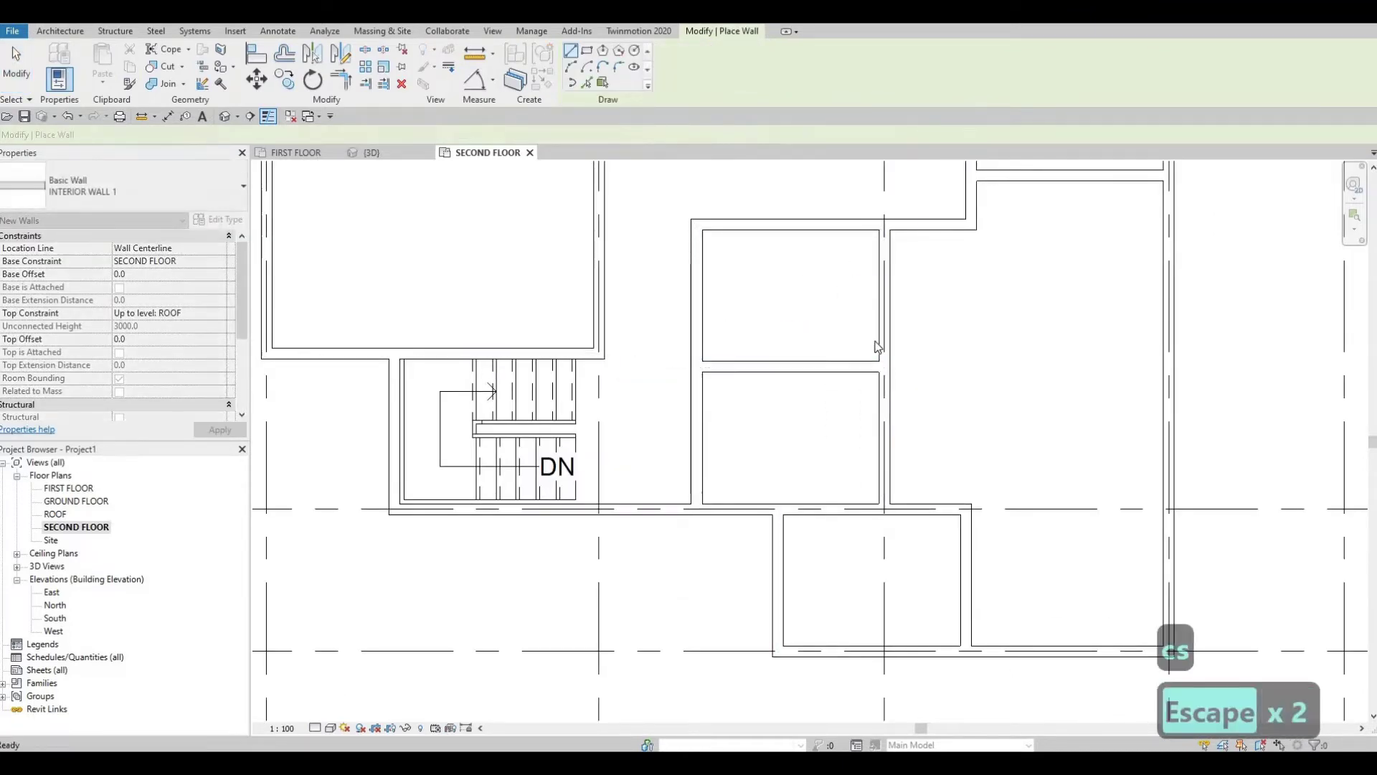
Step: Set the dividing wall's distance from the room's upper wall to 1500 mm
{"action": "left_click", "coordinate": [872, 367]}
{"action": "left_click", "coordinate": [911, 329]}
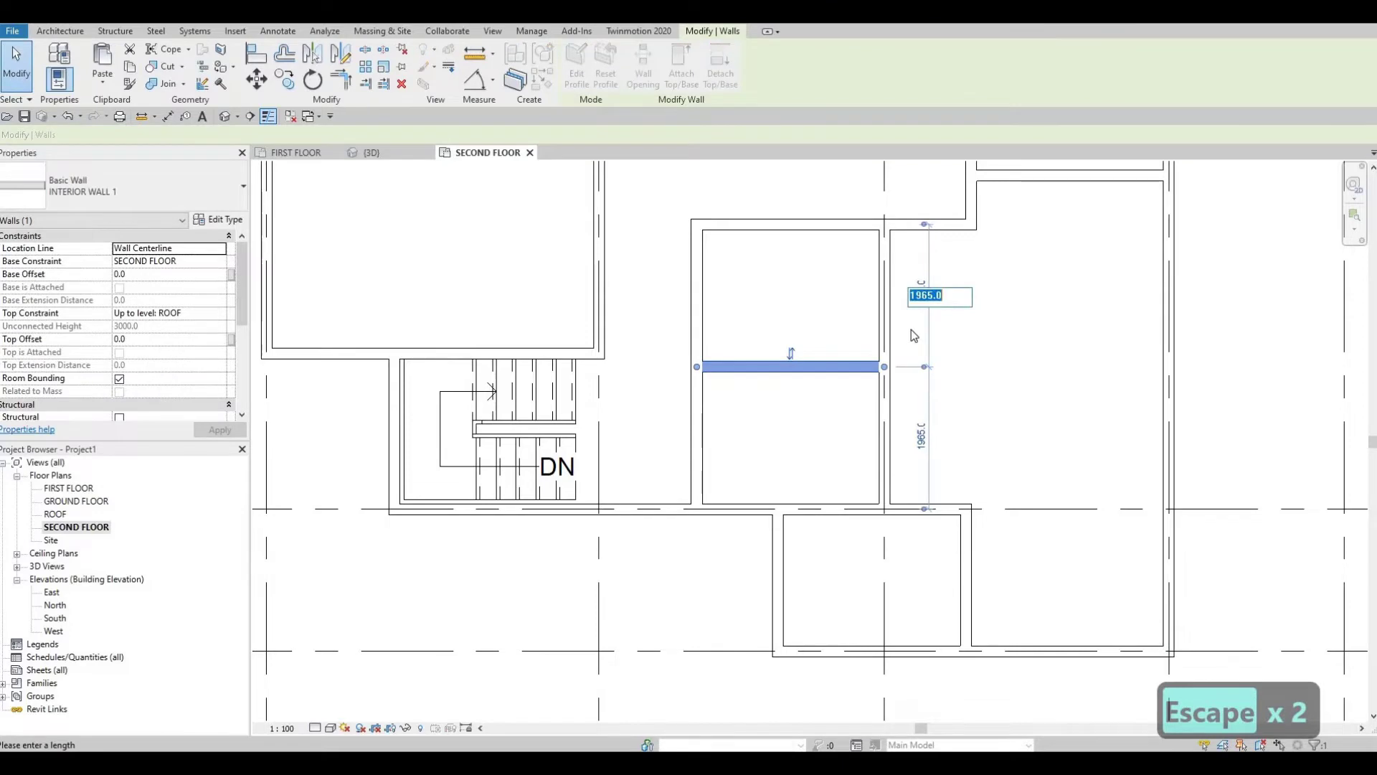
{"action": "type", "text": "1"}
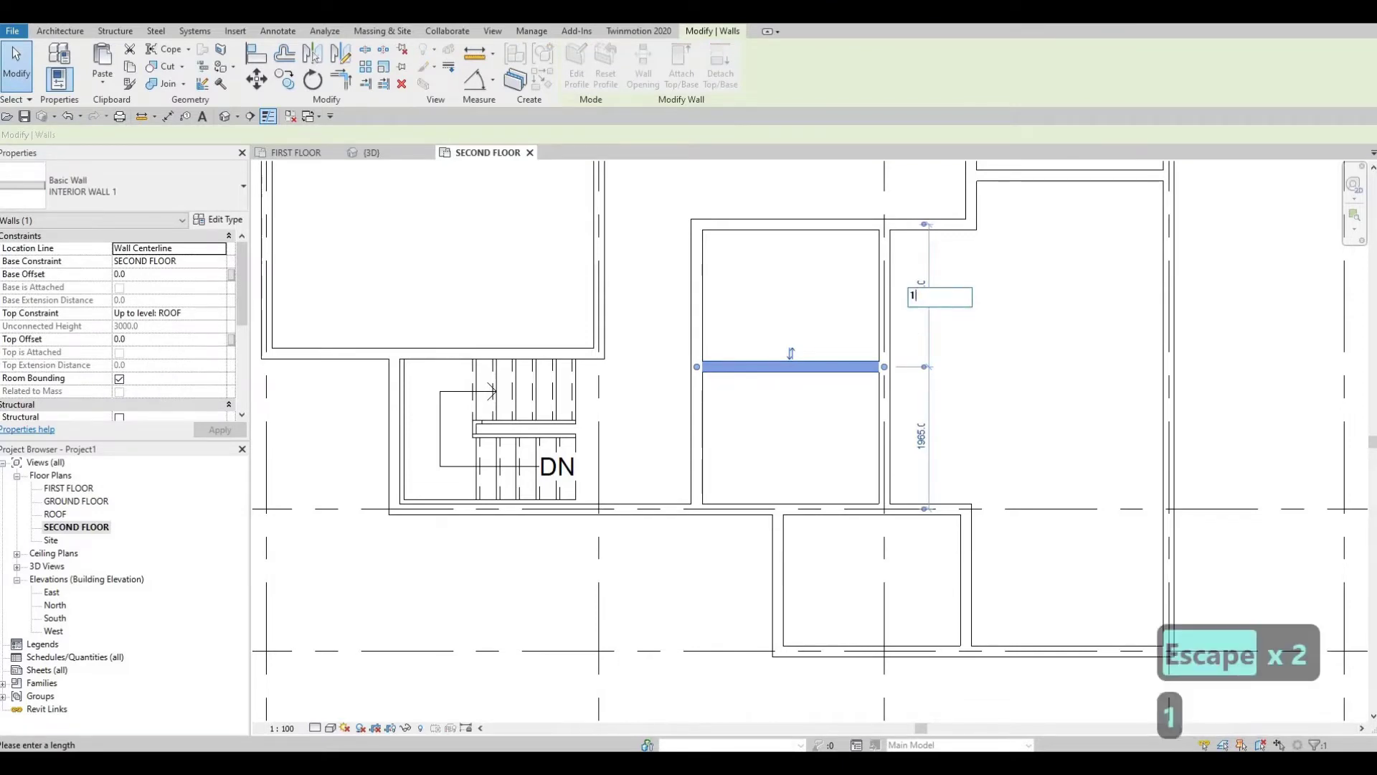
{"action": "type", "text": "500"}
{"action": "key", "text": "Return"}
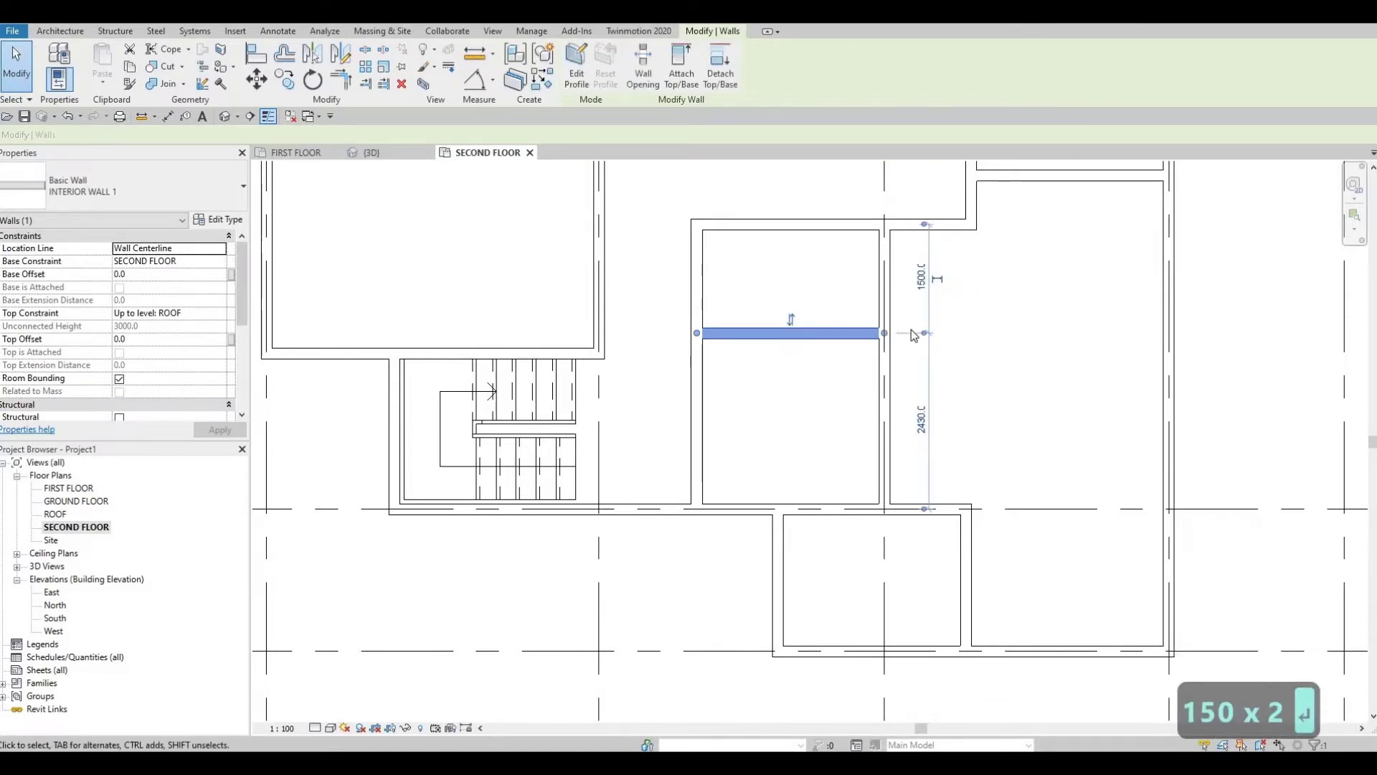
{"action": "scroll", "coordinate": [954, 363], "scroll_direction": "down", "scroll_amount": 2}
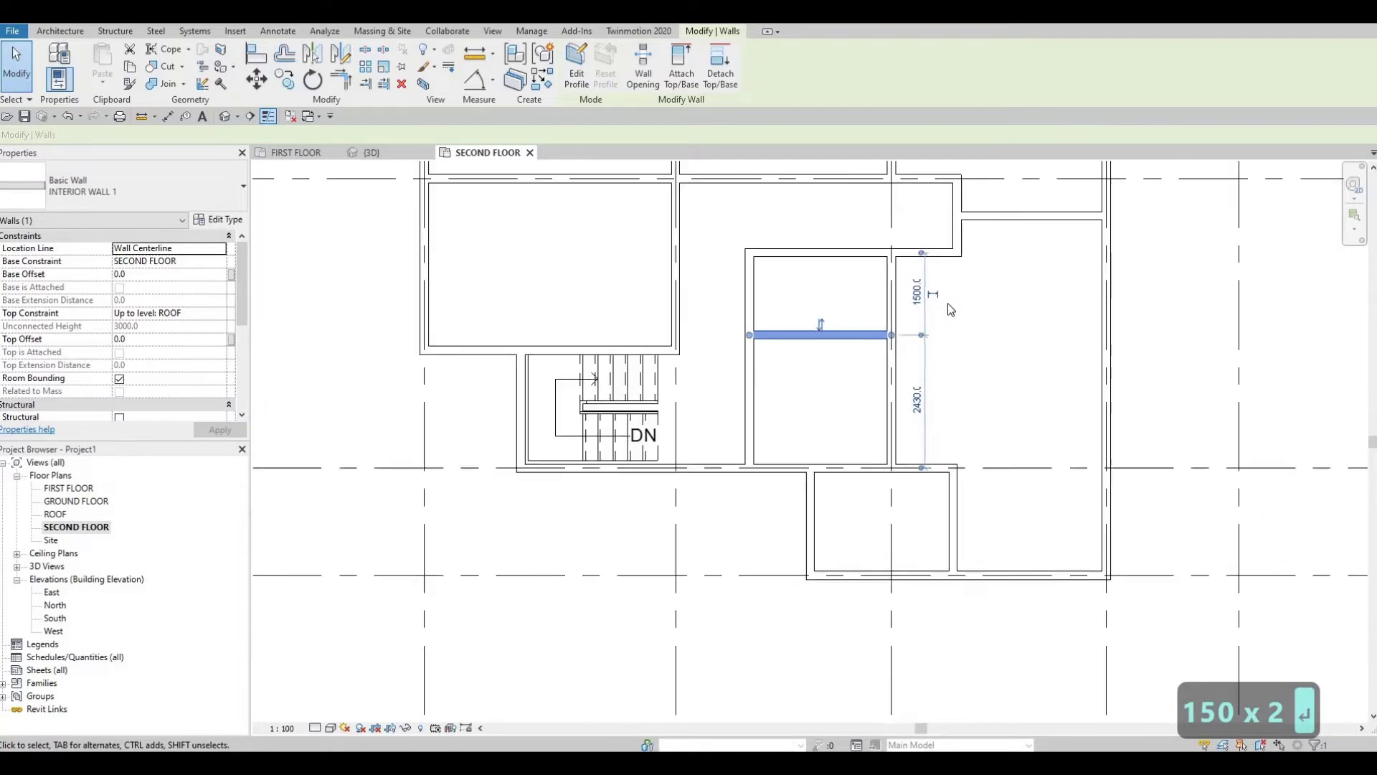
{"action": "key", "text": "Escape"}
{"action": "scroll", "coordinate": [951, 376], "scroll_direction": "down", "scroll_amount": 1}
{"action": "scroll", "coordinate": [934, 468], "scroll_direction": "down", "scroll_amount": 1}
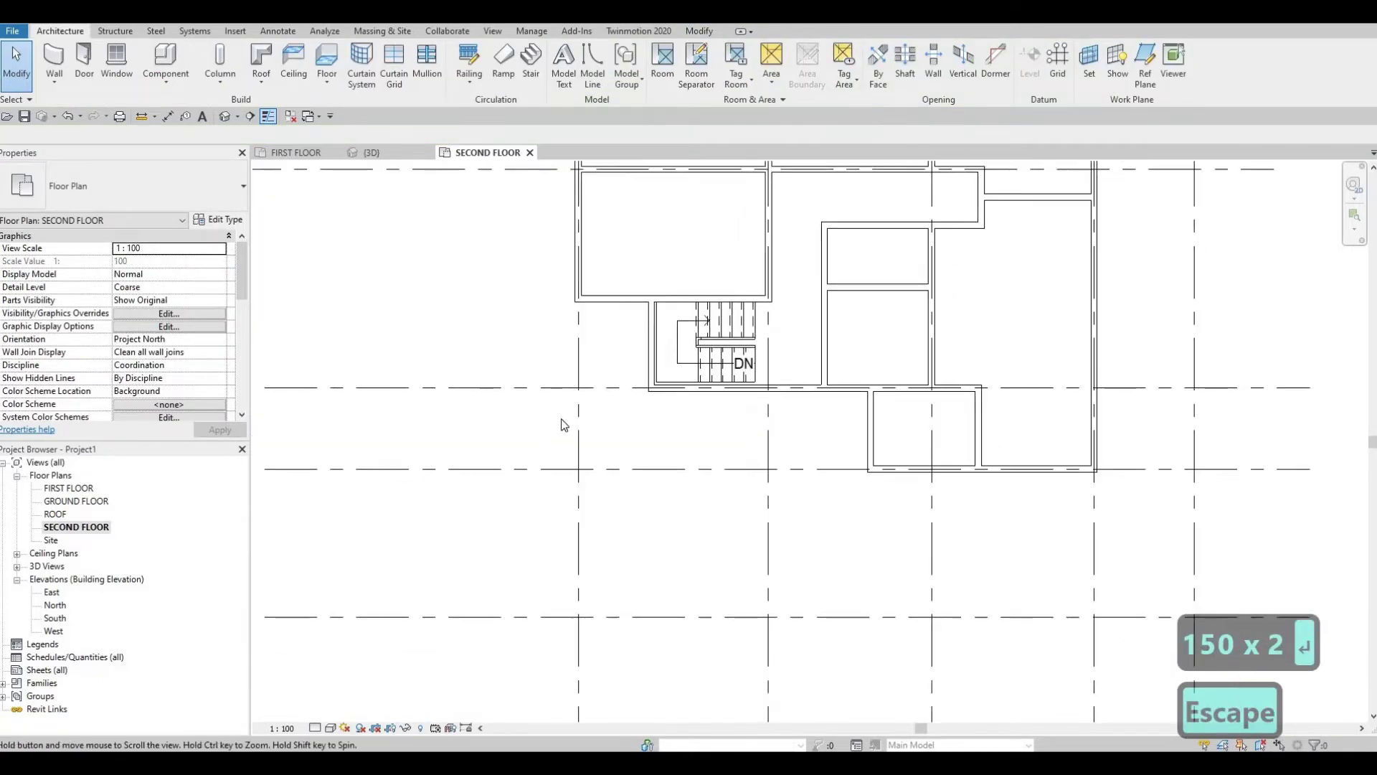
{"action": "middle_click_drag", "start_coordinate": [562, 421], "coordinate": [843, 399]}
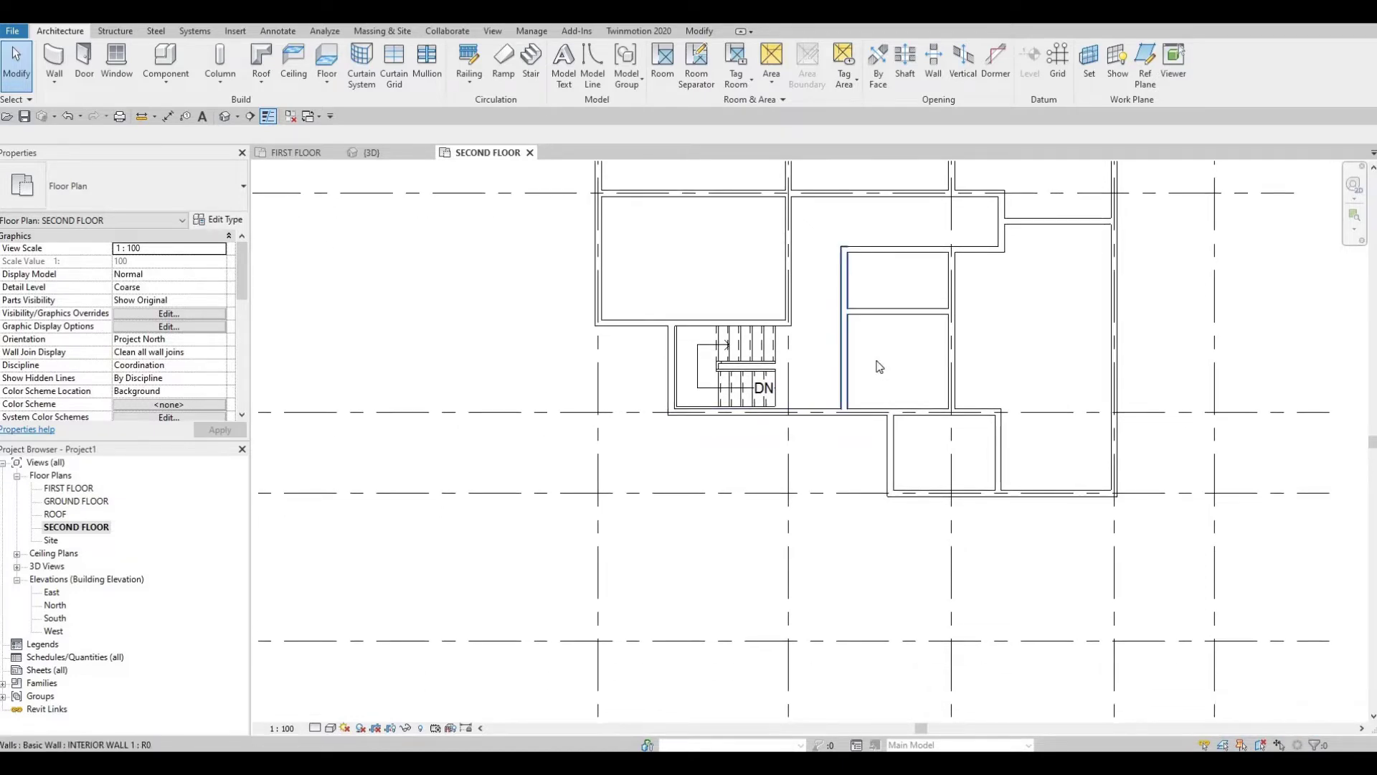
{"action": "key", "text": "F1"}
{"action": "middle_click_drag", "start_coordinate": [581, 264], "coordinate": [575, 287]}
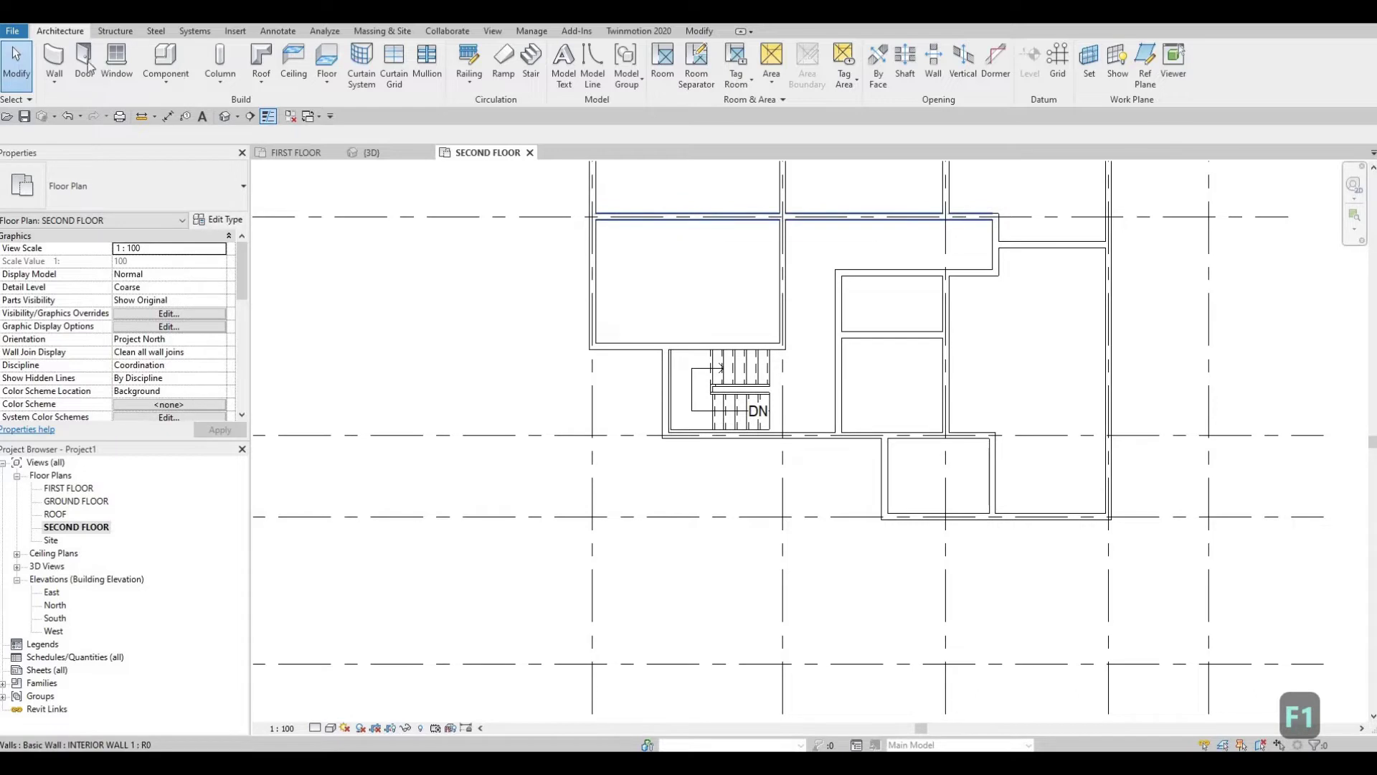
Step: Draw an L-shaped interior wall in the room above the stair, from the grid C wall down and across to its east wall
{"action": "left_click", "coordinate": [56, 63]}
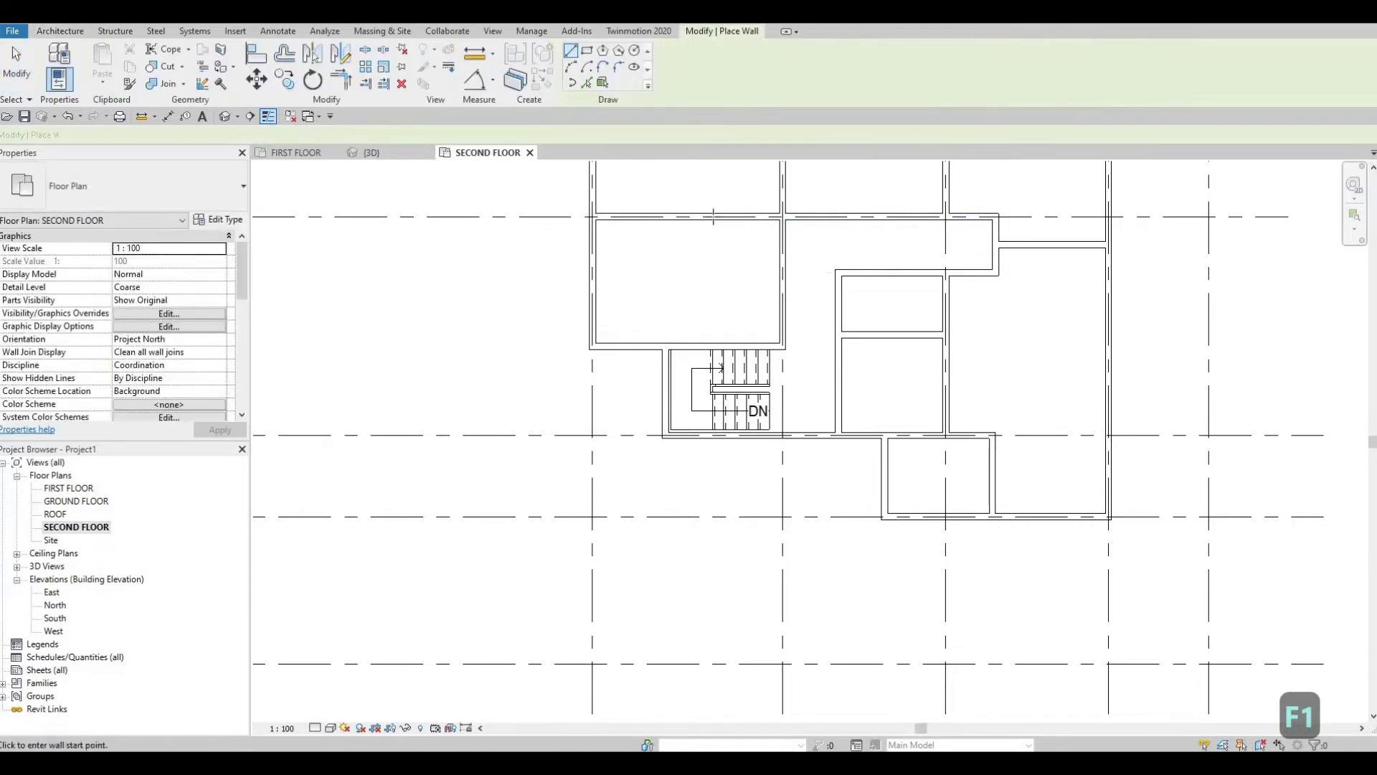
{"action": "scroll", "coordinate": [713, 215], "scroll_direction": "up", "scroll_amount": 1}
{"action": "left_click", "coordinate": [700, 280]}
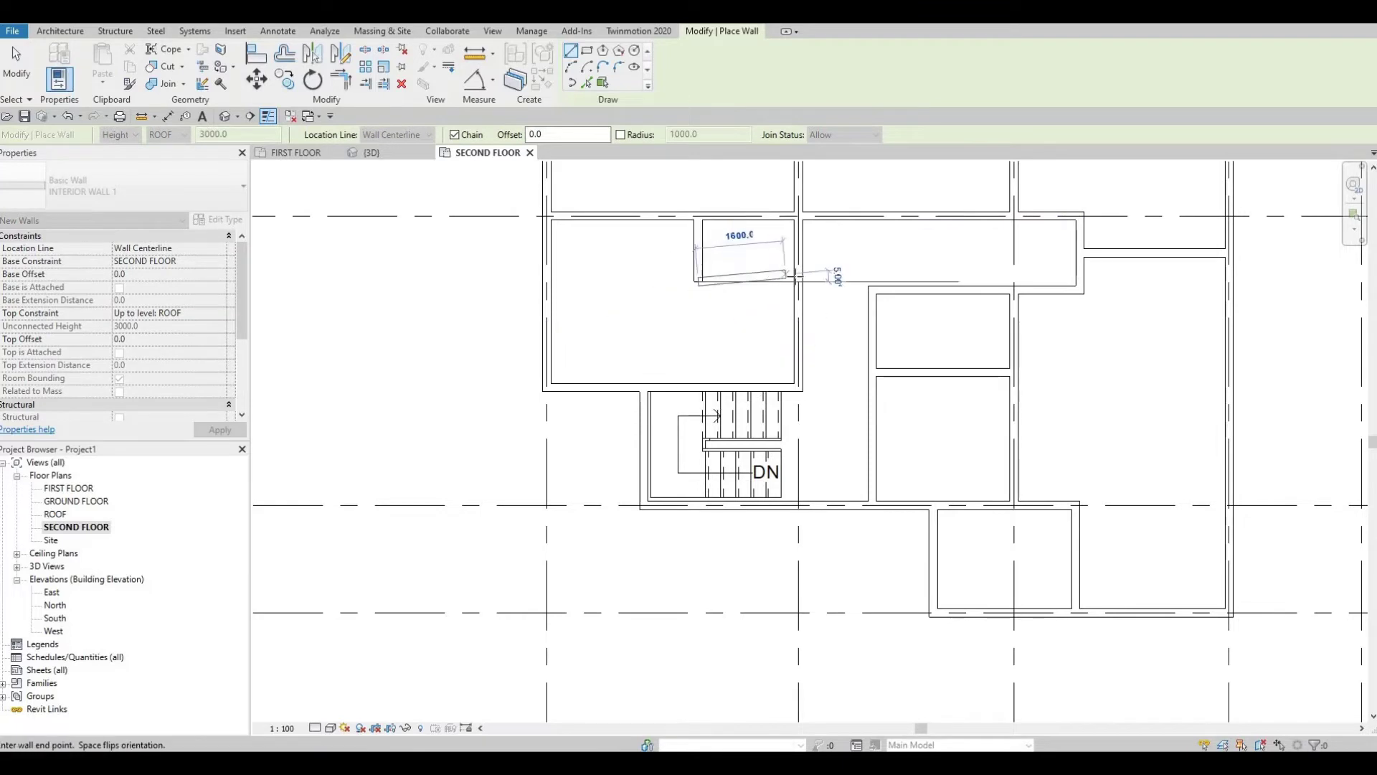
{"action": "left_click", "coordinate": [794, 281]}
{"action": "key", "text": "Escape"}
{"action": "key", "text": "Escape"}
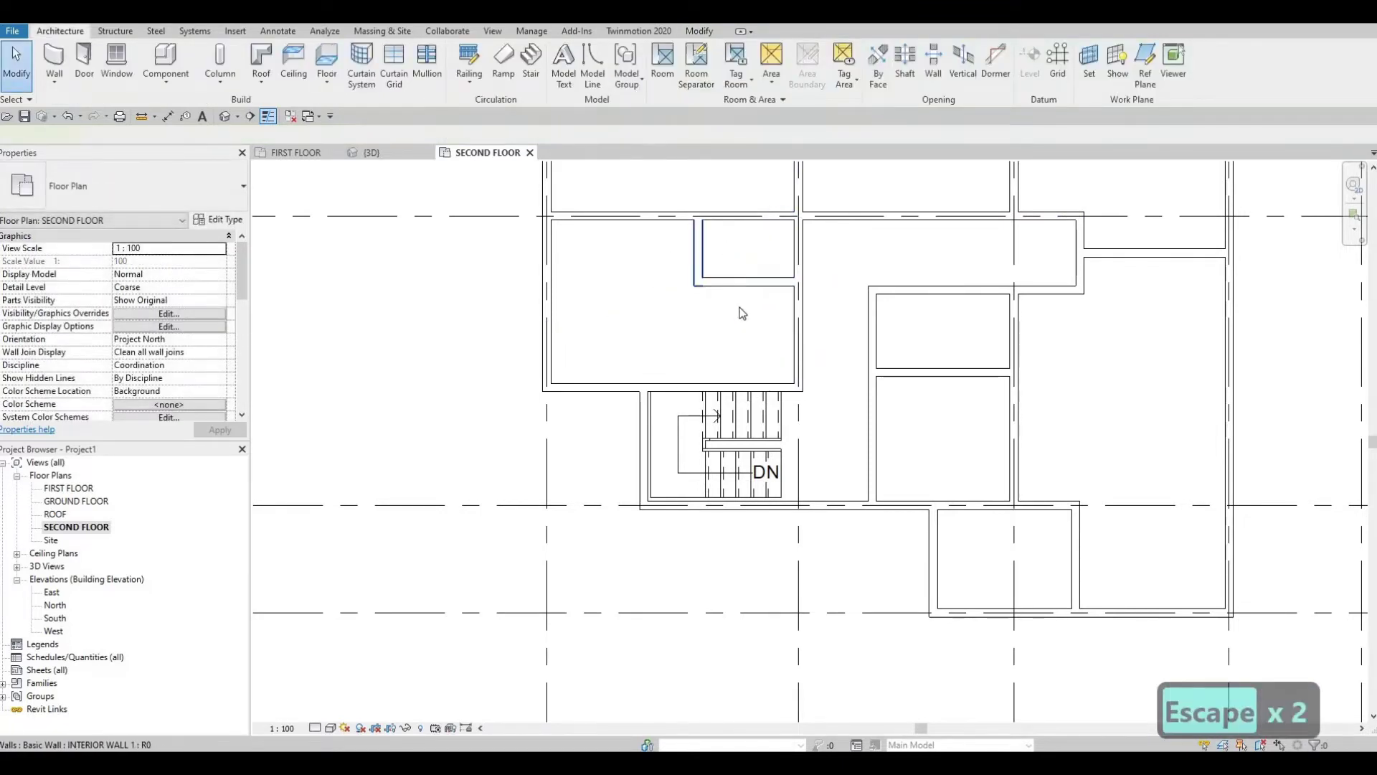
Step: Set the new vertical partition's distance from the room's east wall to 1450 mm
{"action": "left_click", "coordinate": [700, 252]}
{"action": "left_click", "coordinate": [746, 319]}
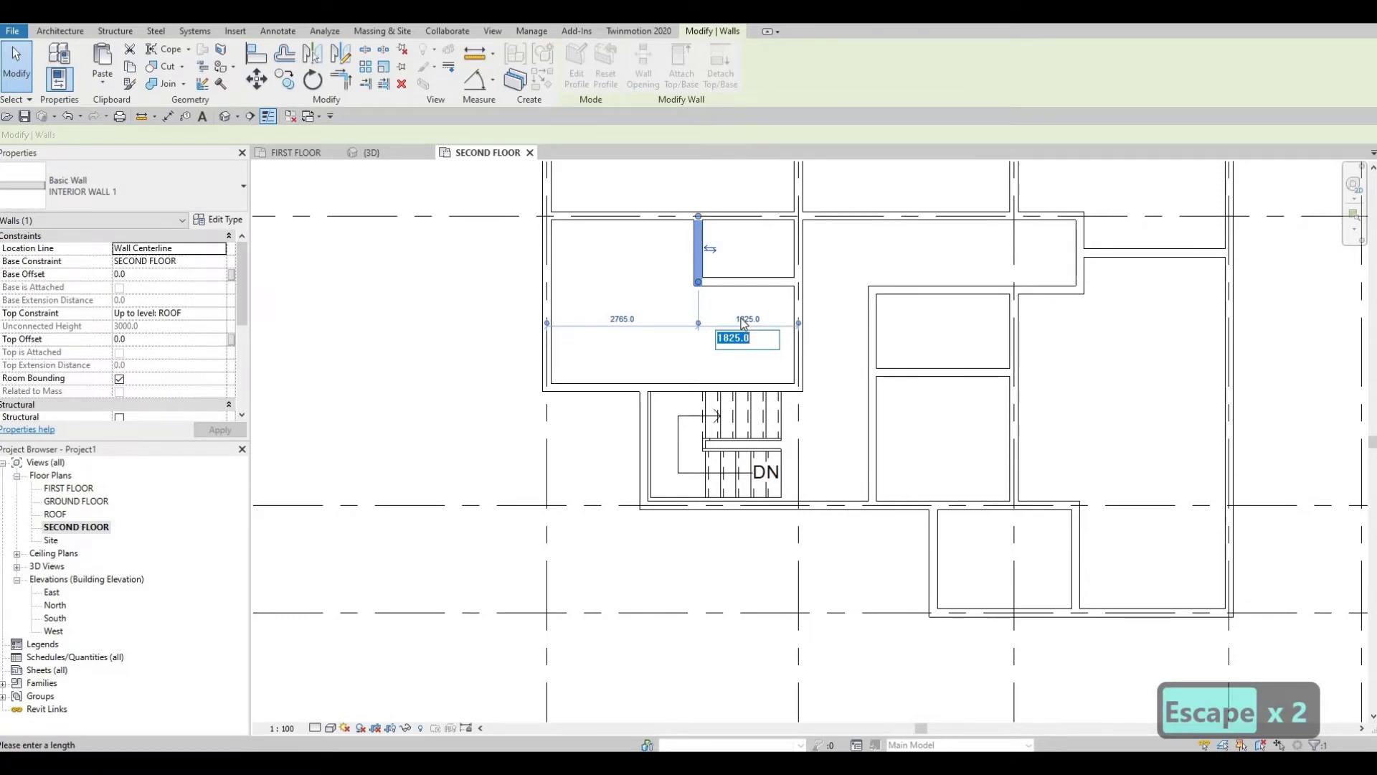
{"action": "type", "text": "14"}
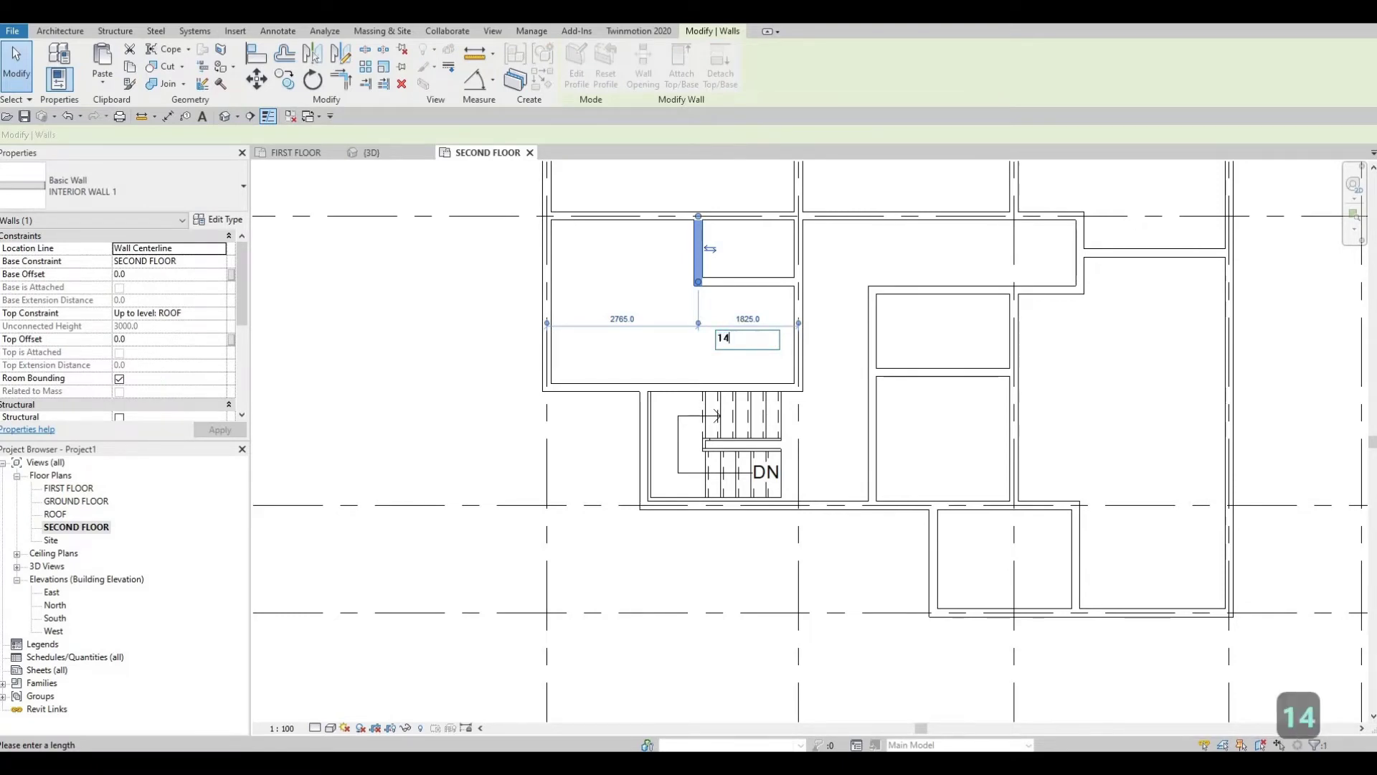
{"action": "type", "text": "50"}
{"action": "key", "text": "Return"}
{"action": "key", "text": "Escape"}
{"action": "key", "text": "Escape"}
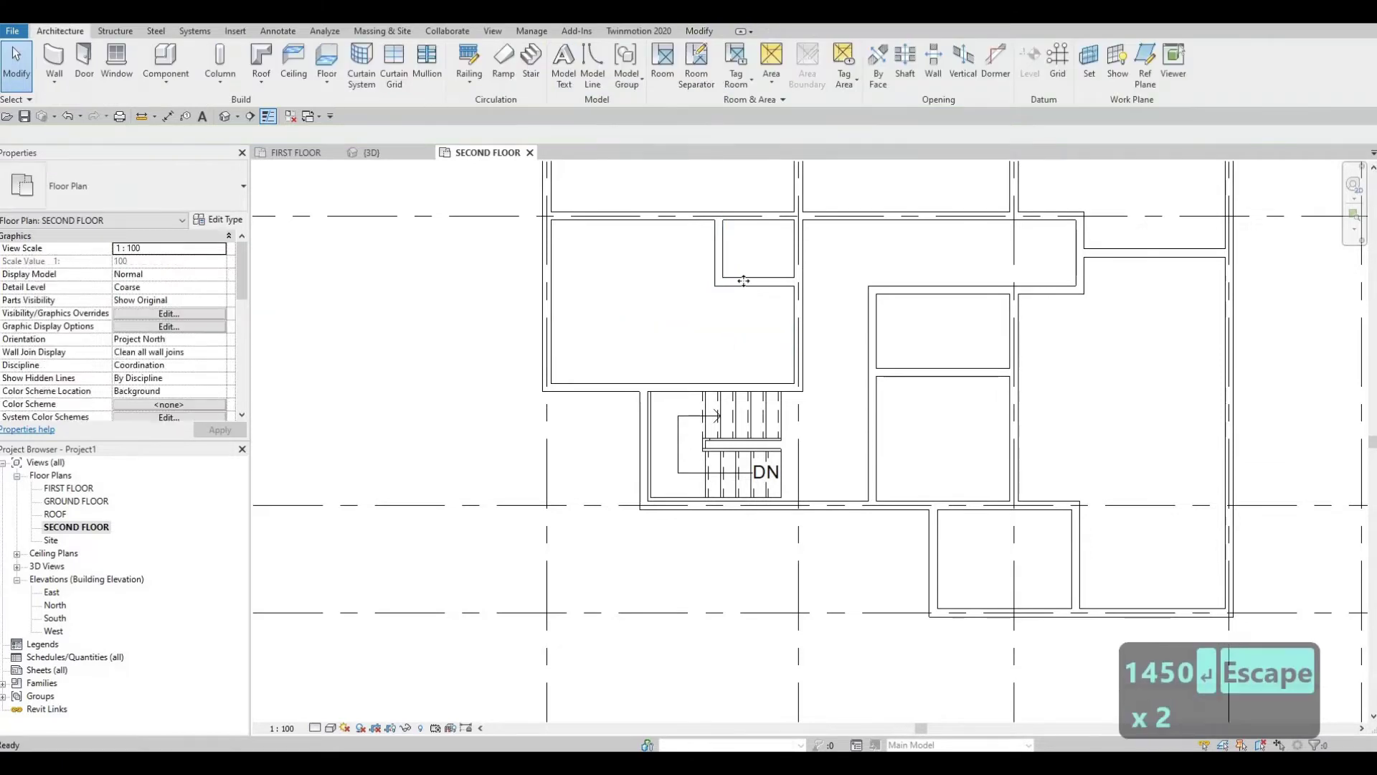
Step: Set the new horizontal partition's distance from the grid C wall to 1350 mm
{"action": "left_click", "coordinate": [743, 281]}
{"action": "left_click", "coordinate": [834, 248]}
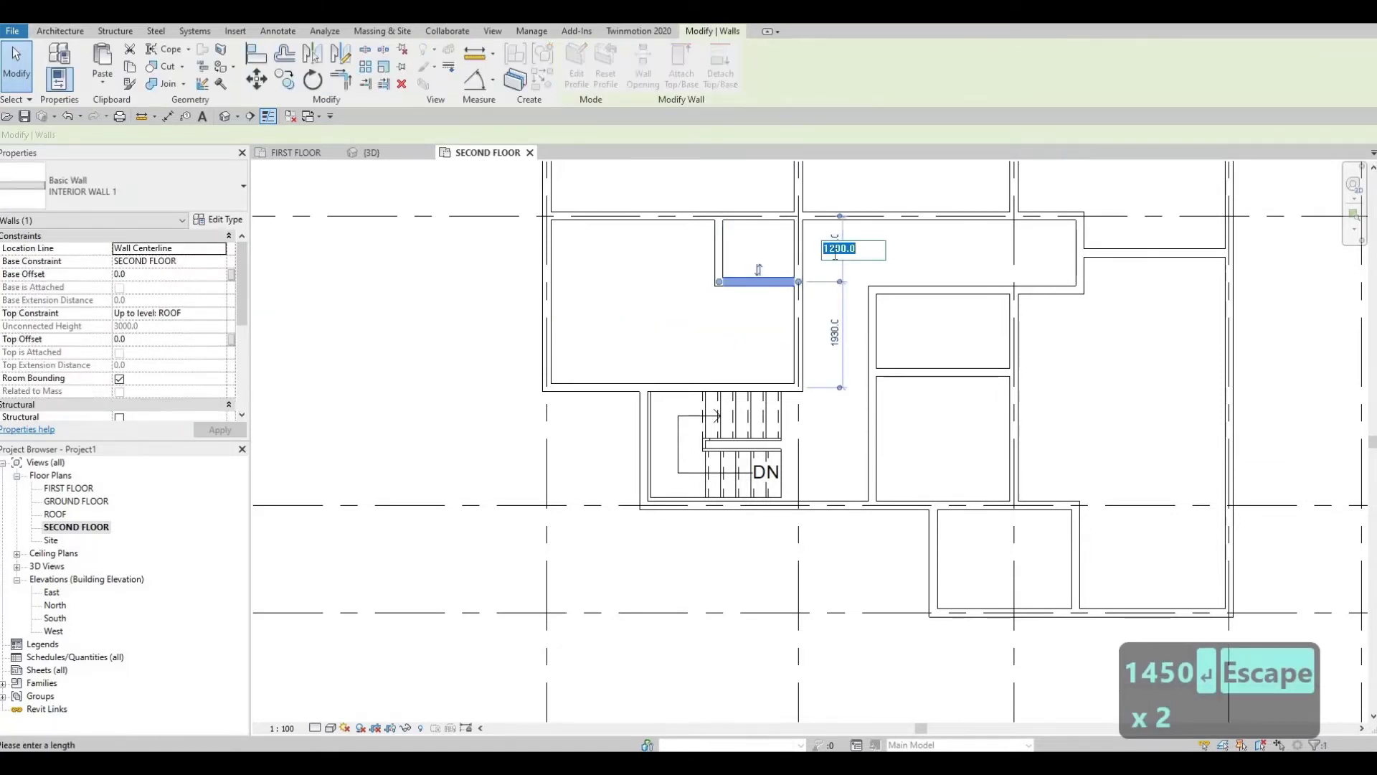
{"action": "type", "text": "1350"}
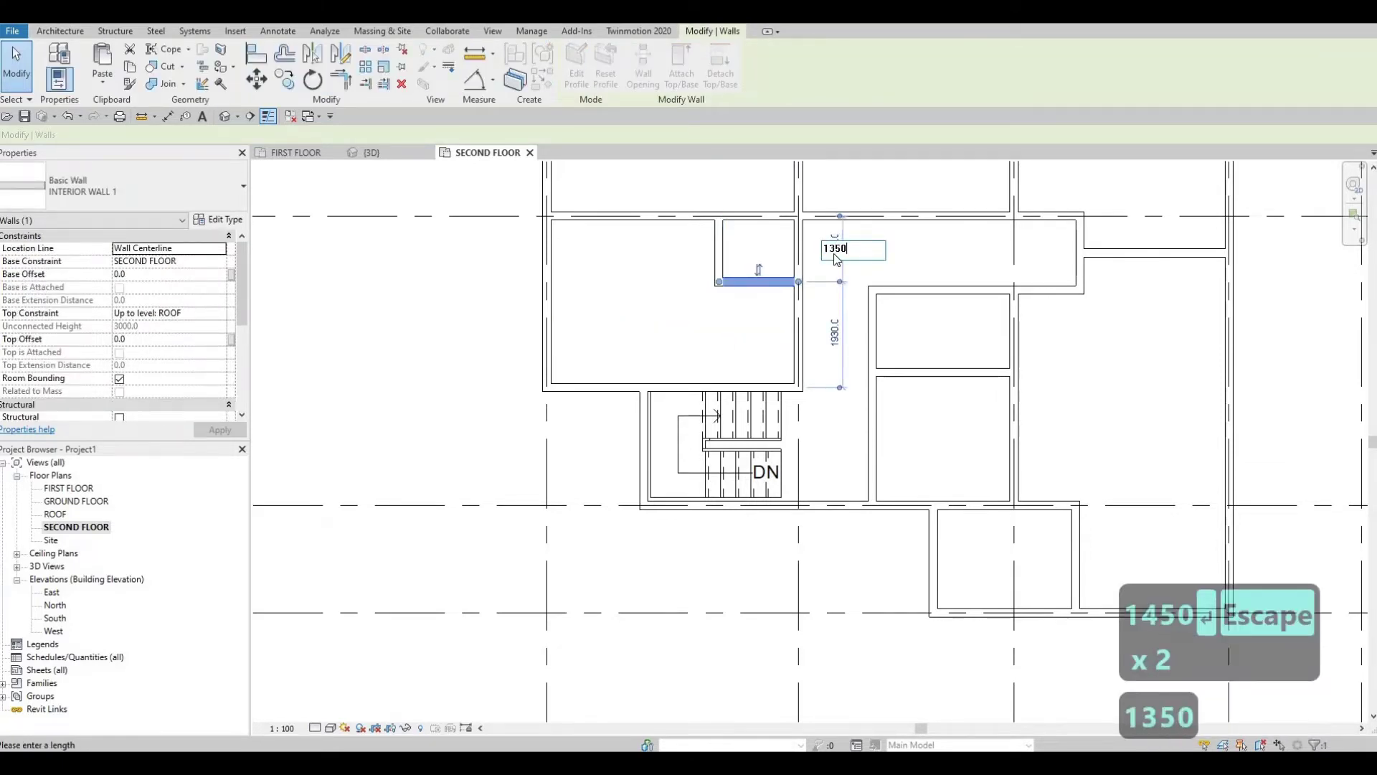
{"action": "key", "text": "Return"}
{"action": "key", "text": "Escape"}
{"action": "key", "text": "Escape"}
{"action": "key", "text": "Escape"}
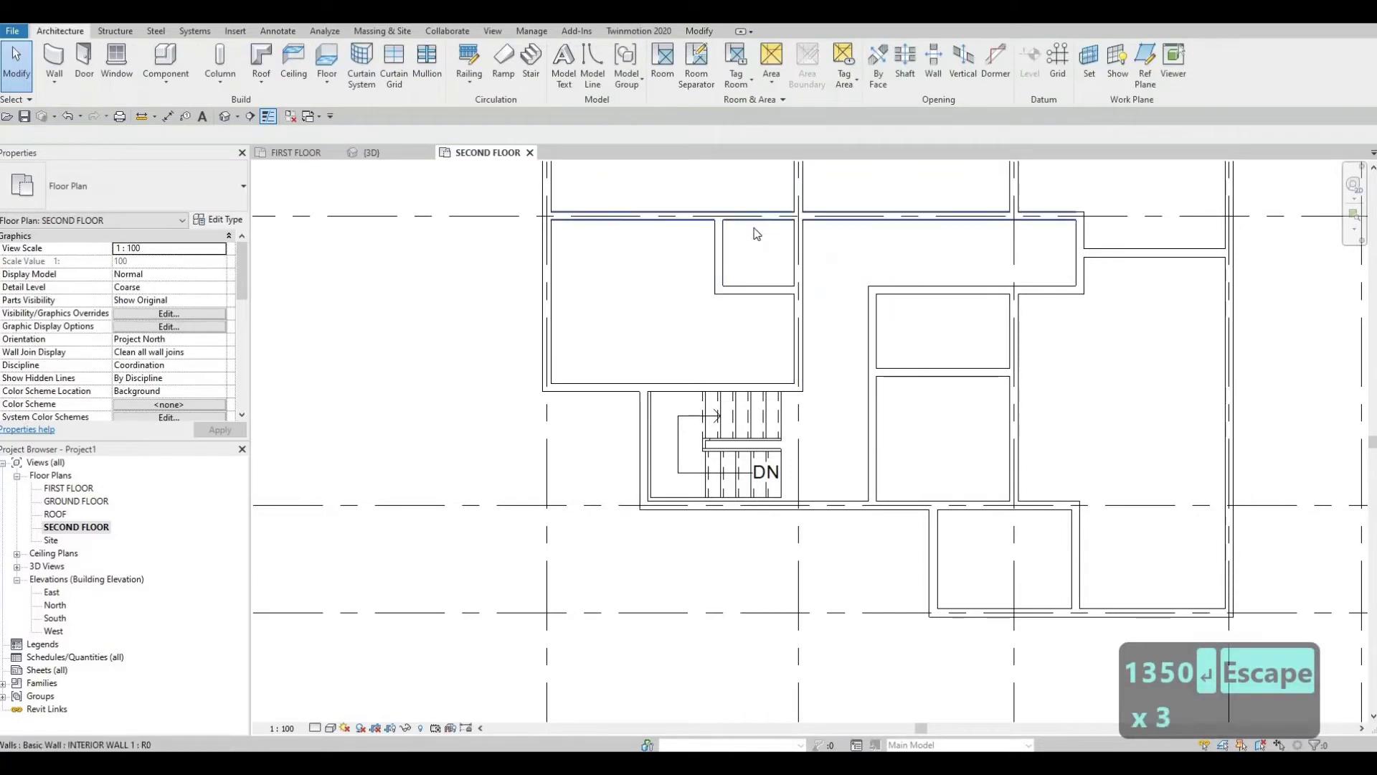
Step: Split the grid C wall above the small enclosure and trim its west part to a corner with the short vertical partition
{"action": "key", "text": "s"}
{"action": "key", "text": "l"}
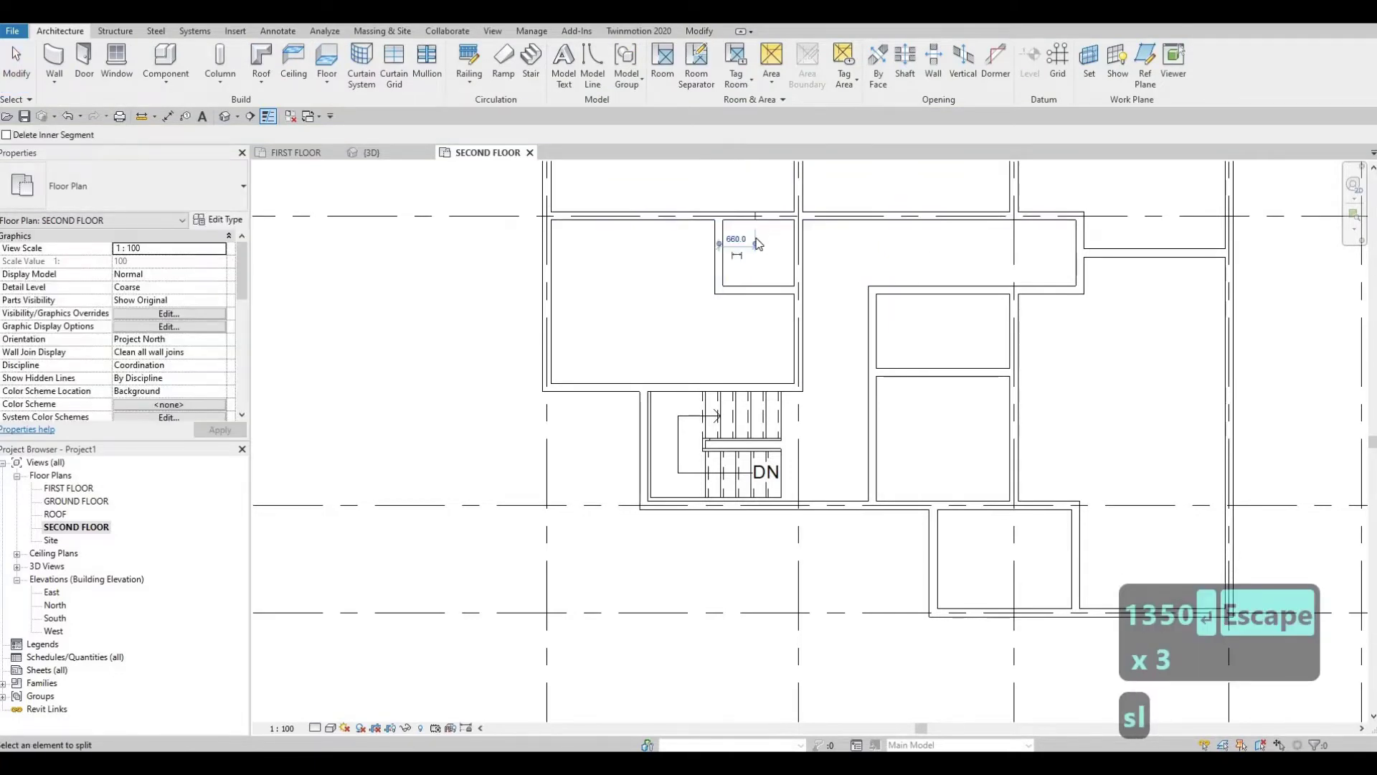
{"action": "key", "text": "Escape"}
{"action": "key", "text": "Escape"}
{"action": "key", "text": "t"}
{"action": "key", "text": "r"}
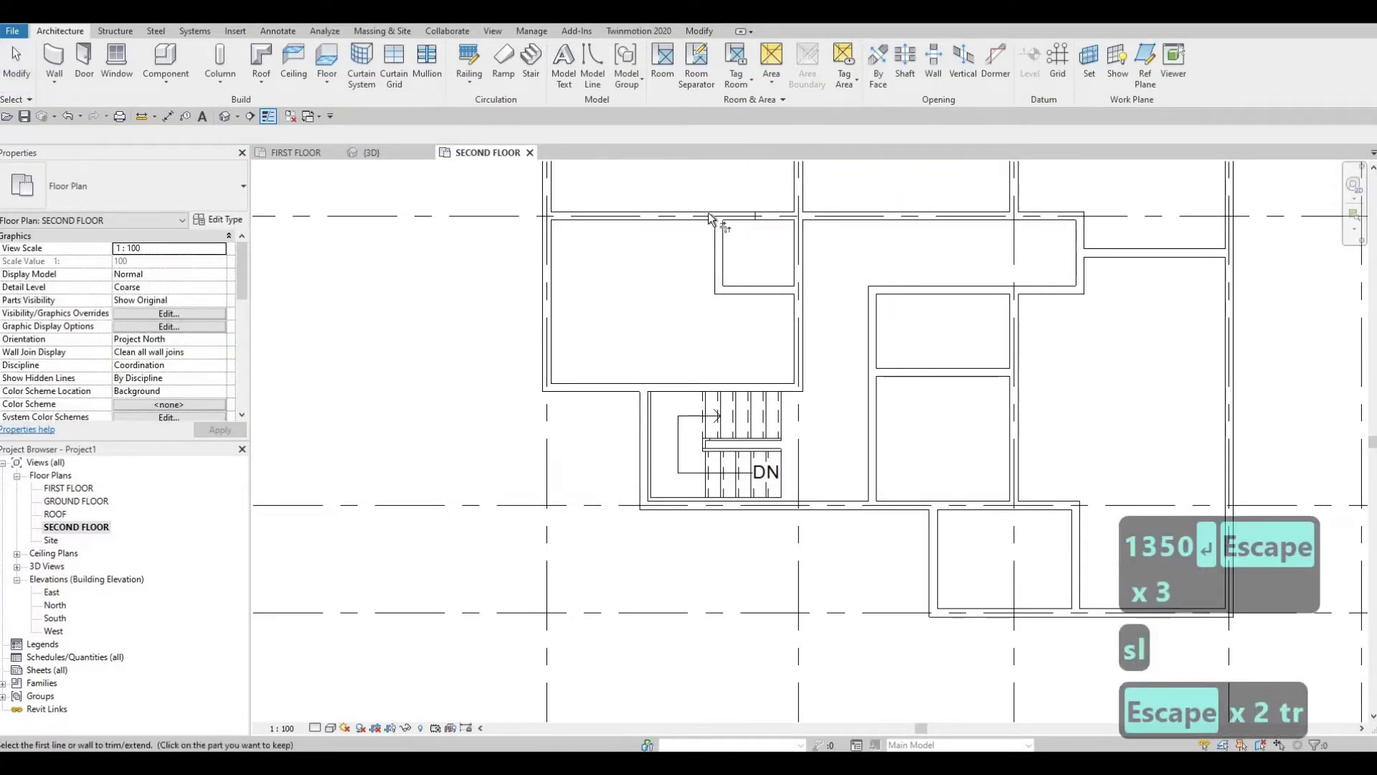
{"action": "left_click", "coordinate": [712, 250]}
{"action": "left_click", "coordinate": [757, 218]}
{"action": "key", "text": "Escape"}
{"action": "key", "text": "Escape"}
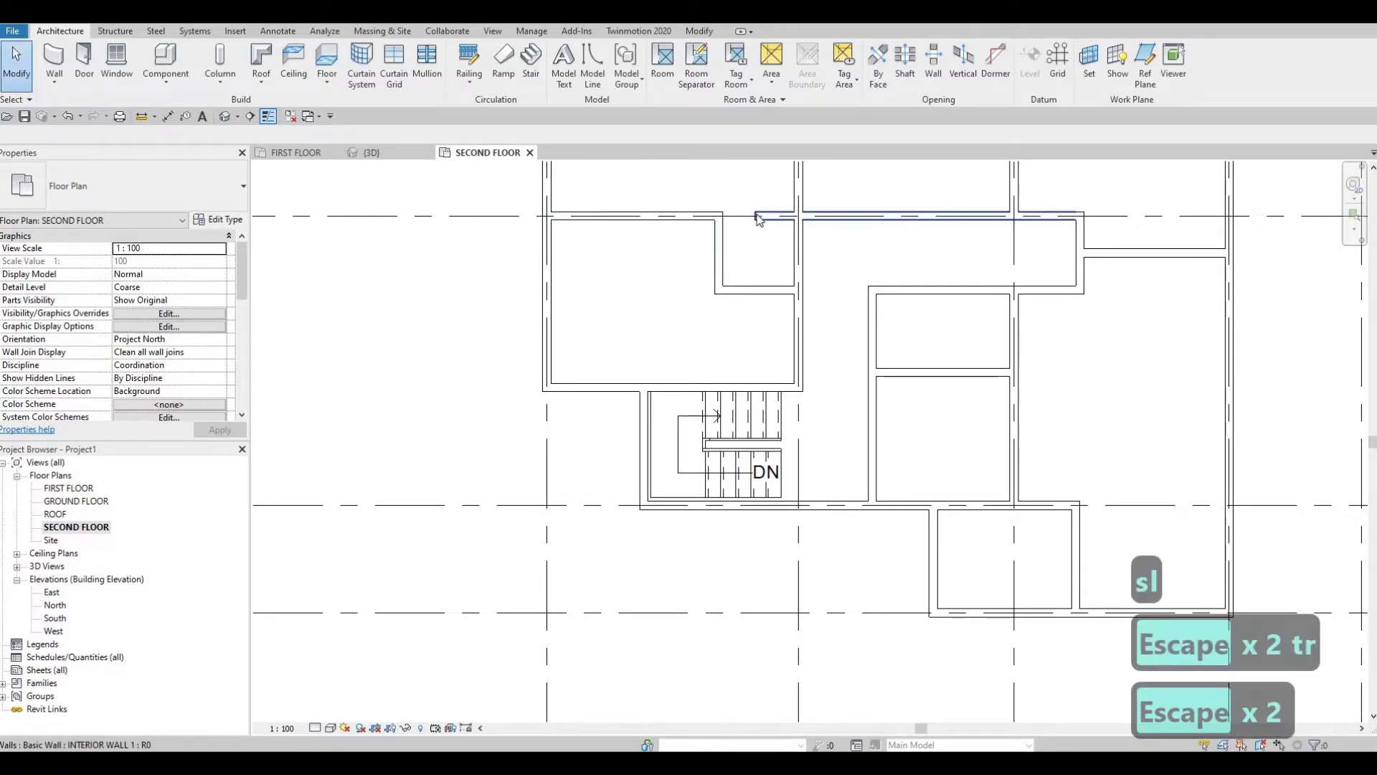
Step: Shorten the east part of the grid C wall back to the intersection with the enclosure's east wall, opening the alcove to the room above
{"action": "left_click", "coordinate": [759, 218]}
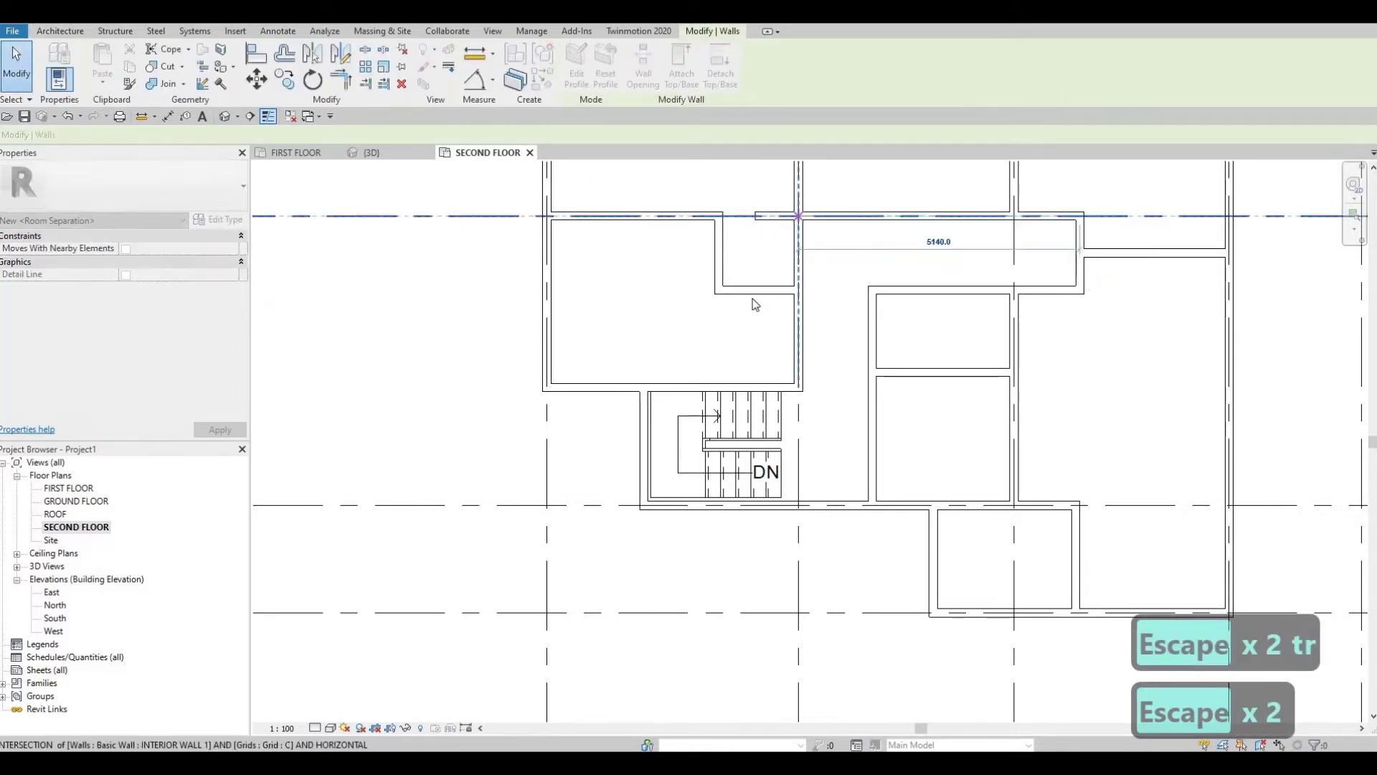
{"action": "middle_click_drag", "start_coordinate": [788, 302], "coordinate": [769, 336]}
{"action": "scroll", "coordinate": [802, 287], "scroll_direction": "down", "scroll_amount": 3}
{"action": "scroll", "coordinate": [789, 301], "scroll_direction": "up", "scroll_amount": 3}
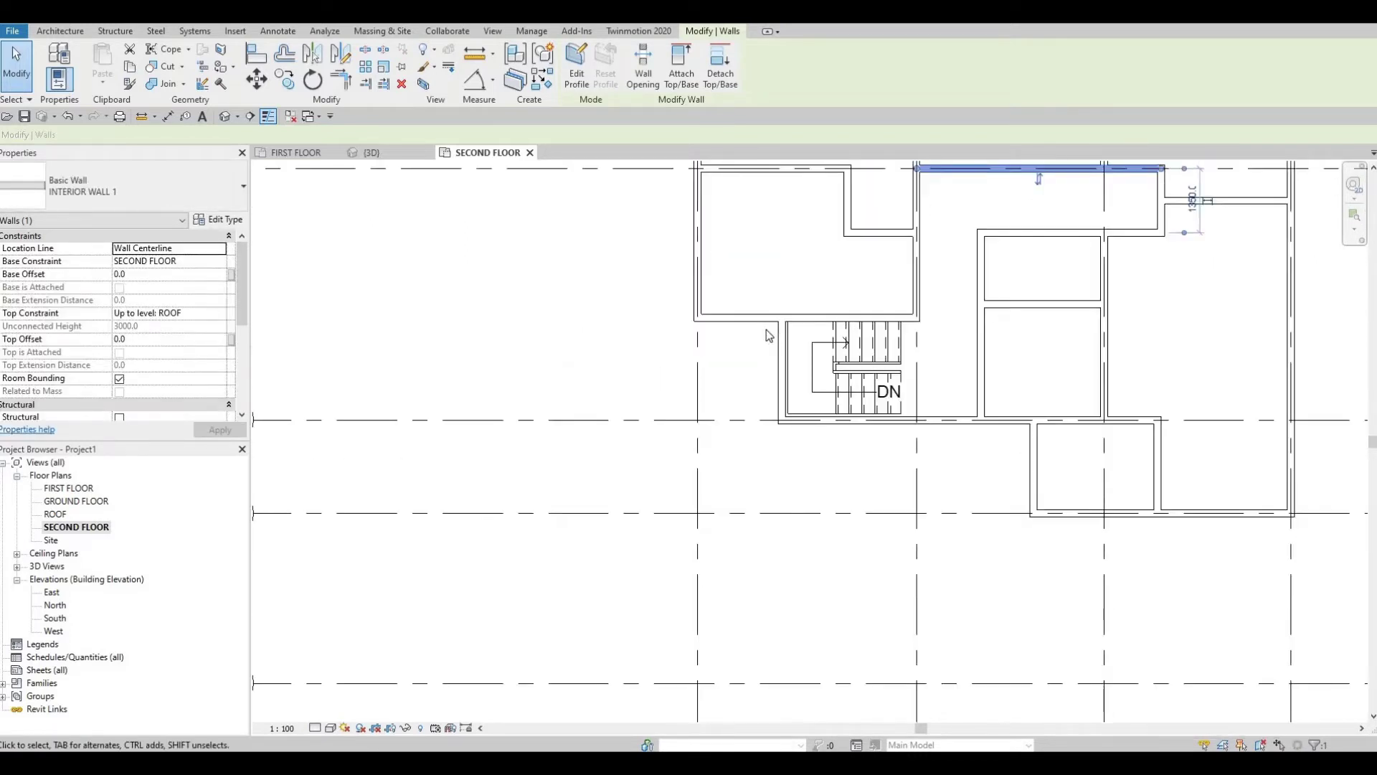
{"action": "key", "text": "Escape"}
{"action": "key", "text": "Escape"}
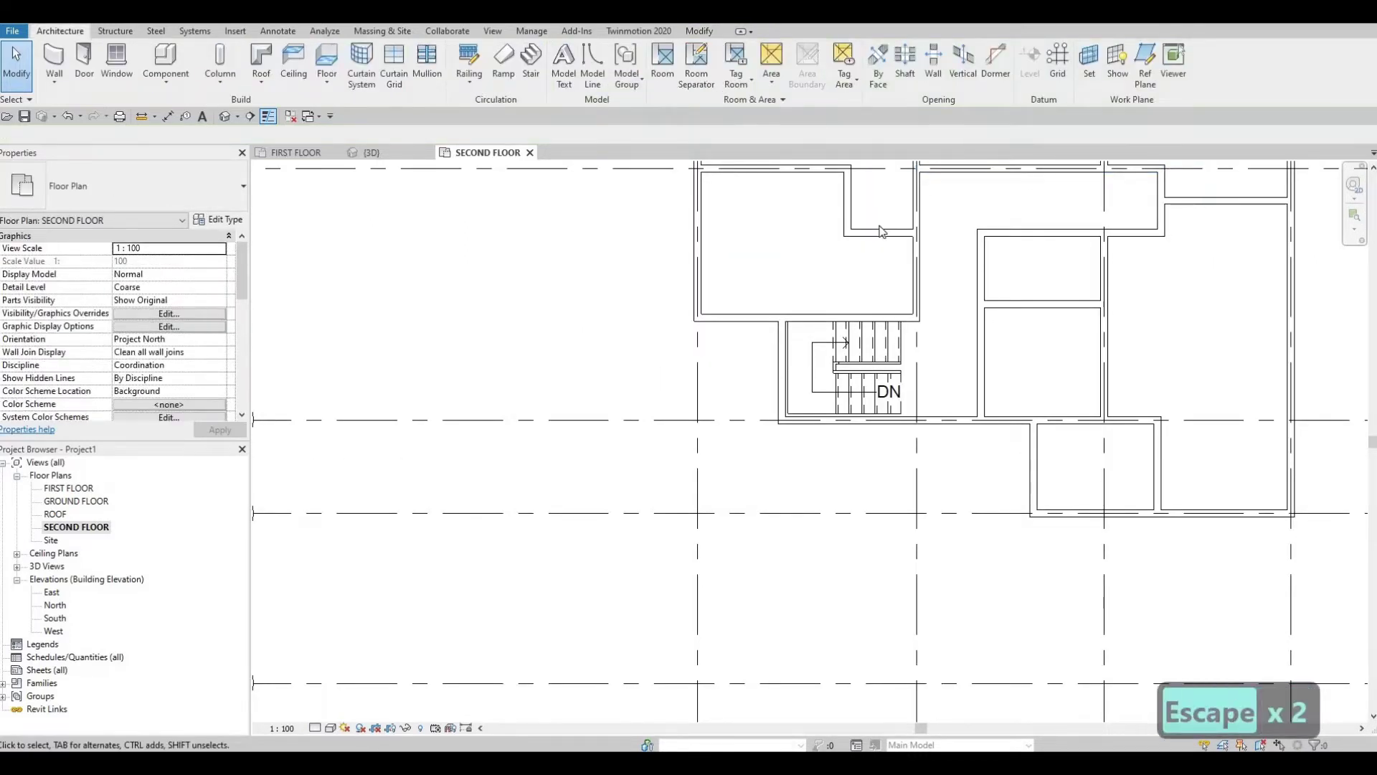
Step: Divide the room above the stair with a similar vertical interior wall, from the stair's west wall up to the grid C wall
{"action": "left_click", "coordinate": [879, 232]}
{"action": "key", "text": "c"}
{"action": "key", "text": "s"}
{"action": "scroll", "coordinate": [774, 277], "scroll_direction": "up", "scroll_amount": 1}
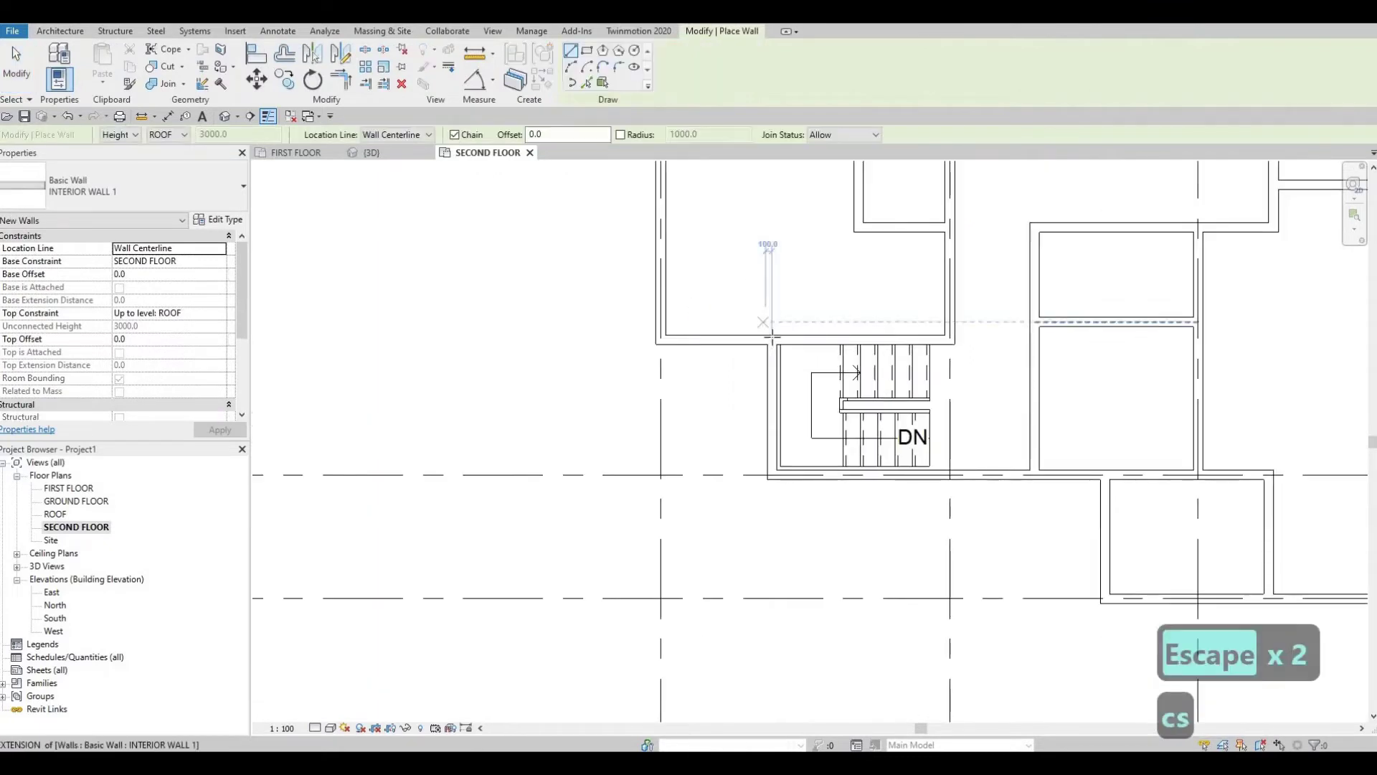
{"action": "left_click", "coordinate": [775, 371]}
{"action": "middle_click_drag", "start_coordinate": [780, 172], "coordinate": [769, 318]}
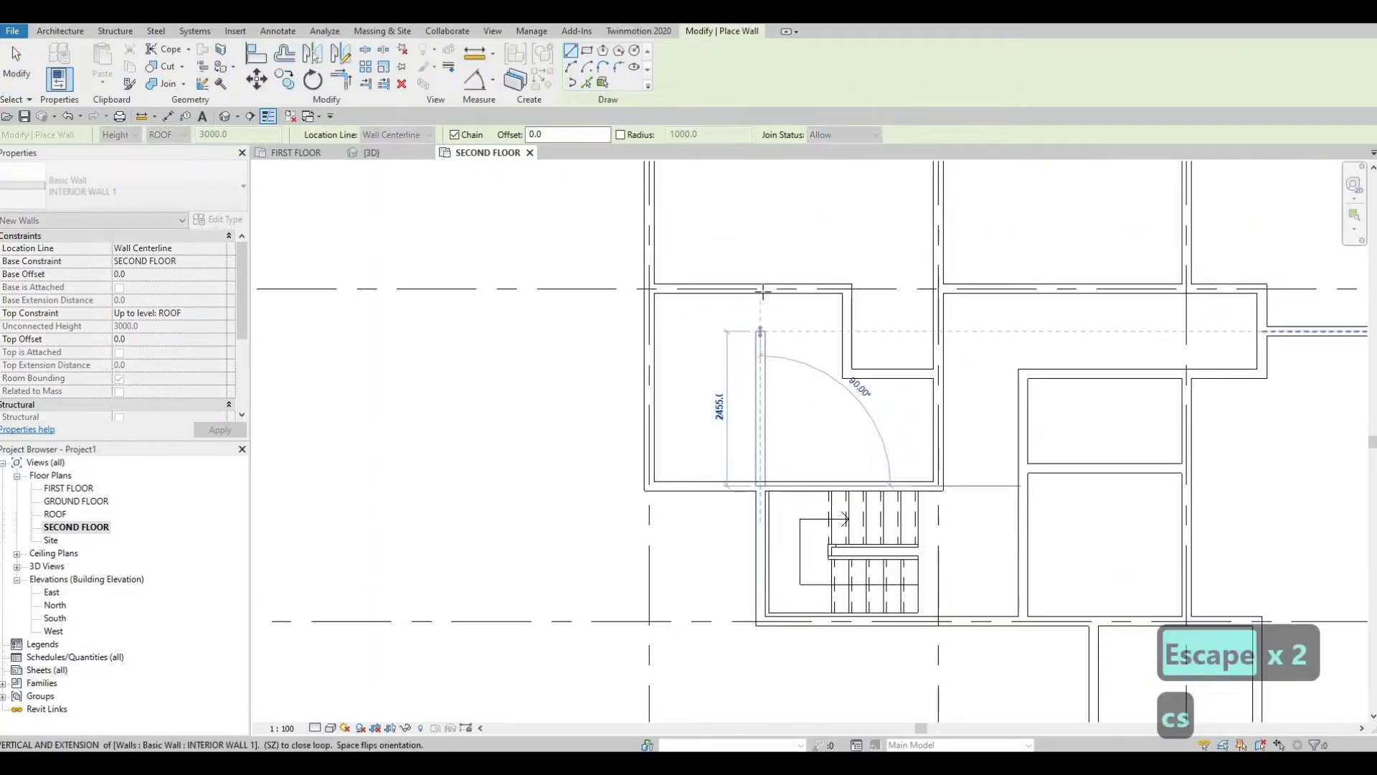
{"action": "key", "text": "Escape"}
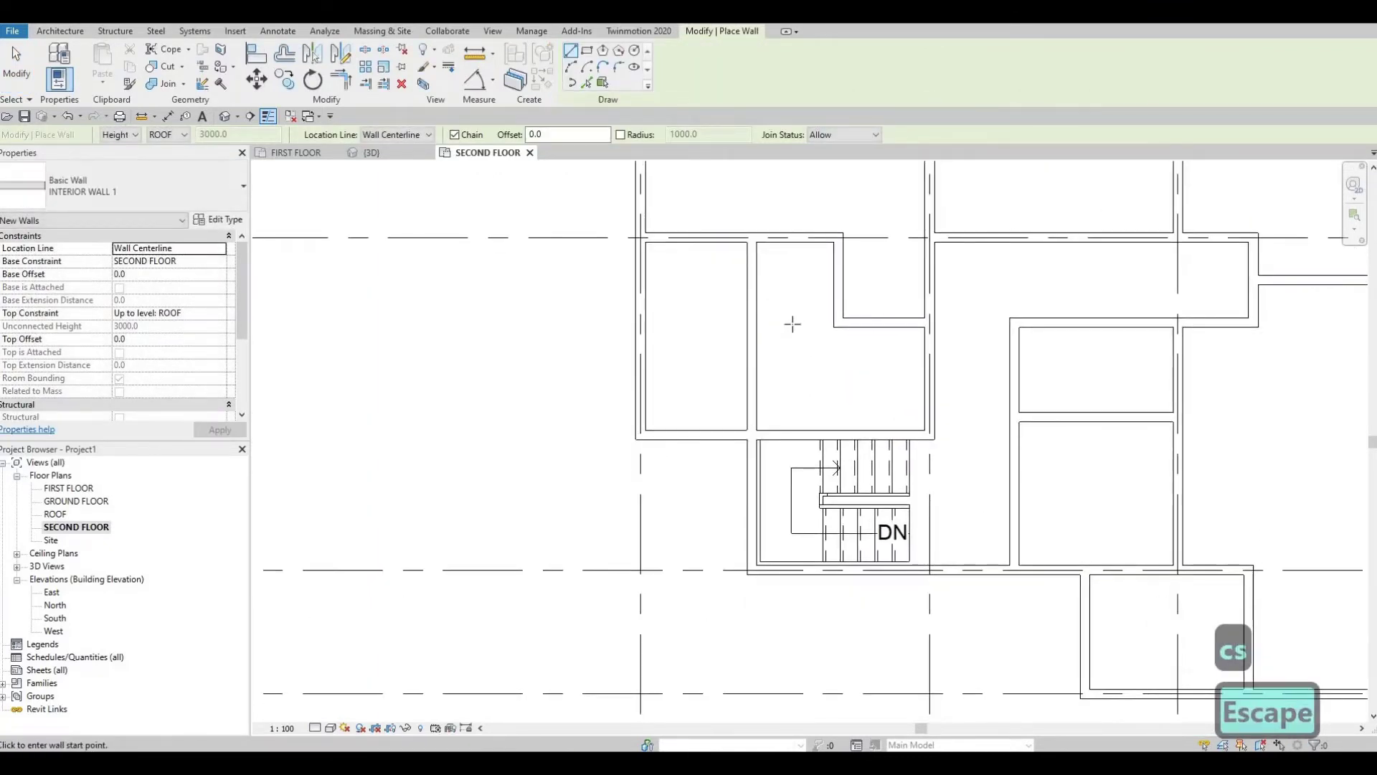
{"action": "scroll", "coordinate": [791, 329], "scroll_direction": "down", "scroll_amount": 1}
{"action": "middle_click_drag", "start_coordinate": [806, 245], "coordinate": [777, 215]}
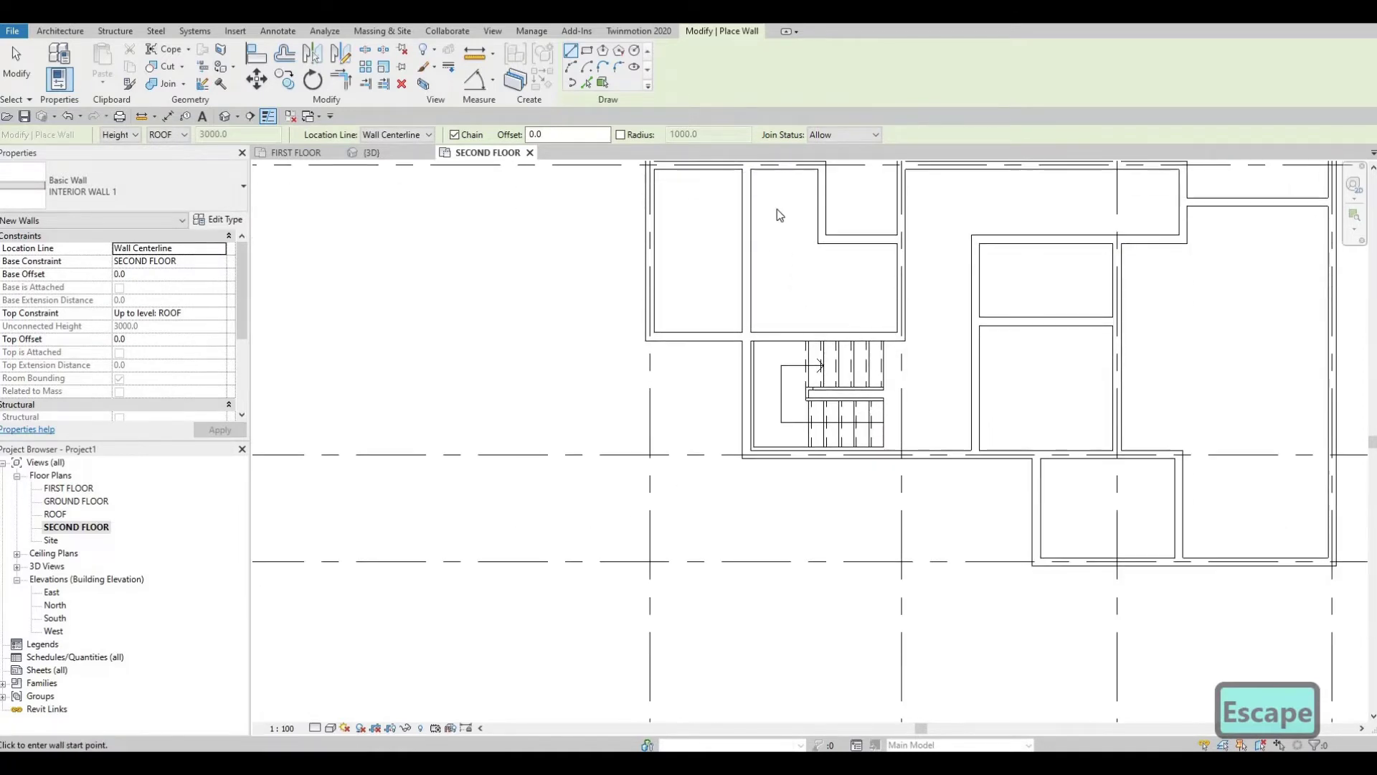
{"action": "key", "text": "Escape"}
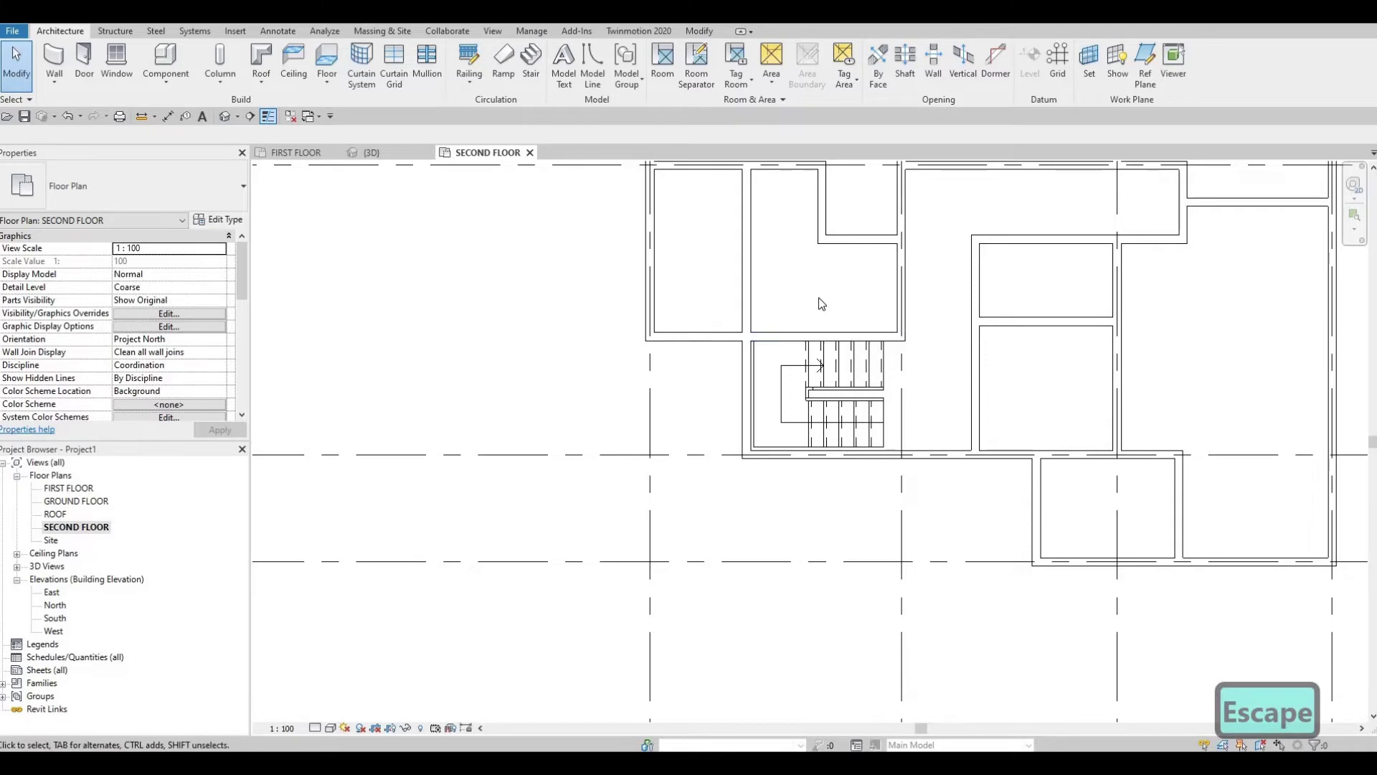
Step: Examine the second-floor wall layout between grids B and E, especially the rooms and alcove above the stair
{"action": "middle_click_drag", "start_coordinate": [724, 249], "coordinate": [727, 269]}
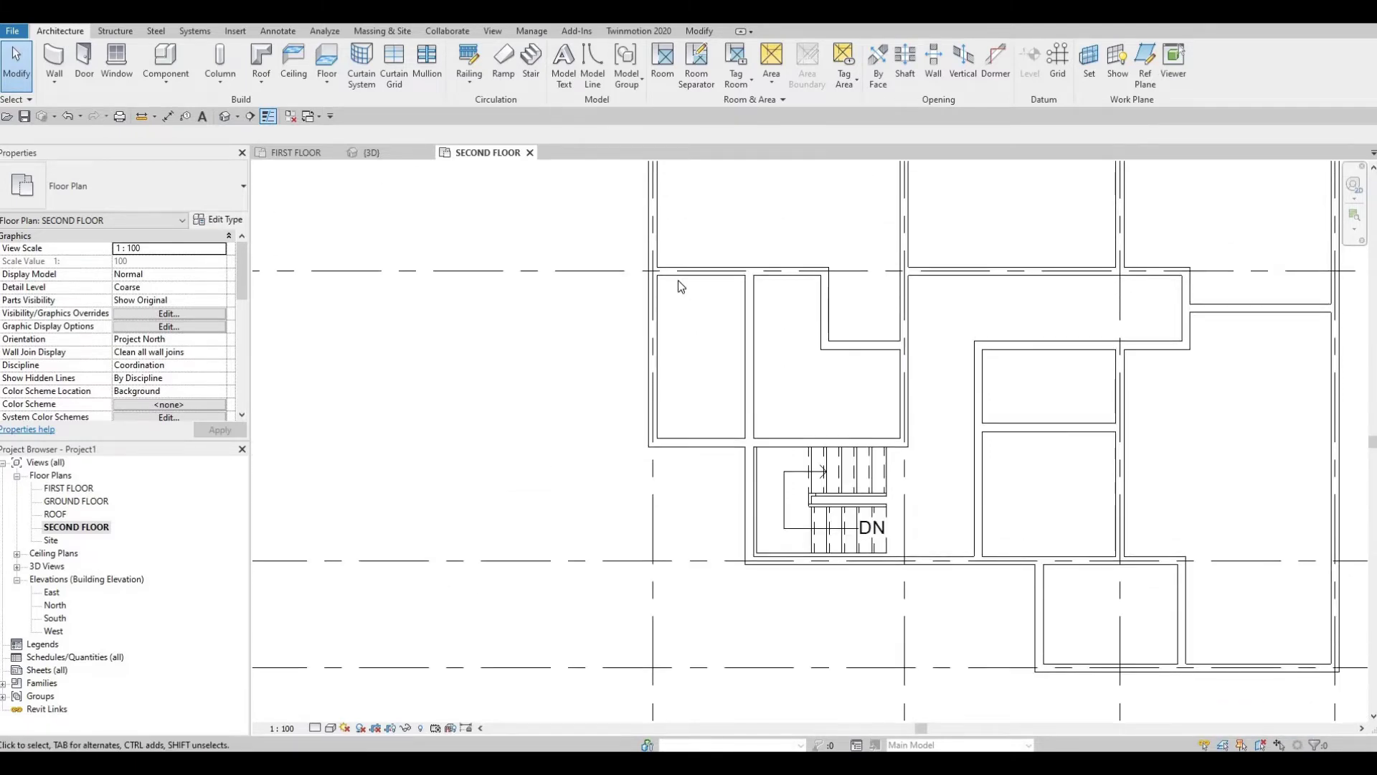
{"action": "scroll", "coordinate": [733, 422], "scroll_direction": "down", "scroll_amount": 1}
{"action": "scroll", "coordinate": [737, 419], "scroll_direction": "down", "scroll_amount": 1}
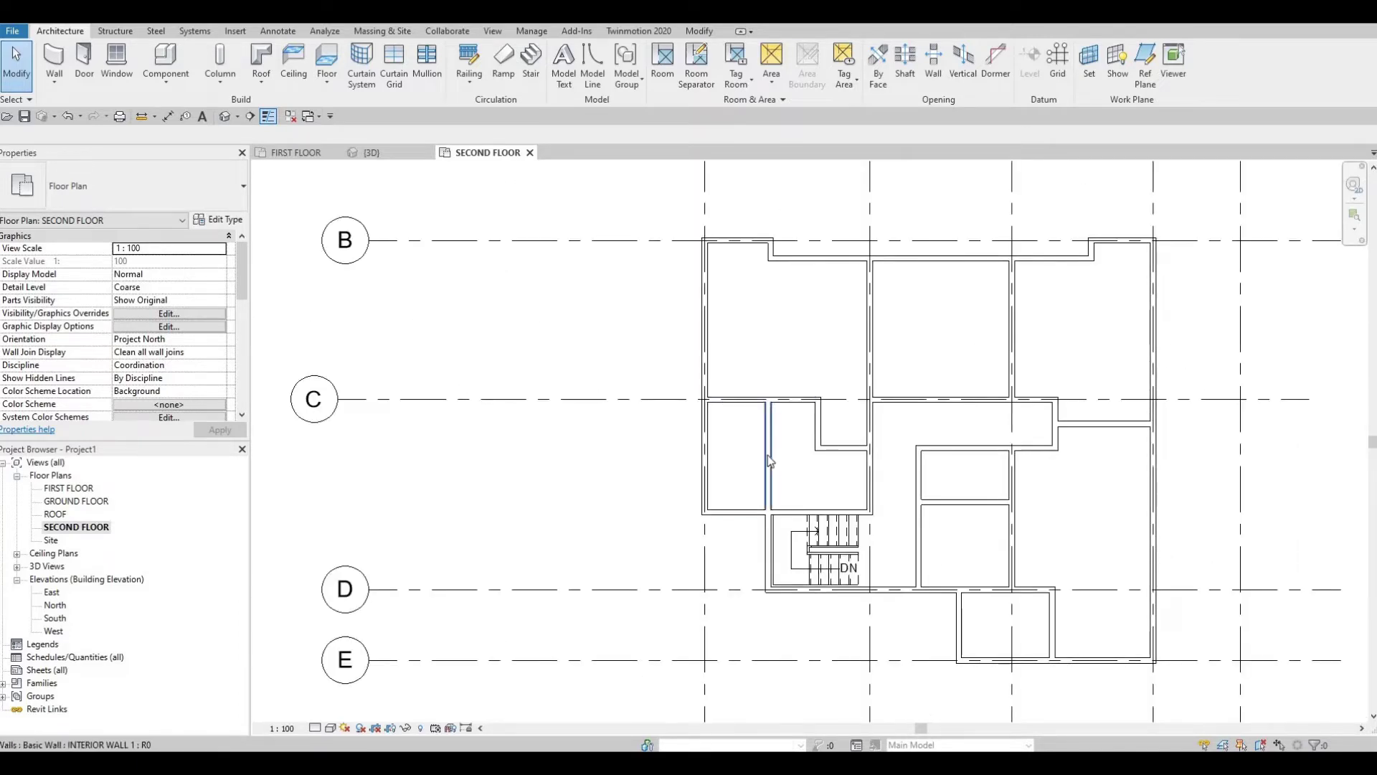
{"action": "scroll", "coordinate": [769, 471], "scroll_direction": "up", "scroll_amount": 3}
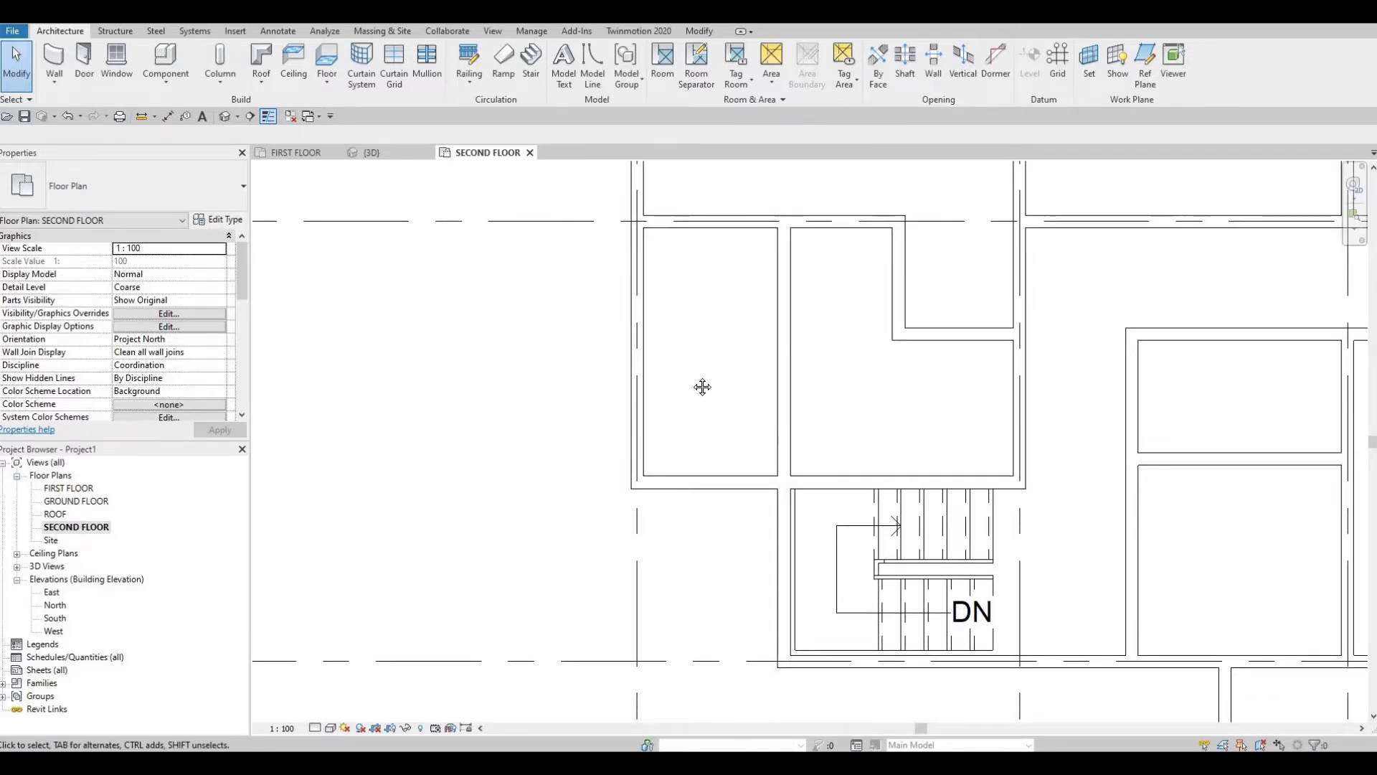
{"action": "scroll", "coordinate": [702, 402], "scroll_direction": "down", "scroll_amount": 5}
{"action": "key", "text": "Escape"}
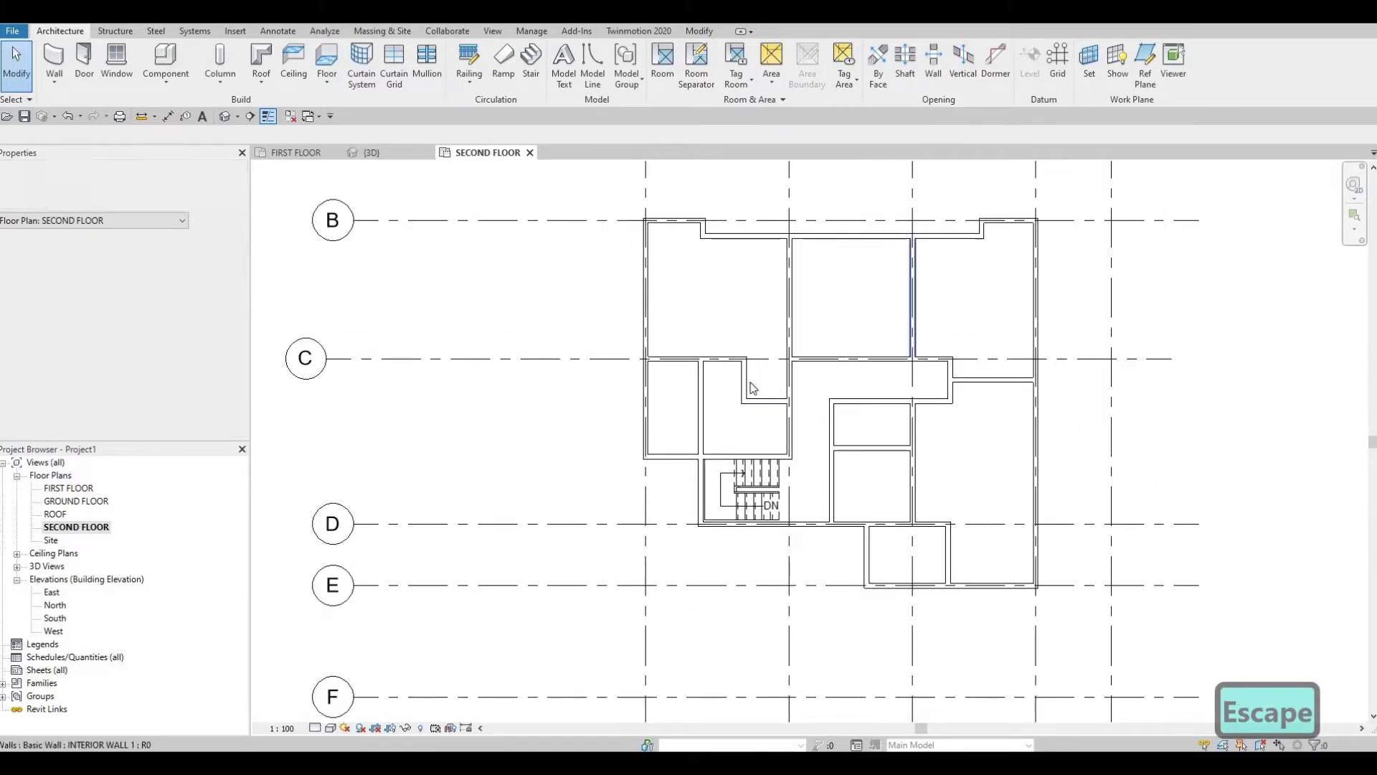
{"action": "scroll", "coordinate": [761, 388], "scroll_direction": "up", "scroll_amount": 2}
{"action": "middle_click_drag", "start_coordinate": [753, 402], "coordinate": [767, 404]}
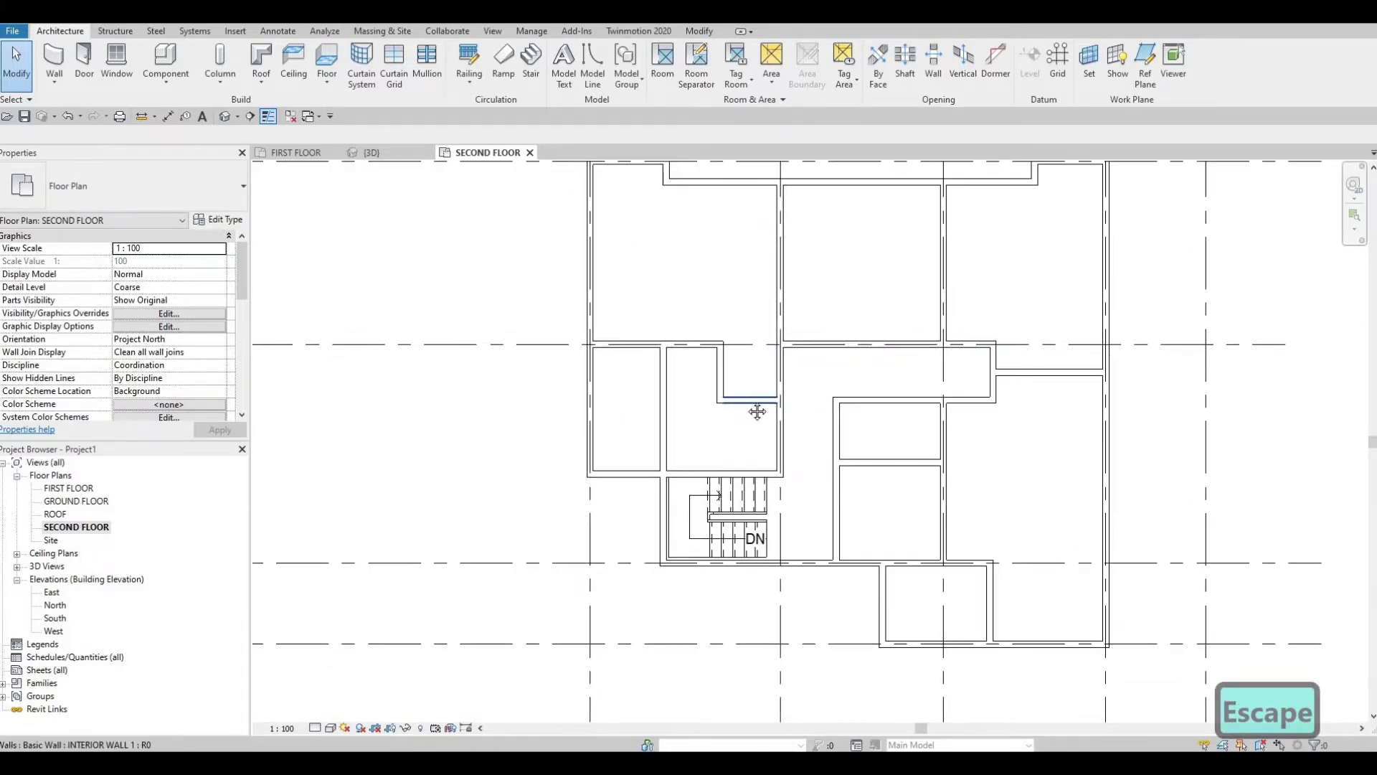
{"action": "key", "text": "Escape"}
Step: Set the second-floor plan's underlay base level to FIRST FLOOR
{"action": "scroll", "coordinate": [96, 338], "scroll_direction": "down", "scroll_amount": 5}
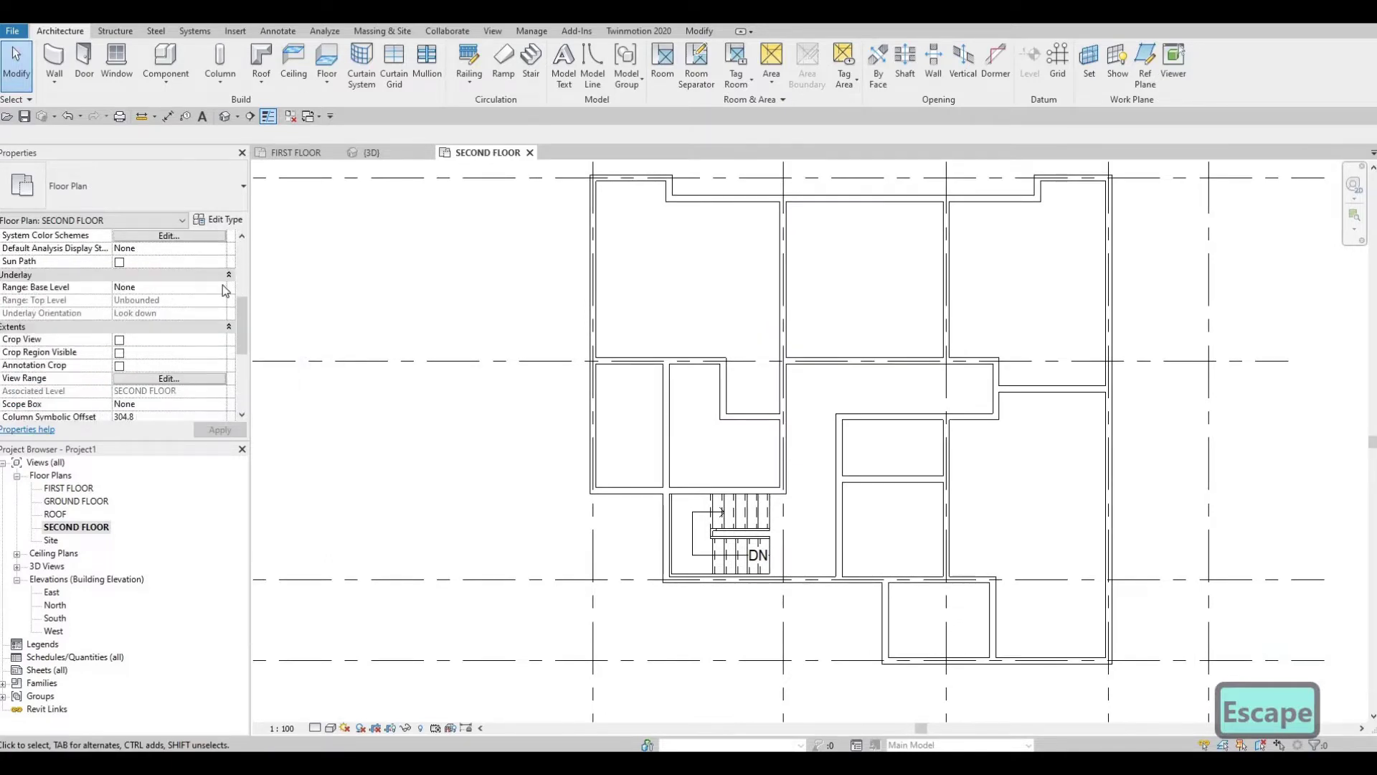
{"action": "left_click", "coordinate": [173, 287]}
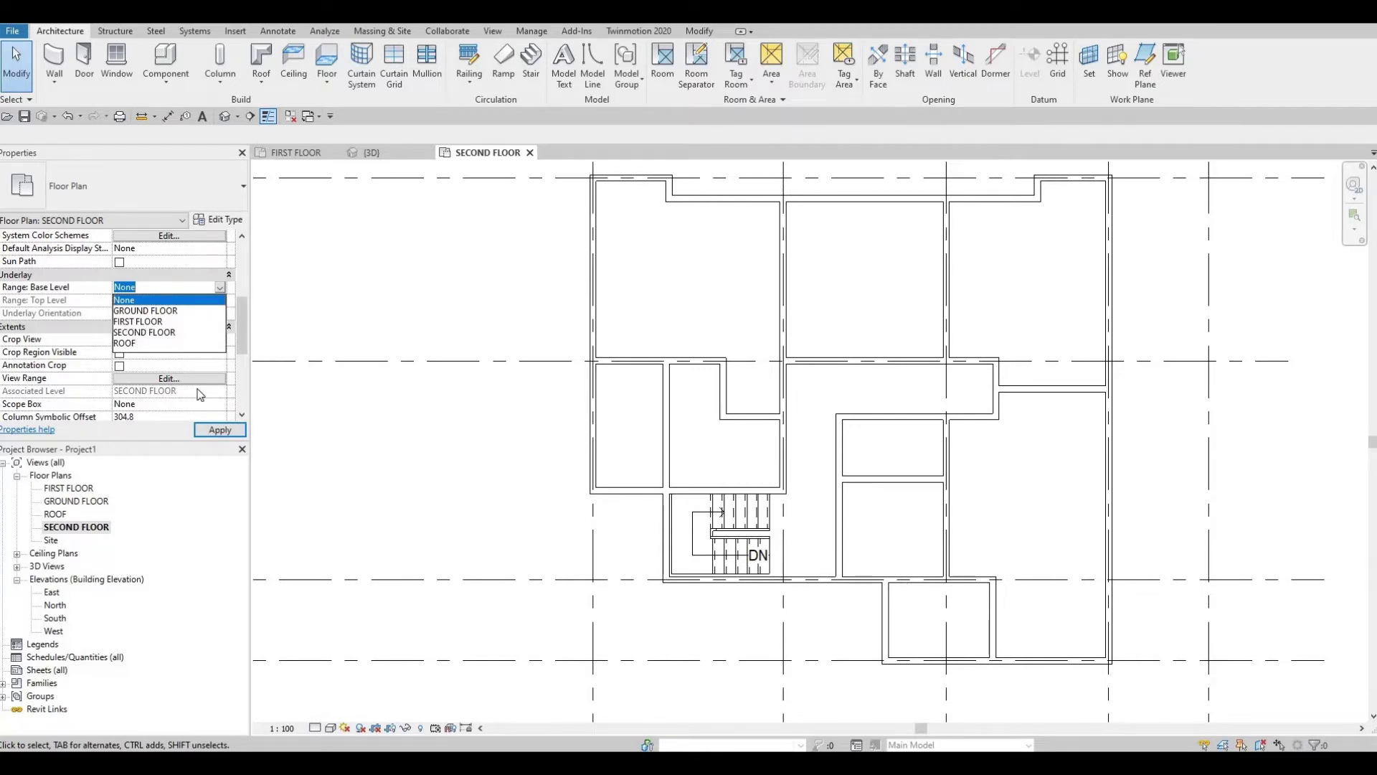
{"action": "key", "text": "Down"}
{"action": "key", "text": "Down"}
{"action": "key", "text": "Return"}
{"action": "left_click", "coordinate": [219, 430]}
{"action": "middle_click_drag", "start_coordinate": [595, 376], "coordinate": [586, 317]}
{"action": "key", "text": "Escape"}
{"action": "scroll", "coordinate": [923, 368], "scroll_direction": "up", "scroll_amount": 1}
{"action": "middle_click_drag", "start_coordinate": [923, 368], "coordinate": [892, 478]}
{"action": "scroll", "coordinate": [892, 477], "scroll_direction": "down", "scroll_amount": 1}
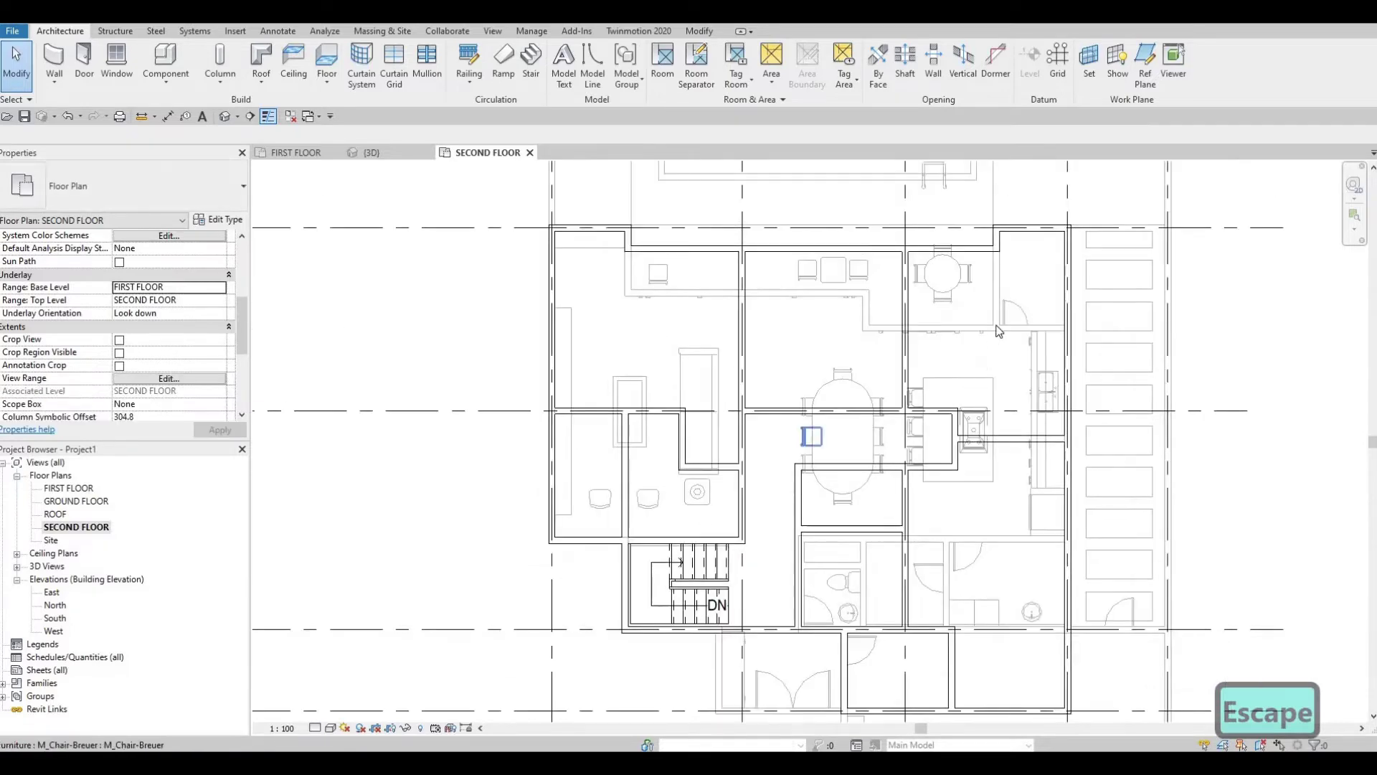
Step: Place a door similar to the first-floor 700 x 2000mm interior door in the wall between the alcove and the corridor, swinging into the alcove
{"action": "left_click", "coordinate": [984, 336]}
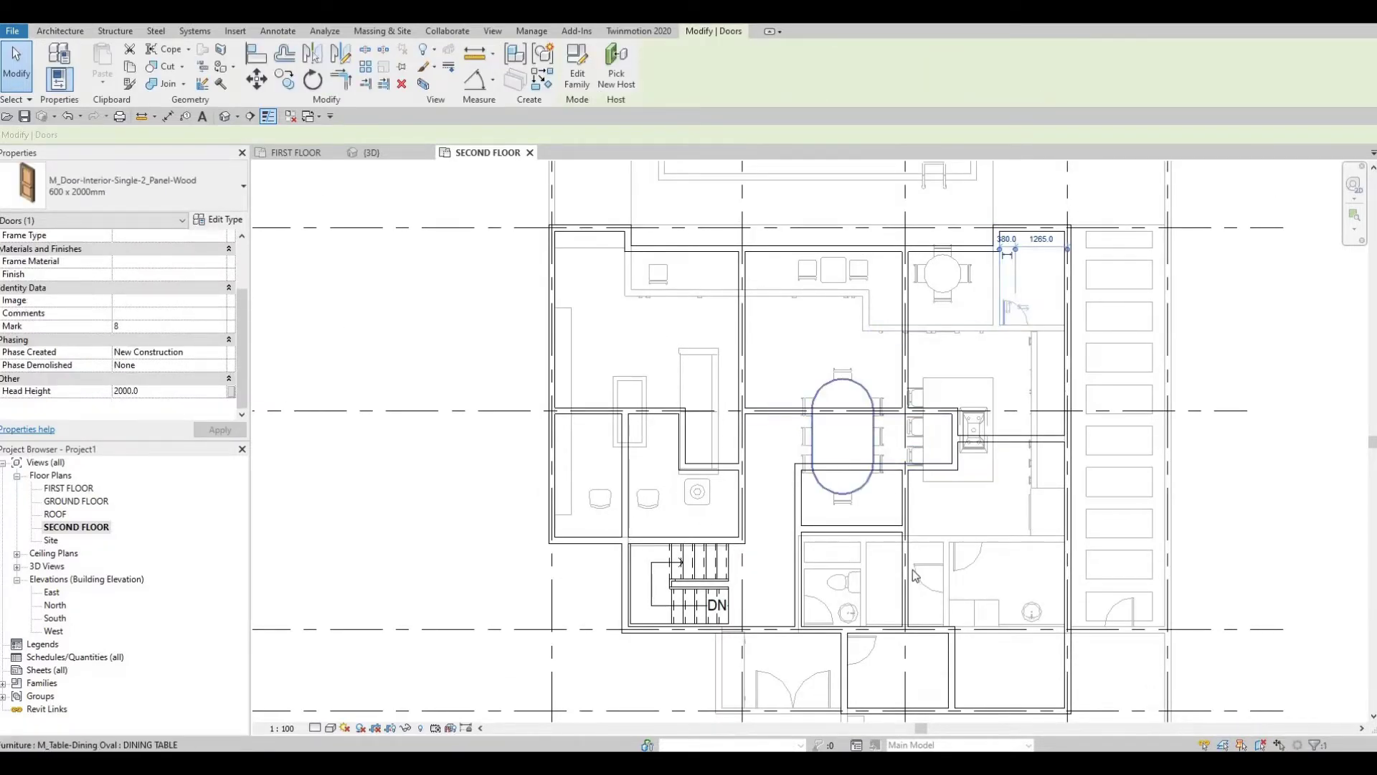
{"action": "key", "text": "Escape"}
{"action": "left_click", "coordinate": [976, 574]}
{"action": "key", "text": "Escape"}
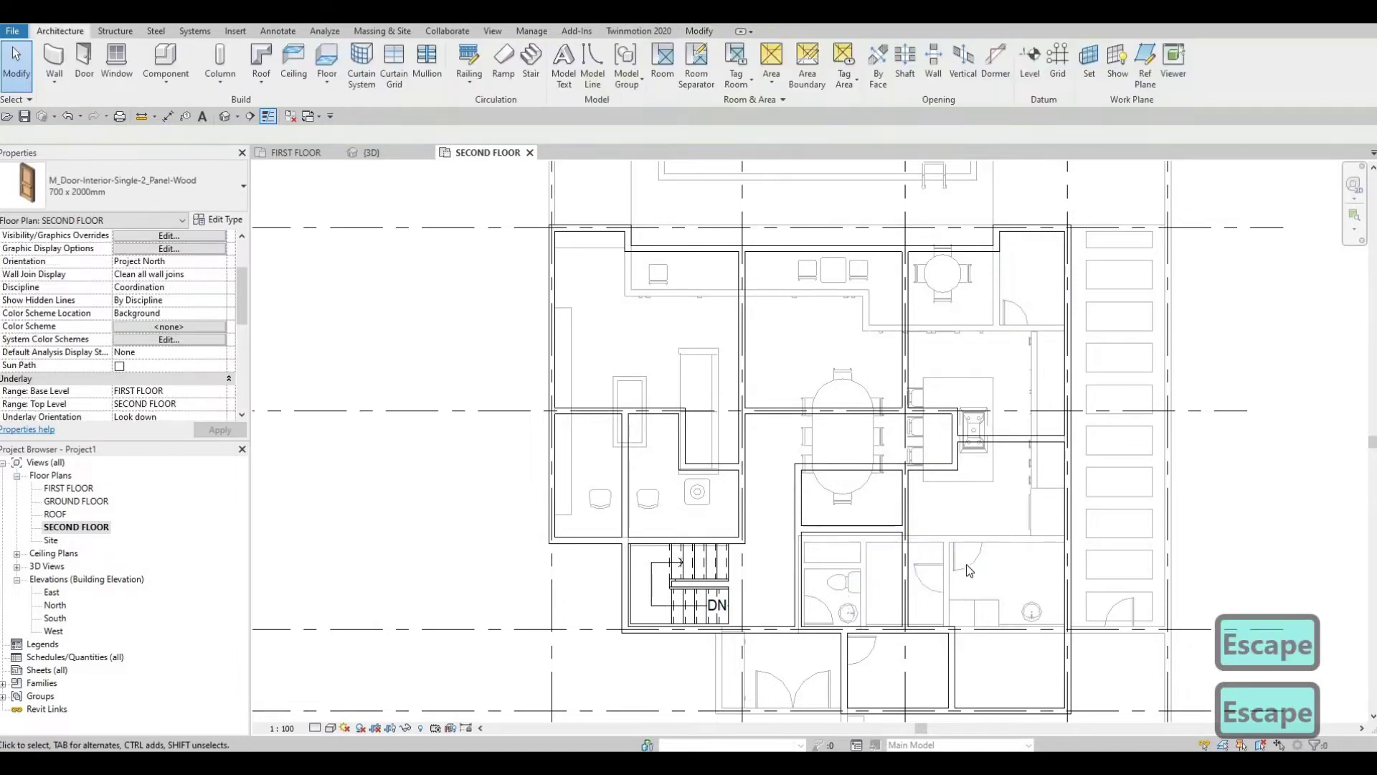
{"action": "left_click", "coordinate": [968, 570]}
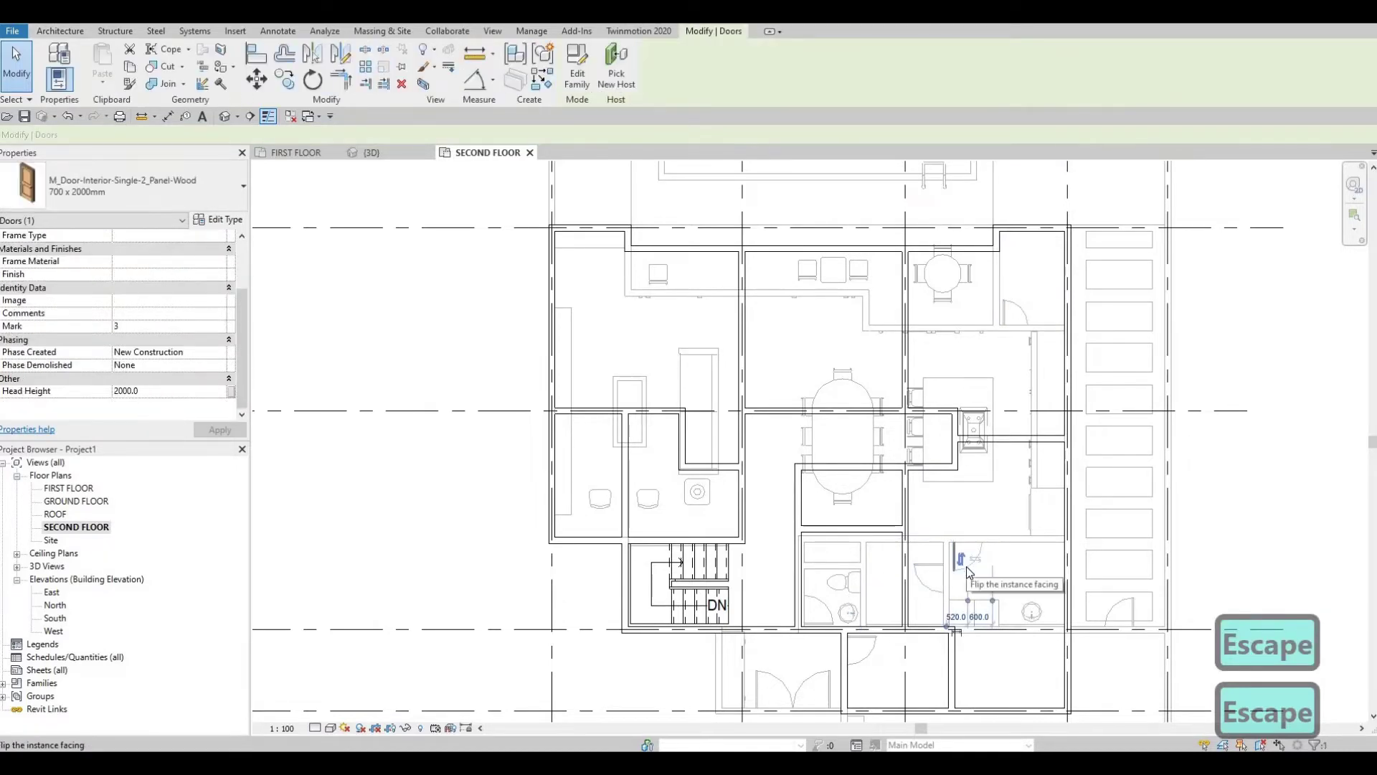
{"action": "key", "text": "c"}
{"action": "key", "text": "s"}
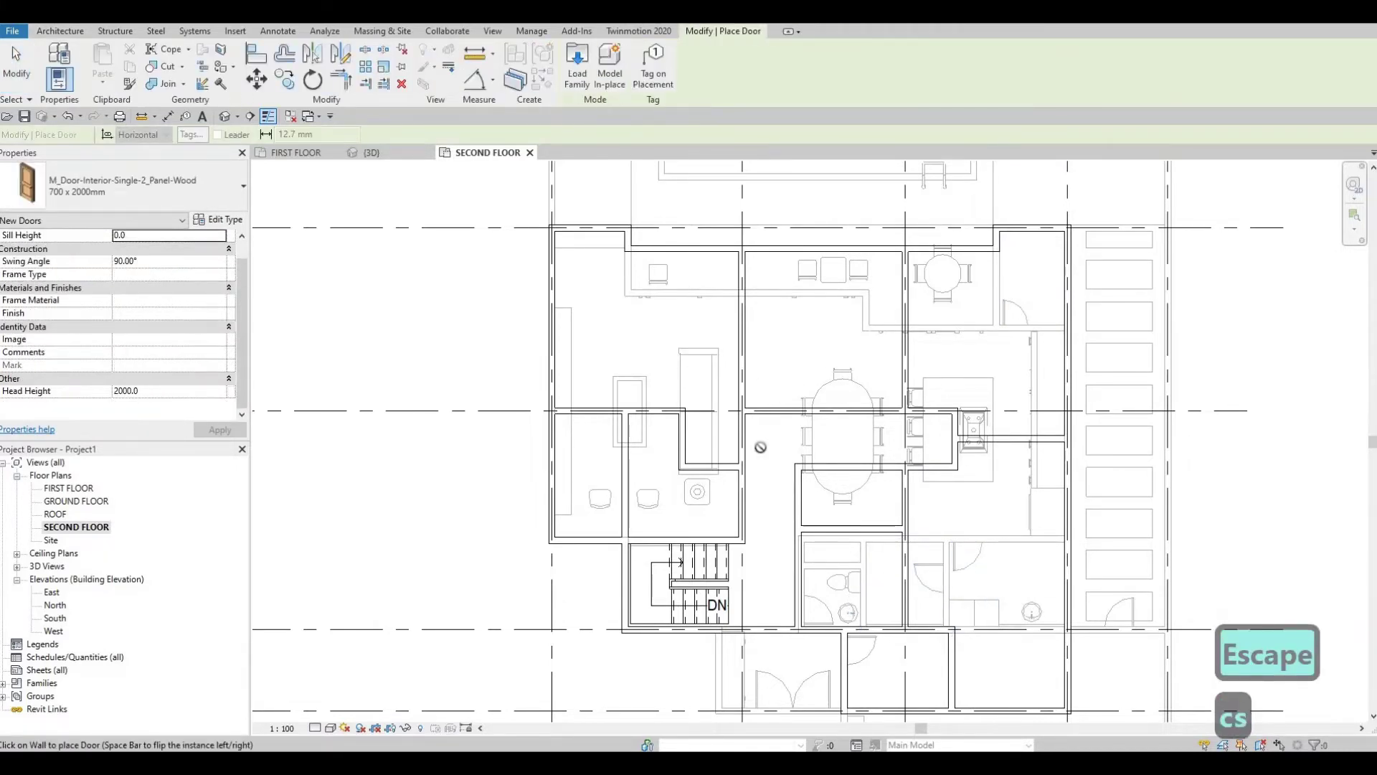
{"action": "scroll", "coordinate": [745, 442], "scroll_direction": "up", "scroll_amount": 2}
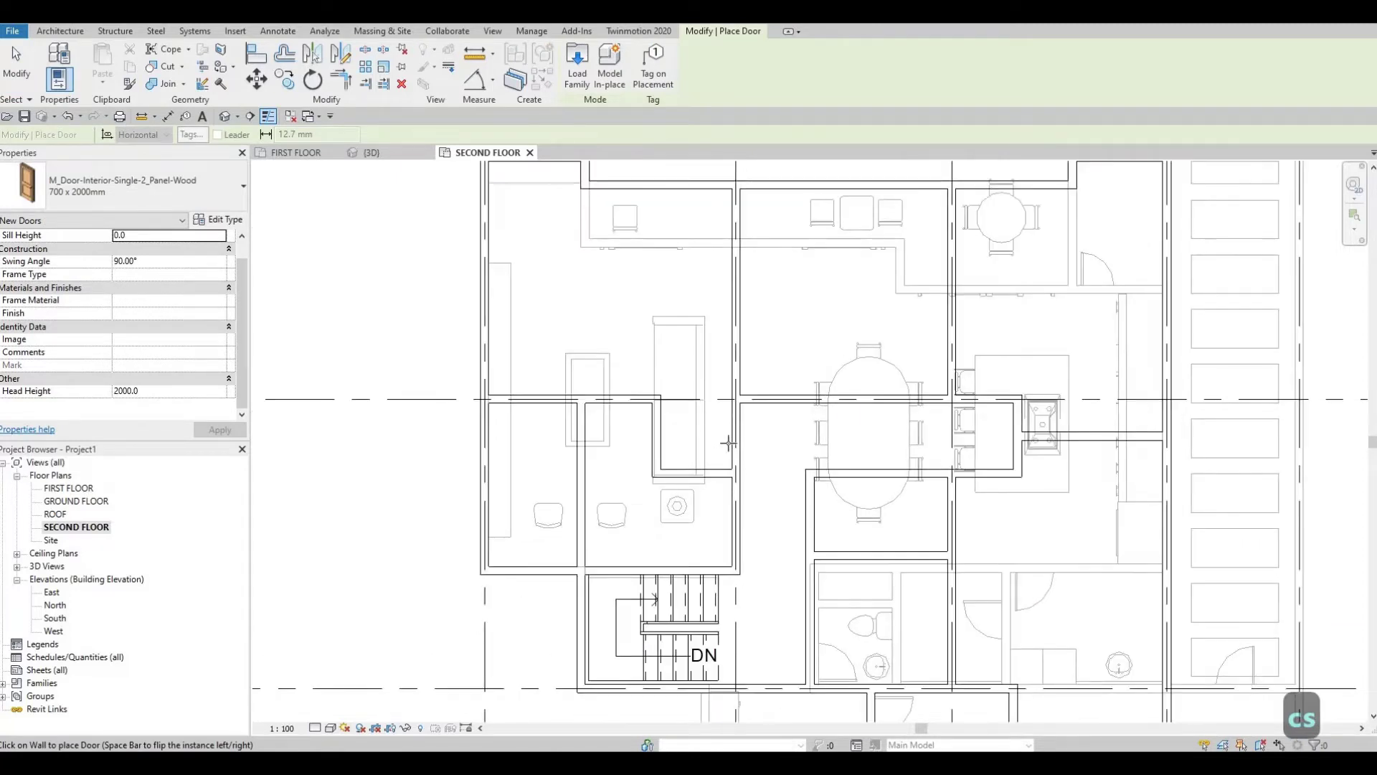
{"action": "key", "text": "space"}
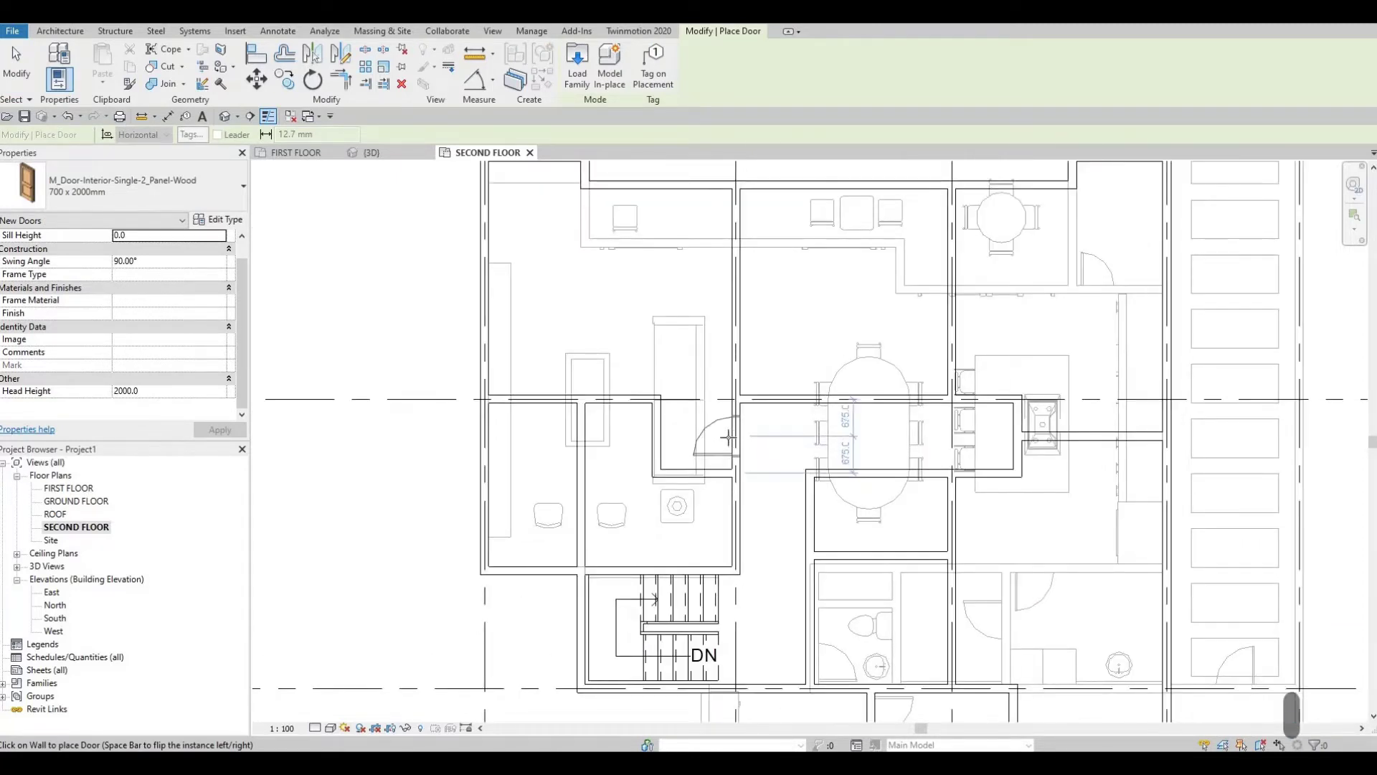
{"action": "left_click", "coordinate": [729, 437]}
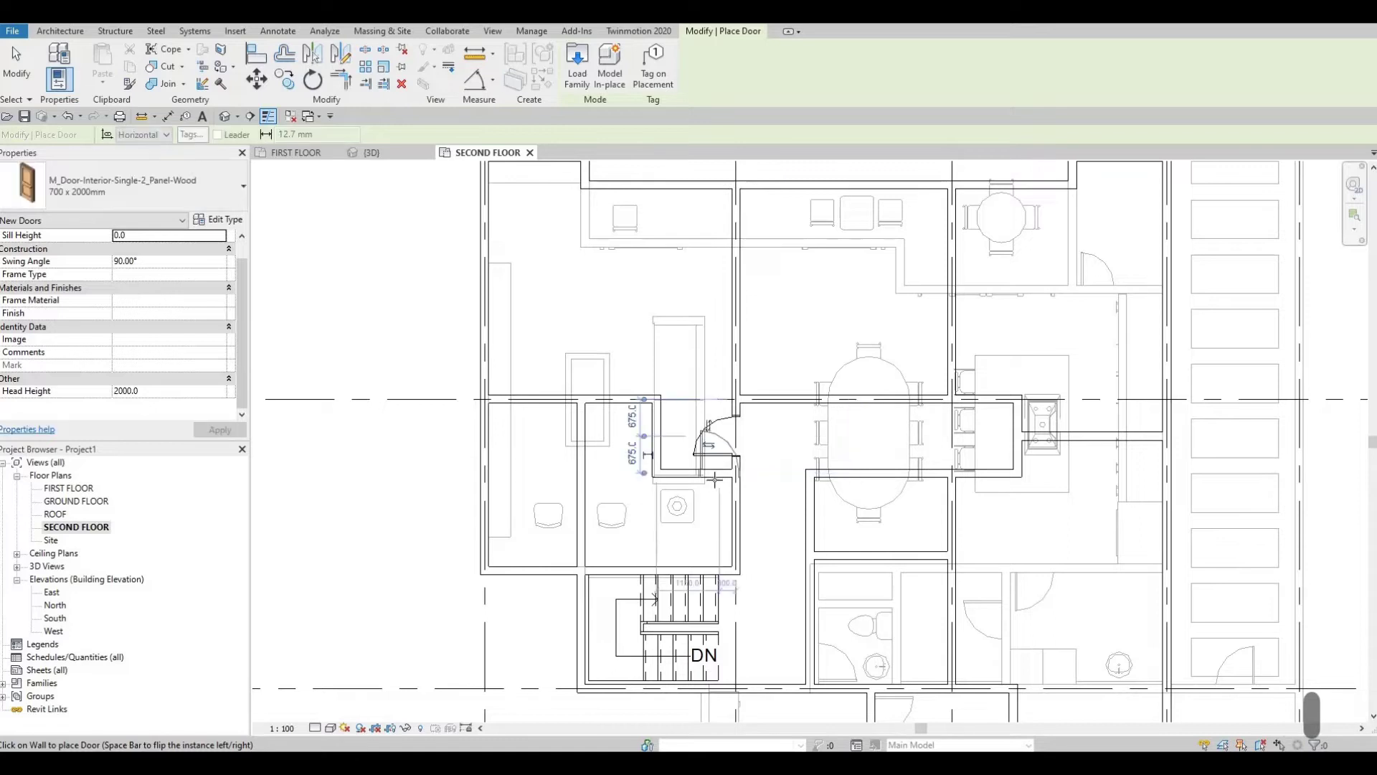
Step: Place 700 x 2000mm doors from the alcove into the bathroom above the stair, and into the bedrooms off the corridor and its east end
{"action": "left_click", "coordinate": [726, 493]}
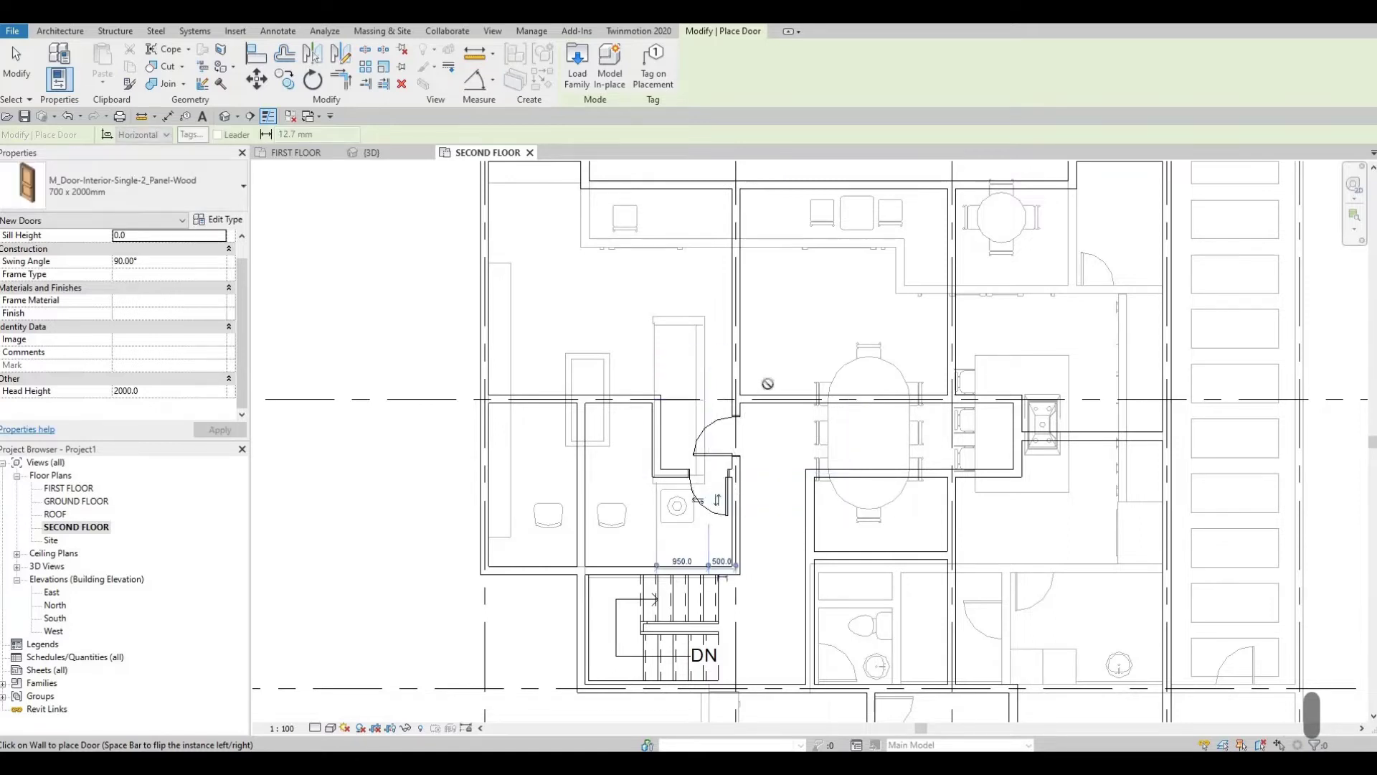
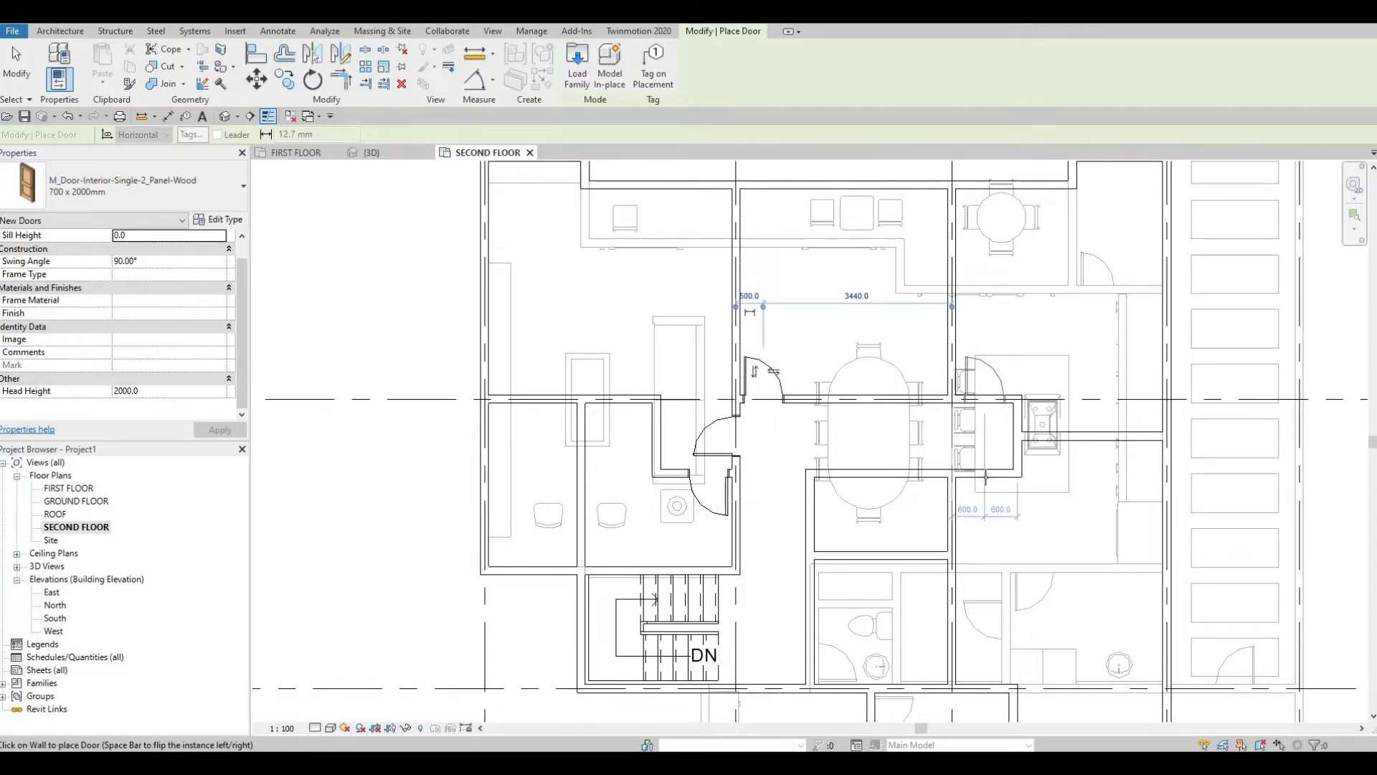
{"action": "left_click", "coordinate": [986, 477]}
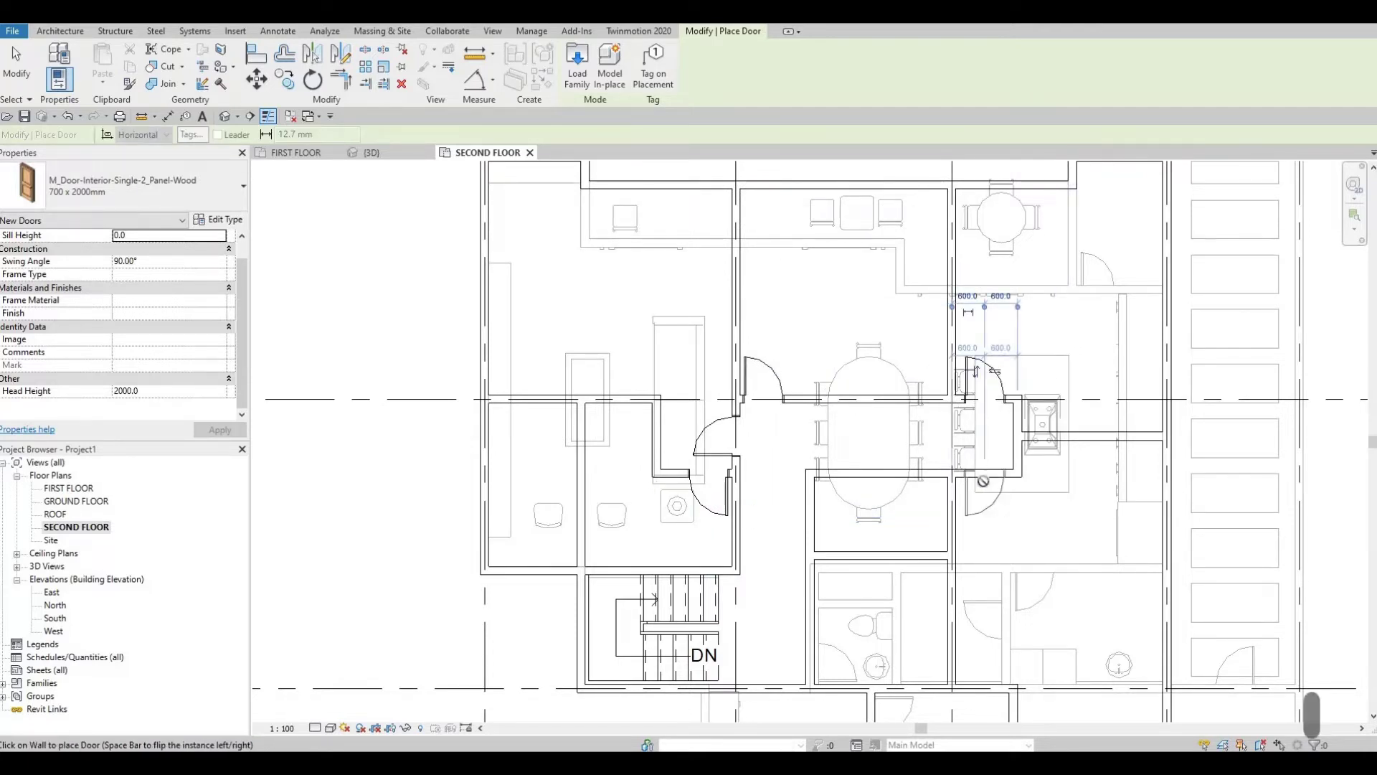
{"action": "left_click", "coordinate": [991, 439]}
Step: Place a 700 x 2000mm door in the west wall of the small bathroom east of the stair corridor, swinging into the bathroom
{"action": "middle_click_drag", "start_coordinate": [962, 461], "coordinate": [909, 385]}
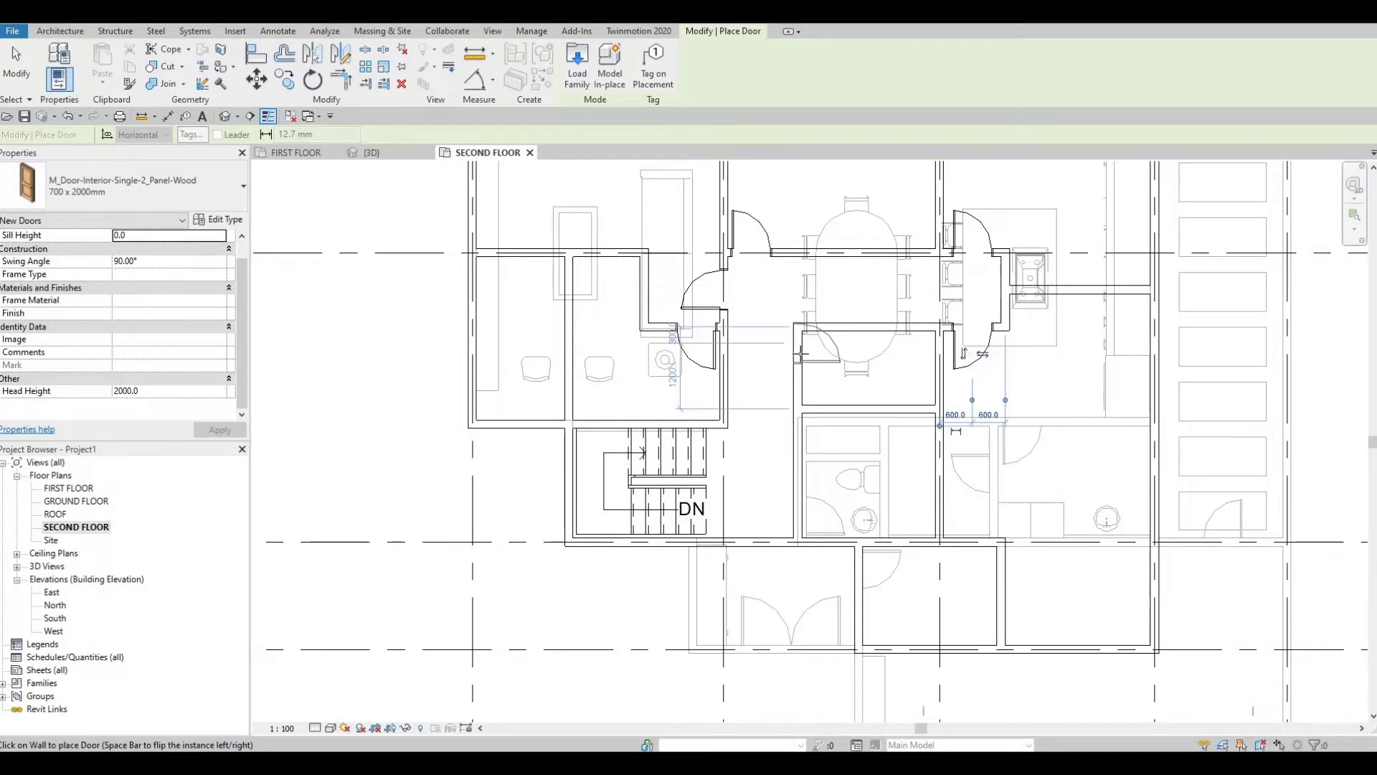
{"action": "key", "text": "space"}
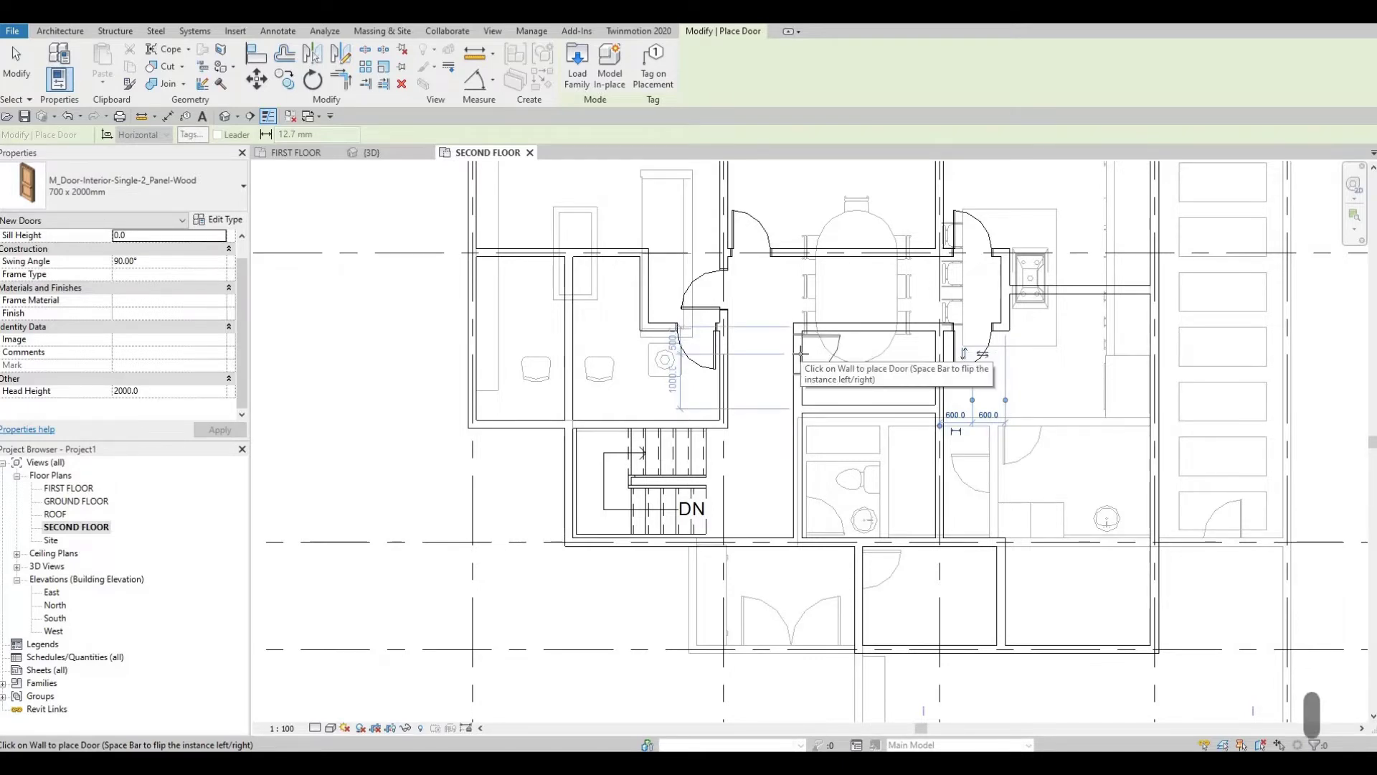
{"action": "left_click", "coordinate": [830, 364]}
Step: Place a 700 x 2000mm door in the north wall of the southern bathroom, near its east corner, swinging into the bathroom
{"action": "scroll", "coordinate": [945, 486], "scroll_direction": "down", "scroll_amount": 1}
{"action": "middle_click_drag", "start_coordinate": [987, 563], "coordinate": [930, 447]}
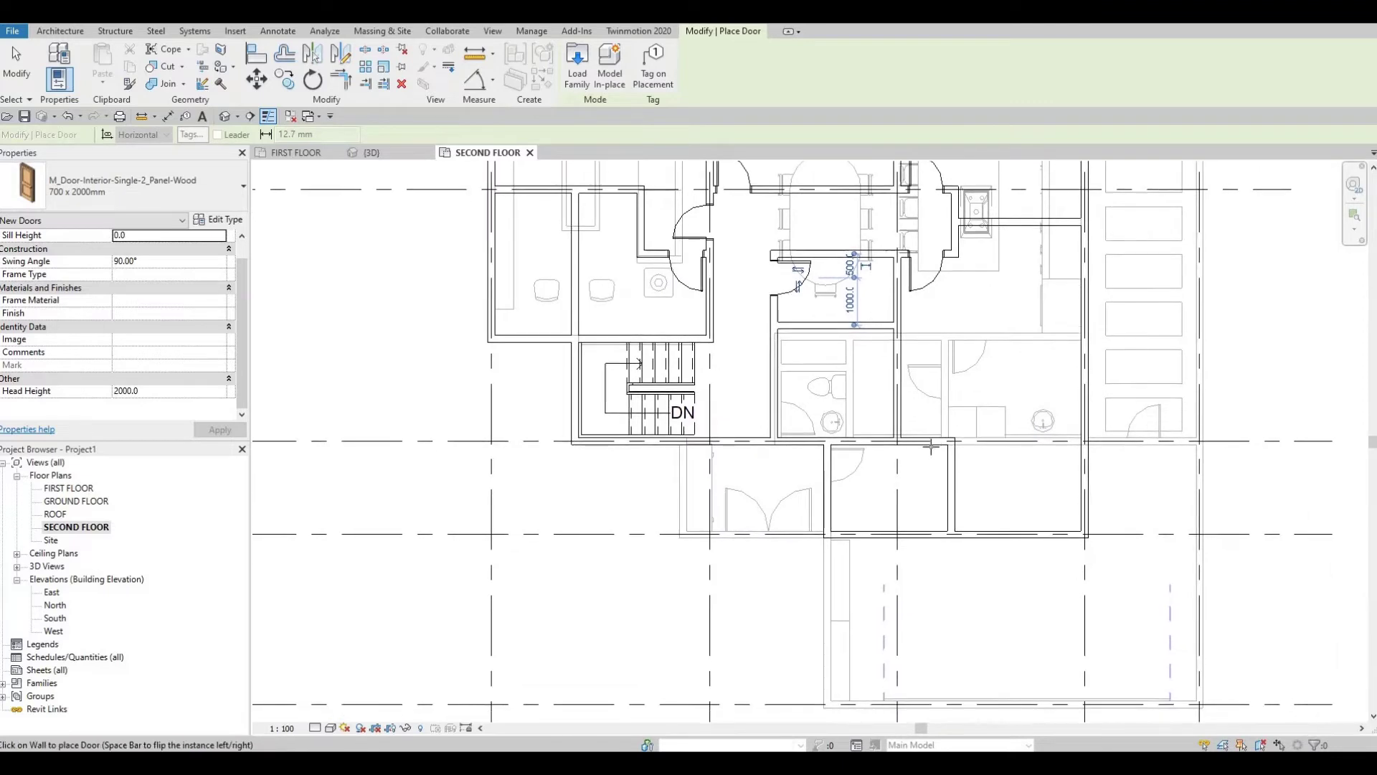
{"action": "left_click", "coordinate": [926, 445]}
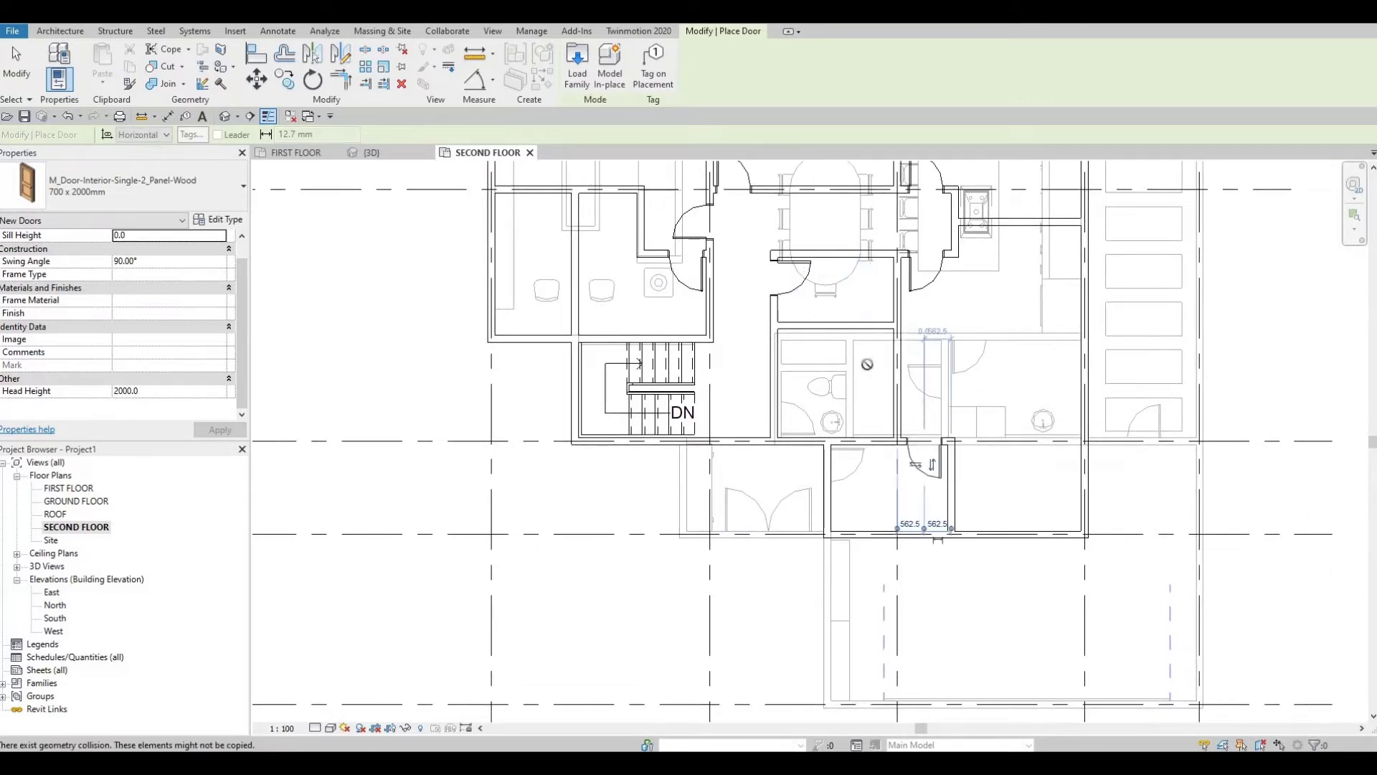
{"action": "key", "text": "Escape"}
{"action": "scroll", "coordinate": [866, 463], "scroll_direction": "up", "scroll_amount": 2}
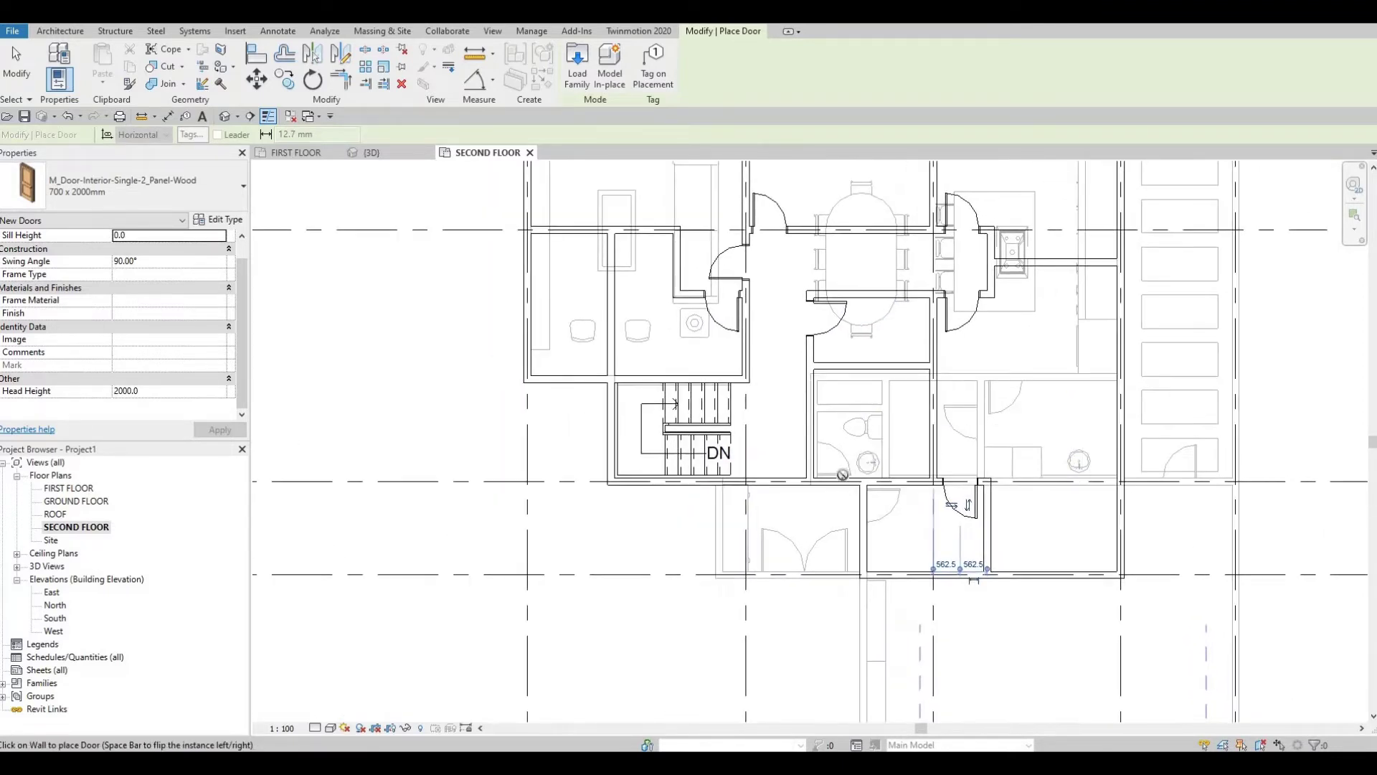
{"action": "key", "text": "Escape"}
{"action": "key", "text": "Escape"}
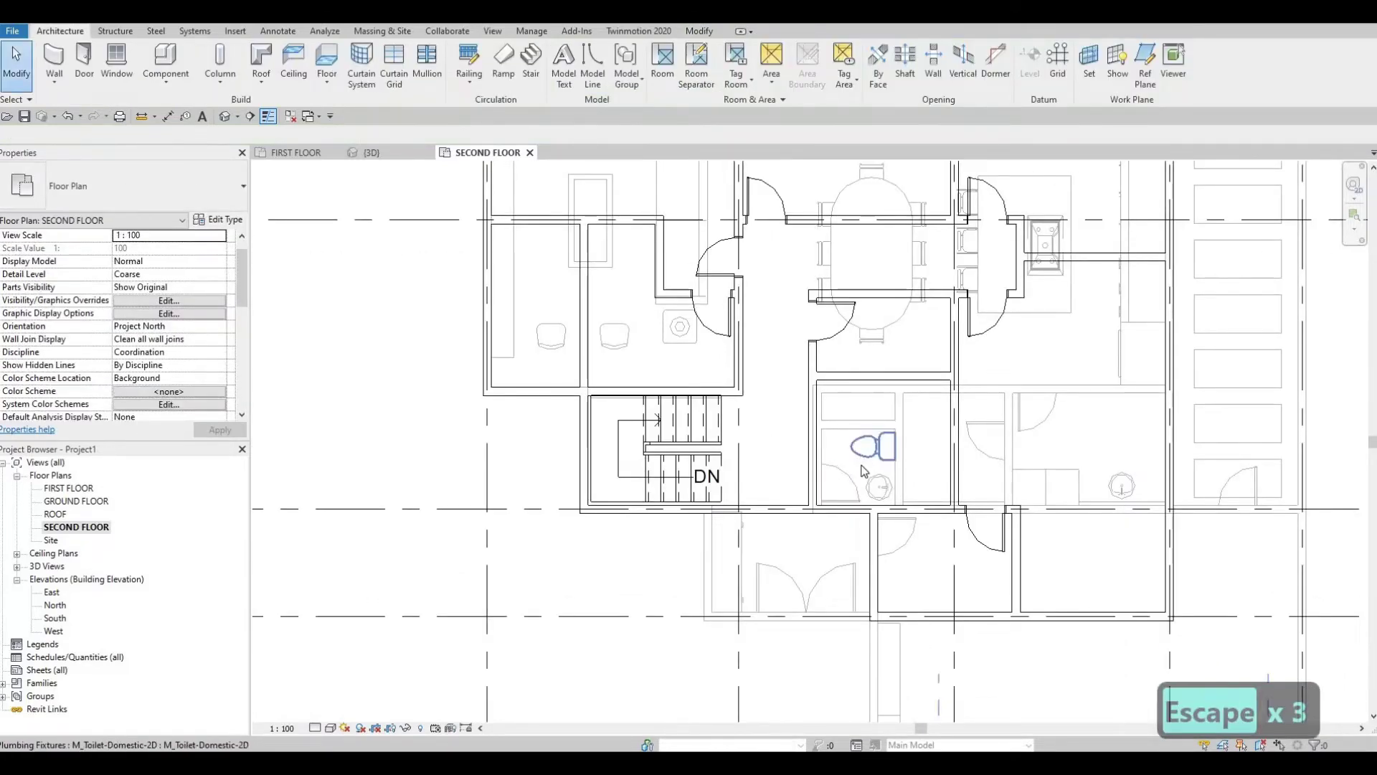
Step: Place a toilet similar to the first-floor M_Toilet-Domestic-2D on the southern bathroom's south wall, centred between its side walls
{"action": "left_click", "coordinate": [865, 459]}
{"action": "scroll", "coordinate": [866, 466], "scroll_direction": "up", "scroll_amount": 2}
{"action": "key", "text": "c"}
{"action": "key", "text": "s"}
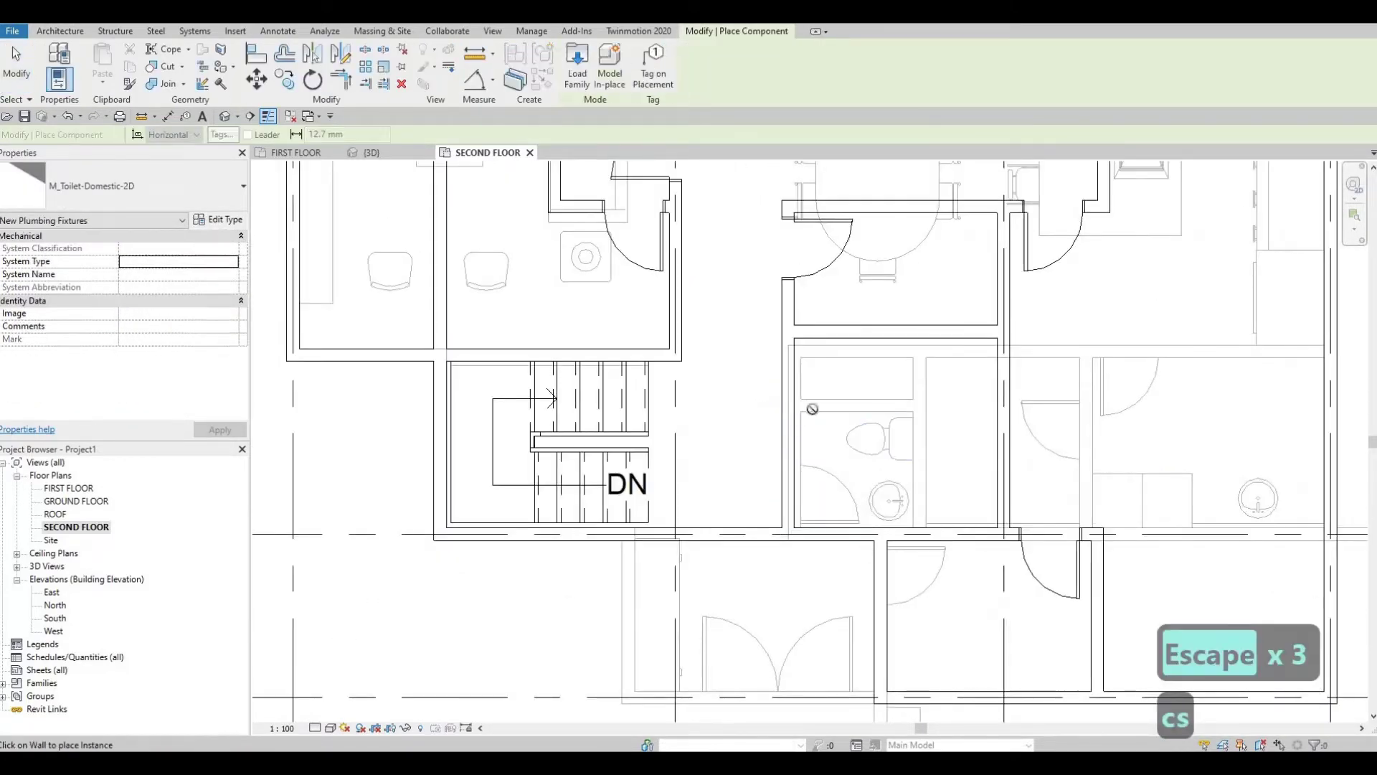
{"action": "middle_click_drag", "start_coordinate": [904, 640], "coordinate": [848, 501]}
{"action": "middle_click_drag", "start_coordinate": [950, 531], "coordinate": [896, 404]}
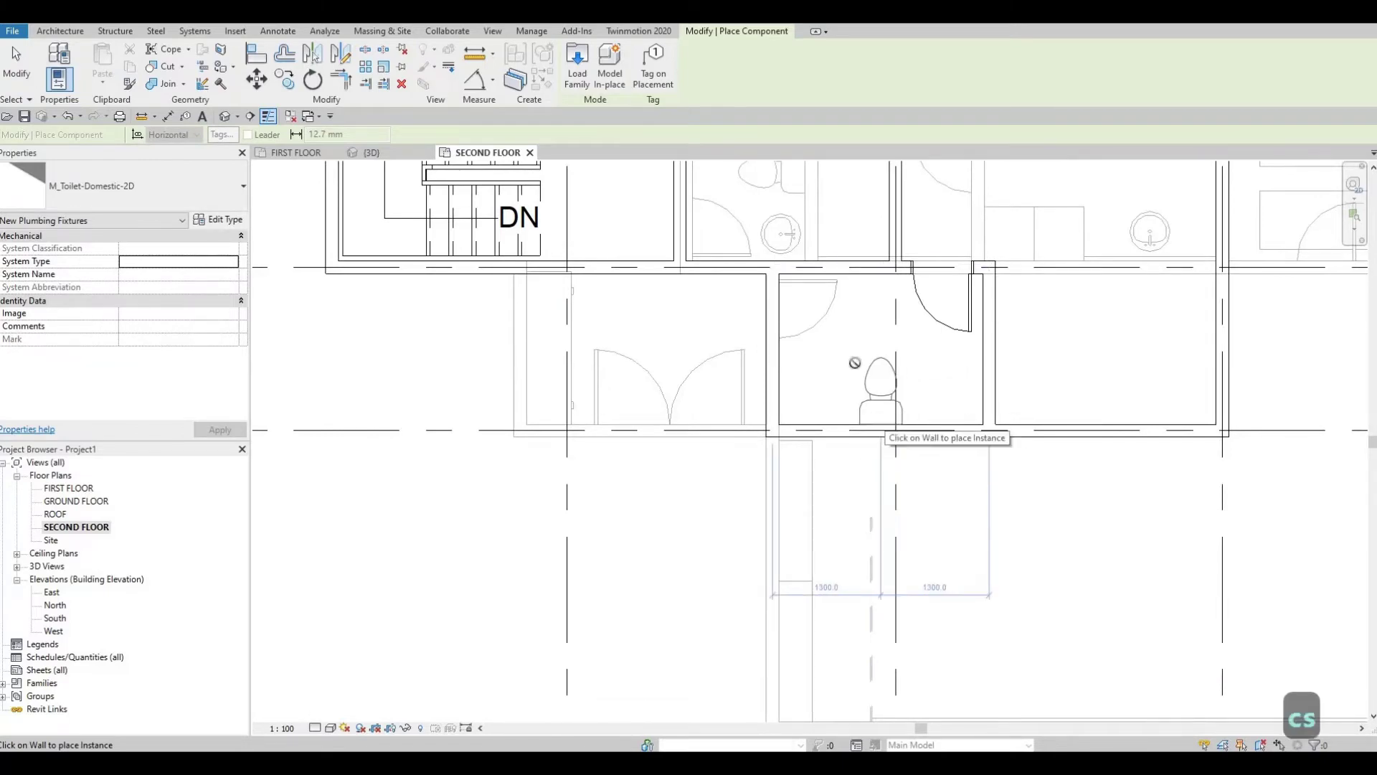
Step: Place another M_Toilet-Domestic-2D on the south wall of the small bathroom east of the stair corridor, centred along the wall
{"action": "scroll", "coordinate": [894, 337], "scroll_direction": "down", "scroll_amount": 3}
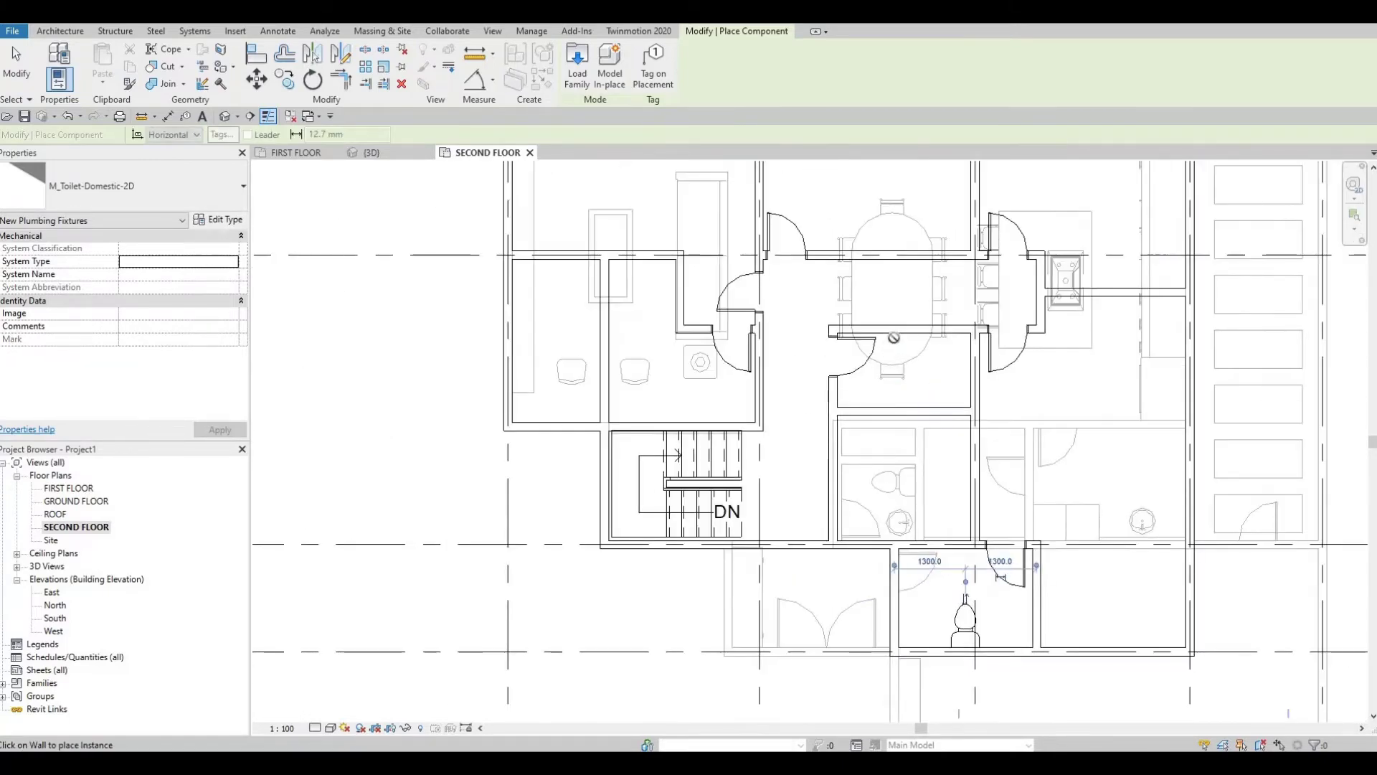
{"action": "scroll", "coordinate": [893, 337], "scroll_direction": "up", "scroll_amount": 2}
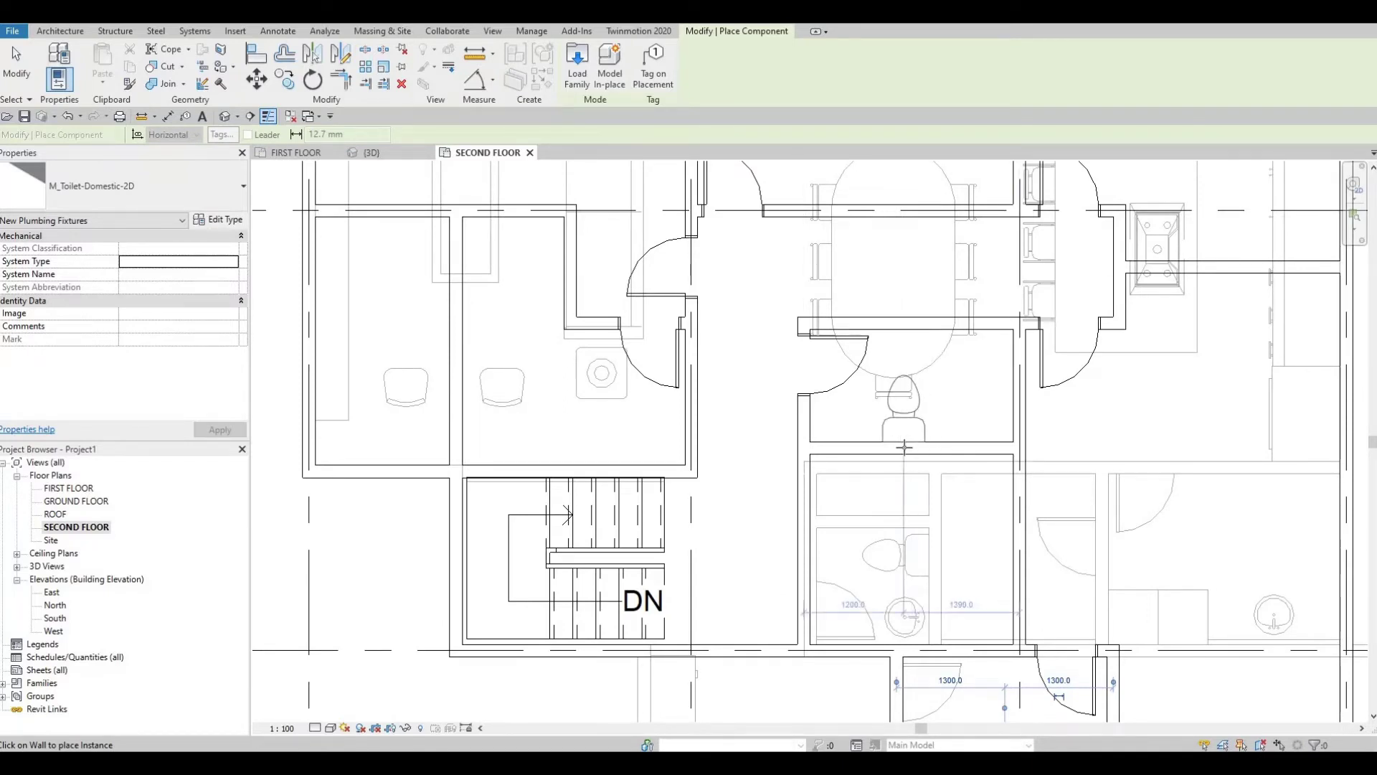
{"action": "left_click", "coordinate": [932, 441]}
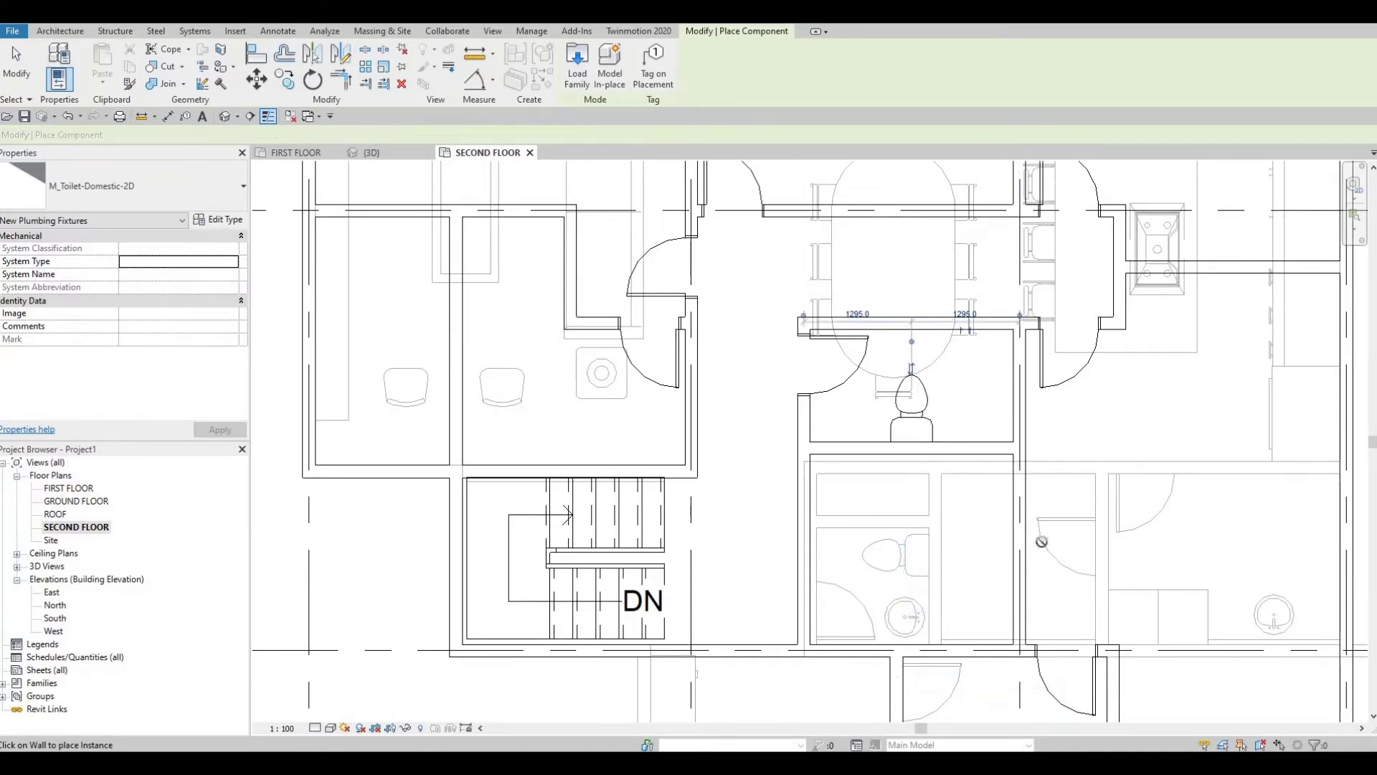
Step: Place an M_Toilet-Domestic-2D on the south wall of the bathroom above the stair, about 600 mm from its west partition
{"action": "scroll", "coordinate": [1039, 540], "scroll_direction": "down", "scroll_amount": 1}
{"action": "middle_click_drag", "start_coordinate": [648, 438], "coordinate": [799, 568]}
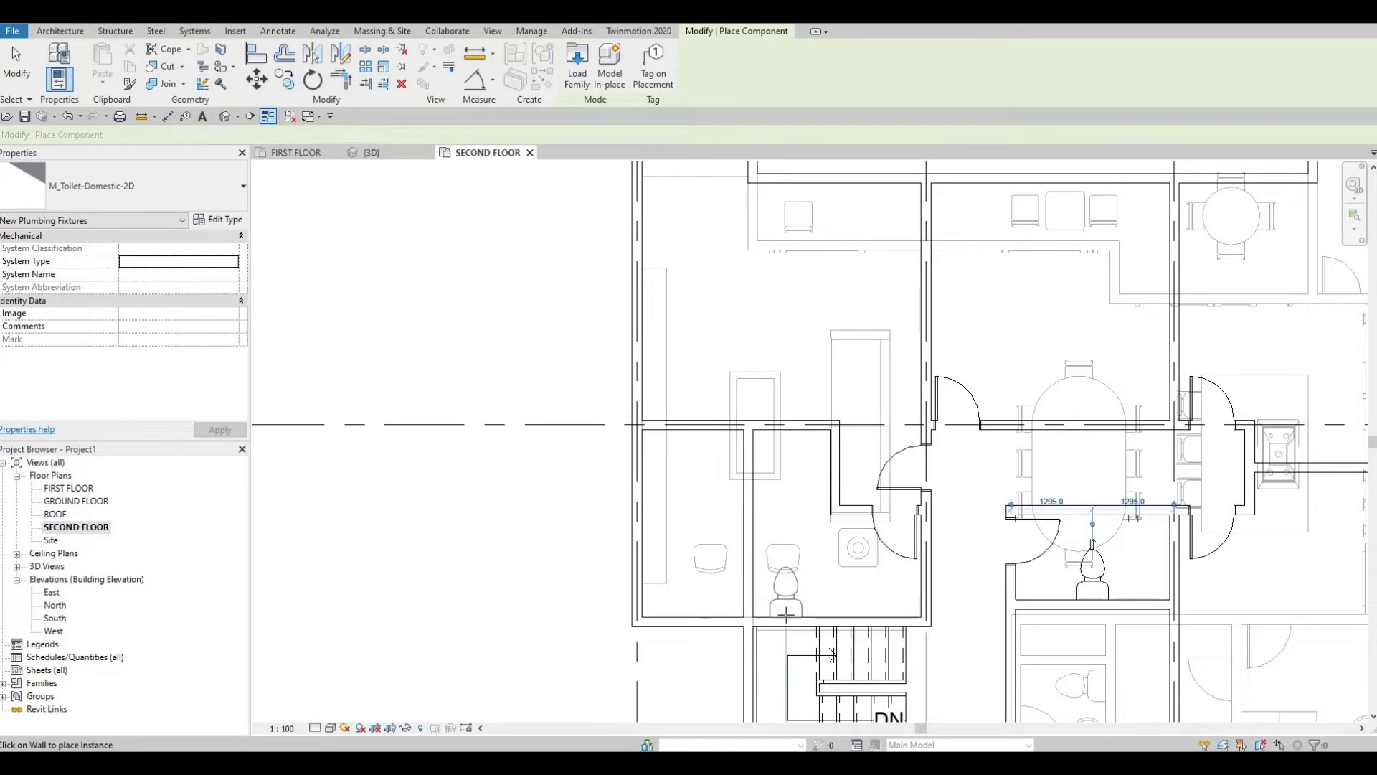
{"action": "left_click", "coordinate": [786, 616]}
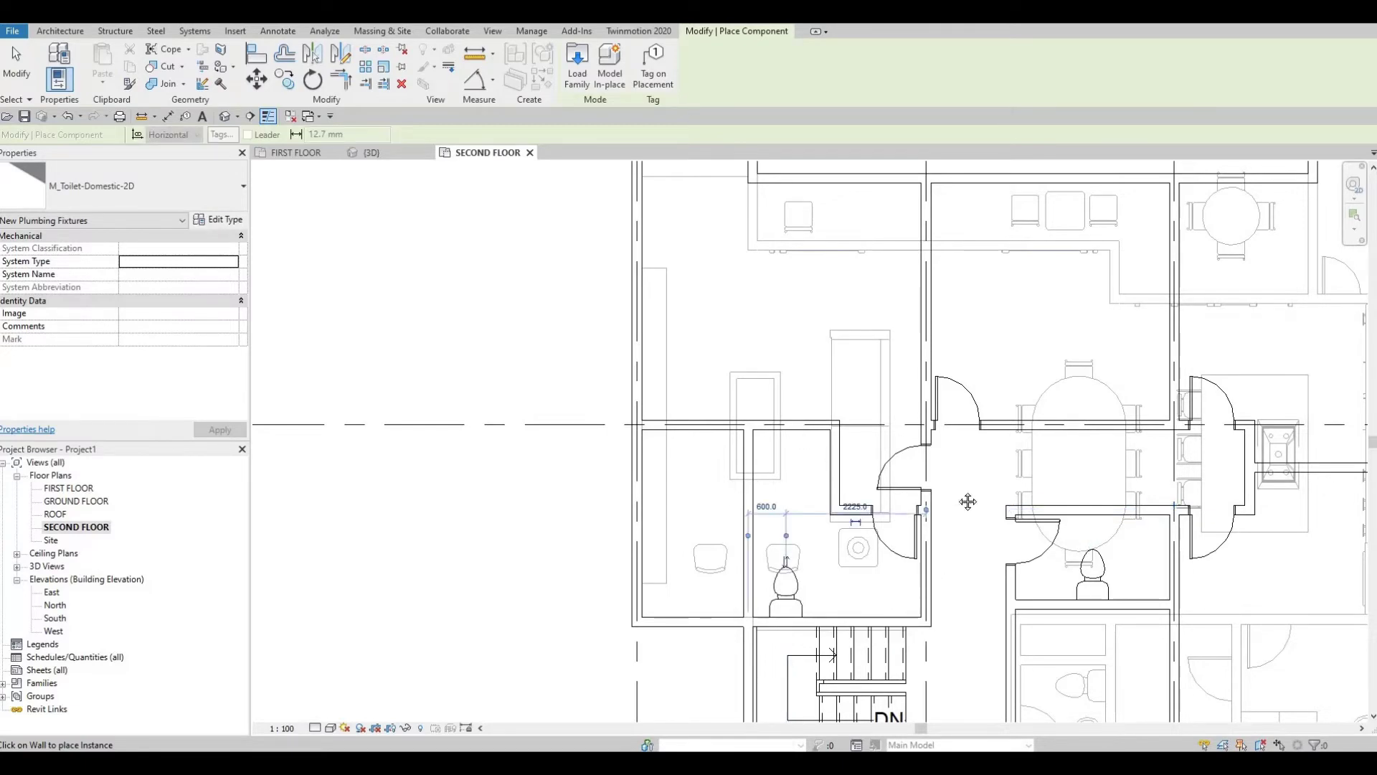
{"action": "middle_click_drag", "start_coordinate": [967, 501], "coordinate": [924, 599]}
{"action": "scroll", "coordinate": [875, 413], "scroll_direction": "down", "scroll_amount": 1}
{"action": "middle_click_drag", "start_coordinate": [875, 224], "coordinate": [877, 497]}
{"action": "middle_click_drag", "start_coordinate": [861, 423], "coordinate": [863, 429]}
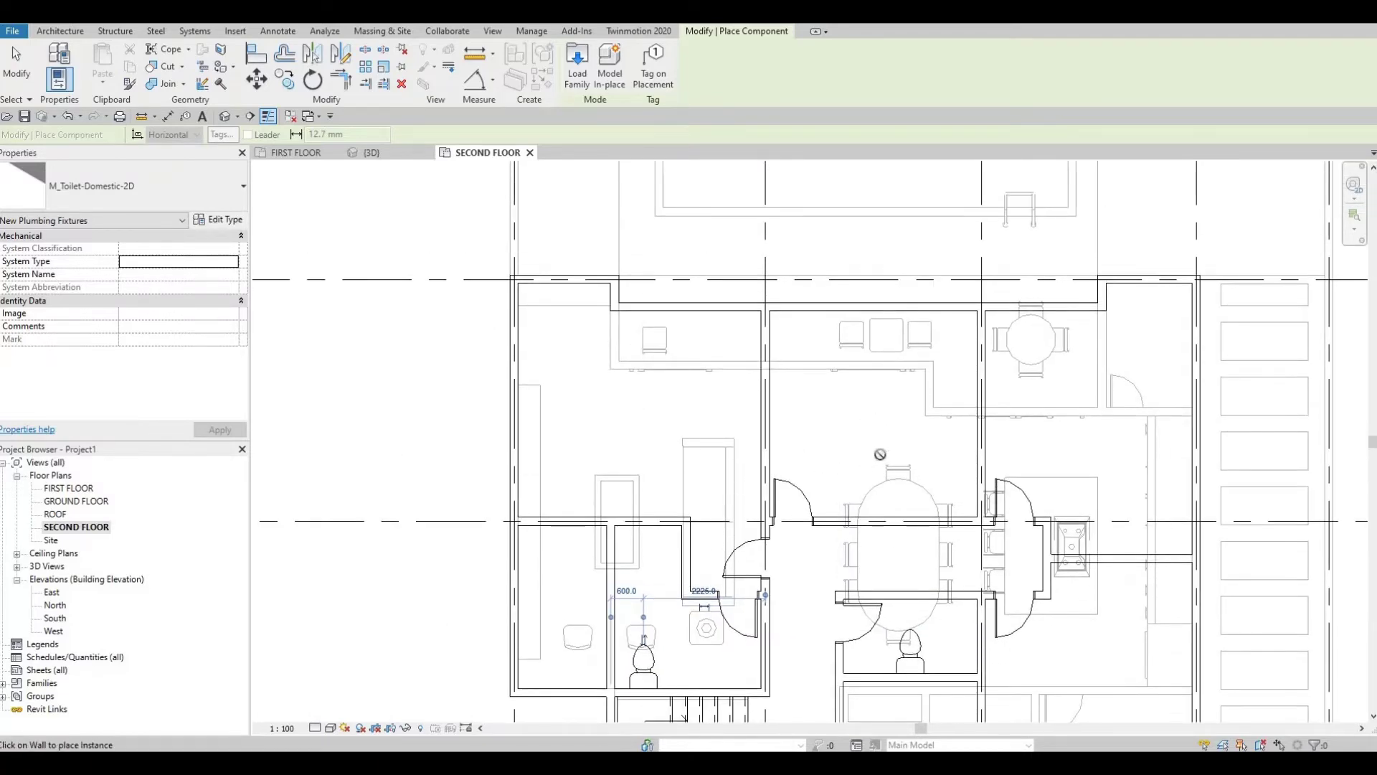
{"action": "middle_click_drag", "start_coordinate": [911, 605], "coordinate": [881, 531]}
{"action": "middle_click_drag", "start_coordinate": [828, 475], "coordinate": [864, 364]}
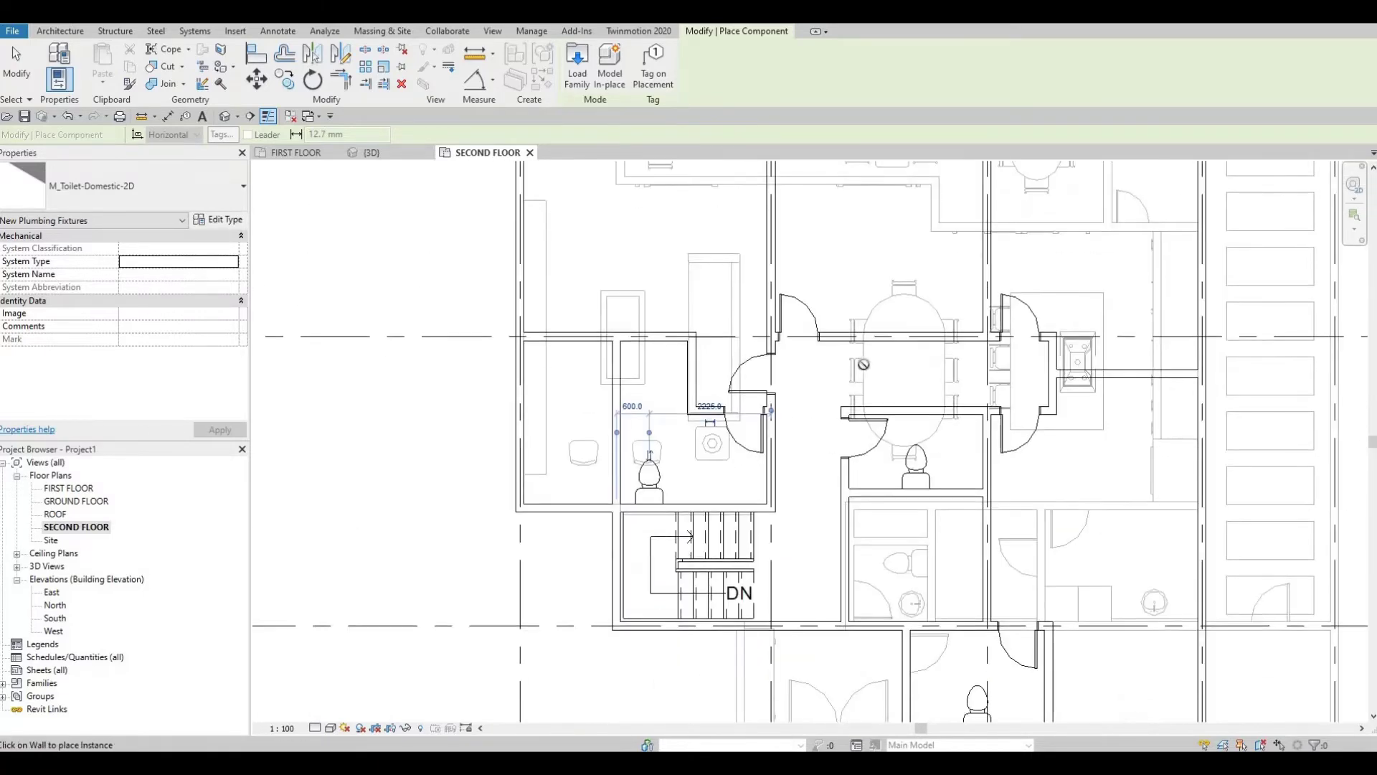
{"action": "key", "text": "Escape"}
{"action": "key", "text": "Escape"}
Step: Place a round vanity sink similar to the first-floor 482 x 482mm one in the southern bathroom, east of the toilet
{"action": "scroll", "coordinate": [881, 507], "scroll_direction": "up", "scroll_amount": 2}
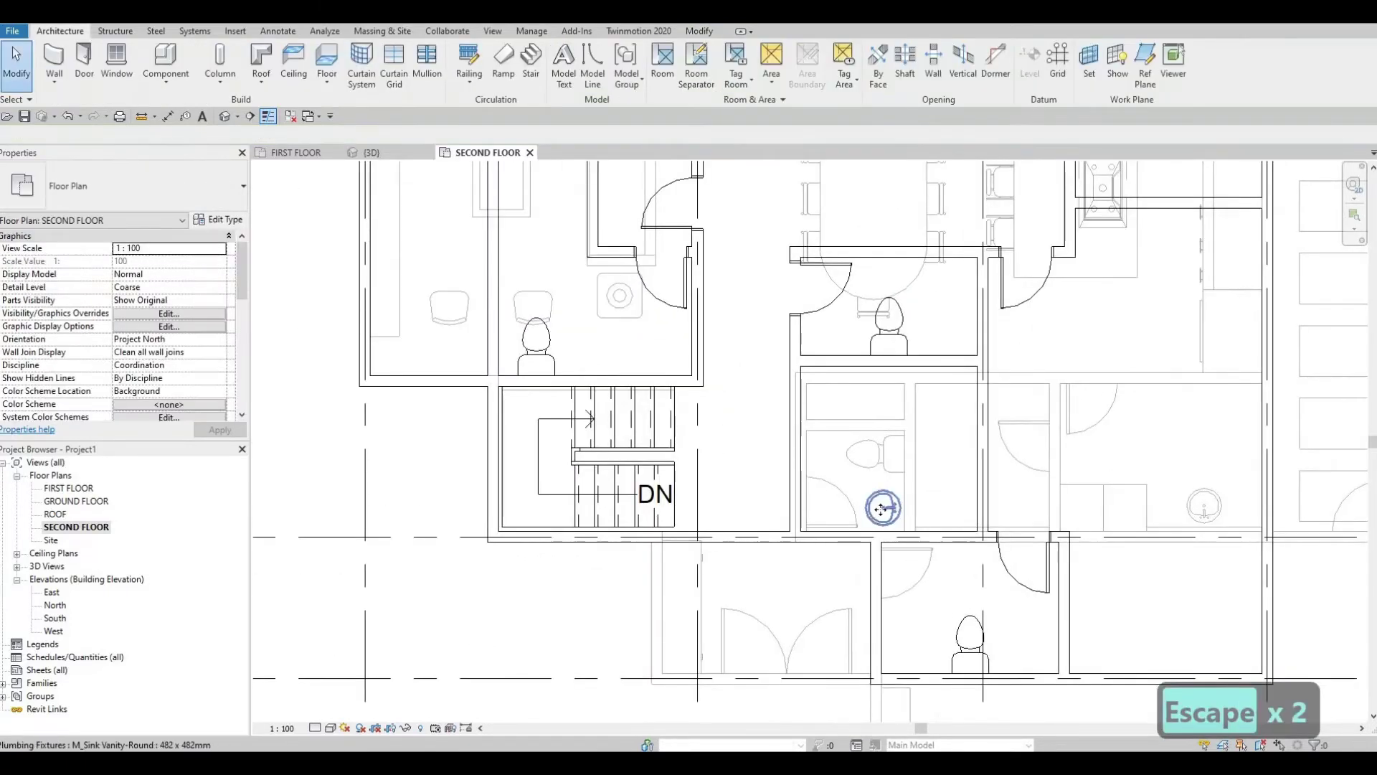
{"action": "left_click", "coordinate": [880, 508]}
{"action": "key", "text": "c"}
{"action": "key", "text": "s"}
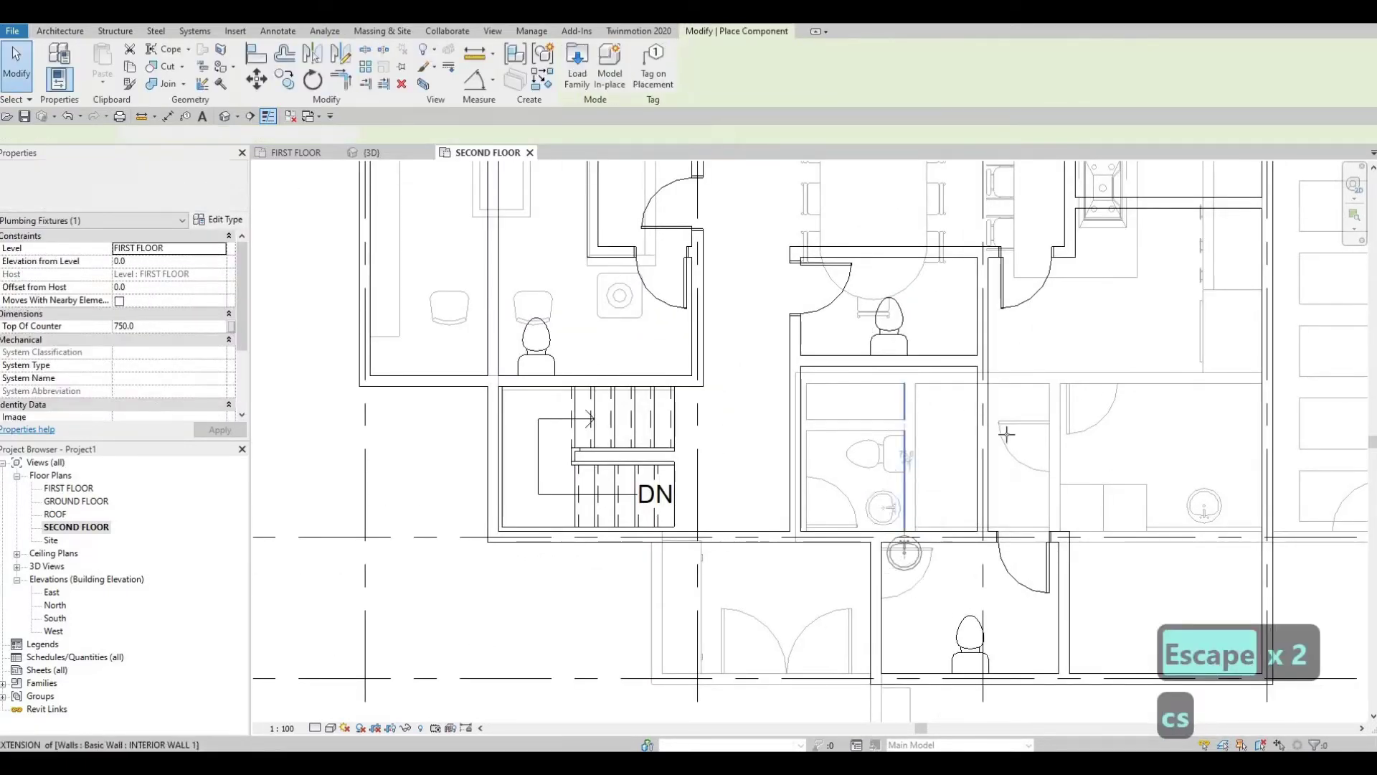
{"action": "middle_click_drag", "start_coordinate": [1041, 650], "coordinate": [1007, 444]}
{"action": "scroll", "coordinate": [1008, 444], "scroll_direction": "up", "scroll_amount": 2}
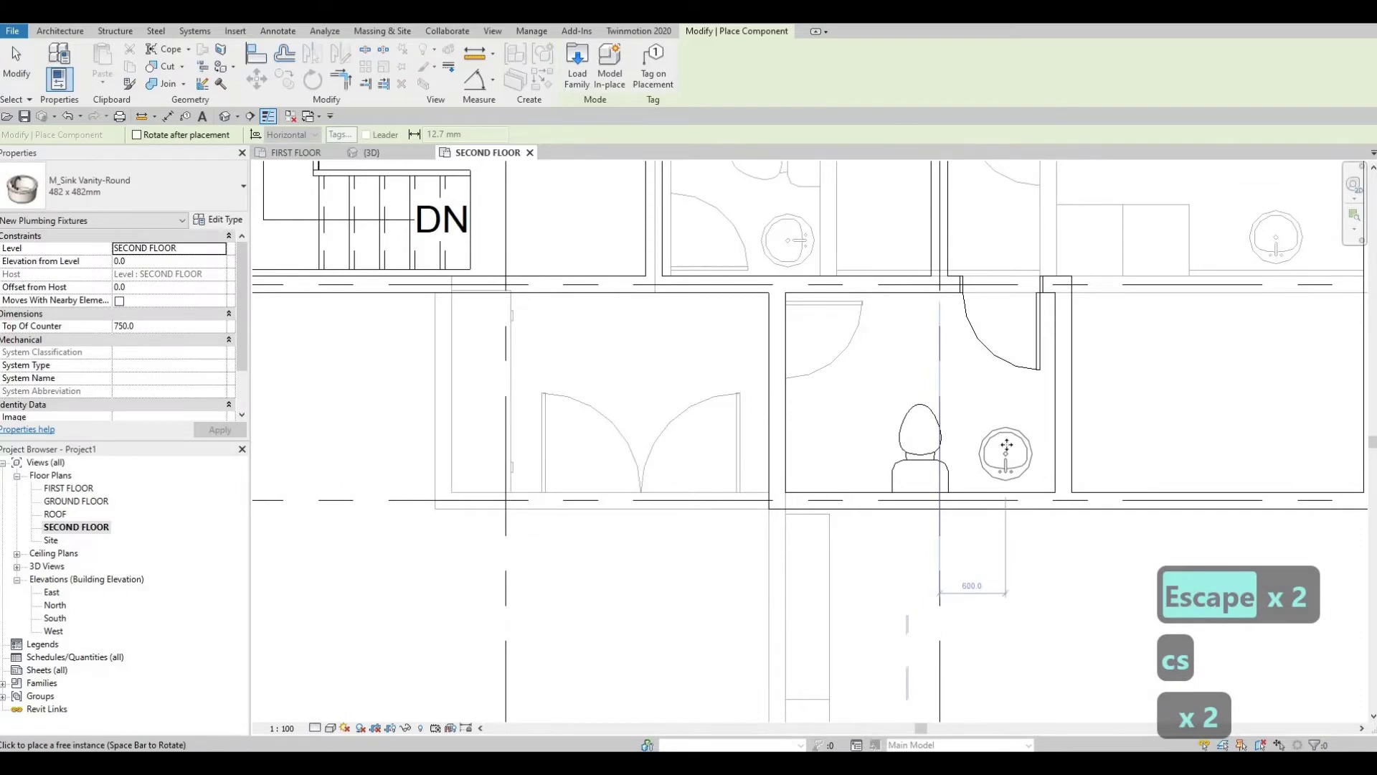
{"action": "left_click", "coordinate": [1006, 453]}
Step: Place two 482 x 482mm round vanity sinks side by side along the south wall of the bathroom above the stair, east of the toilet
{"action": "scroll", "coordinate": [865, 441], "scroll_direction": "down", "scroll_amount": 3}
{"action": "middle_click_drag", "start_coordinate": [689, 297], "coordinate": [820, 517]}
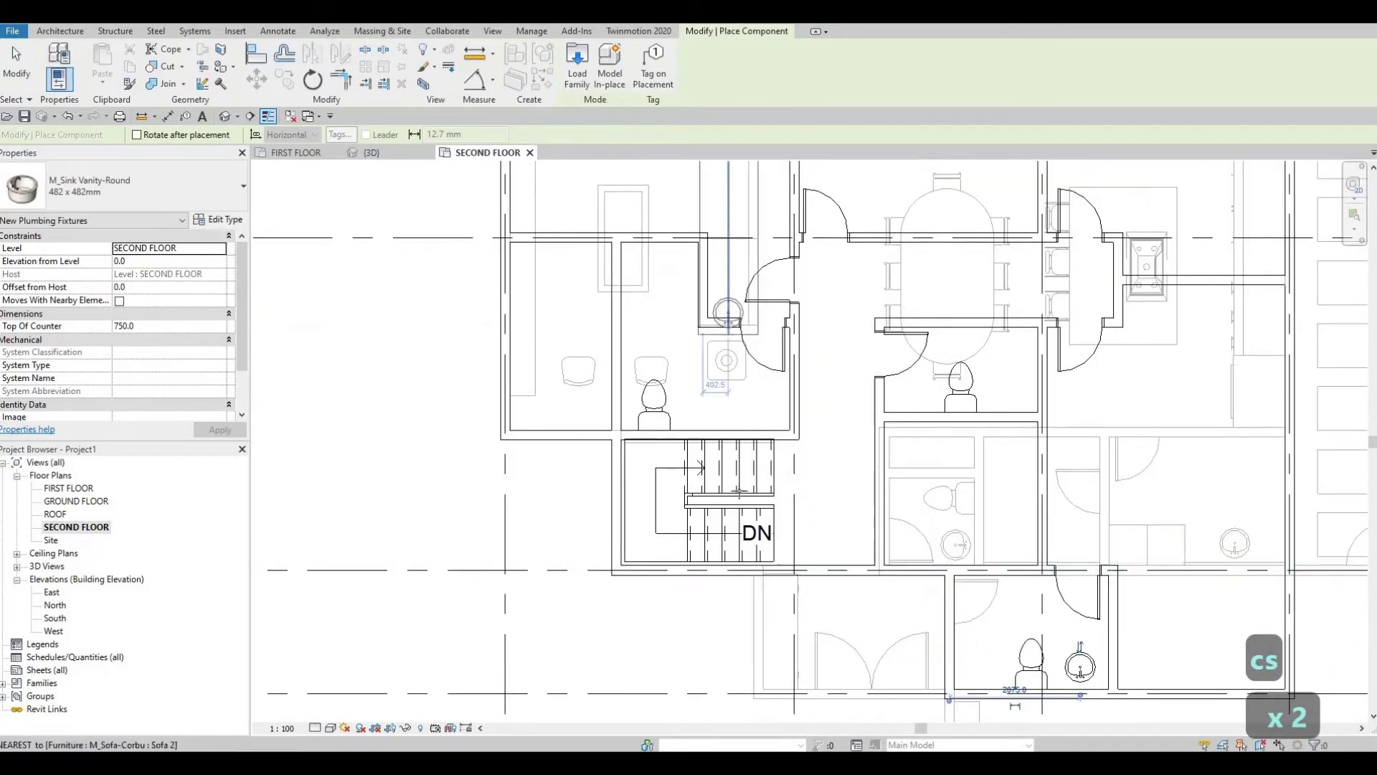
{"action": "middle_click_drag", "start_coordinate": [731, 316], "coordinate": [790, 550]}
{"action": "scroll", "coordinate": [792, 550], "scroll_direction": "up", "scroll_amount": 2}
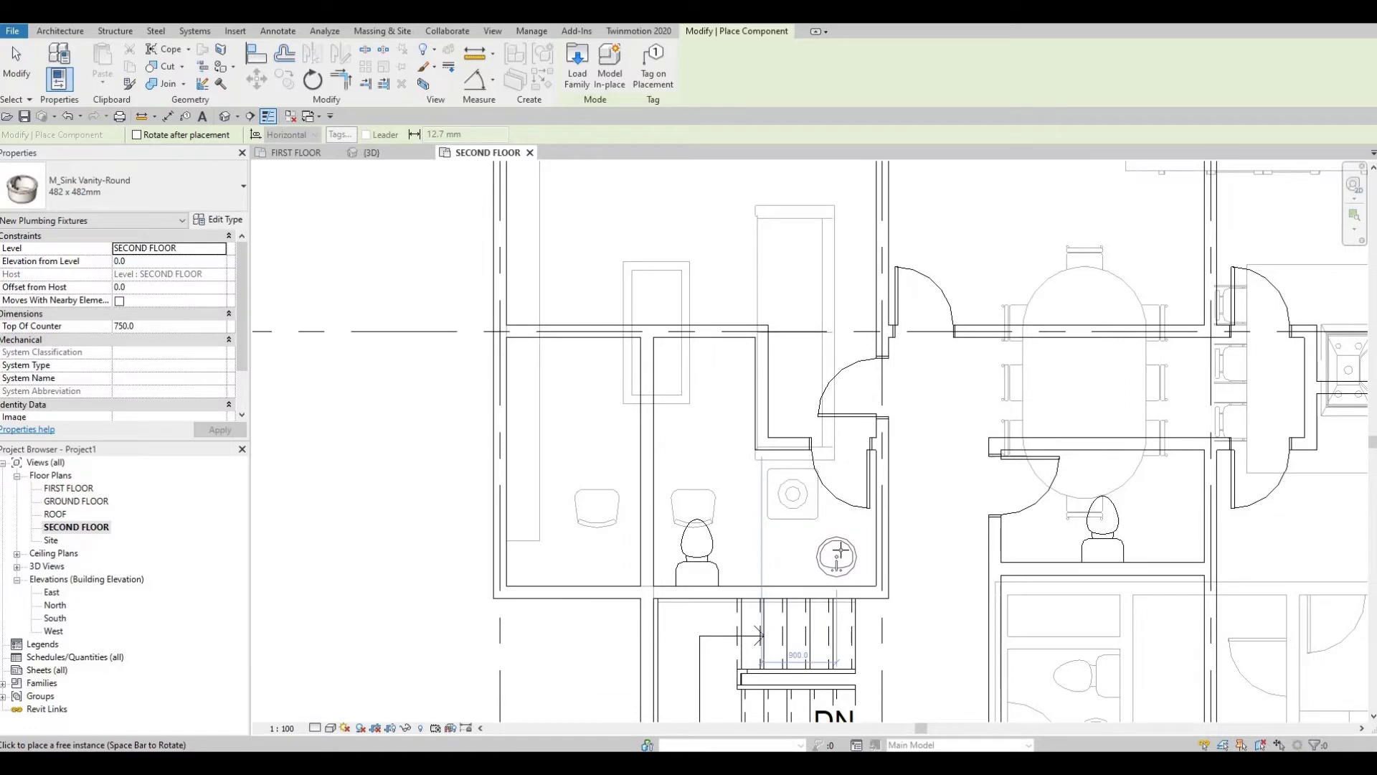
{"action": "left_click", "coordinate": [784, 549]}
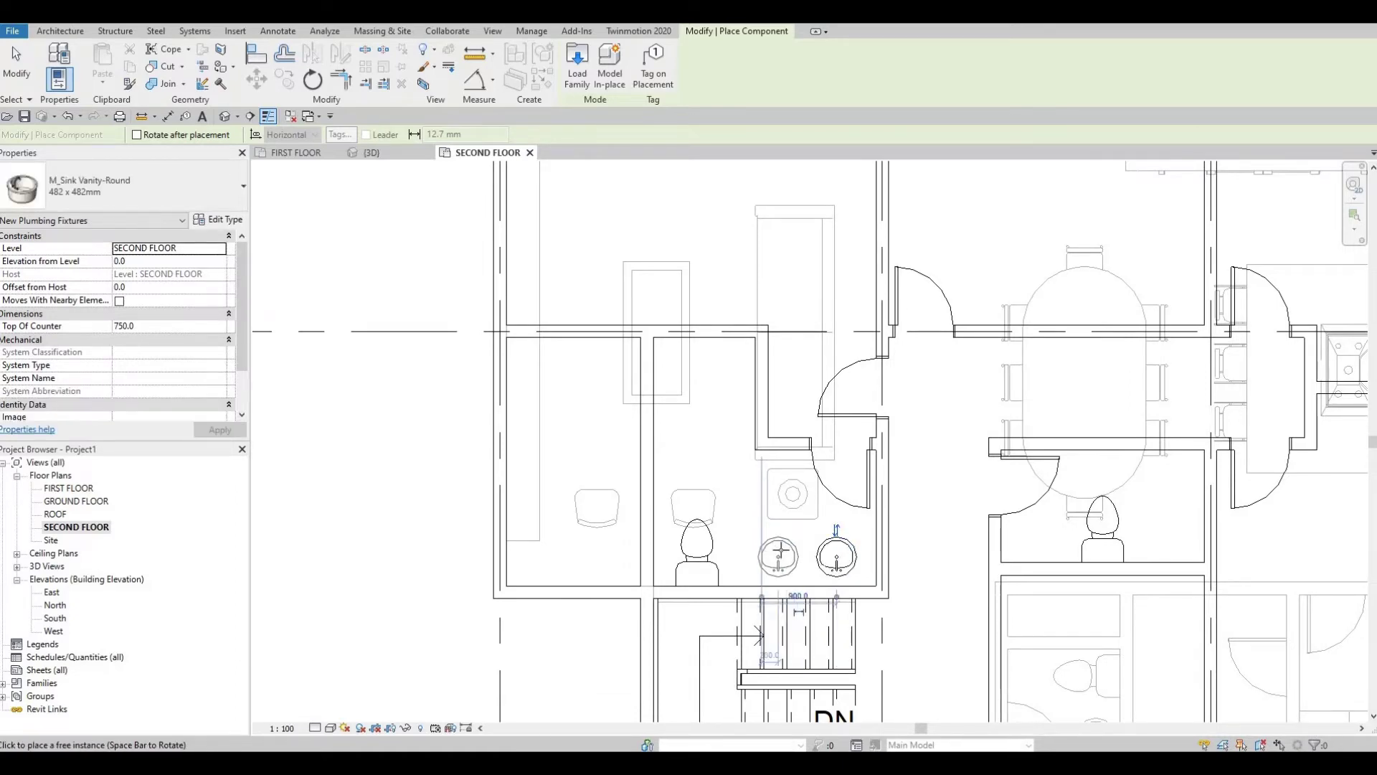
Step: Place a 482 x 482mm round vanity sink west of the toilet in the small corridor bathroom, about 580 mm from its west wall
{"action": "scroll", "coordinate": [767, 409], "scroll_direction": "down", "scroll_amount": 3}
{"action": "middle_click_drag", "start_coordinate": [769, 363], "coordinate": [771, 451]}
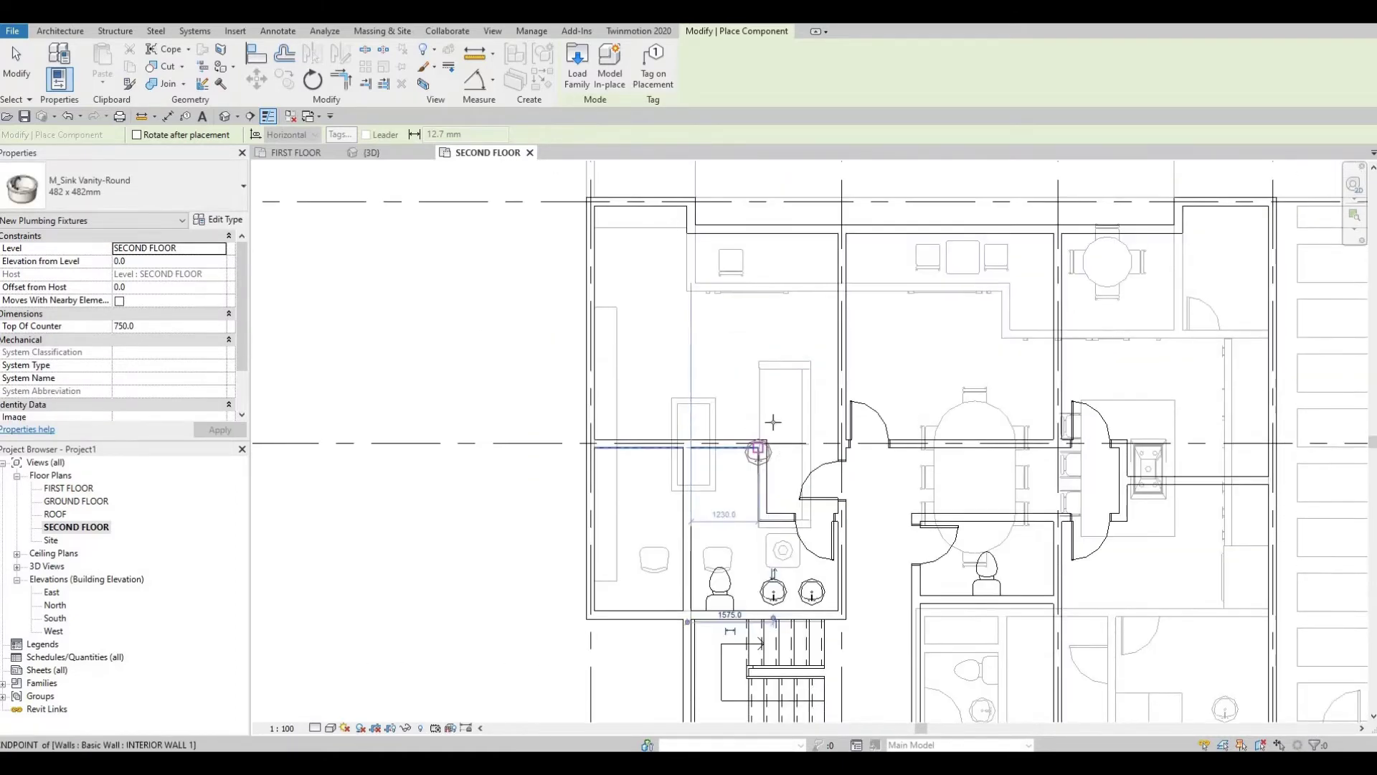
{"action": "middle_click_drag", "start_coordinate": [772, 391], "coordinate": [747, 332]}
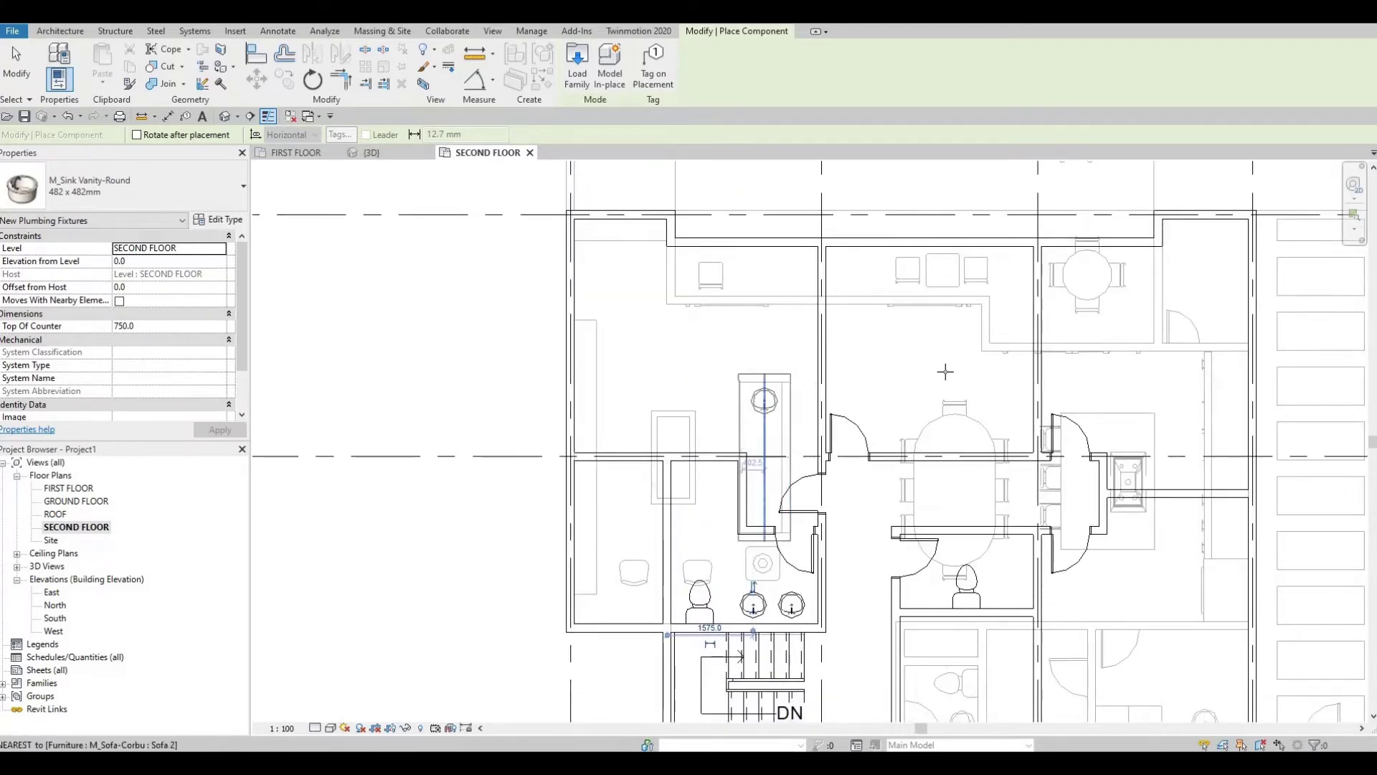
{"action": "middle_click_drag", "start_coordinate": [956, 600], "coordinate": [929, 465]}
{"action": "scroll", "coordinate": [928, 462], "scroll_direction": "up", "scroll_amount": 3}
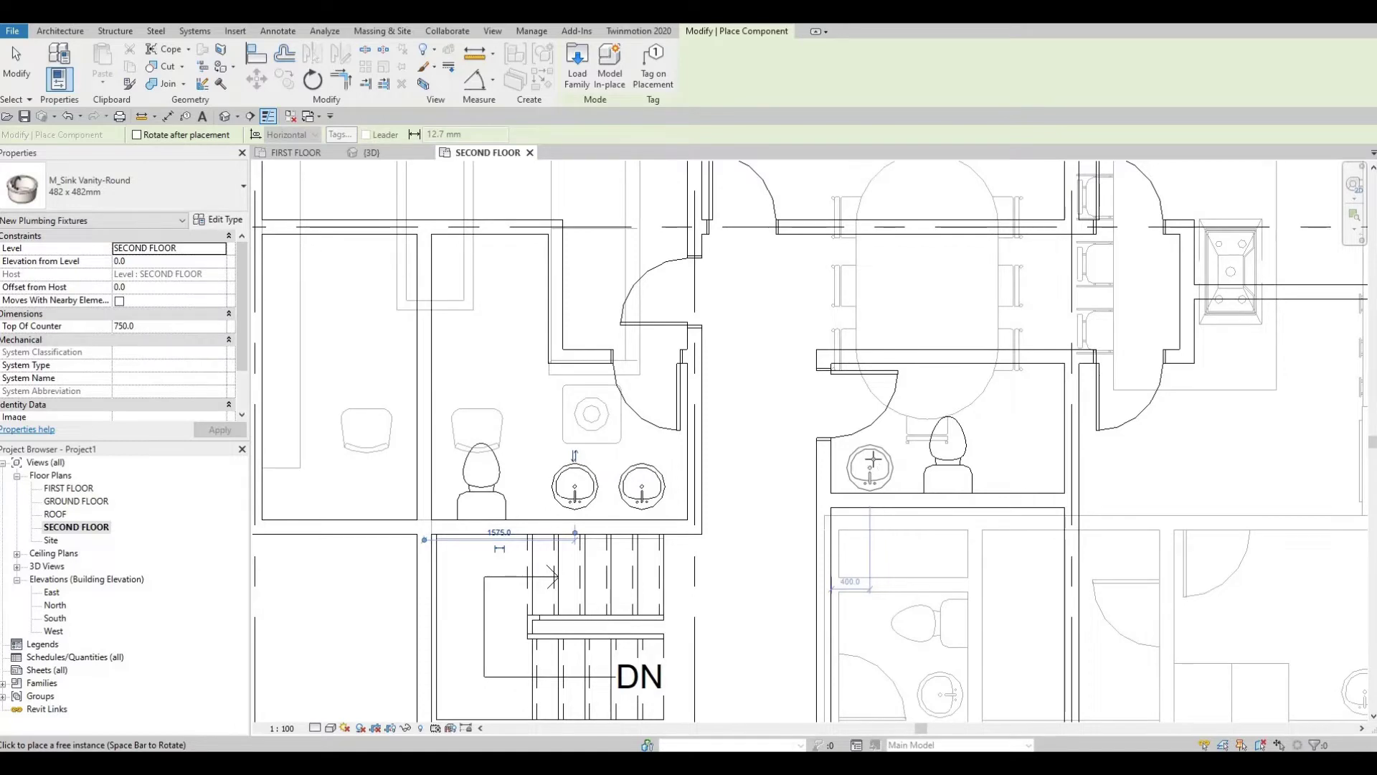
{"action": "left_click", "coordinate": [877, 461]}
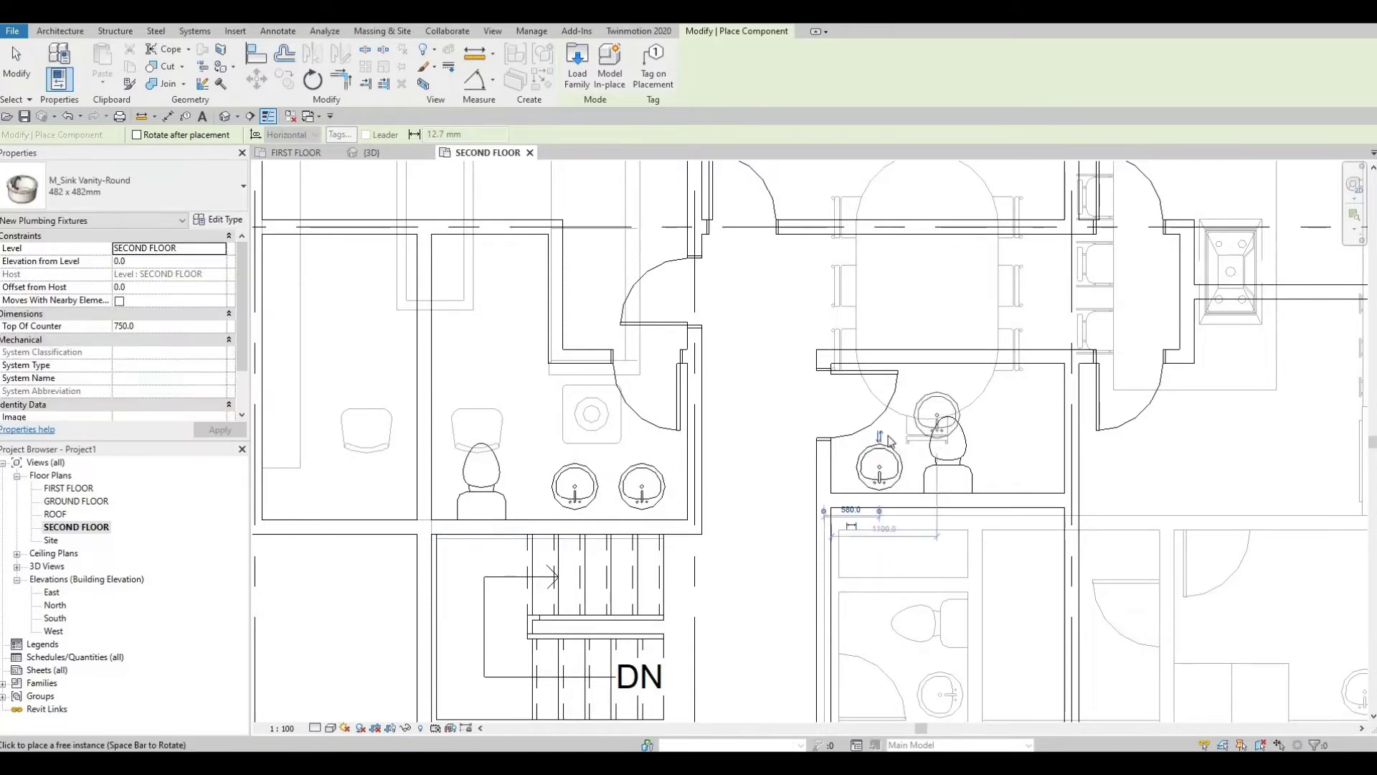
{"action": "scroll", "coordinate": [925, 416], "scroll_direction": "down", "scroll_amount": 2}
{"action": "middle_click_drag", "start_coordinate": [868, 410], "coordinate": [898, 461]}
{"action": "scroll", "coordinate": [870, 345], "scroll_direction": "up", "scroll_amount": 2}
{"action": "scroll", "coordinate": [898, 362], "scroll_direction": "down", "scroll_amount": 1}
{"action": "scroll", "coordinate": [864, 423], "scroll_direction": "down", "scroll_amount": 2}
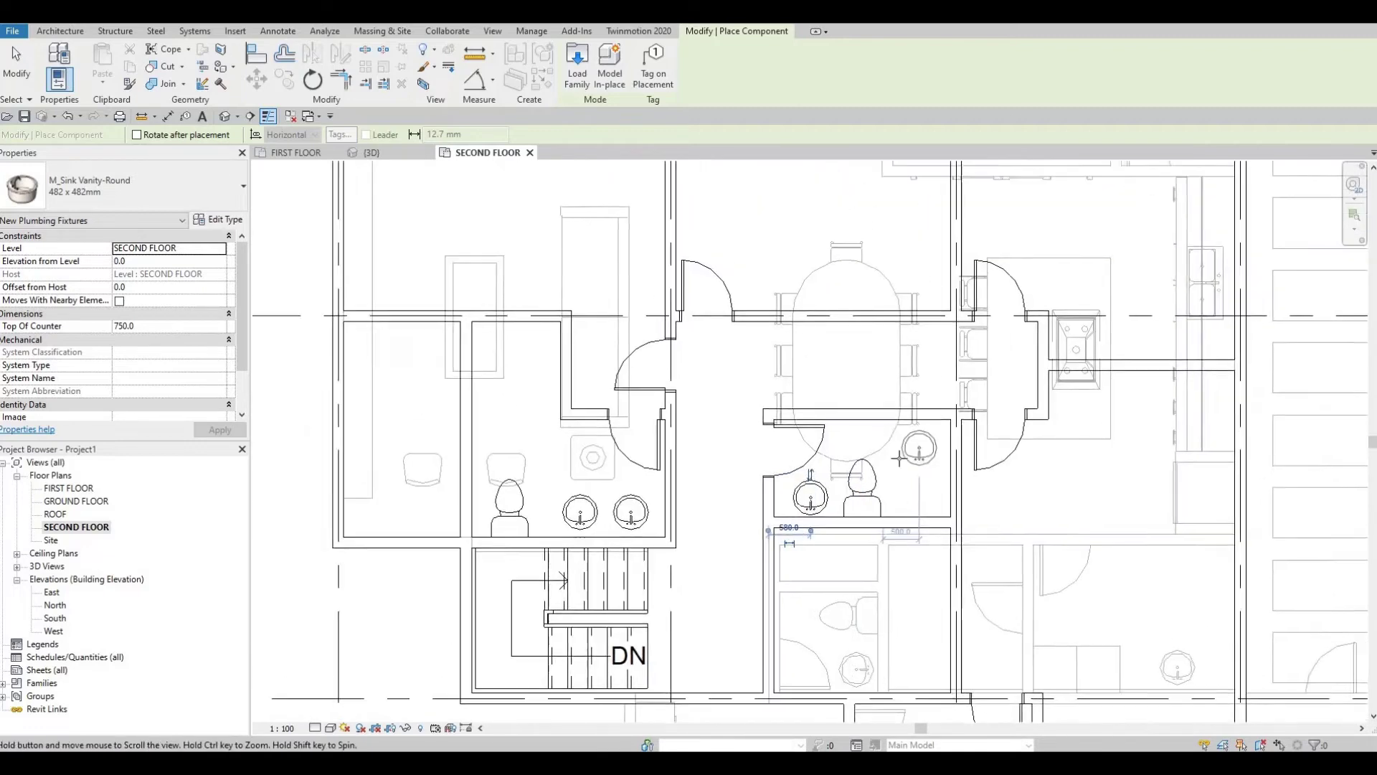
{"action": "scroll", "coordinate": [900, 456], "scroll_direction": "down", "scroll_amount": 2}
{"action": "key", "text": "Escape"}
{"action": "key", "text": "Escape"}
Step: Place an end table similar to the first-floor M_Table-End against the southeast bedroom's east wall, about 1195 mm from its north wall
{"action": "scroll", "coordinate": [897, 344], "scroll_direction": "down", "scroll_amount": 2}
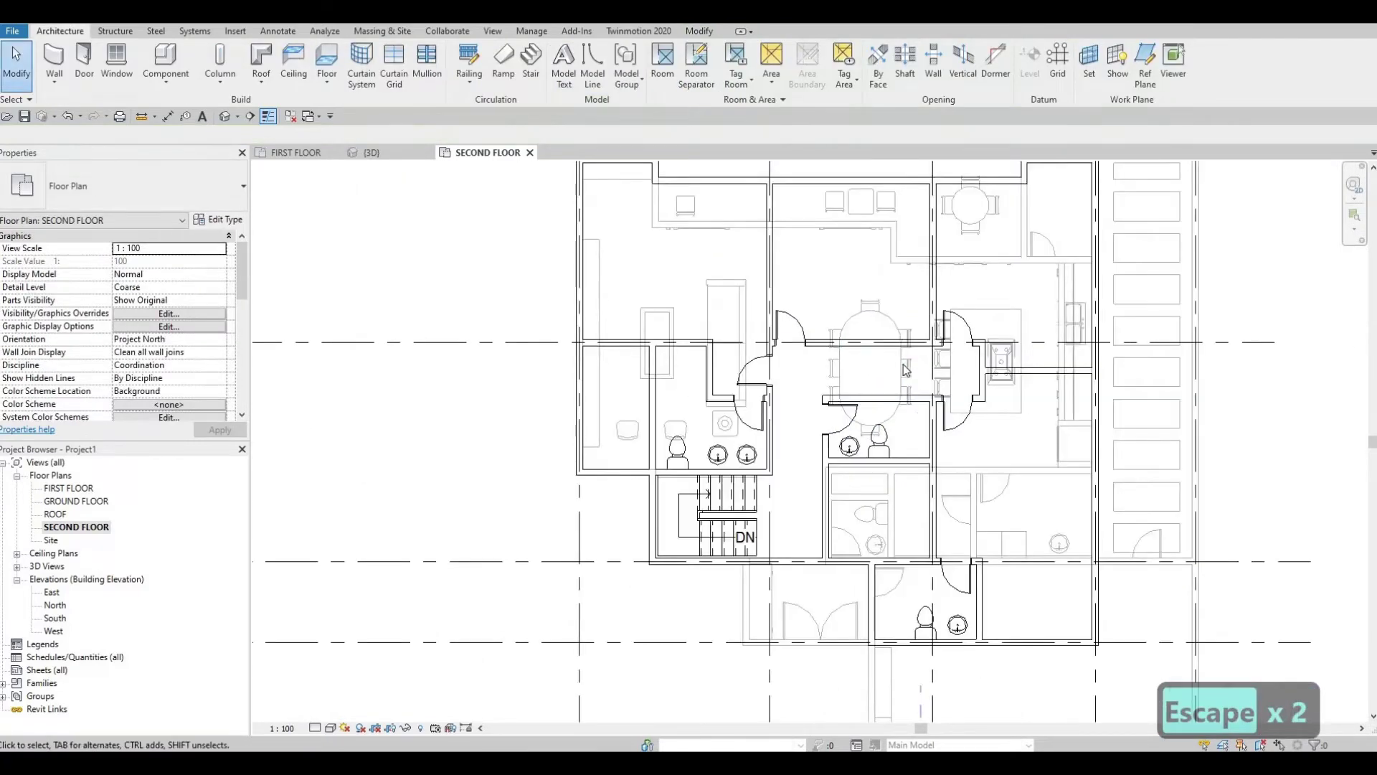
{"action": "middle_click_drag", "start_coordinate": [898, 343], "coordinate": [917, 410]}
{"action": "middle_click_drag", "start_coordinate": [802, 470], "coordinate": [830, 407]}
{"action": "scroll", "coordinate": [755, 438], "scroll_direction": "up", "scroll_amount": 3}
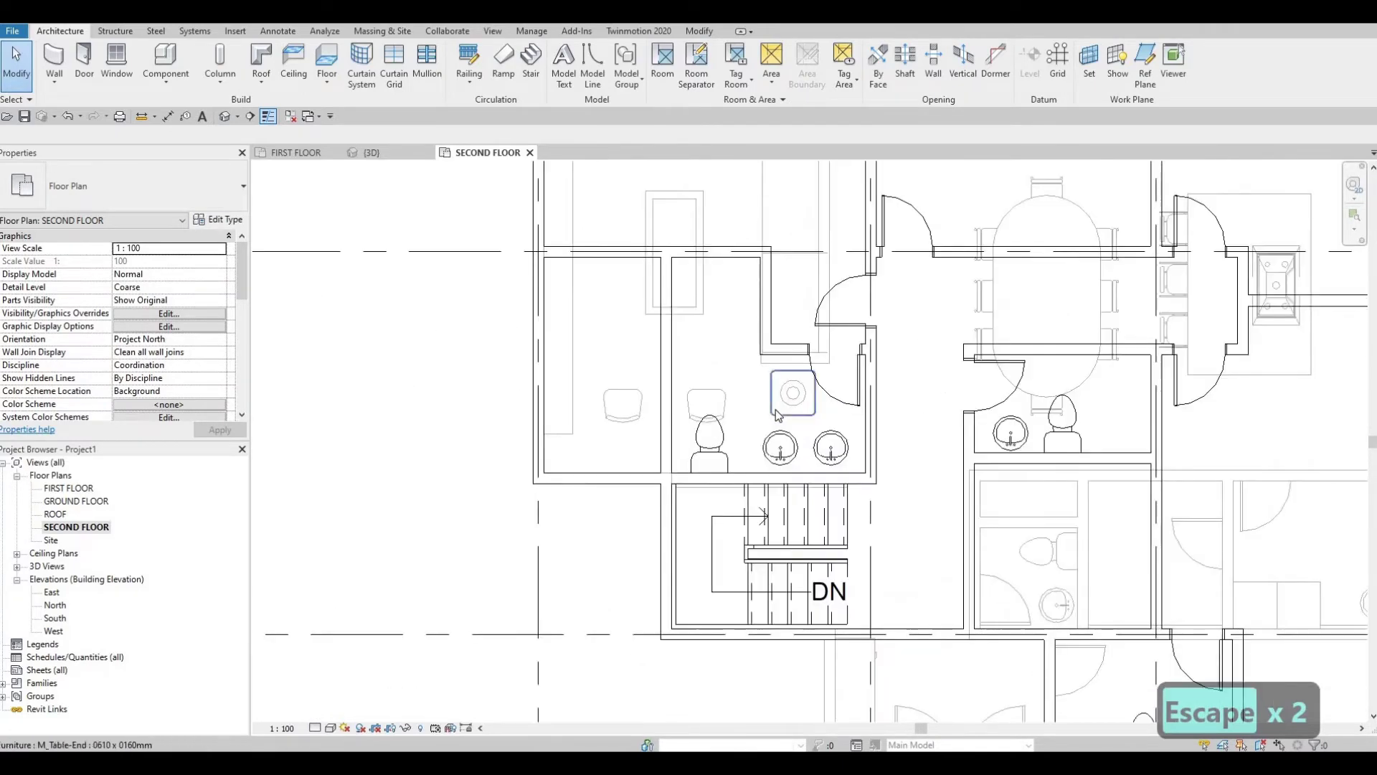
{"action": "left_click", "coordinate": [733, 481]}
{"action": "key", "text": "c"}
{"action": "key", "text": "s"}
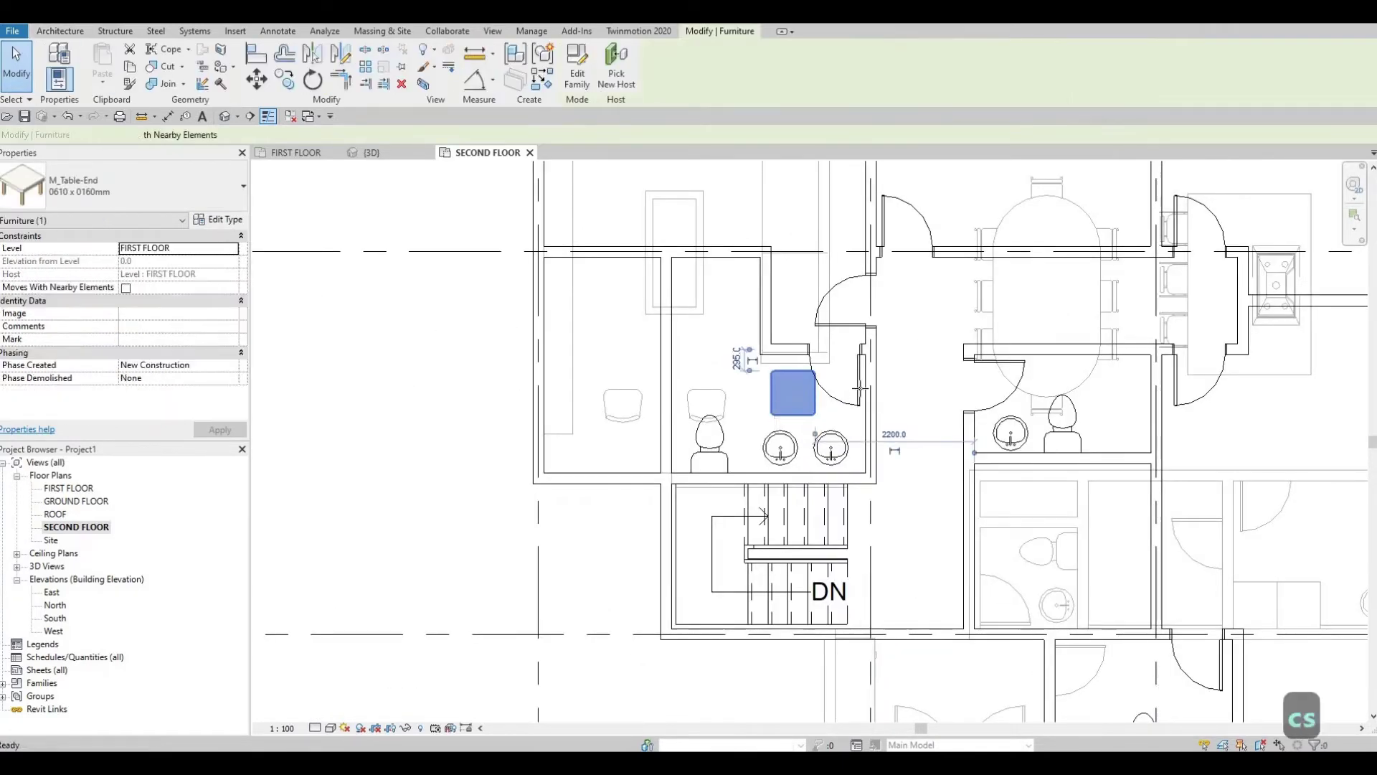
{"action": "scroll", "coordinate": [1034, 309], "scroll_direction": "down", "scroll_amount": 1}
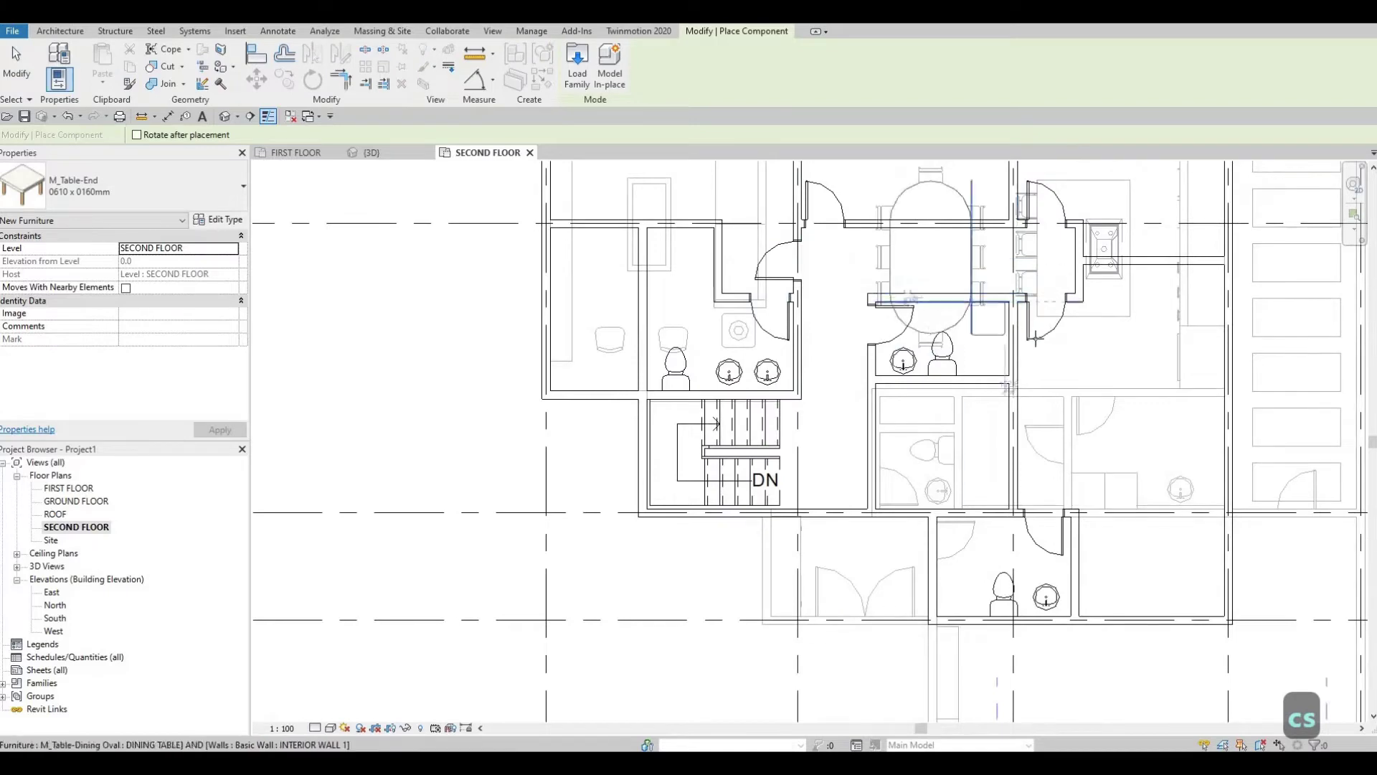
{"action": "scroll", "coordinate": [963, 318], "scroll_direction": "up", "scroll_amount": 2}
{"action": "middle_click_drag", "start_coordinate": [1004, 316], "coordinate": [724, 296]}
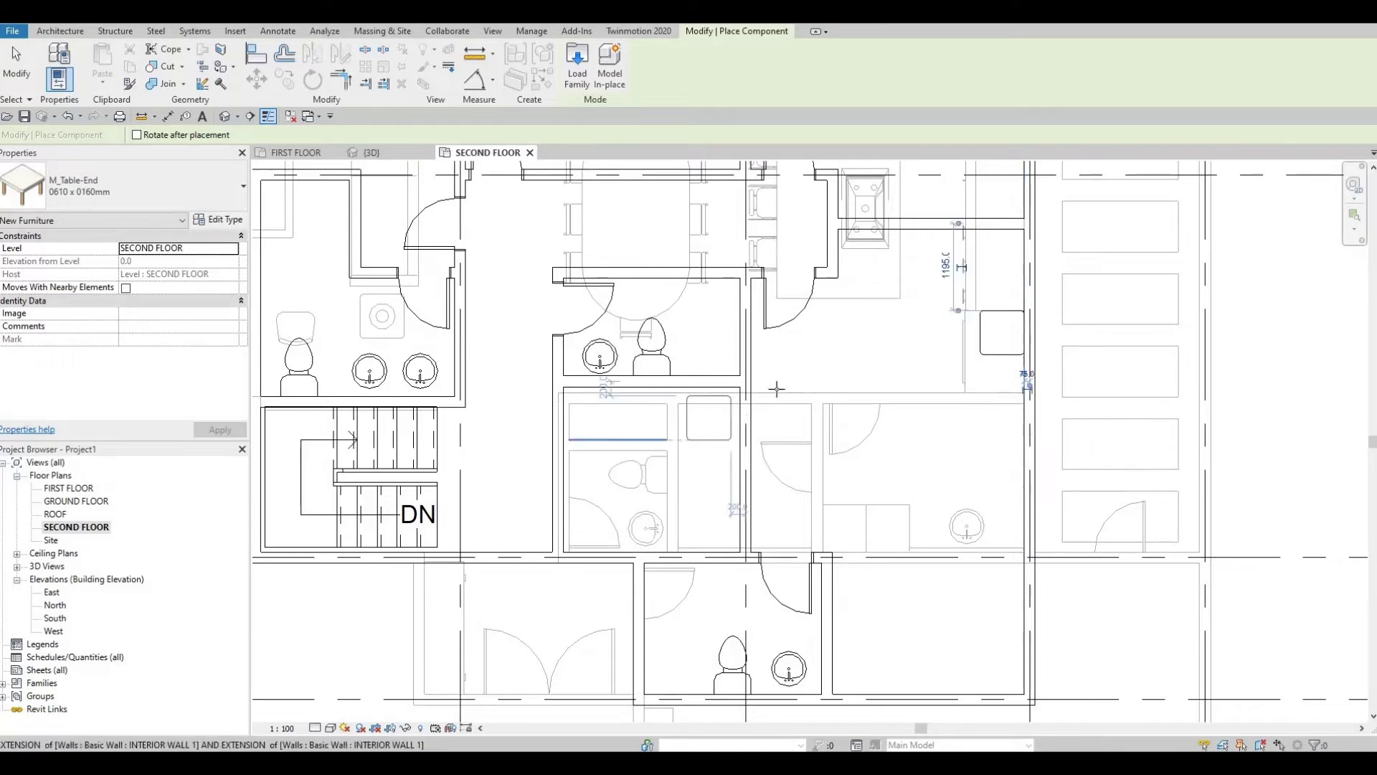
{"action": "middle_click_drag", "start_coordinate": [1003, 437], "coordinate": [1292, 445]}
{"action": "scroll", "coordinate": [667, 310], "scroll_direction": "up", "scroll_amount": 2}
{"action": "key", "text": "Escape"}
{"action": "key", "text": "Escape"}
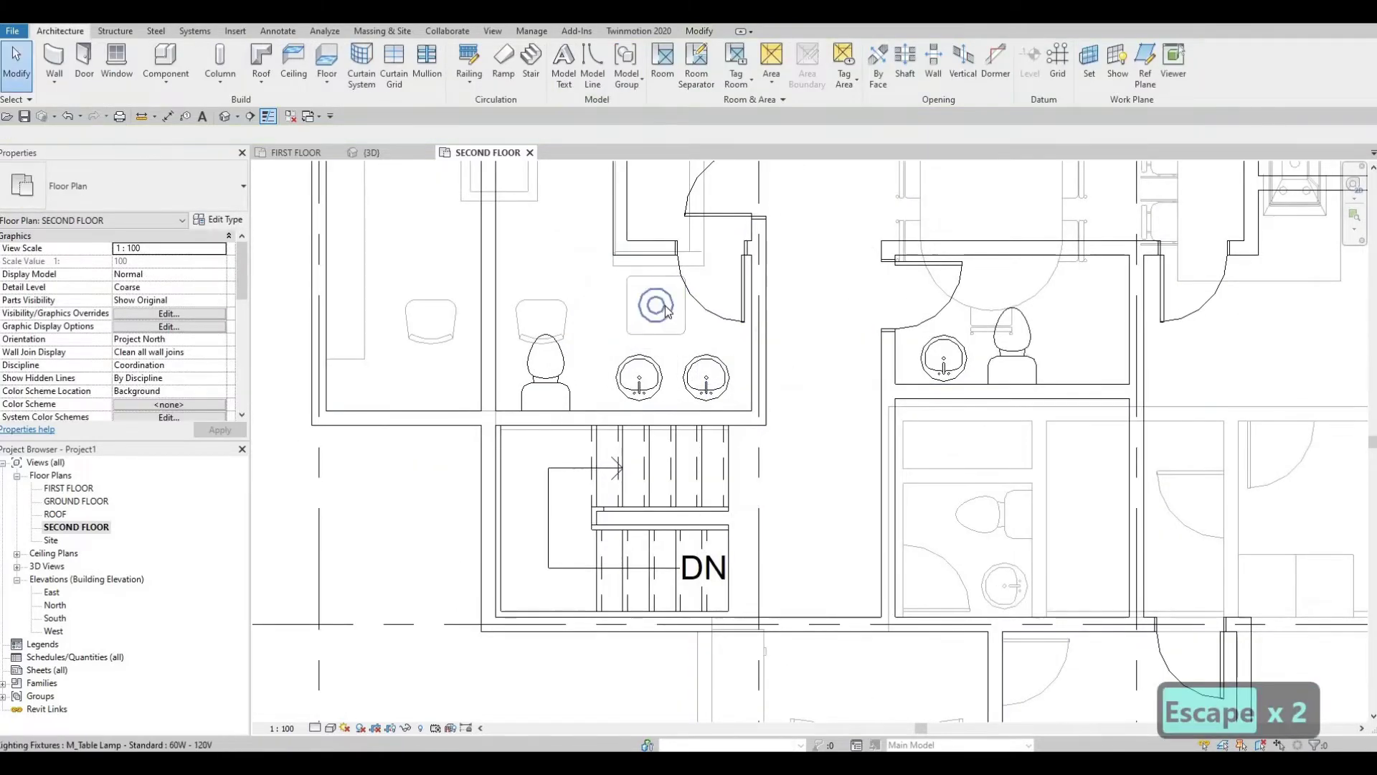
Step: Place a table lamp similar to the first-floor M_Table Lamp - Standard 60W - 120V centered on the end table in the southeast bedroom
{"action": "left_click", "coordinate": [657, 307]}
{"action": "key", "text": "c"}
{"action": "key", "text": "s"}
{"action": "middle_click_drag", "start_coordinate": [1370, 322], "coordinate": [517, 323]}
{"action": "scroll", "coordinate": [683, 320], "scroll_direction": "up", "scroll_amount": 2}
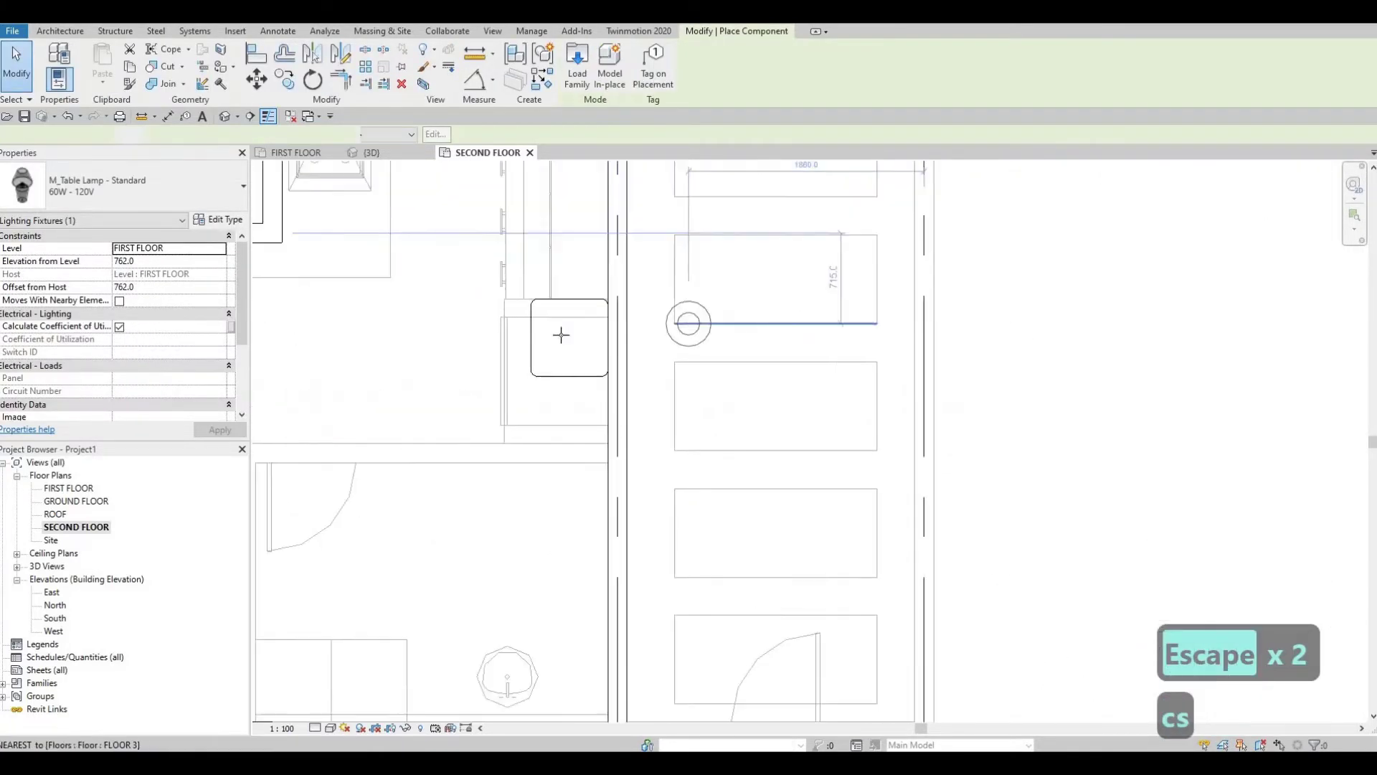
{"action": "scroll", "coordinate": [948, 348], "scroll_direction": "down", "scroll_amount": 6}
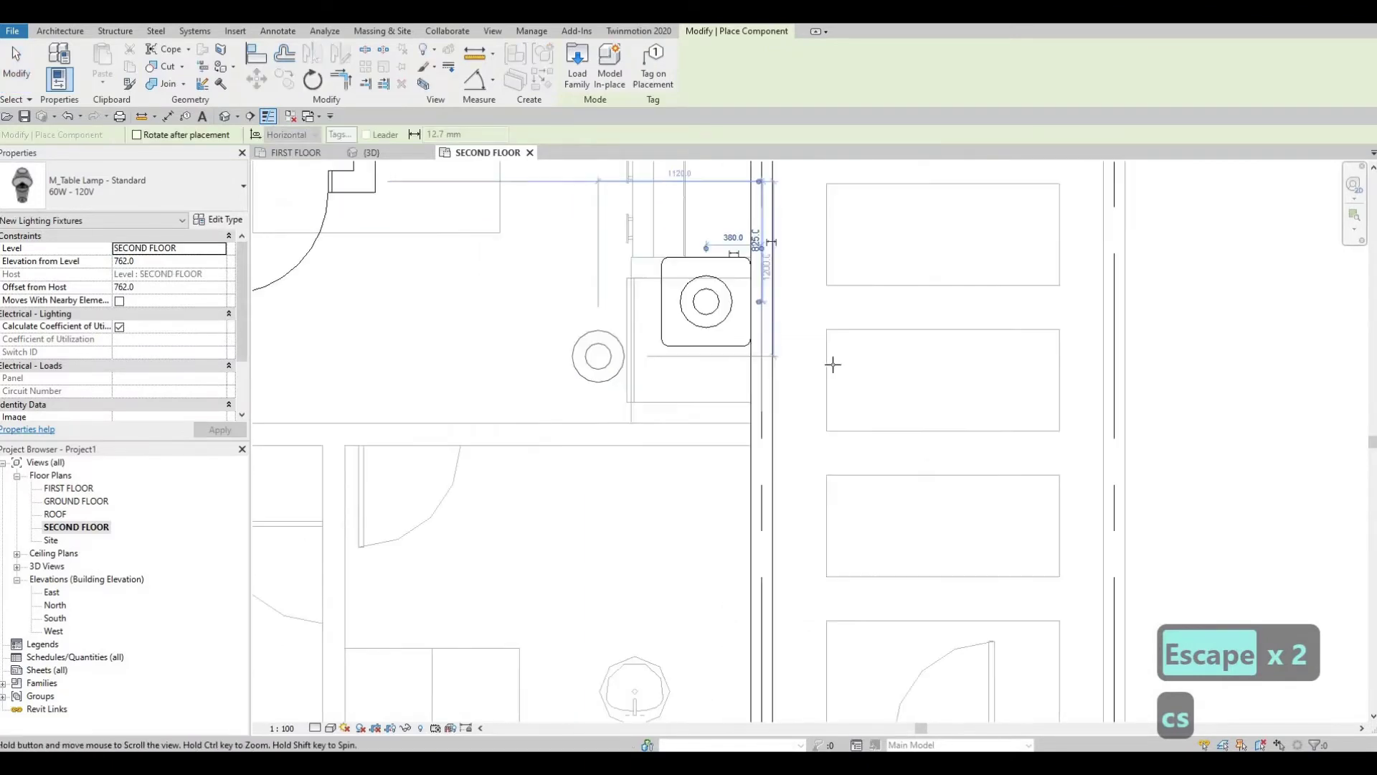
{"action": "key", "text": "Escape"}
{"action": "key", "text": "Escape"}
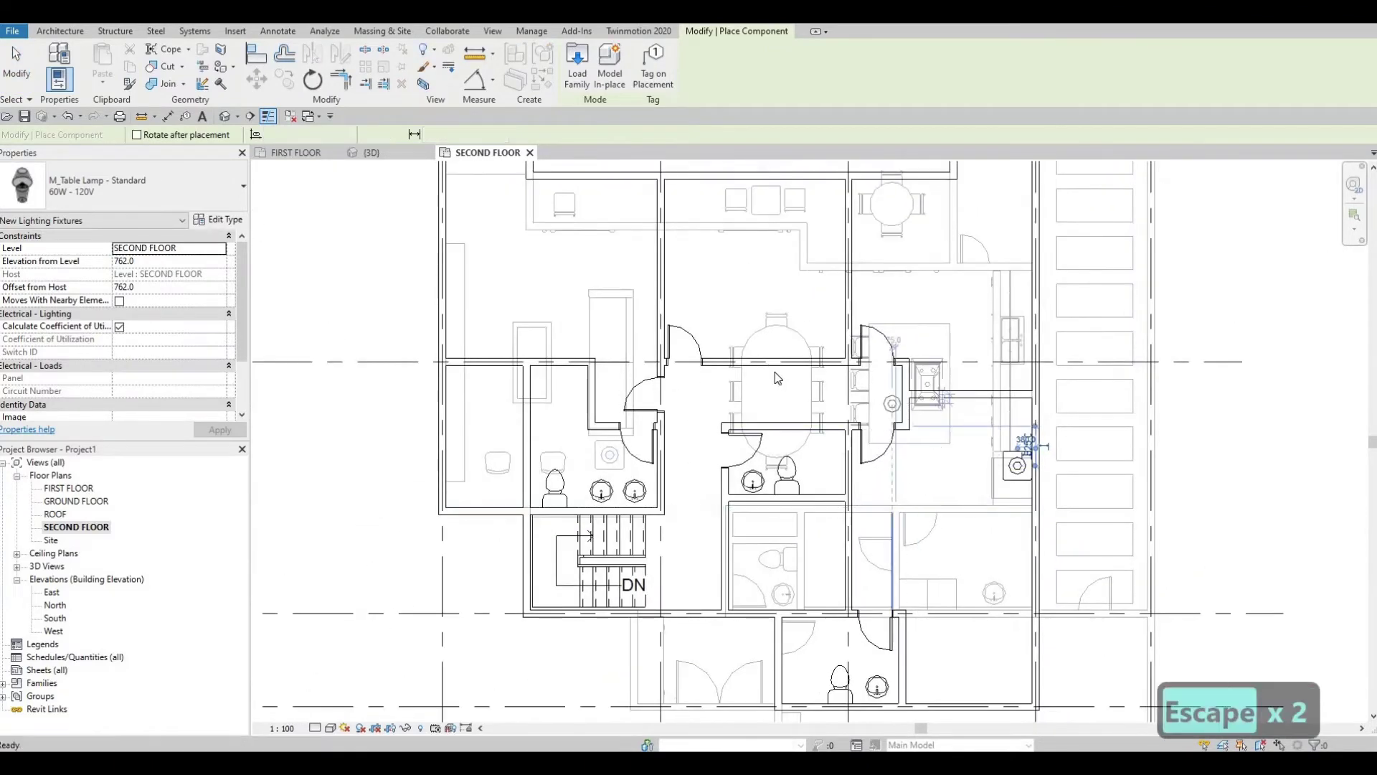
{"action": "middle_click_drag", "start_coordinate": [794, 338], "coordinate": [798, 380]}
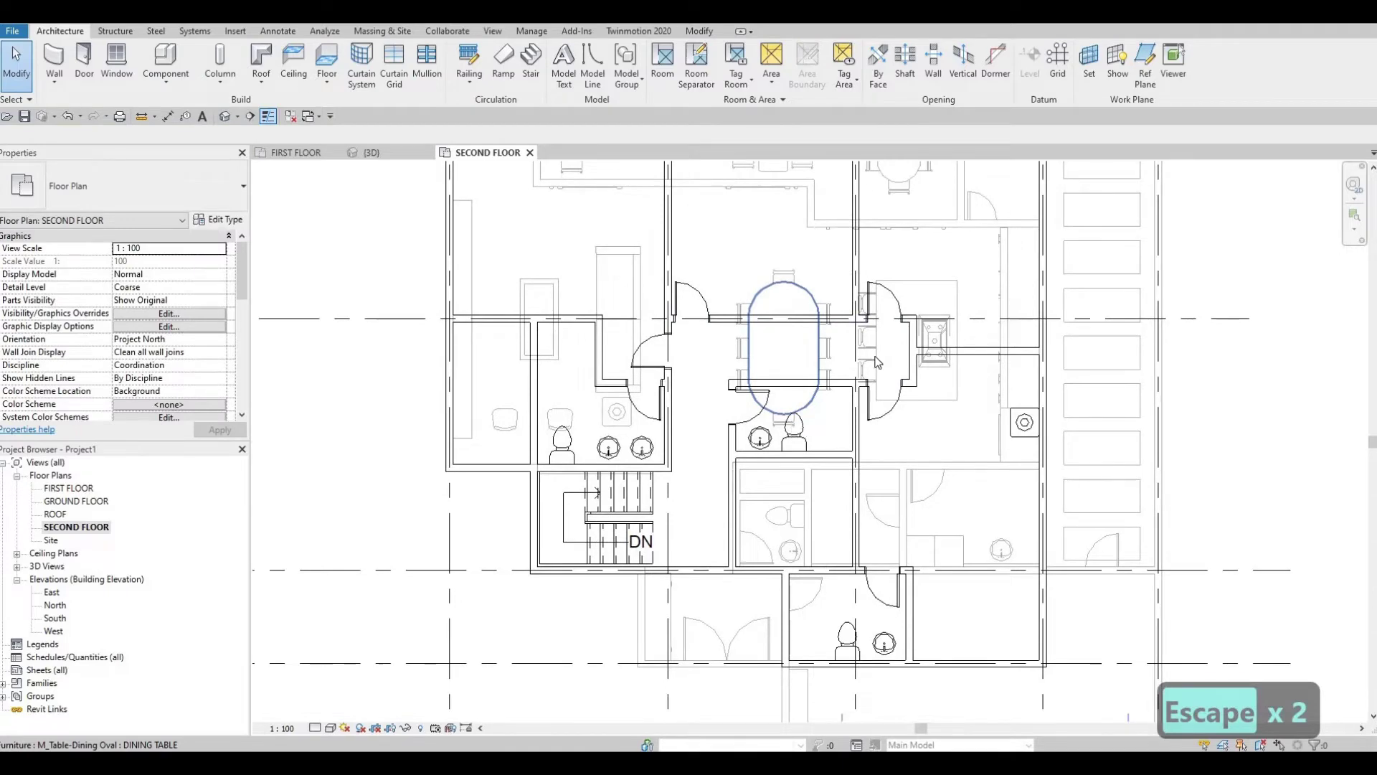
{"action": "scroll", "coordinate": [876, 360], "scroll_direction": "up", "scroll_amount": 3, "text": "ctrl"}
{"action": "scroll", "coordinate": [918, 383], "scroll_direction": "up", "scroll_amount": 3, "text": "ctrl"}
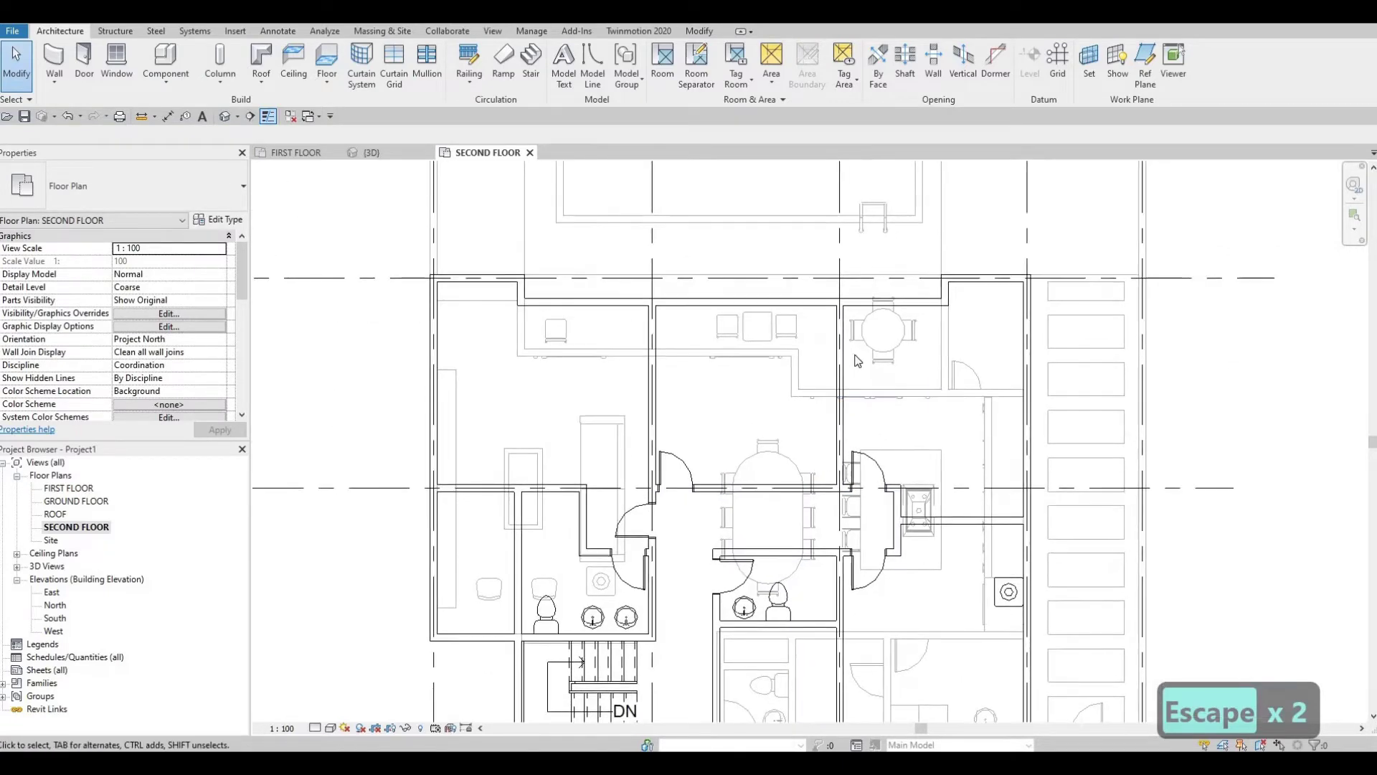
{"action": "scroll", "coordinate": [691, 388], "scroll_direction": "up", "scroll_amount": 2}
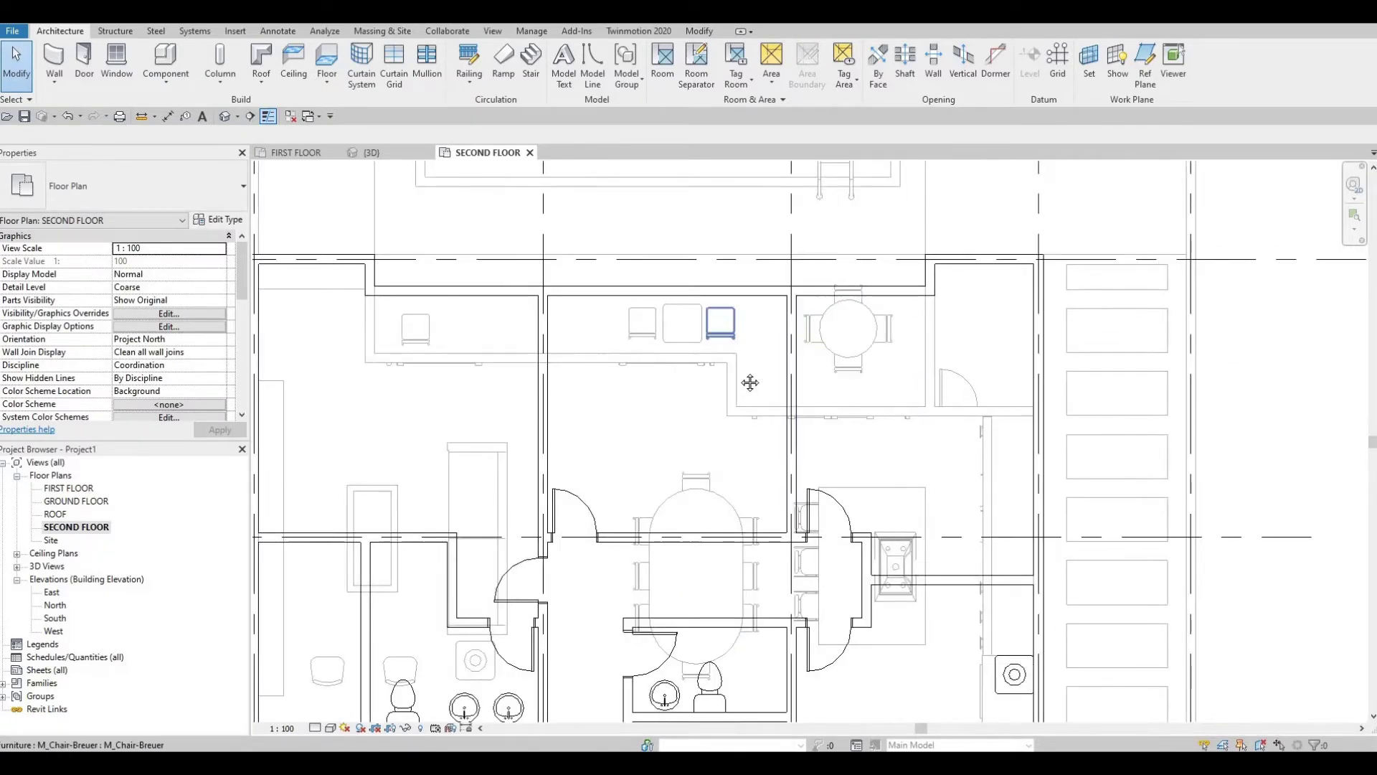
Step: Place a new desk chair matching the existing one in the plan's upper-right room, near its top wall
{"action": "middle_click_drag", "start_coordinate": [770, 343], "coordinate": [938, 200]}
{"action": "left_click", "coordinate": [568, 495]}
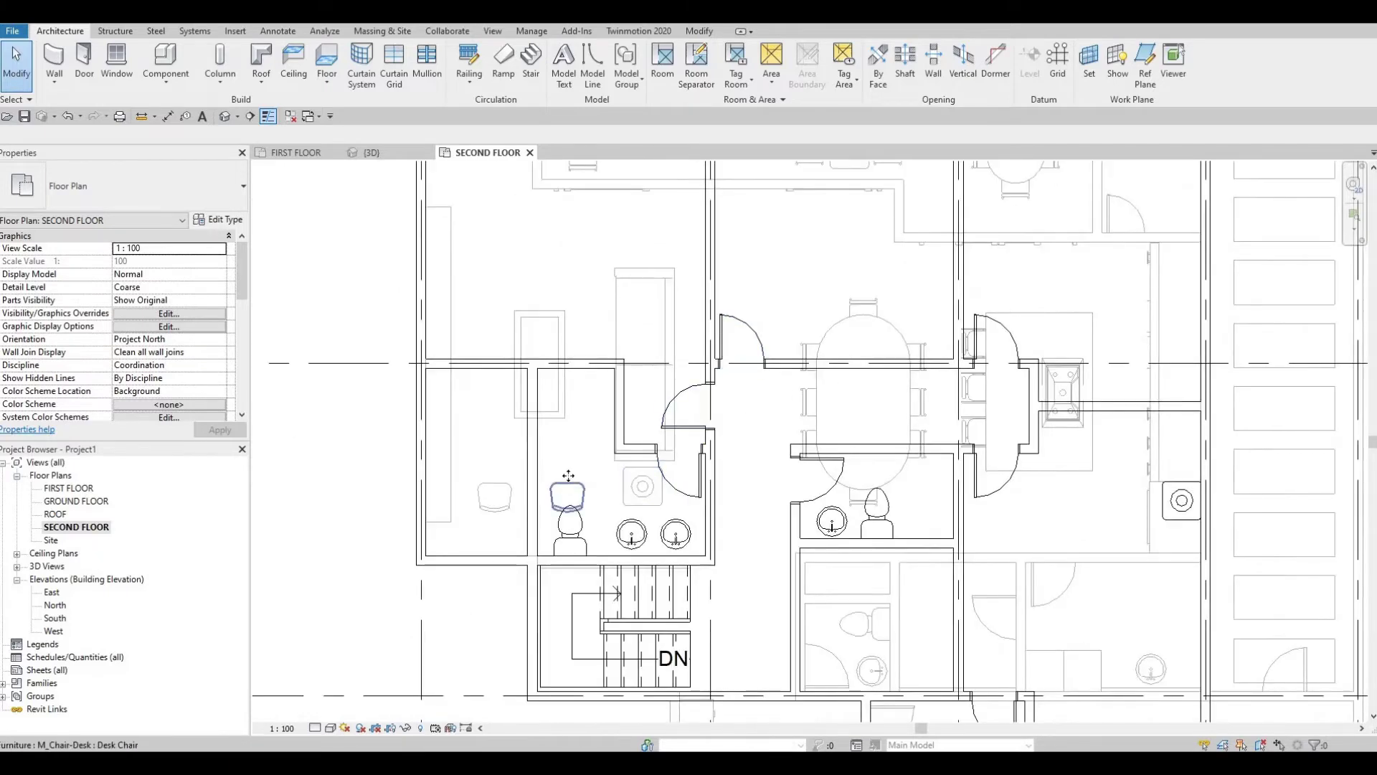
{"action": "key", "text": "c"}
{"action": "key", "text": "s"}
{"action": "scroll", "coordinate": [932, 337], "scroll_direction": "up", "scroll_amount": 4}
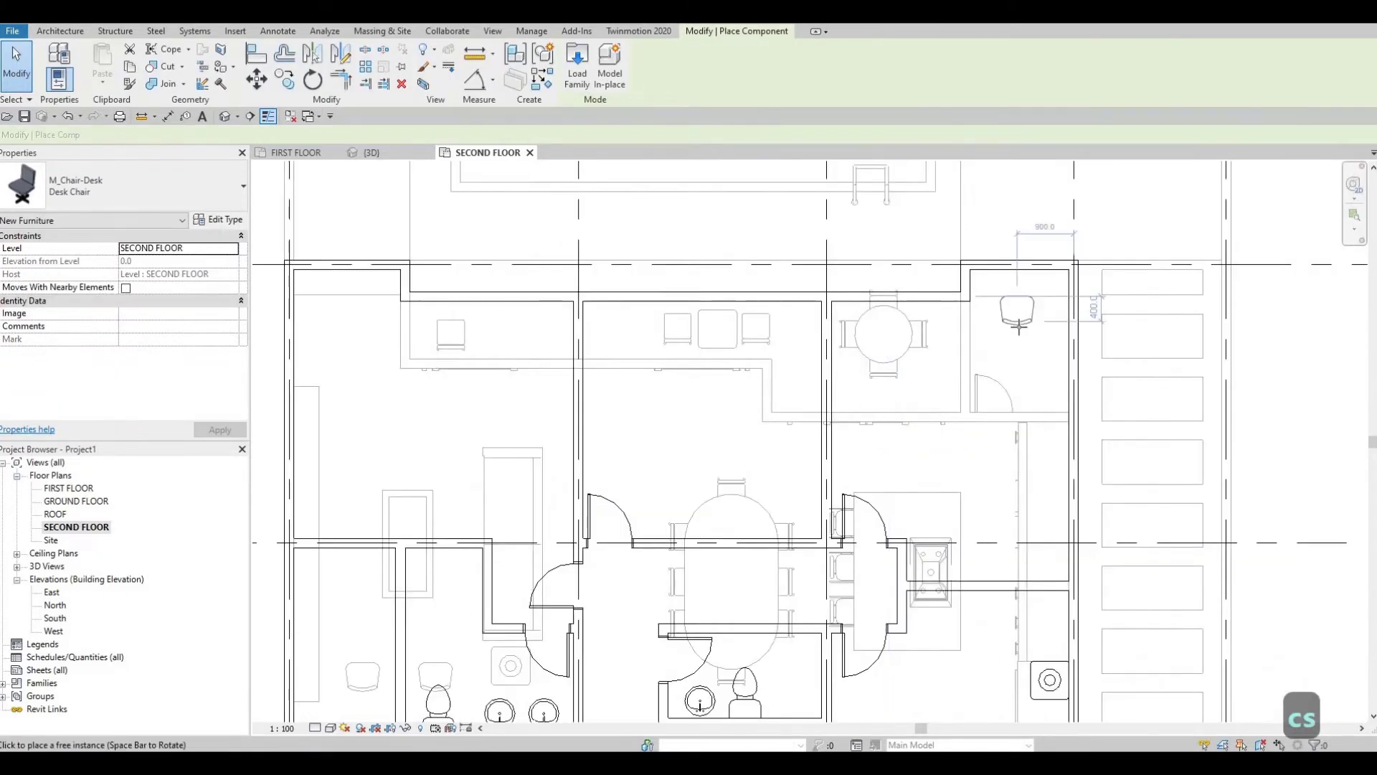
{"action": "left_click", "coordinate": [1018, 313]}
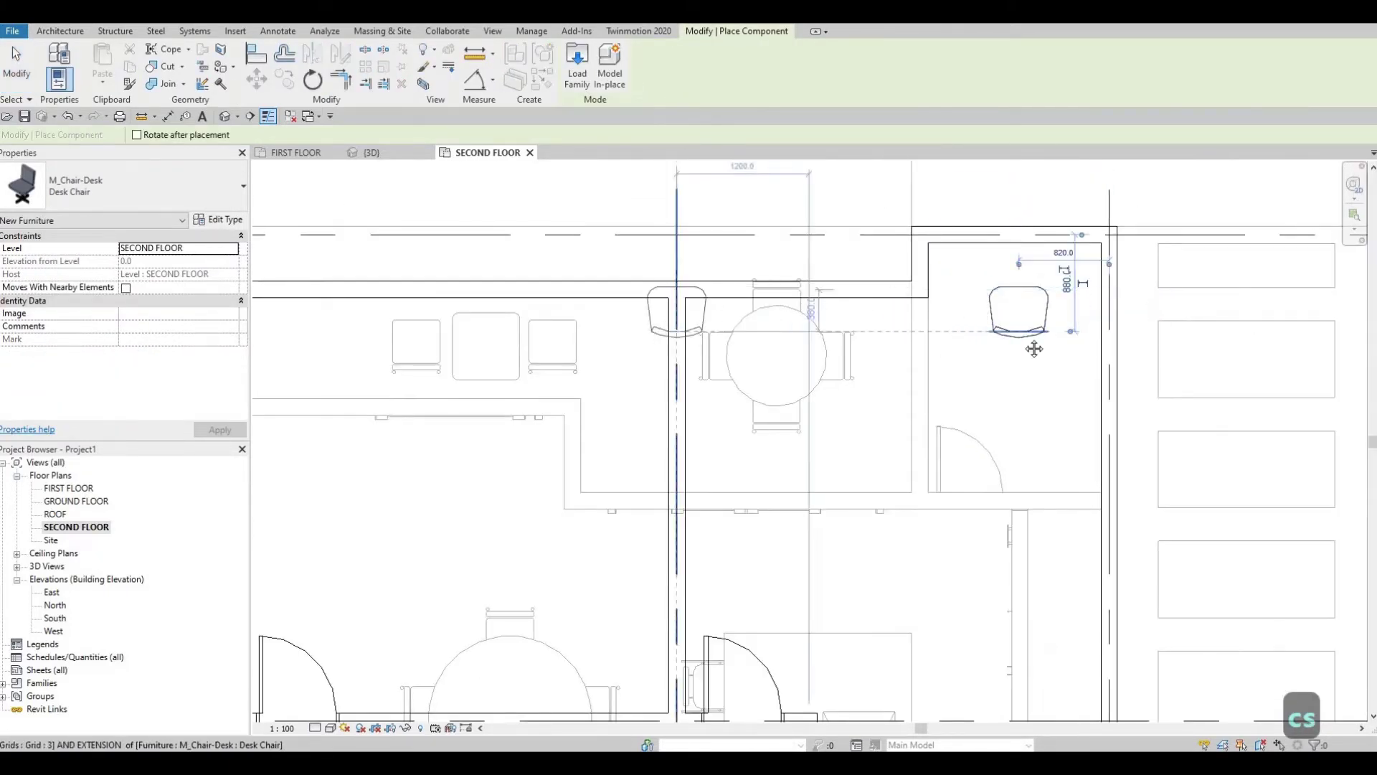
Step: Place another desk chair in the plan's upper-left room, near its top wall
{"action": "scroll", "coordinate": [1067, 322], "scroll_direction": "down", "scroll_amount": 2}
{"action": "middle_click_drag", "start_coordinate": [337, 312], "coordinate": [999, 272]}
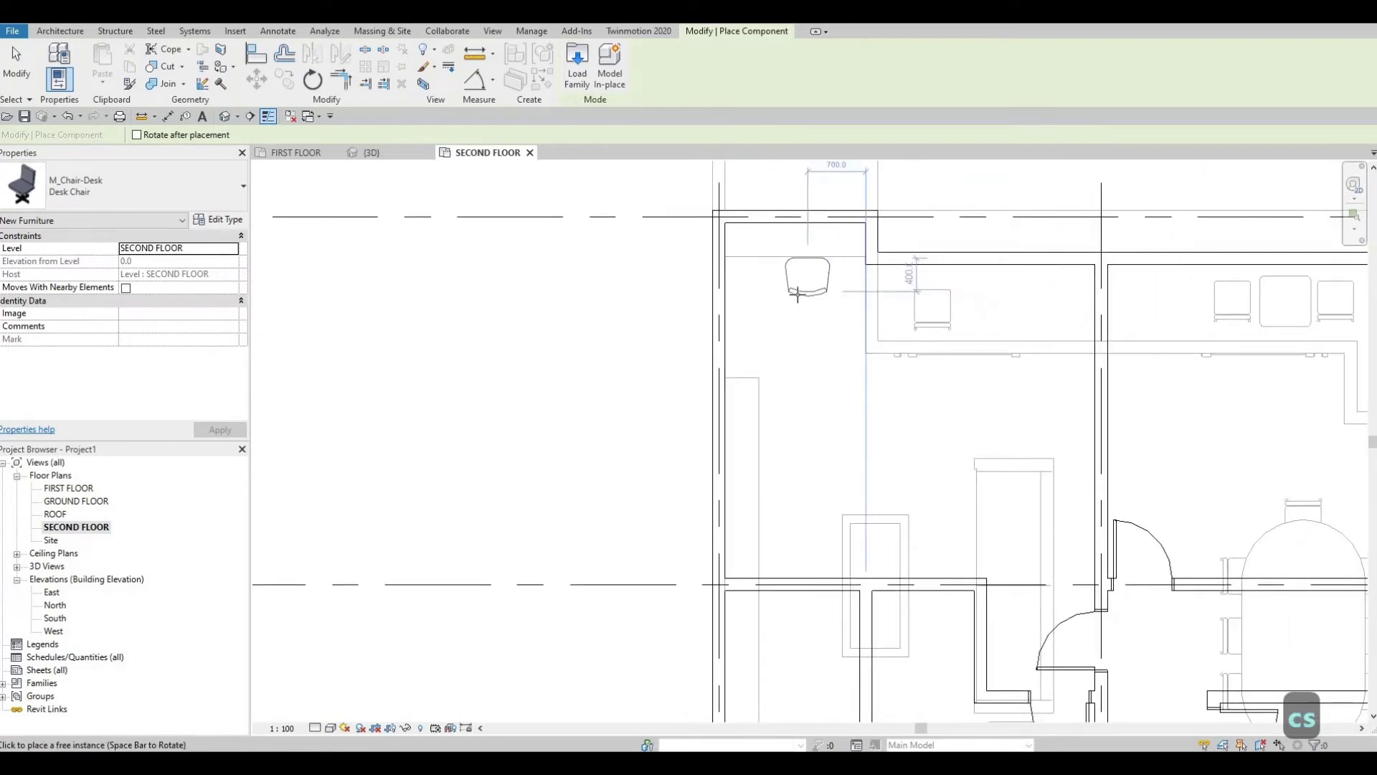
{"action": "left_click", "coordinate": [795, 277]}
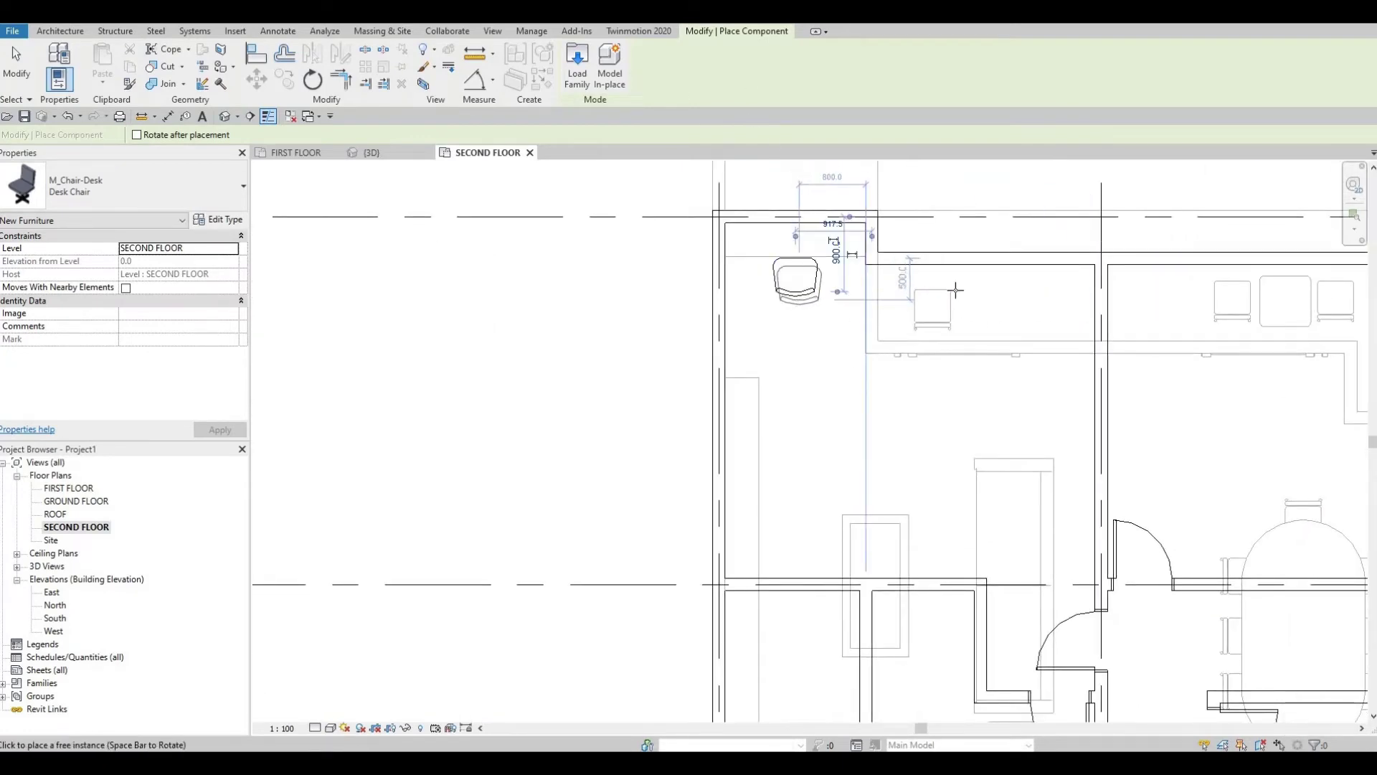
Step: Place a third desk chair, rotated 180°, in the plan's lower-right room and finish placing components
{"action": "middle_click_drag", "start_coordinate": [1056, 466], "coordinate": [935, 230]}
{"action": "middle_click_drag", "start_coordinate": [957, 338], "coordinate": [929, 231]}
{"action": "scroll", "coordinate": [929, 231], "scroll_direction": "down", "scroll_amount": 2}
{"action": "scroll", "coordinate": [929, 232], "scroll_direction": "down", "scroll_amount": 2}
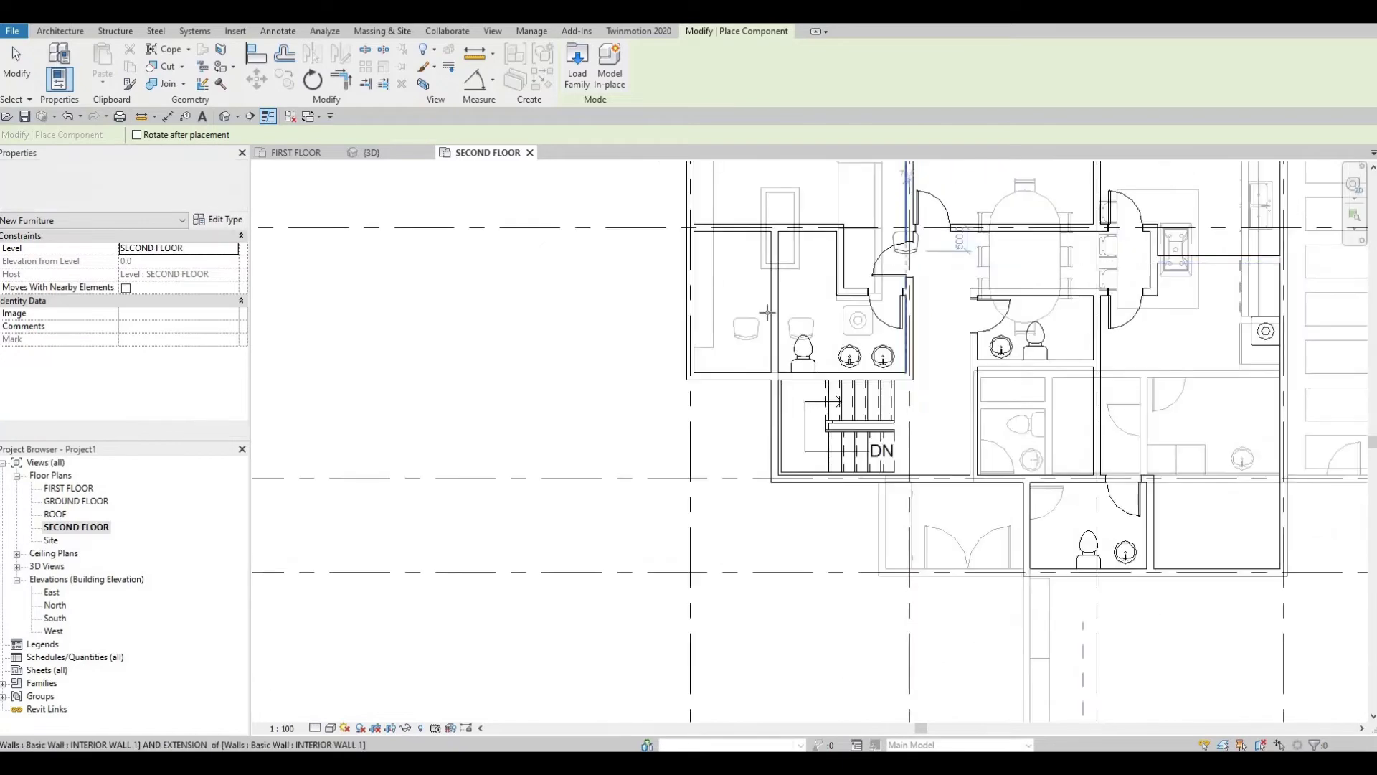
{"action": "middle_click_drag", "start_coordinate": [1188, 216], "coordinate": [877, 206]}
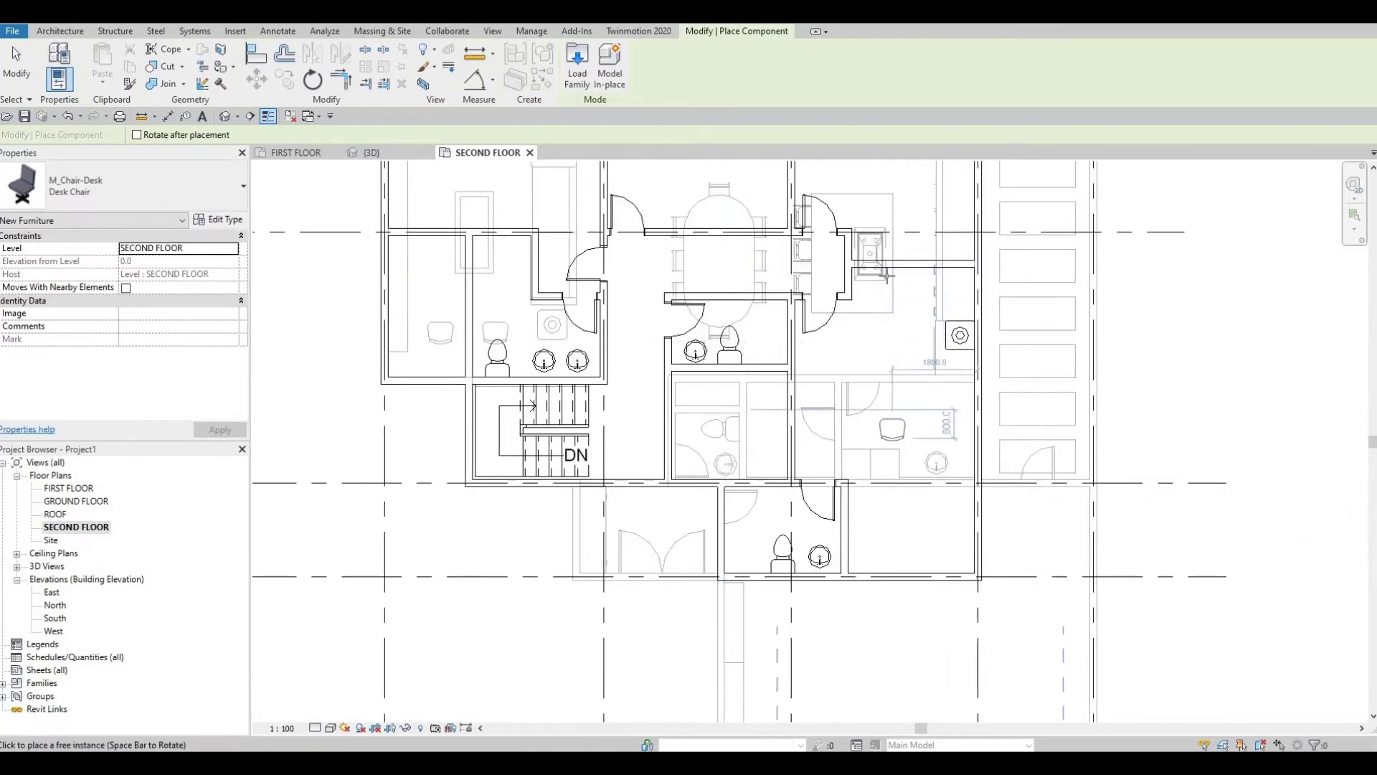
{"action": "middle_click_drag", "start_coordinate": [947, 506], "coordinate": [922, 279]}
{"action": "scroll", "coordinate": [923, 280], "scroll_direction": "up", "scroll_amount": 2}
{"action": "middle_click_drag", "start_coordinate": [938, 413], "coordinate": [927, 517]}
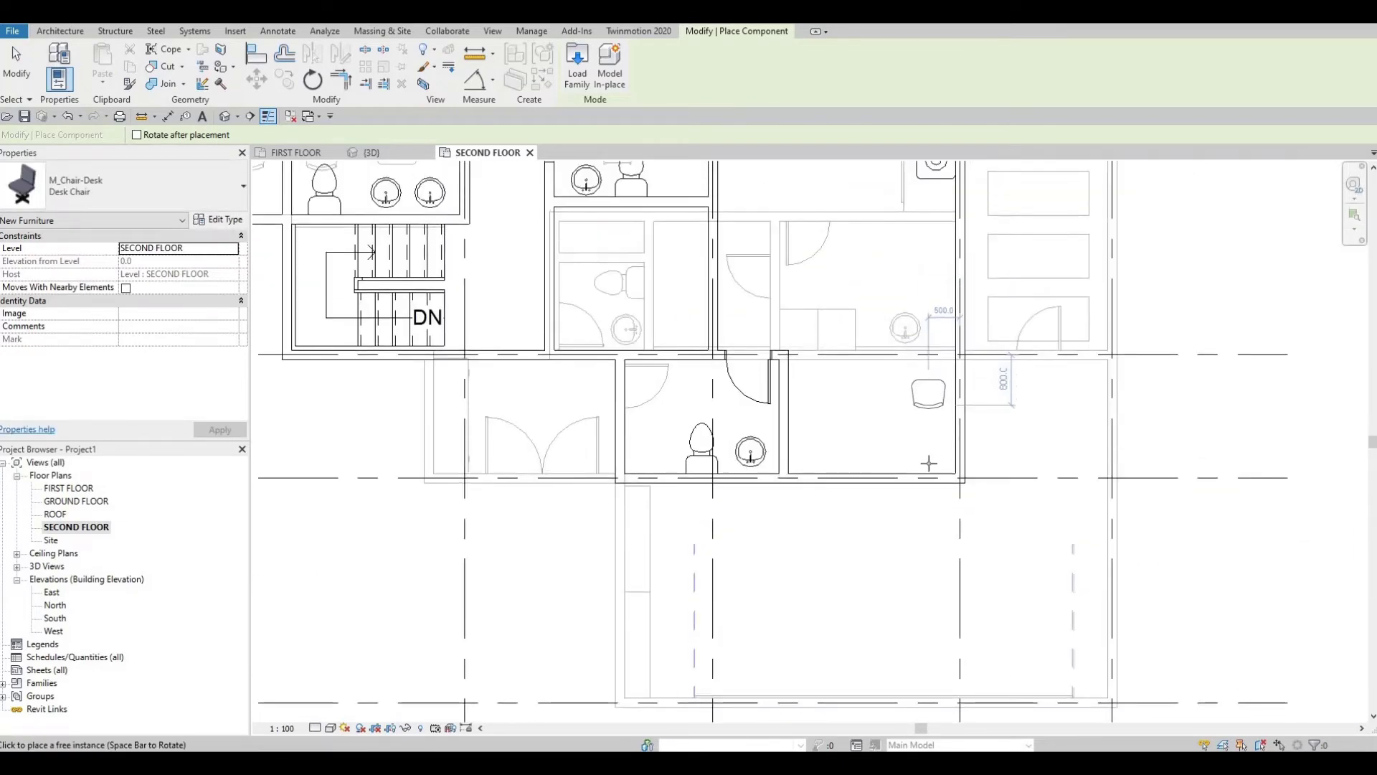
{"action": "middle_click_drag", "start_coordinate": [916, 392], "coordinate": [905, 364]}
{"action": "scroll", "coordinate": [906, 364], "scroll_direction": "up", "scroll_amount": 1}
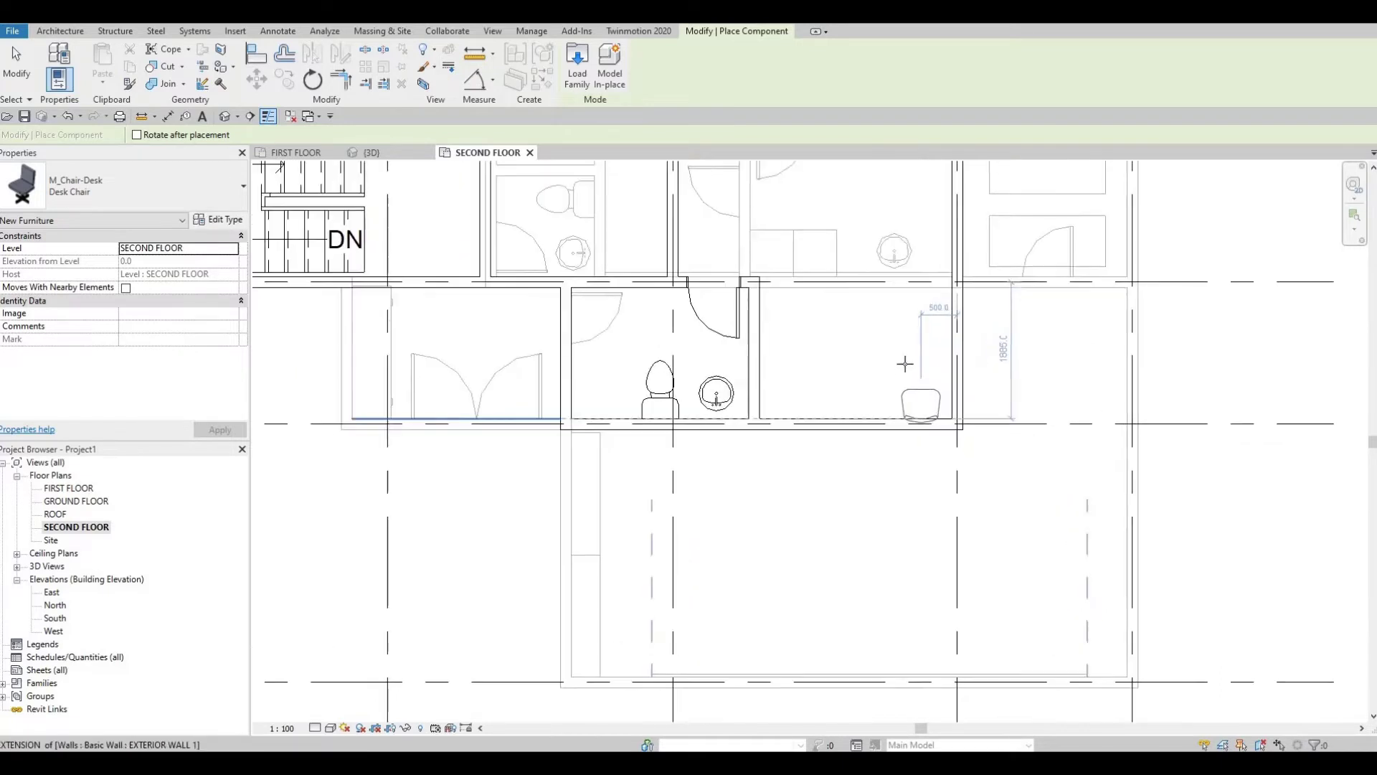
{"action": "key", "text": "space"}
{"action": "key", "text": "space"}
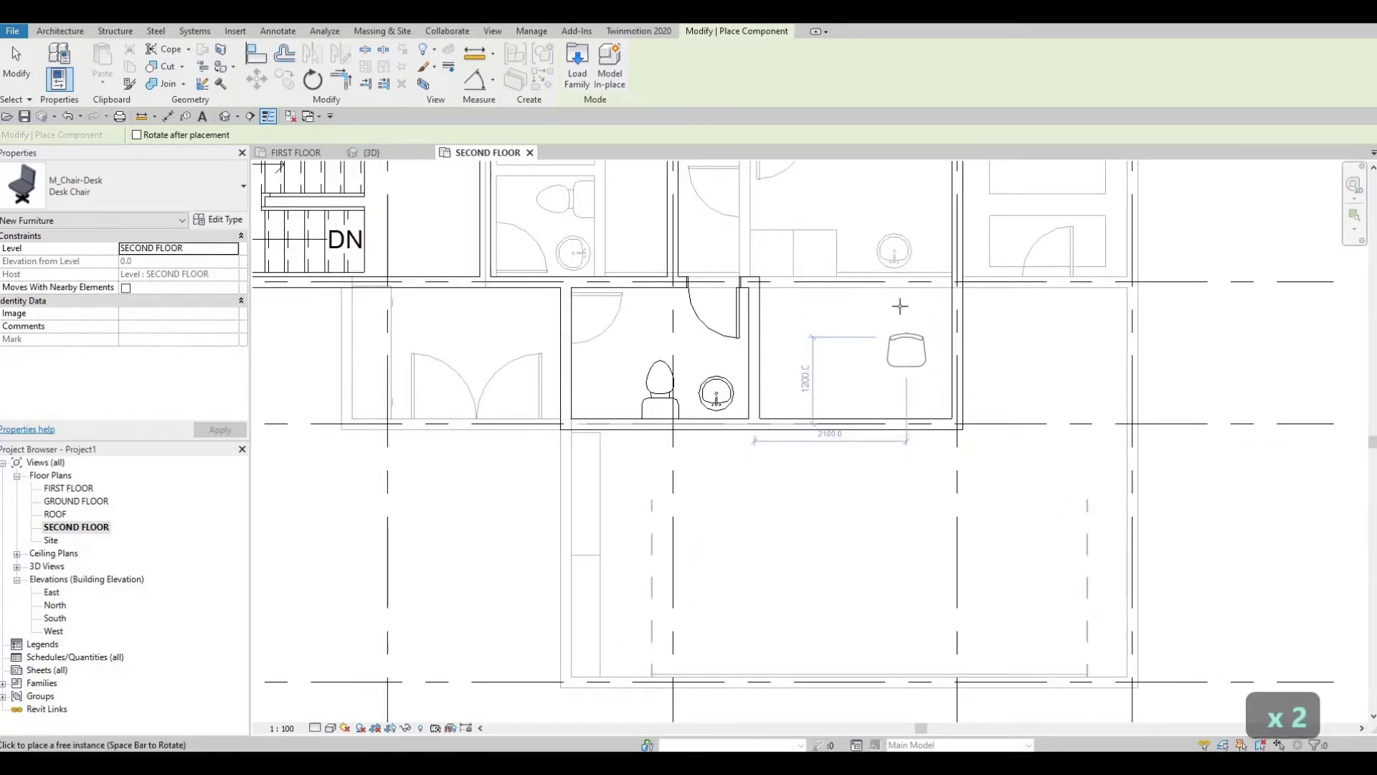
{"action": "left_click", "coordinate": [909, 367]}
{"action": "scroll", "coordinate": [909, 334], "scroll_direction": "down", "scroll_amount": 1}
{"action": "middle_click_drag", "start_coordinate": [911, 334], "coordinate": [937, 460]}
{"action": "scroll", "coordinate": [916, 381], "scroll_direction": "down", "scroll_amount": 1}
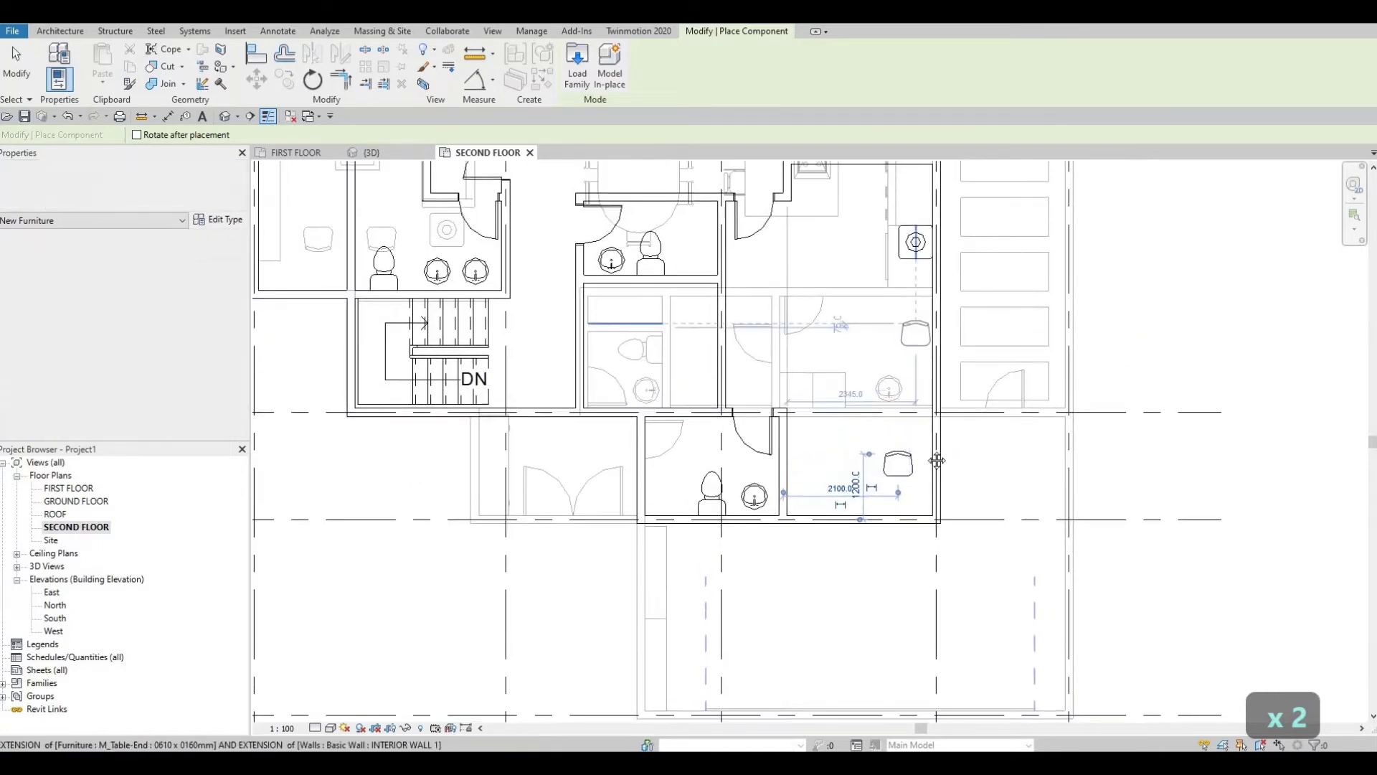
{"action": "middle_click_drag", "start_coordinate": [878, 395], "coordinate": [867, 453]}
{"action": "scroll", "coordinate": [872, 344], "scroll_direction": "down", "scroll_amount": 1}
{"action": "middle_click_drag", "start_coordinate": [872, 339], "coordinate": [905, 447]}
{"action": "scroll", "coordinate": [884, 456], "scroll_direction": "down", "scroll_amount": 1}
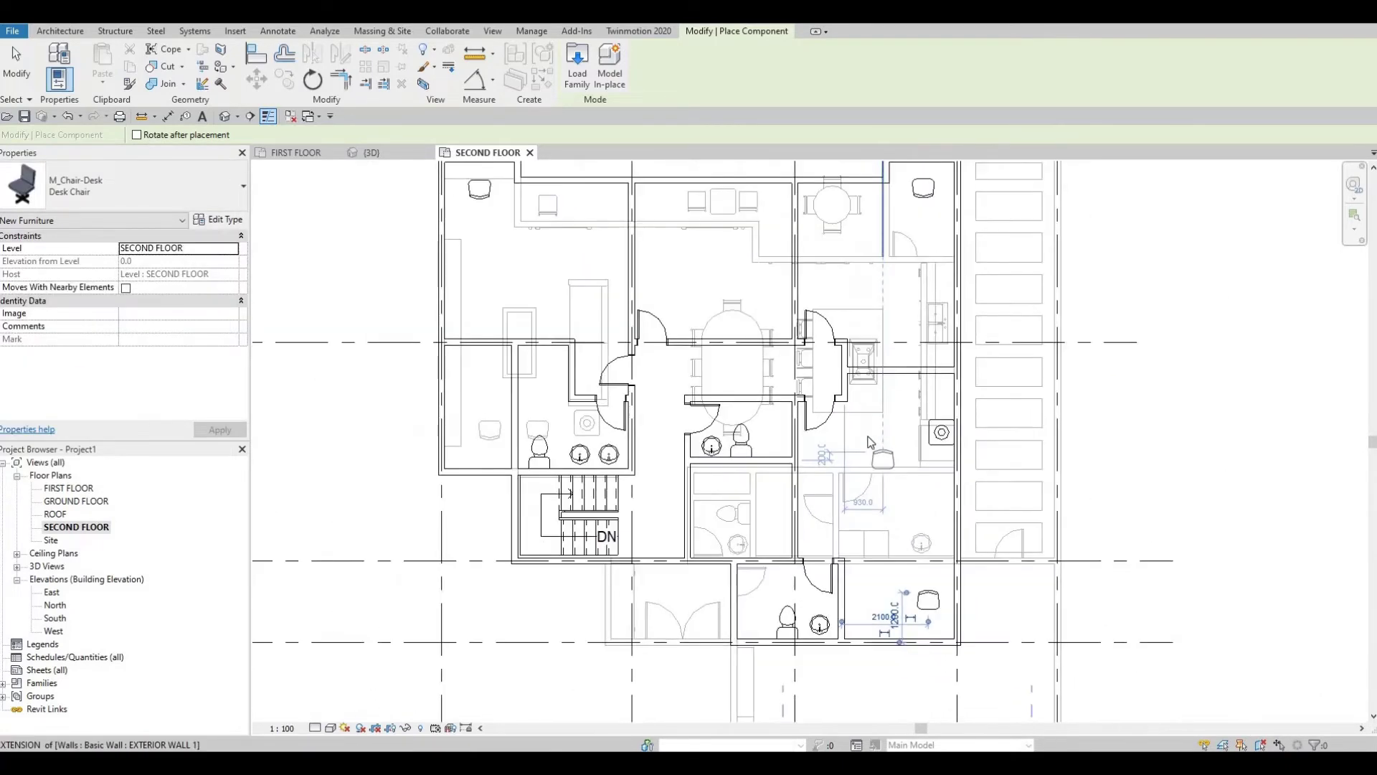
{"action": "key", "text": "Escape"}
{"action": "key", "text": "Escape"}
{"action": "key", "text": "Escape"}
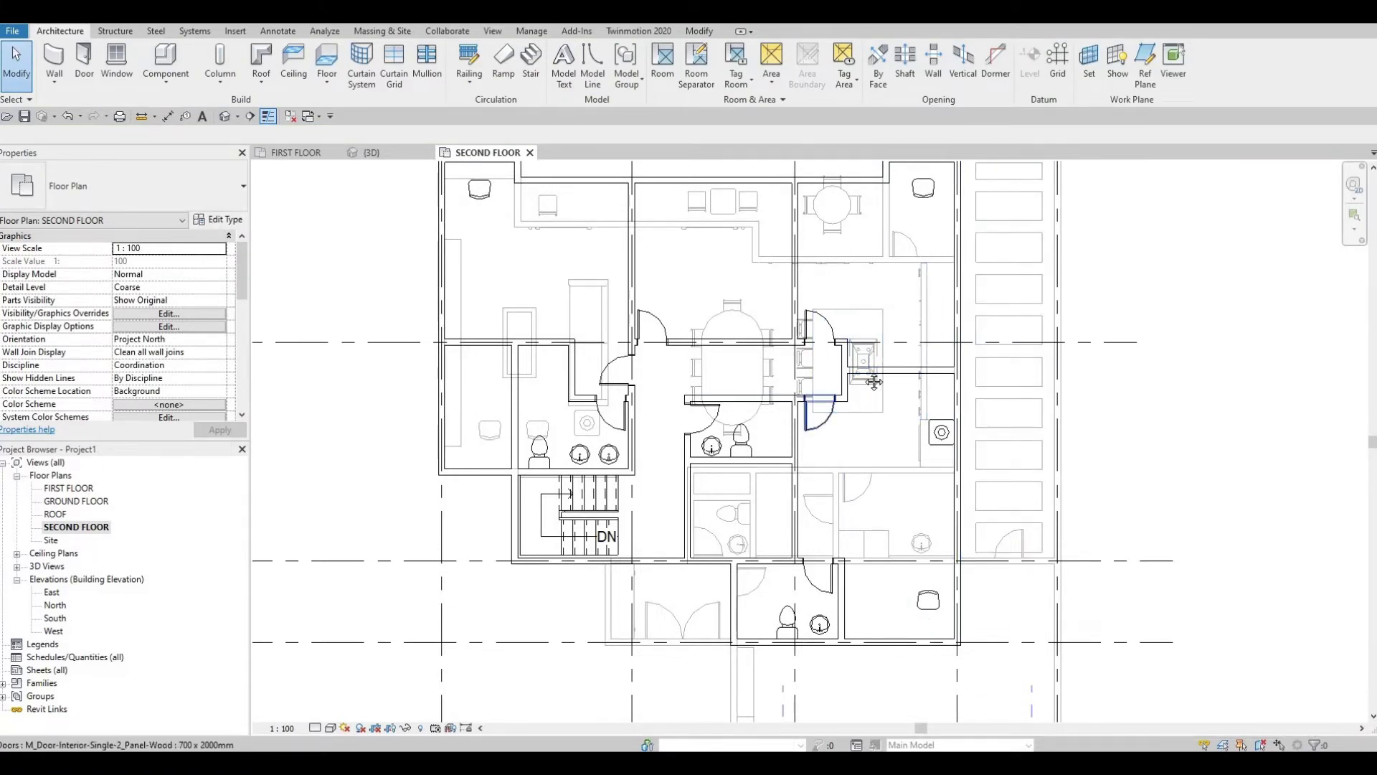
Step: Examine the room and furniture layout across the second floor plan
{"action": "middle_click_drag", "start_coordinate": [904, 380], "coordinate": [885, 478]}
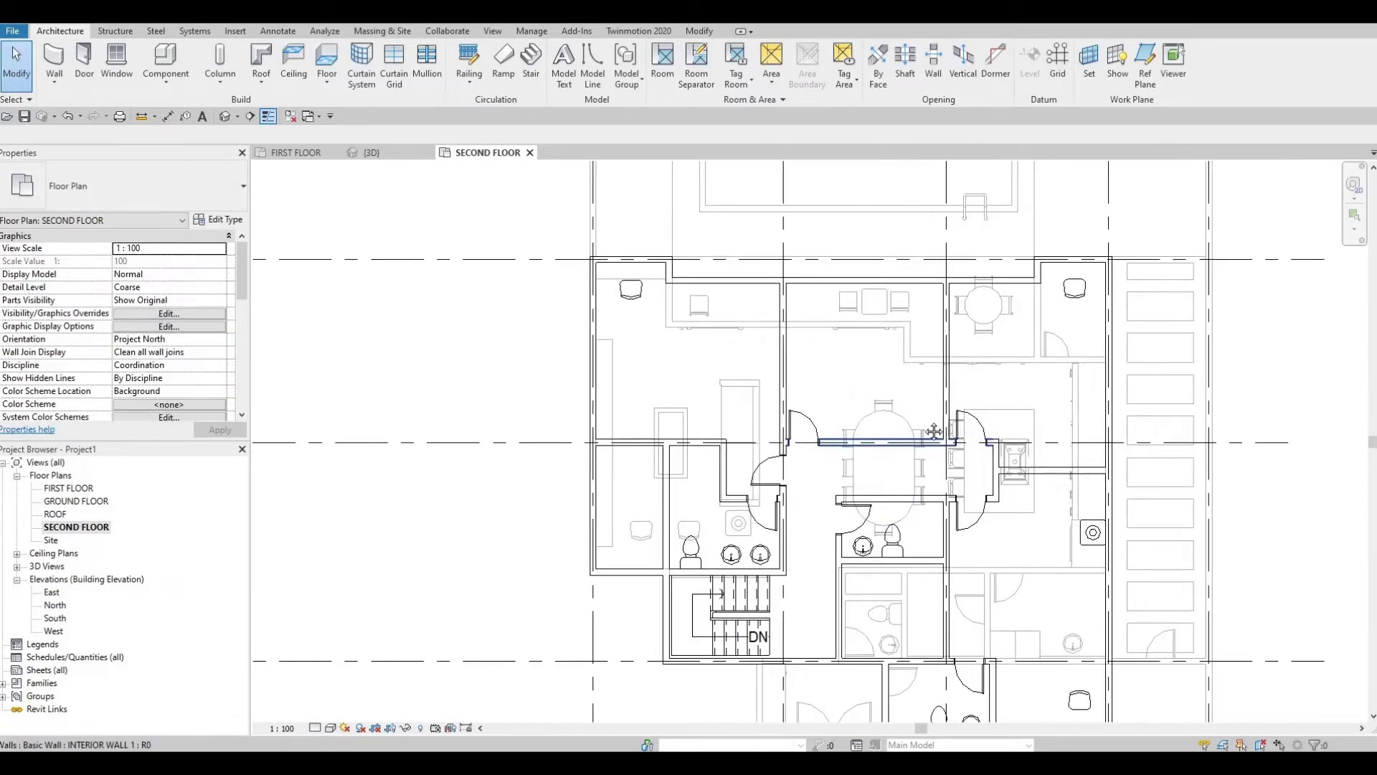
{"action": "middle_click_drag", "start_coordinate": [933, 431], "coordinate": [933, 460]}
{"action": "scroll", "coordinate": [936, 430], "scroll_direction": "up", "scroll_amount": 4}
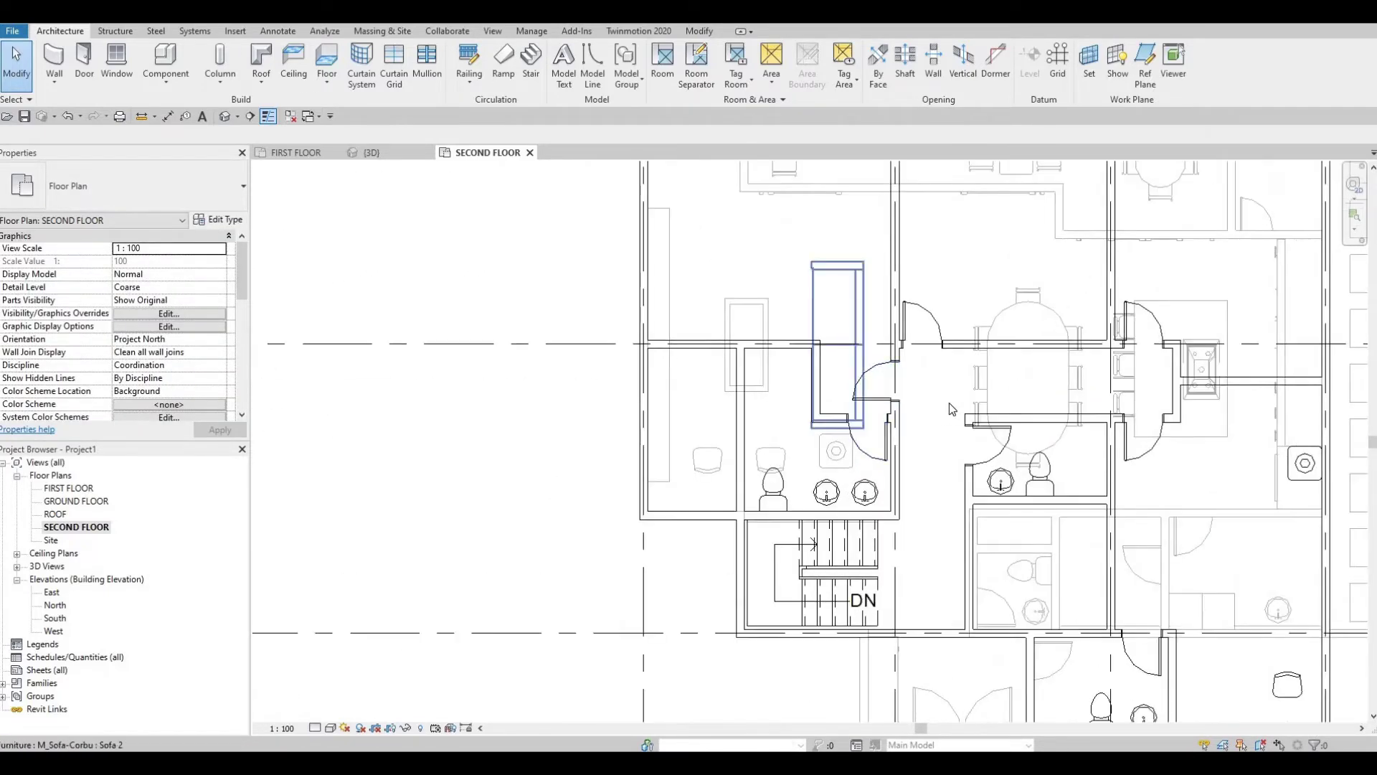
{"action": "scroll", "coordinate": [949, 402], "scroll_direction": "down", "scroll_amount": 2}
{"action": "middle_click_drag", "start_coordinate": [949, 403], "coordinate": [861, 465]}
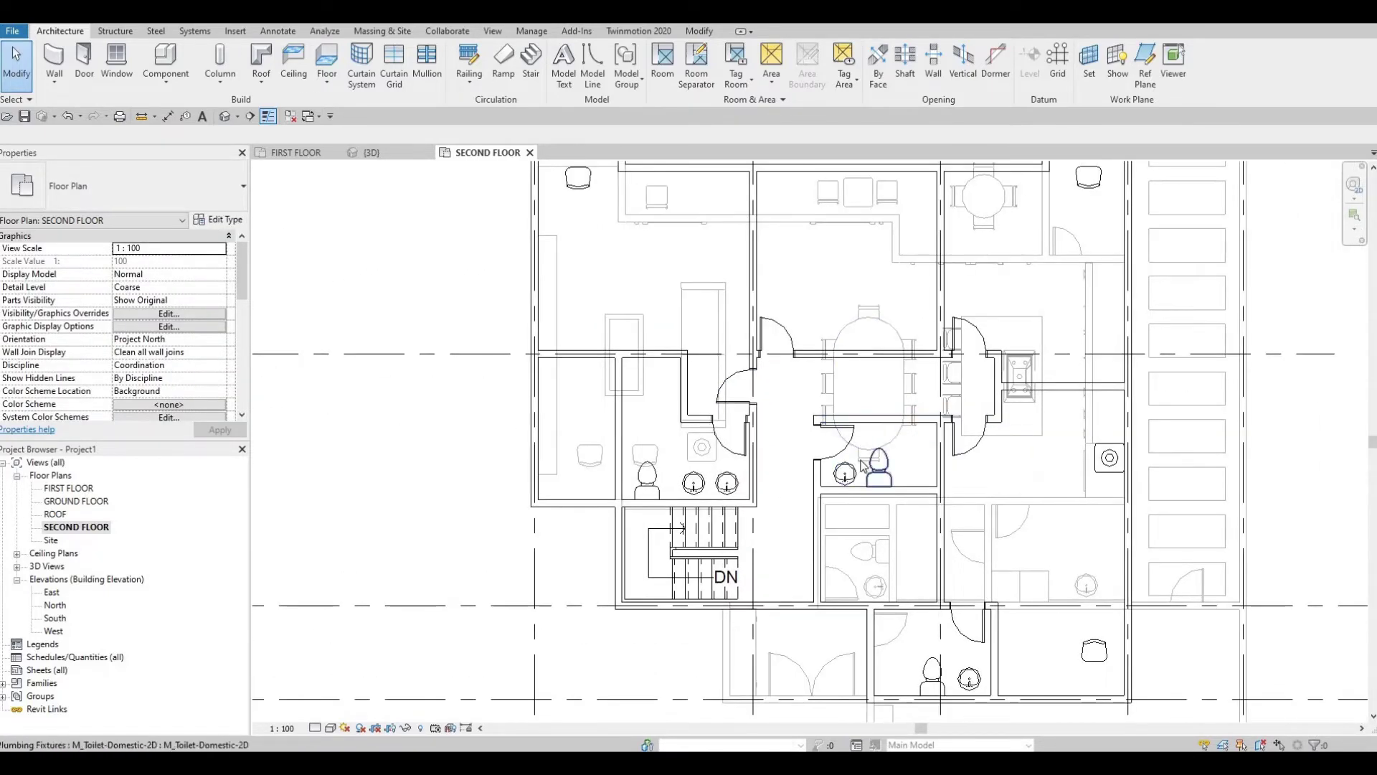
{"action": "middle_click_drag", "start_coordinate": [905, 389], "coordinate": [848, 517]}
{"action": "middle_click_drag", "start_coordinate": [992, 279], "coordinate": [995, 232]}
{"action": "middle_click_drag", "start_coordinate": [679, 309], "coordinate": [838, 170]}
{"action": "scroll", "coordinate": [839, 170], "scroll_direction": "down", "scroll_amount": 1}
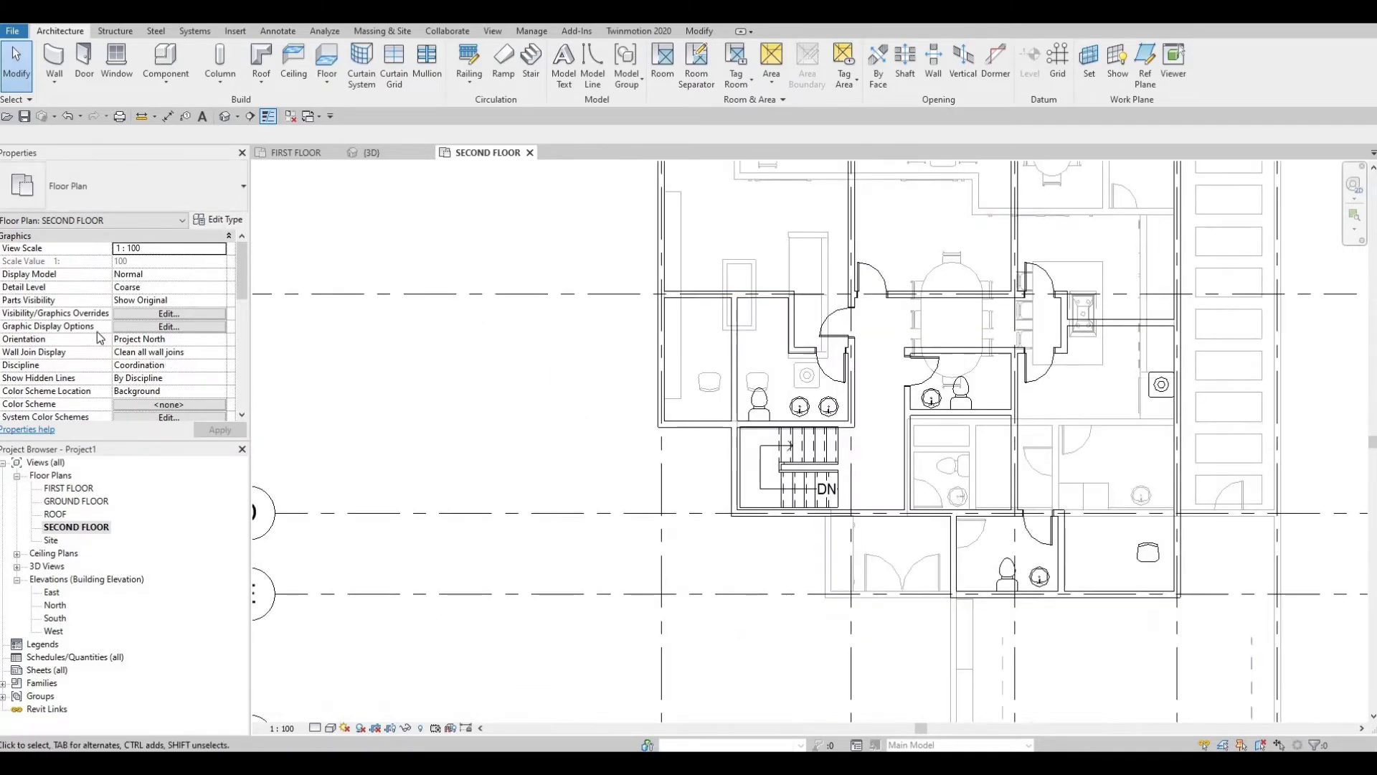
Step: Set the second floor view's underlay base level to None
{"action": "scroll", "coordinate": [136, 334], "scroll_direction": "down", "scroll_amount": 4}
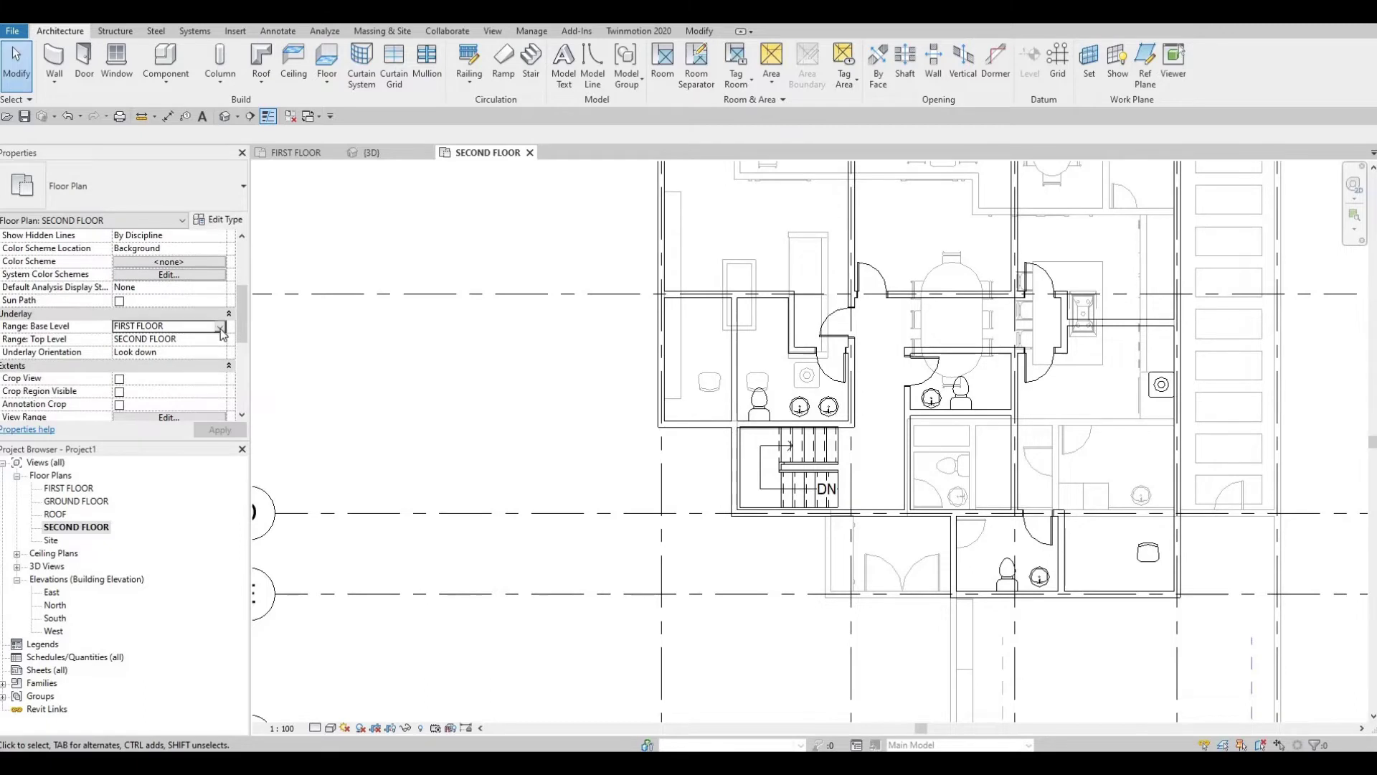
{"action": "left_click", "coordinate": [220, 326]}
{"action": "left_click", "coordinate": [143, 339]}
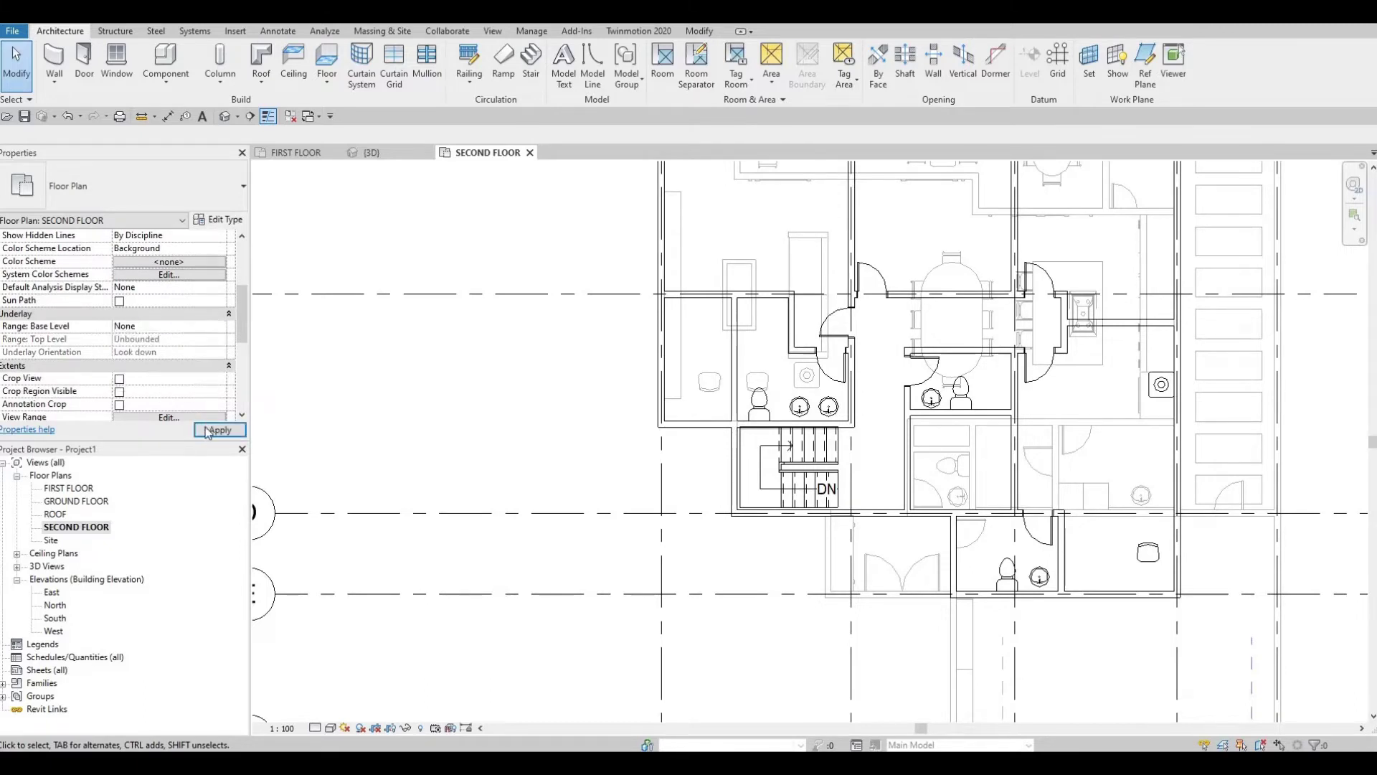
Step: Extend the corridor's upper wall past its right-hand corner to the exterior wall on the plan's right side
{"action": "middle_click_drag", "start_coordinate": [676, 479], "coordinate": [593, 475]}
{"action": "scroll", "coordinate": [593, 474], "scroll_direction": "down", "scroll_amount": 1}
{"action": "middle_click_drag", "start_coordinate": [664, 412], "coordinate": [587, 399]}
{"action": "scroll", "coordinate": [585, 394], "scroll_direction": "up", "scroll_amount": 1}
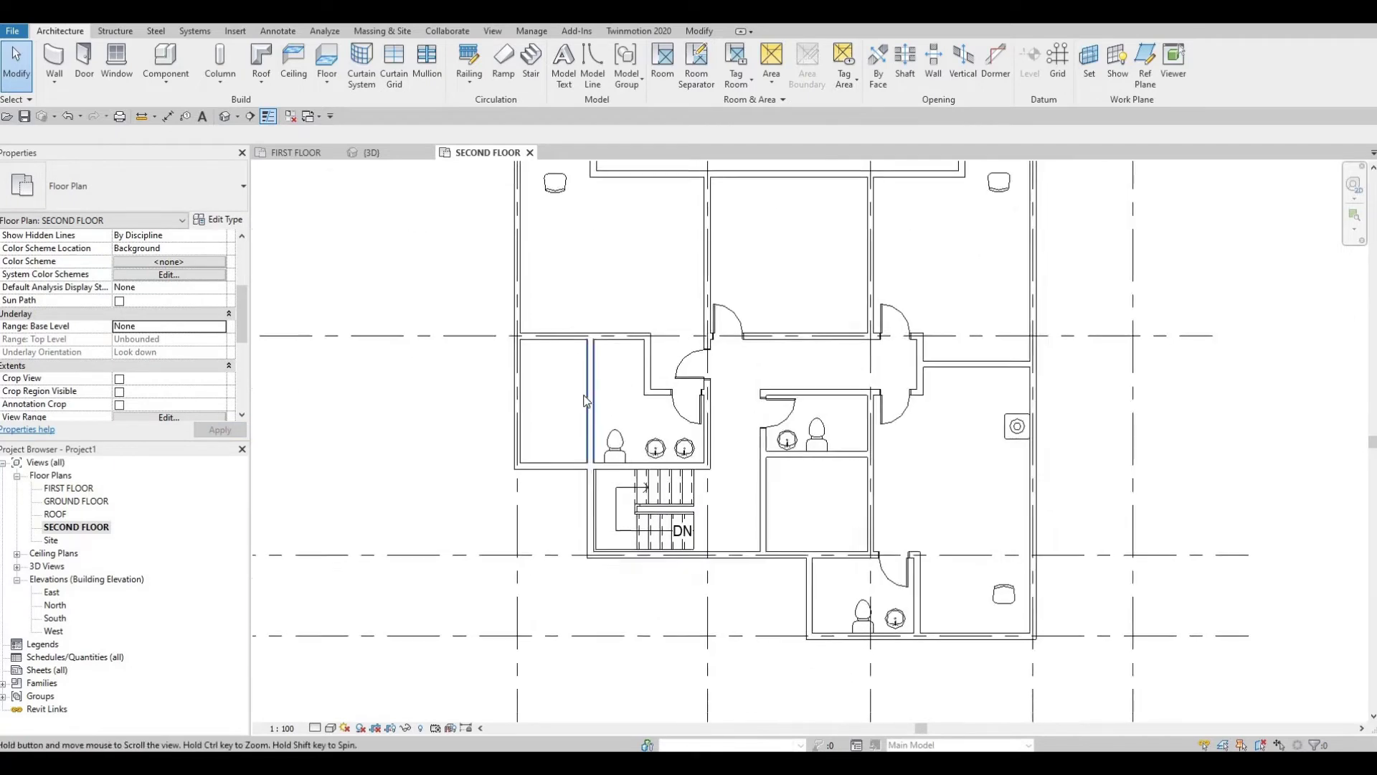
{"action": "scroll", "coordinate": [587, 397], "scroll_direction": "down", "scroll_amount": 1}
{"action": "middle_click_drag", "start_coordinate": [544, 333], "coordinate": [546, 400]}
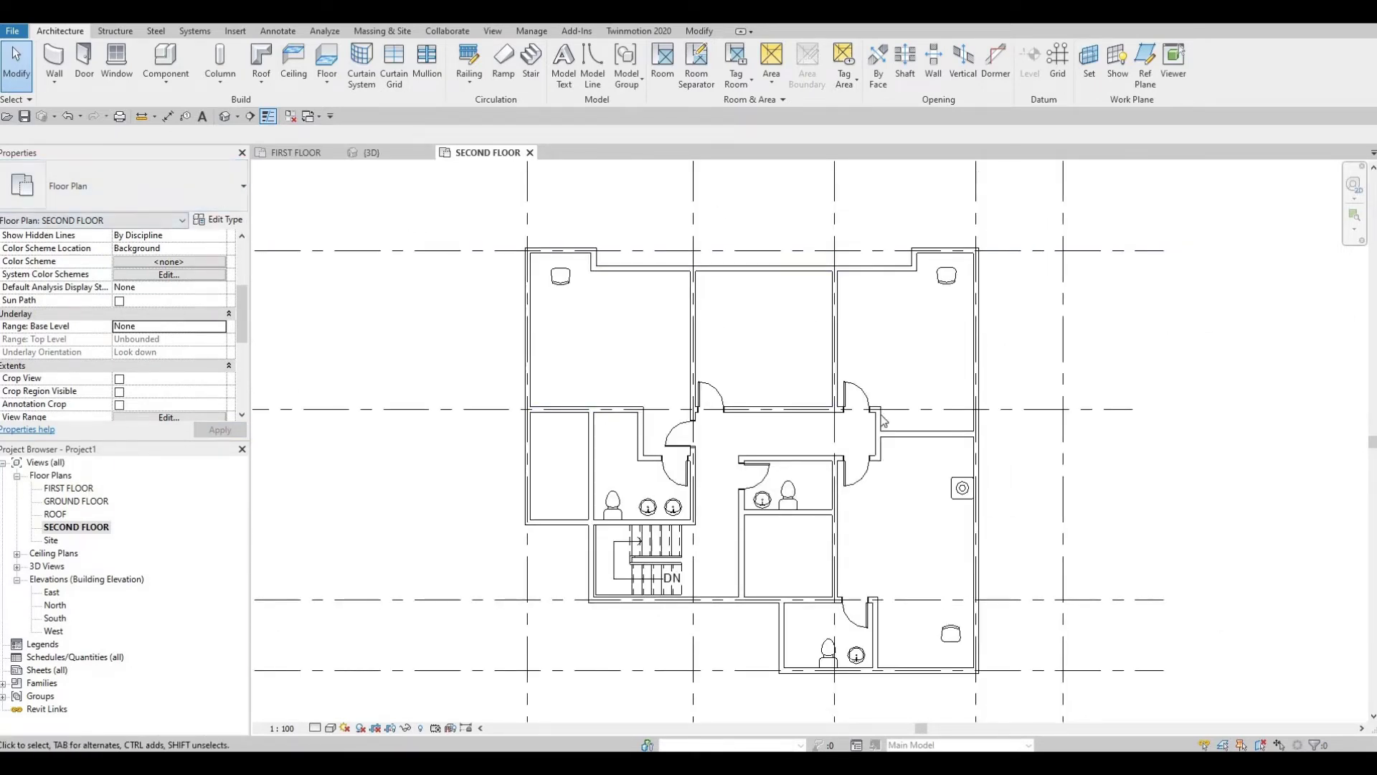
{"action": "scroll", "coordinate": [880, 413], "scroll_direction": "up", "scroll_amount": 2}
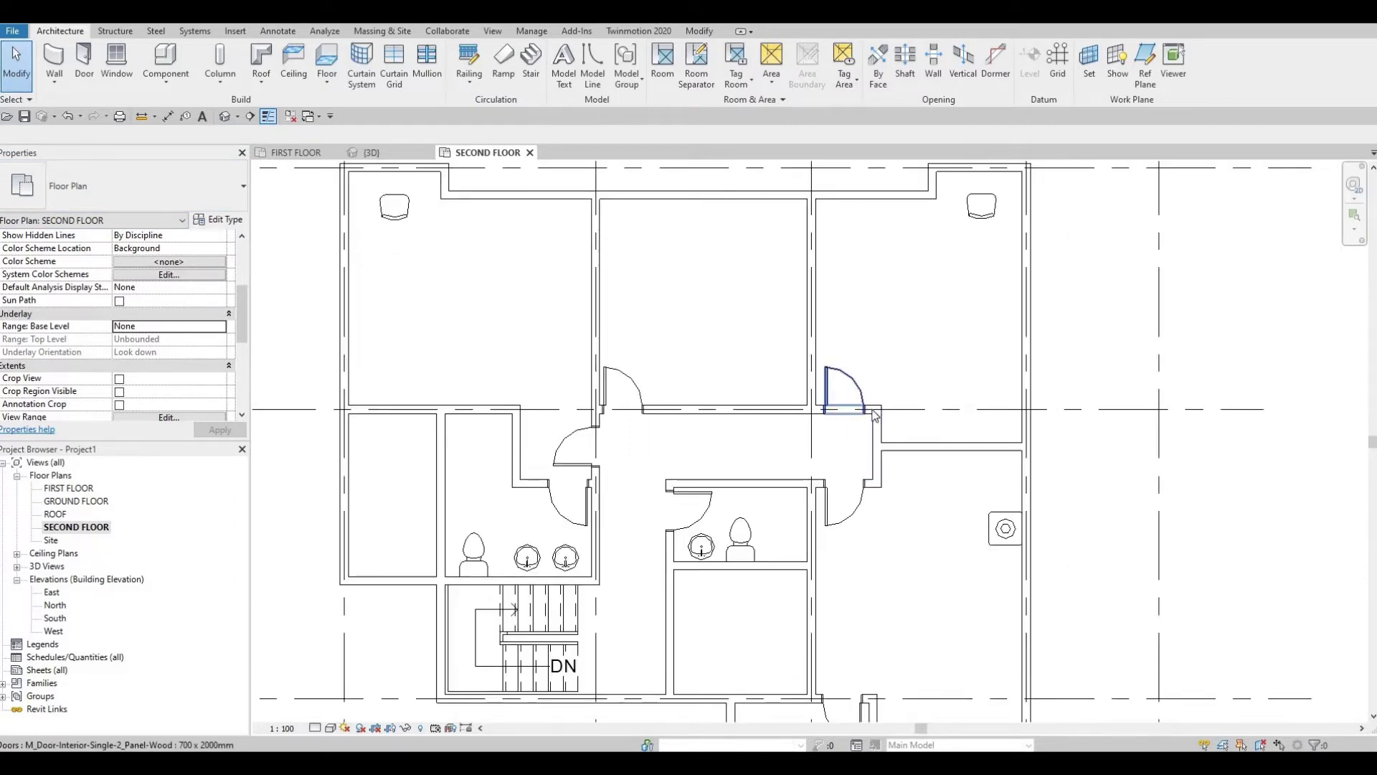
{"action": "scroll", "coordinate": [881, 414], "scroll_direction": "up", "scroll_amount": 2}
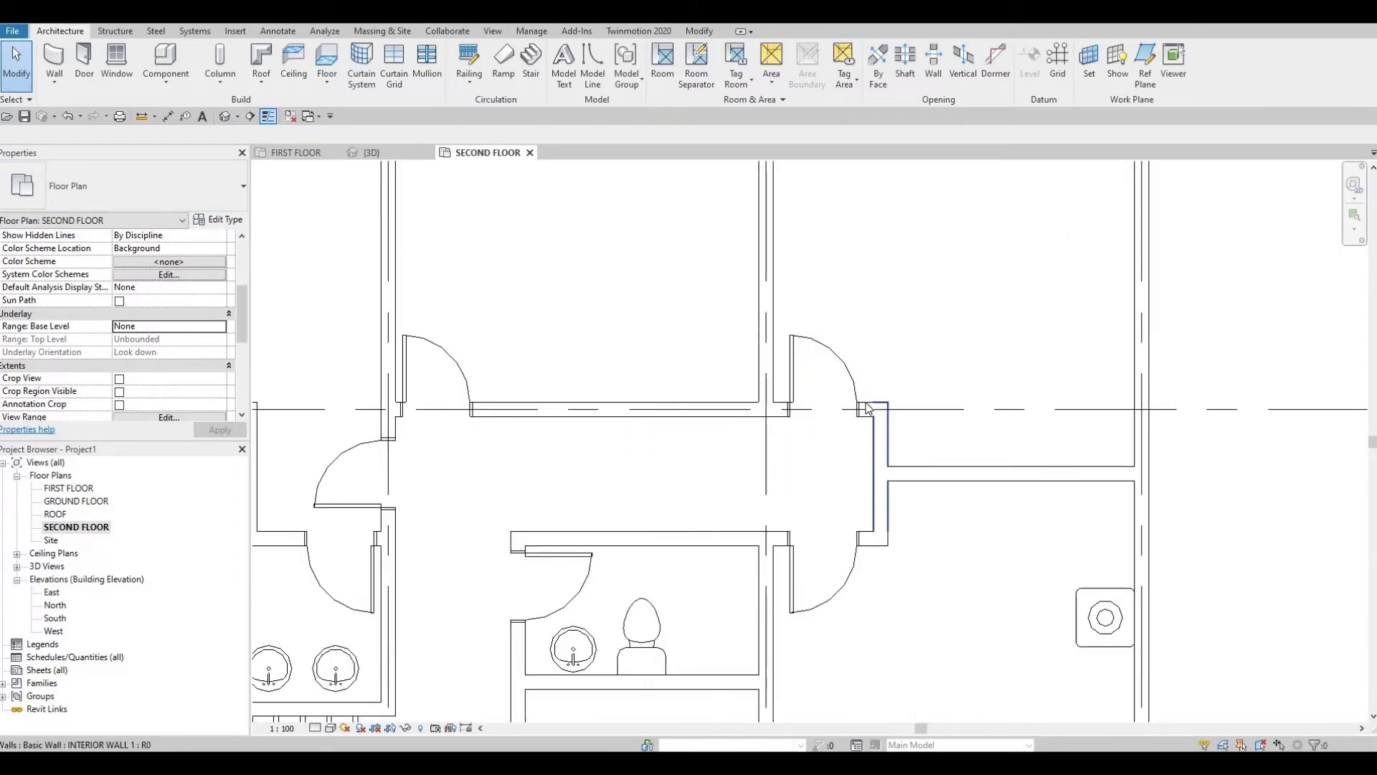
{"action": "left_click", "coordinate": [868, 404]}
{"action": "key", "text": "Escape"}
{"action": "scroll", "coordinate": [881, 412], "scroll_direction": "up", "scroll_amount": 2}
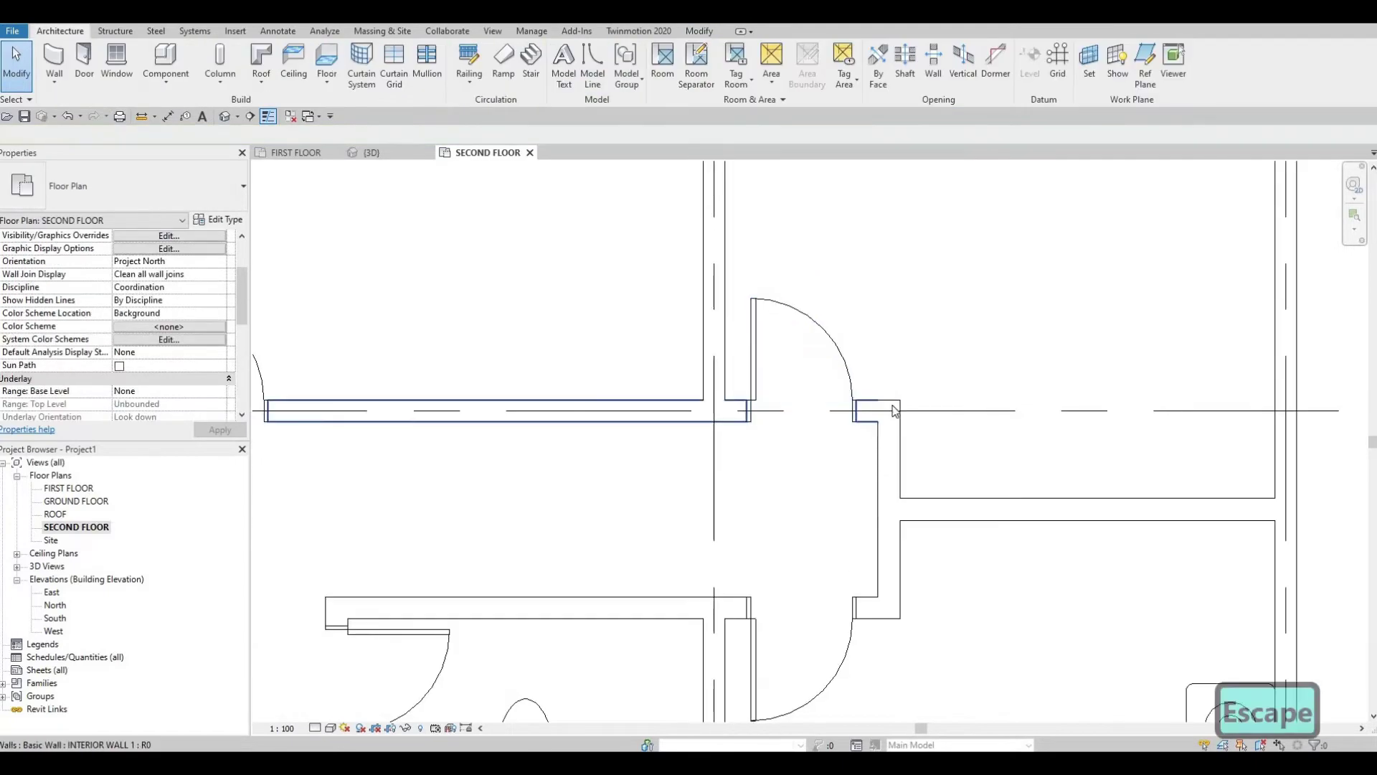
{"action": "left_click_drag", "start_coordinate": [893, 415], "coordinate": [1284, 411]}
{"action": "key", "text": "Escape"}
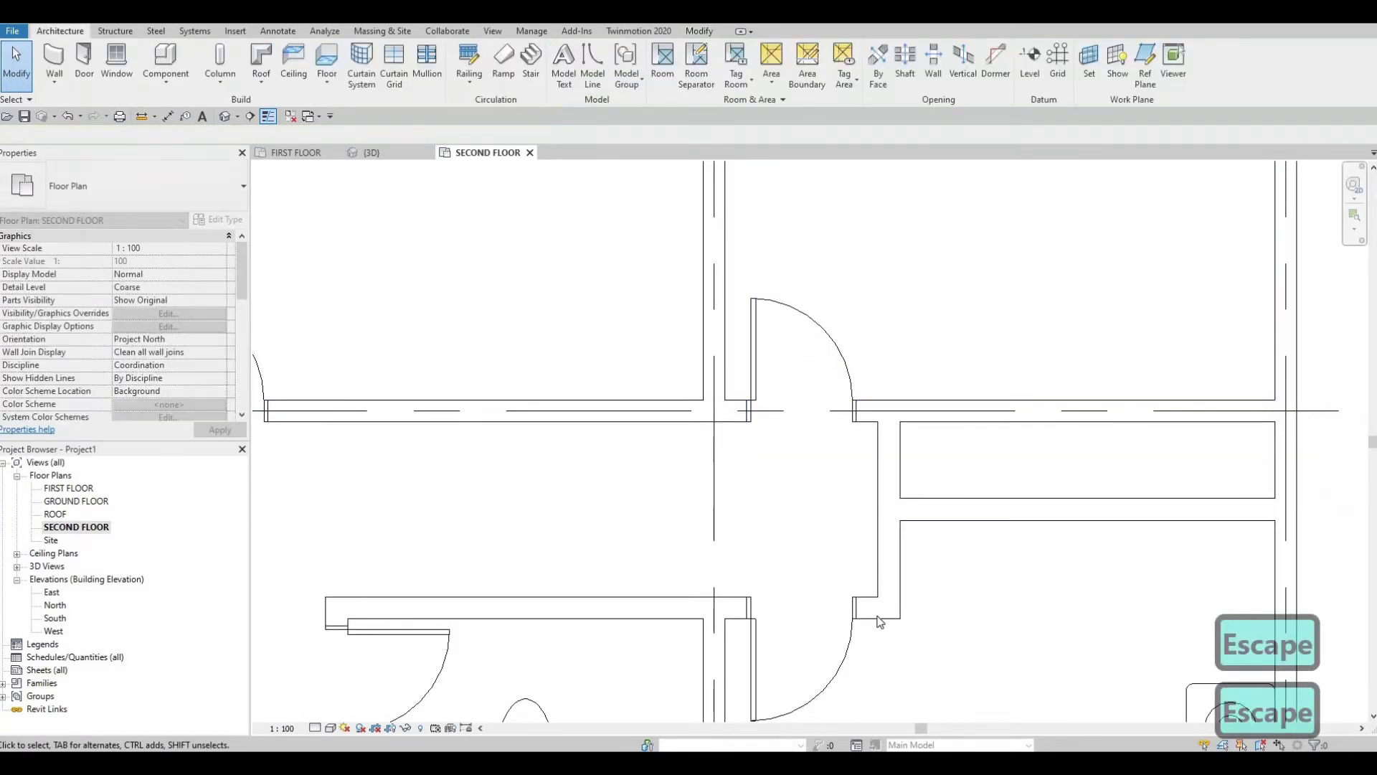
Step: Extend the corridor's lower wall past its right-hand corner to the same exterior wall
{"action": "left_click", "coordinate": [892, 614]}
{"action": "left_click_drag", "start_coordinate": [893, 610], "coordinate": [1270, 607]}
{"action": "scroll", "coordinate": [962, 459], "scroll_direction": "down", "scroll_amount": 2}
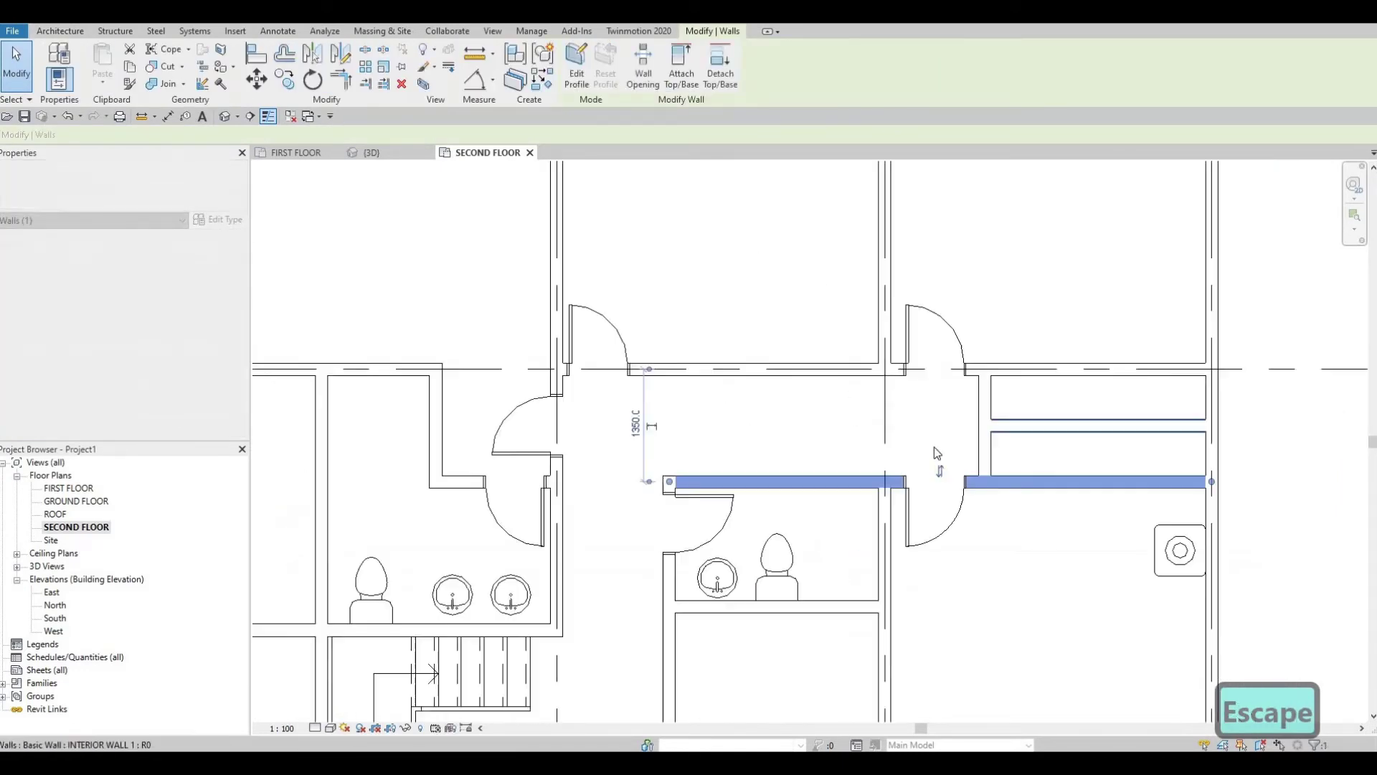
{"action": "key", "text": "Escape"}
Step: Draw an INTERIOR WALL 1 closet enclosure beside the upper-middle room's door, about 600 mm deep, running to the room's right wall
{"action": "scroll", "coordinate": [1234, 409], "scroll_direction": "down", "scroll_amount": 2}
{"action": "left_click", "coordinate": [1184, 407]}
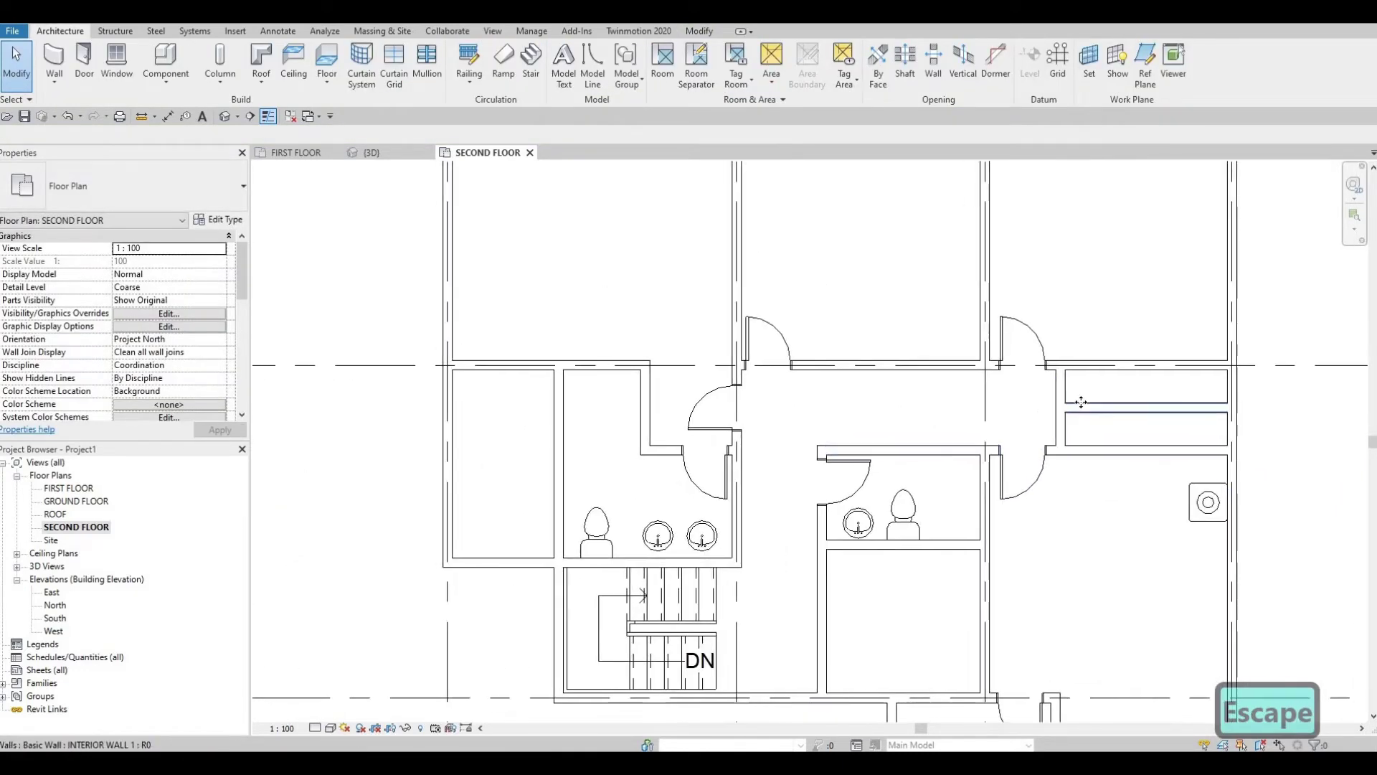
{"action": "key", "text": "c"}
{"action": "key", "text": "s"}
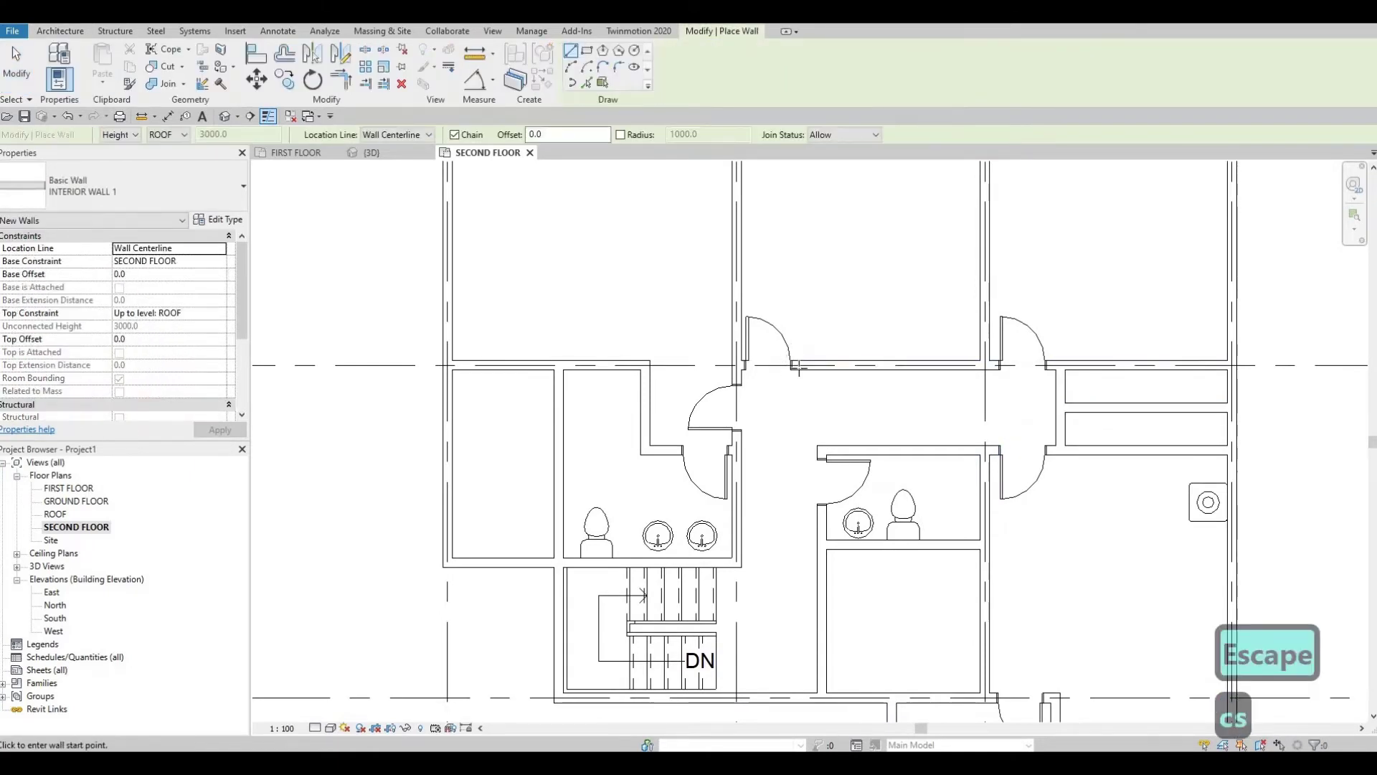
{"action": "scroll", "coordinate": [798, 369], "scroll_direction": "up", "scroll_amount": 2}
{"action": "left_click", "coordinate": [798, 369]}
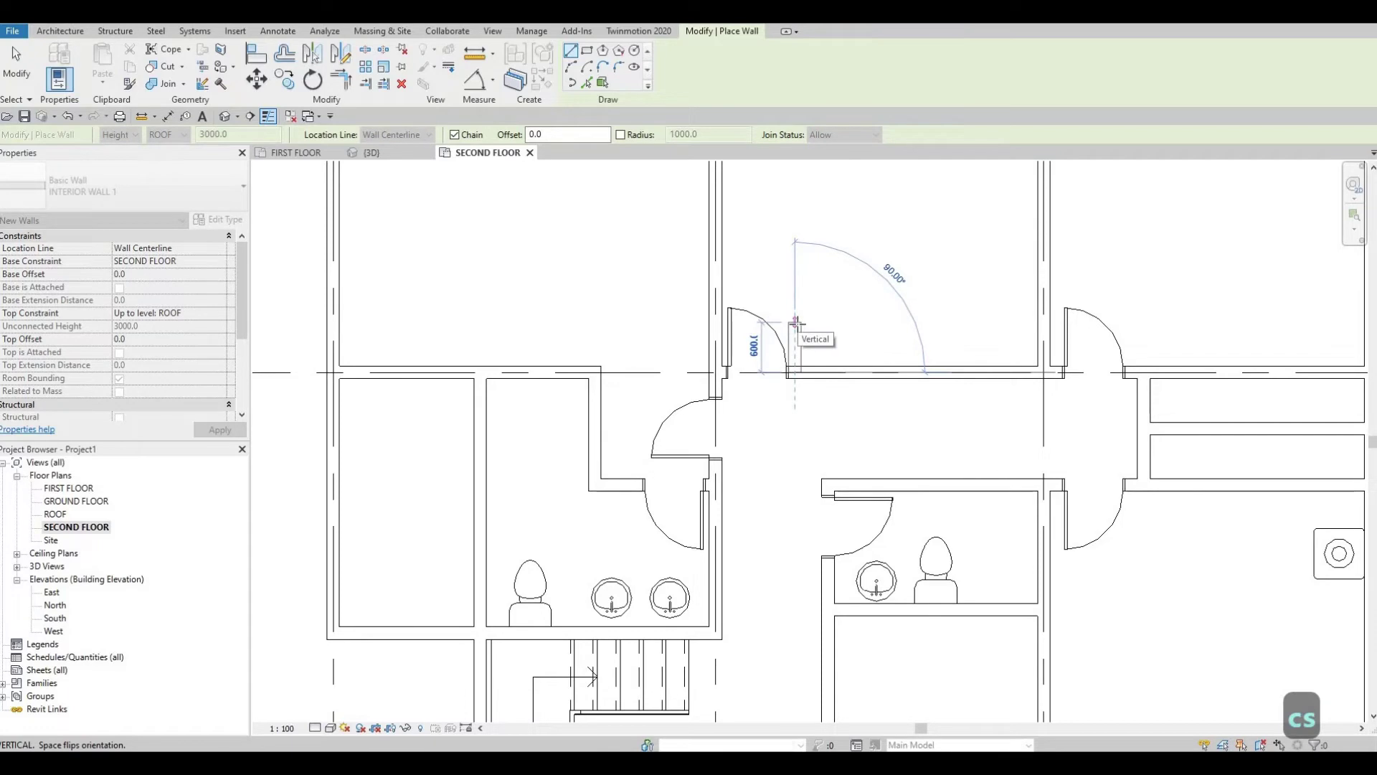
{"action": "left_click", "coordinate": [796, 322]}
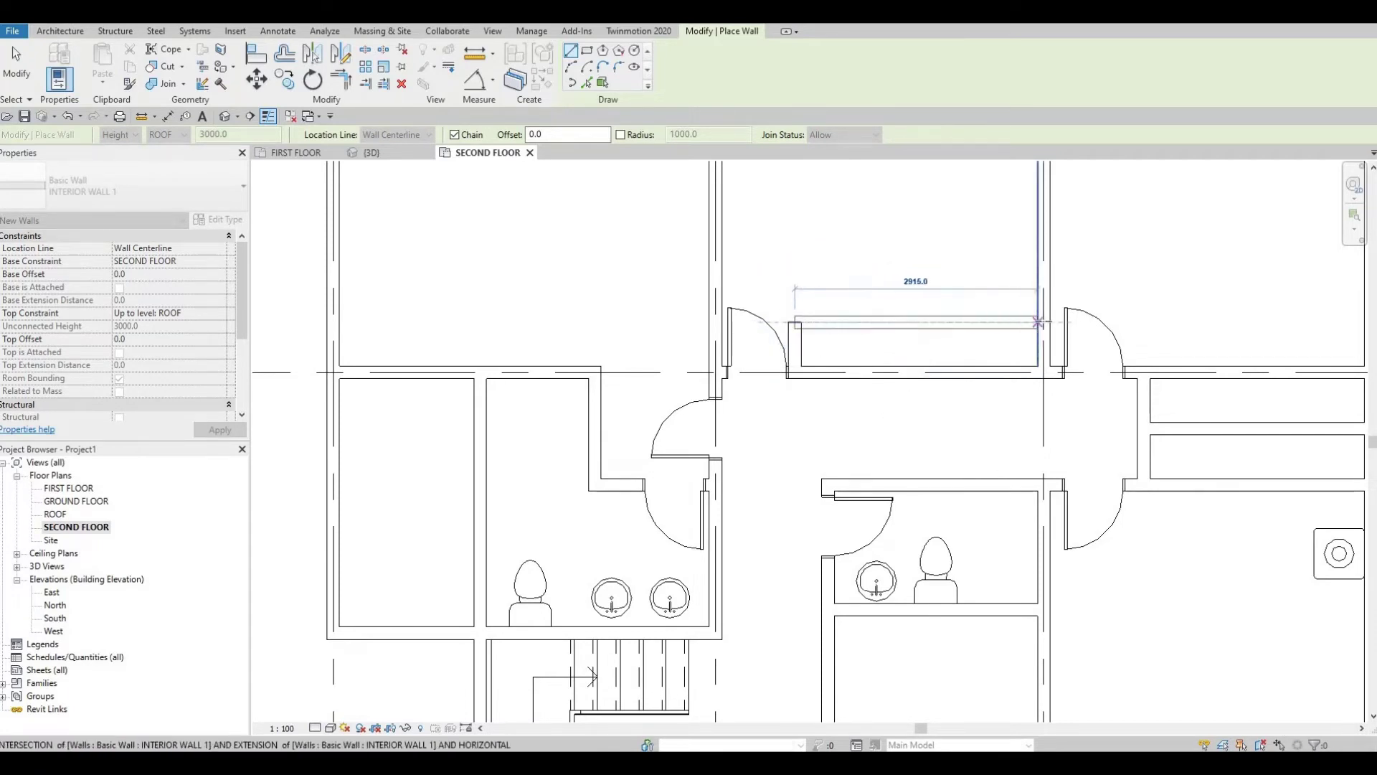
{"action": "left_click", "coordinate": [1030, 369]}
{"action": "key", "text": "Escape"}
Step: Examine the remaining rooms around the stairs and lower part of the second floor plan, and leave the Wall tool
{"action": "scroll", "coordinate": [902, 344], "scroll_direction": "down", "scroll_amount": 2}
{"action": "middle_click_drag", "start_coordinate": [932, 645], "coordinate": [963, 417]}
{"action": "scroll", "coordinate": [921, 479], "scroll_direction": "down", "scroll_amount": 1}
{"action": "middle_click_drag", "start_coordinate": [775, 385], "coordinate": [1067, 496]}
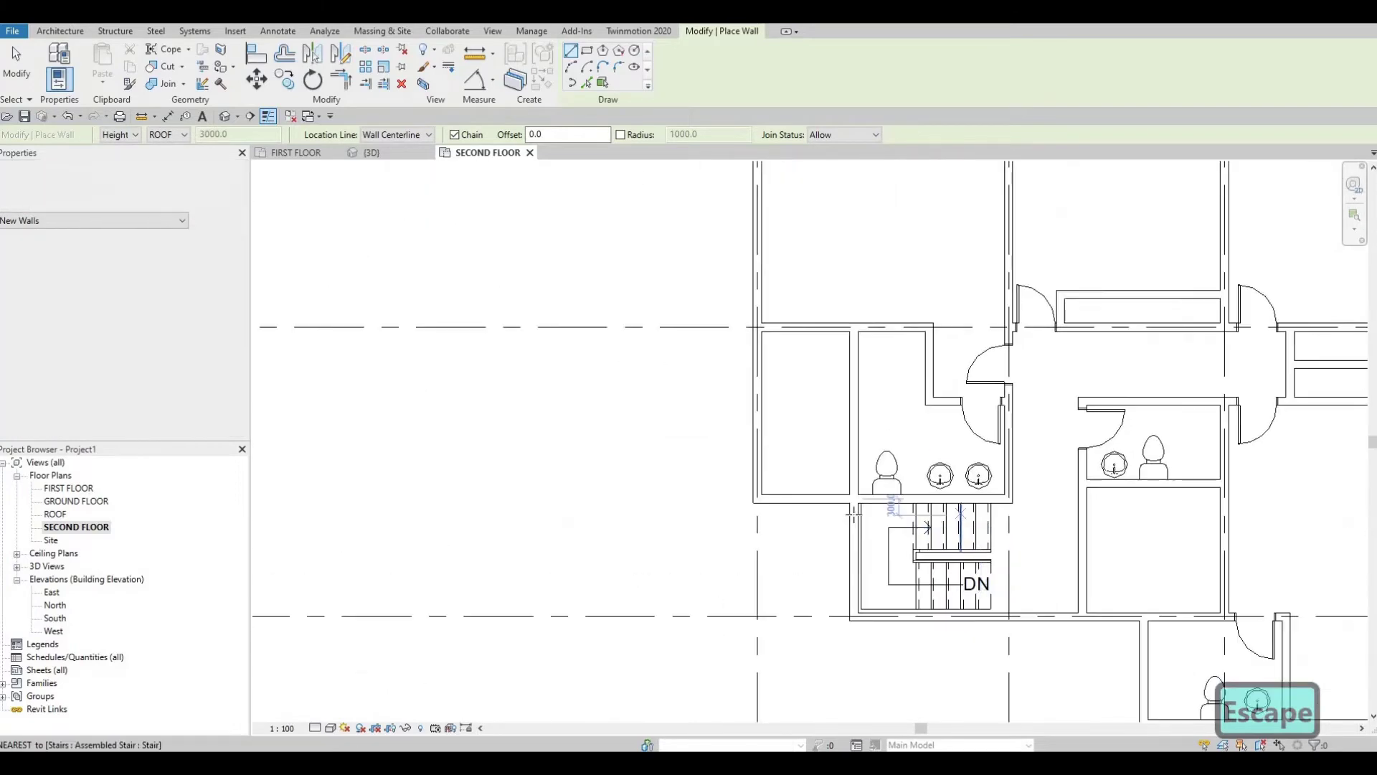
{"action": "middle_click_drag", "start_coordinate": [874, 360], "coordinate": [870, 455]}
{"action": "scroll", "coordinate": [870, 455], "scroll_direction": "down", "scroll_amount": 1}
{"action": "middle_click_drag", "start_coordinate": [782, 430], "coordinate": [794, 292]}
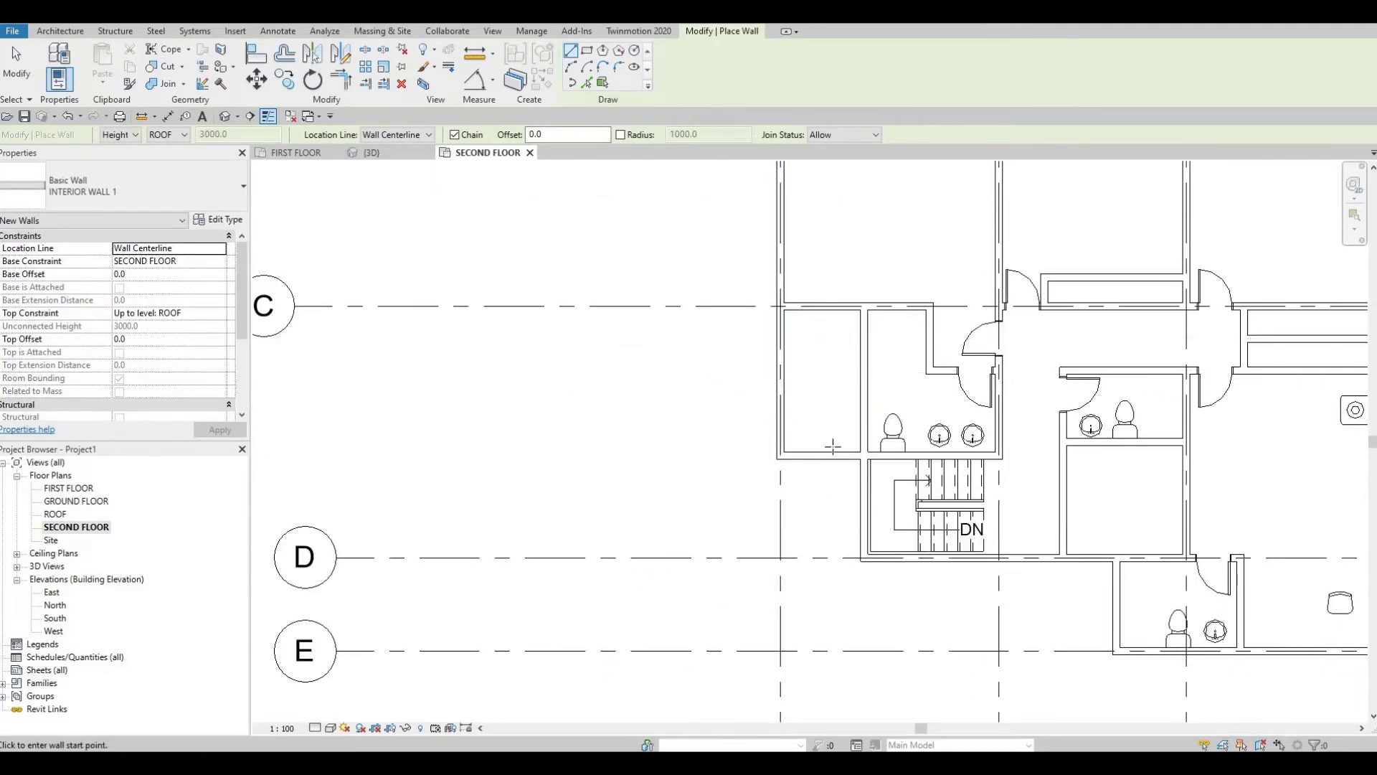
{"action": "scroll", "coordinate": [789, 373], "scroll_direction": "down", "scroll_amount": 1}
{"action": "scroll", "coordinate": [866, 408], "scroll_direction": "up", "scroll_amount": 1}
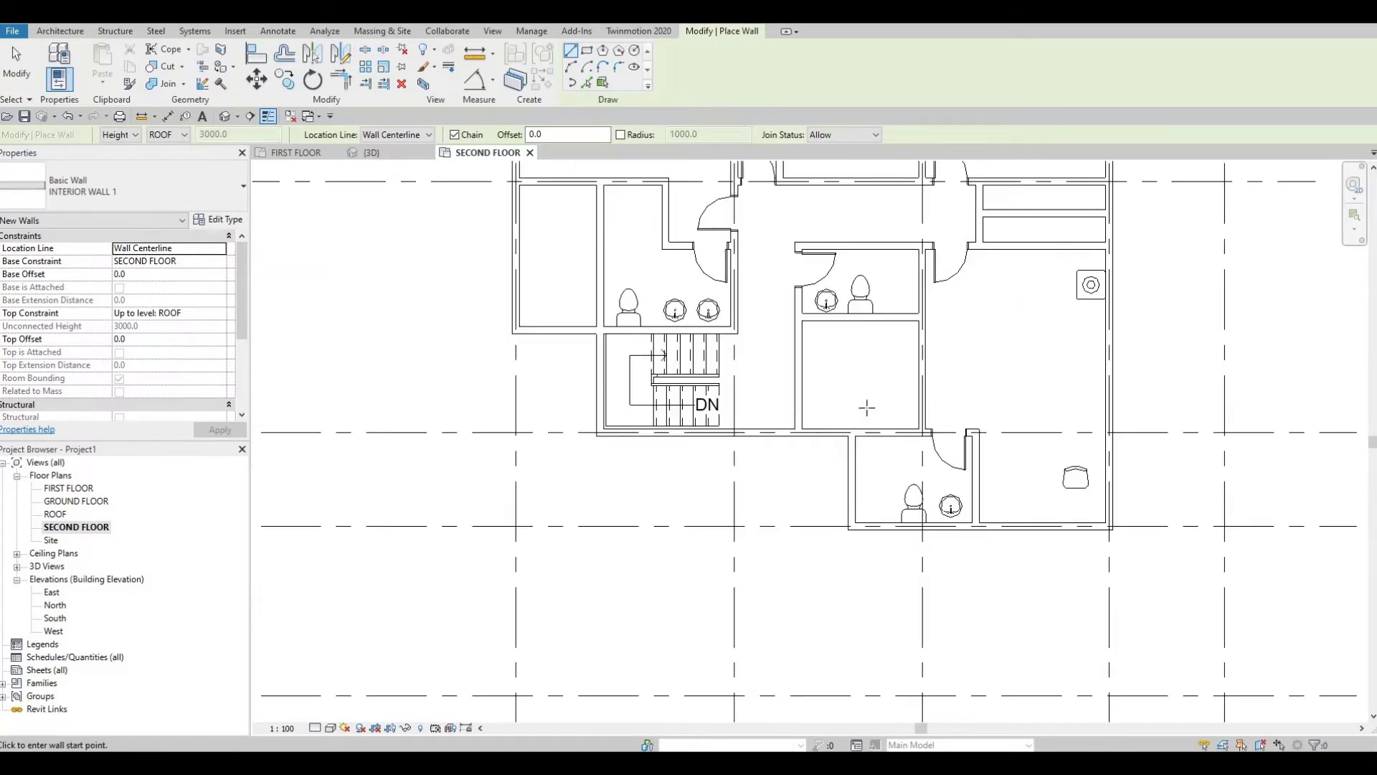
{"action": "scroll", "coordinate": [897, 483], "scroll_direction": "down", "scroll_amount": 1}
{"action": "key", "text": "Escape"}
{"action": "key", "text": "Escape"}
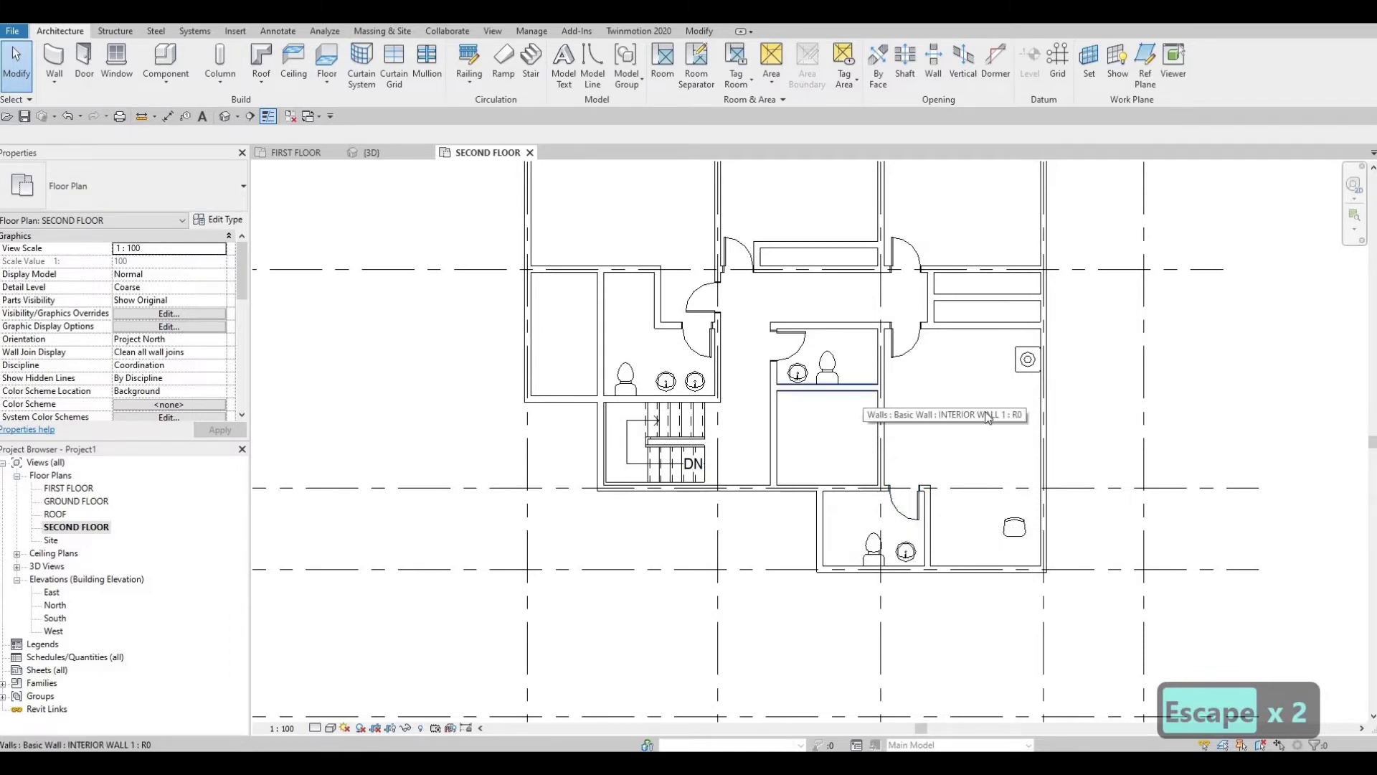
{"action": "middle_click_drag", "start_coordinate": [455, 348], "coordinate": [457, 350]}
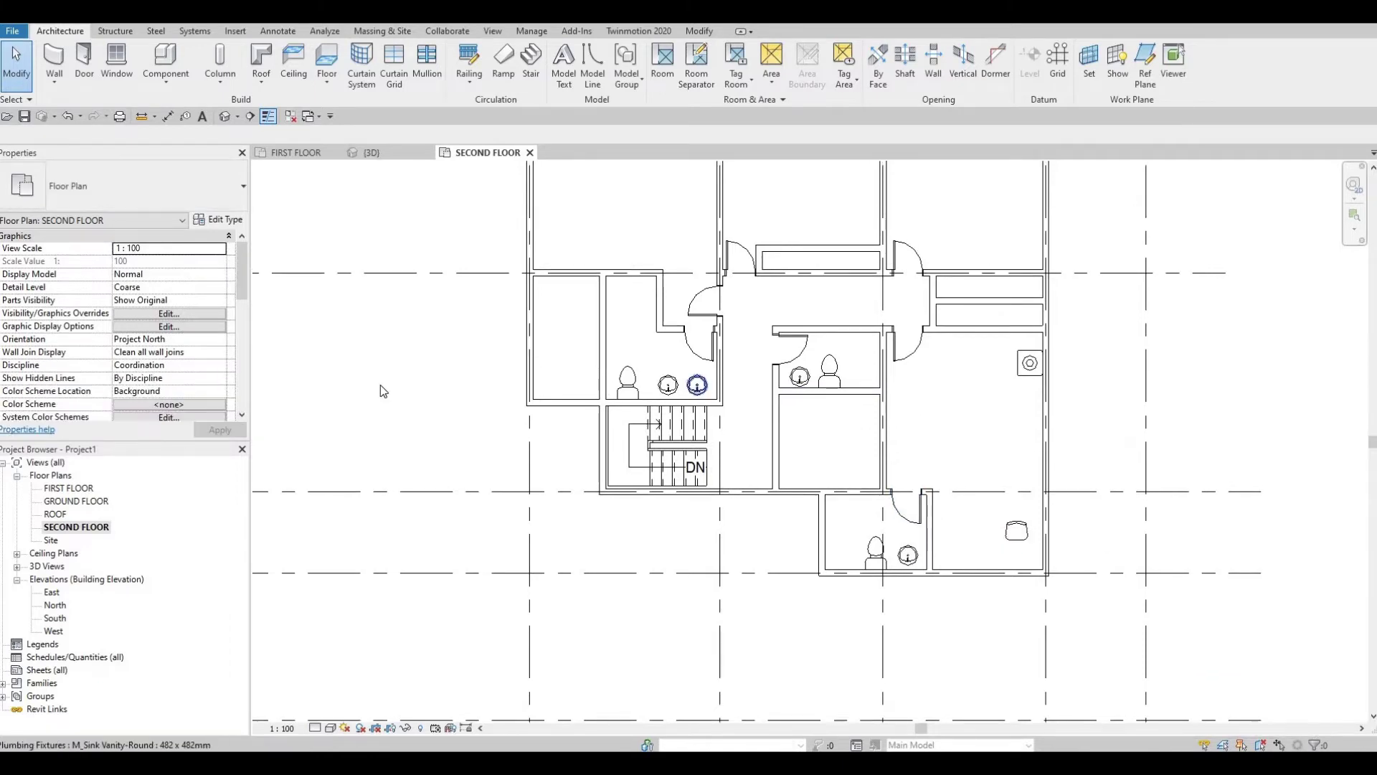
Step: Place a door matching the first floor's 1200 x 2000mm double-sliding closet door, centred on the second floor's upper-middle bedroom closet front
{"action": "key", "text": "ctrl+Tab"}
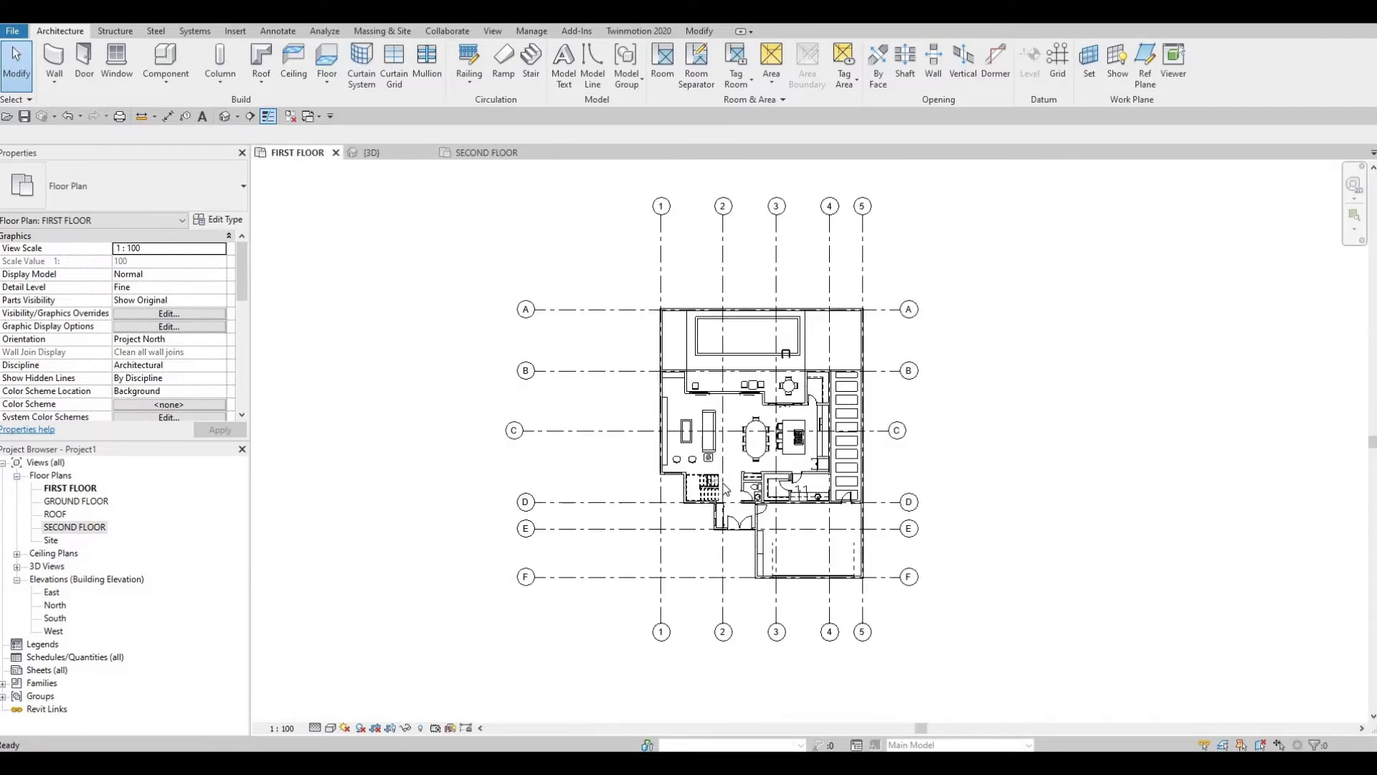
{"action": "scroll", "coordinate": [754, 464], "scroll_direction": "up", "scroll_amount": 3}
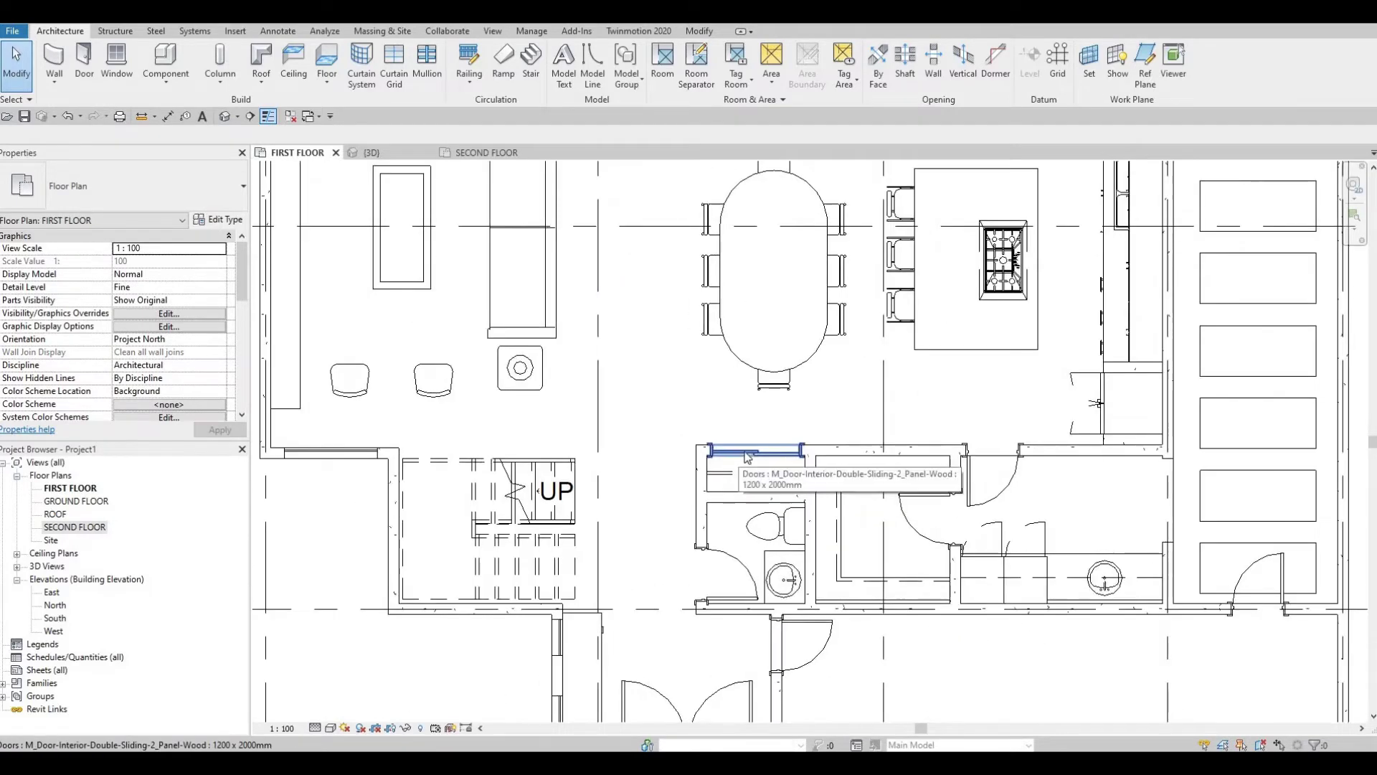
{"action": "scroll", "coordinate": [746, 458], "scroll_direction": "down", "scroll_amount": 2}
{"action": "left_click", "coordinate": [748, 456]}
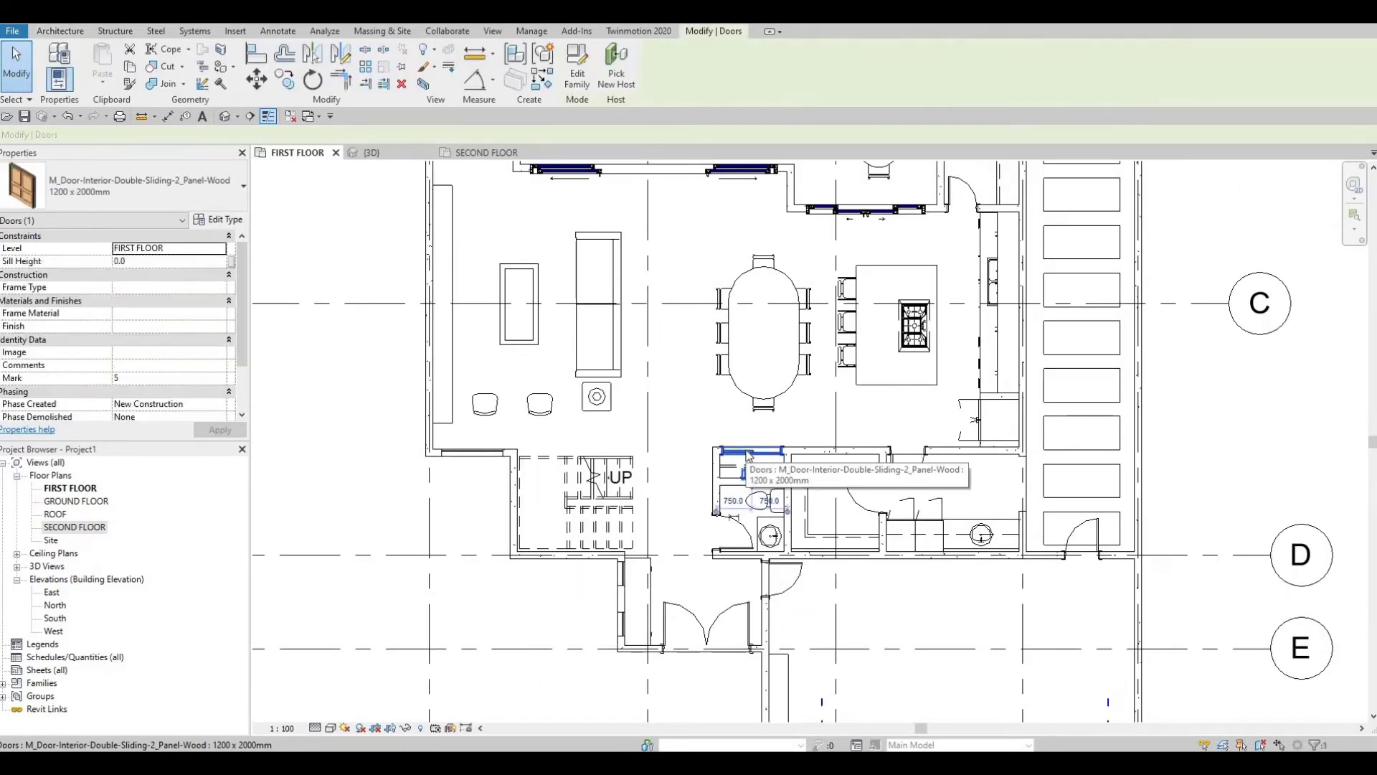
{"action": "key", "text": "c"}
{"action": "key", "text": "s"}
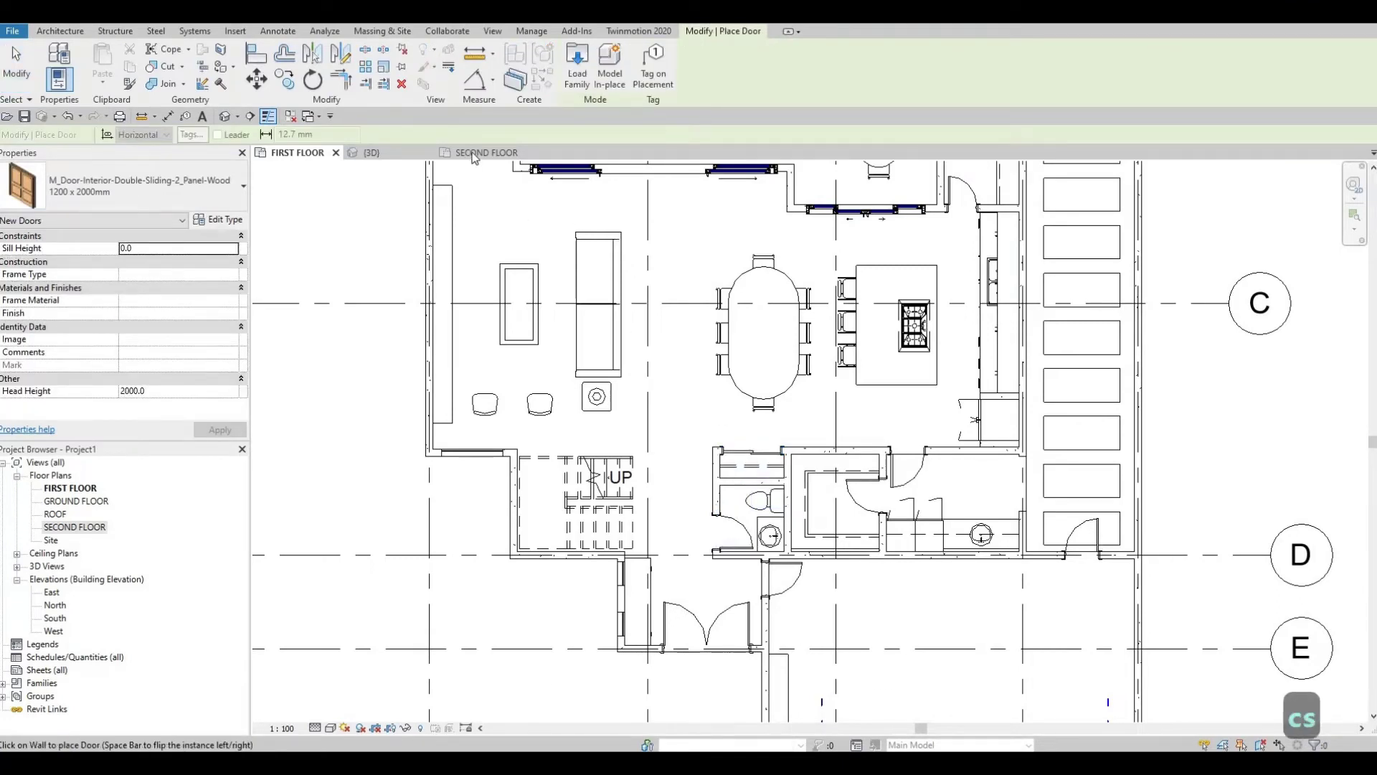
{"action": "left_click", "coordinate": [486, 152]}
{"action": "middle_click_drag", "start_coordinate": [751, 356], "coordinate": [767, 503]}
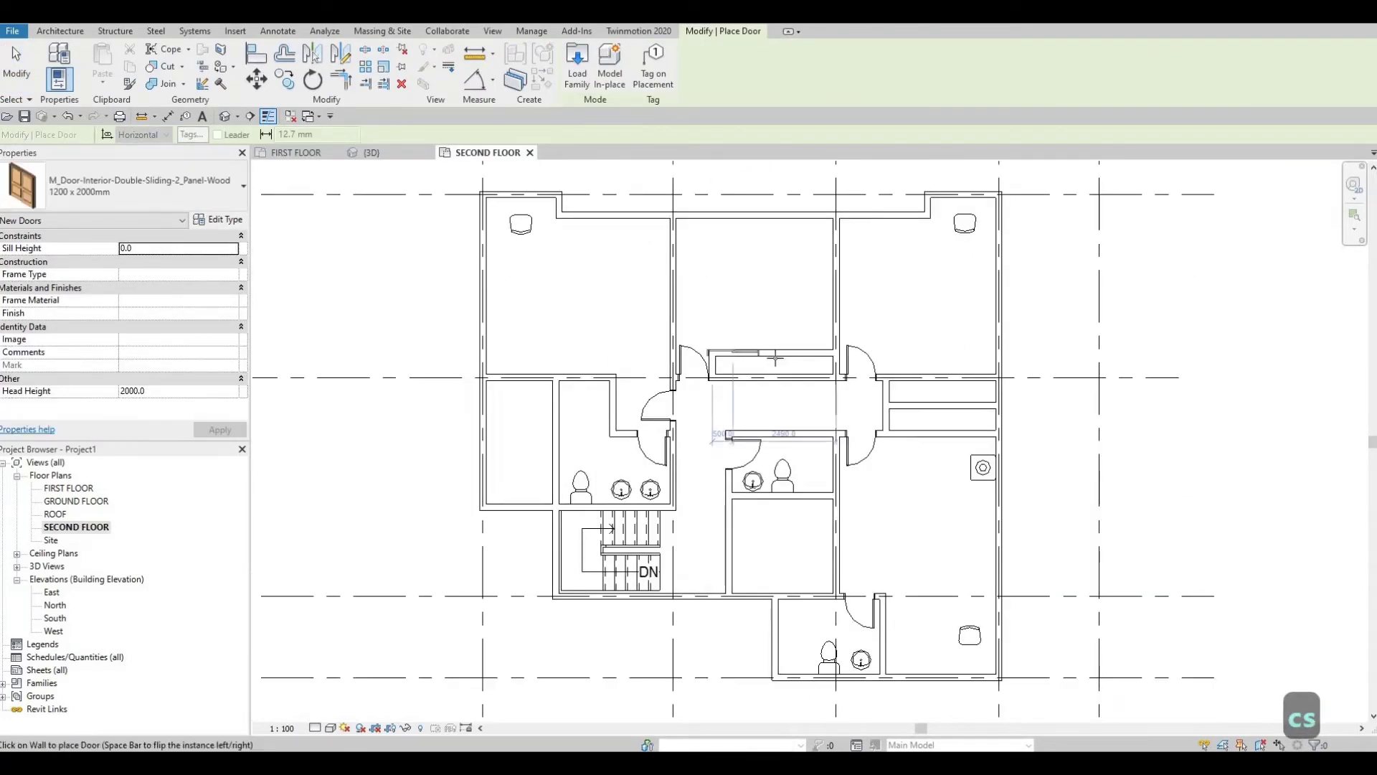
{"action": "scroll", "coordinate": [781, 359], "scroll_direction": "up", "scroll_amount": 1}
{"action": "scroll", "coordinate": [785, 342], "scroll_direction": "up", "scroll_amount": 3}
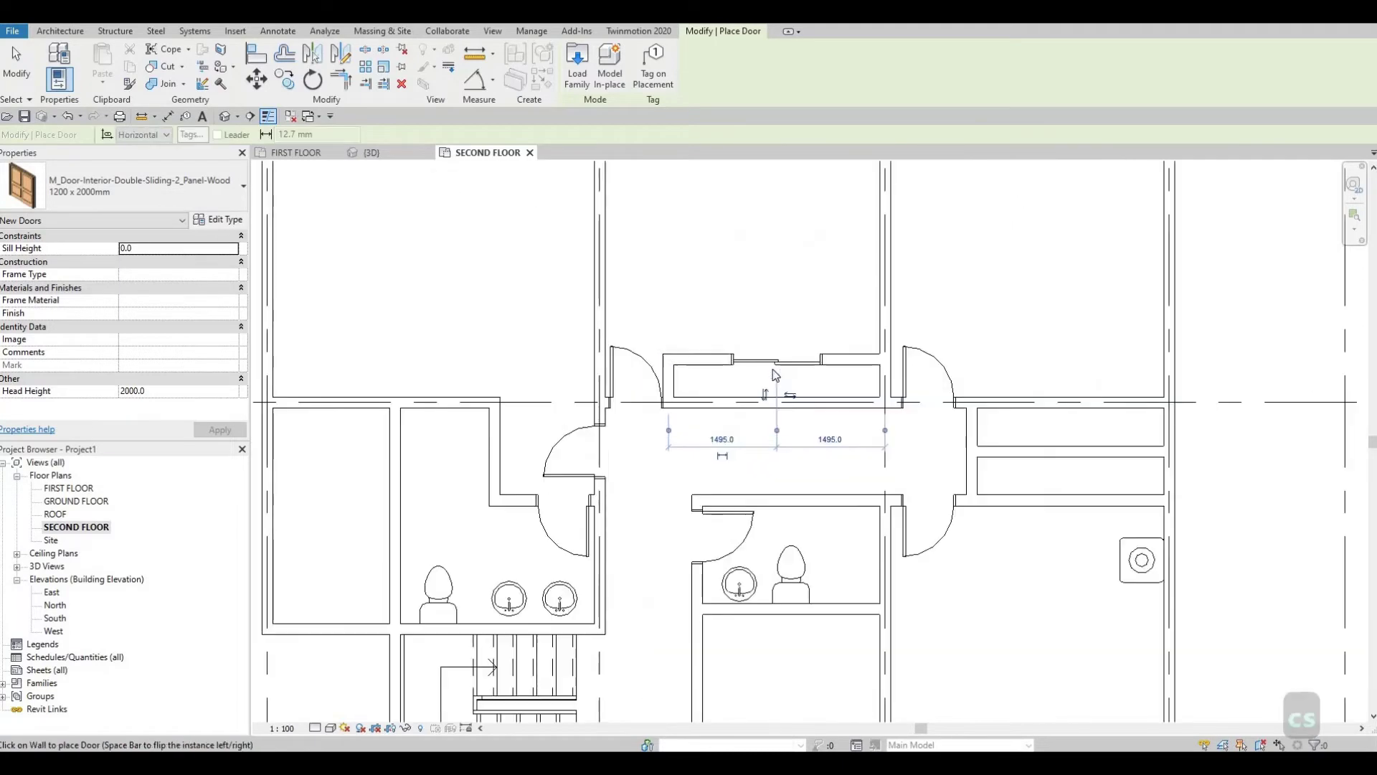
{"action": "left_click", "coordinate": [781, 356]}
{"action": "key", "text": "Escape"}
{"action": "key", "text": "Escape"}
Step: Change the new closet door's type to 1800 x 2000mm
{"action": "left_click", "coordinate": [143, 188]}
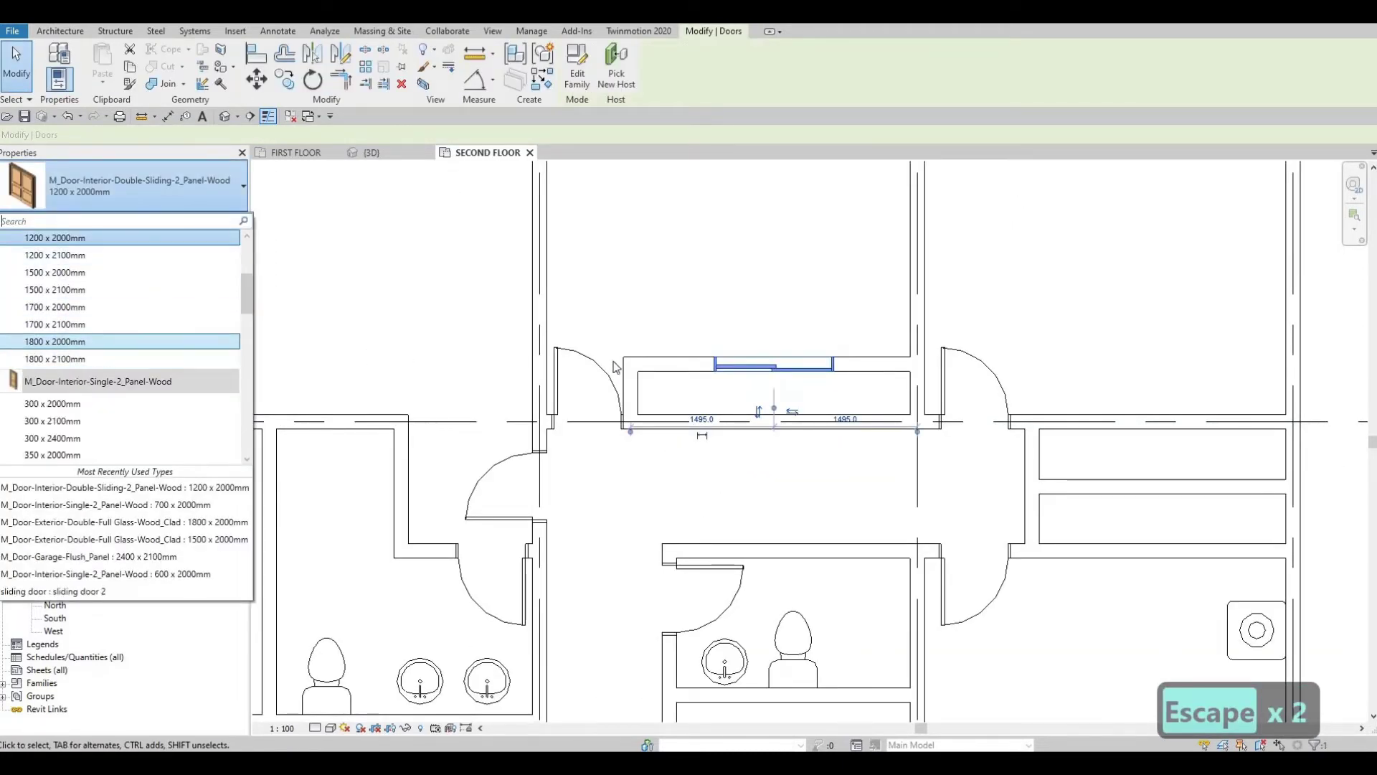
{"action": "left_click", "coordinate": [107, 341]}
{"action": "key", "text": "Escape"}
{"action": "key", "text": "Escape"}
Step: Place matching 1800 x 2000mm double-sliding doors in the front walls of the two back-to-back closets beside the right-hand bedrooms
{"action": "left_click", "coordinate": [796, 371]}
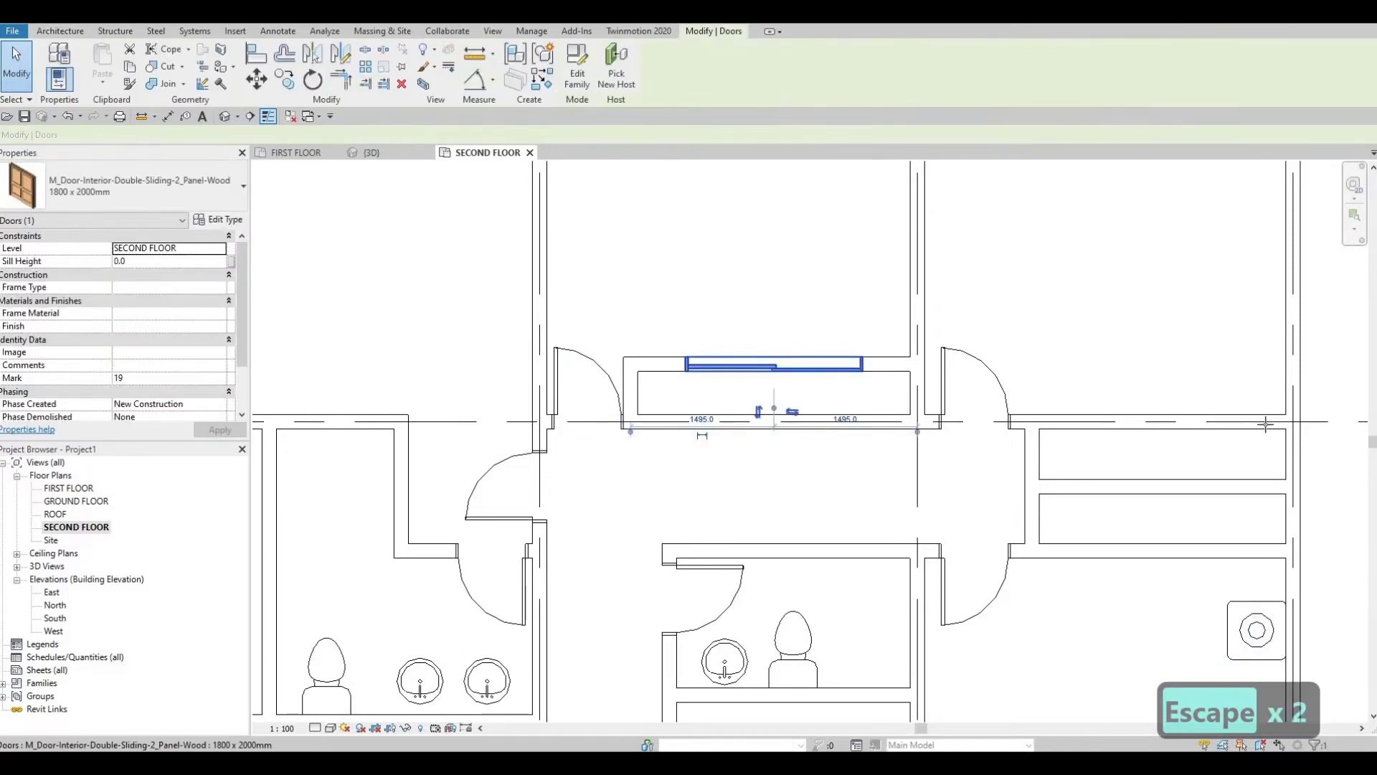
{"action": "key", "text": "c"}
{"action": "key", "text": "s"}
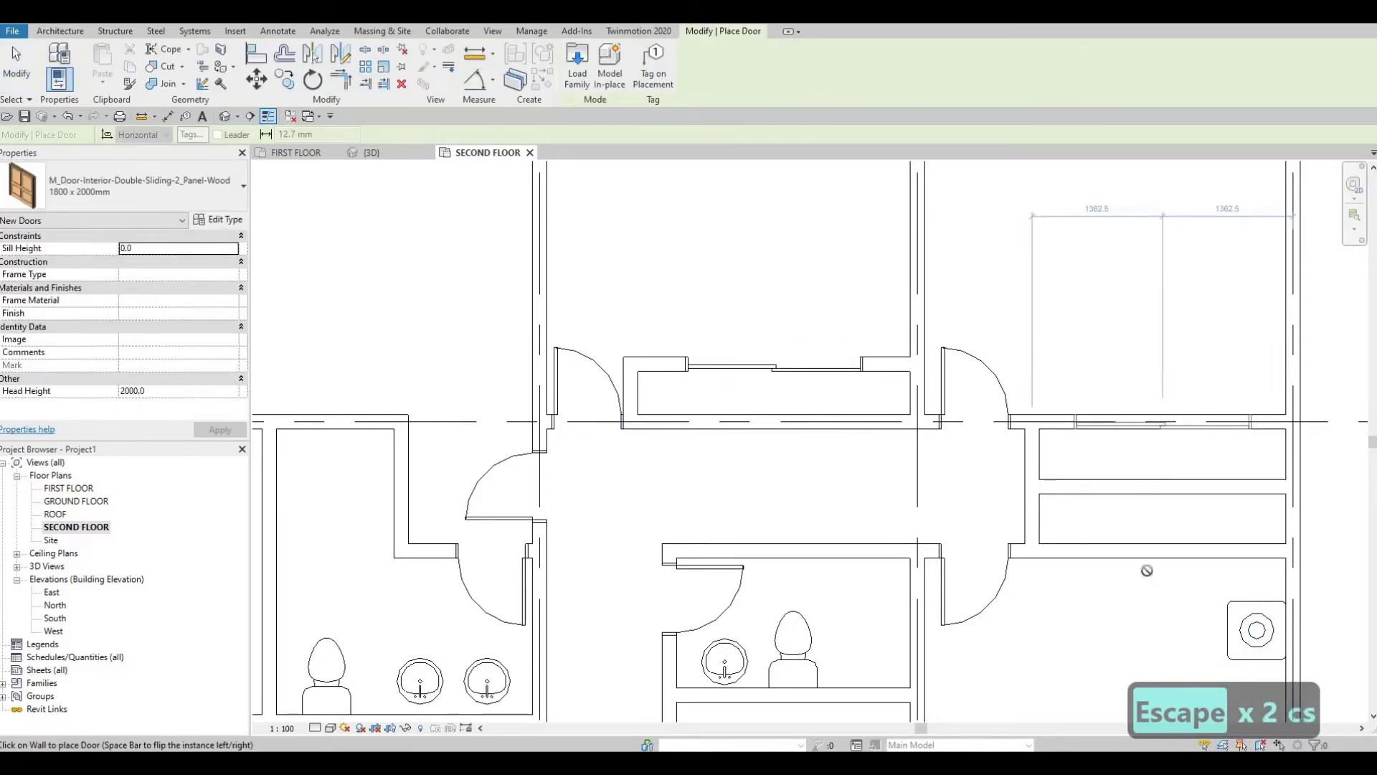
{"action": "left_click", "coordinate": [1152, 559]}
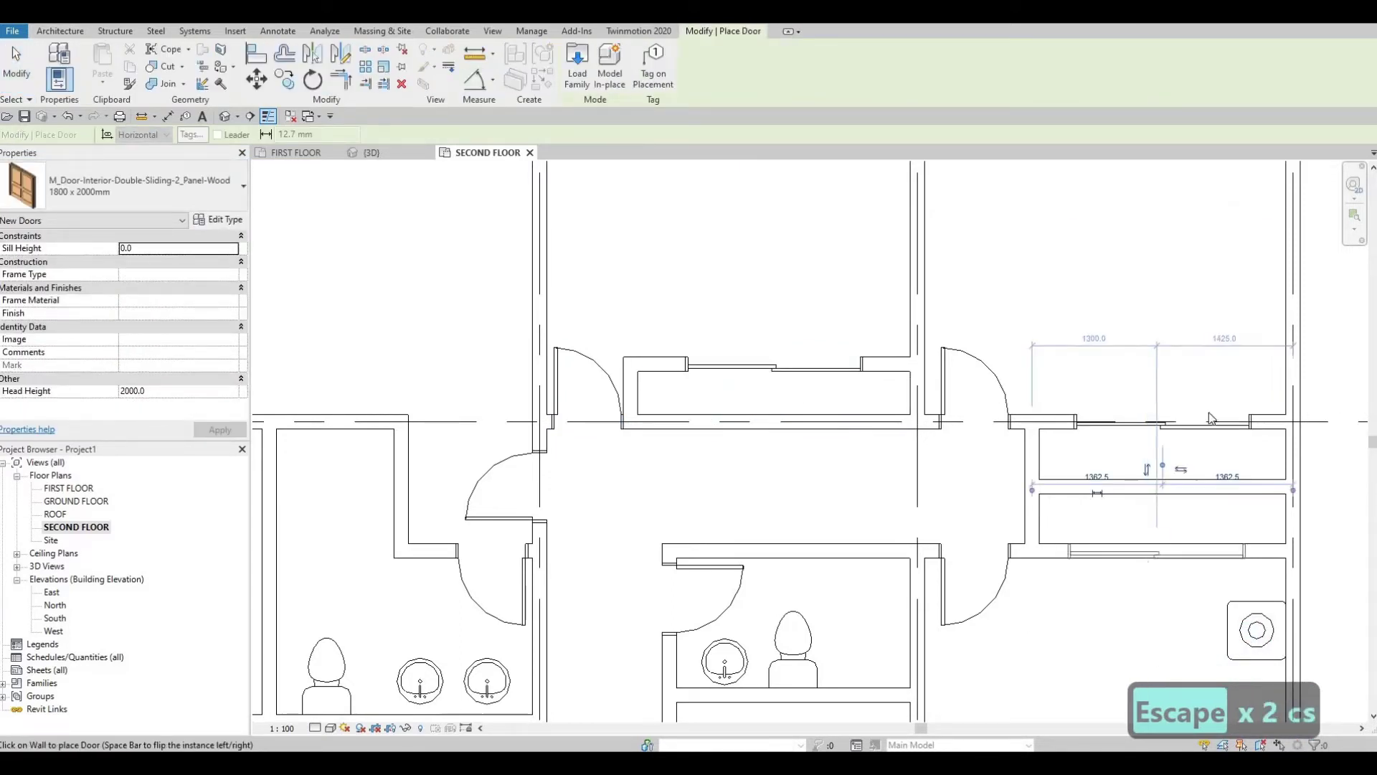
{"action": "scroll", "coordinate": [1211, 418], "scroll_direction": "down", "scroll_amount": 4}
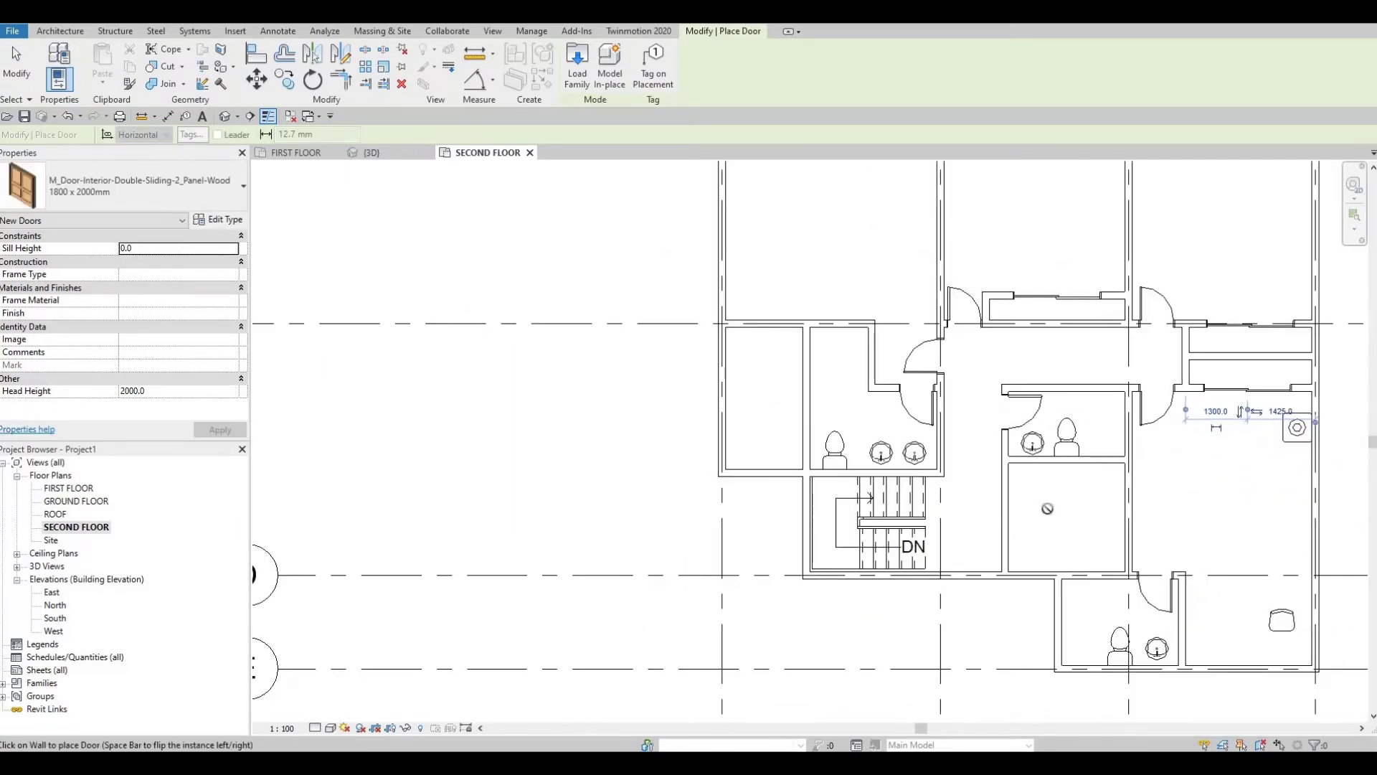
{"action": "middle_click_drag", "start_coordinate": [1048, 508], "coordinate": [1008, 530]}
{"action": "key", "text": "Escape"}
{"action": "key", "text": "Escape"}
Step: Load the M_Bed-Box family from the metric library's Furniture Beds folder
{"action": "scroll", "coordinate": [939, 499], "scroll_direction": "down", "scroll_amount": 2}
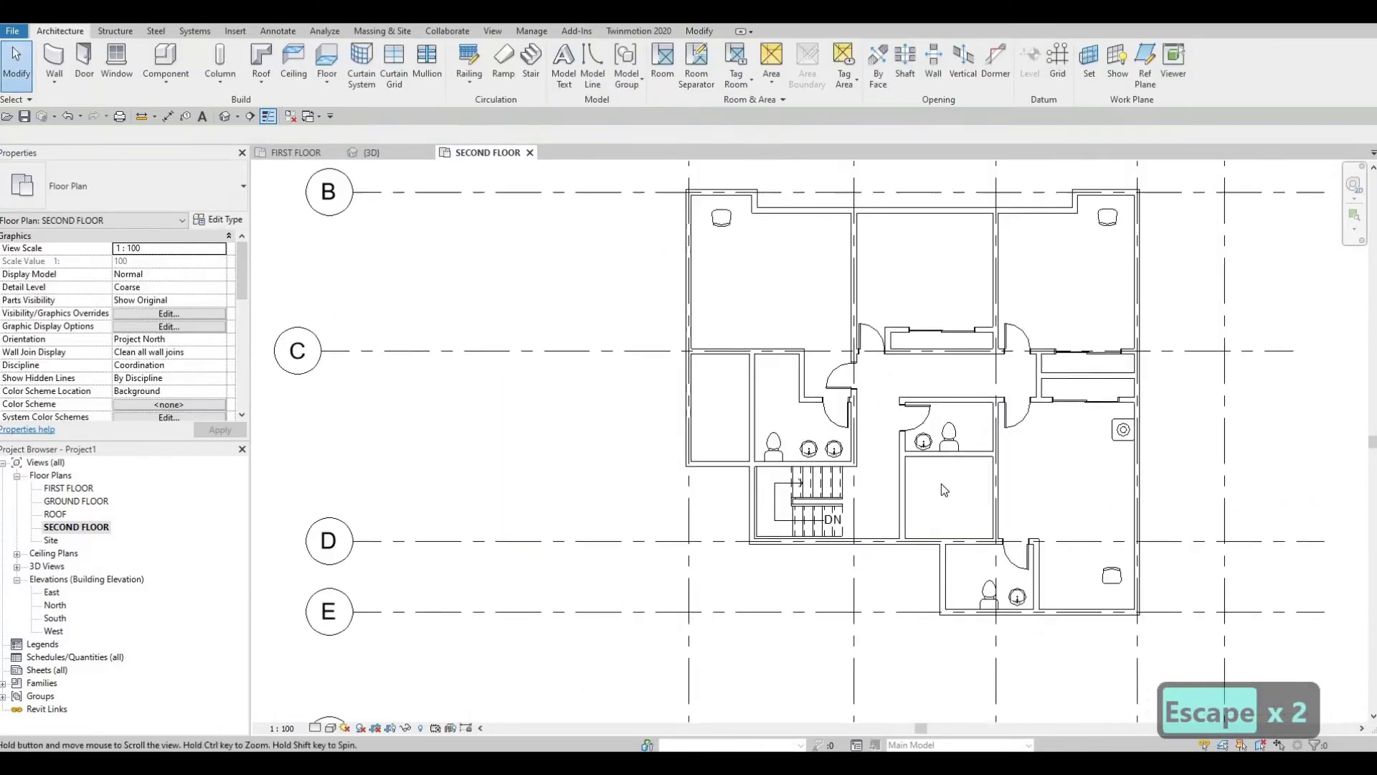
{"action": "middle_click_drag", "start_coordinate": [944, 490], "coordinate": [940, 523]}
{"action": "middle_click_drag", "start_coordinate": [877, 464], "coordinate": [853, 416]}
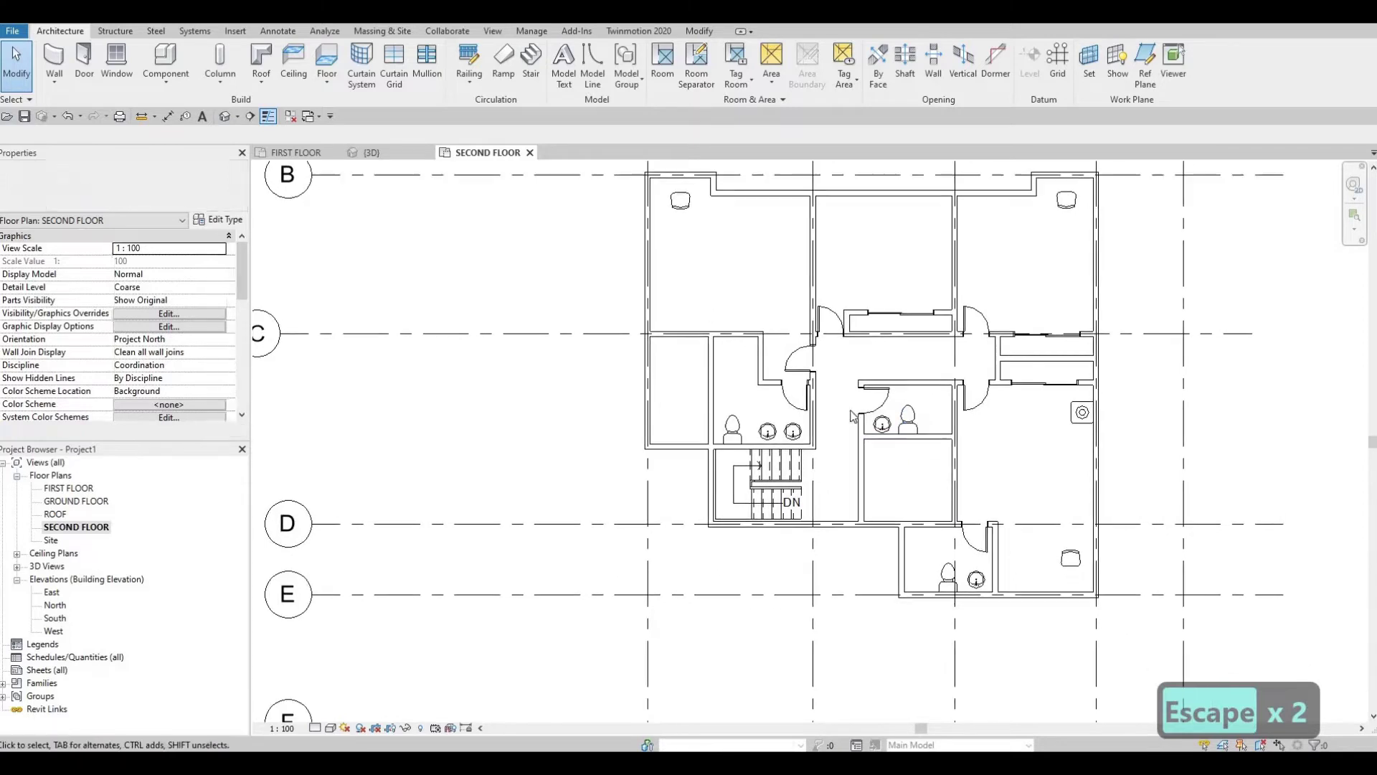
{"action": "left_click", "coordinate": [235, 31]}
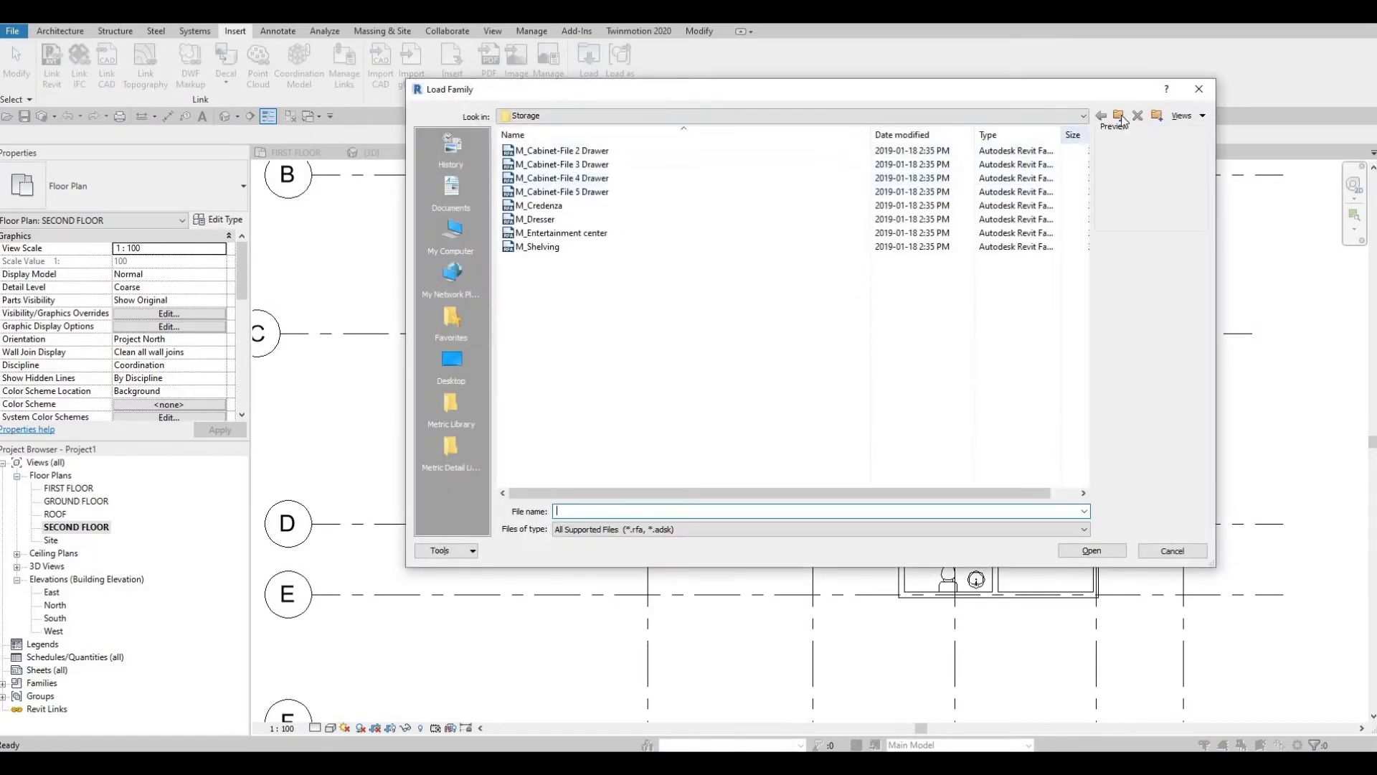
{"action": "left_click", "coordinate": [1119, 117]}
{"action": "left_click", "coordinate": [452, 403]}
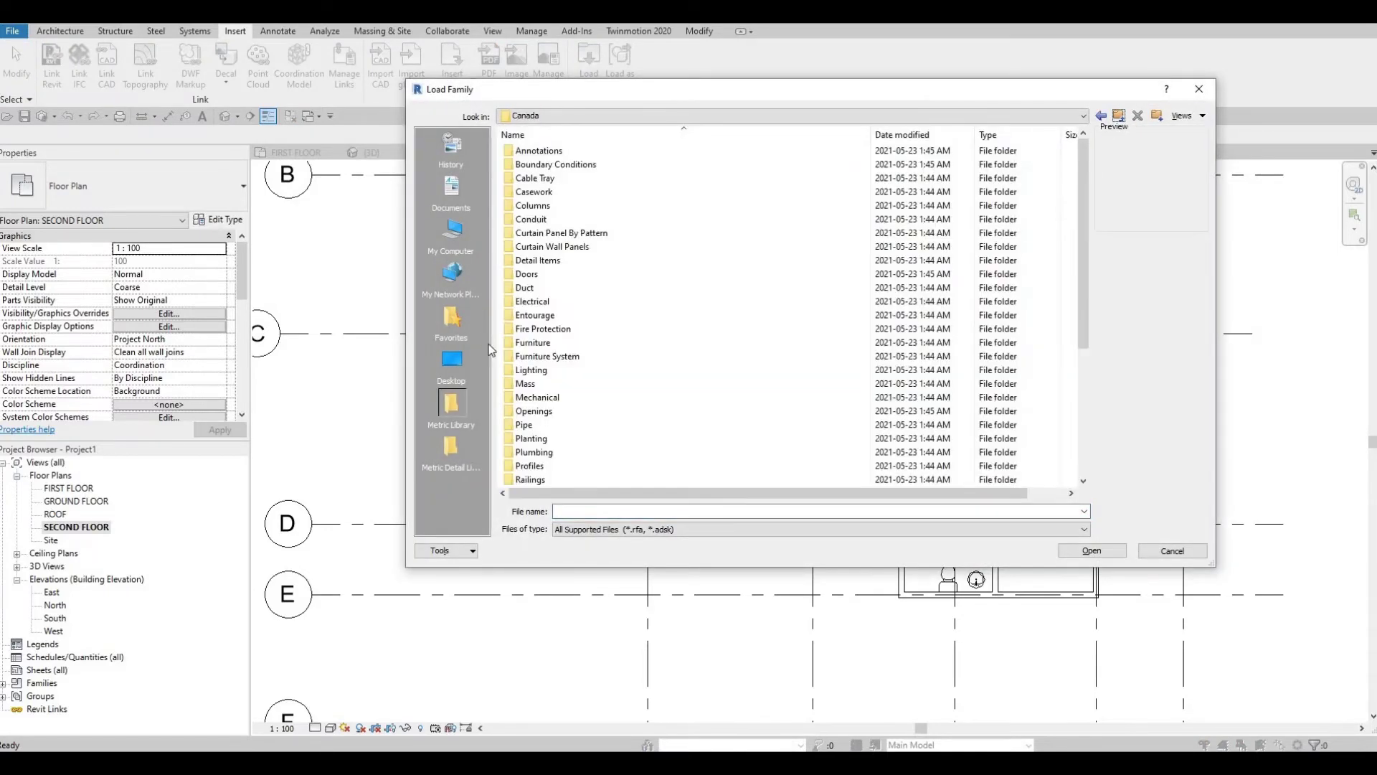
{"action": "double_click", "coordinate": [534, 342]}
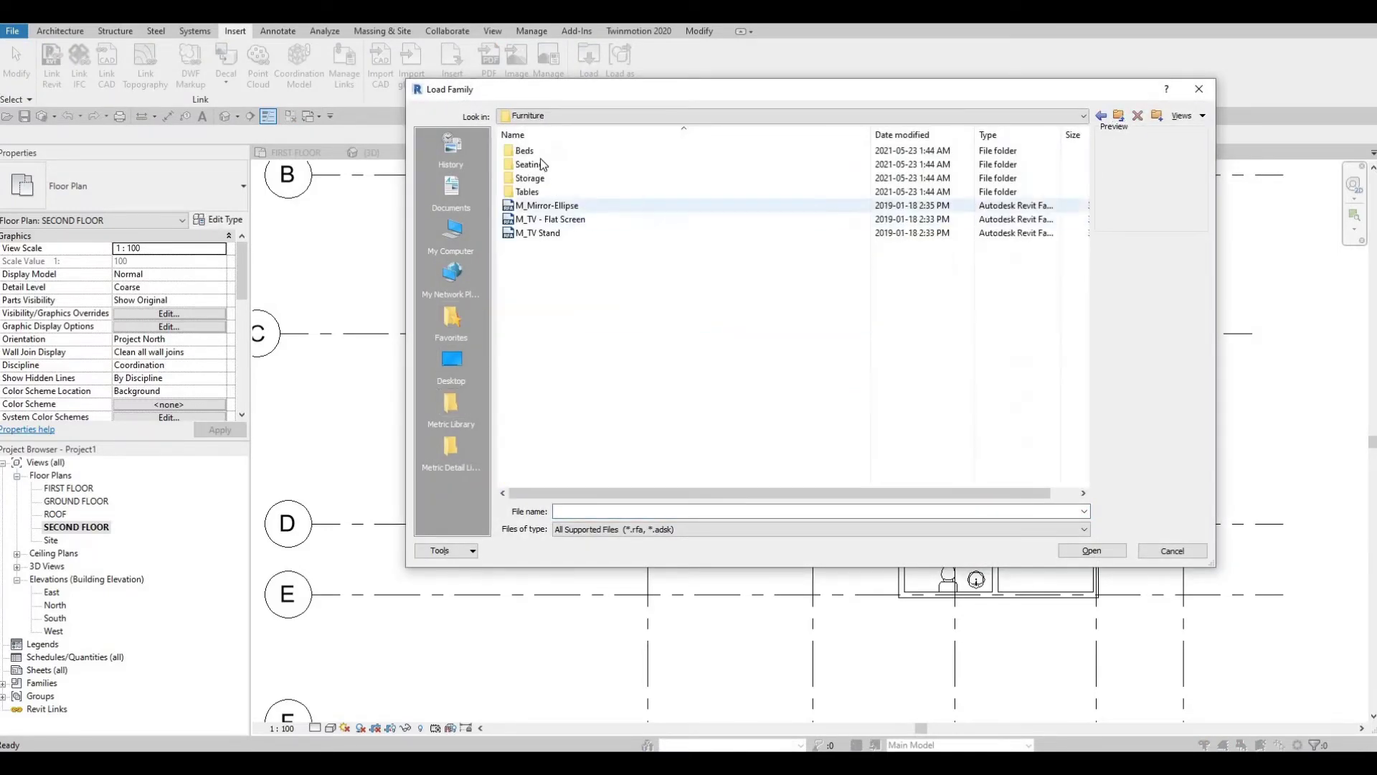
{"action": "double_click", "coordinate": [527, 151]}
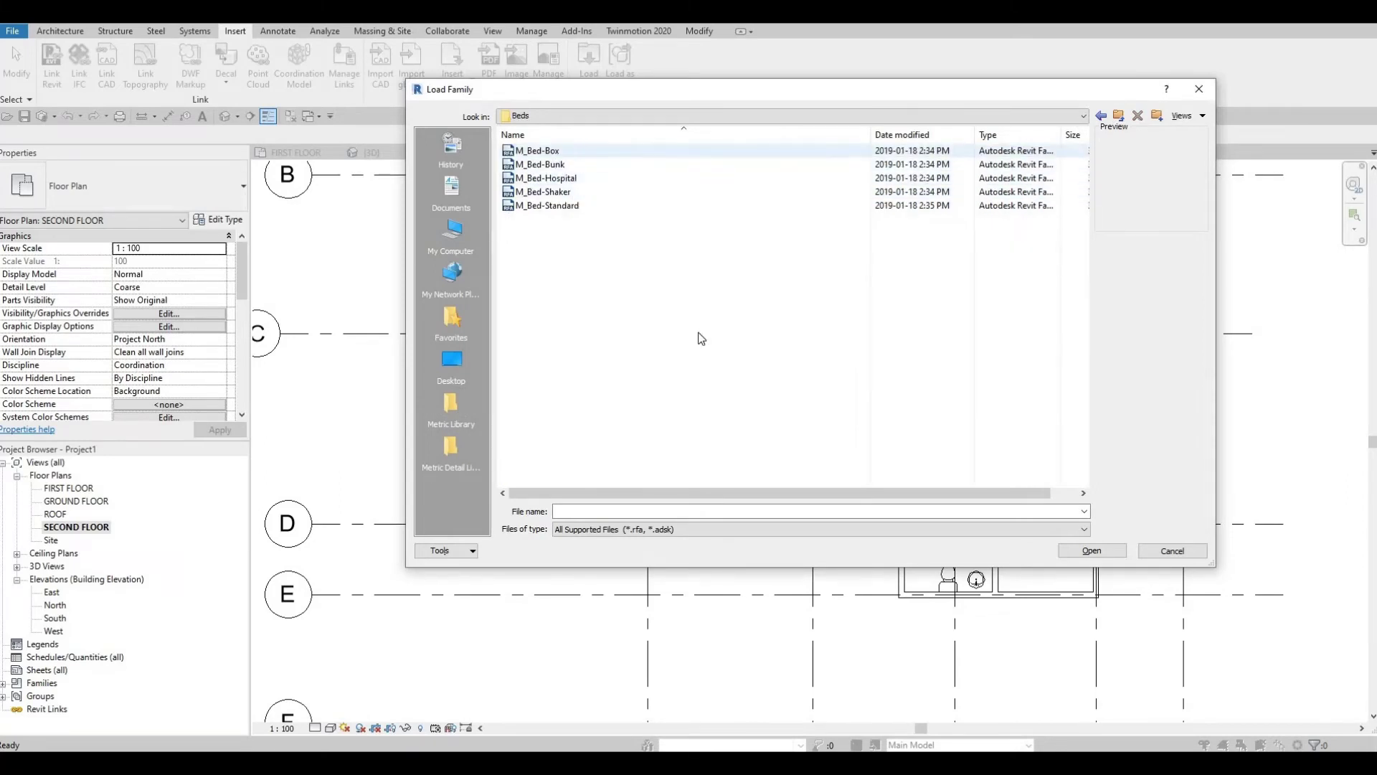
{"action": "left_click", "coordinate": [1092, 550]}
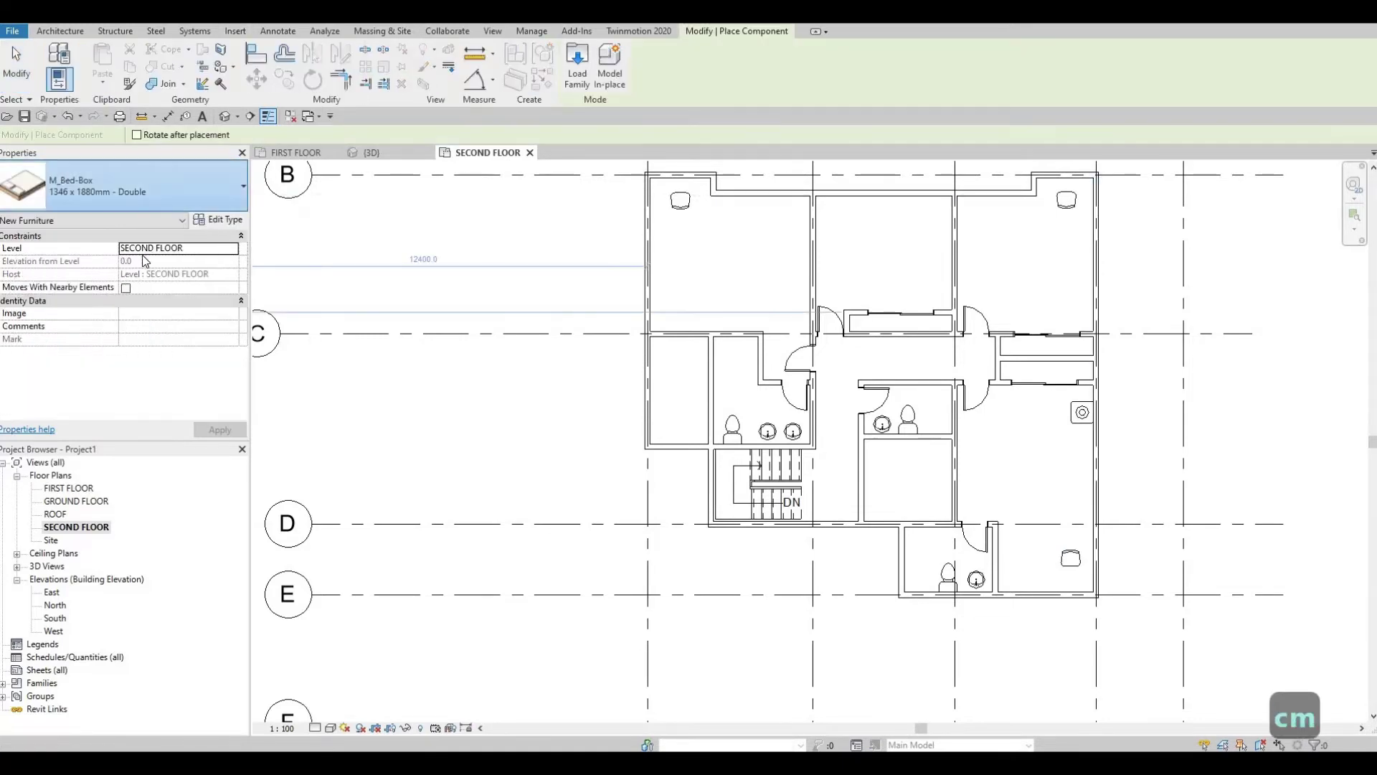
Step: Place a 1525 x 2007mm Queen M_Bed-Box in the lower-right bedroom with its head against the exterior wall, about 980 mm above grid D
{"action": "left_click", "coordinate": [179, 188]}
{"action": "left_click", "coordinate": [139, 256]}
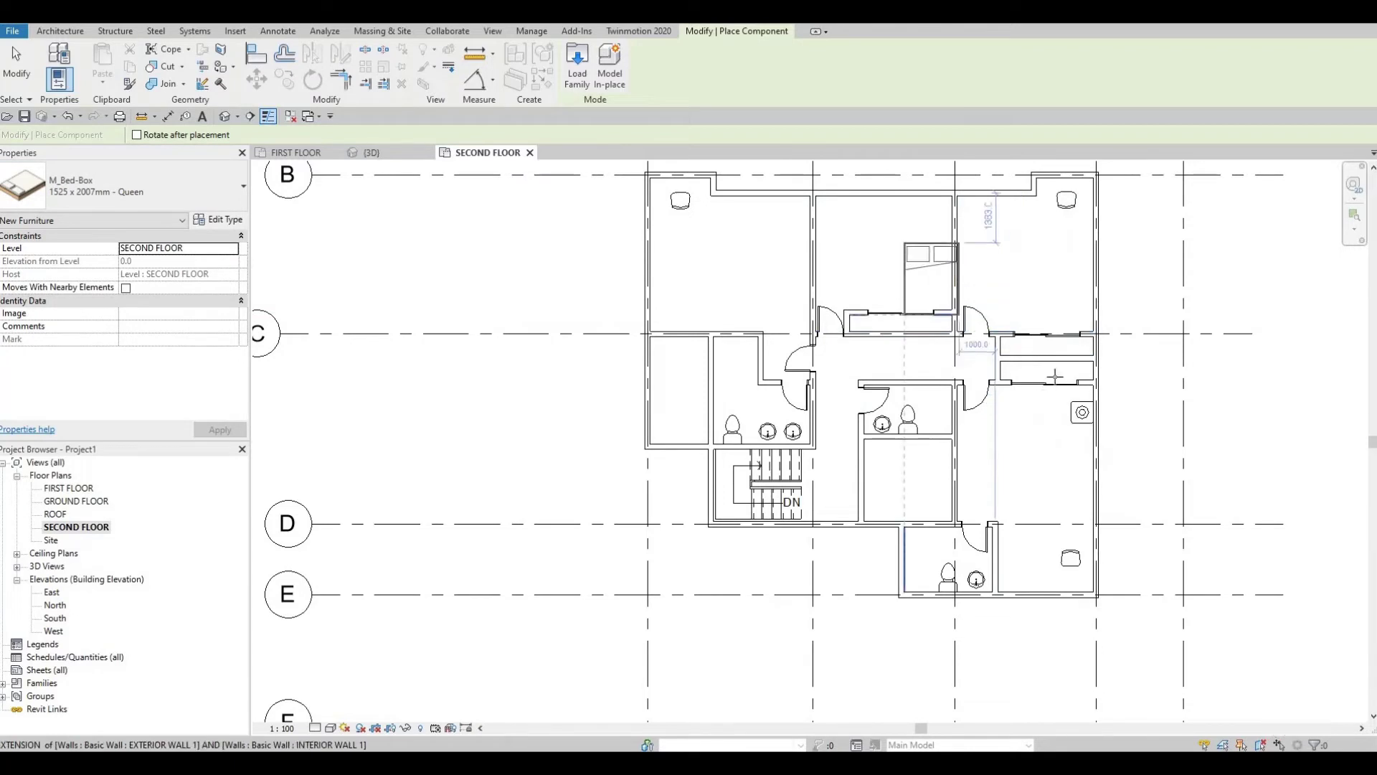
{"action": "key", "text": "space"}
{"action": "key", "text": "space"}
{"action": "key", "text": "space"}
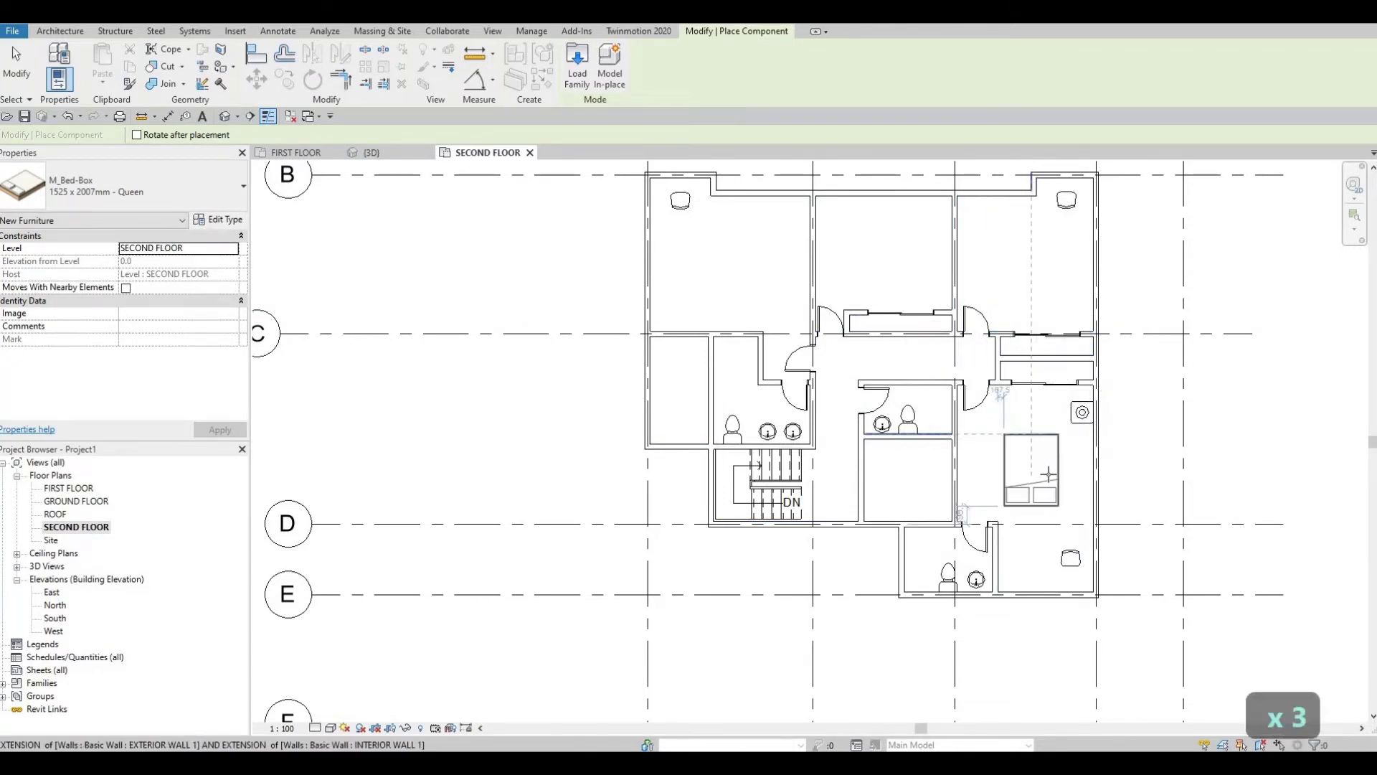
{"action": "key", "text": "space"}
{"action": "key", "text": "space"}
{"action": "scroll", "coordinate": [1054, 464], "scroll_direction": "up", "scroll_amount": 2}
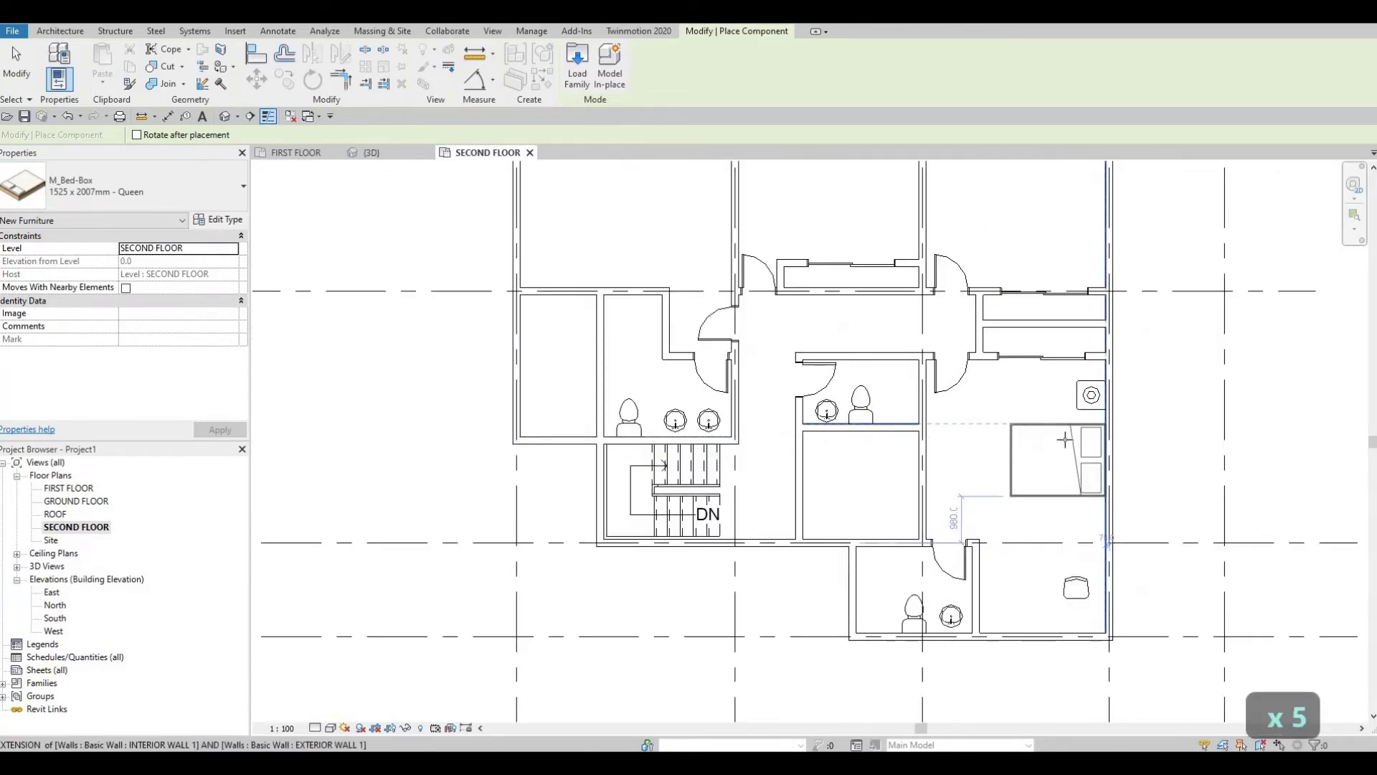
{"action": "scroll", "coordinate": [1065, 438], "scroll_direction": "up", "scroll_amount": 2}
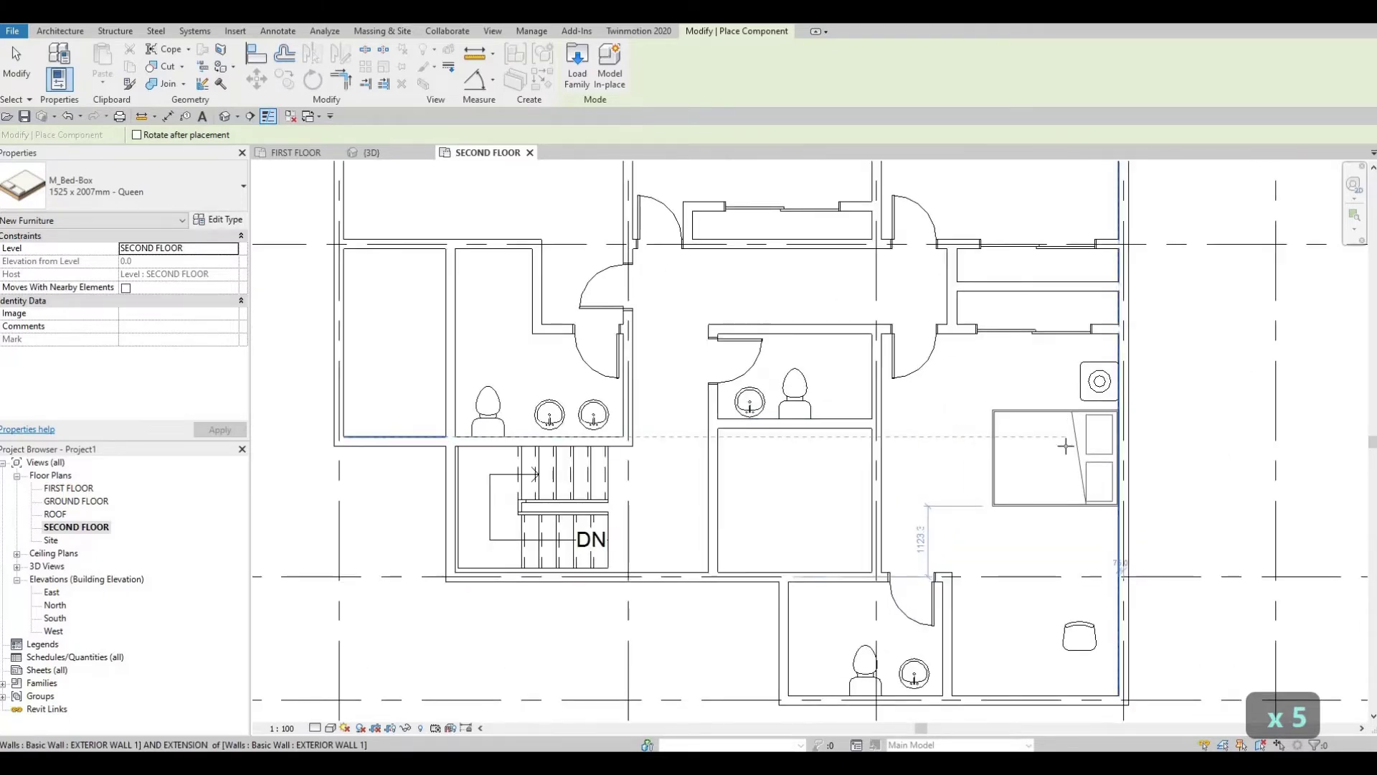
{"action": "scroll", "coordinate": [1244, 450], "scroll_direction": "down", "scroll_amount": 3}
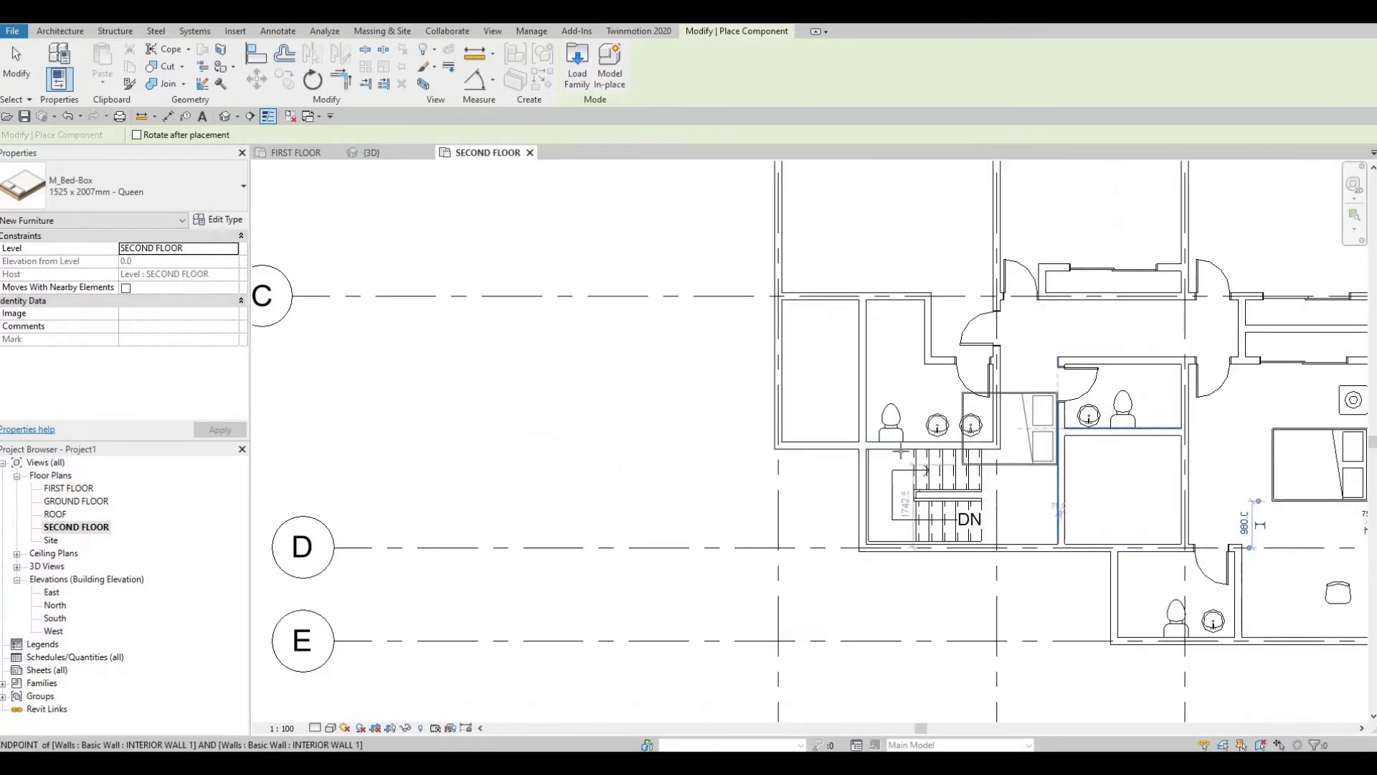
Step: Place a Queen bed in the upper-left bedroom with its head against the left exterior wall, about 1800 mm below grid B
{"action": "middle_click_drag", "start_coordinate": [854, 243], "coordinate": [837, 414]}
{"action": "scroll", "coordinate": [837, 414], "scroll_direction": "up", "scroll_amount": 1}
{"action": "key", "text": "space"}
{"action": "key", "text": "space"}
{"action": "scroll", "coordinate": [837, 414], "scroll_direction": "up", "scroll_amount": 1}
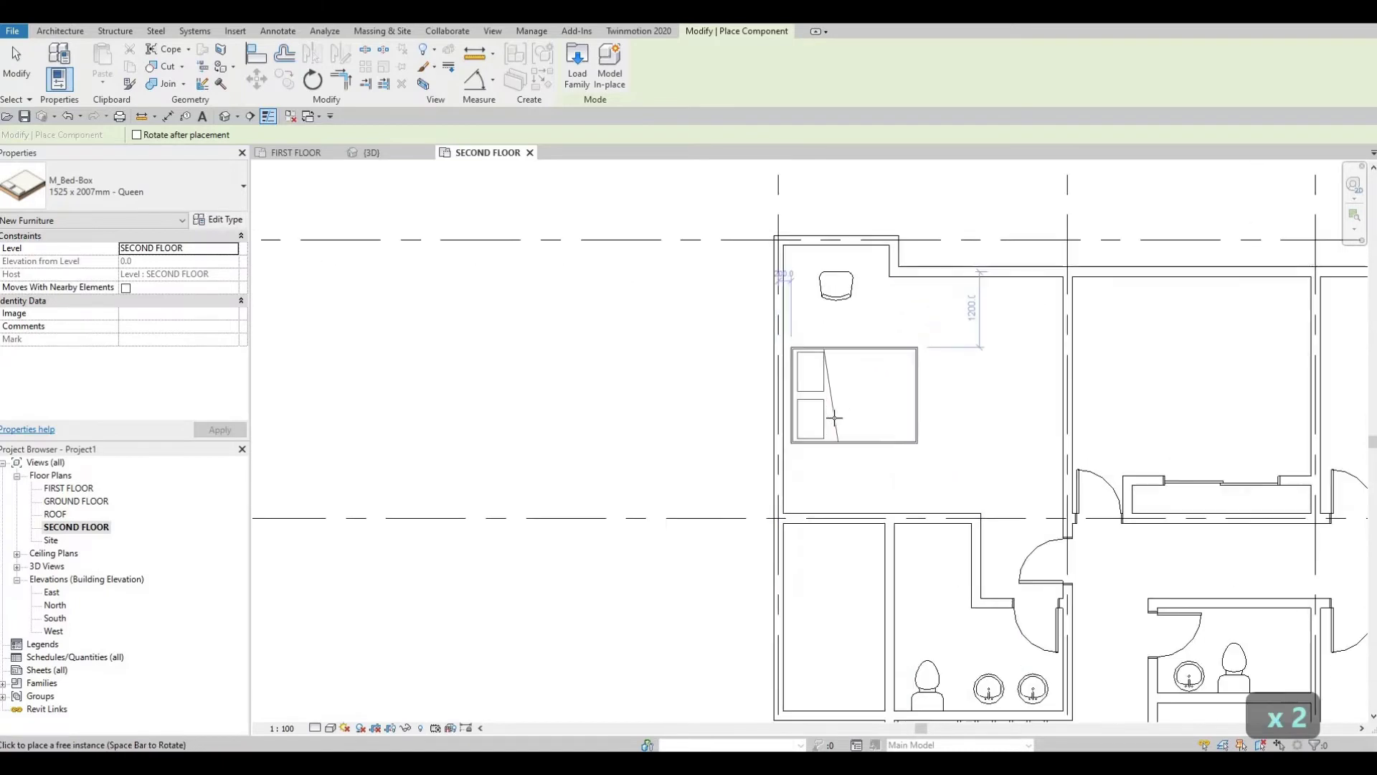
{"action": "left_click", "coordinate": [888, 427]}
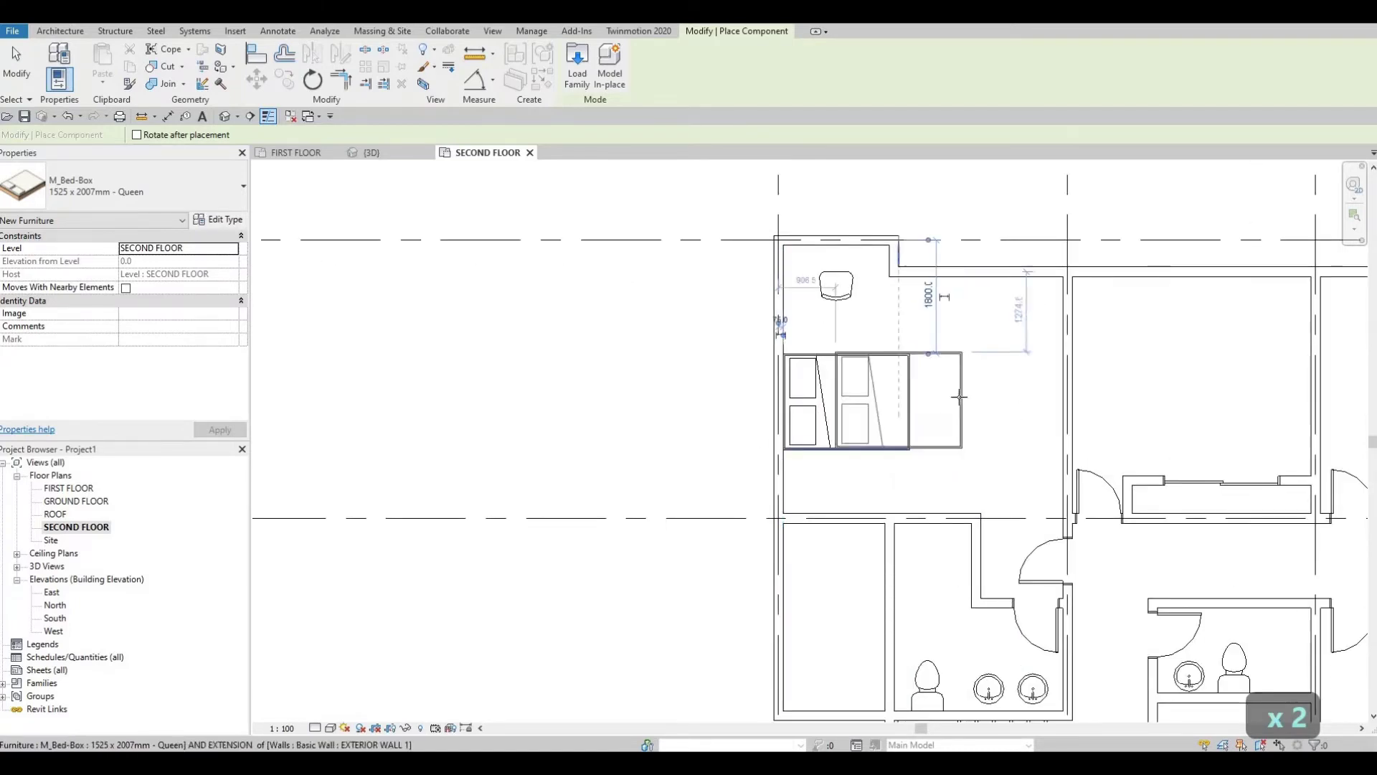
Step: Place a Queen bed in the upper-middle bedroom with its head against the right wall, about 1000 mm above the closet
{"action": "middle_click_drag", "start_coordinate": [1228, 369], "coordinate": [947, 400]}
{"action": "key", "text": "space"}
{"action": "key", "text": "space"}
{"action": "key", "text": "space"}
{"action": "key", "text": "space"}
{"action": "key", "text": "space"}
{"action": "key", "text": "space"}
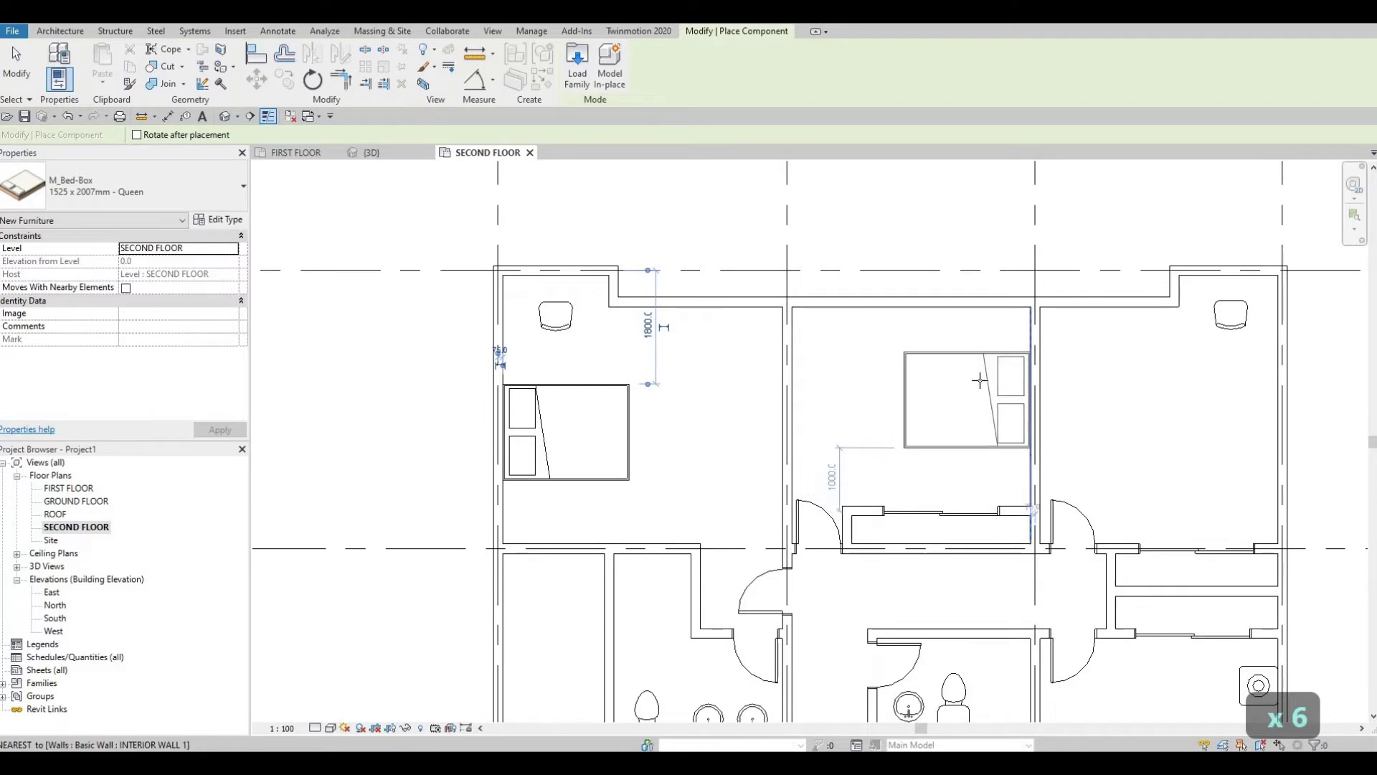
{"action": "left_click", "coordinate": [1205, 395]}
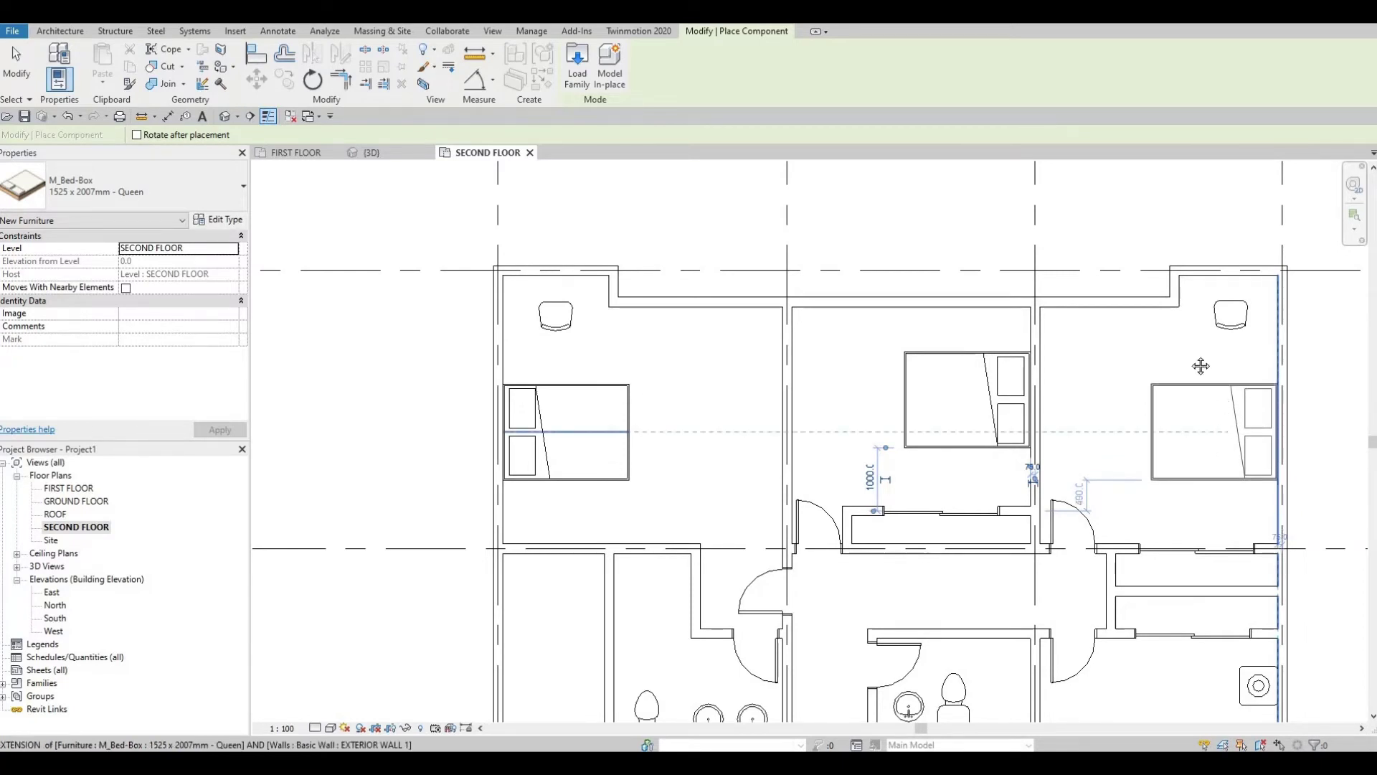
Step: Place a Queen bed in the upper-right bedroom with its head against the exterior wall, level with the upper-left room's bed, and finish placing
{"action": "left_click", "coordinate": [1201, 365]}
{"action": "middle_click_drag", "start_coordinate": [1091, 411], "coordinate": [1097, 341]}
{"action": "scroll", "coordinate": [1097, 359], "scroll_direction": "down", "scroll_amount": 3}
{"action": "middle_click_drag", "start_coordinate": [1008, 439], "coordinate": [1045, 375]}
{"action": "middle_click_drag", "start_coordinate": [1069, 493], "coordinate": [1044, 423]}
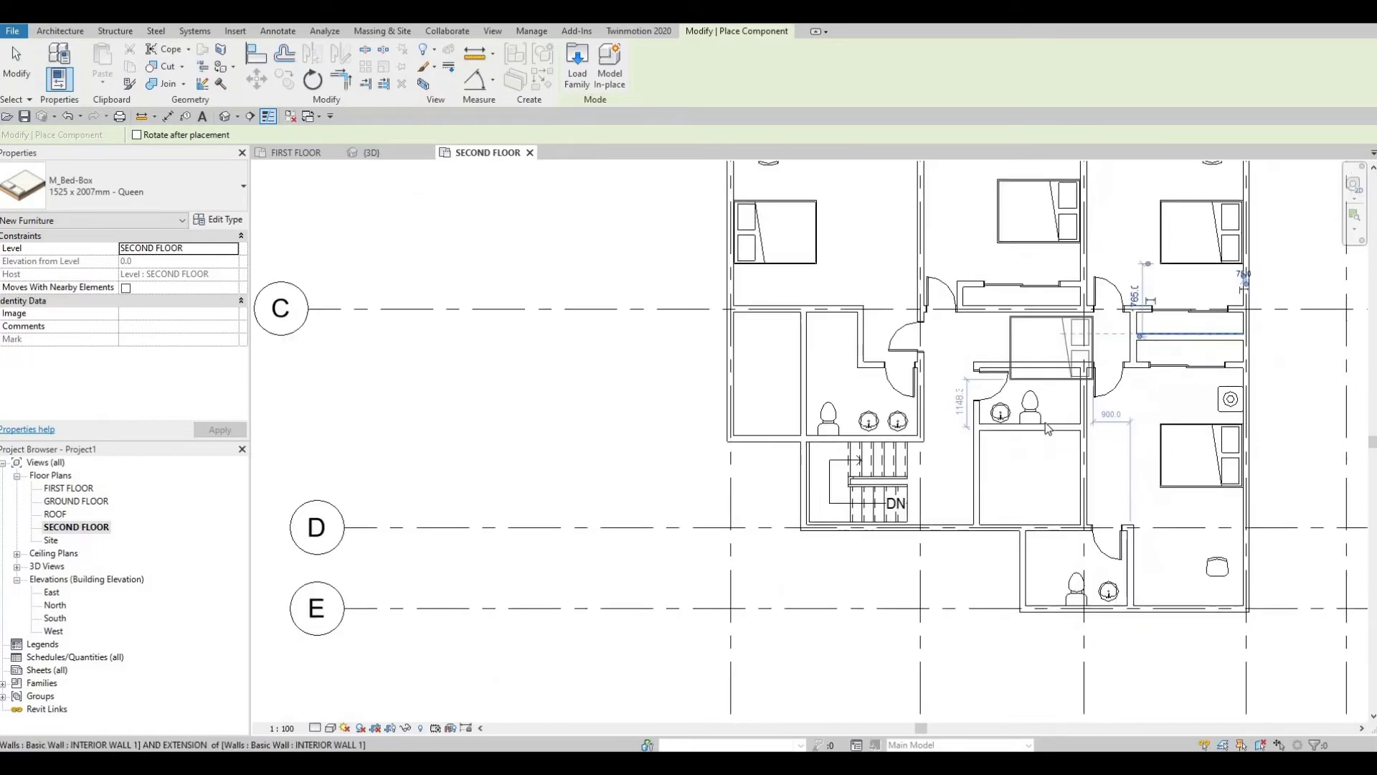
{"action": "key", "text": "Escape"}
{"action": "key", "text": "Escape"}
{"action": "key", "text": "Escape"}
Step: Nudge the lower-right bedroom's bedside table and lamp down along the exterior wall to the bed's upper edge
{"action": "scroll", "coordinate": [1004, 430], "scroll_direction": "up", "scroll_amount": 1}
{"action": "scroll", "coordinate": [1004, 416], "scroll_direction": "down", "scroll_amount": 2}
{"action": "scroll", "coordinate": [1051, 380], "scroll_direction": "up", "scroll_amount": 3}
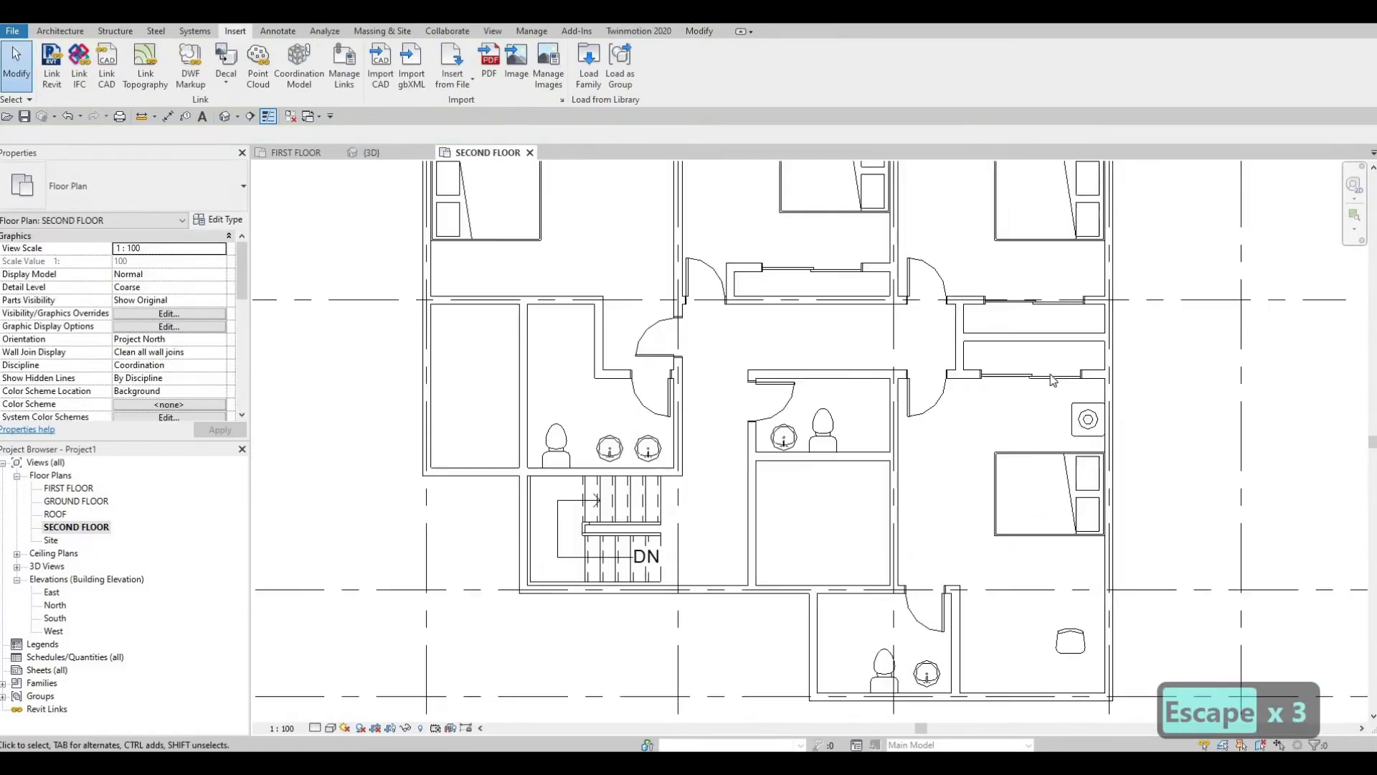
{"action": "scroll", "coordinate": [1076, 423], "scroll_direction": "up", "scroll_amount": 2}
{"action": "left_click_drag", "start_coordinate": [1051, 373], "coordinate": [1138, 479]}
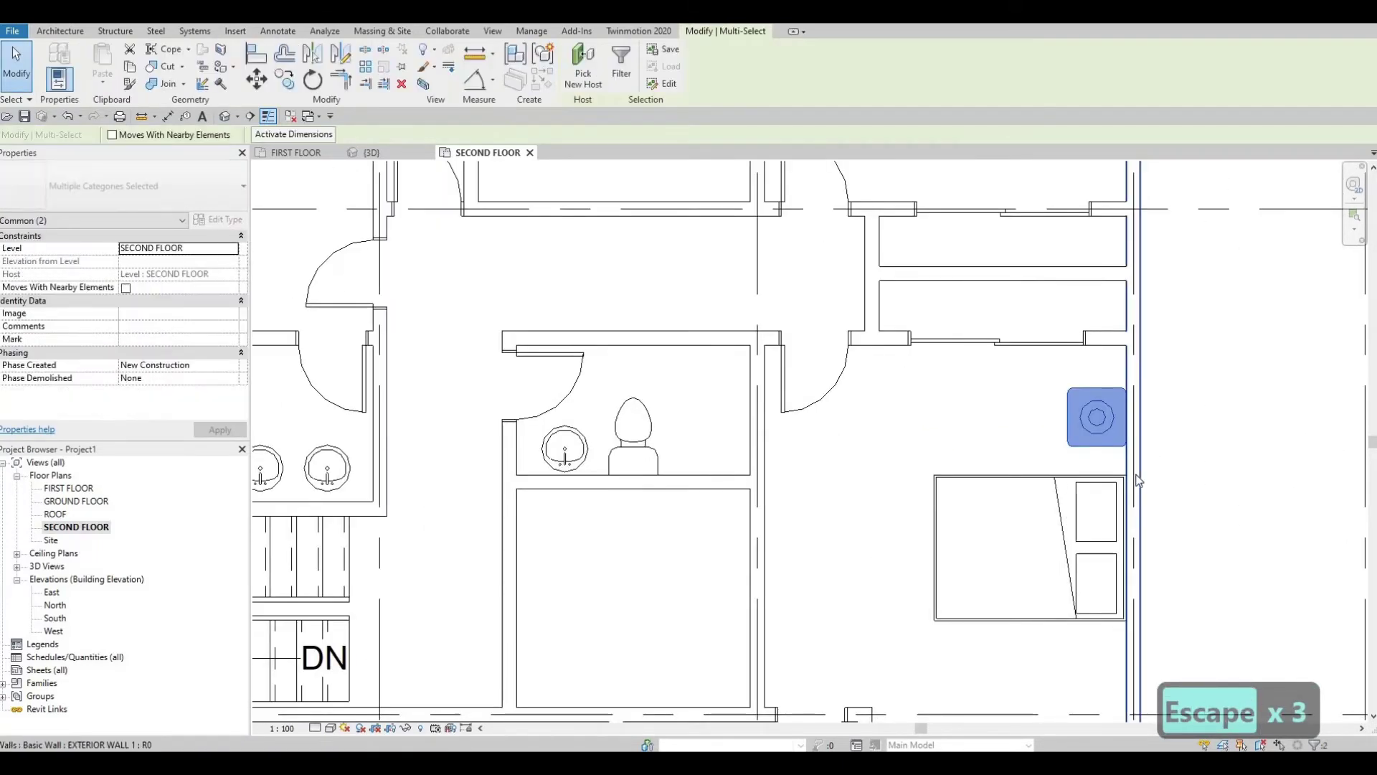
{"action": "key", "text": "Down"}
{"action": "key", "text": "Down"}
{"action": "key", "text": "Down"}
{"action": "key", "text": "Down"}
{"action": "key", "text": "Down"}
{"action": "key", "text": "Down"}
{"action": "key", "text": "Down"}
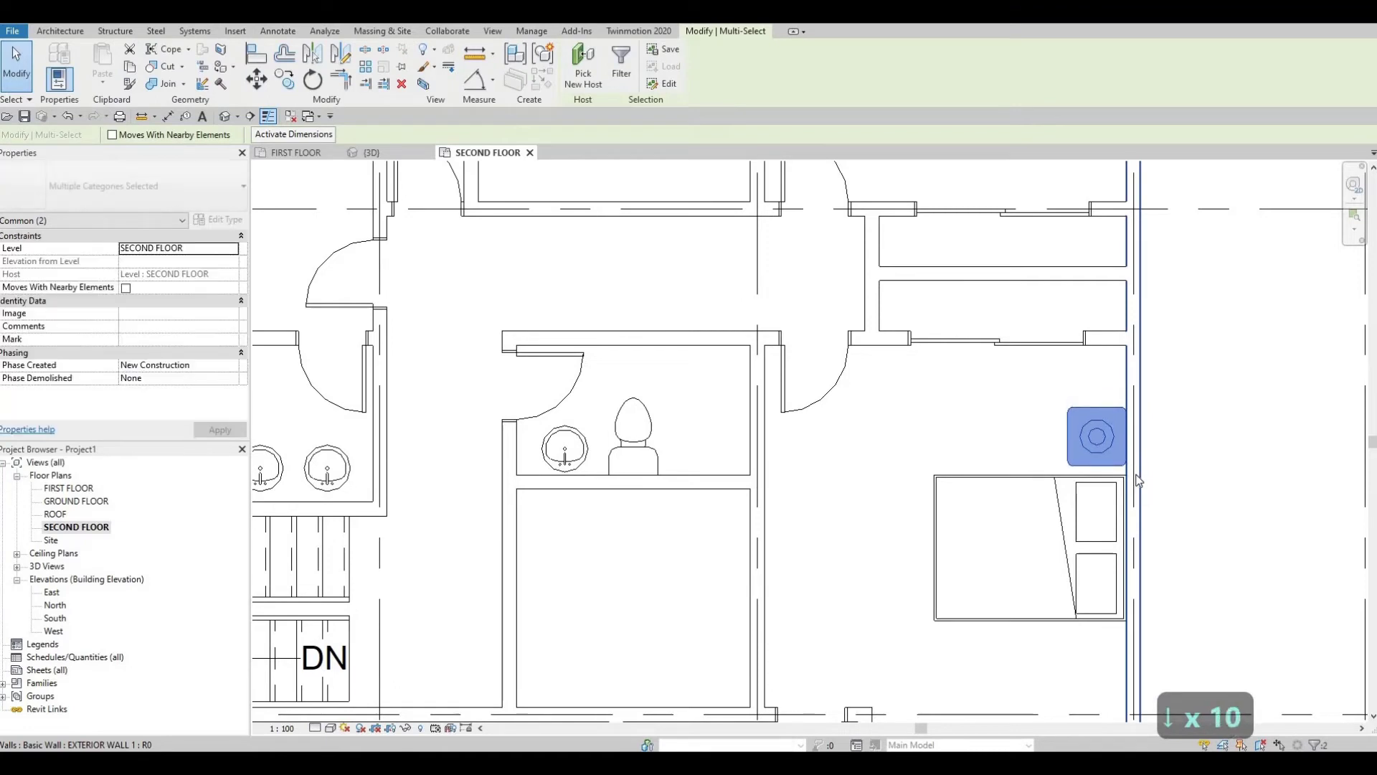
{"action": "key", "text": "Down"}
{"action": "key", "text": "Down"}
{"action": "key", "text": "Down"}
{"action": "key", "text": "Down"}
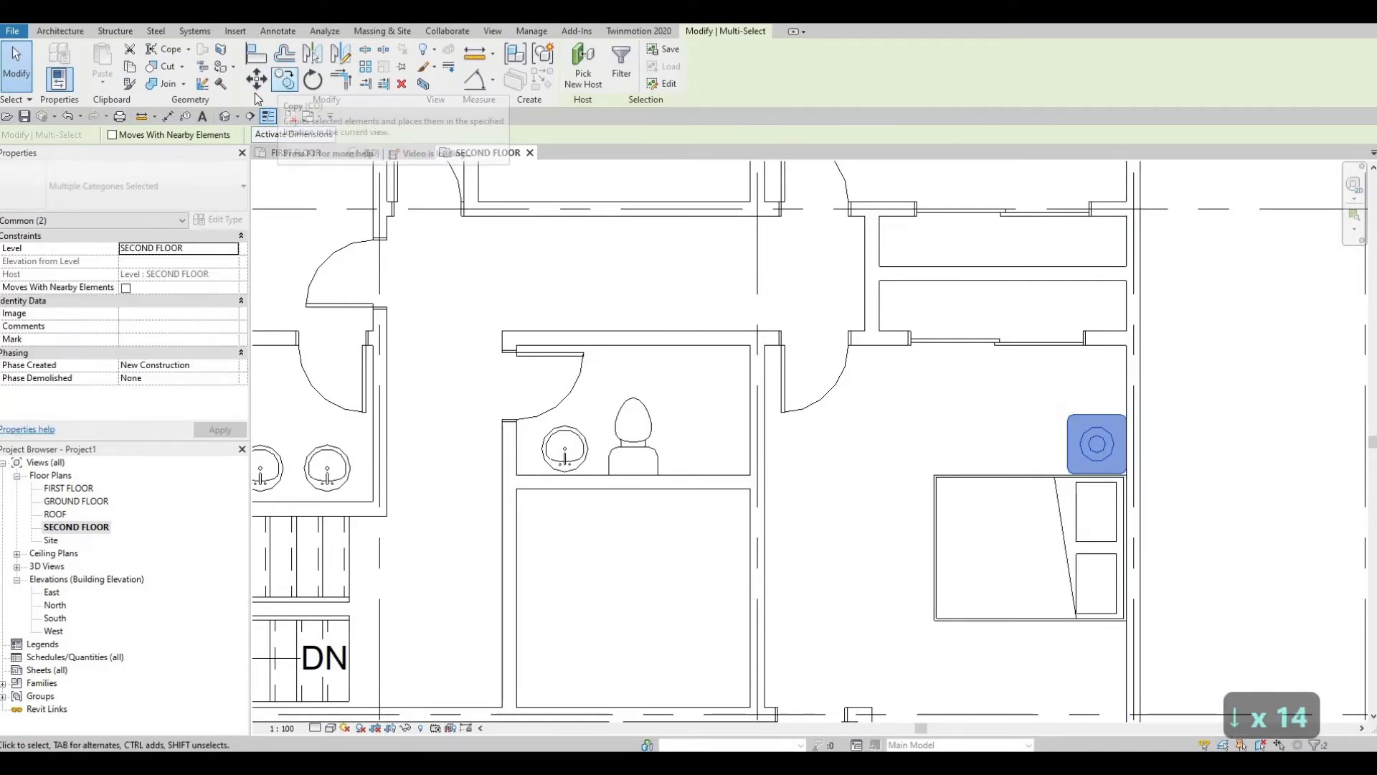
Step: Copy the lower-right bedroom's bedside table and lamp to the bed's lower side against the exterior wall, with multiple copying enabled
{"action": "left_click", "coordinate": [284, 80]}
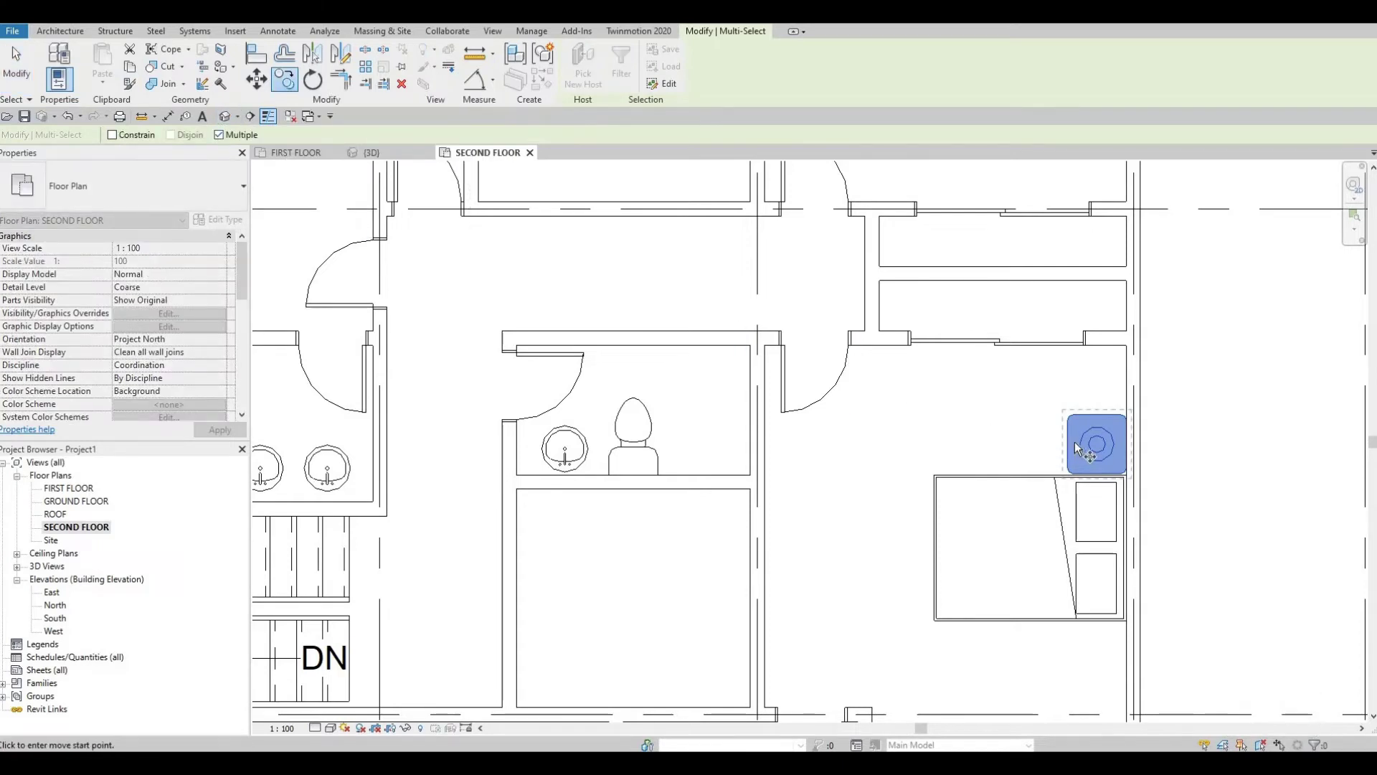
{"action": "left_click", "coordinate": [1071, 608]}
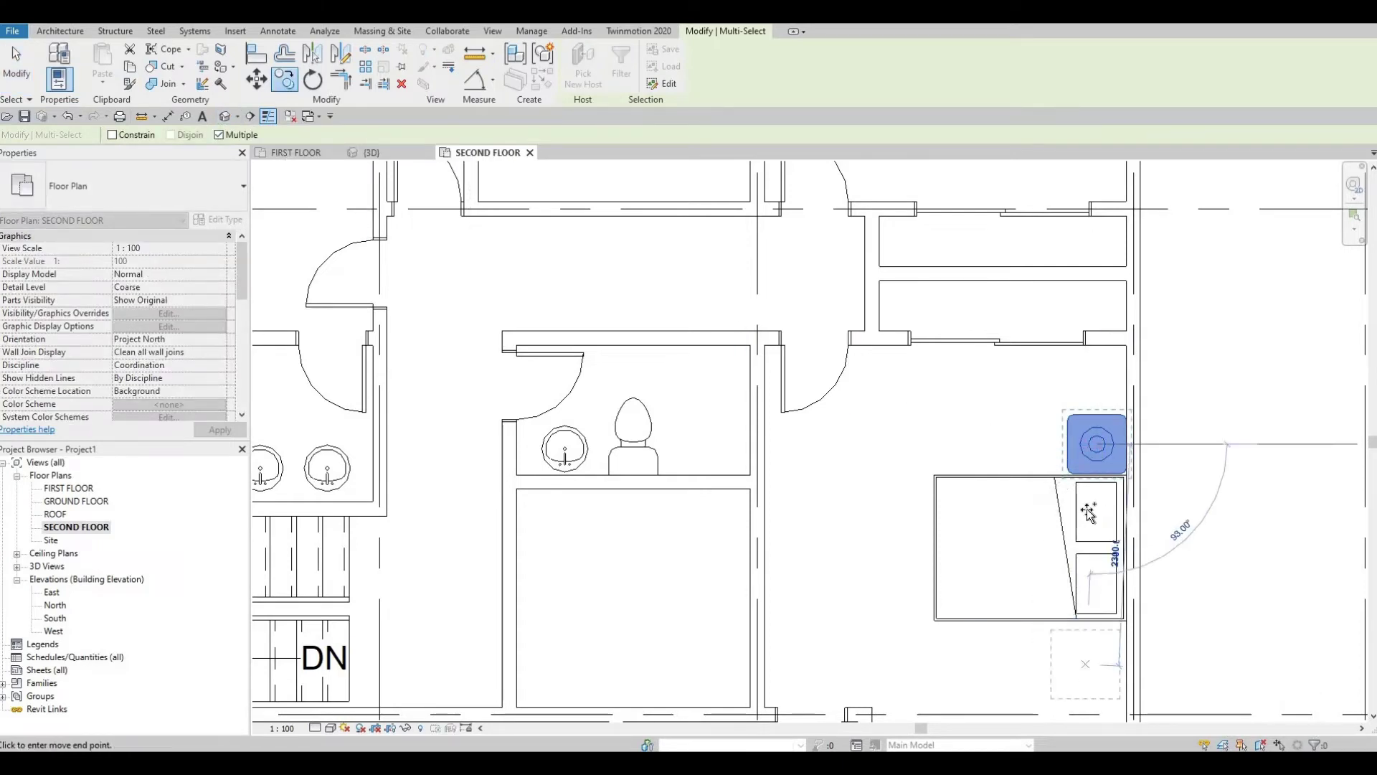
{"action": "scroll", "coordinate": [1092, 649], "scroll_direction": "up", "scroll_amount": 3}
{"action": "scroll", "coordinate": [1089, 507], "scroll_direction": "up", "scroll_amount": 2}
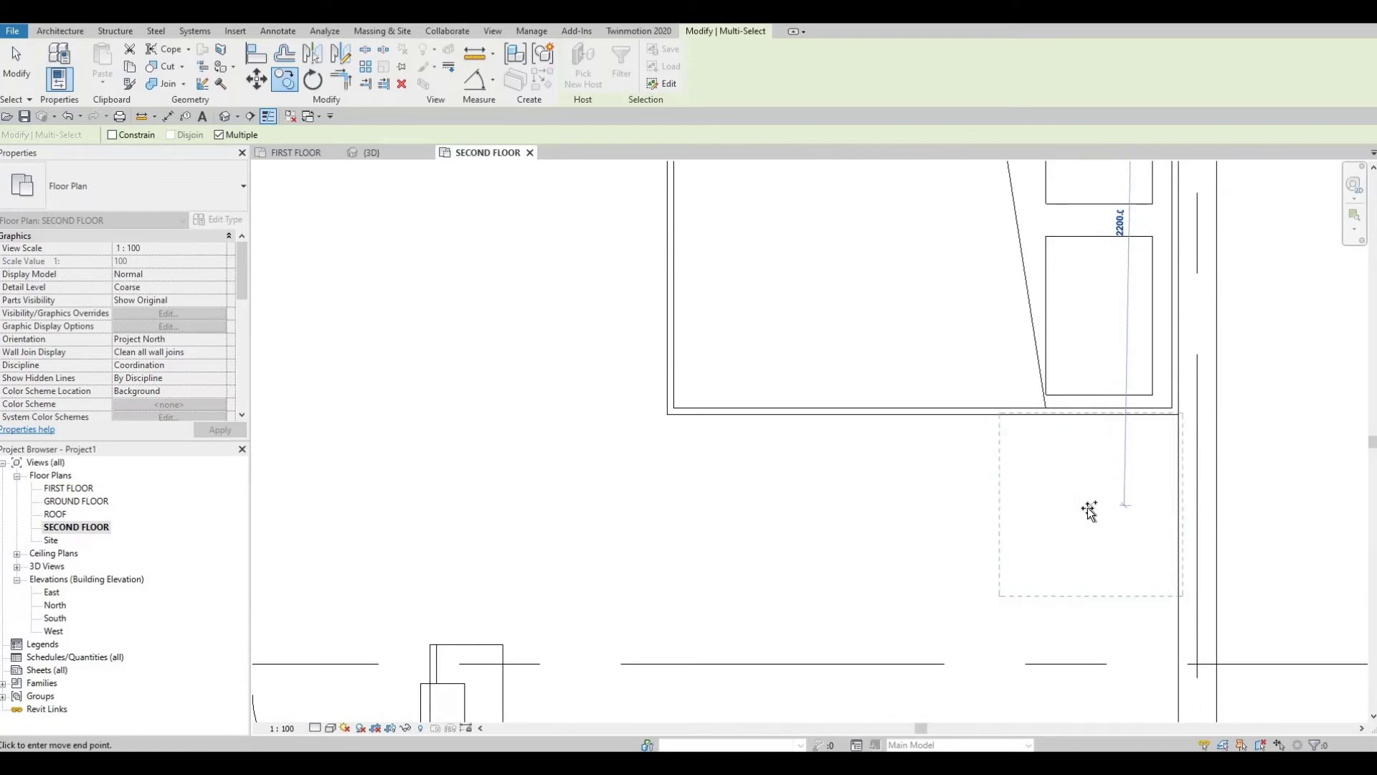
{"action": "left_click", "coordinate": [1061, 411]}
{"action": "scroll", "coordinate": [1148, 402], "scroll_direction": "down", "scroll_amount": 3}
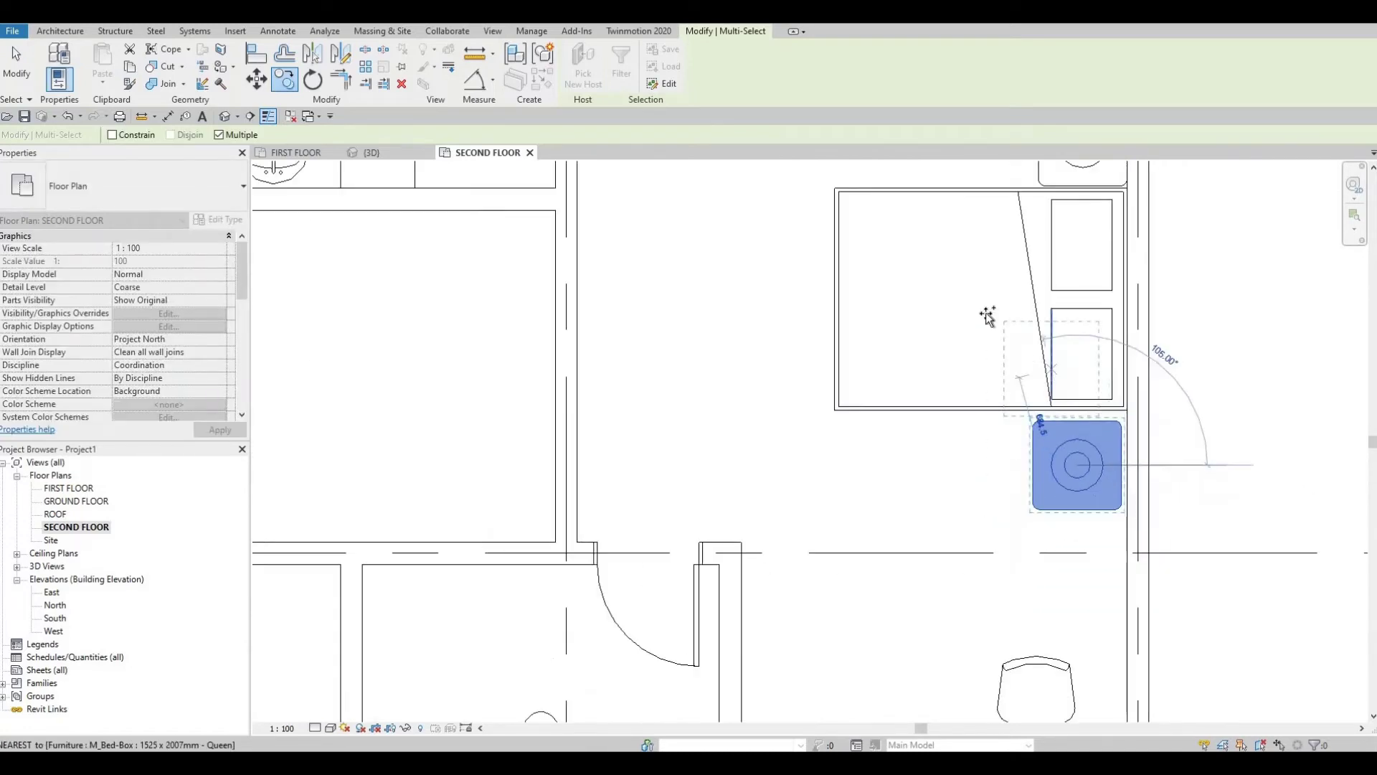
Step: Copy the bedside table and lamp to the upper and lower sides of the upper-right bedroom's bed, beside the exterior wall
{"action": "middle_click_drag", "start_coordinate": [1042, 342], "coordinate": [1012, 624]}
{"action": "scroll", "coordinate": [1011, 406], "scroll_direction": "down", "scroll_amount": 1}
{"action": "middle_click_drag", "start_coordinate": [974, 277], "coordinate": [977, 646]}
{"action": "scroll", "coordinate": [1023, 345], "scroll_direction": "down", "scroll_amount": 1}
{"action": "middle_click_drag", "start_coordinate": [1024, 345], "coordinate": [1008, 430]}
{"action": "scroll", "coordinate": [1011, 402], "scroll_direction": "down", "scroll_amount": 2}
{"action": "scroll", "coordinate": [1018, 327], "scroll_direction": "up", "scroll_amount": 3}
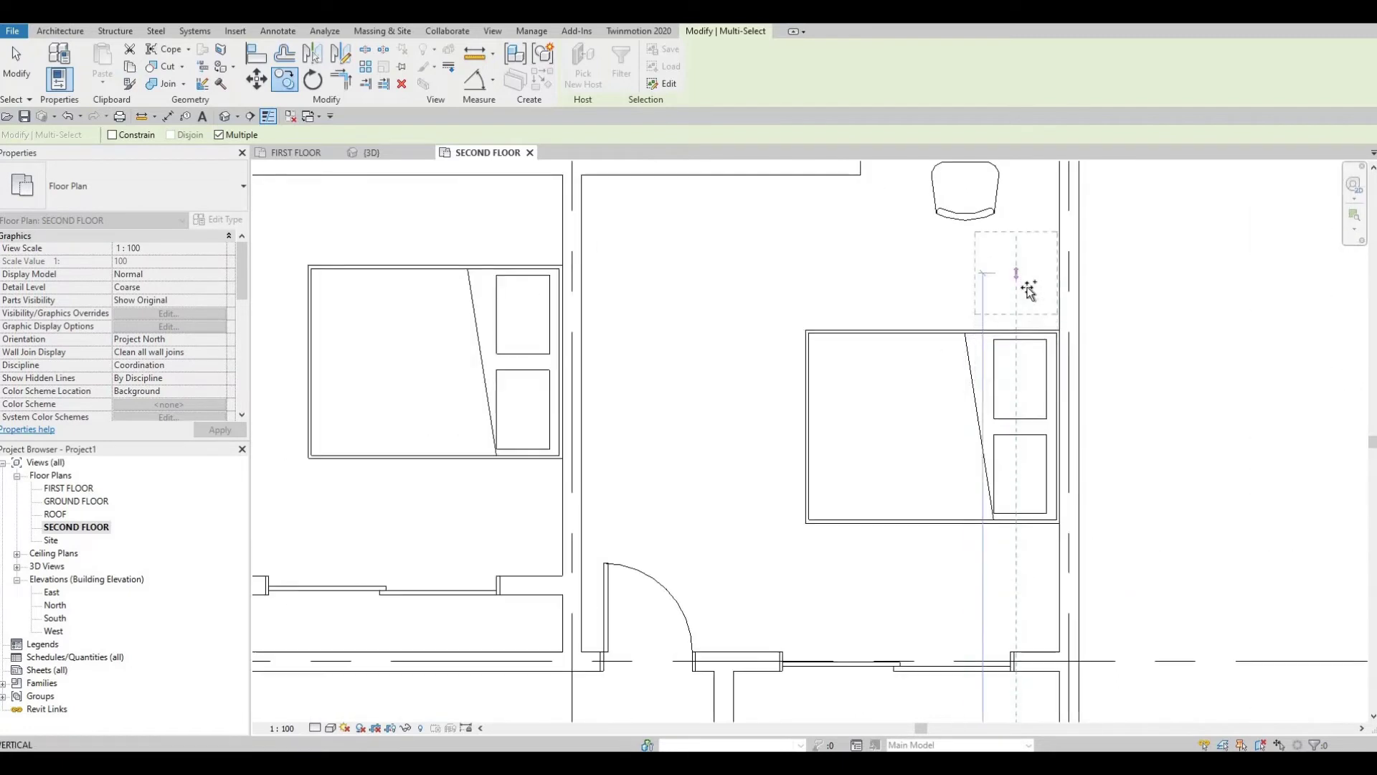
{"action": "scroll", "coordinate": [1027, 294], "scroll_direction": "up", "scroll_amount": 3}
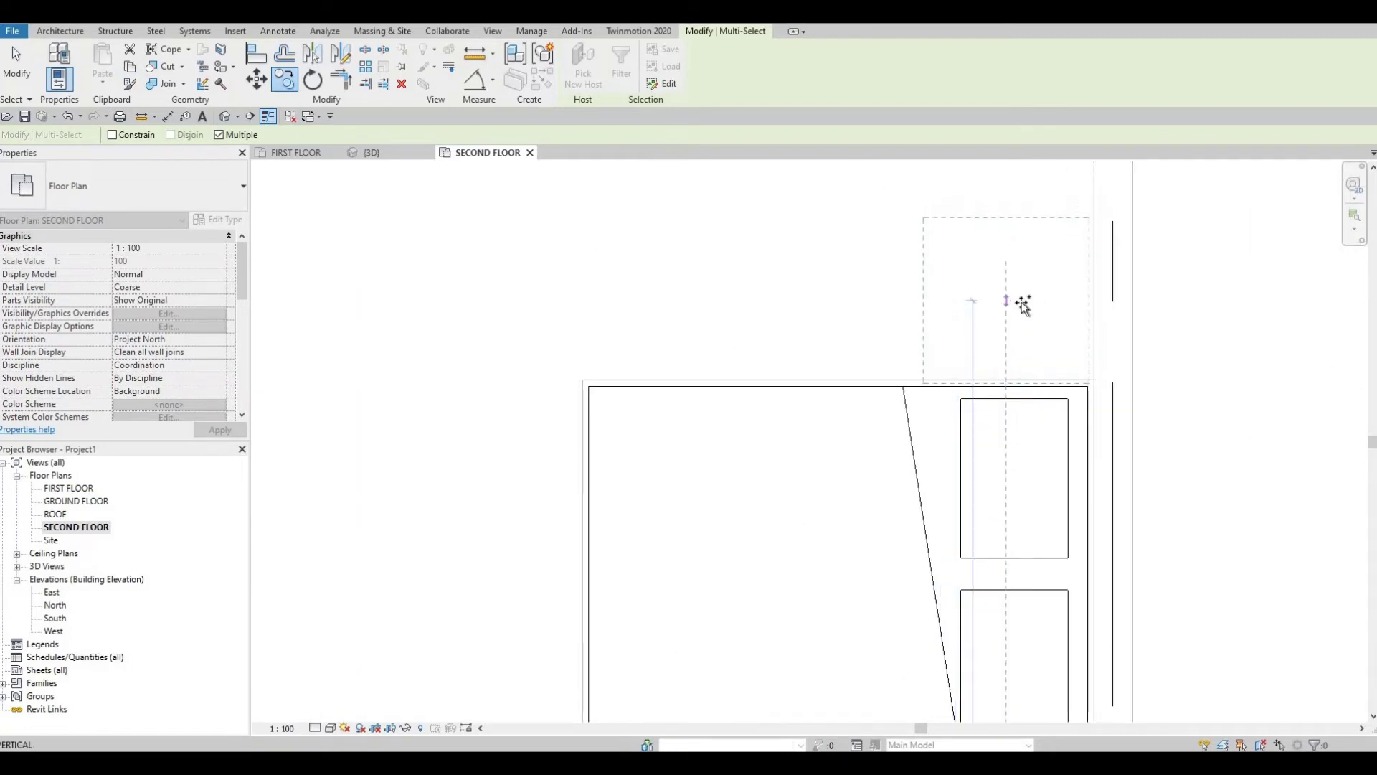
{"action": "left_click", "coordinate": [1045, 297]}
{"action": "scroll", "coordinate": [1023, 617], "scroll_direction": "down", "scroll_amount": 2}
{"action": "middle_click_drag", "start_coordinate": [1020, 624], "coordinate": [1008, 411]}
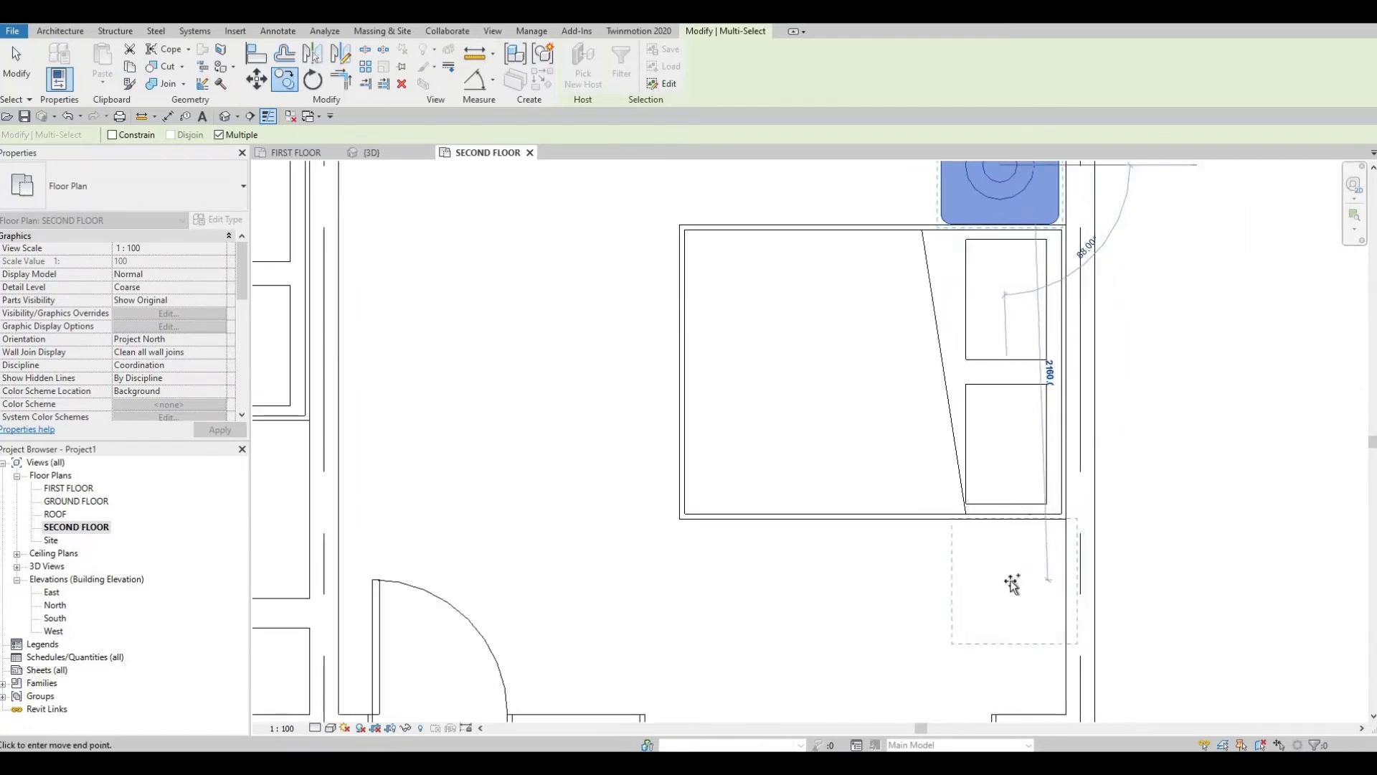
{"action": "left_click", "coordinate": [1012, 584]}
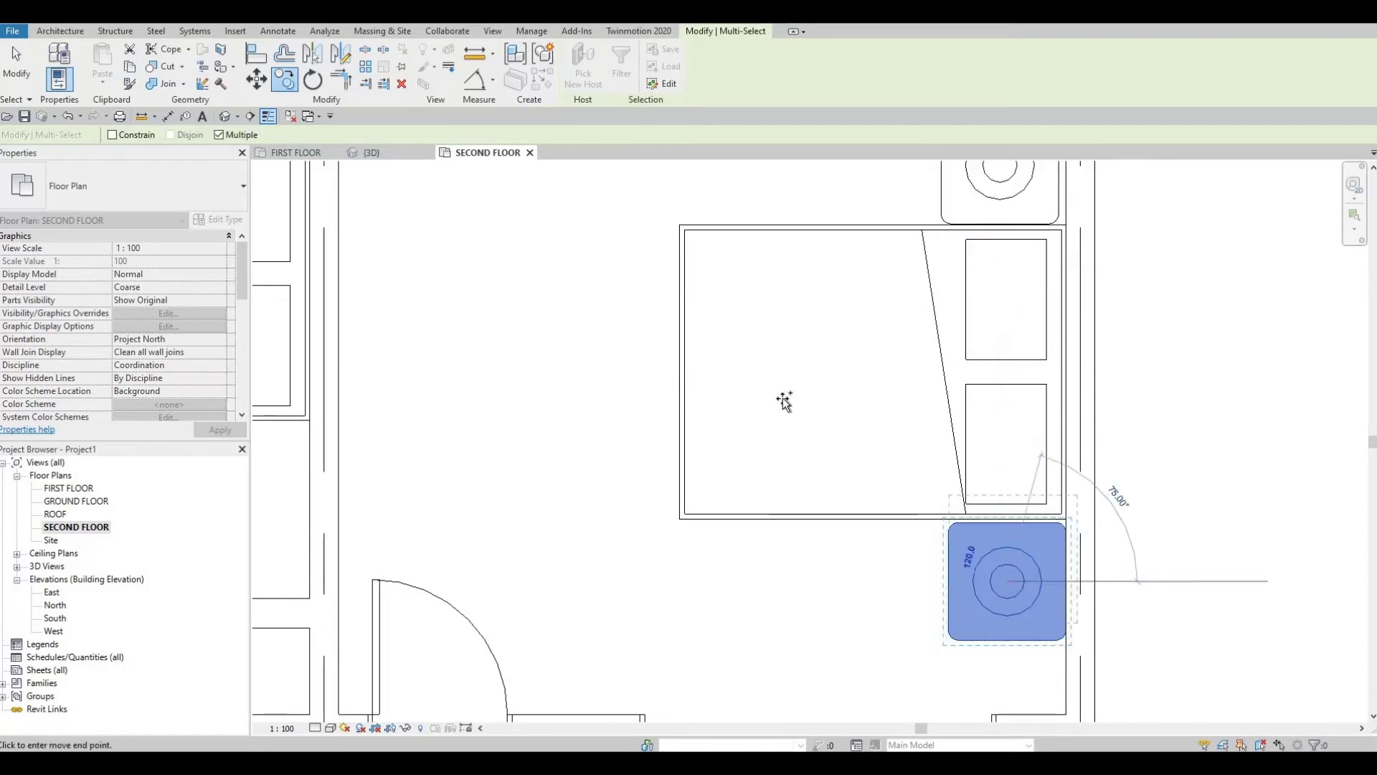
Step: Copy the bedside table and lamp to both sides of the upper-middle bedroom's bed, vertically aligned beside the right wall
{"action": "scroll", "coordinate": [933, 345], "scroll_direction": "down", "scroll_amount": 2}
{"action": "scroll", "coordinate": [911, 337], "scroll_direction": "up", "scroll_amount": 4}
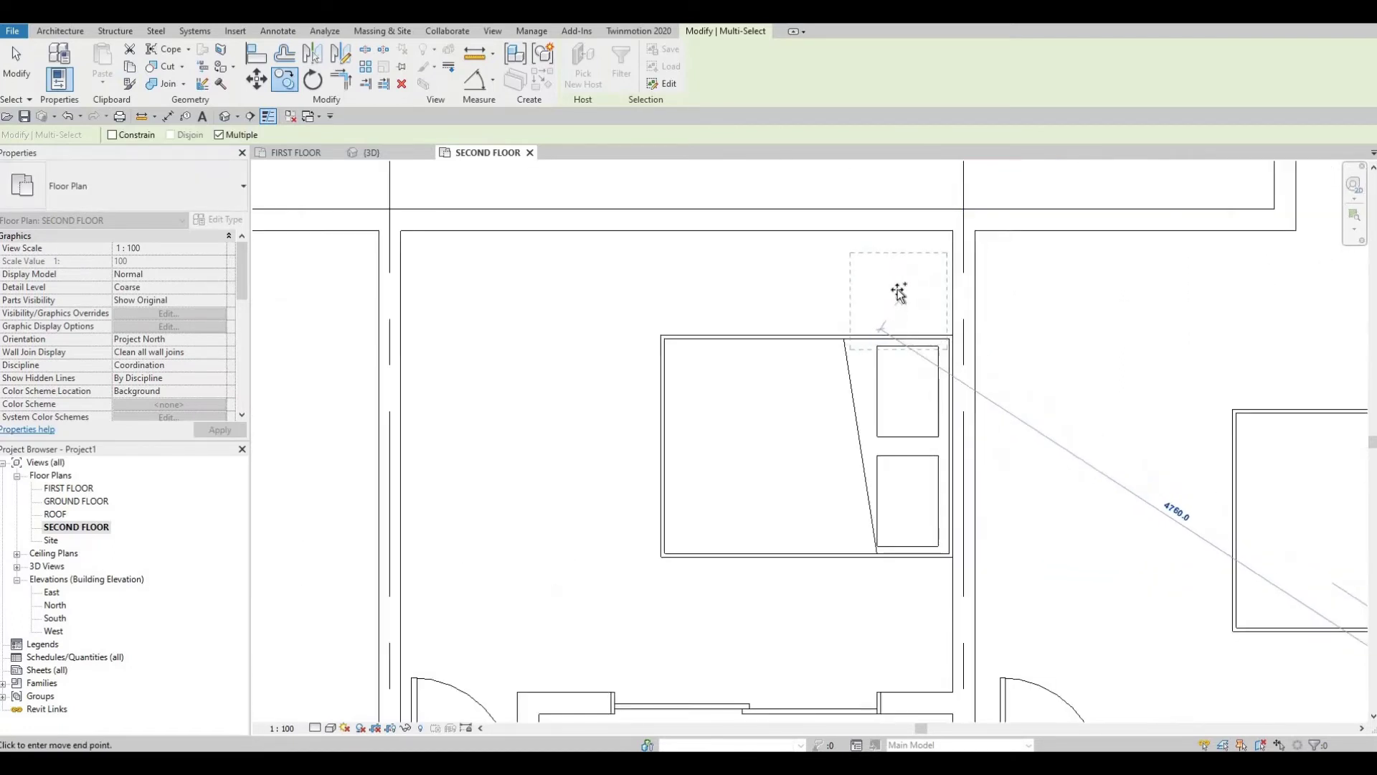
{"action": "scroll", "coordinate": [898, 291], "scroll_direction": "up", "scroll_amount": 1}
{"action": "left_click", "coordinate": [896, 289]}
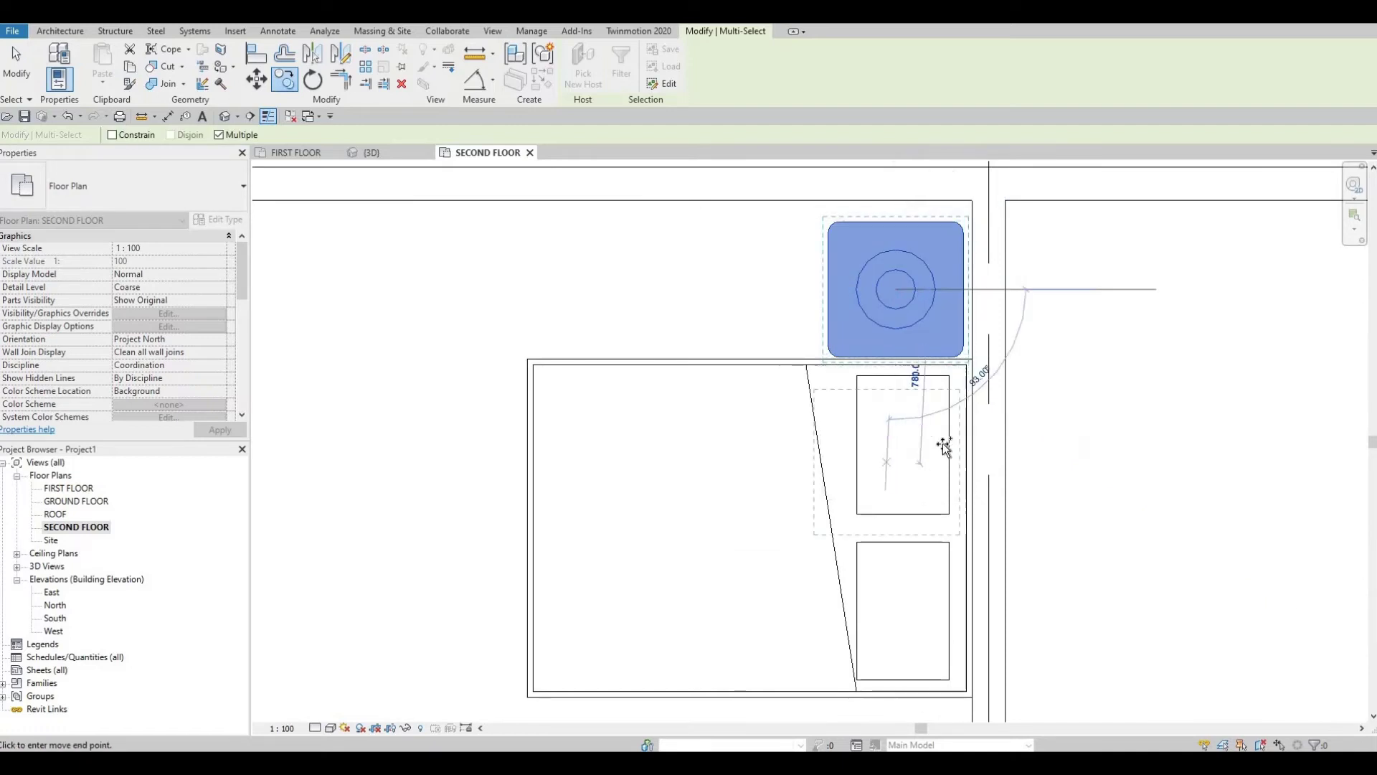
{"action": "scroll", "coordinate": [944, 449], "scroll_direction": "down", "scroll_amount": 1}
{"action": "middle_click_drag", "start_coordinate": [912, 685], "coordinate": [965, 471]}
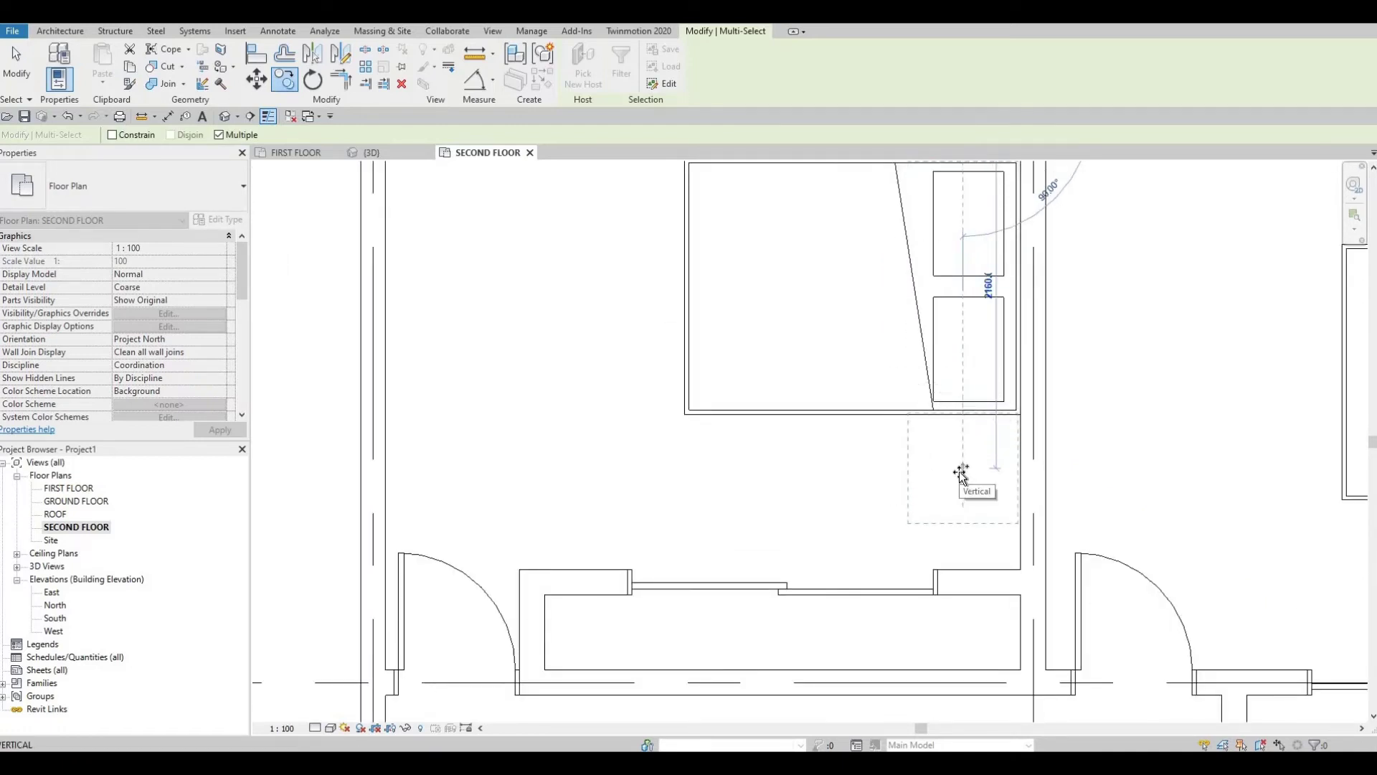
{"action": "left_click", "coordinate": [961, 470]}
Step: Copy the bedside table and lamp to both sides of the upper-left bedroom's bed along the exterior wall, and finish copying
{"action": "scroll", "coordinate": [1100, 416], "scroll_direction": "down", "scroll_amount": 1}
{"action": "middle_click_drag", "start_coordinate": [661, 298], "coordinate": [747, 364]}
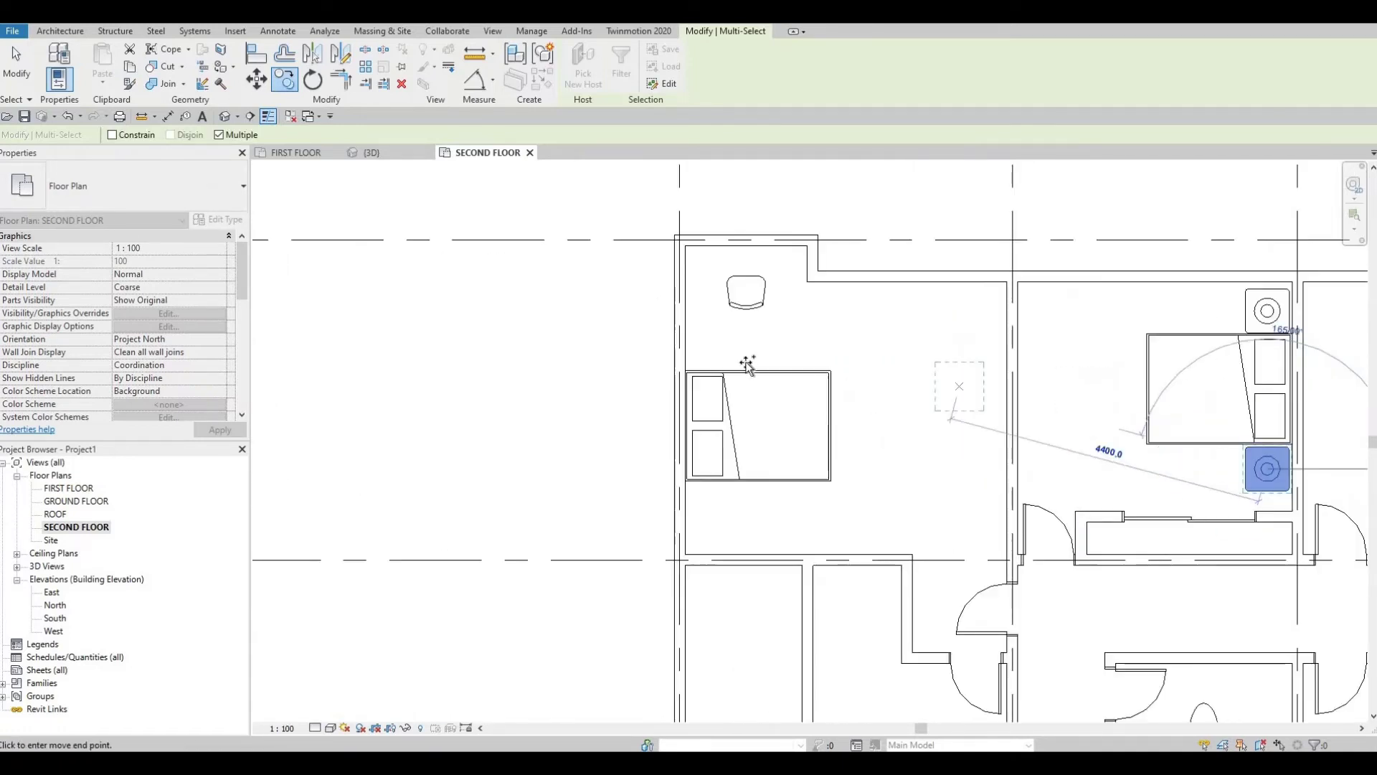
{"action": "scroll", "coordinate": [744, 373], "scroll_direction": "up", "scroll_amount": 4}
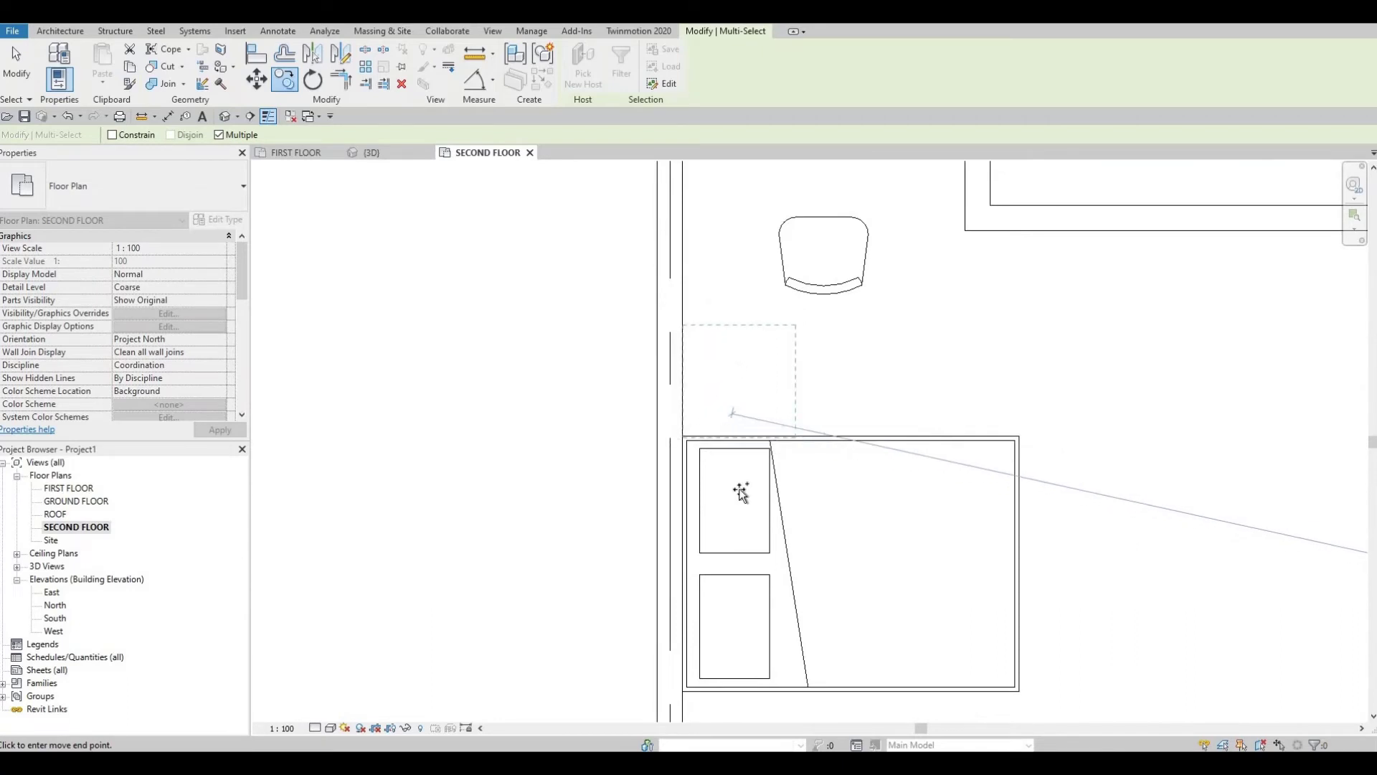
{"action": "left_click", "coordinate": [741, 495]}
{"action": "middle_click_drag", "start_coordinate": [741, 495], "coordinate": [830, 477]}
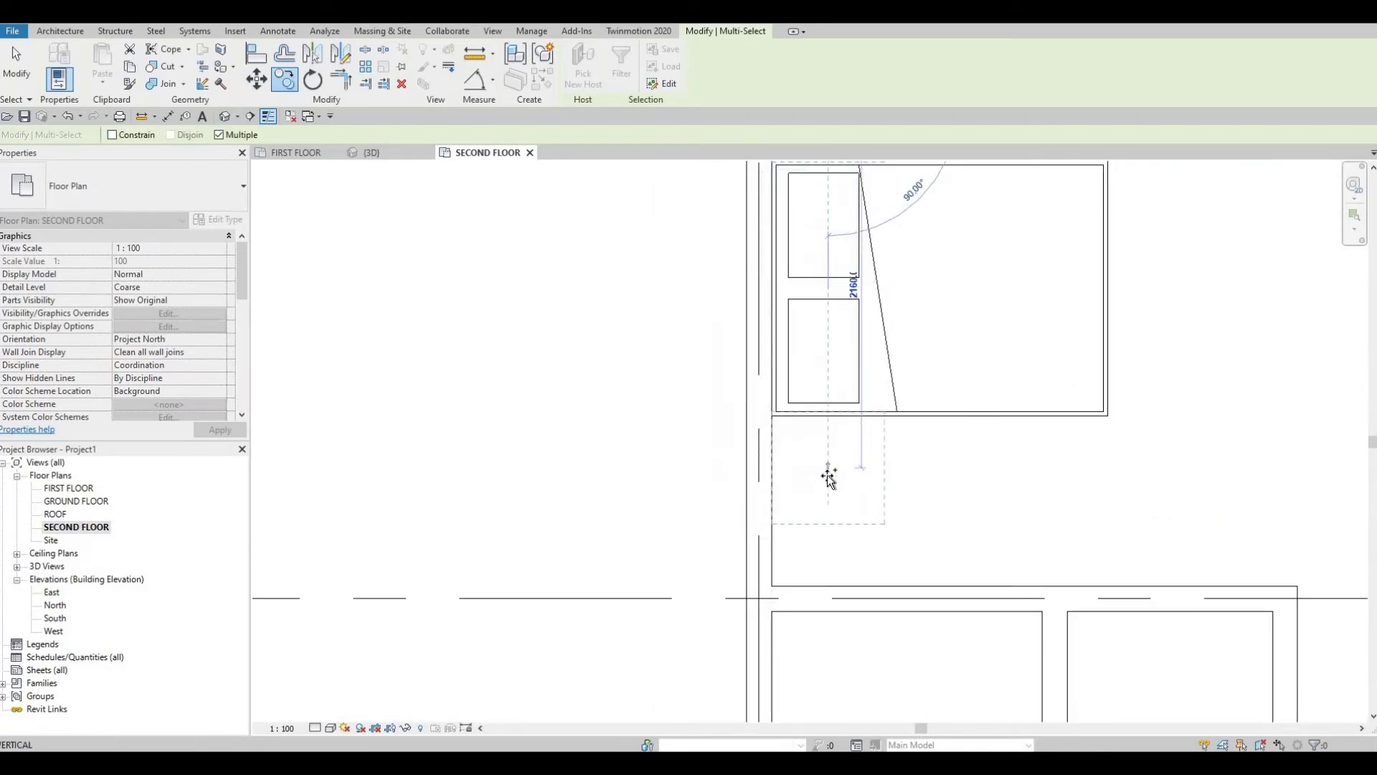
{"action": "left_click", "coordinate": [828, 479]}
{"action": "middle_click_drag", "start_coordinate": [658, 399], "coordinate": [615, 298]}
{"action": "scroll", "coordinate": [820, 364], "scroll_direction": "down", "scroll_amount": 3}
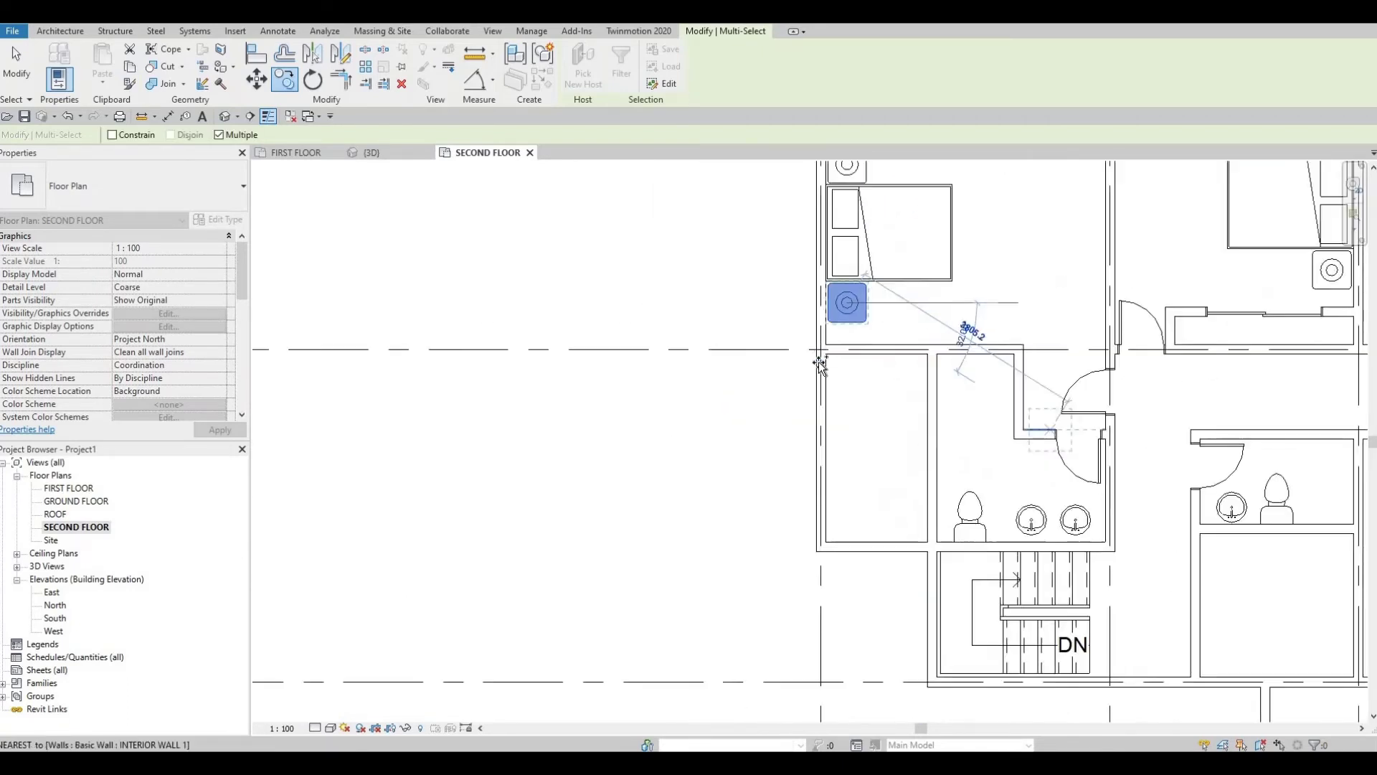
{"action": "scroll", "coordinate": [820, 364], "scroll_direction": "down", "scroll_amount": 3}
{"action": "scroll", "coordinate": [901, 476], "scroll_direction": "down", "scroll_amount": 1}
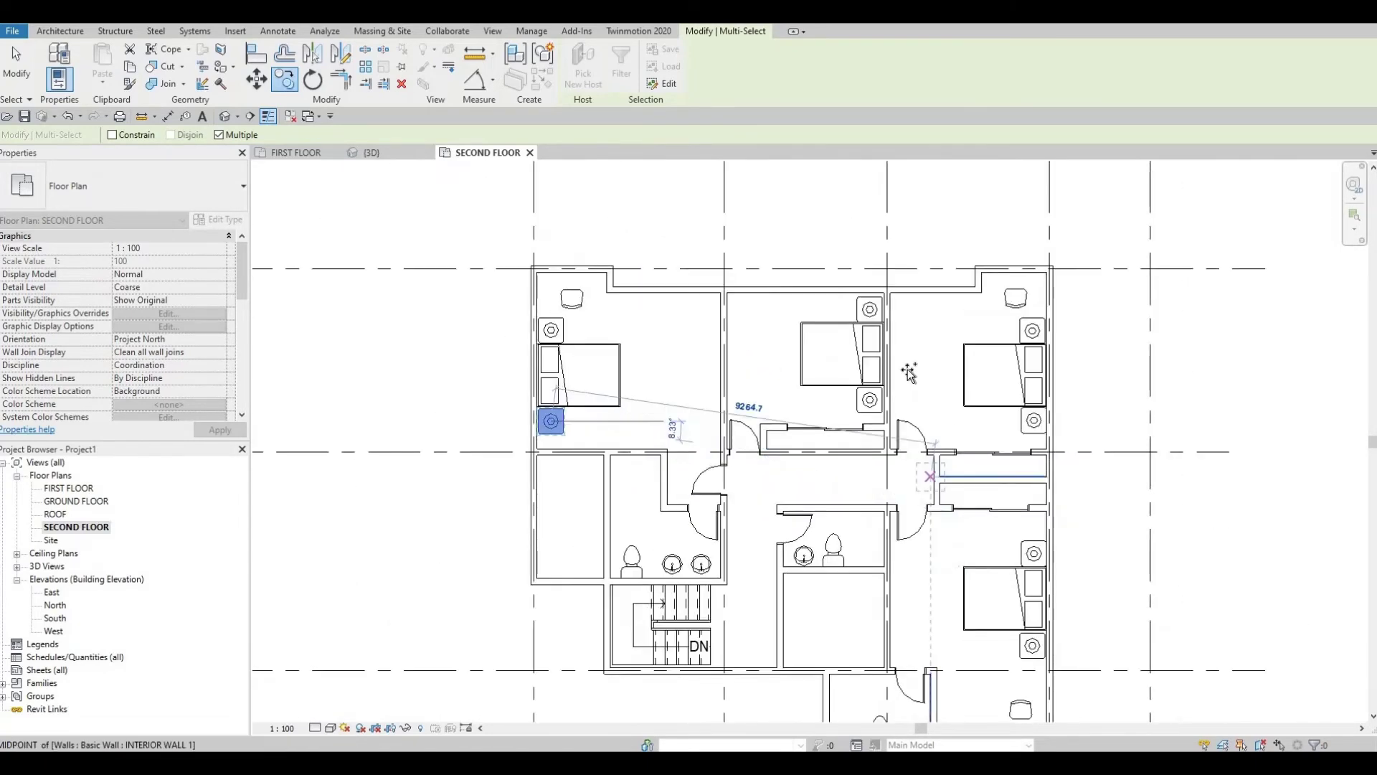
{"action": "middle_click_drag", "start_coordinate": [909, 372], "coordinate": [947, 314]}
{"action": "key", "text": "Escape"}
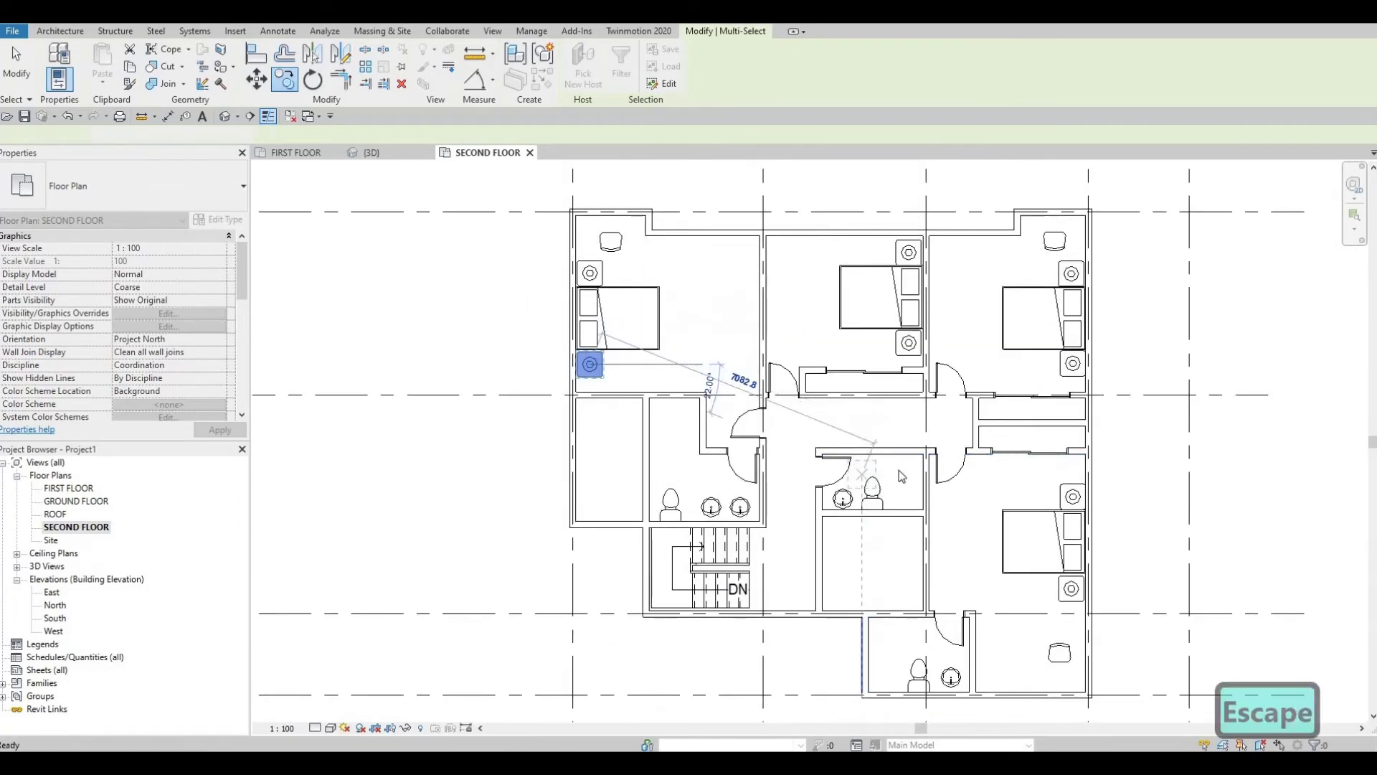
{"action": "key", "text": "Escape"}
{"action": "key", "text": "Escape"}
Step: Draw a Thin Lines detail line about 1570 mm long across the upper-right bedroom's alcove, along the front of the chair
{"action": "scroll", "coordinate": [1054, 215], "scroll_direction": "up", "scroll_amount": 2}
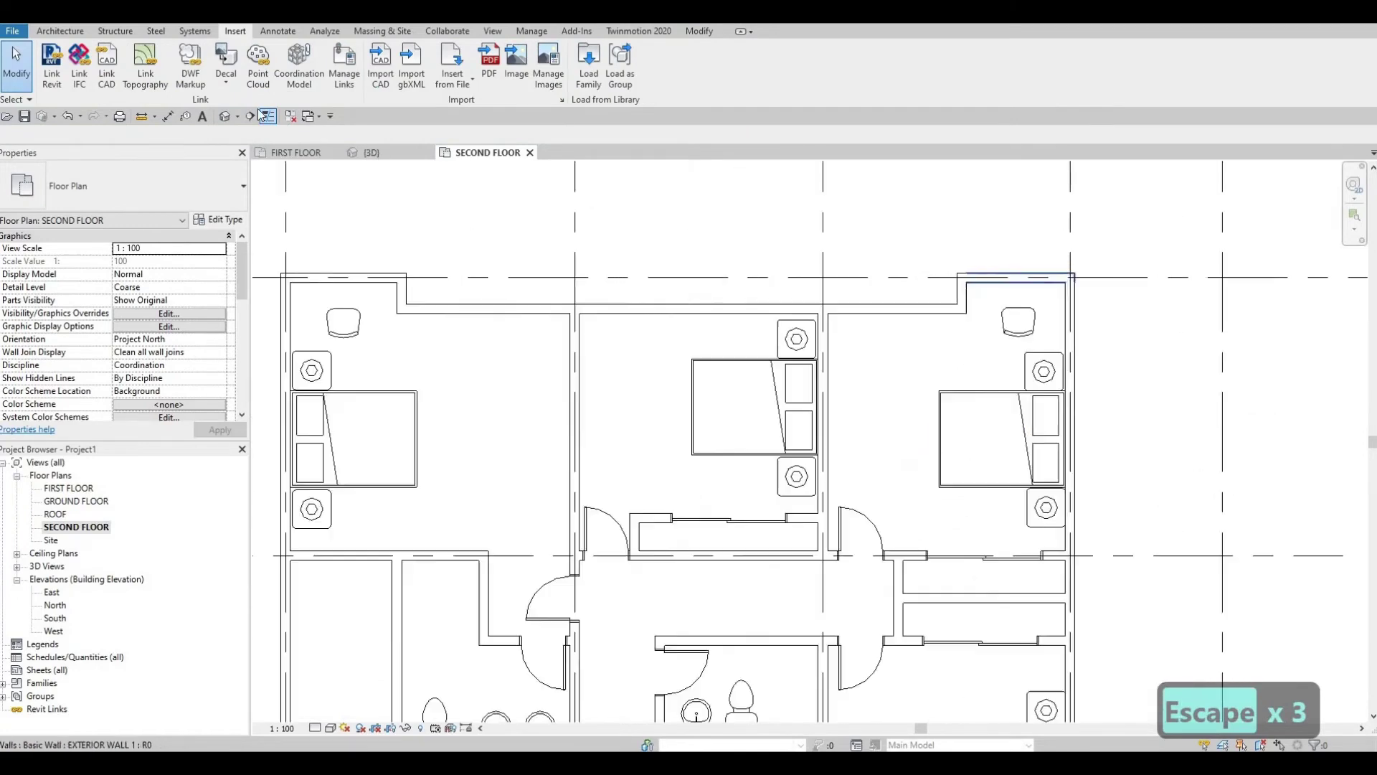
{"action": "left_click", "coordinate": [275, 30]}
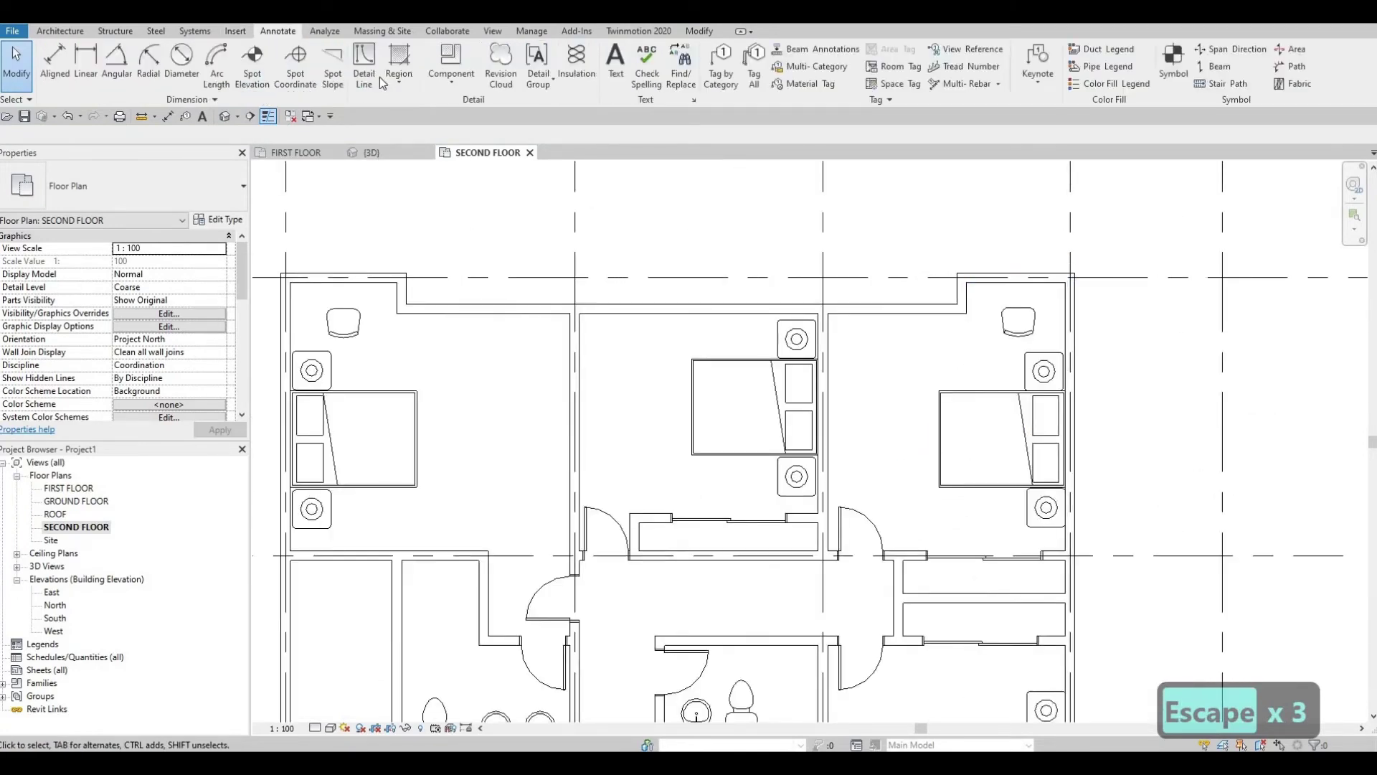
{"action": "left_click", "coordinate": [365, 69]}
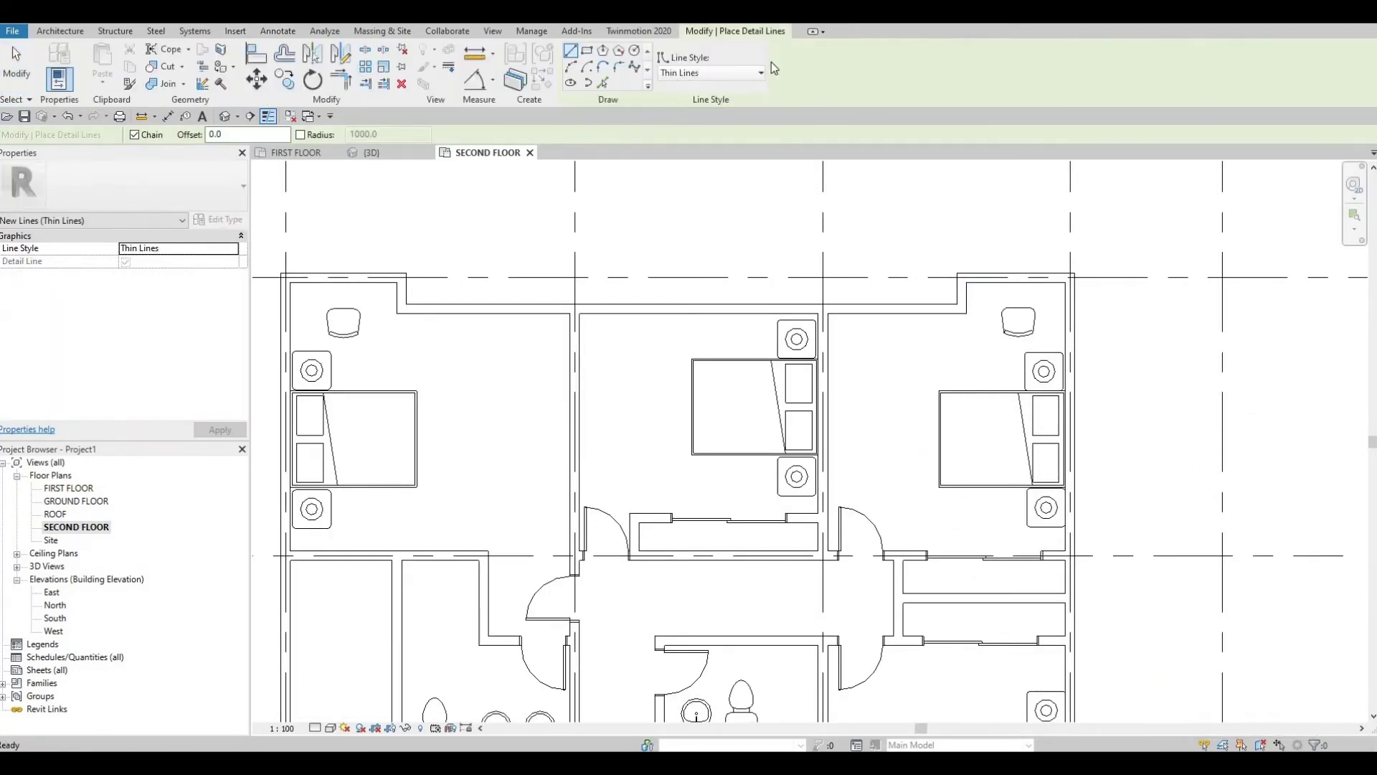
{"action": "scroll", "coordinate": [1001, 322], "scroll_direction": "up", "scroll_amount": 3}
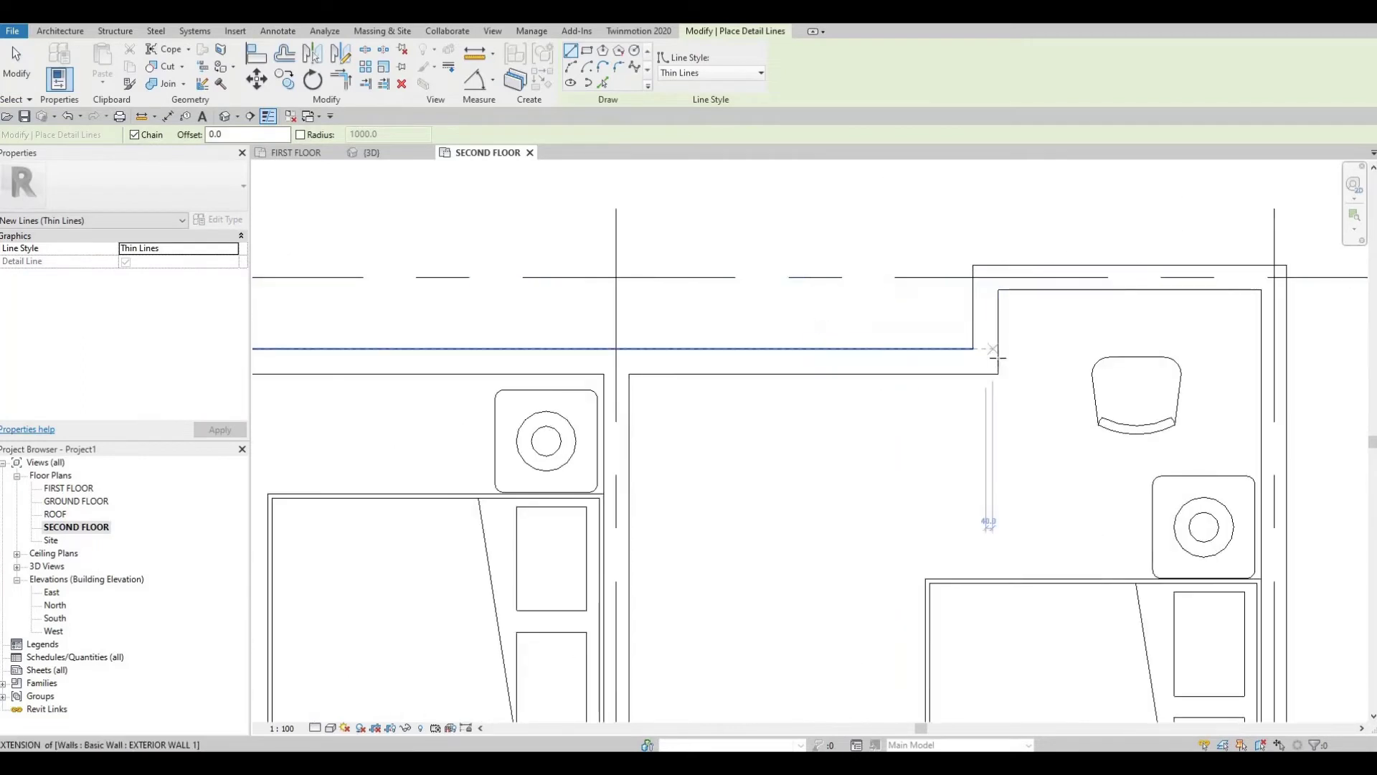
{"action": "left_click", "coordinate": [967, 313]}
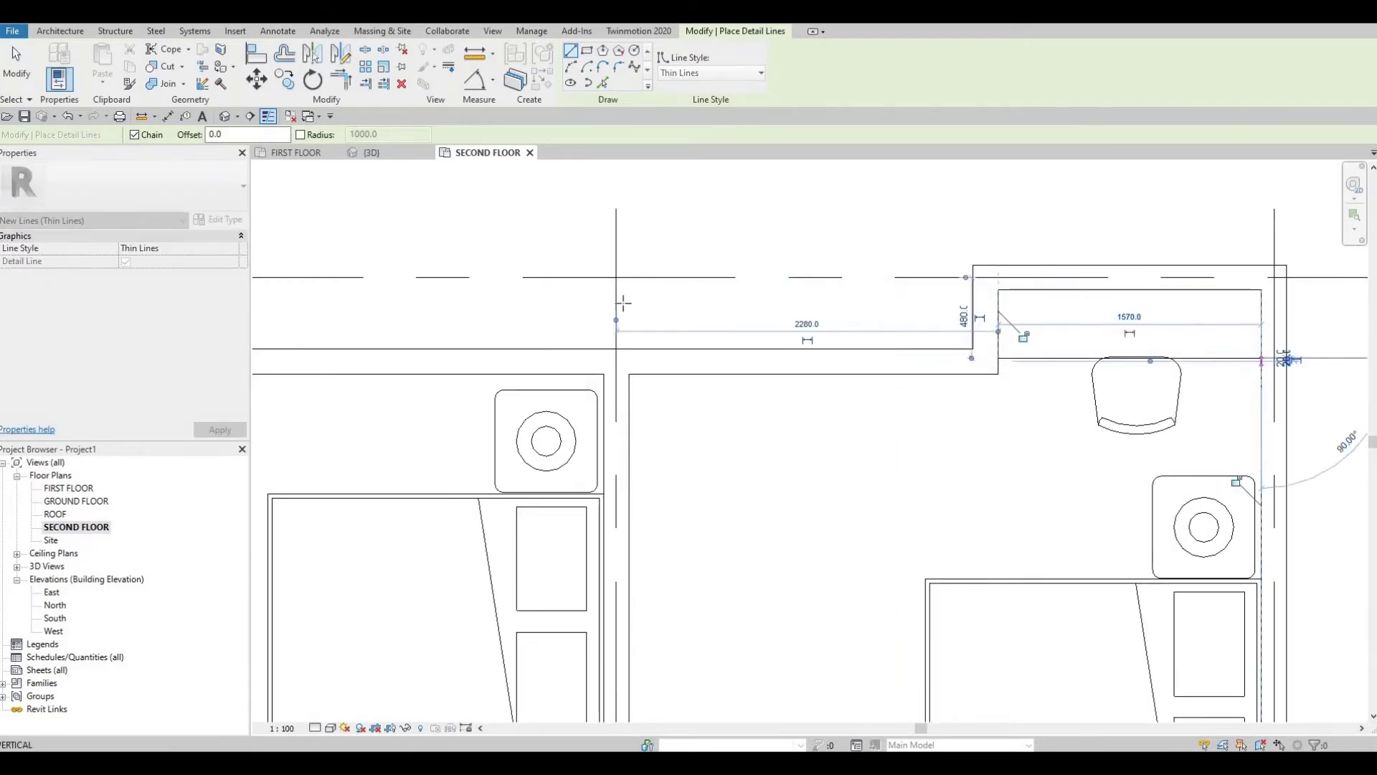
{"action": "key", "text": "Escape"}
Step: Draw a horizontal detail line about 1685 mm long across the upper-left bedroom's alcove, wall to wall at the chair's front edge
{"action": "middle_click_drag", "start_coordinate": [430, 353], "coordinate": [1341, 343]}
{"action": "scroll", "coordinate": [1341, 343], "scroll_direction": "down", "scroll_amount": 1}
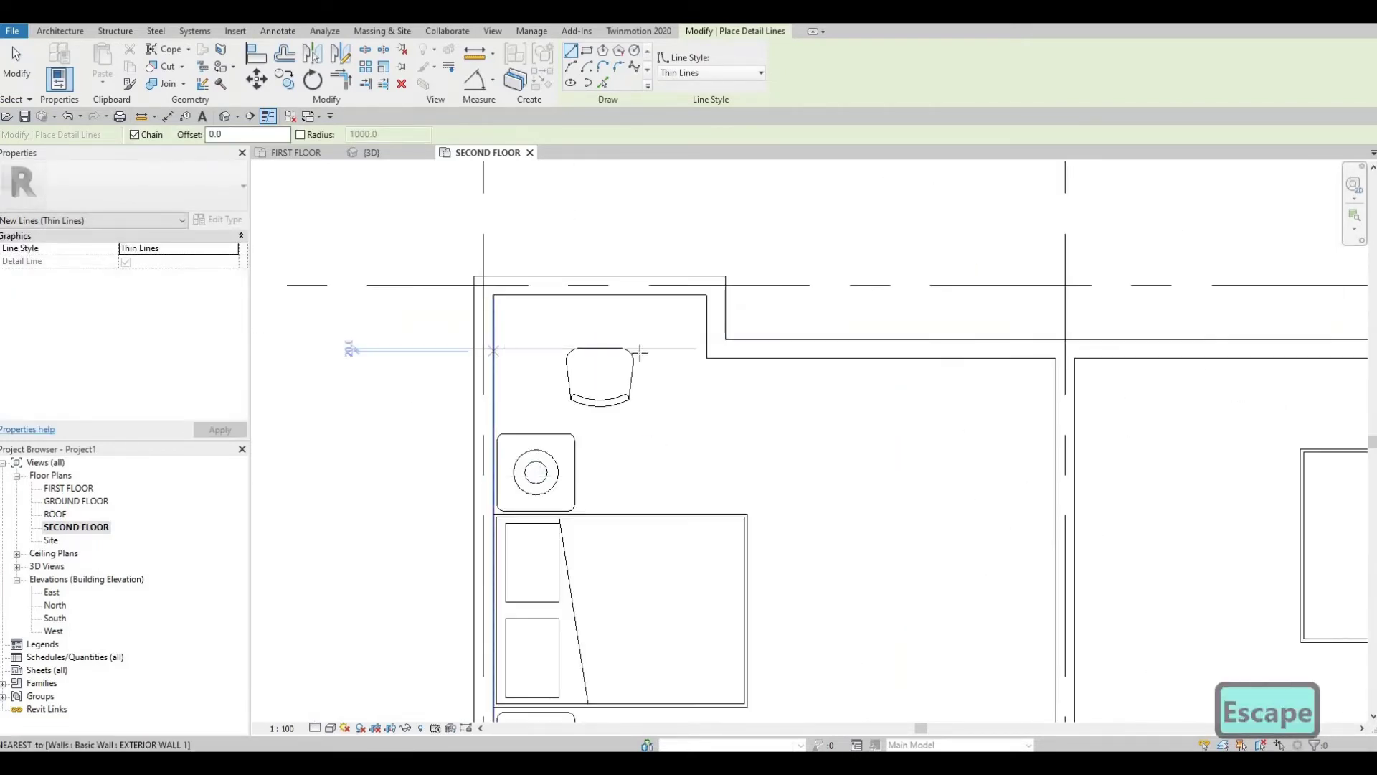
{"action": "left_click", "coordinate": [494, 352]}
{"action": "left_click", "coordinate": [708, 351]}
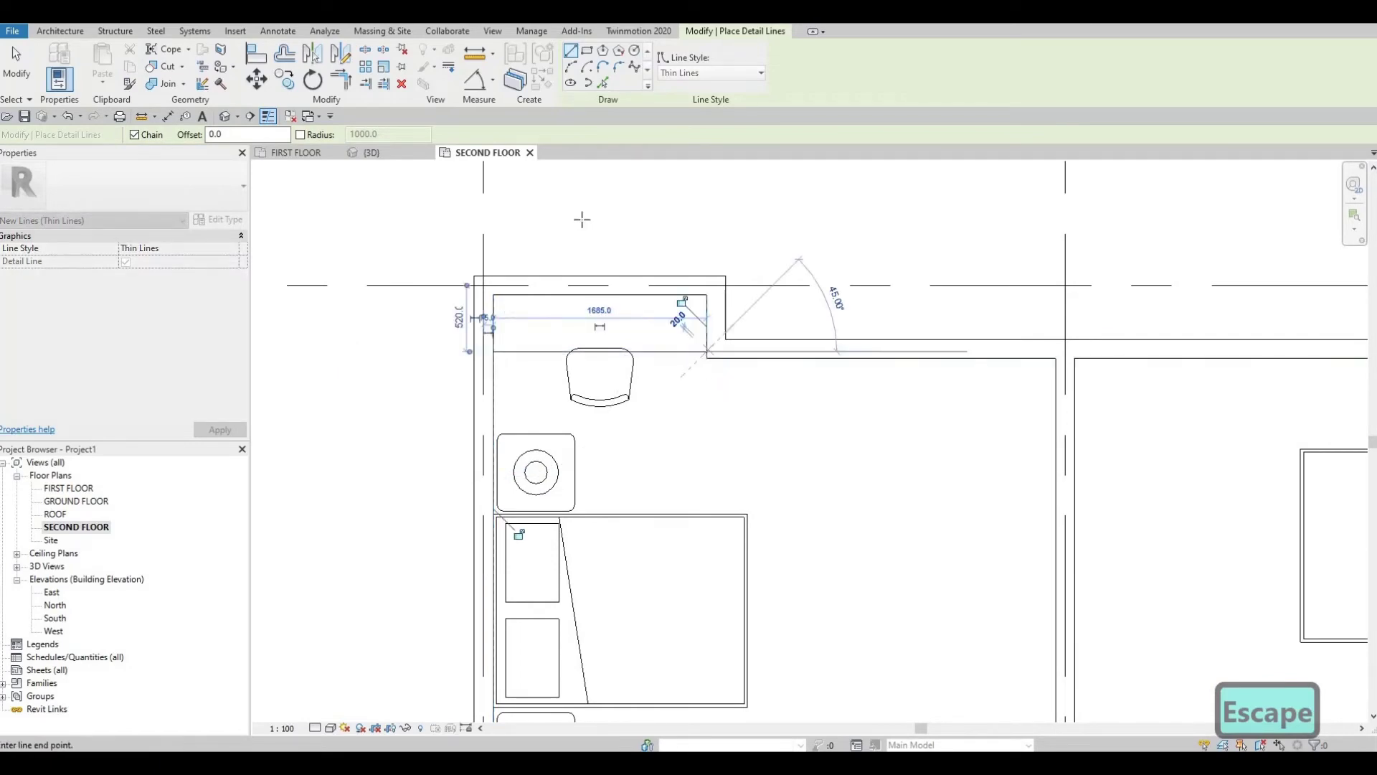
{"action": "key", "text": "Escape"}
Step: Draw a horizontal detail line below the lower-right bedroom's chair, from the bathroom wall to the exterior wall, and finish the line command
{"action": "middle_click_drag", "start_coordinate": [790, 388], "coordinate": [652, 217]}
{"action": "scroll", "coordinate": [652, 216], "scroll_direction": "down", "scroll_amount": 6}
{"action": "middle_click_drag", "start_coordinate": [1039, 487], "coordinate": [993, 355]}
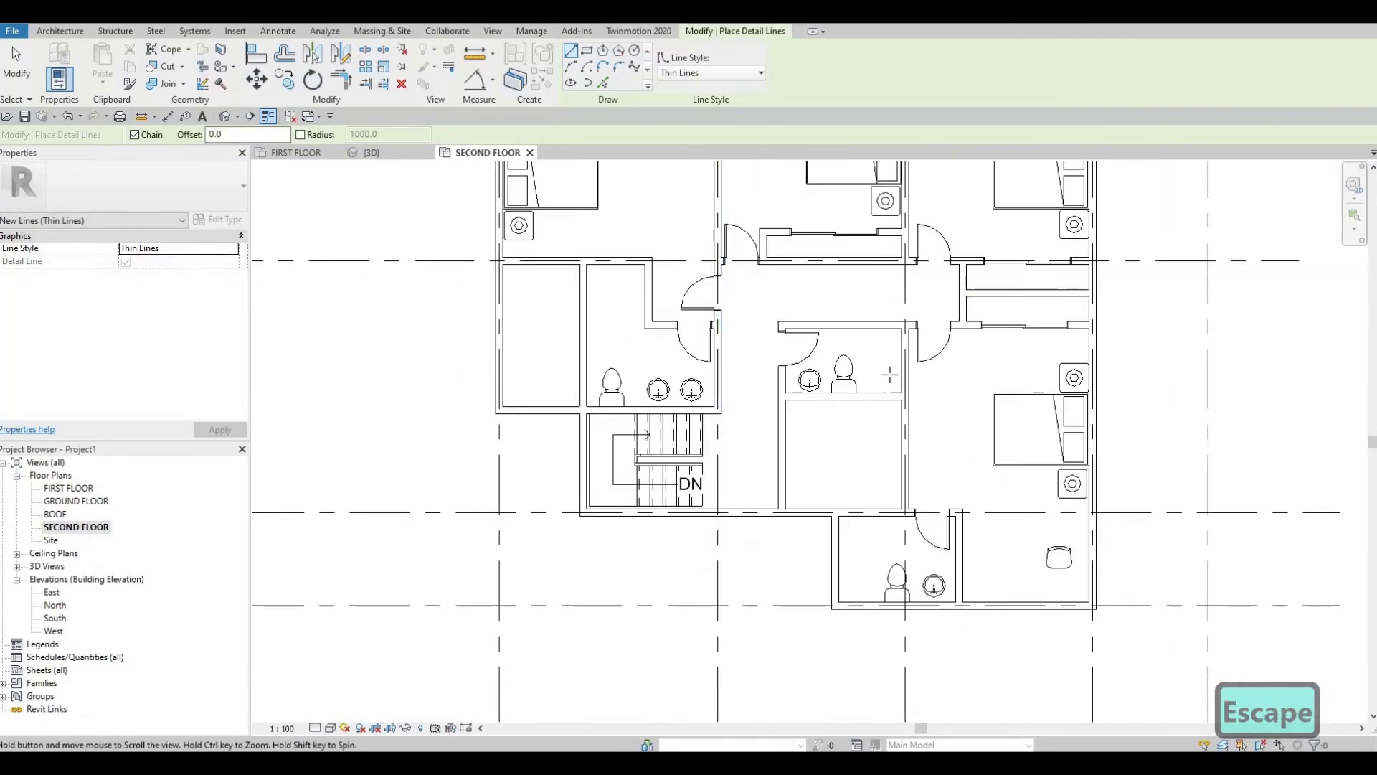
{"action": "middle_click_drag", "start_coordinate": [965, 567], "coordinate": [781, 337]}
{"action": "scroll", "coordinate": [781, 337], "scroll_direction": "up", "scroll_amount": 2}
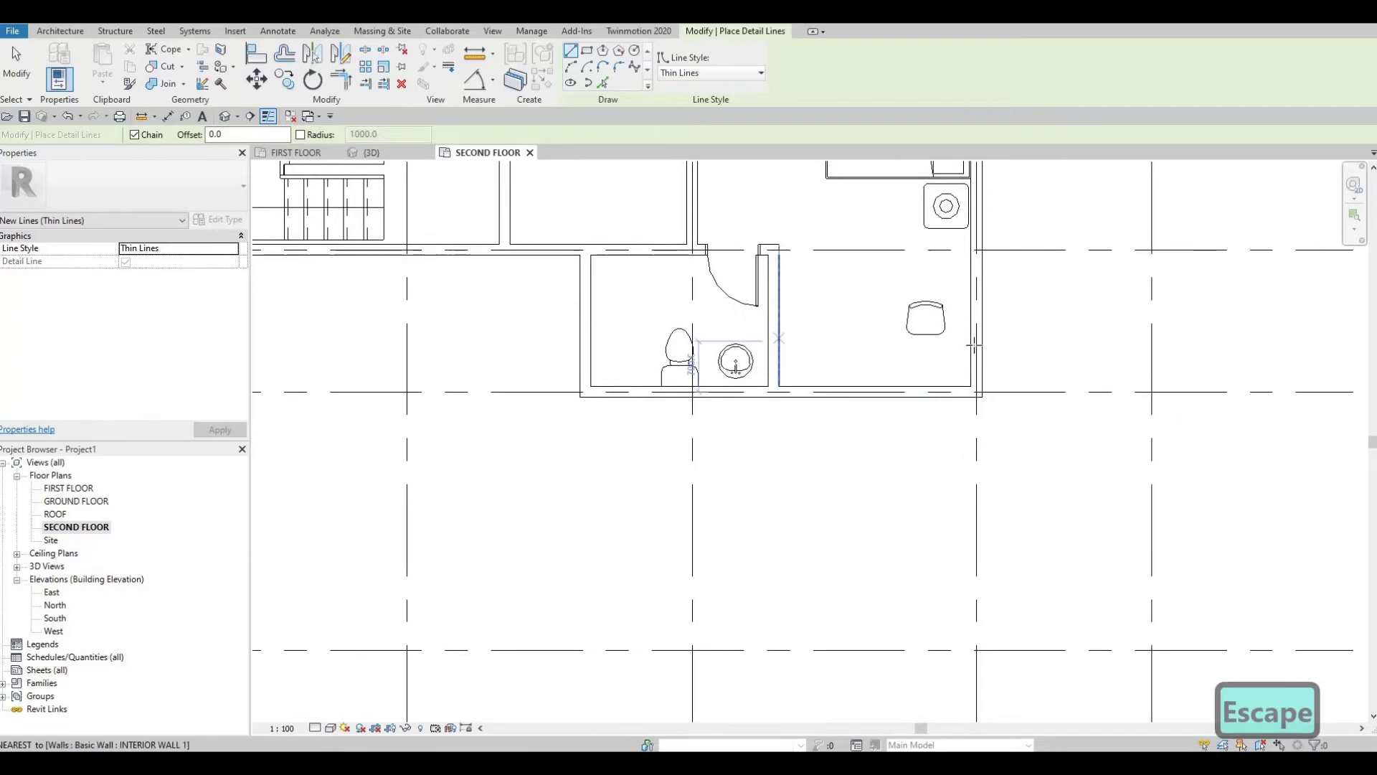
{"action": "left_click", "coordinate": [779, 341]}
{"action": "left_click", "coordinate": [972, 341]}
{"action": "key", "text": "Escape"}
{"action": "key", "text": "Escape"}
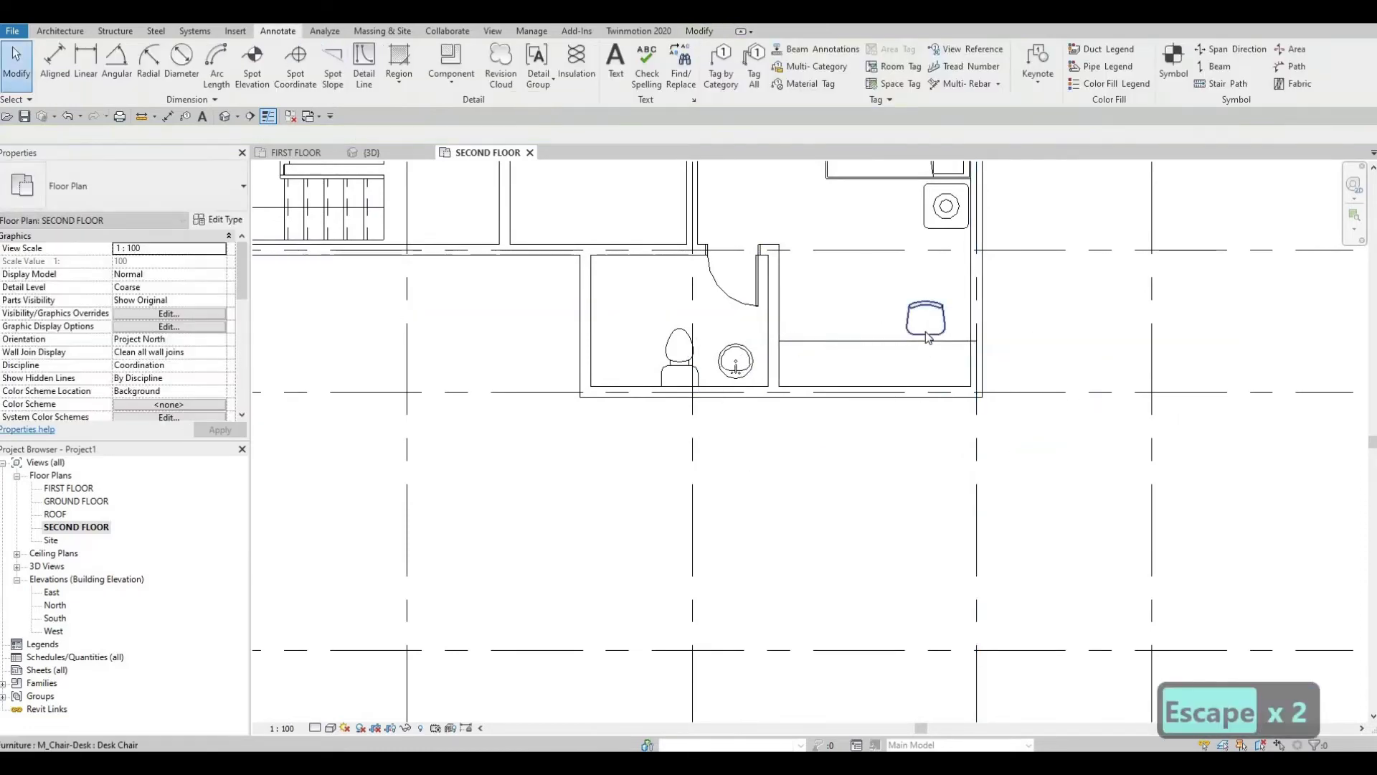
Step: Nudge the lower-right bedroom's desk chair down five increments so it tucks over the desk line
{"action": "left_click", "coordinate": [926, 334]}
{"action": "key", "text": "Down"}
{"action": "key", "text": "Down"}
{"action": "key", "text": "Down"}
{"action": "key", "text": "Down"}
{"action": "key", "text": "Down"}
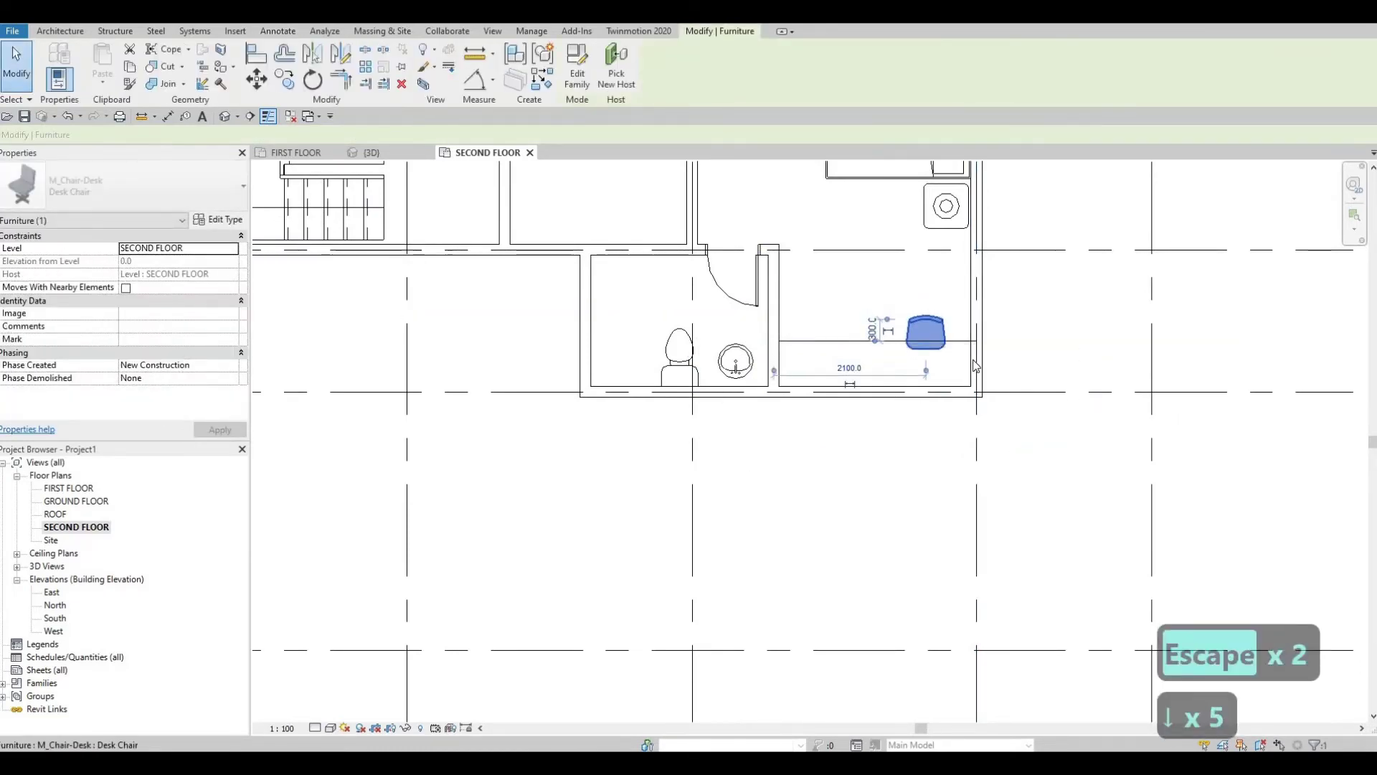
{"action": "scroll", "coordinate": [976, 366], "scroll_direction": "down", "scroll_amount": 3}
{"action": "key", "text": "Escape"}
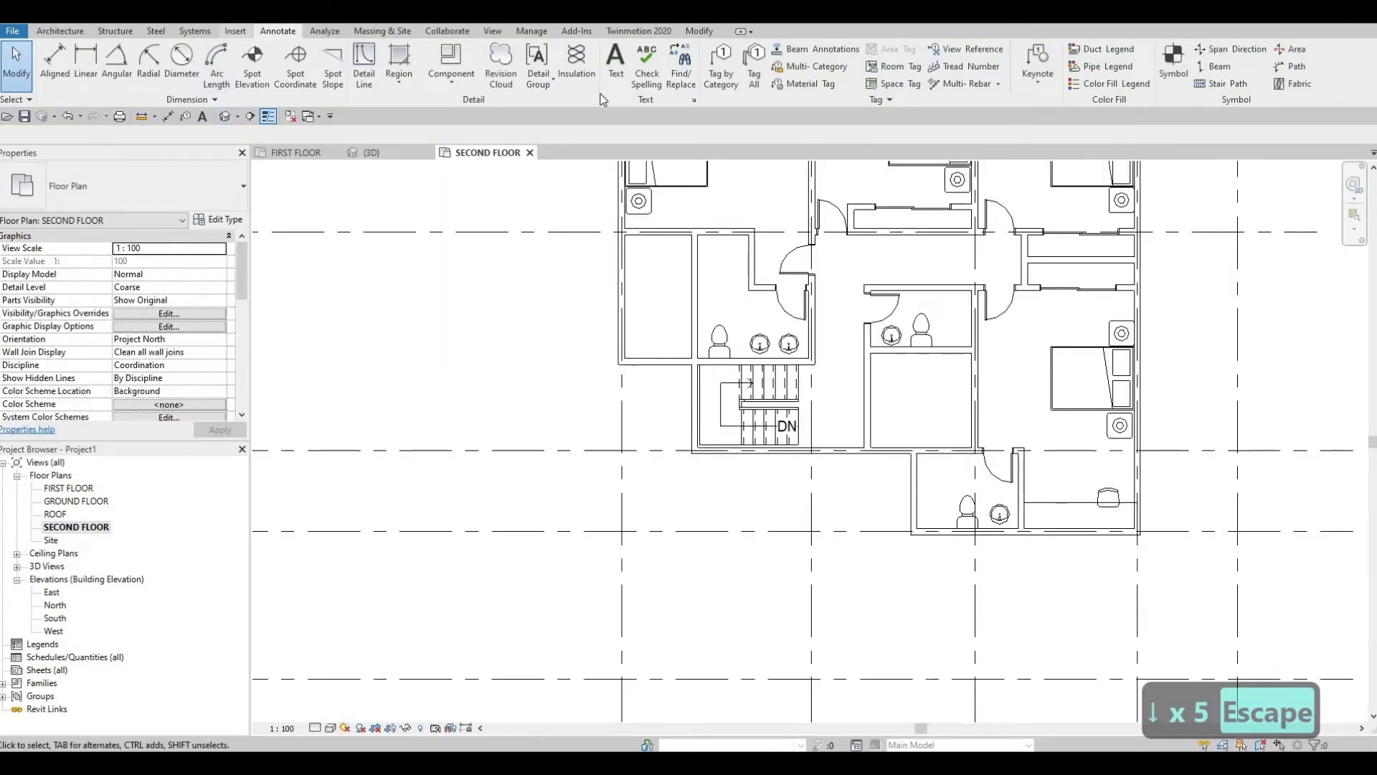
Step: Load the residential door family M_Door-Interior-Double-Pocket-2_Panel-Wood from the metric library with all of its types
{"action": "scroll", "coordinate": [598, 89], "scroll_direction": "up", "scroll_amount": 1}
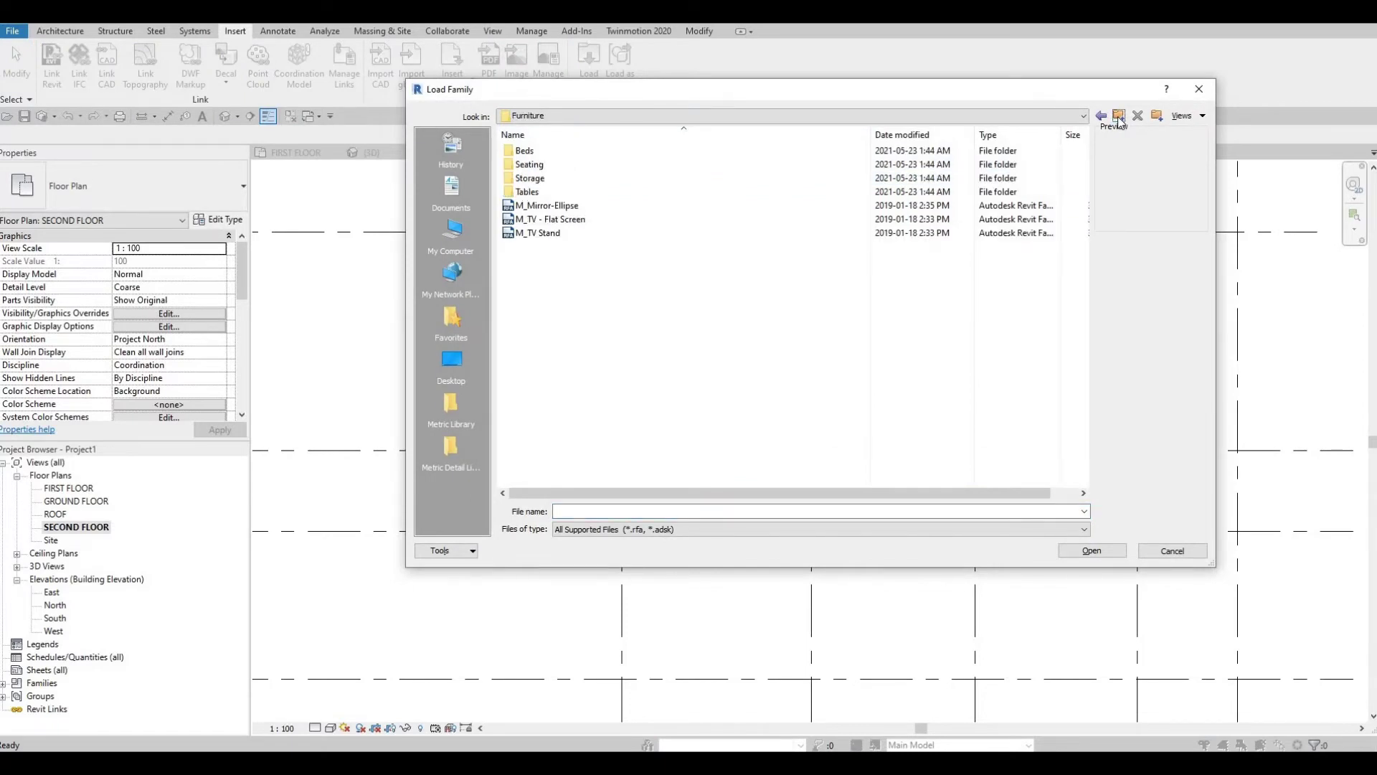
{"action": "left_click", "coordinate": [1119, 117]}
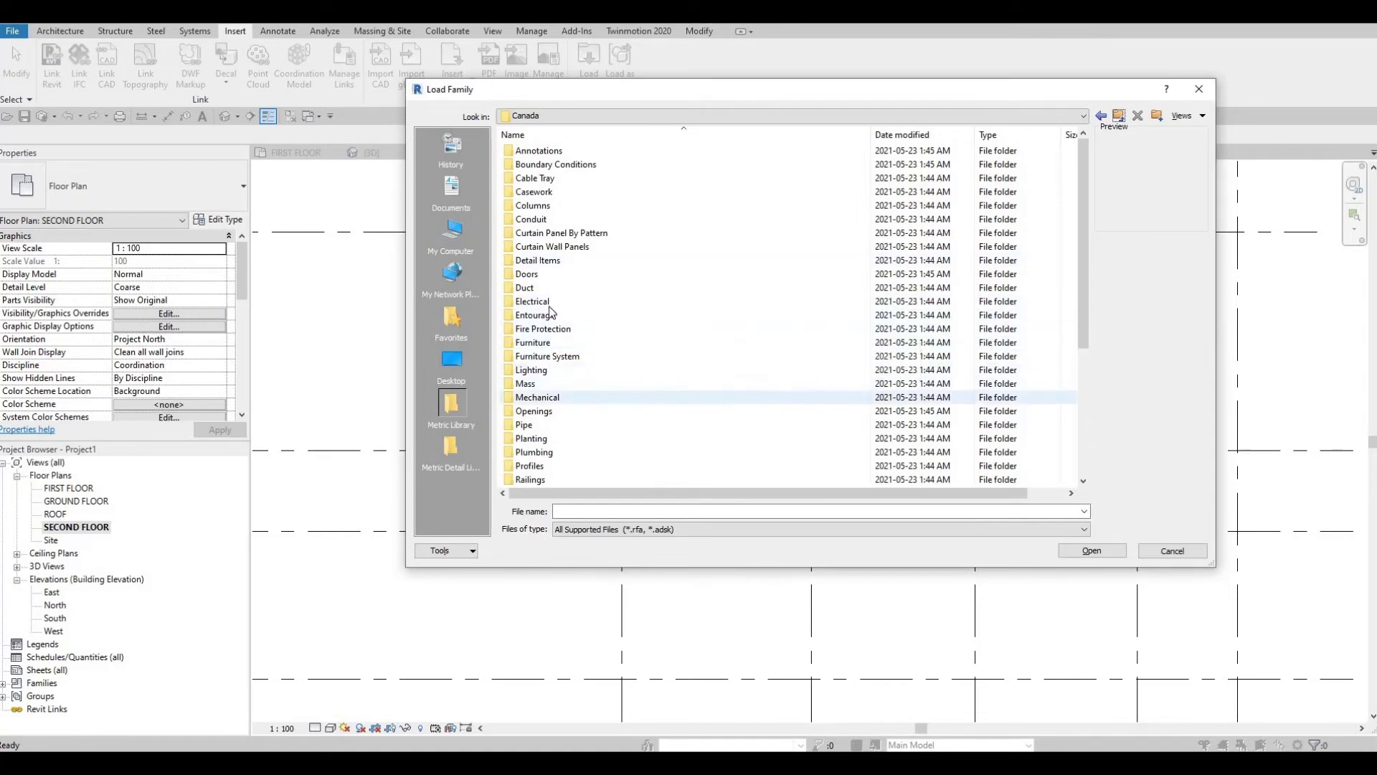
{"action": "double_click", "coordinate": [539, 277]}
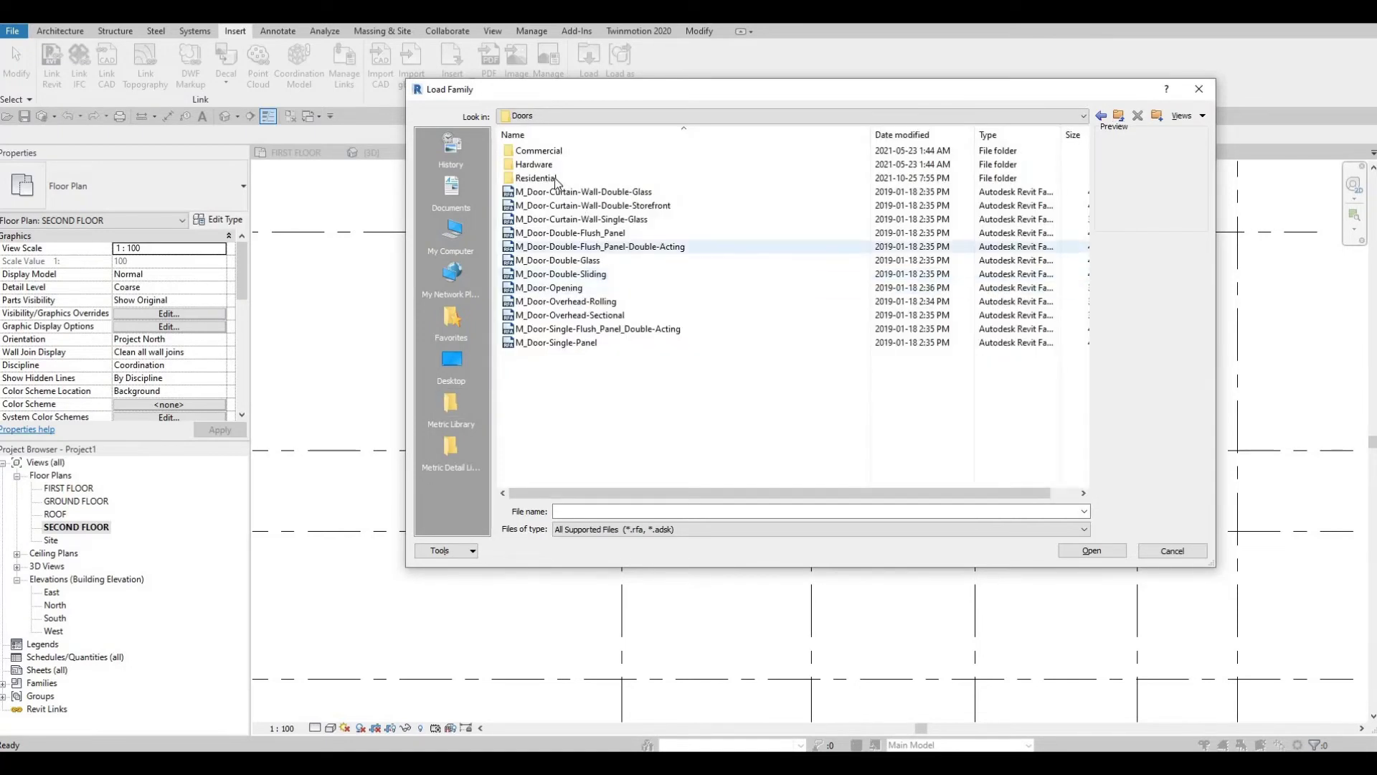
{"action": "double_click", "coordinate": [553, 181]}
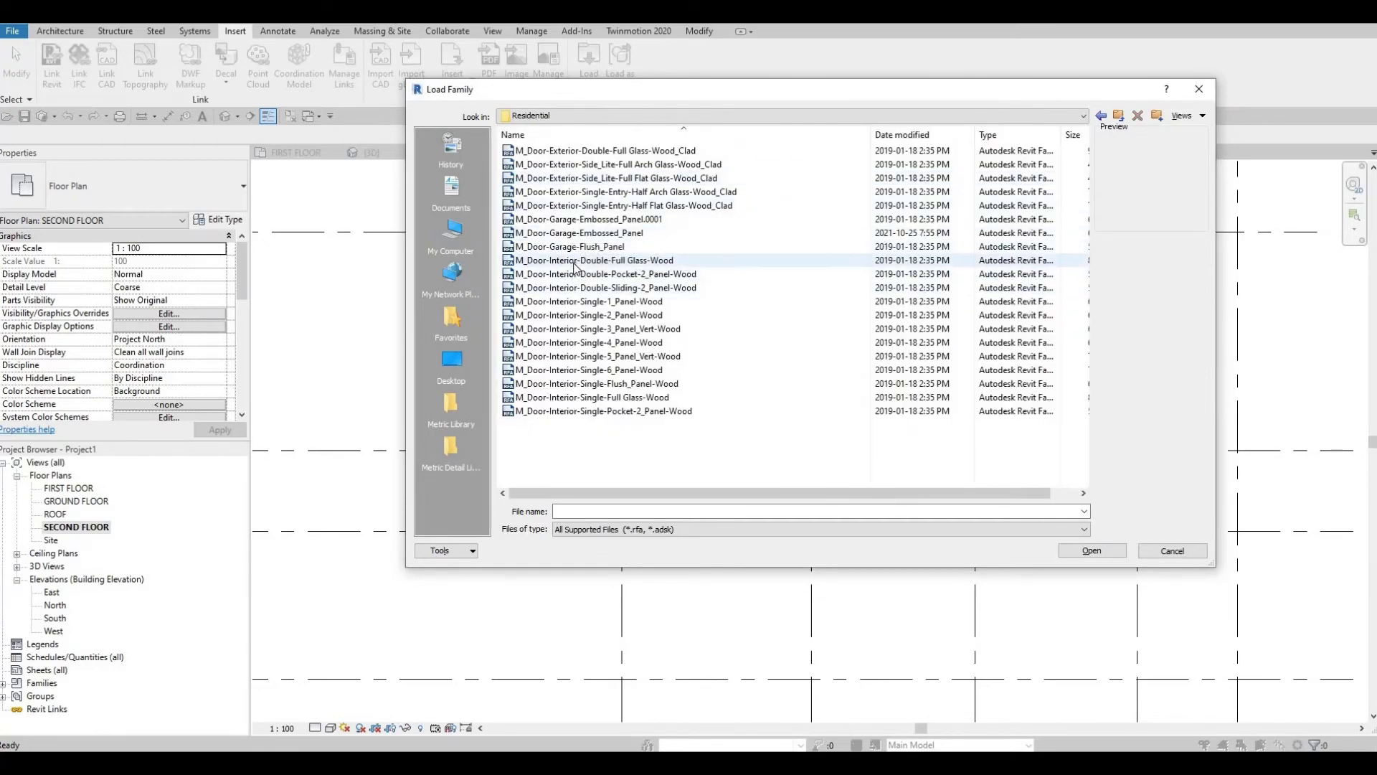
{"action": "left_click", "coordinate": [573, 261]}
{"action": "left_click", "coordinate": [574, 274]}
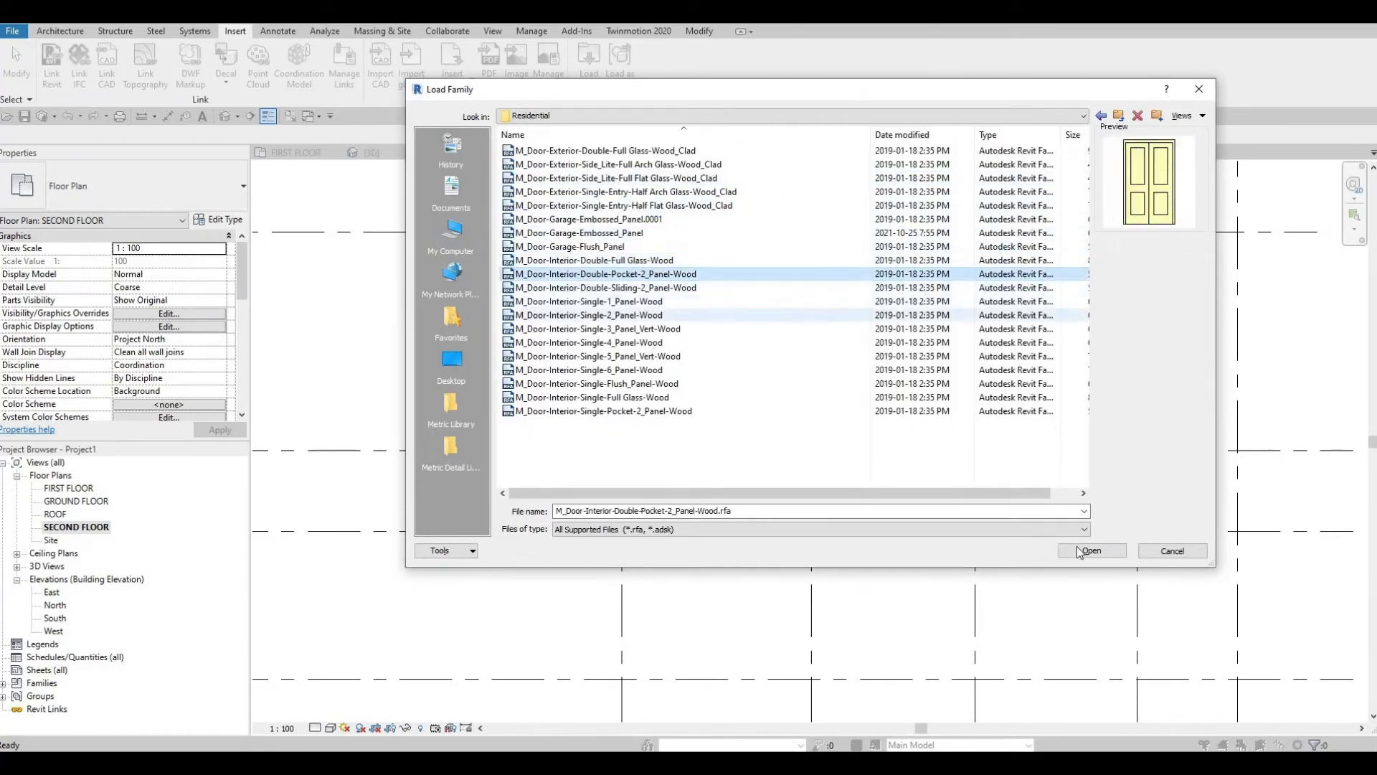
{"action": "key", "text": "Return"}
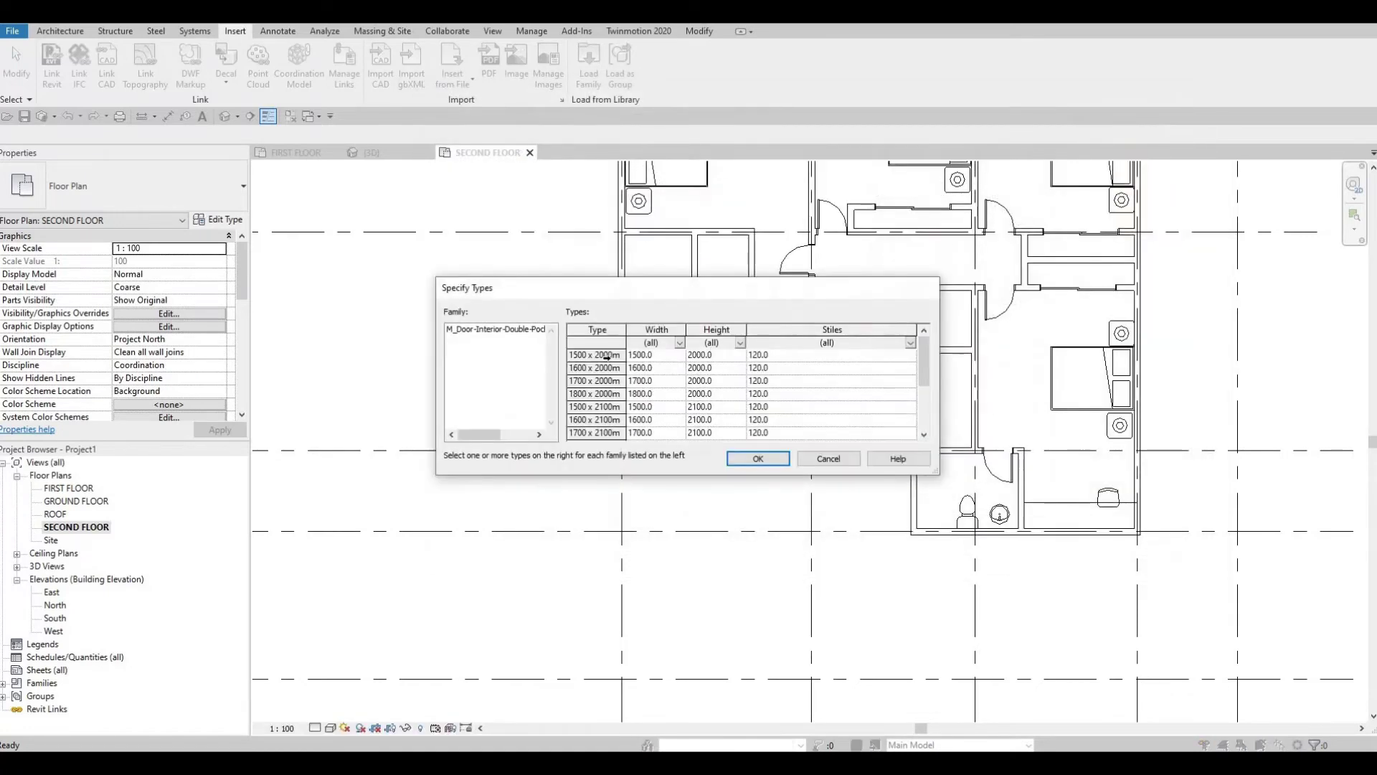
{"action": "scroll", "coordinate": [604, 393], "scroll_direction": "down", "scroll_amount": 1}
{"action": "key", "text": "ctrl+a"}
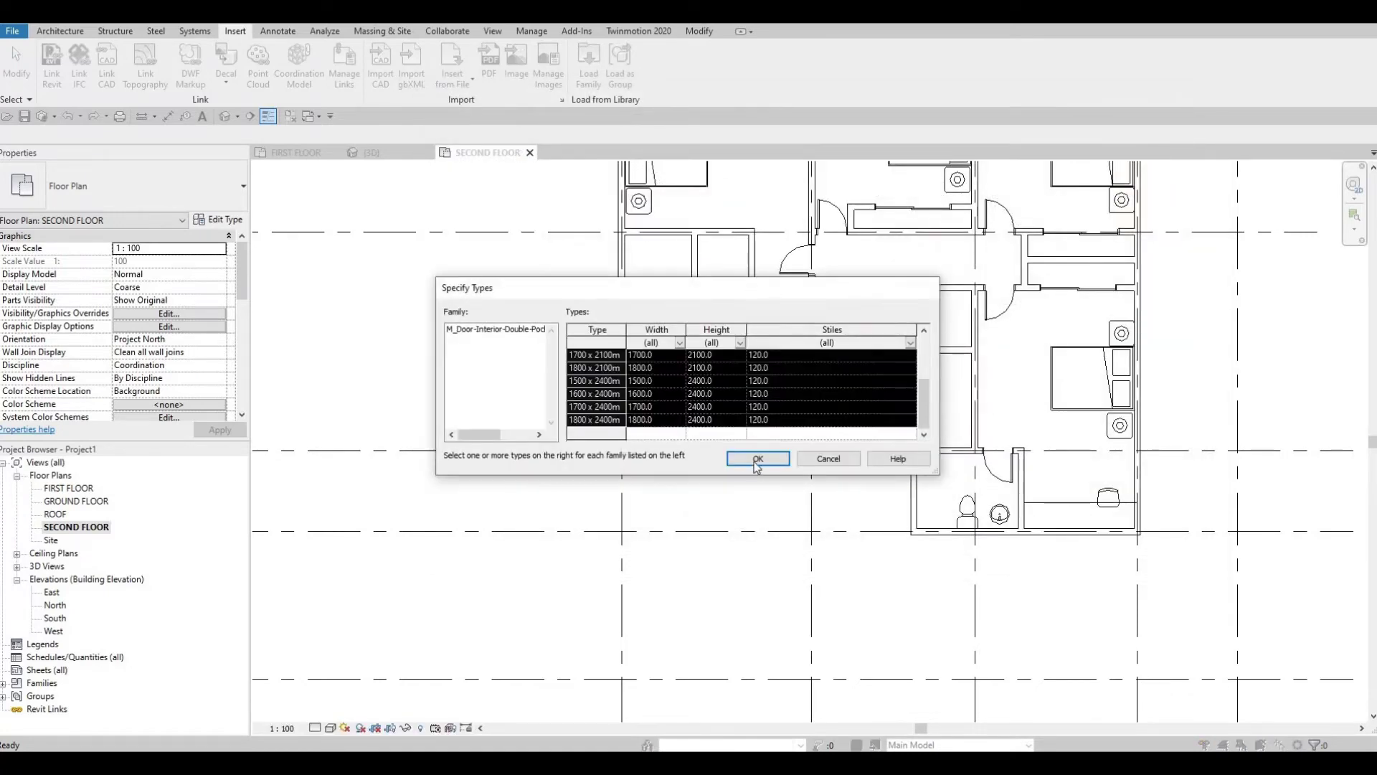
{"action": "key", "text": "Return"}
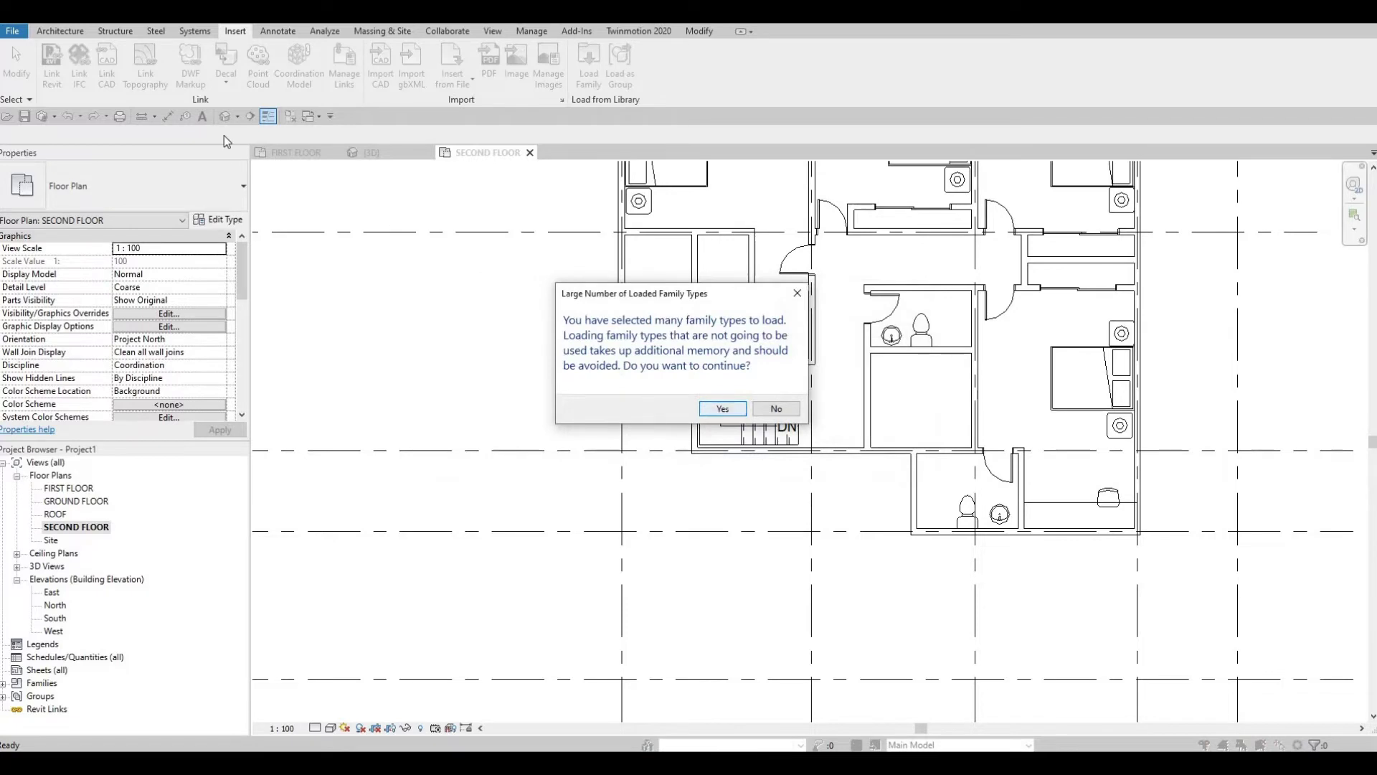
{"action": "key", "text": "Return"}
Step: Place a 1500 x 2000mm double pocket door in the wall between the empty closet room and the lower-right bedroom
{"action": "left_click", "coordinate": [71, 33]}
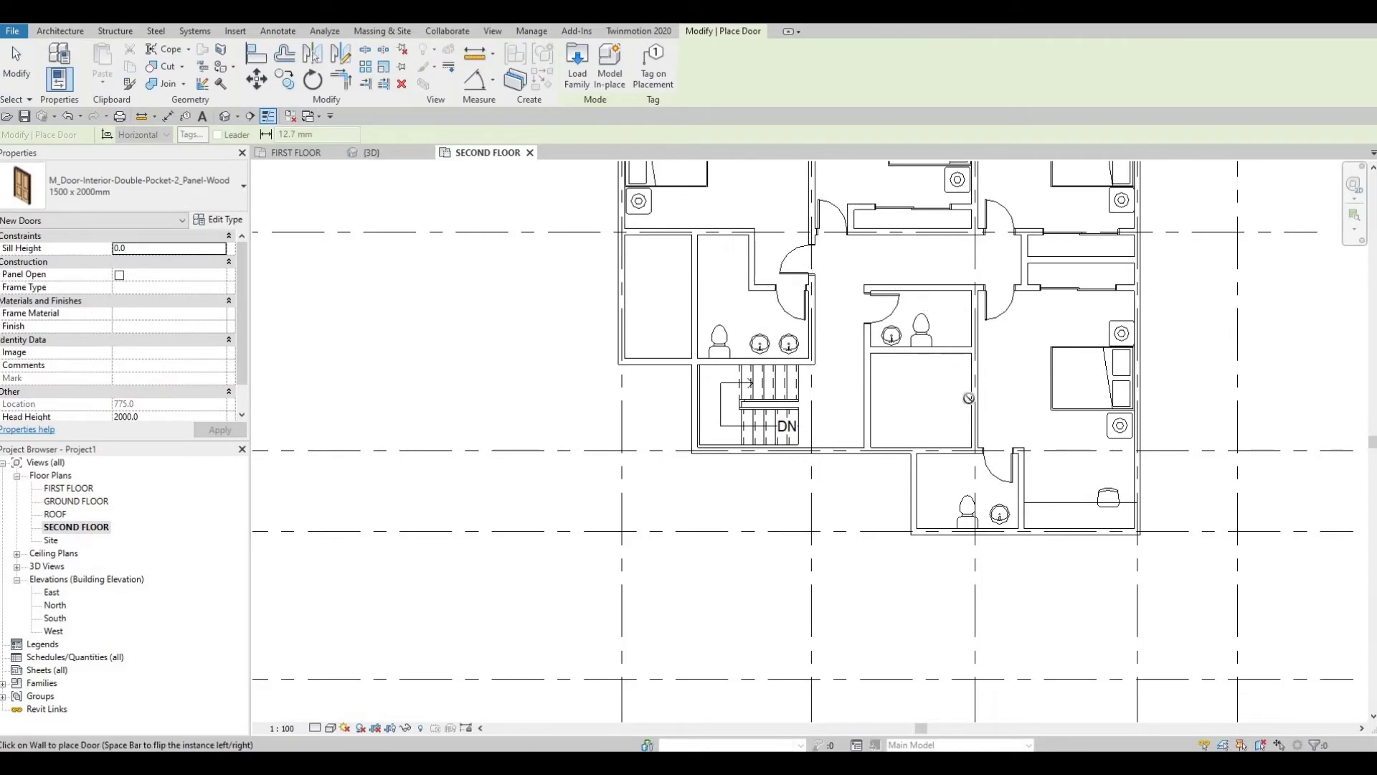
{"action": "scroll", "coordinate": [968, 398], "scroll_direction": "up", "scroll_amount": 2}
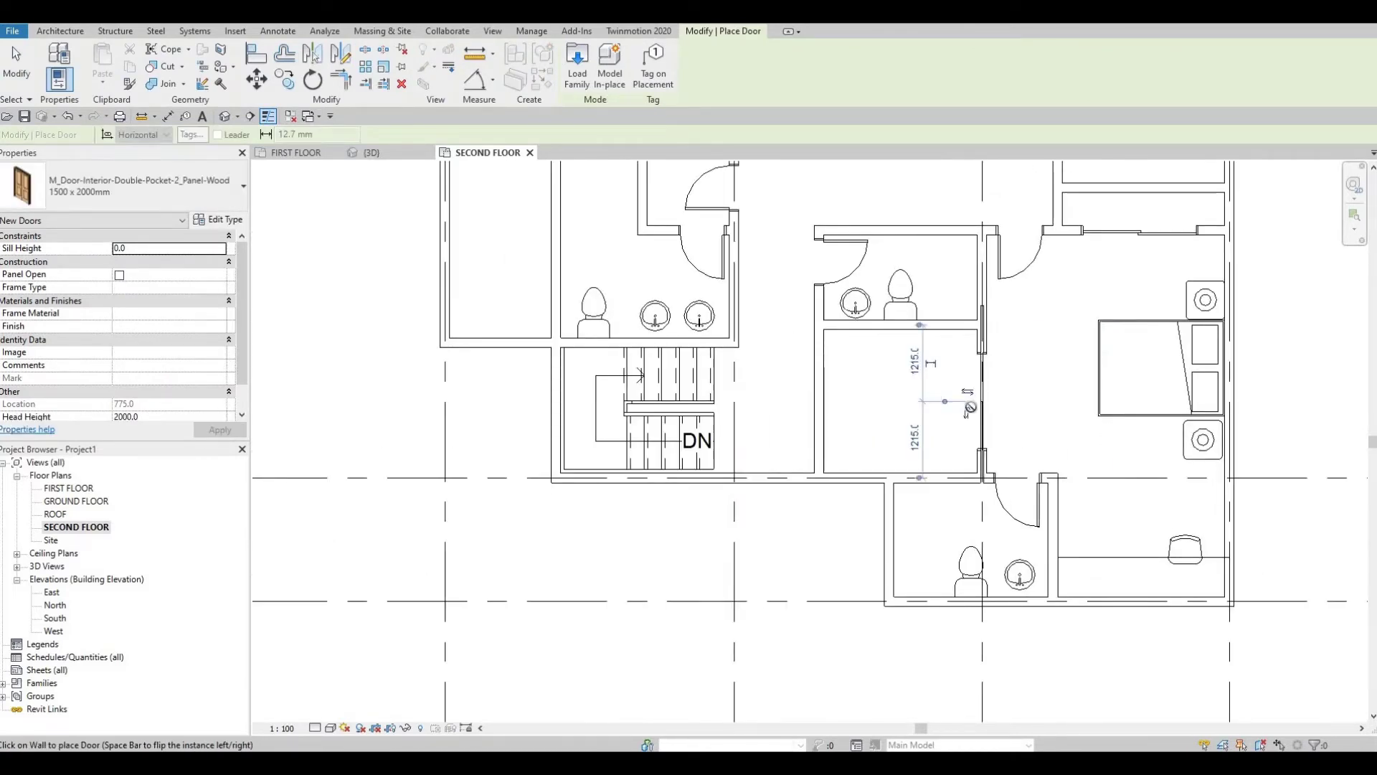
{"action": "scroll", "coordinate": [988, 388], "scroll_direction": "up", "scroll_amount": 1}
{"action": "left_click", "coordinate": [989, 387]}
{"action": "key", "text": "Escape"}
{"action": "key", "text": "Escape"}
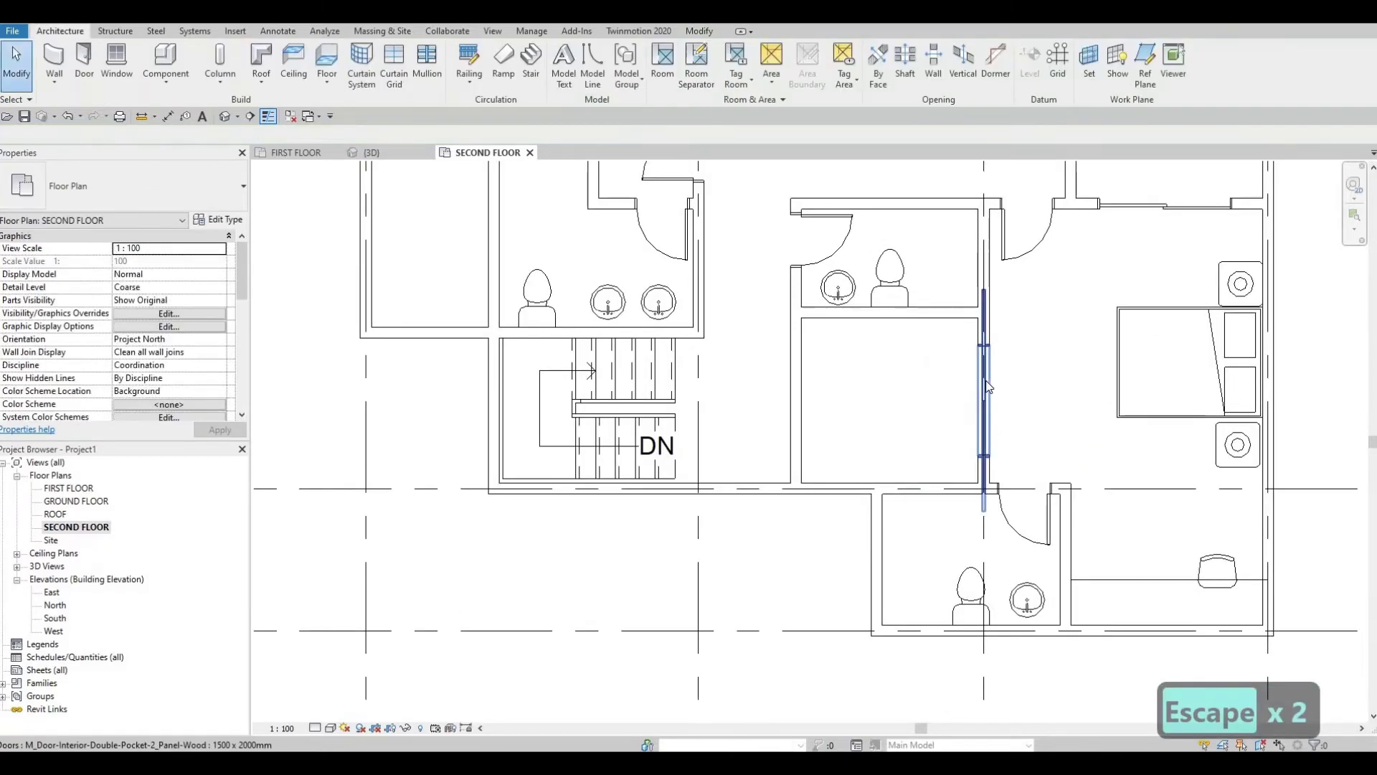
Step: Nudge the new double pocket door up three increments along its wall
{"action": "key", "text": "Up"}
{"action": "key", "text": "Up"}
{"action": "key", "text": "Up"}
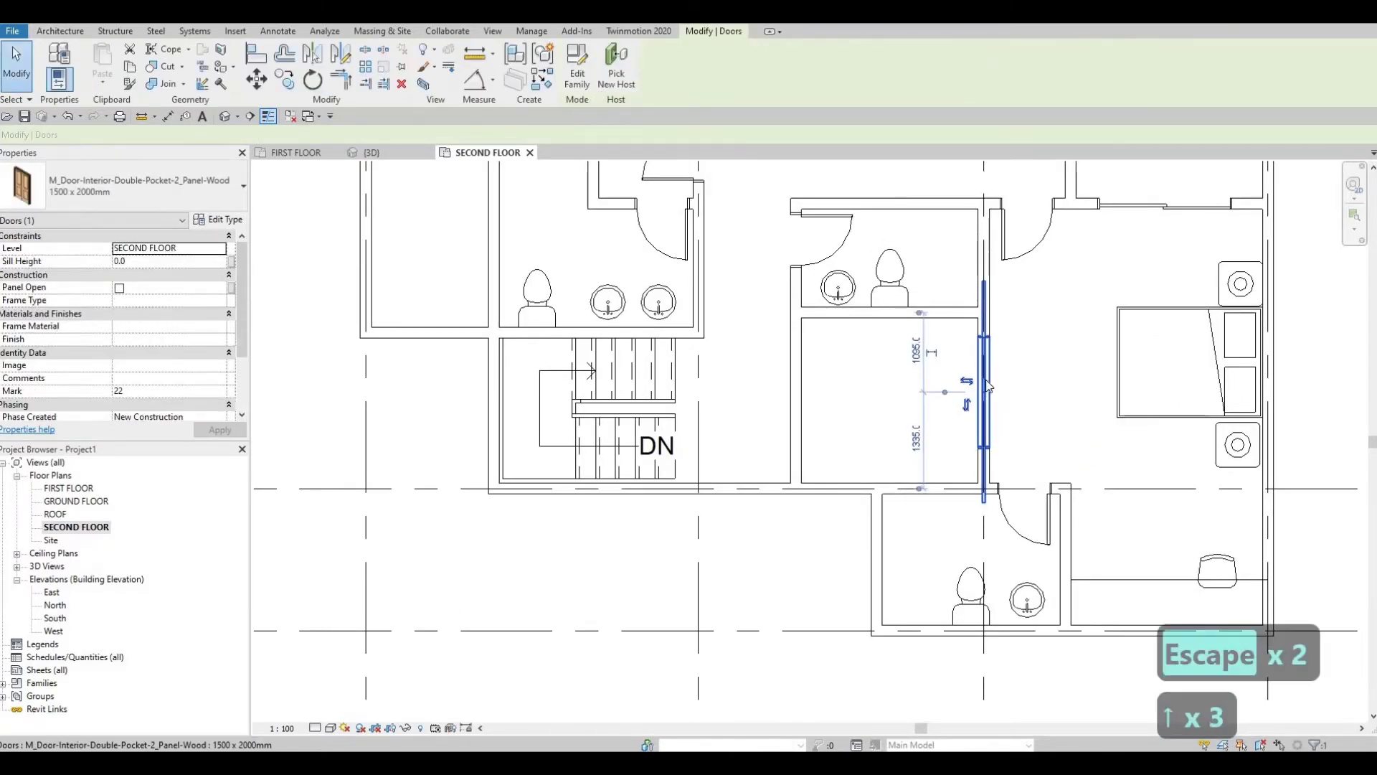
{"action": "key", "text": "Escape"}
{"action": "key", "text": "Escape"}
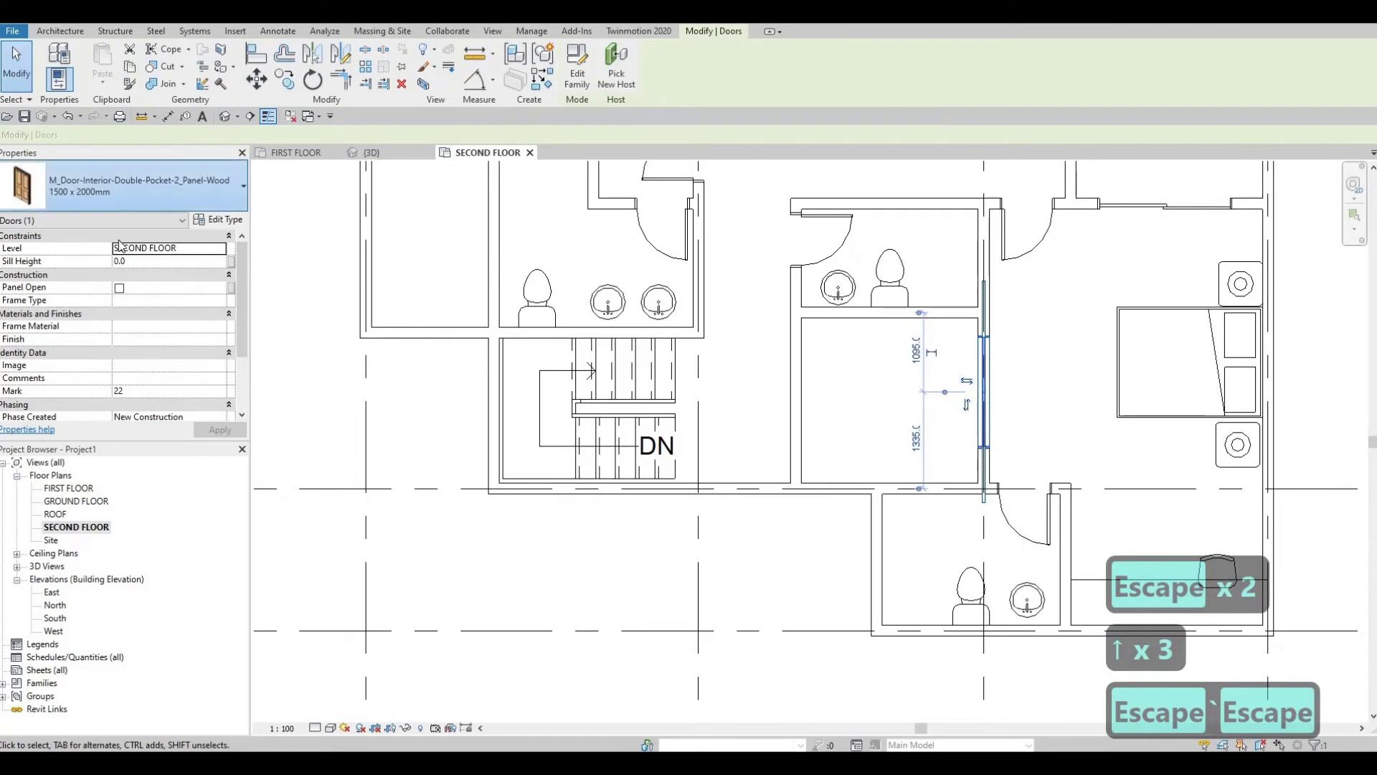
{"action": "left_click", "coordinate": [140, 186]}
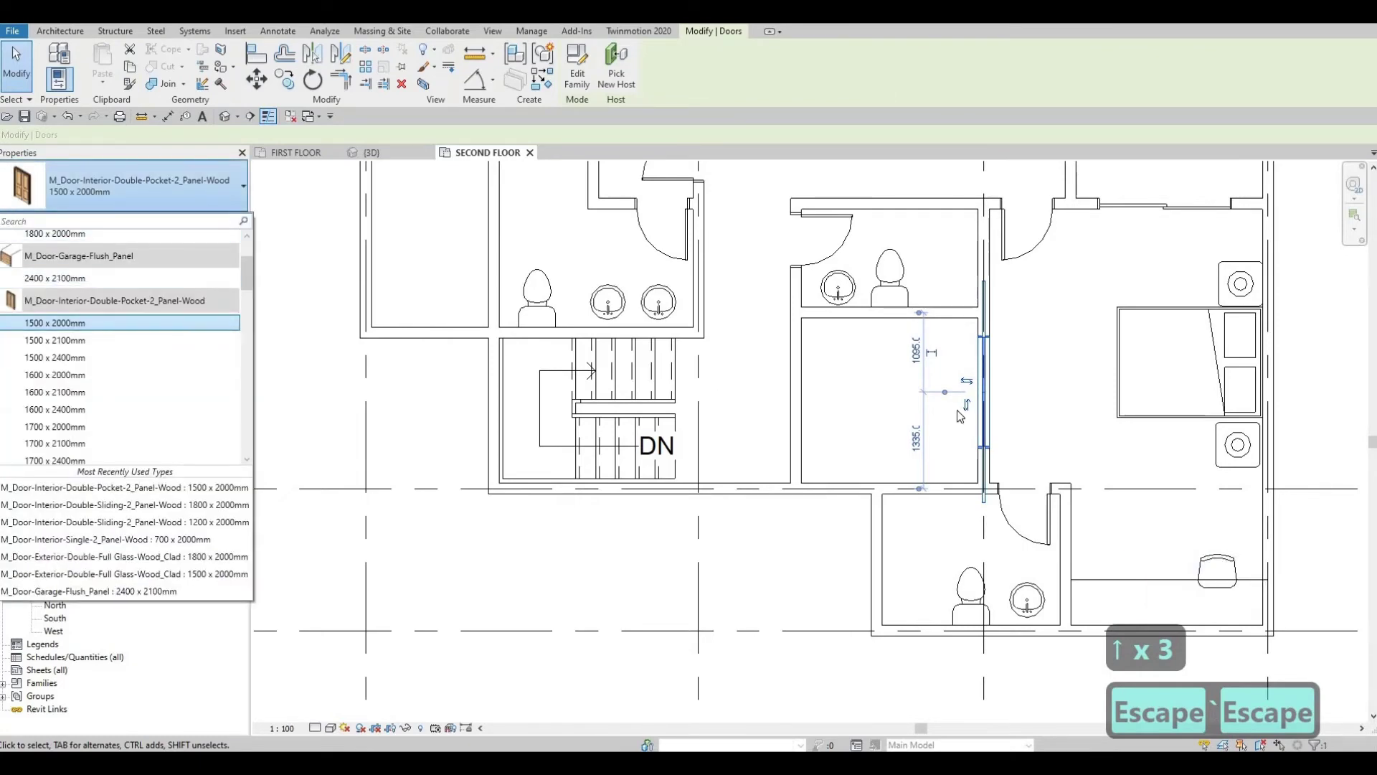
{"action": "scroll", "coordinate": [954, 412], "scroll_direction": "up", "scroll_amount": 2}
{"action": "key", "text": "Escape"}
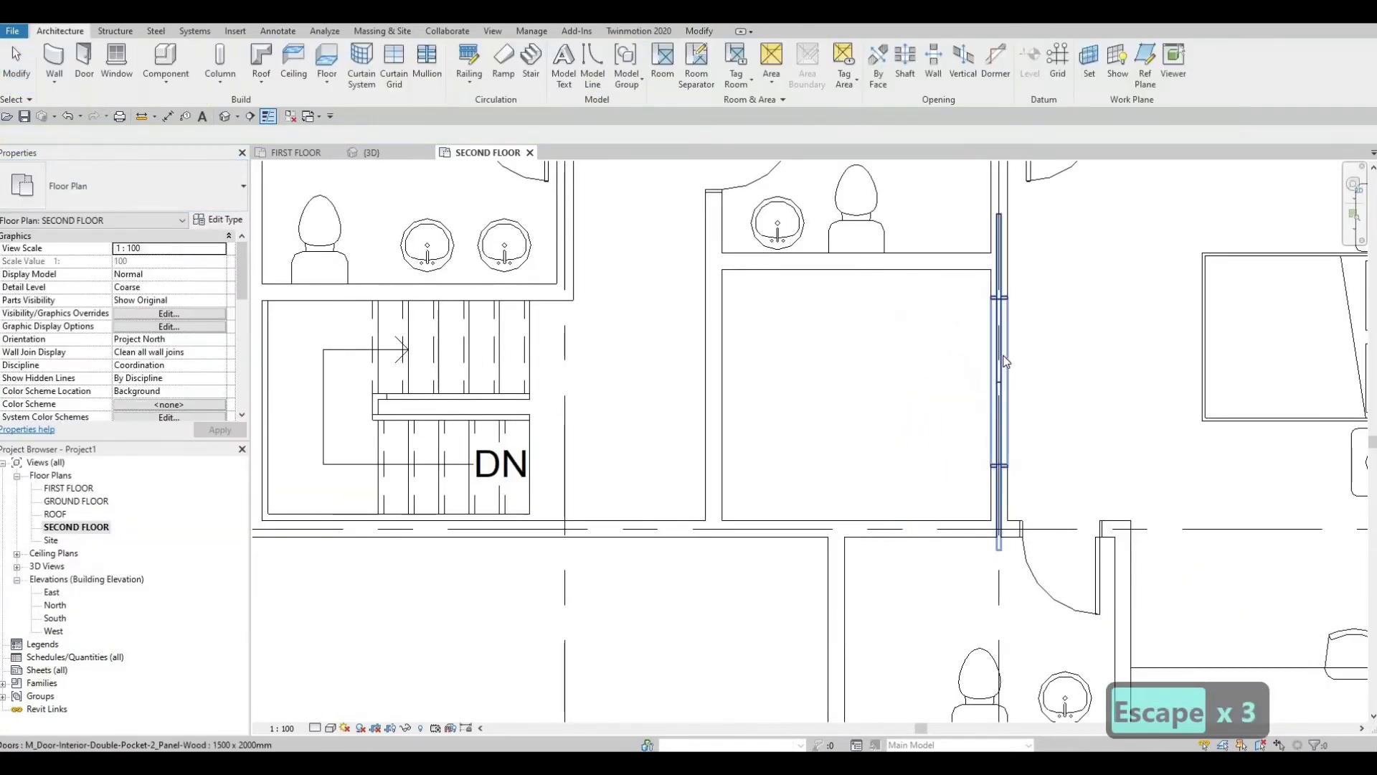
Step: Nudge the lower-right bedroom's double pocket door down five increments
{"action": "left_click", "coordinate": [1001, 376]}
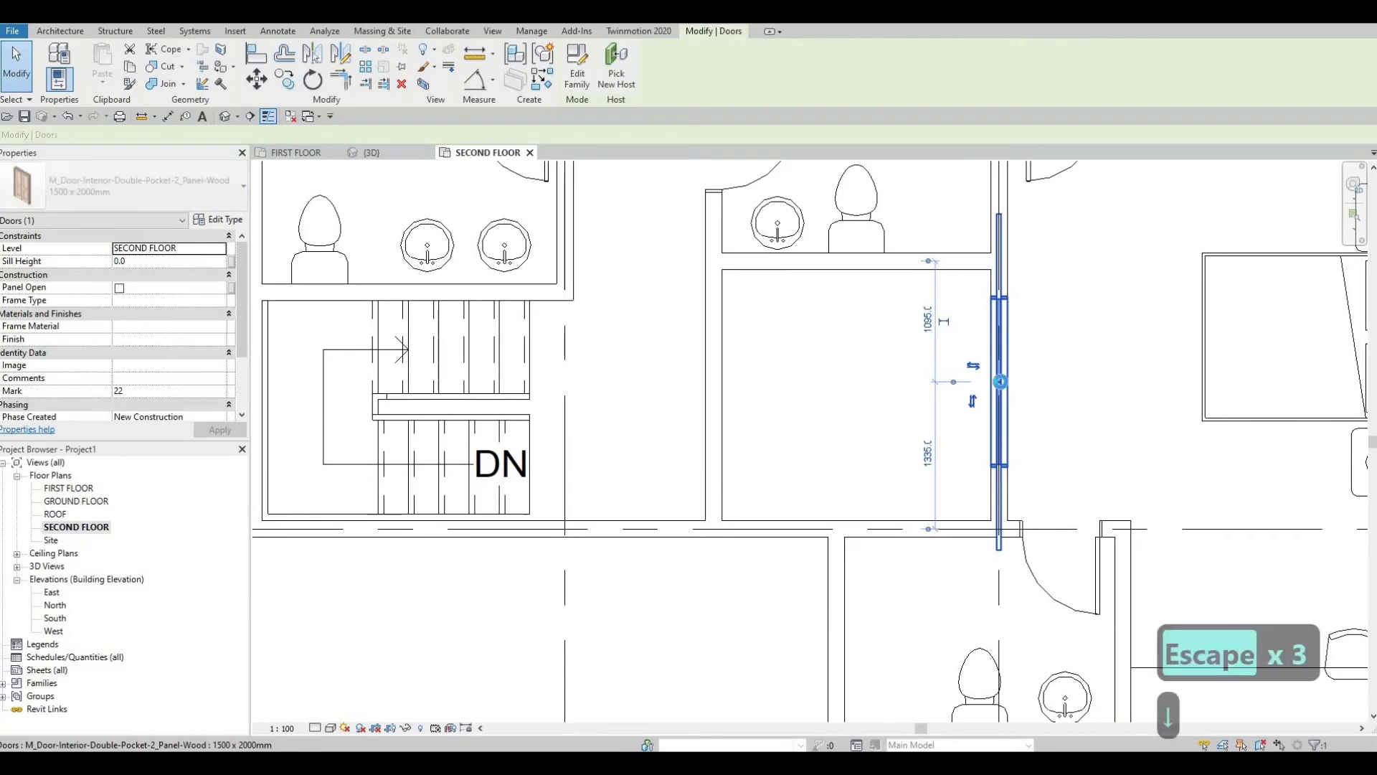
{"action": "key", "text": "Down"}
{"action": "key", "text": "Down"}
{"action": "key", "text": "Down"}
{"action": "key", "text": "Down"}
{"action": "key", "text": "Down"}
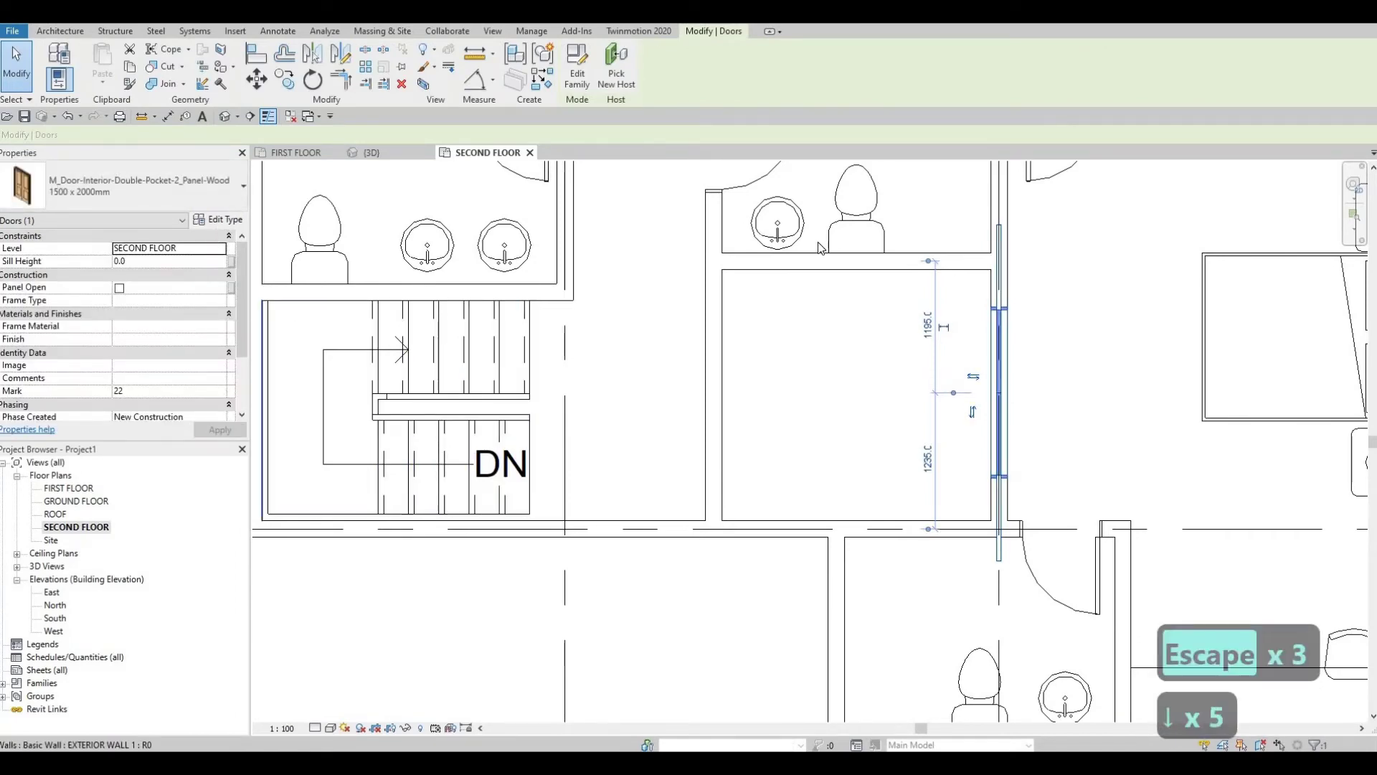
Step: Duplicate the pocket door's type as "1200 x 2000mm" and set its width to 1200
{"action": "left_click", "coordinate": [218, 219]}
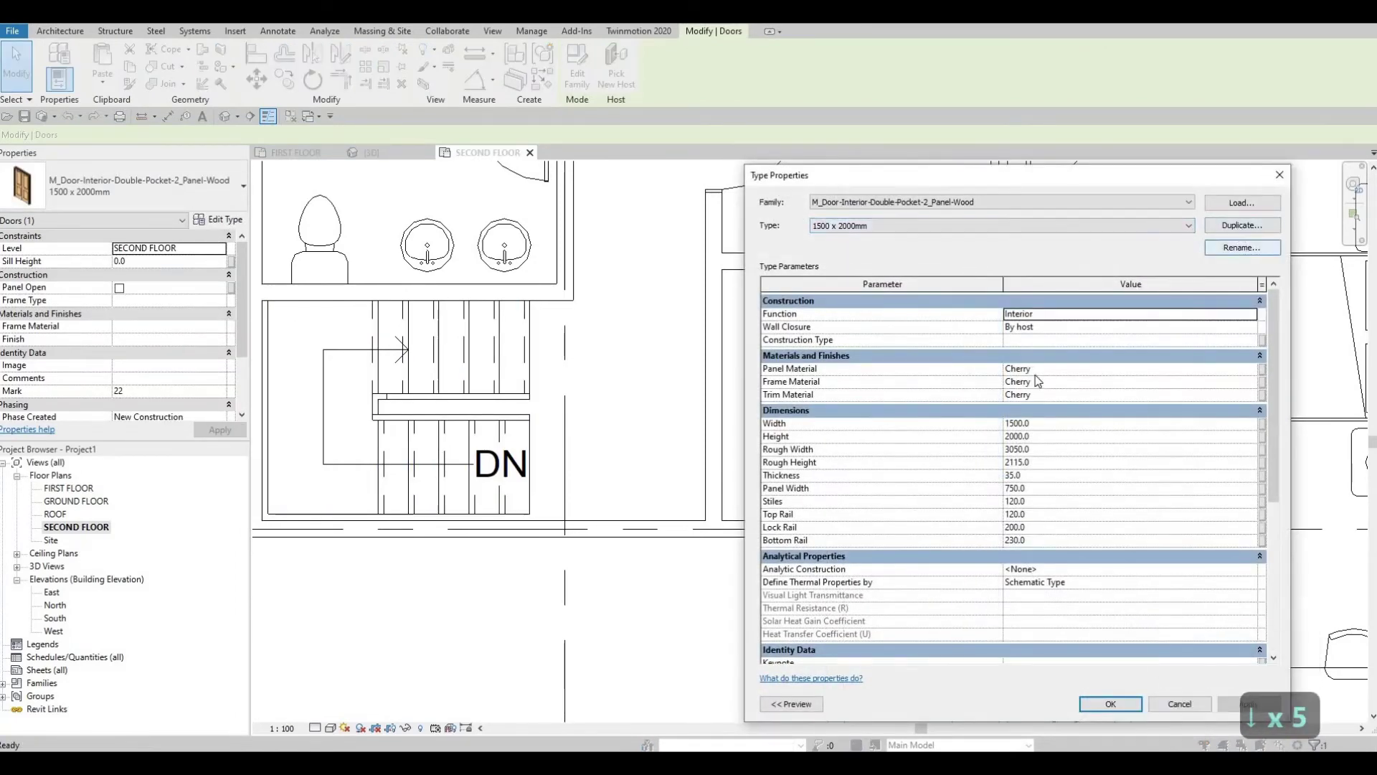
{"action": "left_click", "coordinate": [1243, 225]}
{"action": "left_click", "coordinate": [1024, 438]}
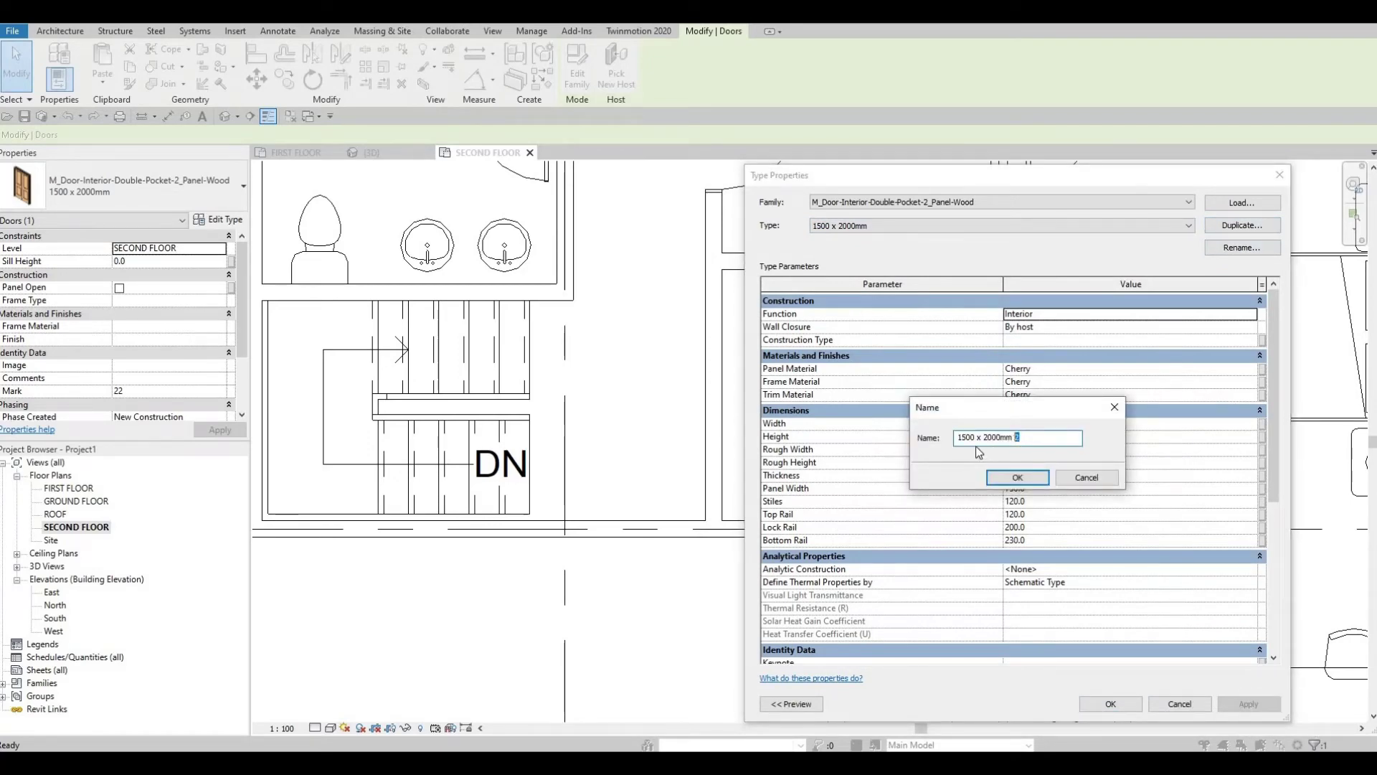
{"action": "key", "text": "BackSpace"}
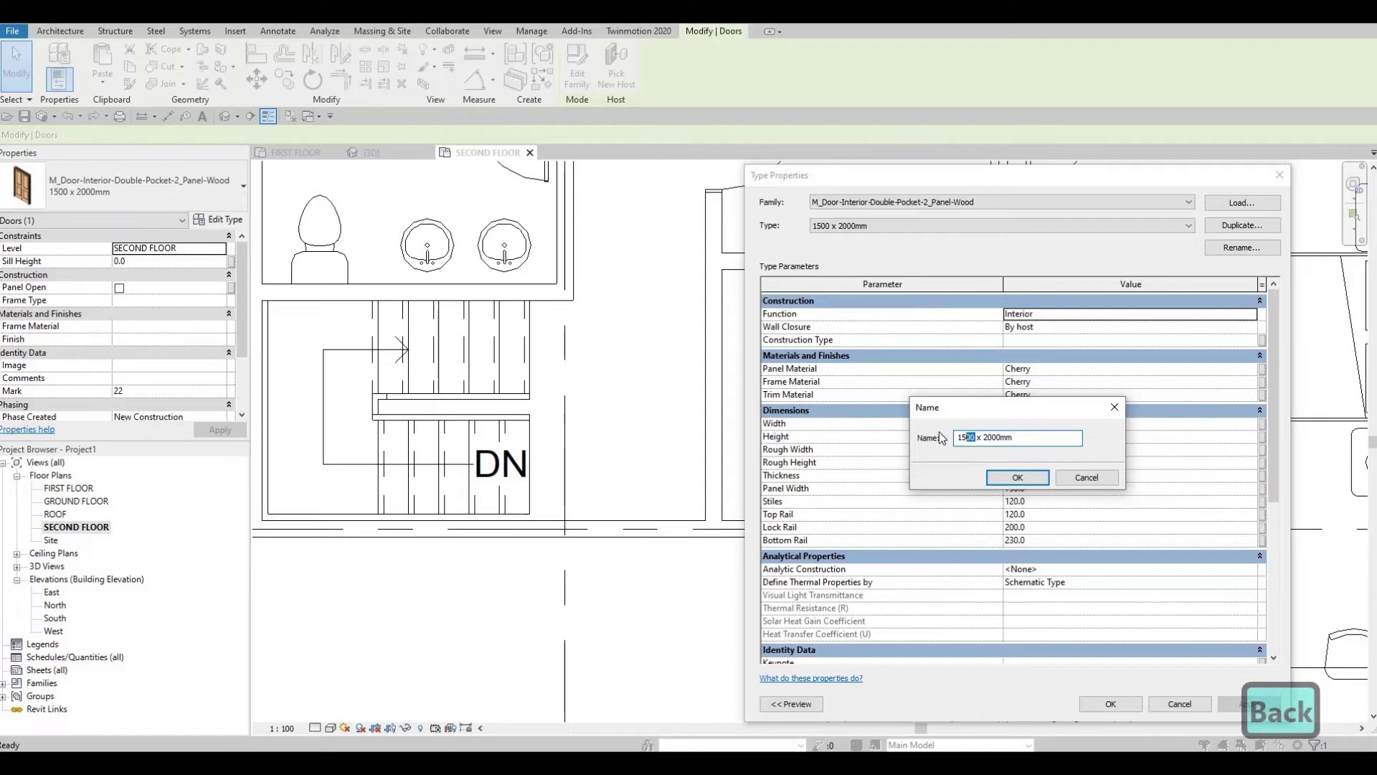
{"action": "type", "text": "1200"}
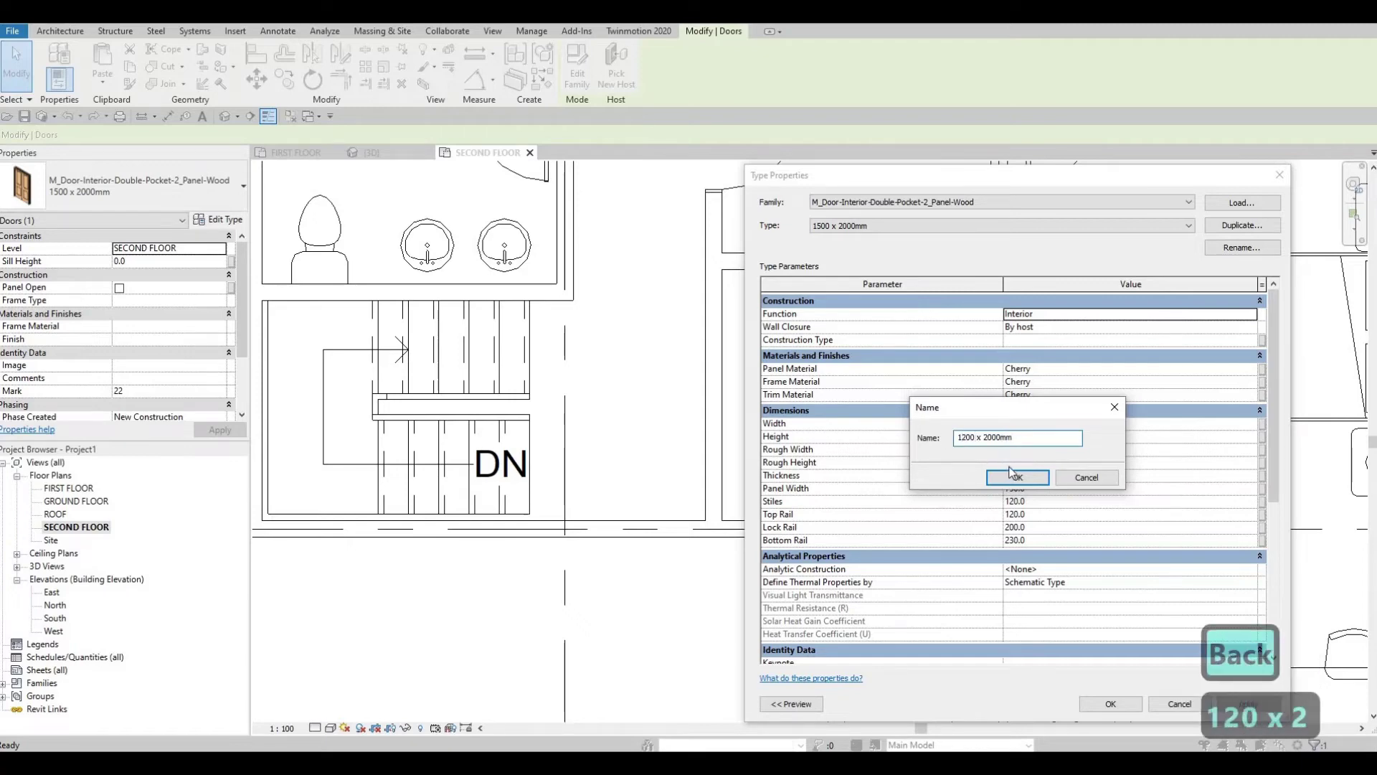
{"action": "key", "text": "Return"}
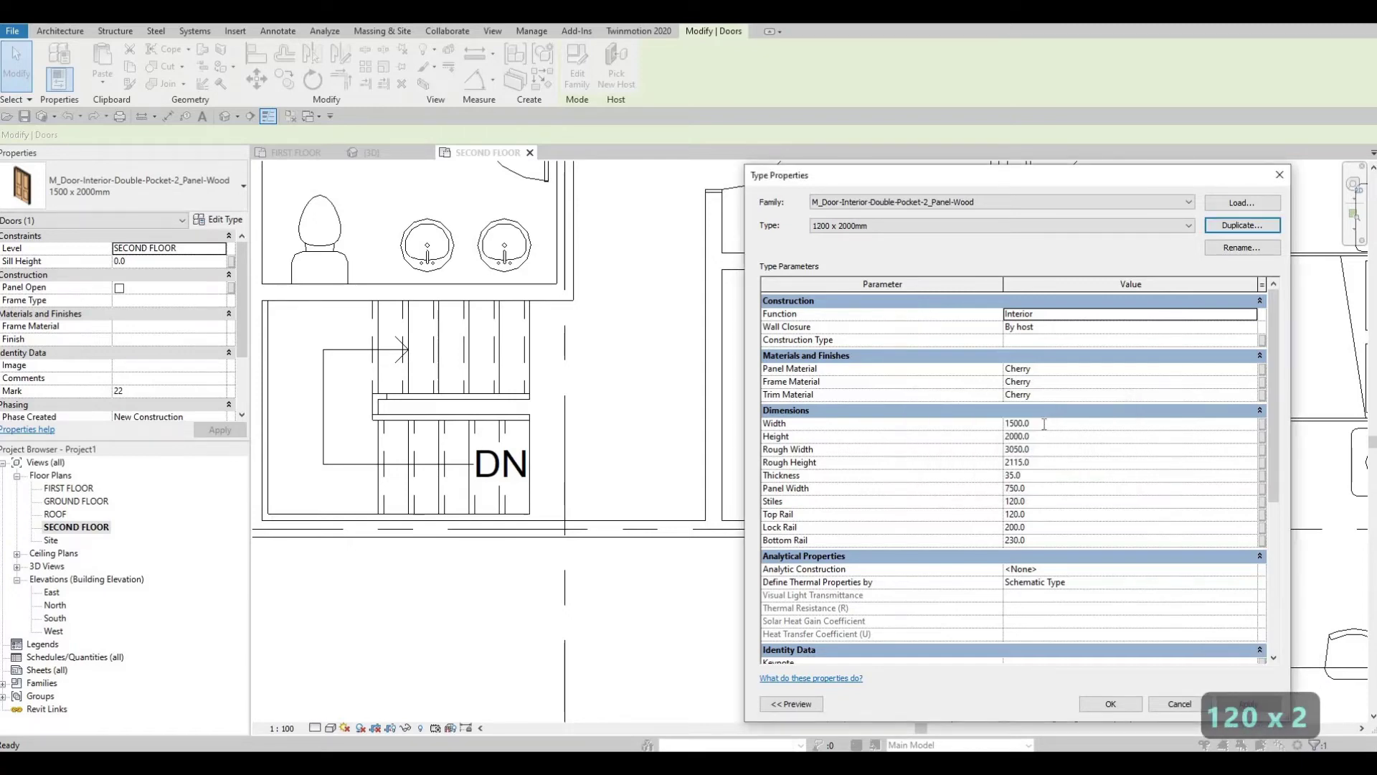
{"action": "left_click", "coordinate": [1044, 424]}
{"action": "type", "text": "1200"}
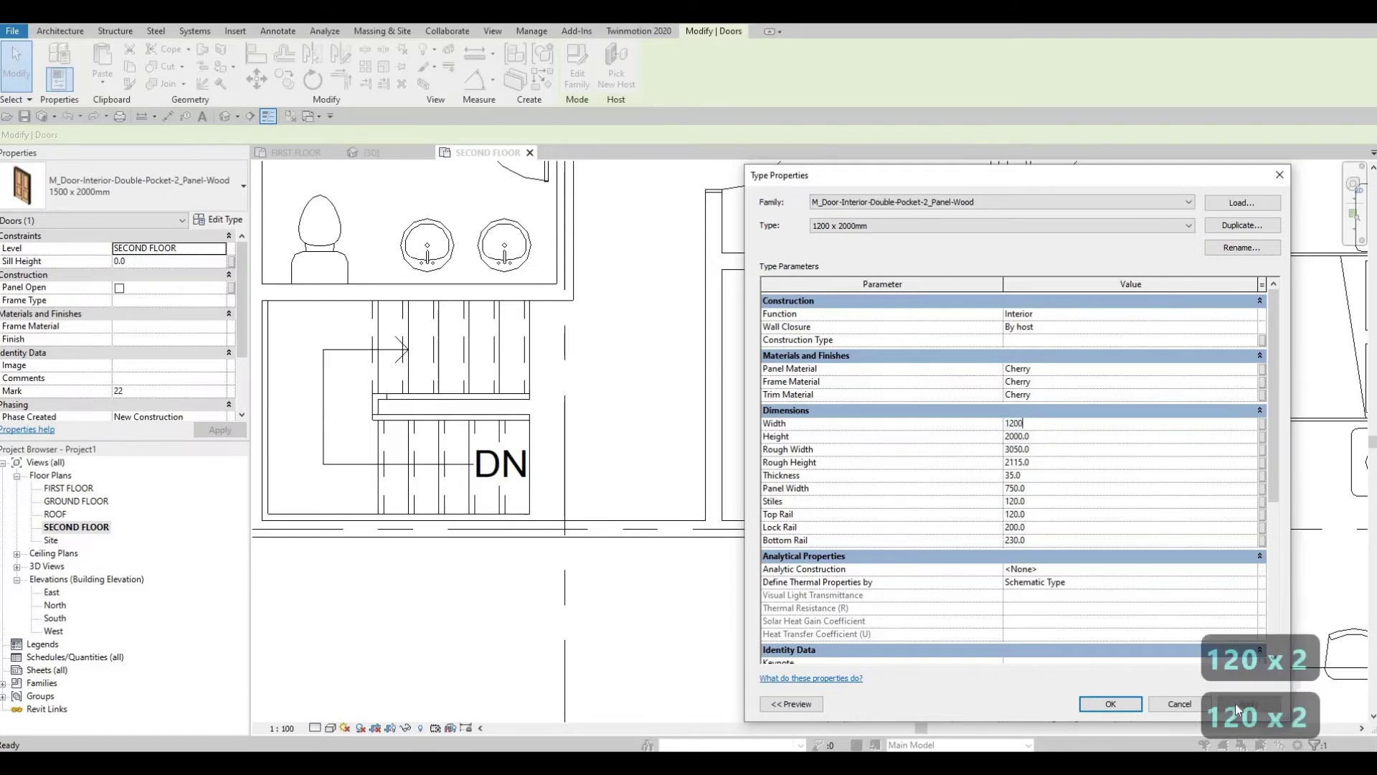
{"action": "left_click", "coordinate": [1110, 704]}
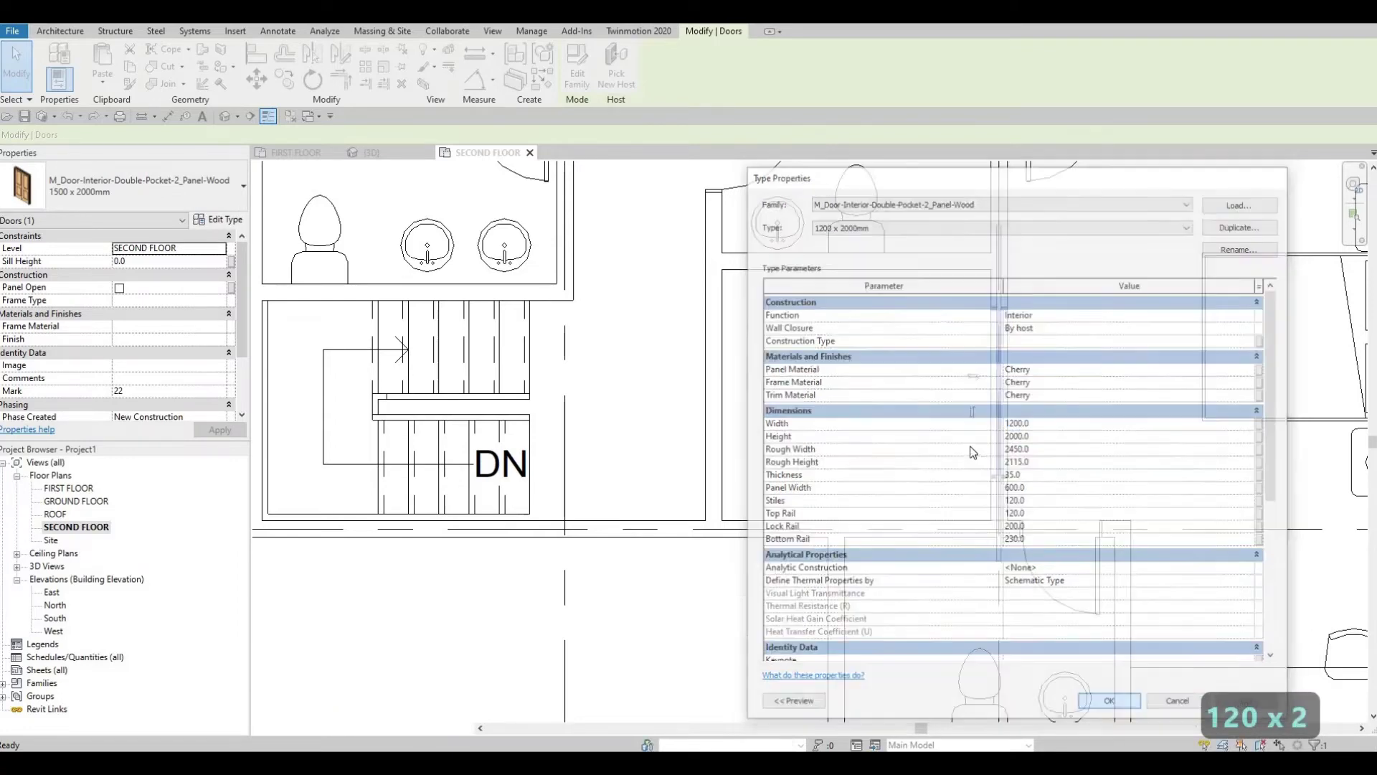
{"action": "key", "text": "Escape"}
{"action": "key", "text": "Escape"}
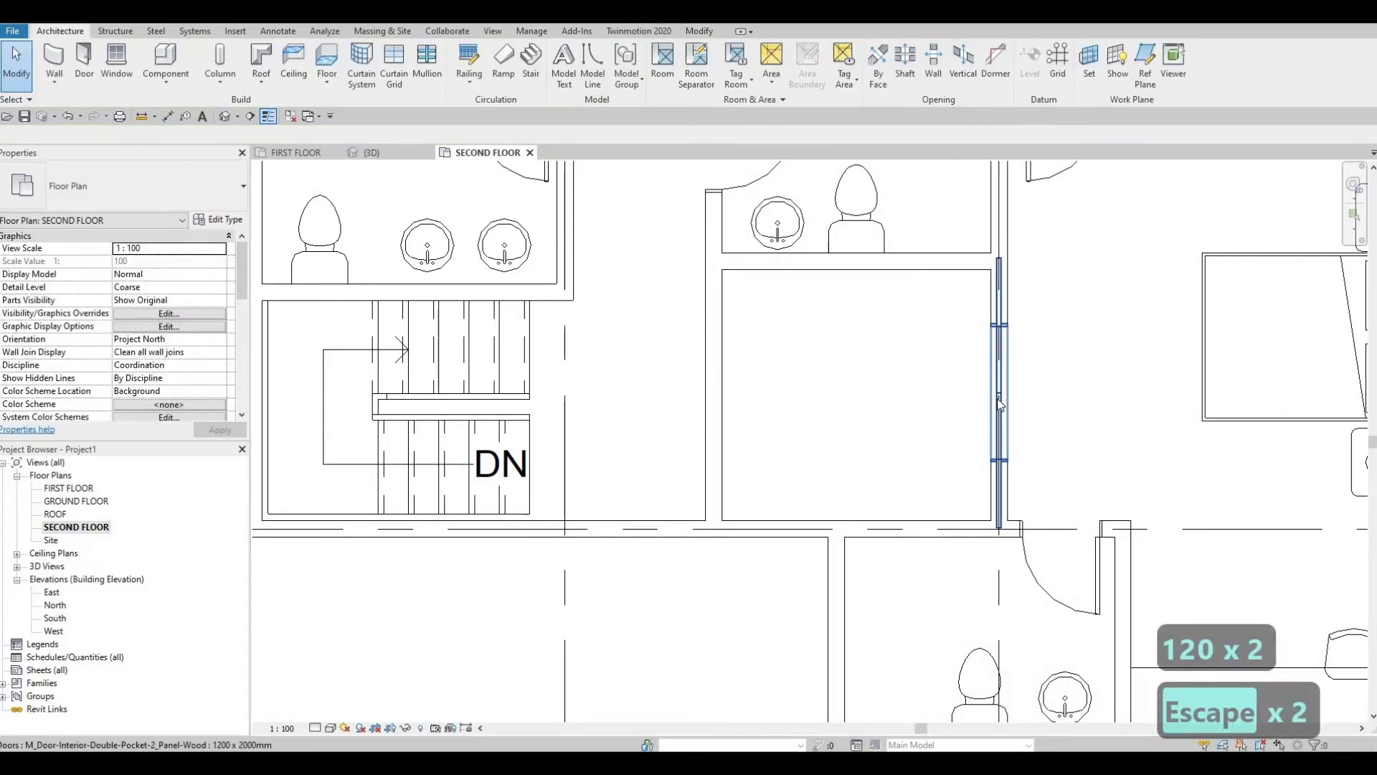
Step: Nudge the 1200 mm wide pocket door up three increments so it sits centrally in the closet wall
{"action": "left_click", "coordinate": [1000, 404]}
{"action": "key", "text": "Up"}
{"action": "key", "text": "Up"}
{"action": "key", "text": "Up"}
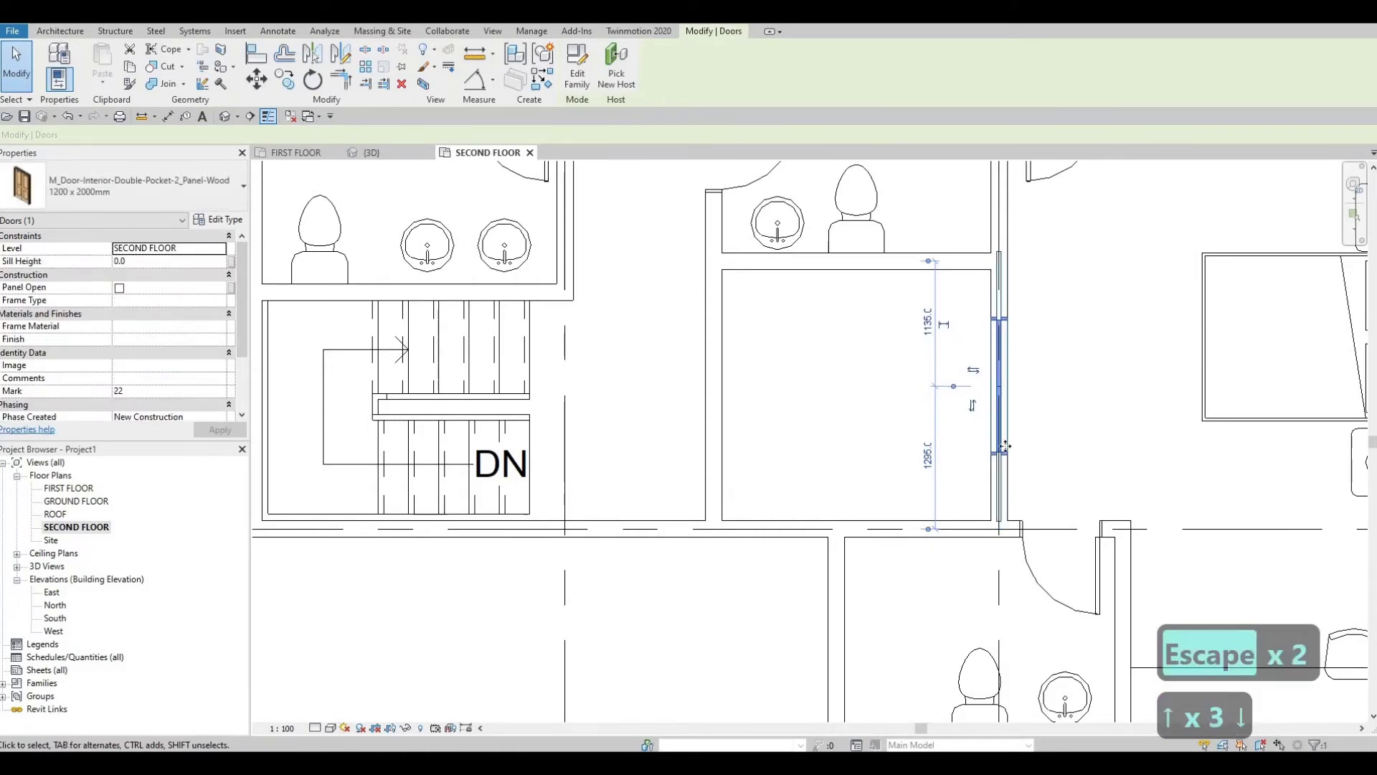
{"action": "scroll", "coordinate": [976, 434], "scroll_direction": "down", "scroll_amount": 3}
{"action": "key", "text": "Escape"}
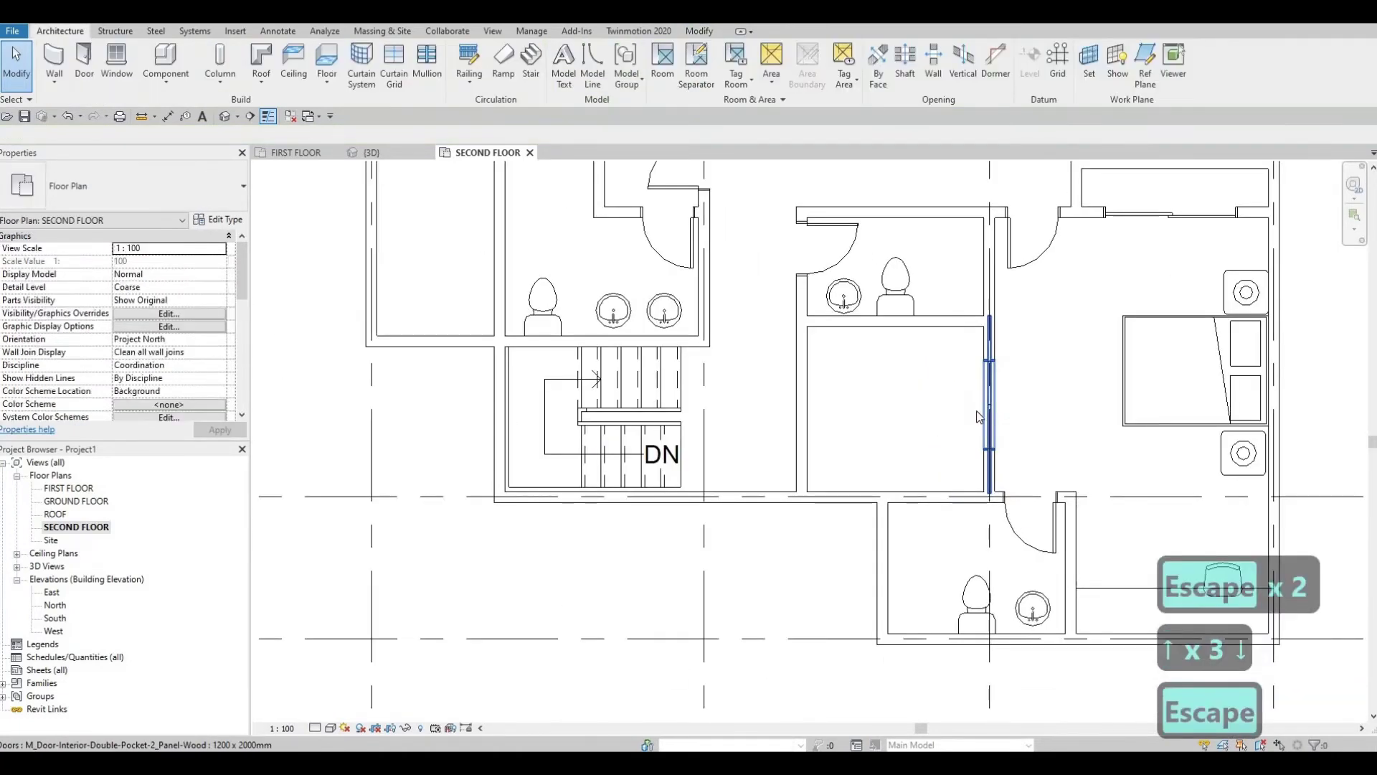
Step: Place a matching 1200 x 2000mm pocket door in the wall between the upper-left bedroom's bathroom and the narrow closet room beside it
{"action": "left_click", "coordinate": [978, 416]}
{"action": "key", "text": "c"}
{"action": "key", "text": "s"}
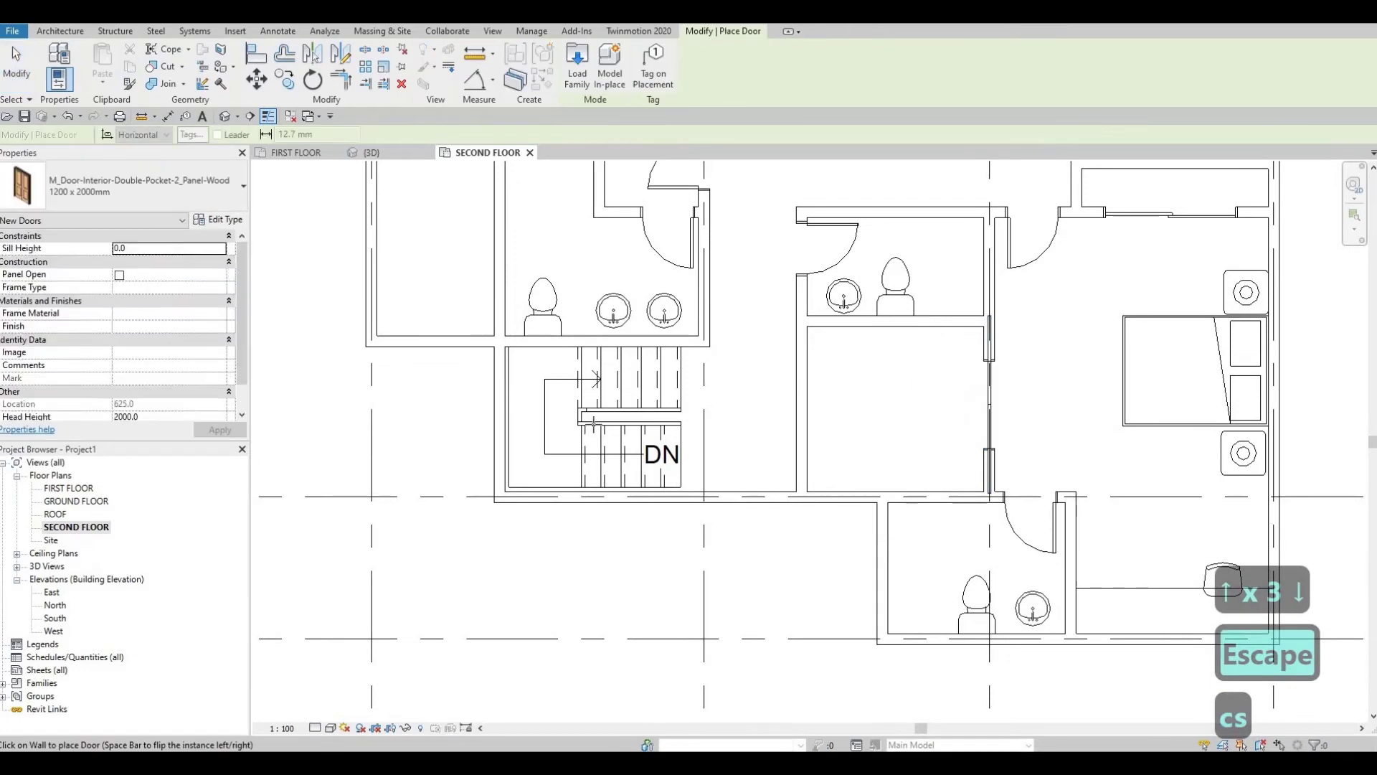
{"action": "middle_click_drag", "start_coordinate": [598, 284], "coordinate": [687, 456]}
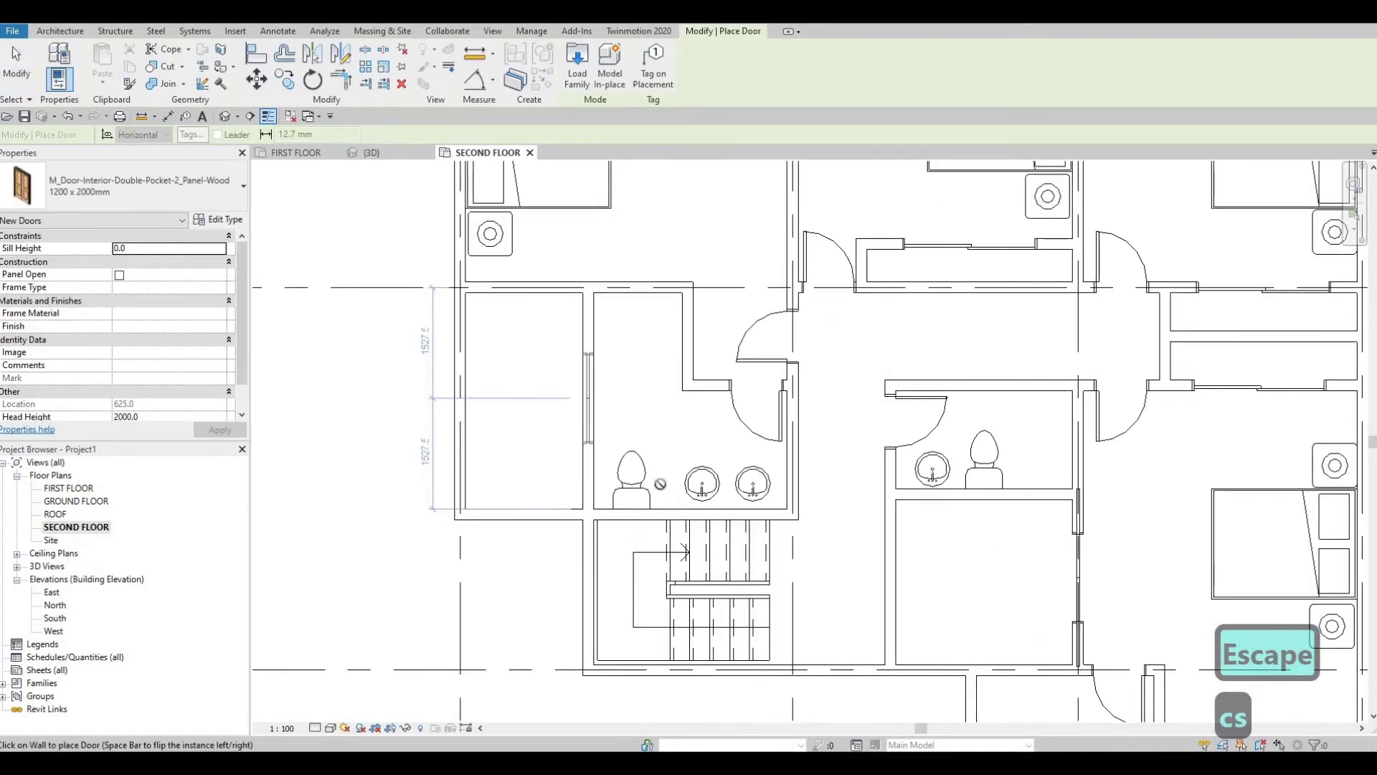
{"action": "key", "text": "Escape"}
{"action": "key", "text": "Escape"}
{"action": "key", "text": "Escape"}
{"action": "scroll", "coordinate": [670, 403], "scroll_direction": "down", "scroll_amount": 2}
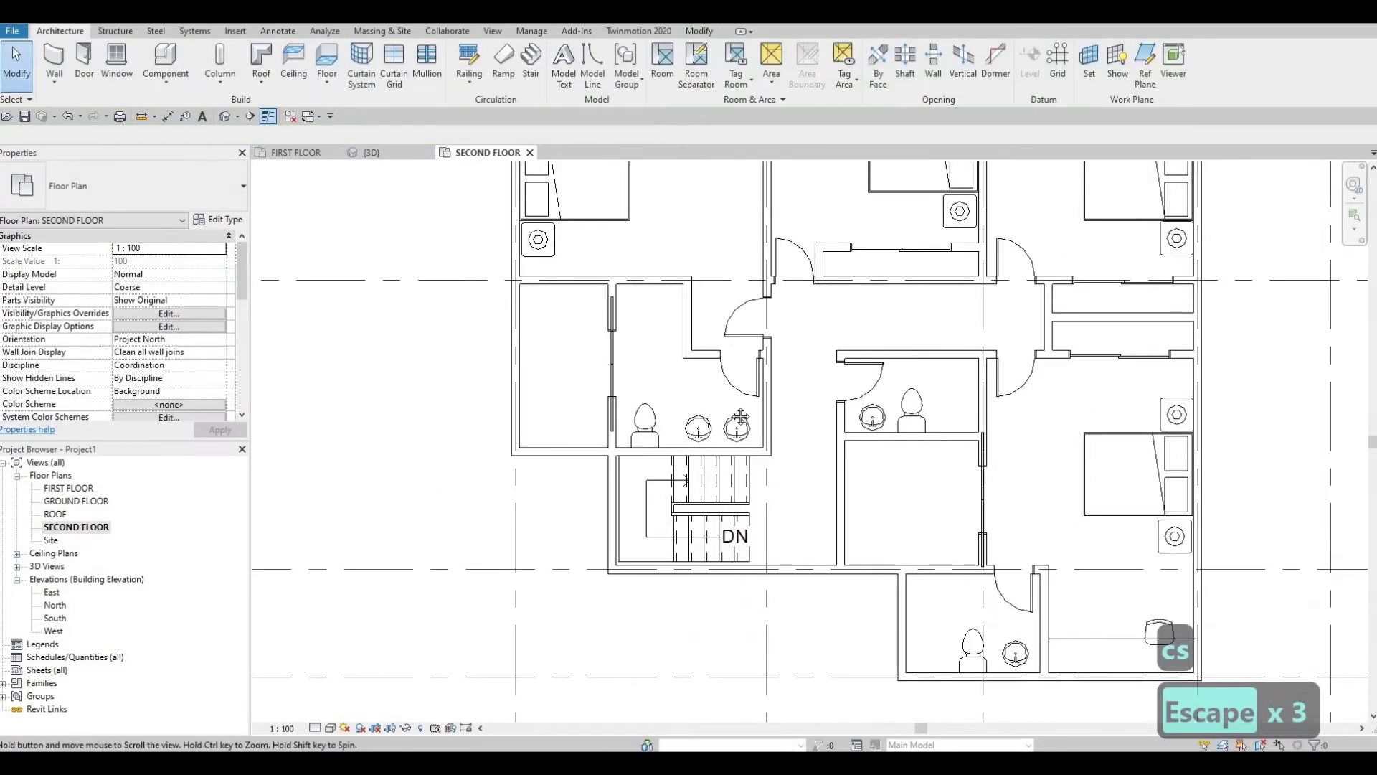
{"action": "middle_click_drag", "start_coordinate": [526, 339], "coordinate": [619, 341]}
{"action": "scroll", "coordinate": [568, 343], "scroll_direction": "up", "scroll_amount": 2}
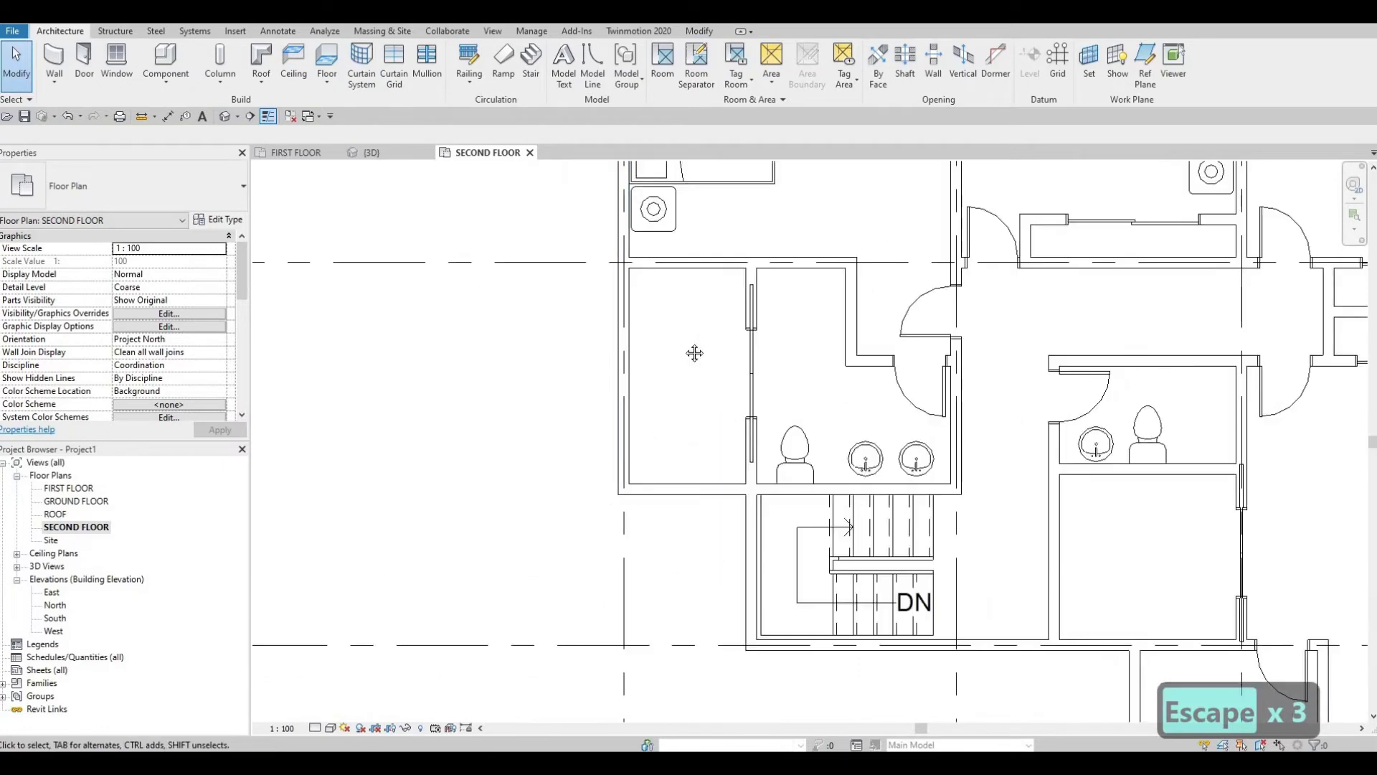
{"action": "middle_click_drag", "start_coordinate": [1007, 409], "coordinate": [859, 390]}
{"action": "scroll", "coordinate": [860, 390], "scroll_direction": "down", "scroll_amount": 2}
{"action": "key", "text": "Escape"}
{"action": "middle_click_drag", "start_coordinate": [916, 319], "coordinate": [897, 416]}
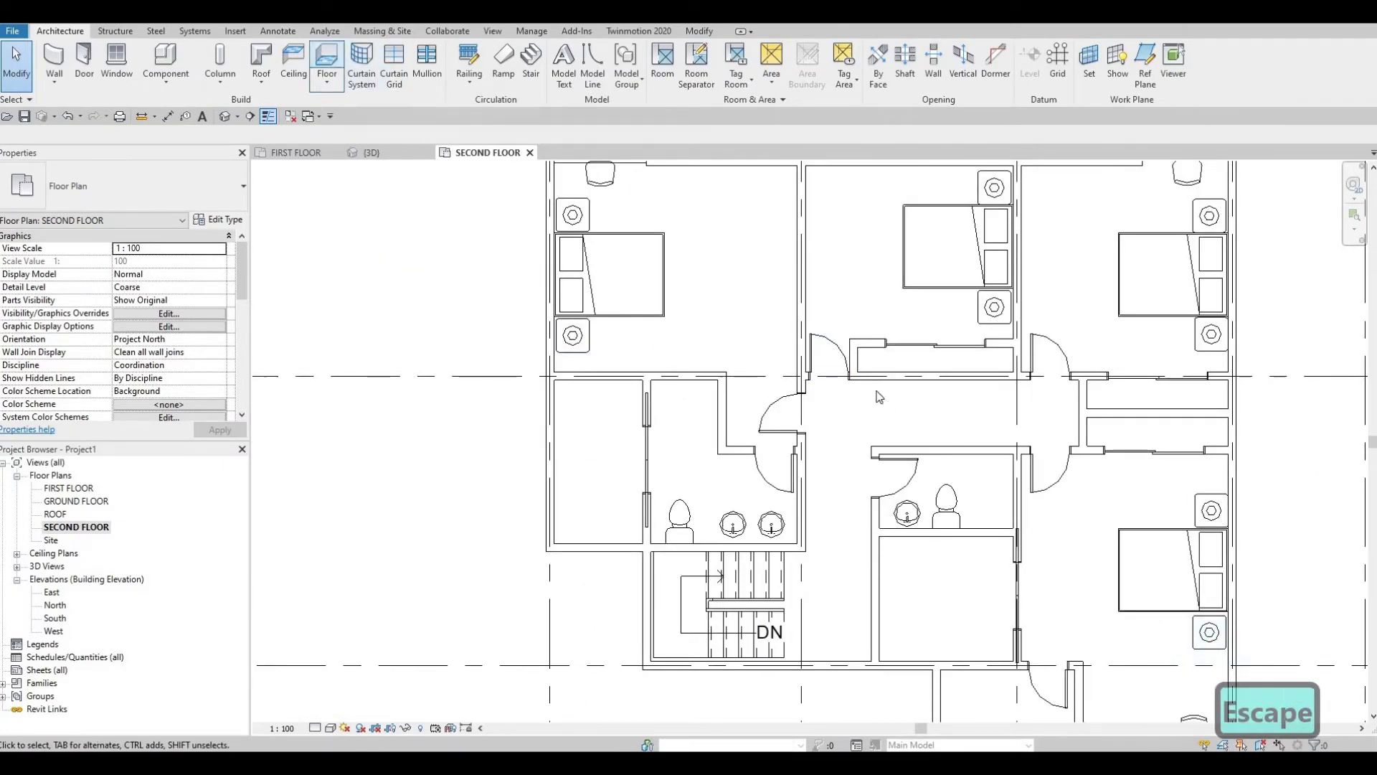
Step: Draw a three-sided thin-line shelf outline, about 1100 by 2000 mm, in the narrow closet room left of the double-sink bathroom, against its pocket-door wall
{"action": "middle_click_drag", "start_coordinate": [1098, 170], "coordinate": [1048, 276]}
{"action": "left_click", "coordinate": [1133, 266]}
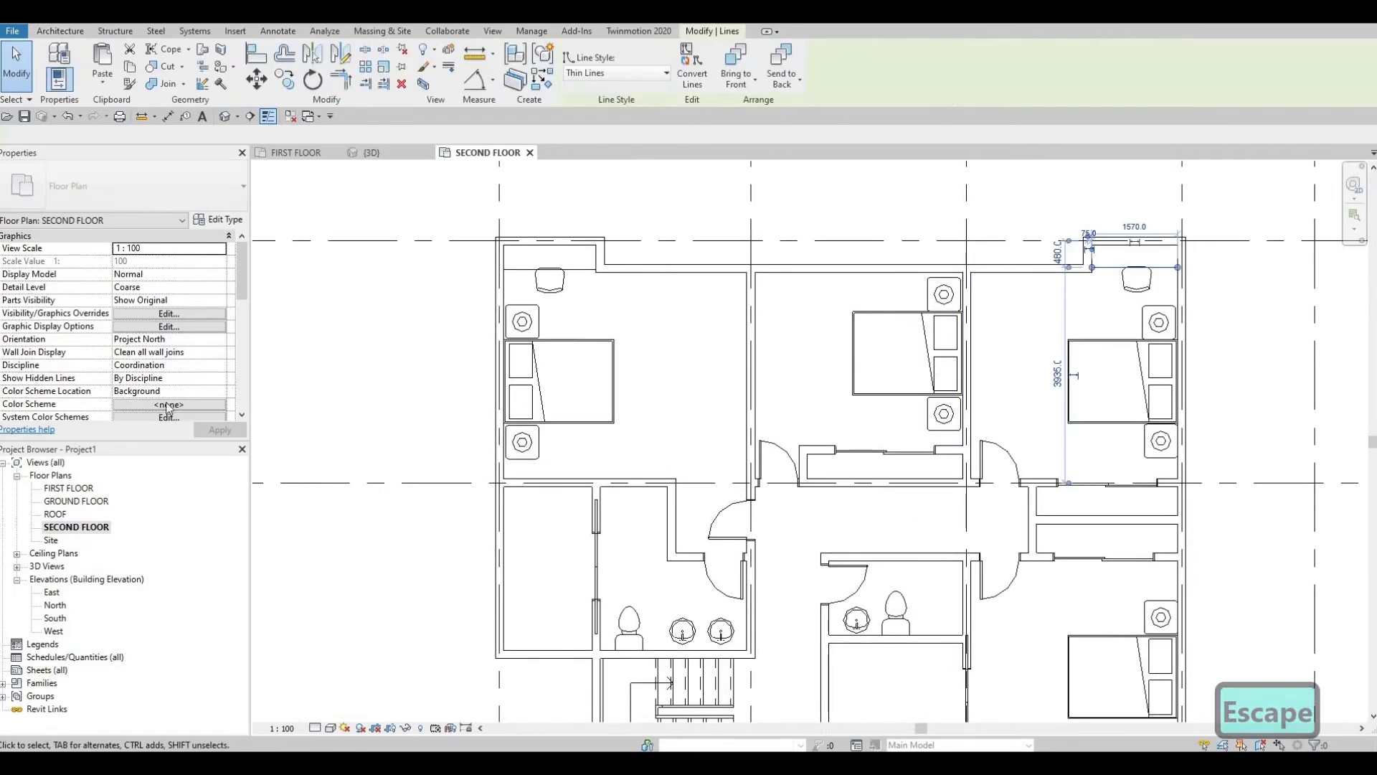
{"action": "key", "text": "c"}
{"action": "key", "text": "s"}
{"action": "middle_click_drag", "start_coordinate": [608, 477], "coordinate": [779, 297]}
{"action": "scroll", "coordinate": [779, 297], "scroll_direction": "up", "scroll_amount": 3}
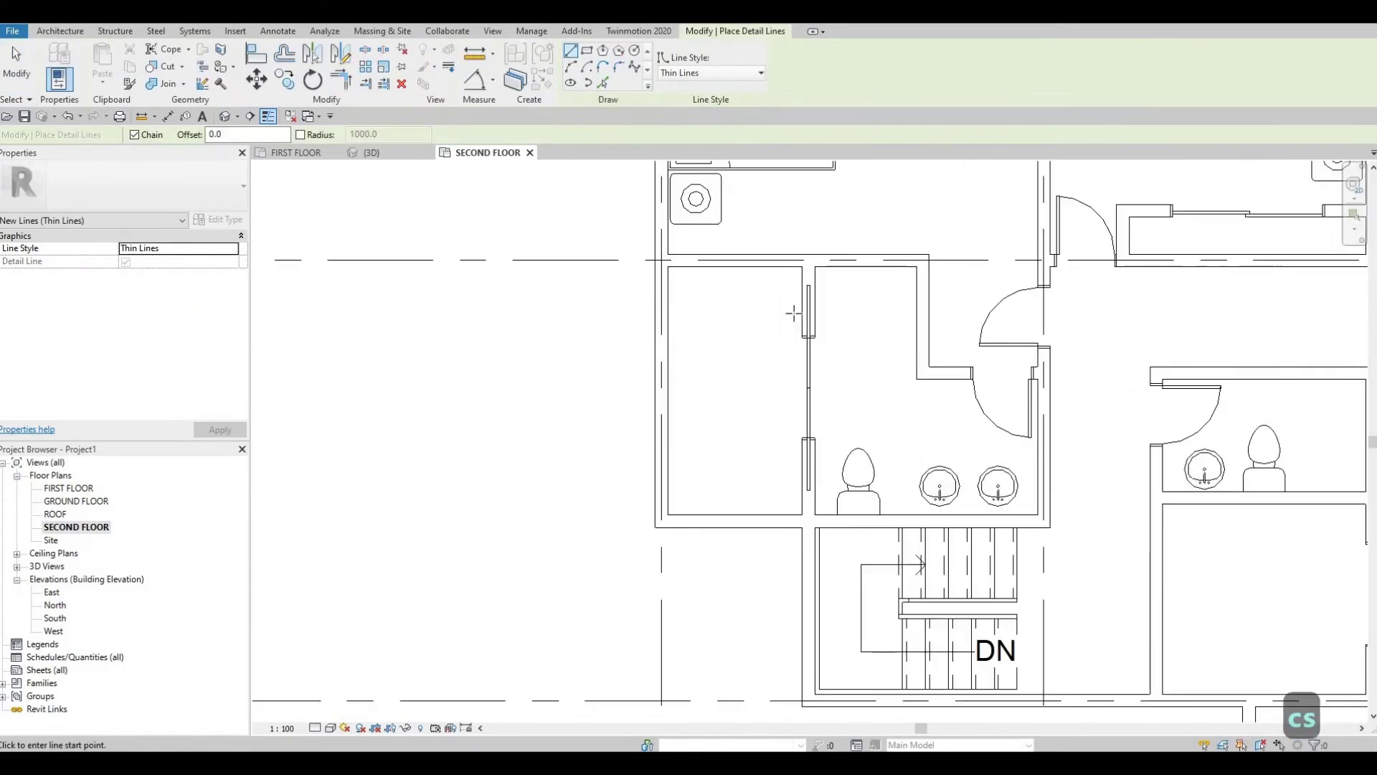
{"action": "left_click", "coordinate": [700, 313]}
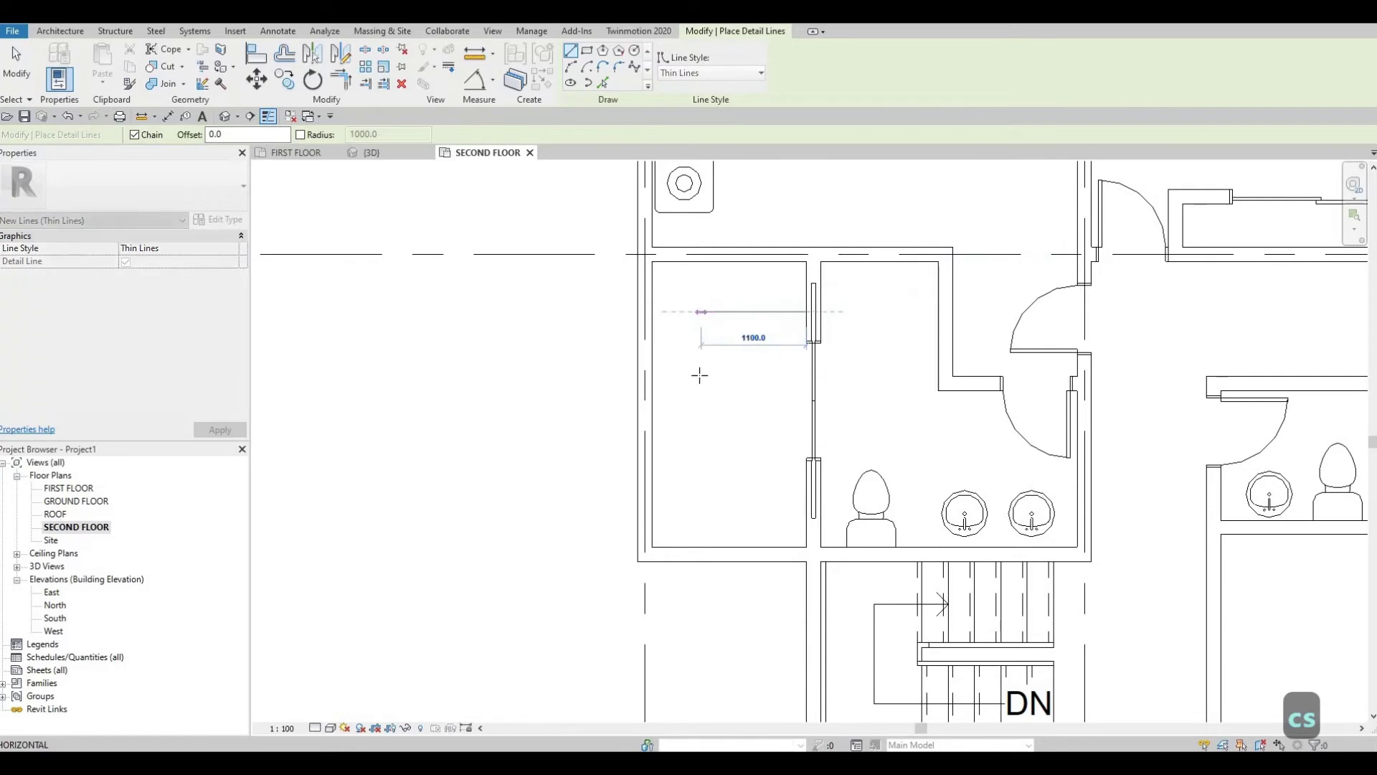
{"action": "left_click", "coordinate": [701, 502]}
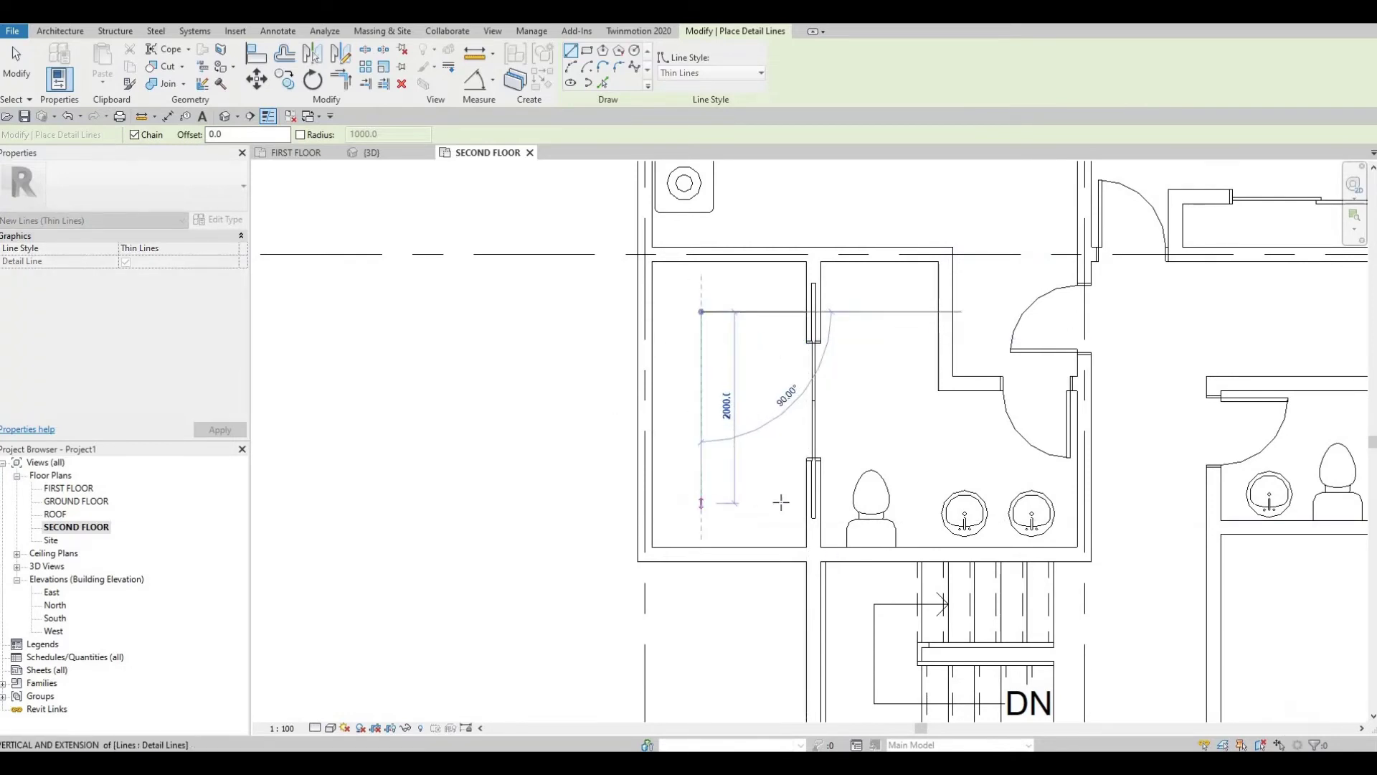
{"action": "key", "text": "Escape"}
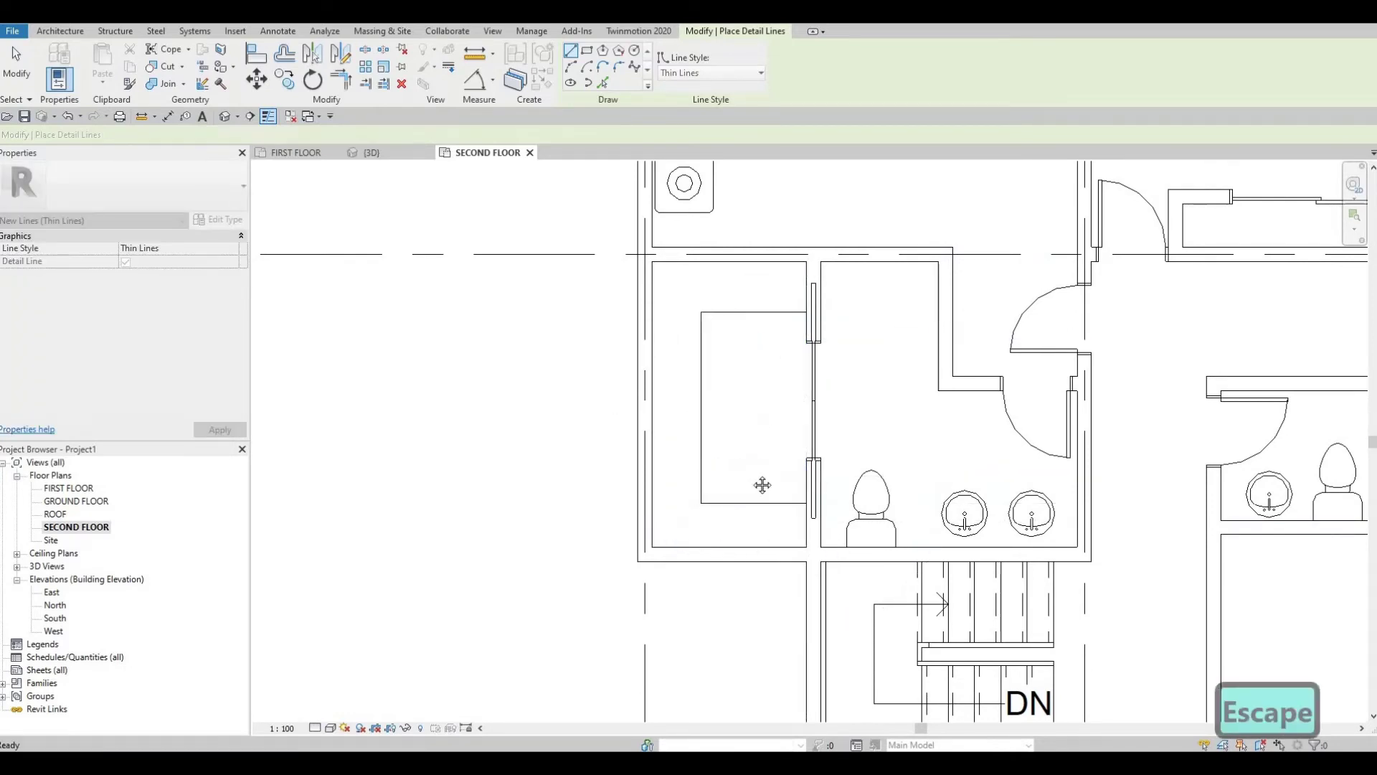
Step: Draw a matching three-sided thin-line outline about 1500 mm high in the lower-right bedroom's walk-in closet, against its pocket-door wall
{"action": "scroll", "coordinate": [928, 449], "scroll_direction": "down", "scroll_amount": 1}
{"action": "middle_click_drag", "start_coordinate": [1091, 530], "coordinate": [689, 413]}
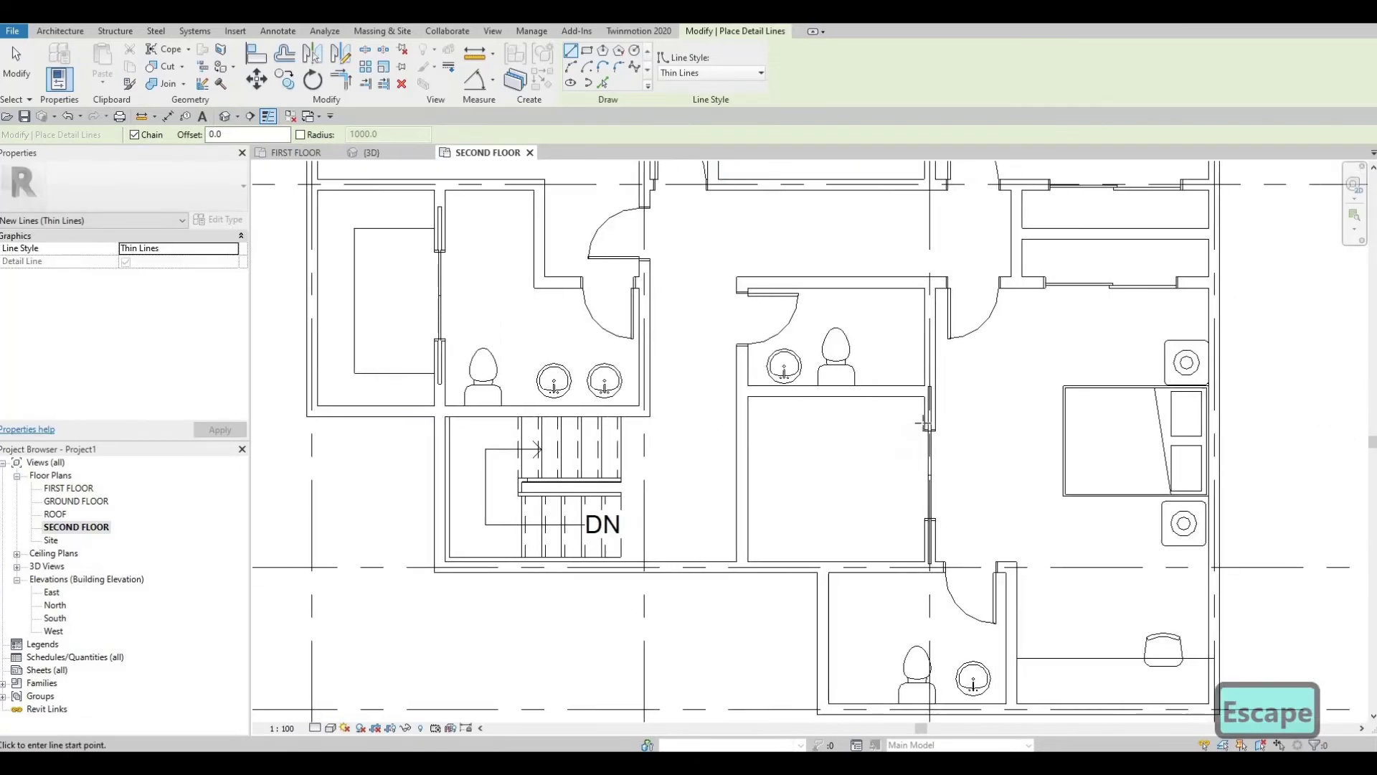
{"action": "scroll", "coordinate": [914, 431], "scroll_direction": "up", "scroll_amount": 2}
{"action": "left_click", "coordinate": [759, 421]}
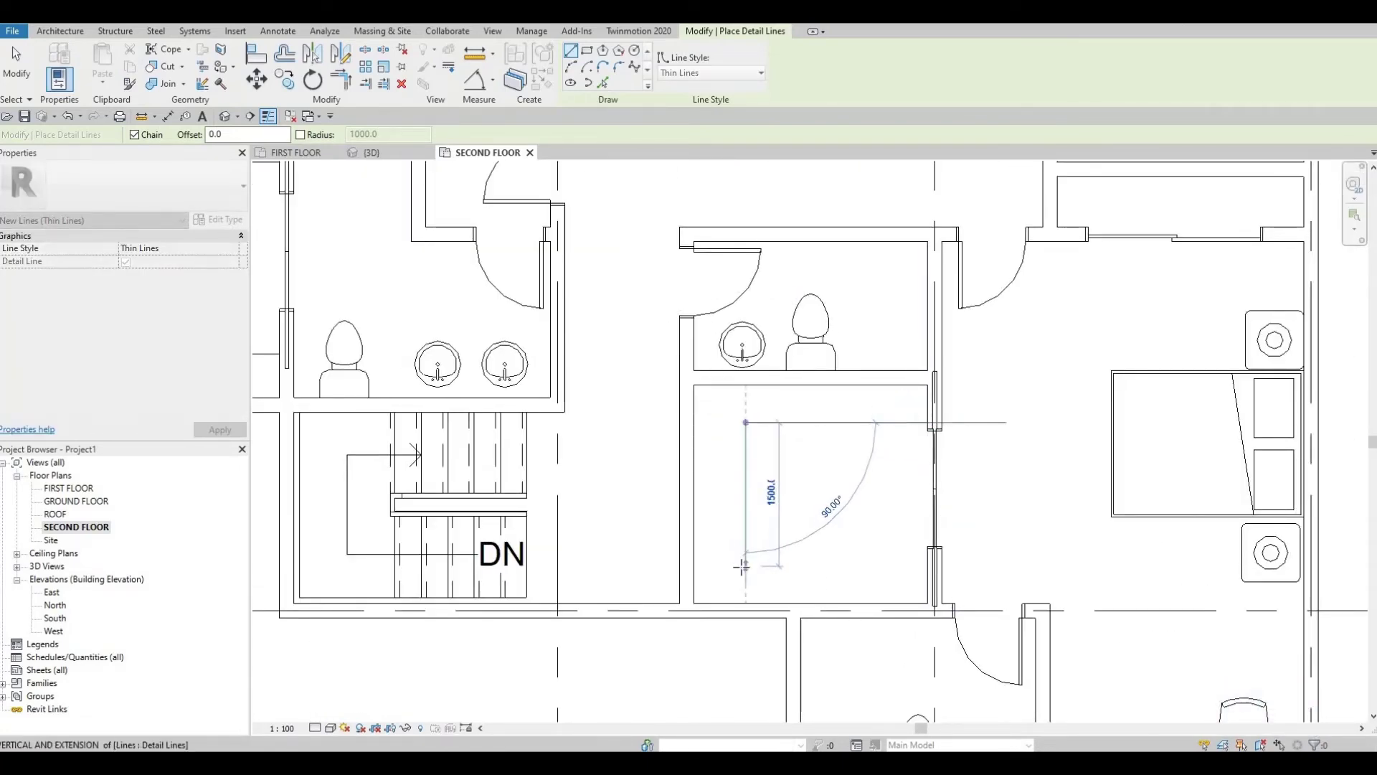
{"action": "left_click", "coordinate": [806, 567]}
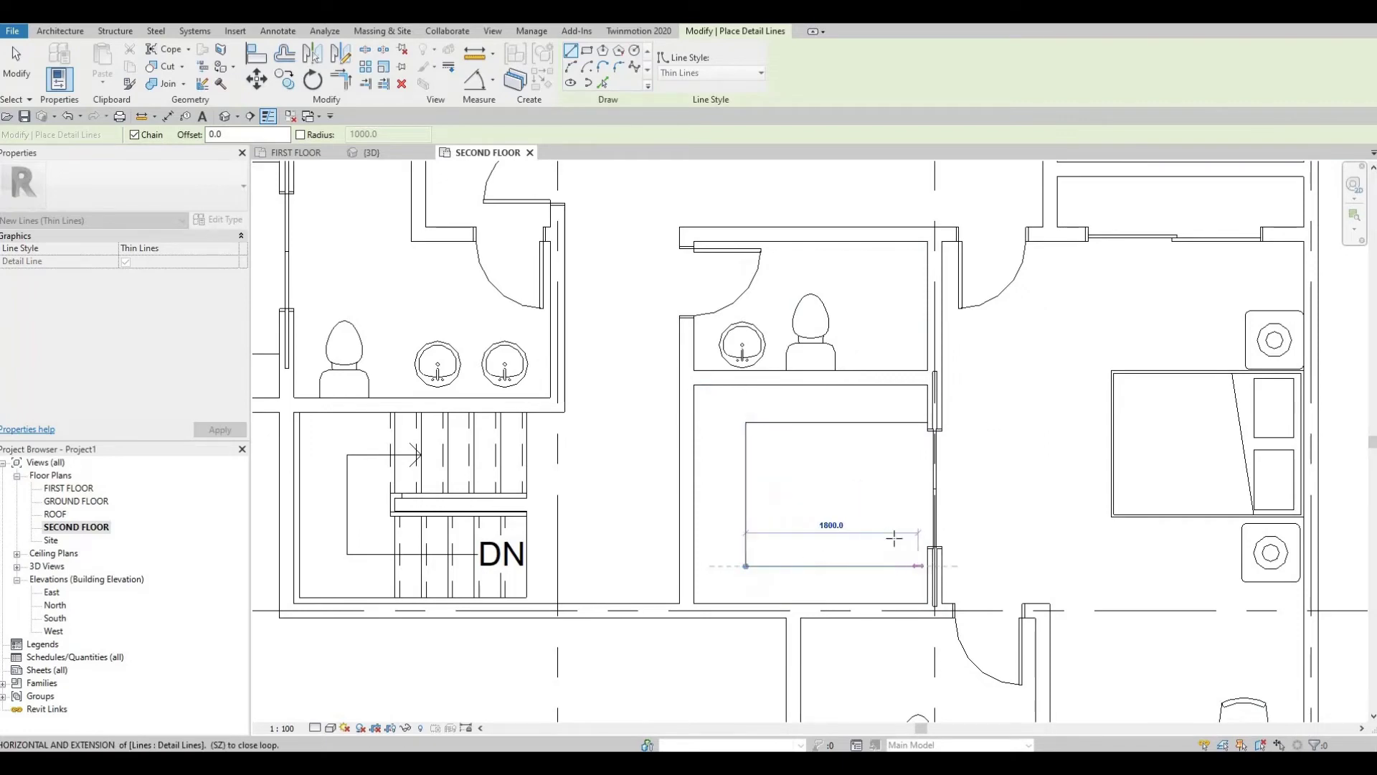
{"action": "left_click", "coordinate": [894, 538]}
{"action": "key", "text": "Escape"}
{"action": "scroll", "coordinate": [793, 501], "scroll_direction": "down", "scroll_amount": 3}
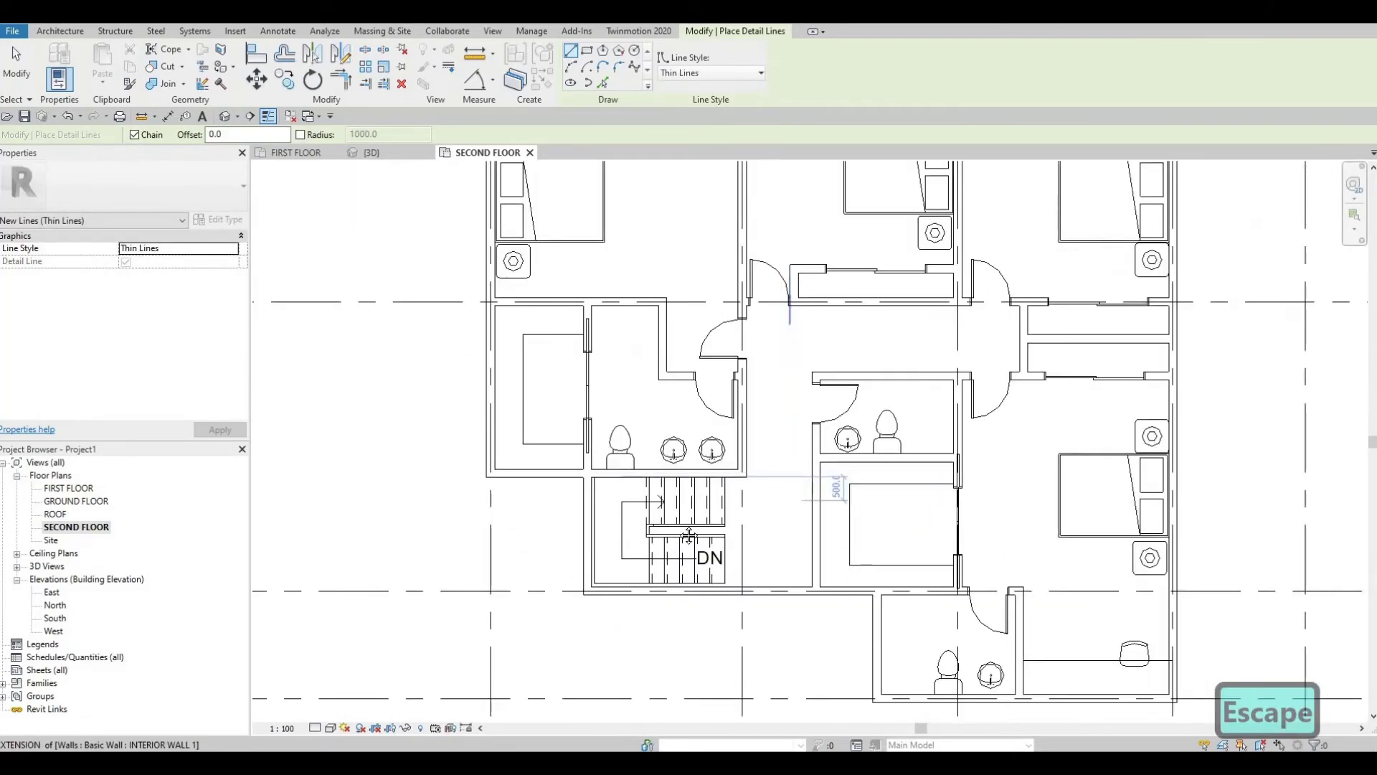
{"action": "scroll", "coordinate": [688, 535], "scroll_direction": "down", "scroll_amount": 1}
{"action": "middle_click_drag", "start_coordinate": [652, 416], "coordinate": [648, 467]}
{"action": "key", "text": "Escape"}
{"action": "middle_click_drag", "start_coordinate": [954, 482], "coordinate": [929, 539]}
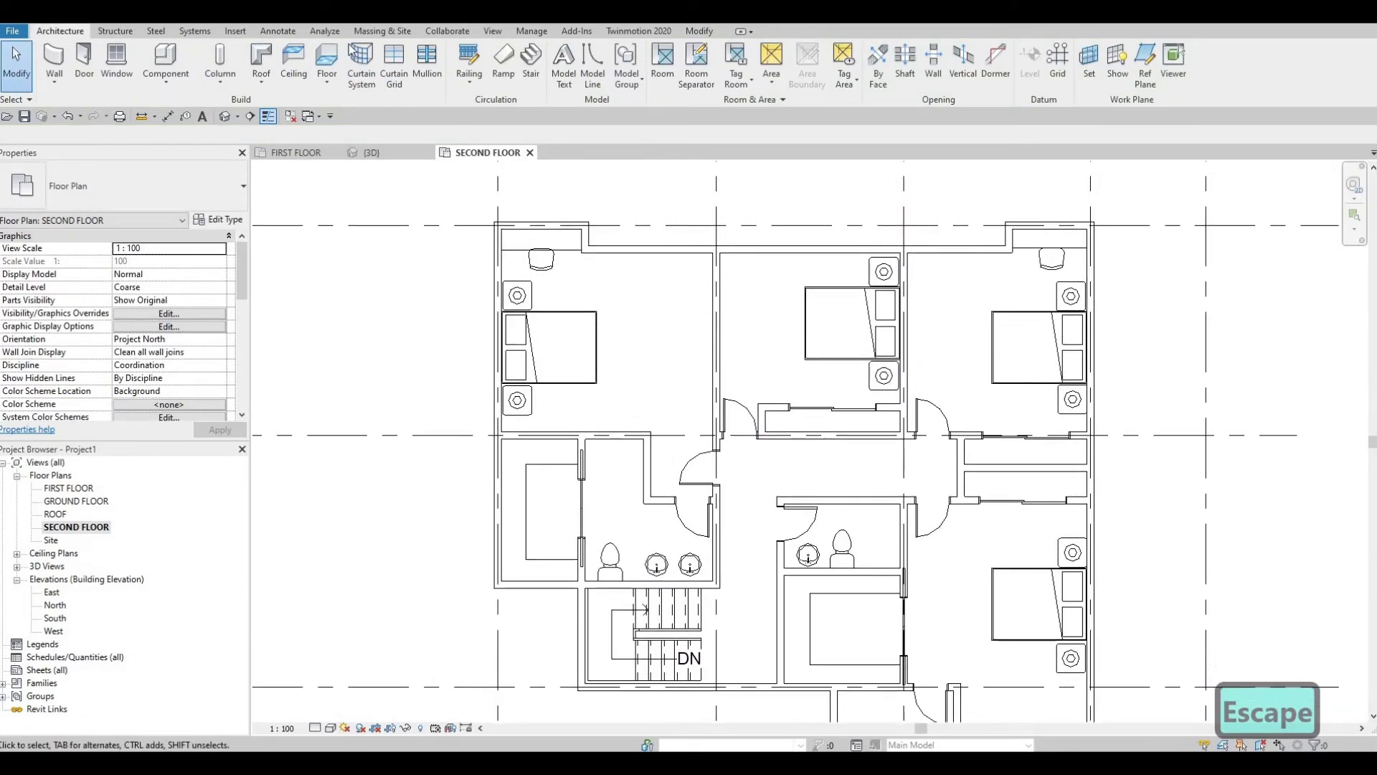
Step: Draw a three-sided detail line outline in the <Demolished> line style just outside the shelf outline in the left closet room
{"action": "scroll", "coordinate": [584, 84], "scroll_direction": "down", "scroll_amount": 5}
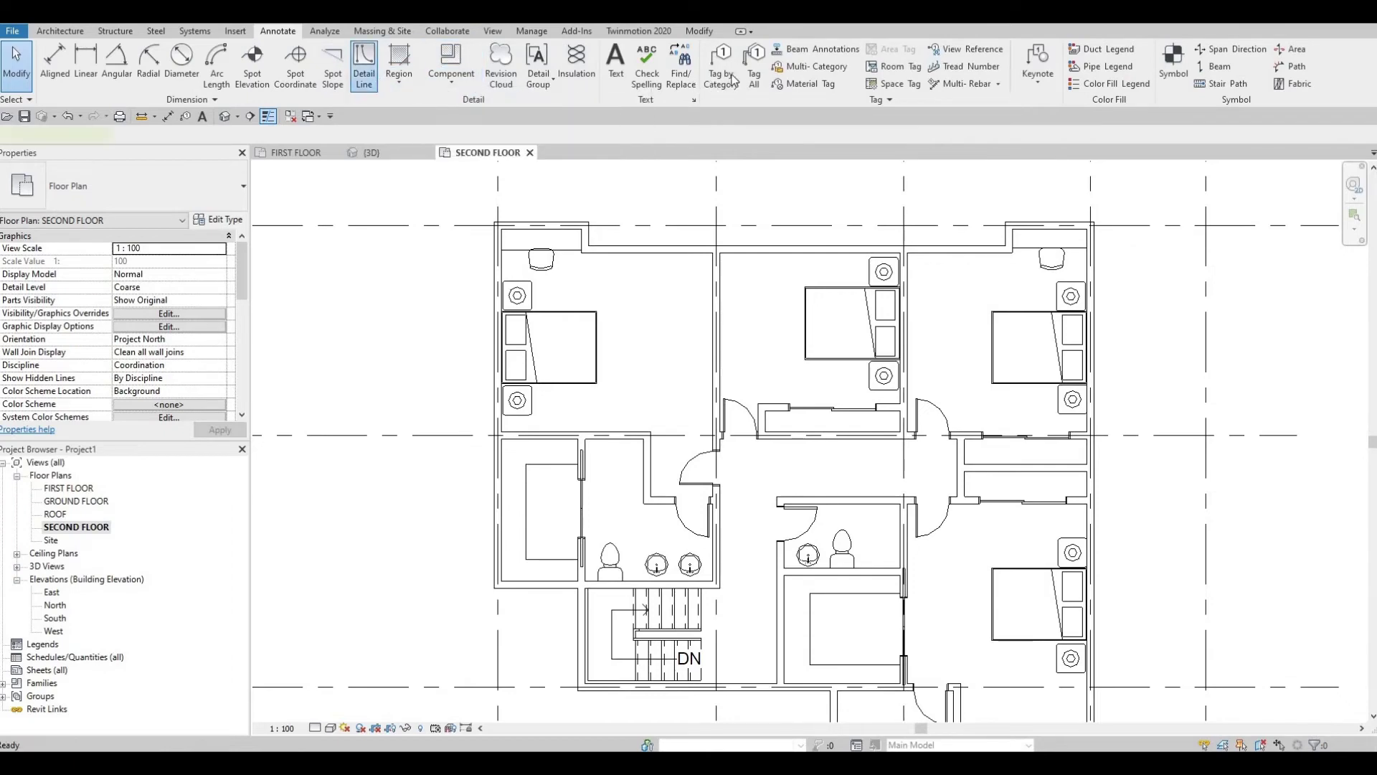
{"action": "left_click", "coordinate": [378, 77]}
{"action": "left_click", "coordinate": [711, 72]}
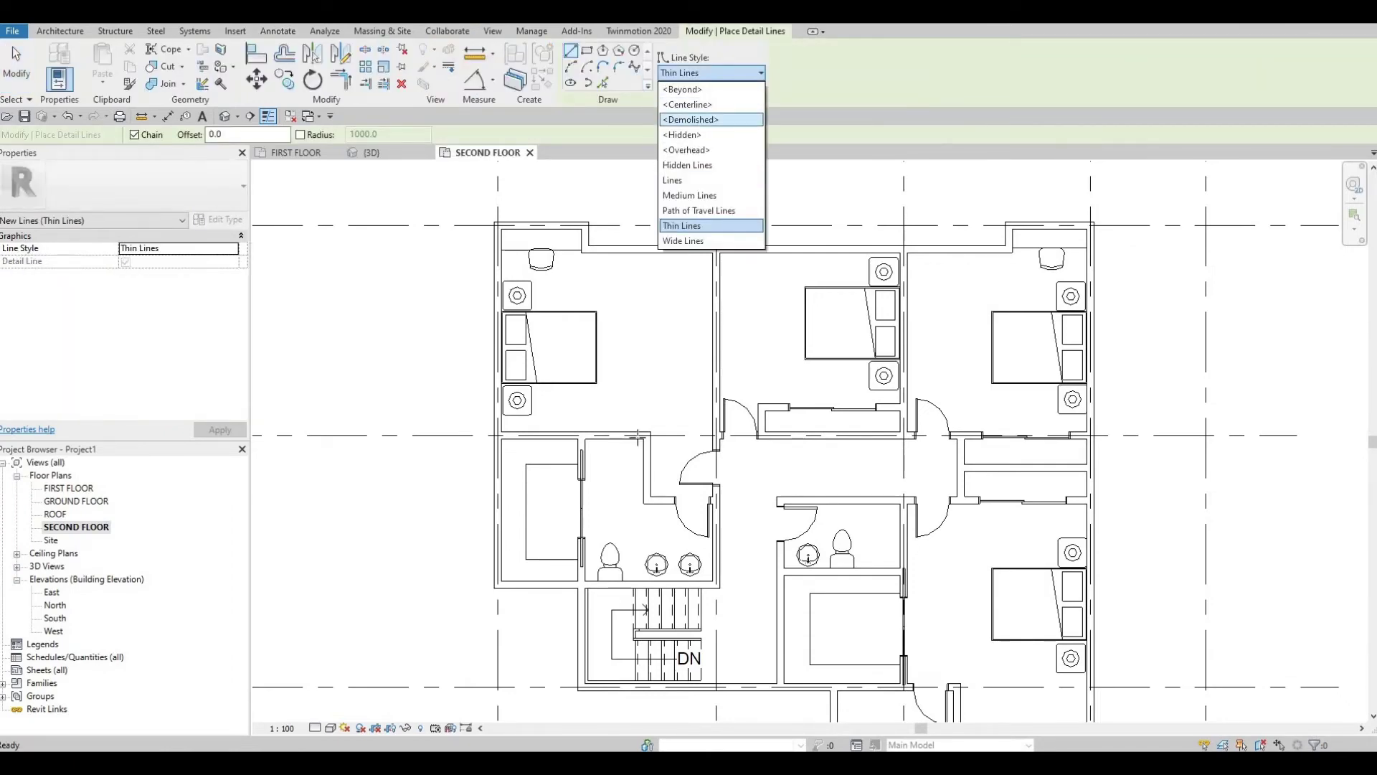
{"action": "left_click", "coordinate": [691, 119]}
{"action": "scroll", "coordinate": [607, 444], "scroll_direction": "up", "scroll_amount": 5}
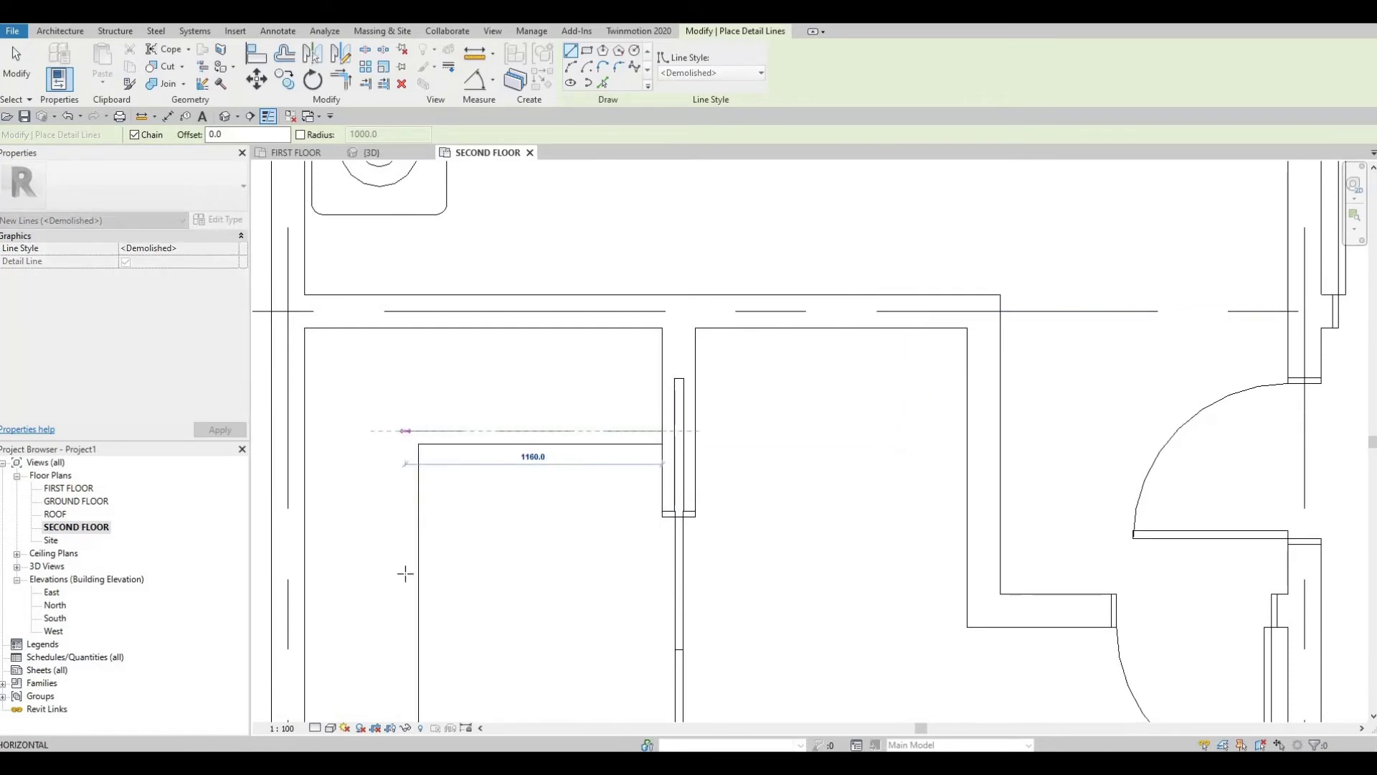
{"action": "left_click", "coordinate": [401, 431]}
{"action": "middle_click_drag", "start_coordinate": [400, 571], "coordinate": [417, 228]}
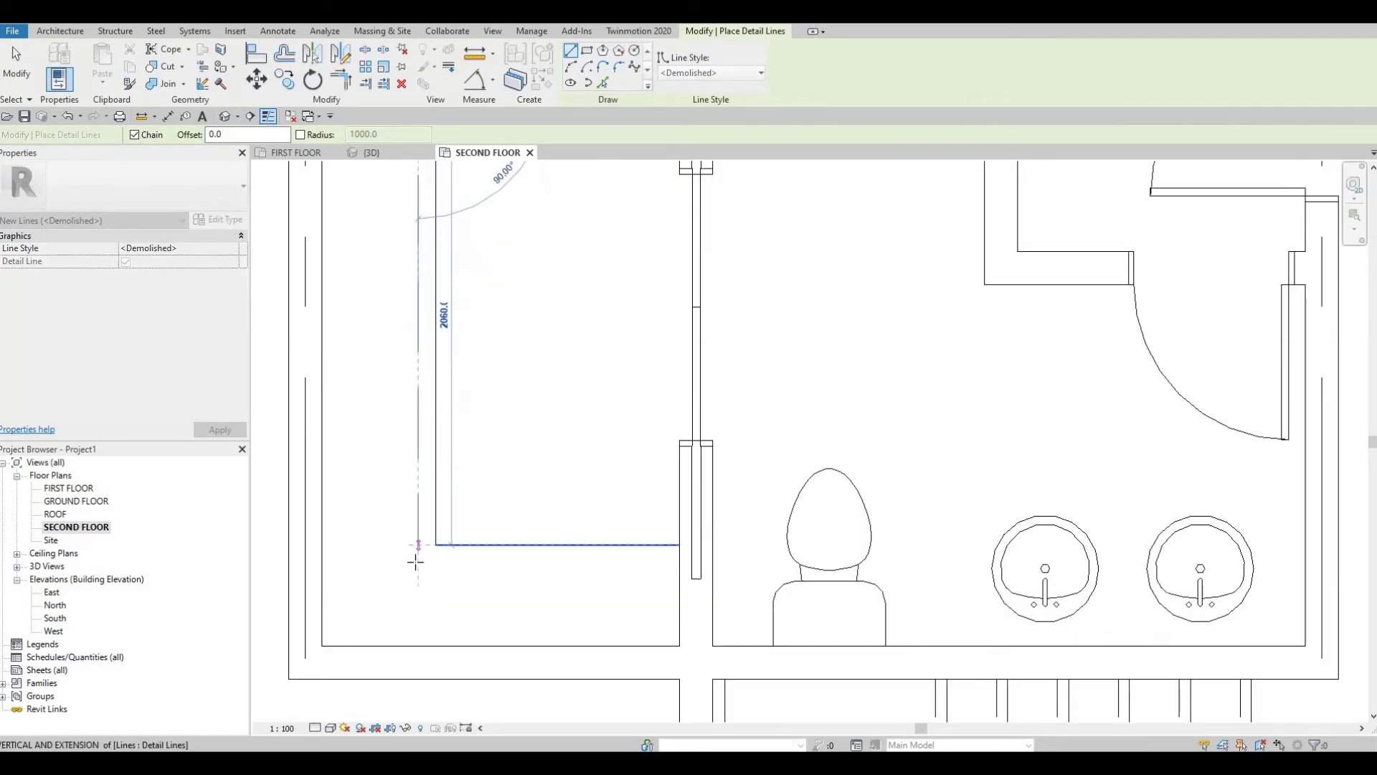
{"action": "left_click", "coordinate": [418, 562]}
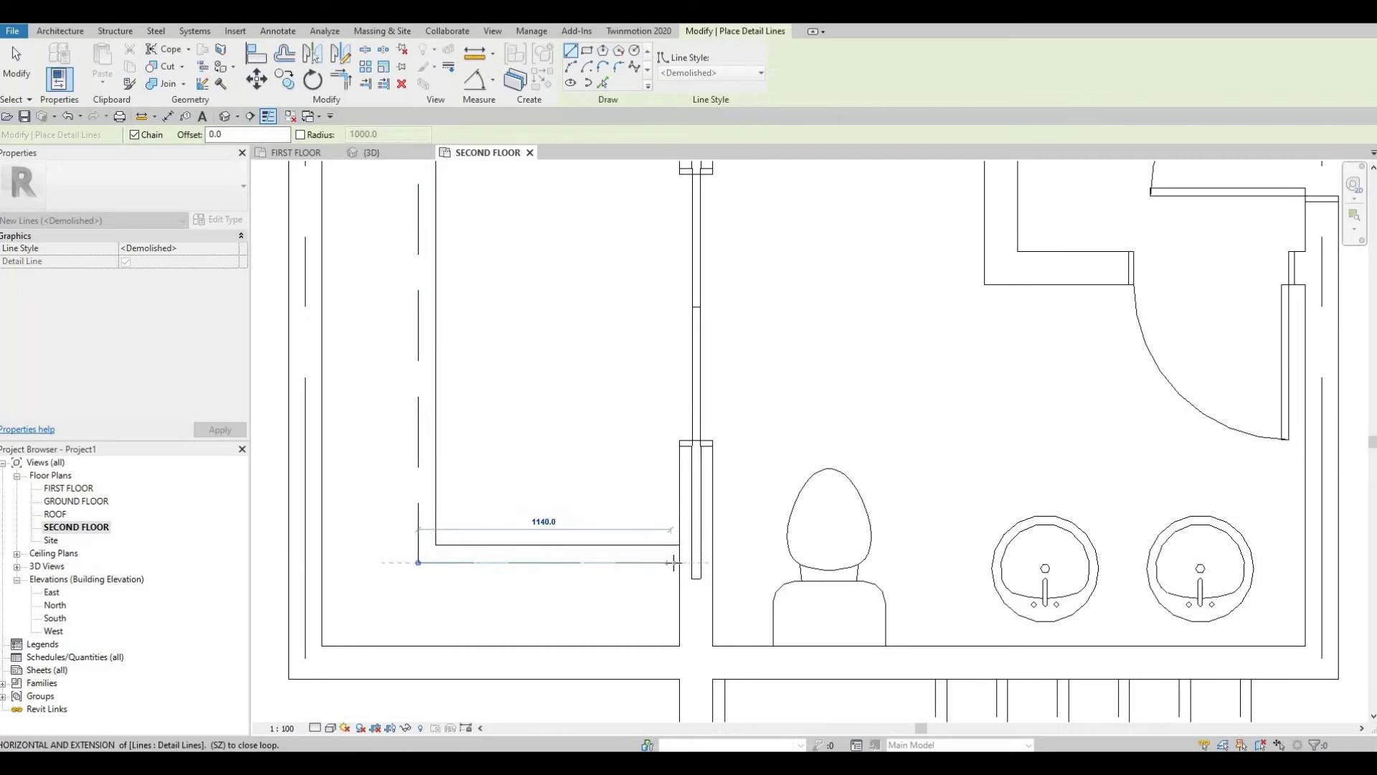
{"action": "left_click", "coordinate": [677, 563]}
{"action": "key", "text": "Escape"}
Step: Draw a three-sided <Demolished> detail line outline just outside the shelf outline in the lower-right bedroom's walk-in closet
{"action": "scroll", "coordinate": [1005, 335], "scroll_direction": "down", "scroll_amount": 4}
{"action": "middle_click_drag", "start_coordinate": [1005, 335], "coordinate": [688, 169]}
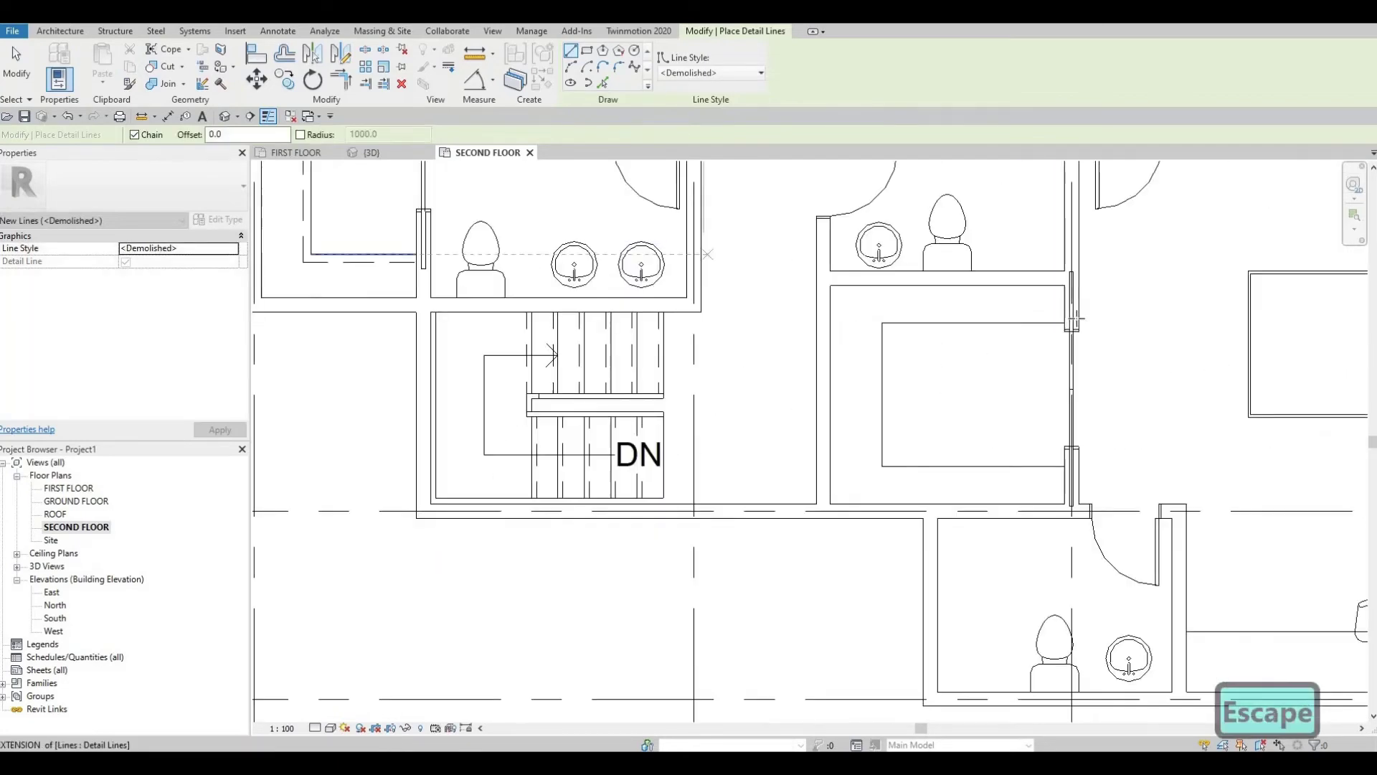
{"action": "scroll", "coordinate": [1077, 316], "scroll_direction": "up", "scroll_amount": 3}
{"action": "left_click", "coordinate": [1076, 317]}
{"action": "scroll", "coordinate": [1076, 316], "scroll_direction": "up", "scroll_amount": 2}
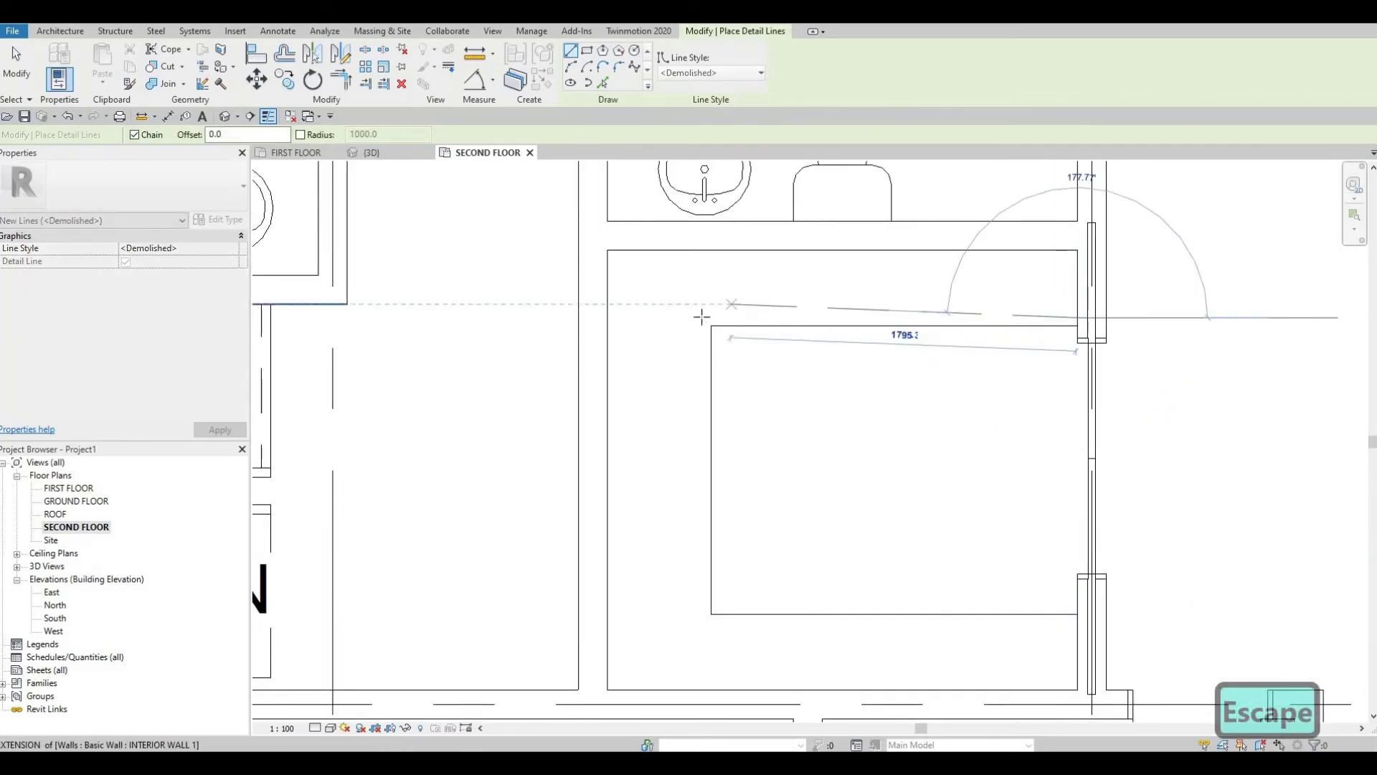
{"action": "left_click", "coordinate": [674, 581]}
{"action": "left_click", "coordinate": [701, 629]}
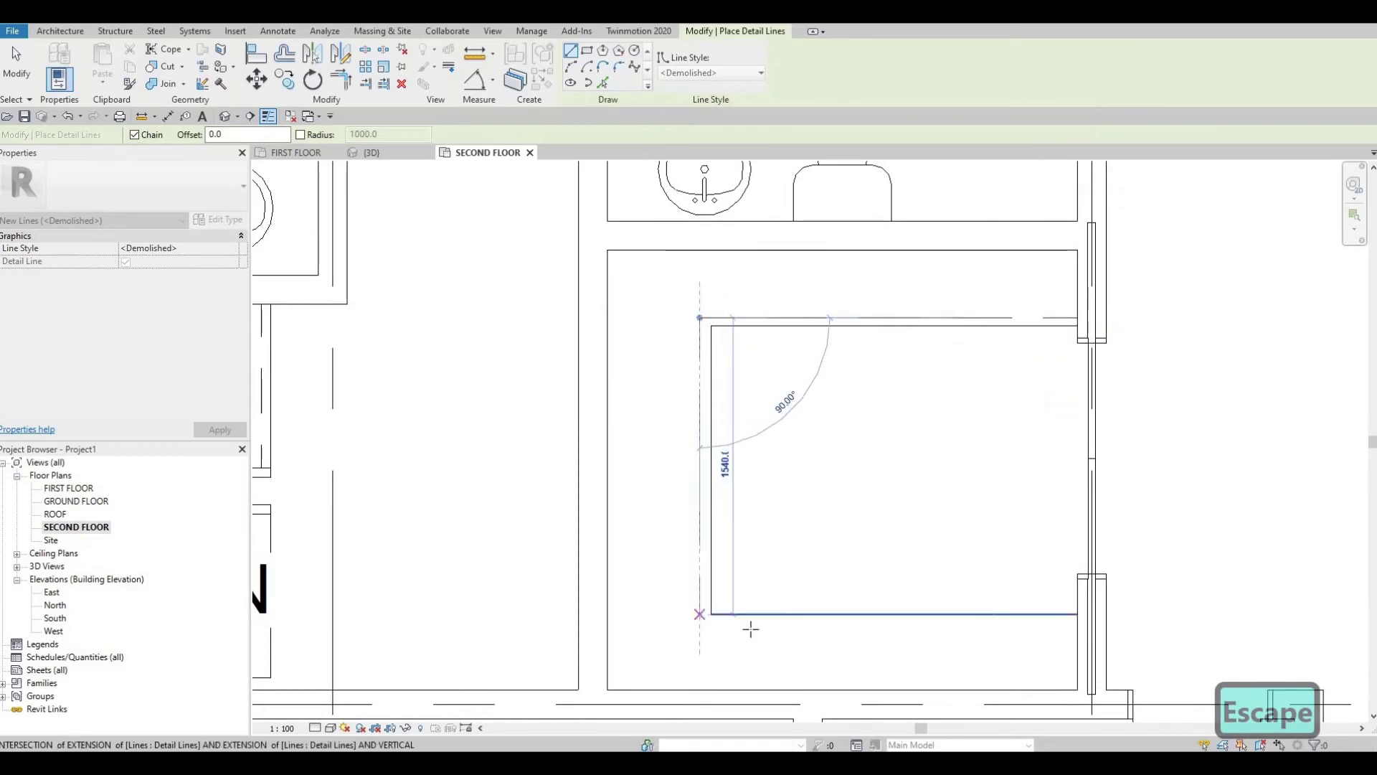
{"action": "left_click", "coordinate": [1074, 628]}
{"action": "key", "text": "Escape"}
Step: Draw two closely spaced parallel <Demolished> lines across the full width of the lower of the two stacked closets on the right side
{"action": "scroll", "coordinate": [1068, 424], "scroll_direction": "down", "scroll_amount": 3}
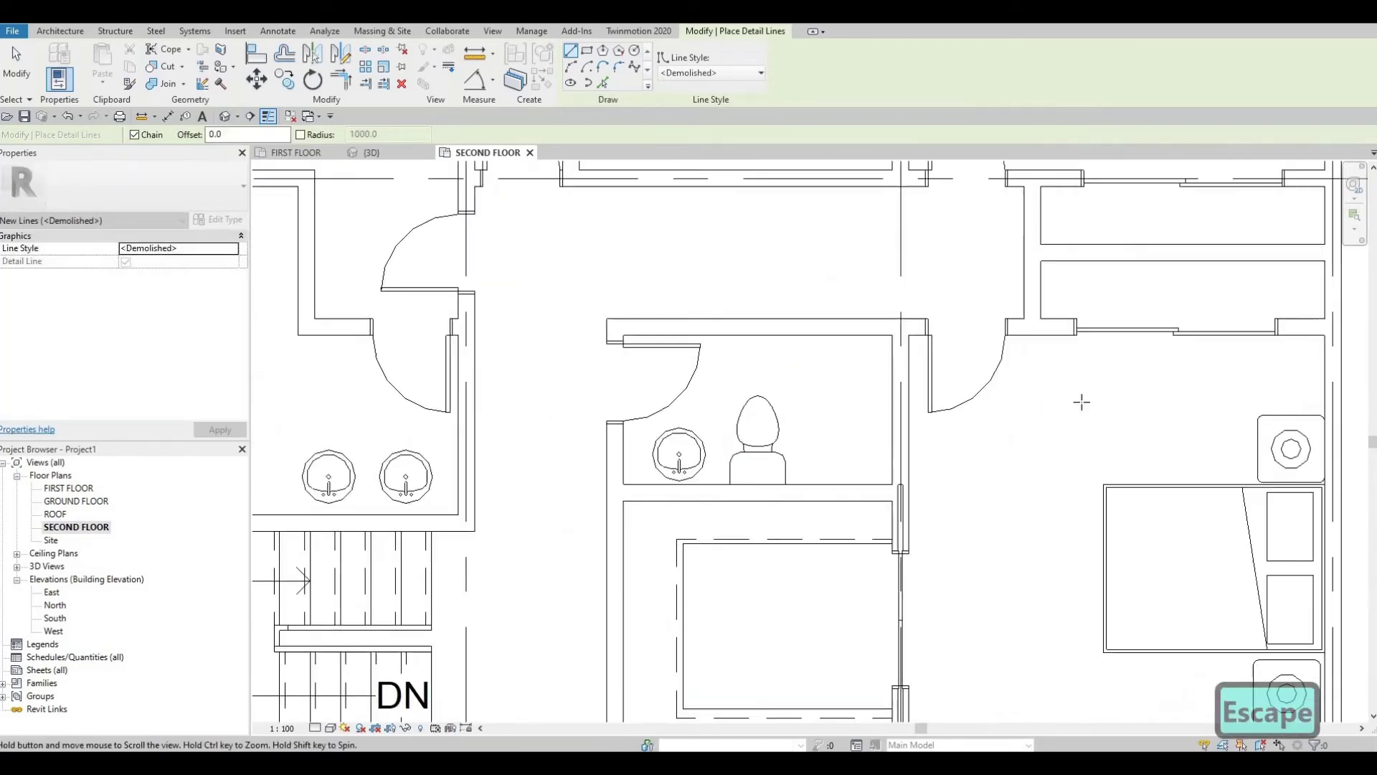
{"action": "scroll", "coordinate": [965, 334], "scroll_direction": "up", "scroll_amount": 2}
{"action": "left_click", "coordinate": [957, 335]}
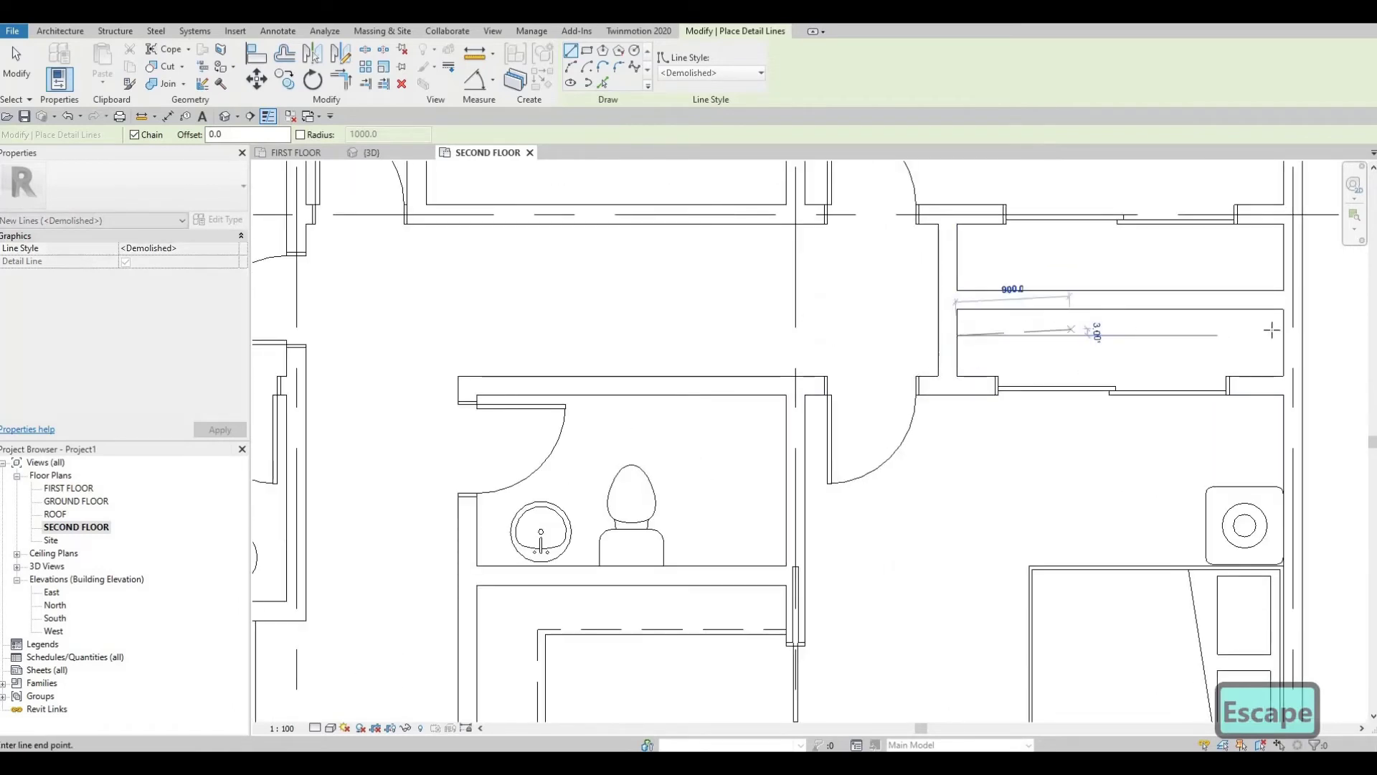
{"action": "left_click", "coordinate": [1279, 334]}
{"action": "key", "text": "Escape"}
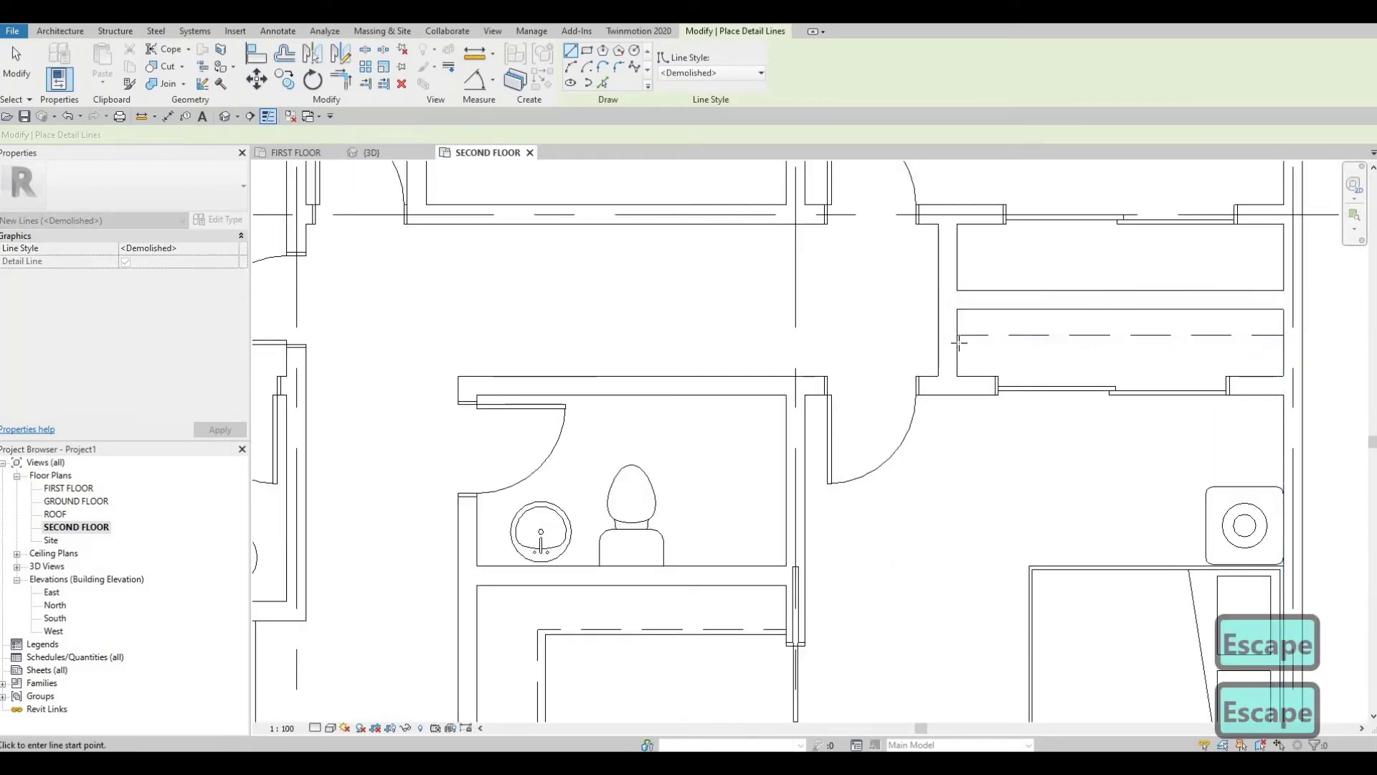
{"action": "left_click", "coordinate": [959, 343]}
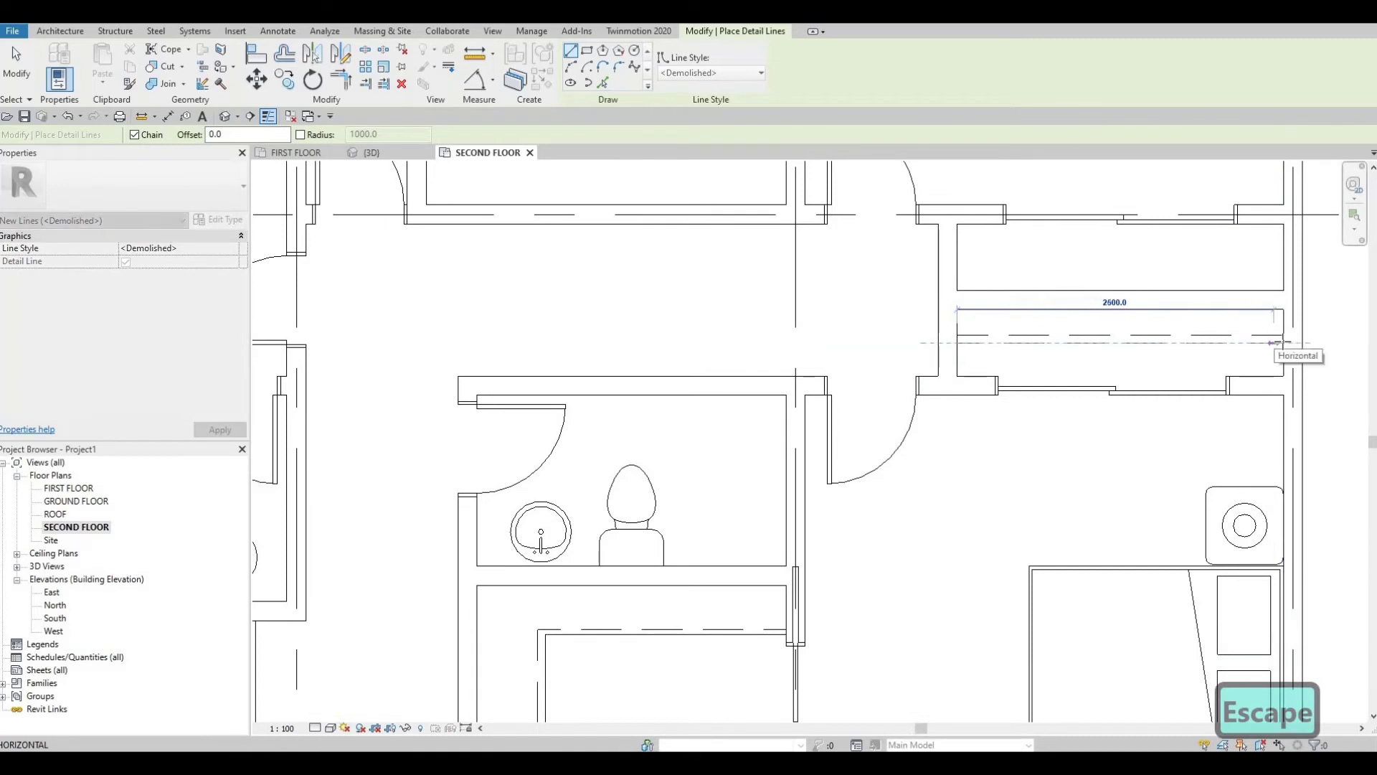
{"action": "left_click", "coordinate": [1284, 343]}
{"action": "key", "text": "Escape"}
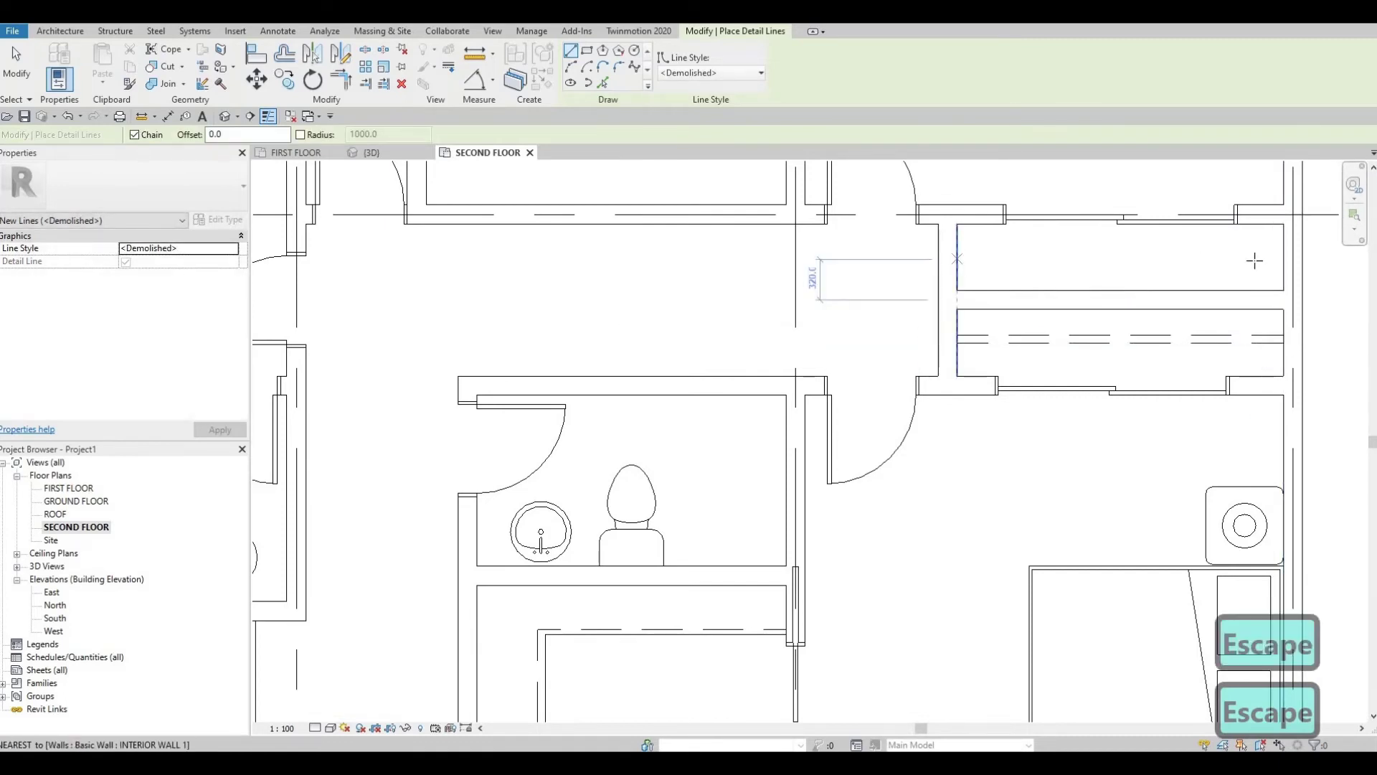
Step: Draw two closely spaced parallel <Demolished> lines across the full width of the upper of the two stacked closets
{"action": "left_click", "coordinate": [957, 259]}
{"action": "left_click", "coordinate": [1284, 259]}
{"action": "key", "text": "Escape"}
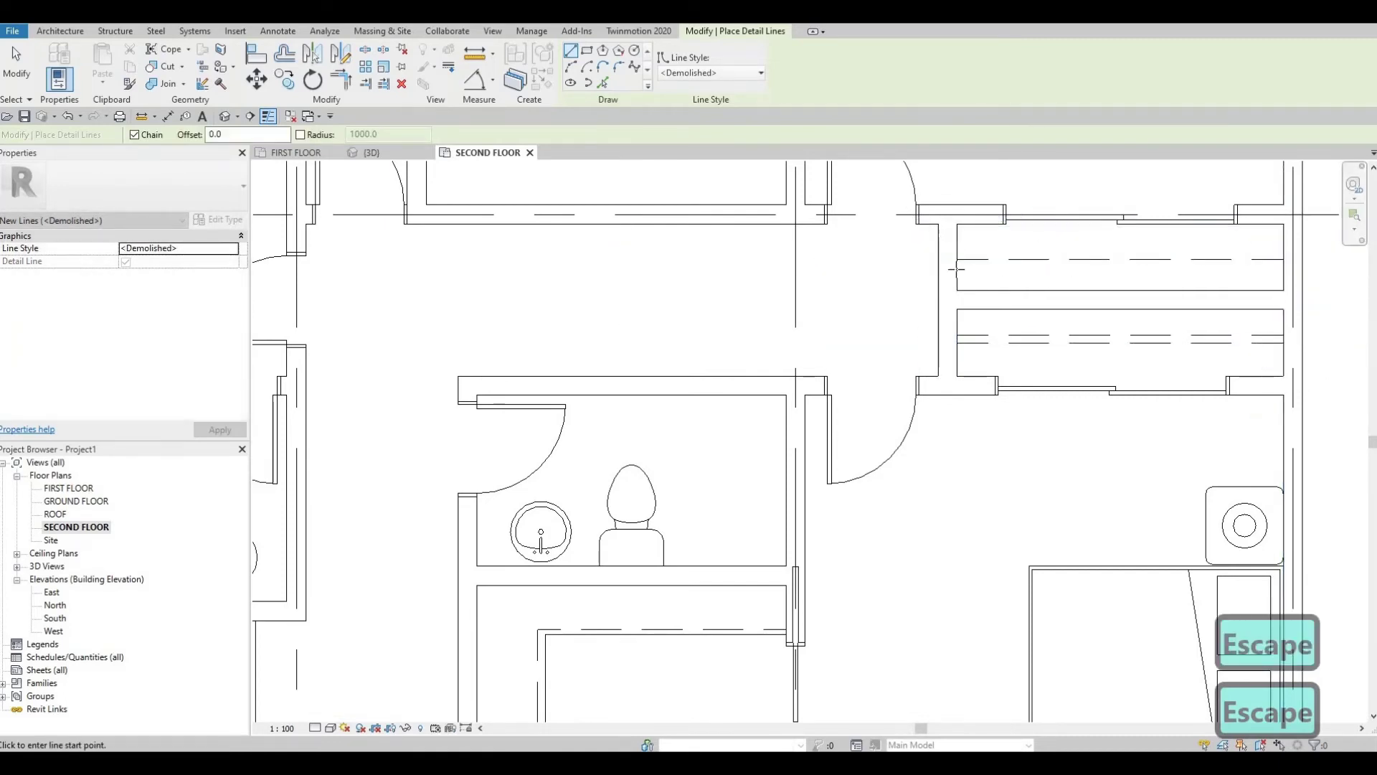
{"action": "left_click", "coordinate": [957, 236]}
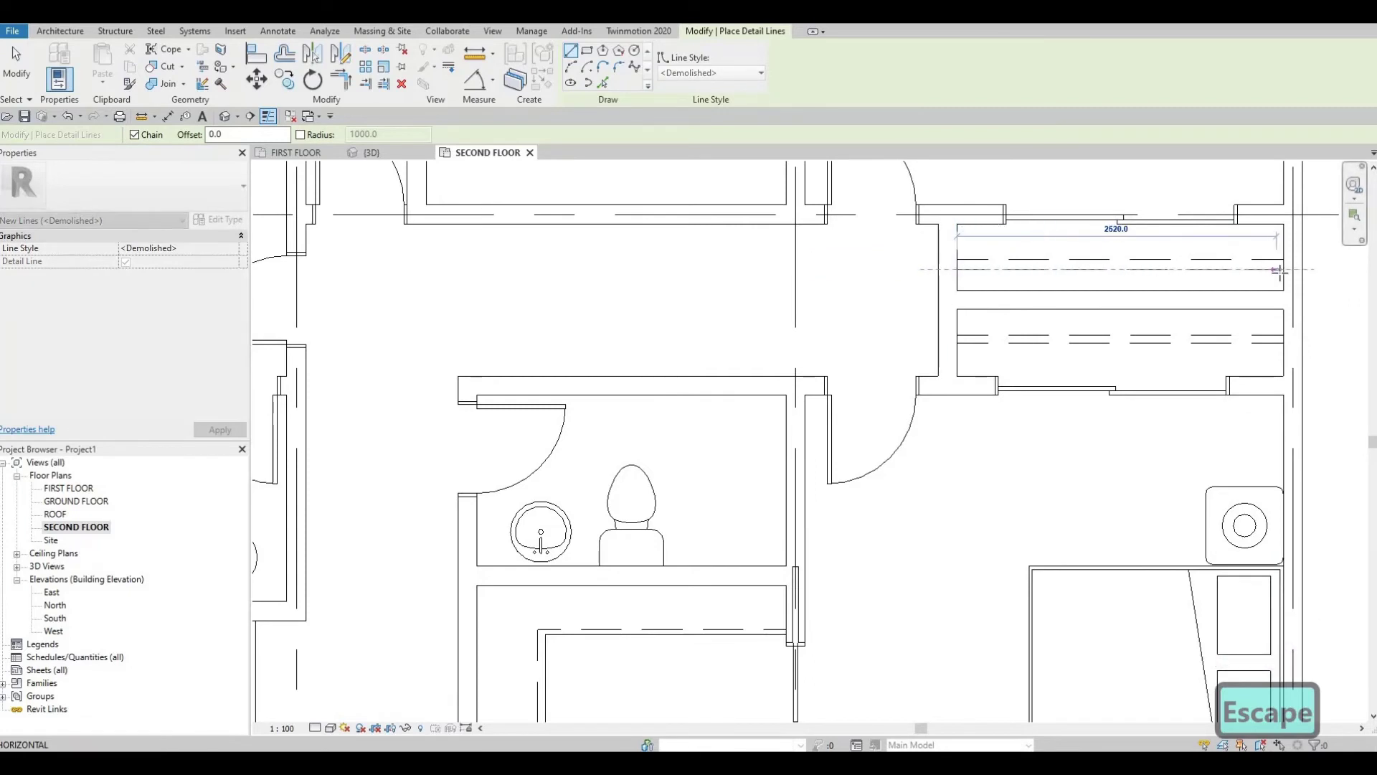
{"action": "key", "text": "Escape"}
Step: Draw two parallel <Demolished> lines about 2840 mm long across the upper-middle bedroom's closet, and finish the detail lines
{"action": "middle_click_drag", "start_coordinate": [422, 167], "coordinate": [582, 250]}
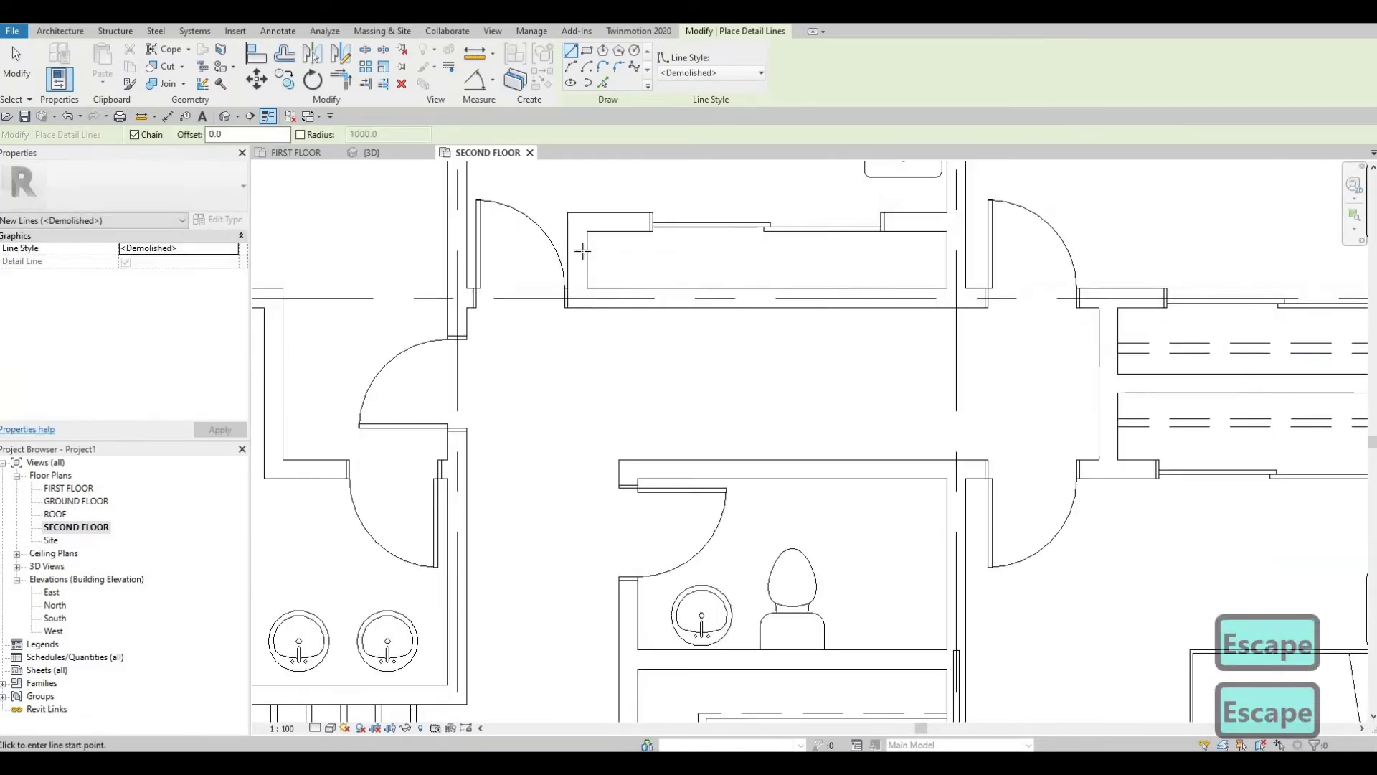
{"action": "left_click", "coordinate": [585, 251]}
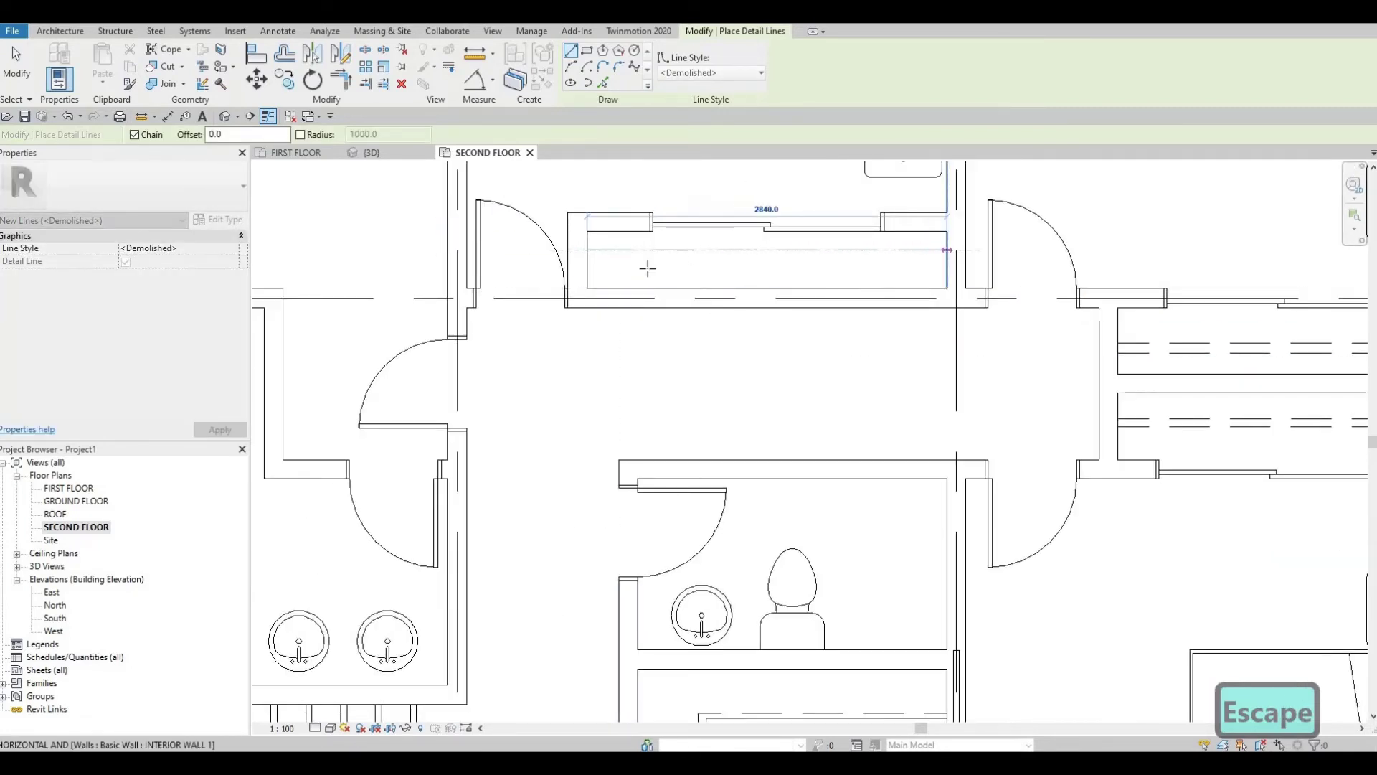
{"action": "left_click", "coordinate": [947, 251]}
{"action": "key", "text": "Escape"}
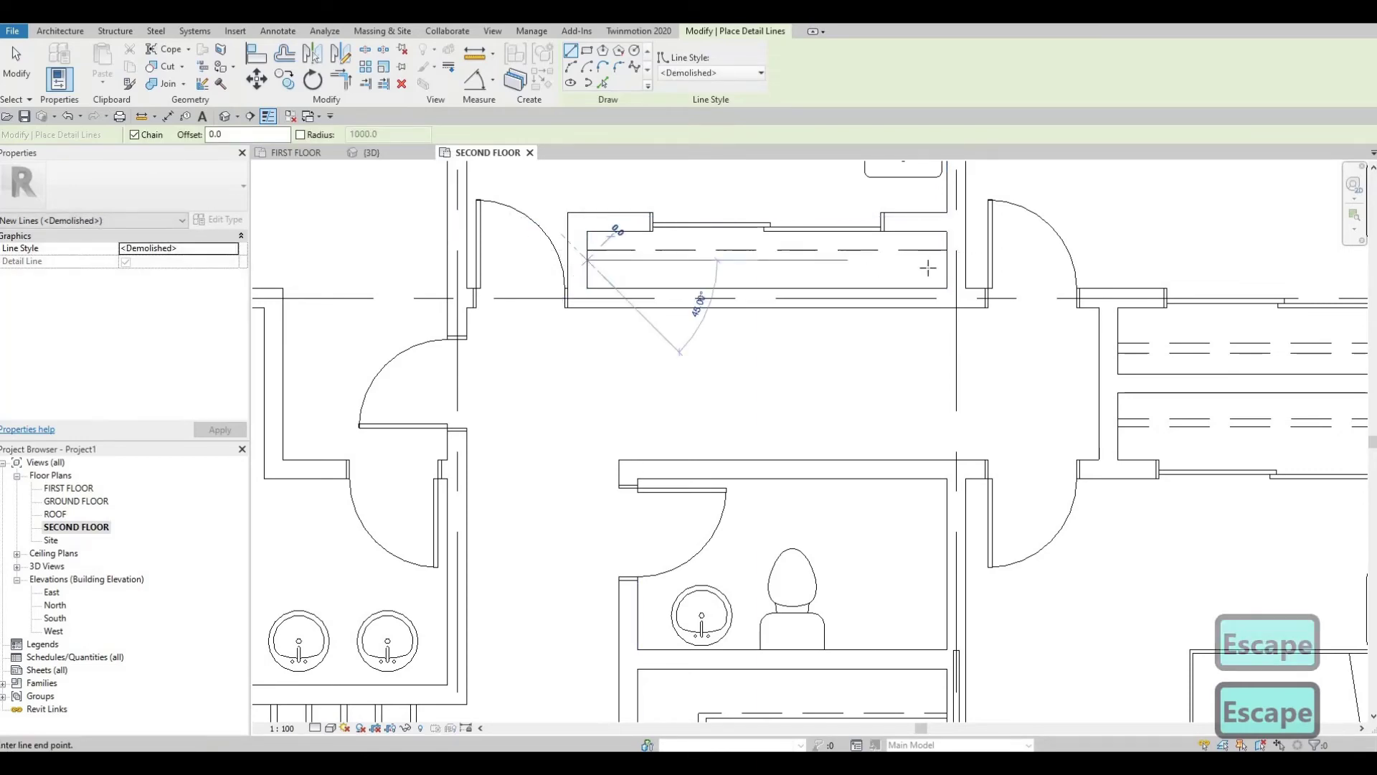
{"action": "left_click", "coordinate": [587, 260]}
{"action": "left_click", "coordinate": [941, 260]}
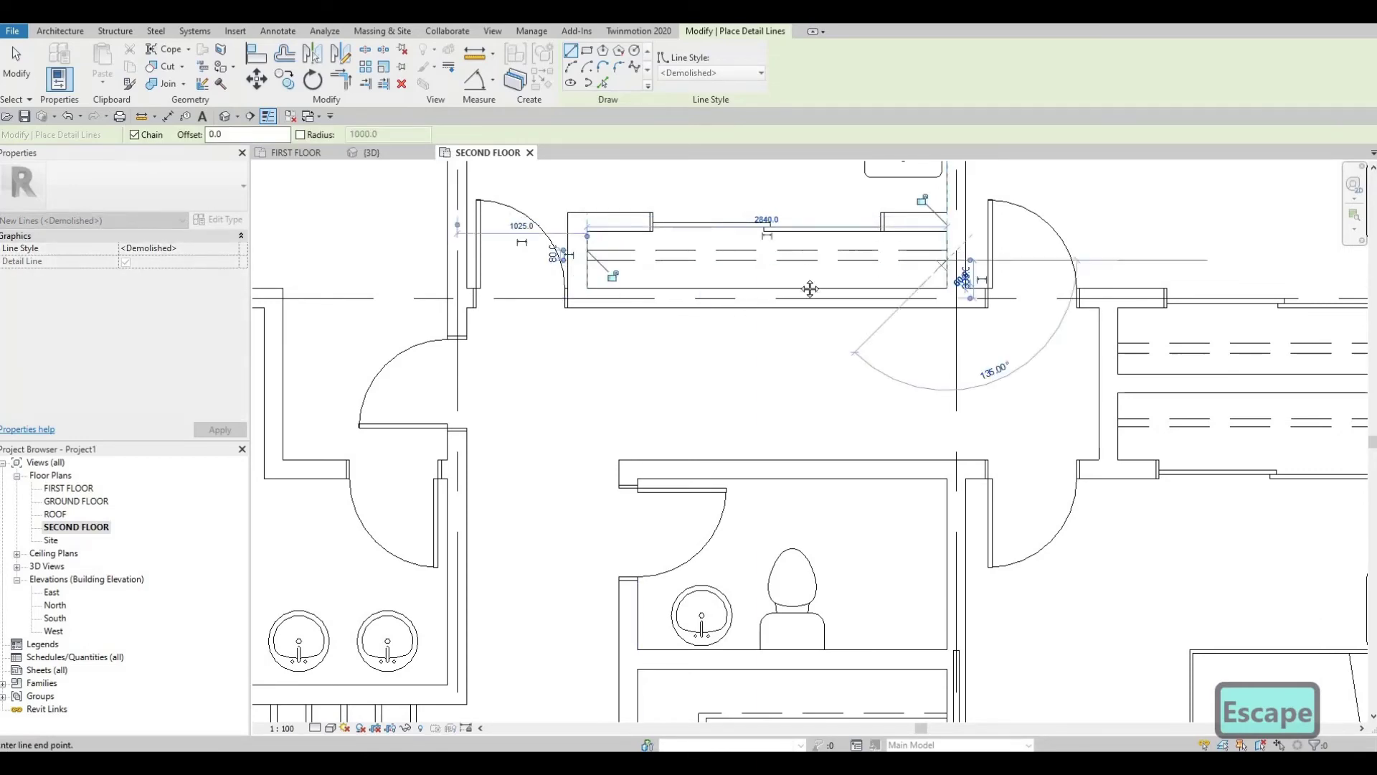
{"action": "key", "text": "Escape"}
{"action": "scroll", "coordinate": [942, 287], "scroll_direction": "down", "scroll_amount": 5}
{"action": "middle_click_drag", "start_coordinate": [805, 300], "coordinate": [796, 332]}
{"action": "scroll", "coordinate": [675, 280], "scroll_direction": "up", "scroll_amount": 2}
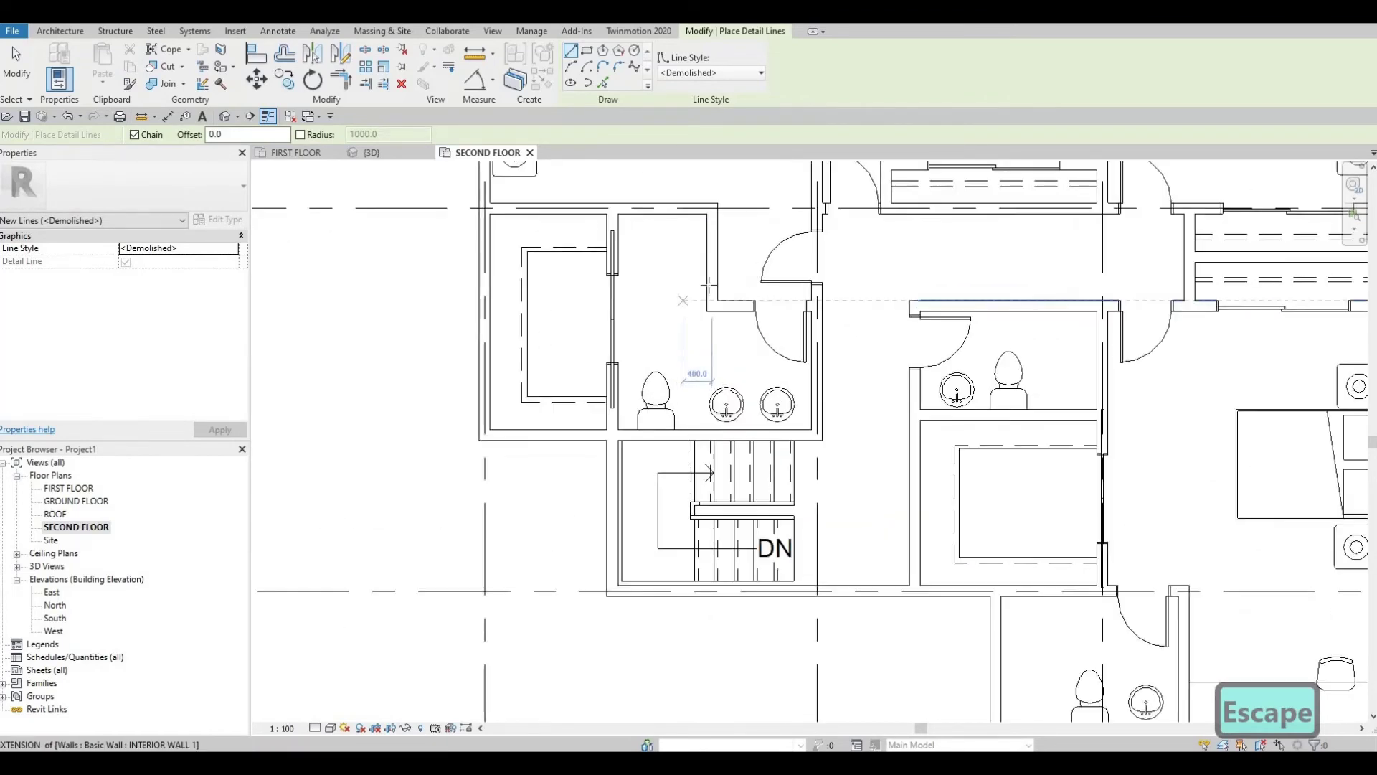
{"action": "middle_click_drag", "start_coordinate": [670, 299], "coordinate": [667, 289]}
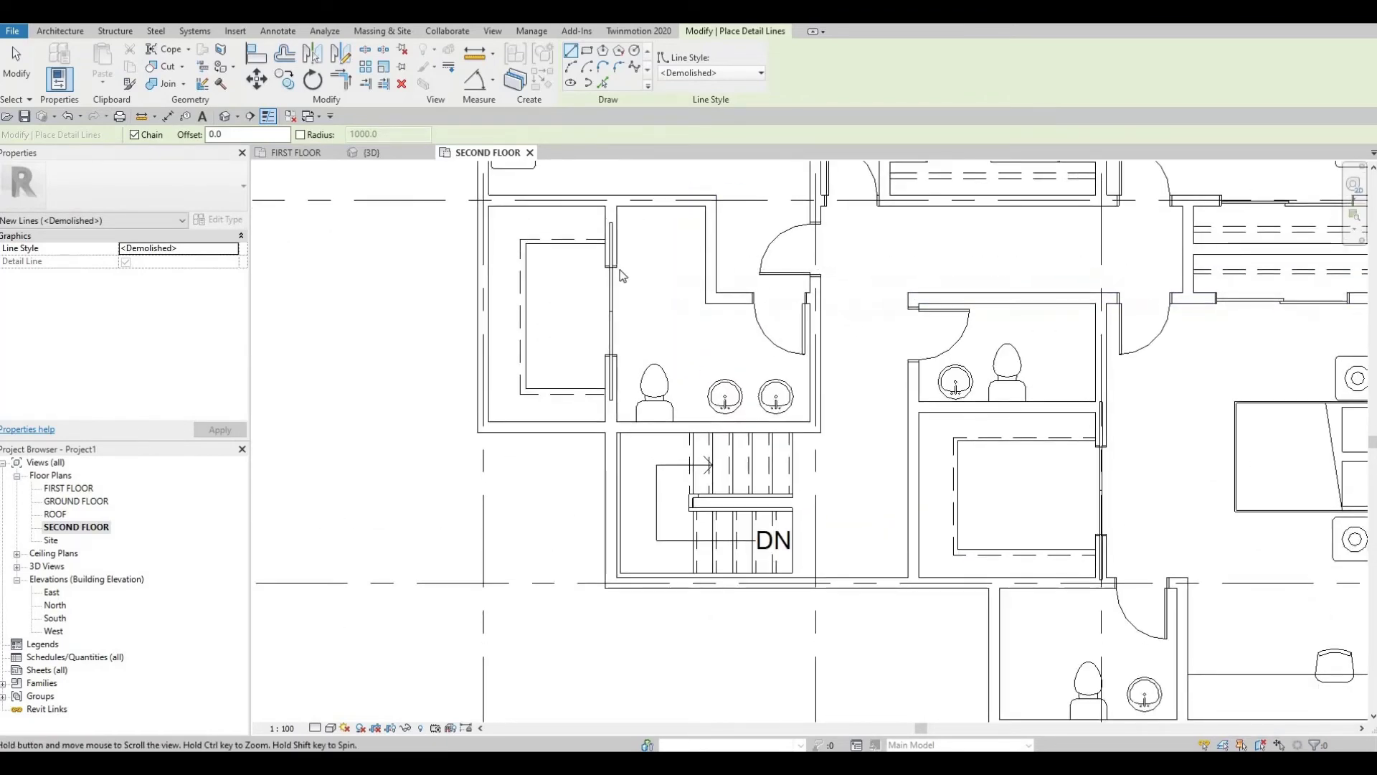
{"action": "key", "text": "Escape"}
{"action": "key", "text": "Escape"}
Step: Nudge the left closet room's 1200 x 2000mm double pocket door down about 340 mm along its wall
{"action": "scroll", "coordinate": [619, 259], "scroll_direction": "up", "scroll_amount": 1}
{"action": "left_click", "coordinate": [603, 359]}
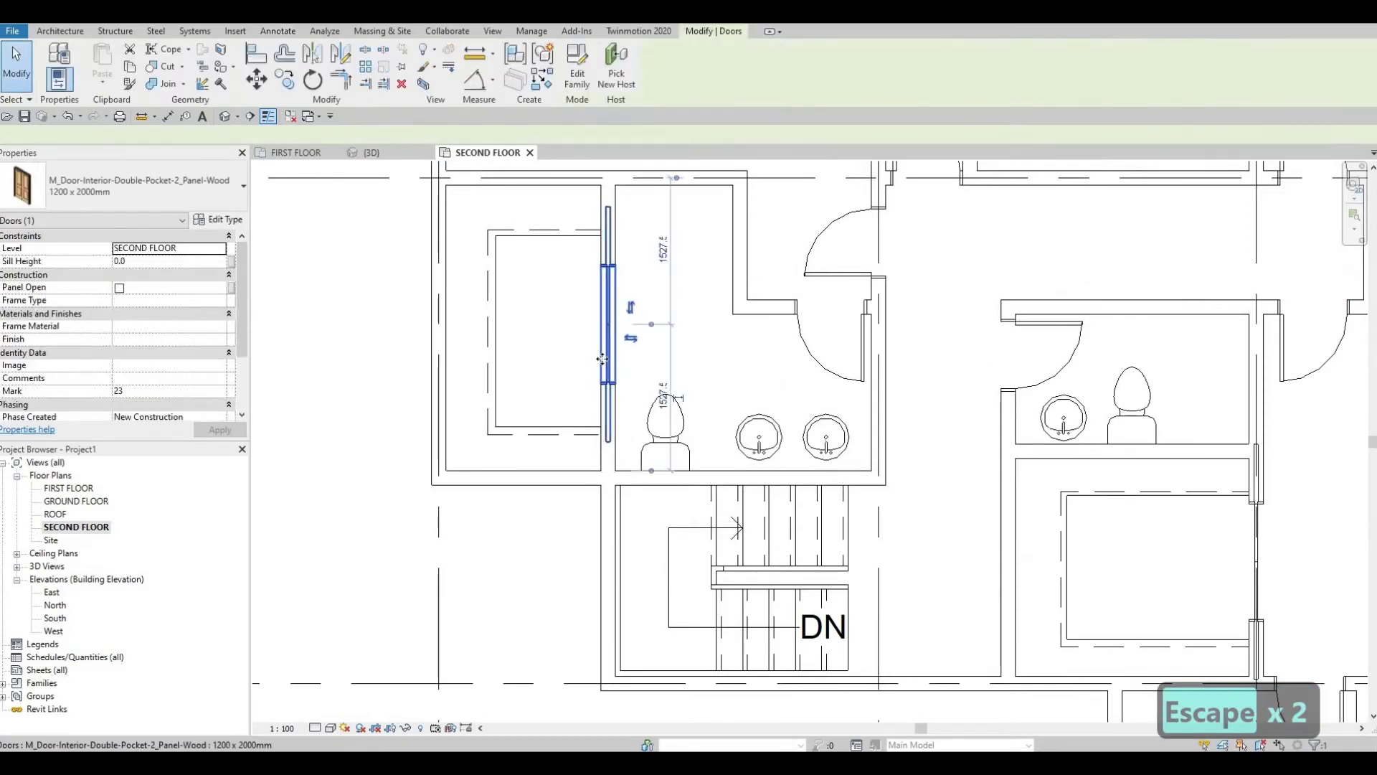
{"action": "key", "text": "Down"}
{"action": "key", "text": "Down"}
{"action": "key", "text": "Down"}
{"action": "key", "text": "Down"}
{"action": "key", "text": "Down"}
{"action": "key", "text": "Down"}
{"action": "key", "text": "Down"}
{"action": "key", "text": "Down"}
{"action": "key", "text": "Down"}
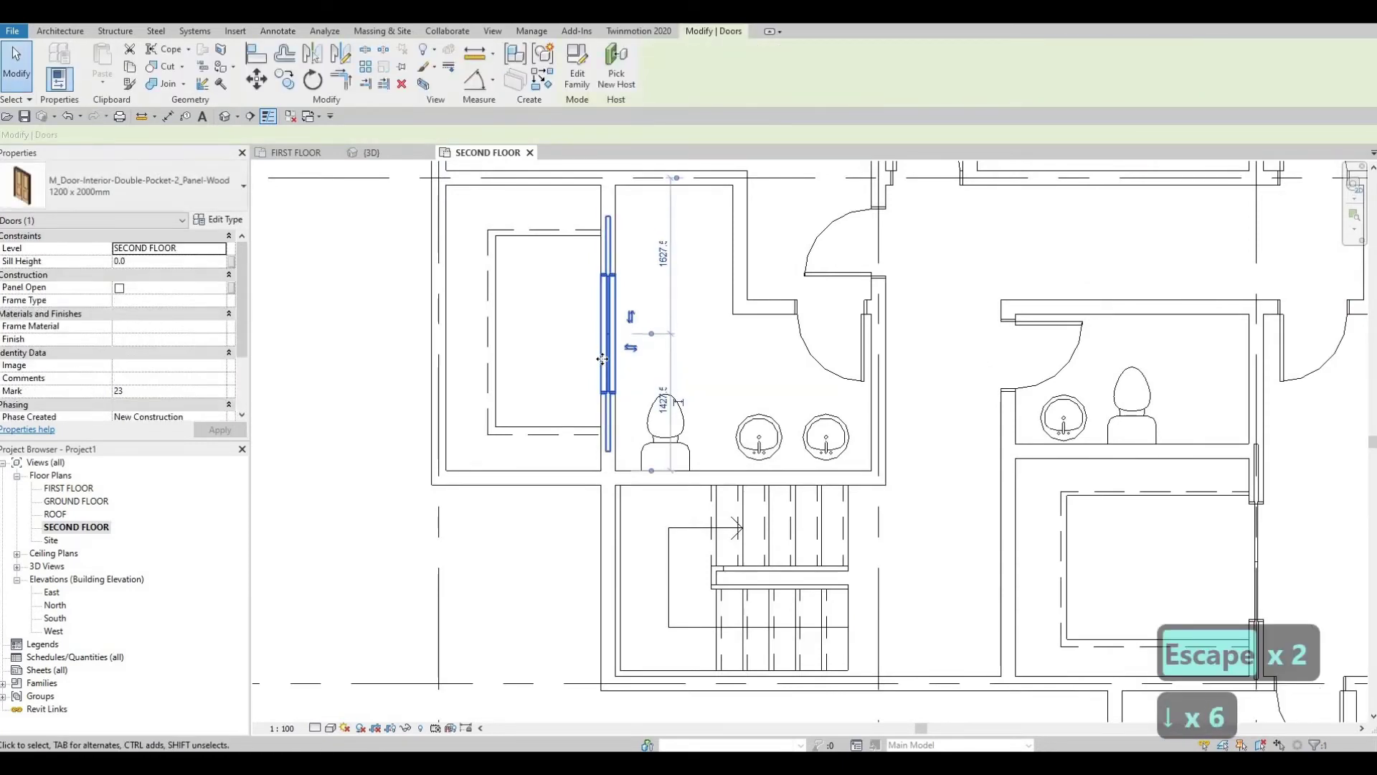
{"action": "key", "text": "Down"}
{"action": "key", "text": "Down"}
{"action": "key", "text": "Down"}
{"action": "key", "text": "Down"}
{"action": "key", "text": "Down"}
{"action": "key", "text": "Down"}
{"action": "key", "text": "Down"}
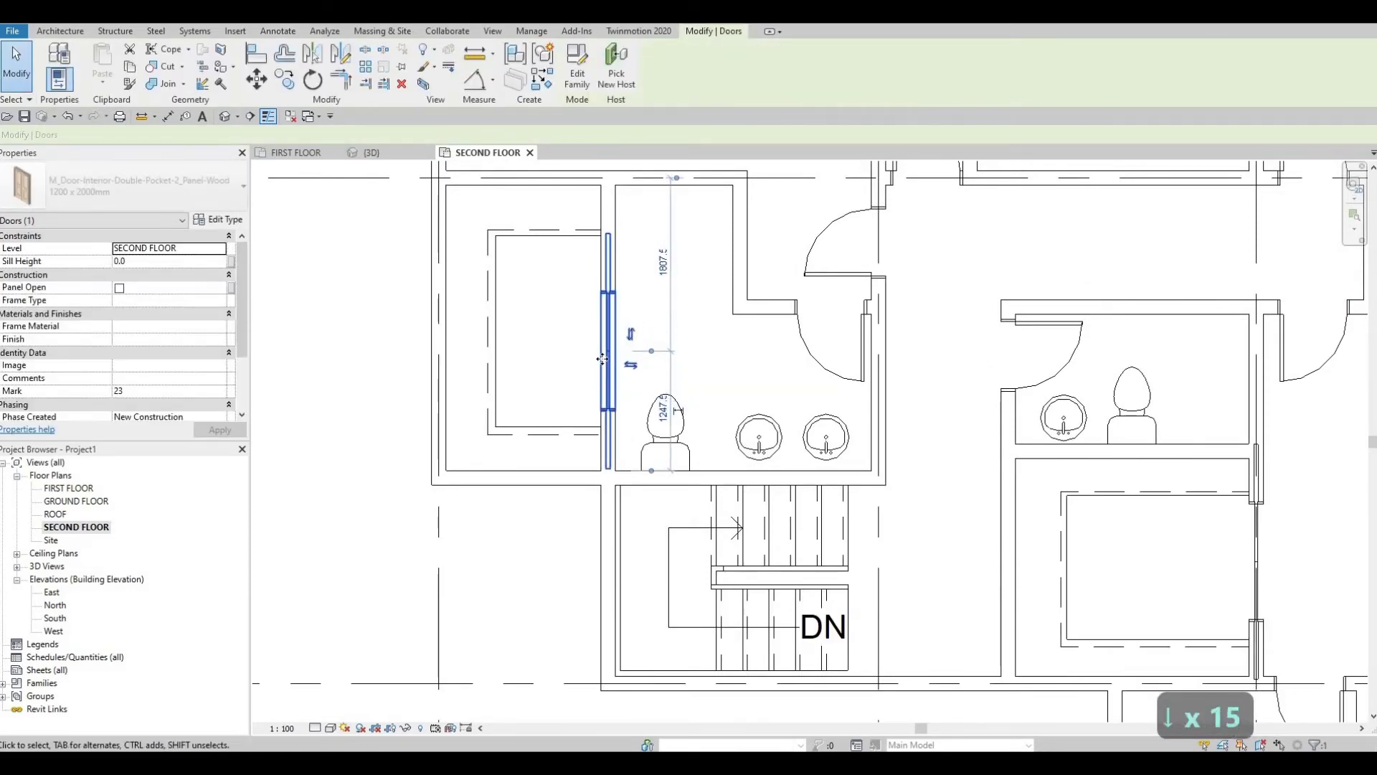
{"action": "key", "text": "Down"}
{"action": "key", "text": "Down"}
{"action": "key", "text": "Down"}
{"action": "key", "text": "Down"}
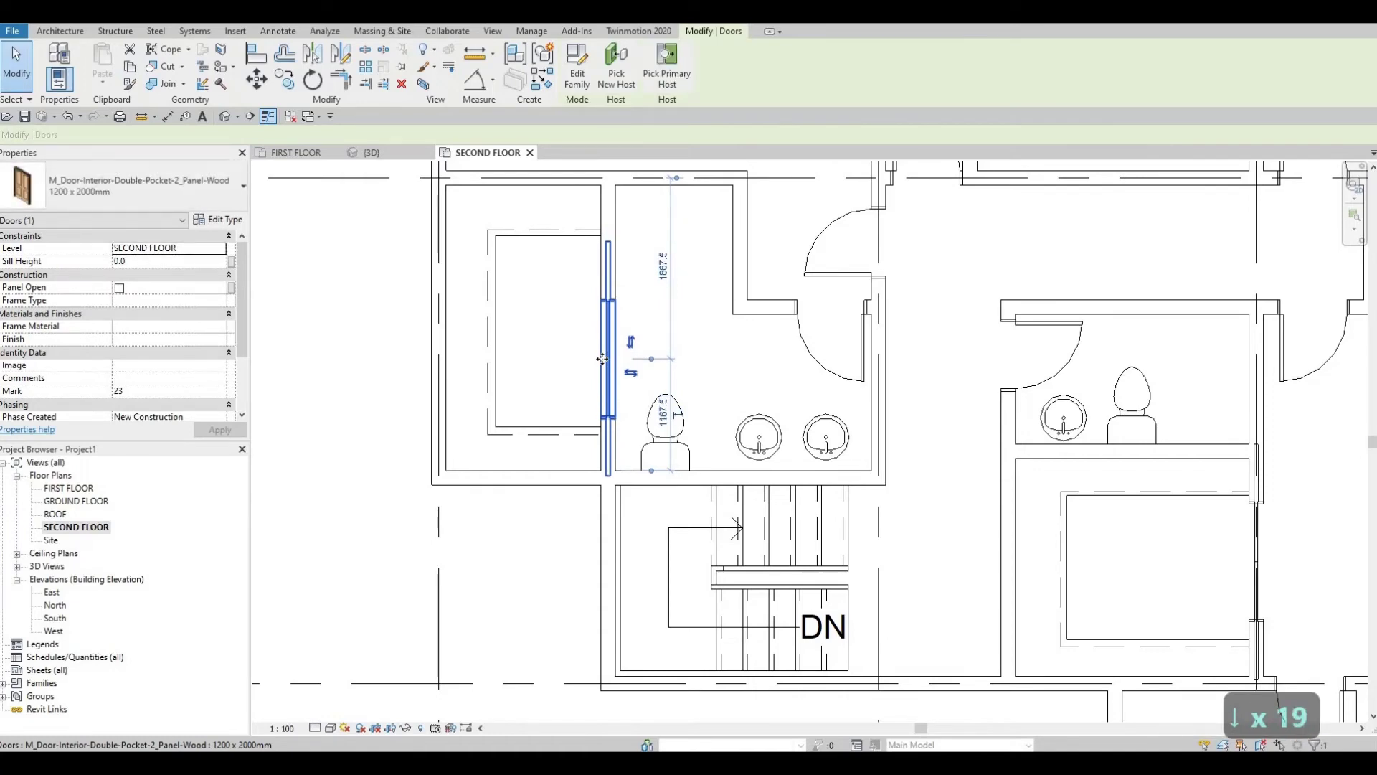
Step: Nudge the left closet room's 1200 x 2000mm double pocket door slightly further down along its wall
{"action": "key", "text": "Escape"}
{"action": "key", "text": "Escape"}
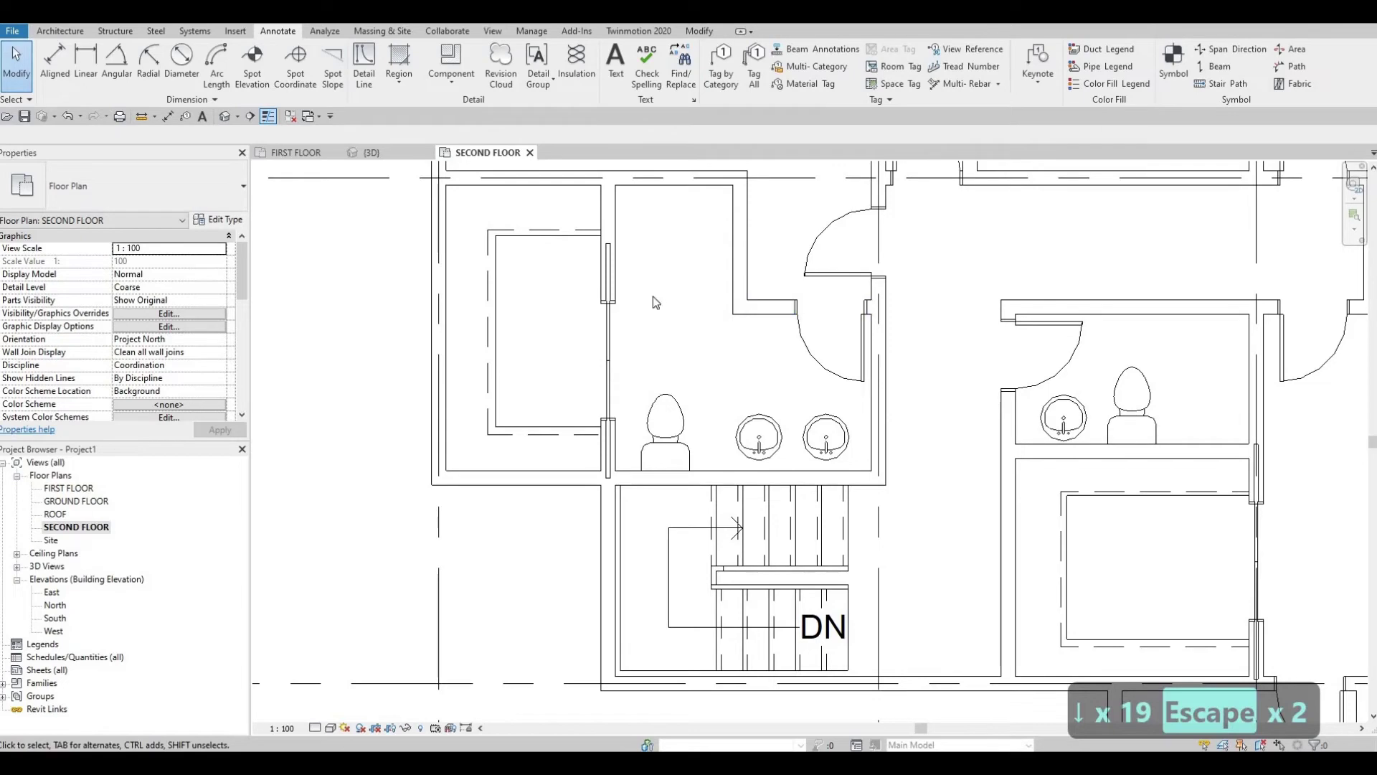
{"action": "middle_click_drag", "start_coordinate": [581, 304], "coordinate": [609, 317]}
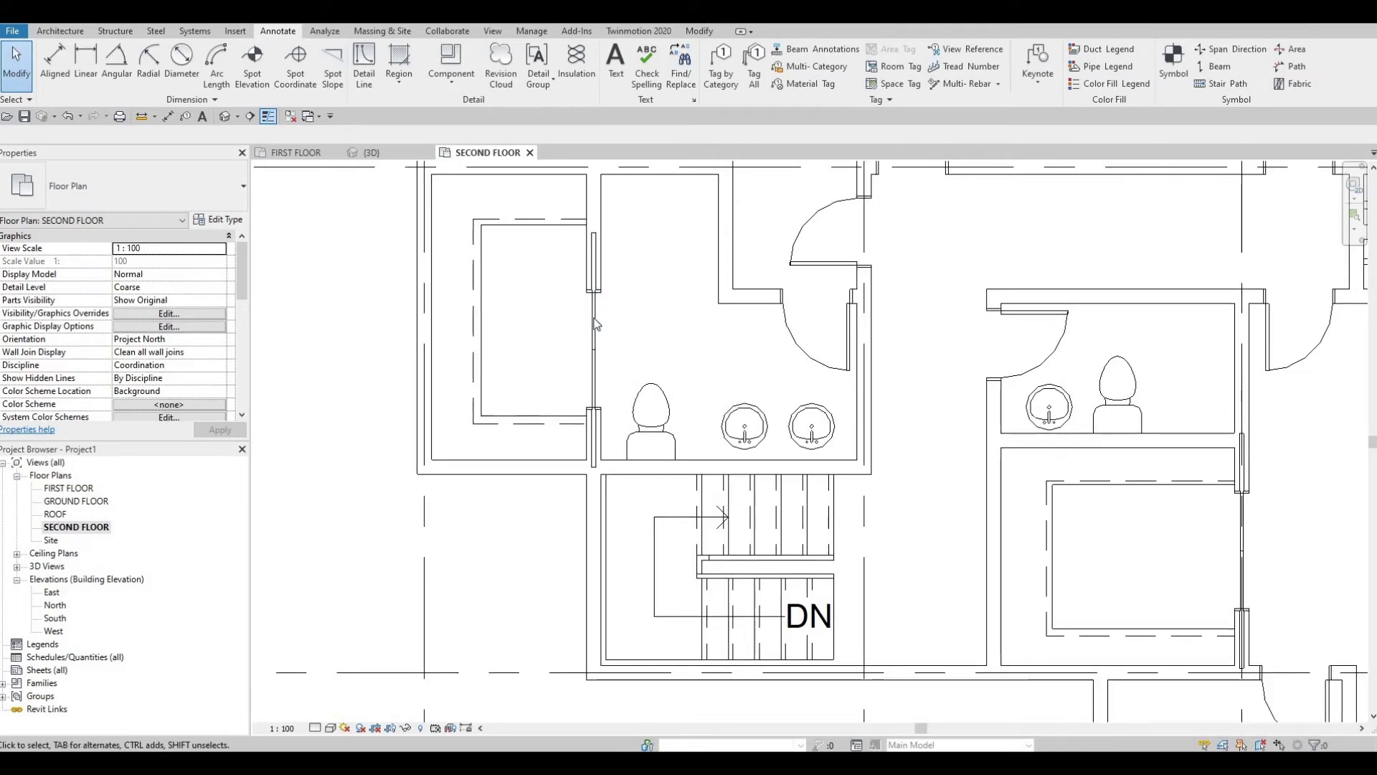
{"action": "left_click", "coordinate": [594, 319]}
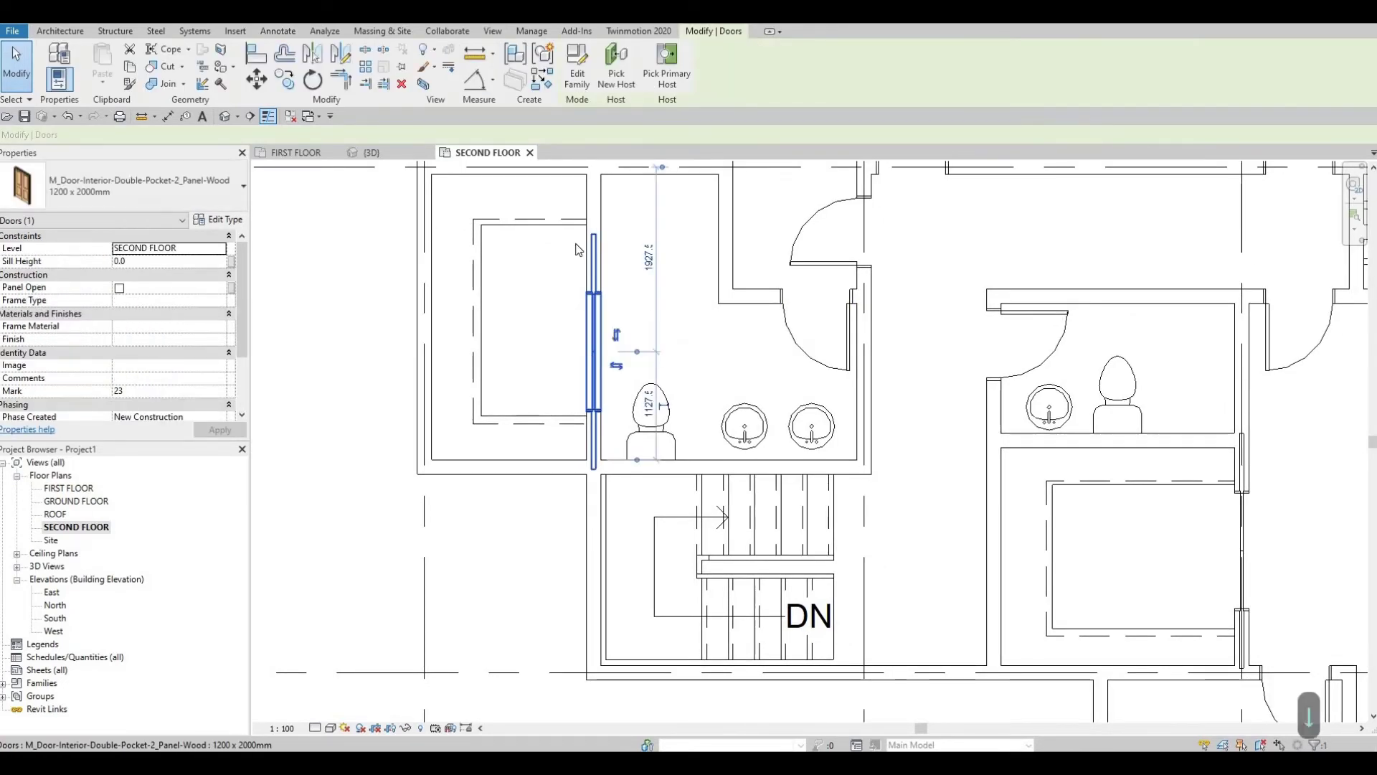
{"action": "key", "text": "Escape"}
{"action": "scroll", "coordinate": [452, 441], "scroll_direction": "down", "scroll_amount": 1}
{"action": "scroll", "coordinate": [830, 438], "scroll_direction": "down", "scroll_amount": 5}
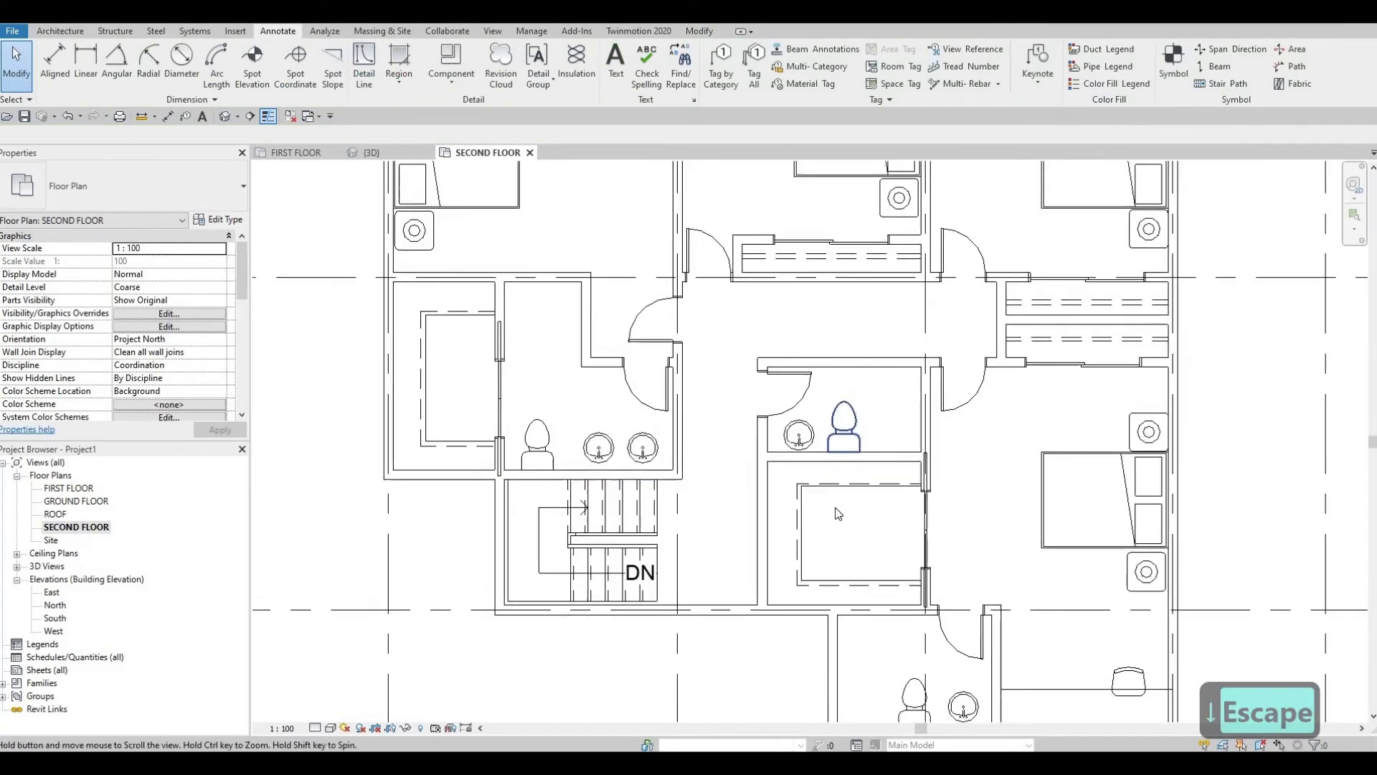
{"action": "scroll", "coordinate": [883, 504], "scroll_direction": "up", "scroll_amount": 2}
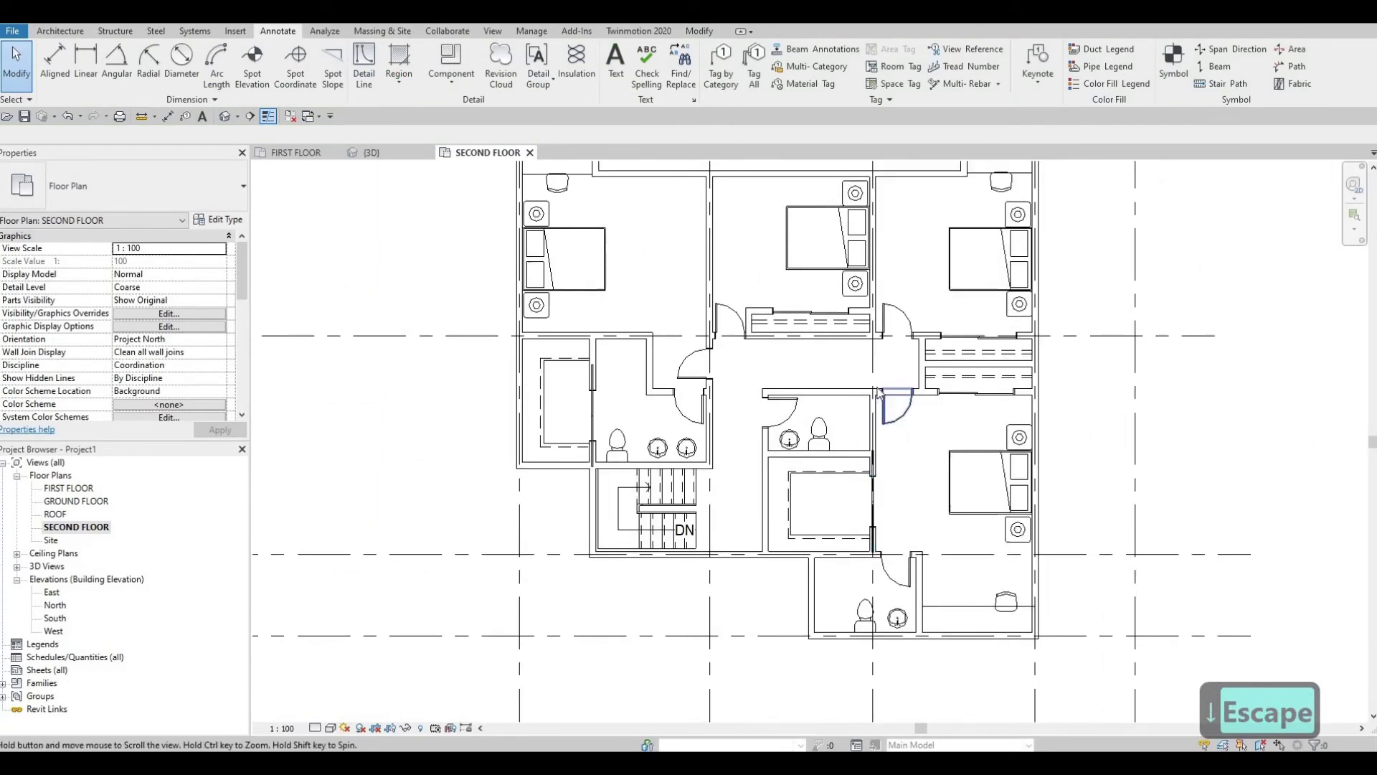
Step: Place an aligned vertical dimension between the lowest bathroom's upper and lower interior wall faces, outside its left wall
{"action": "key", "text": "Escape"}
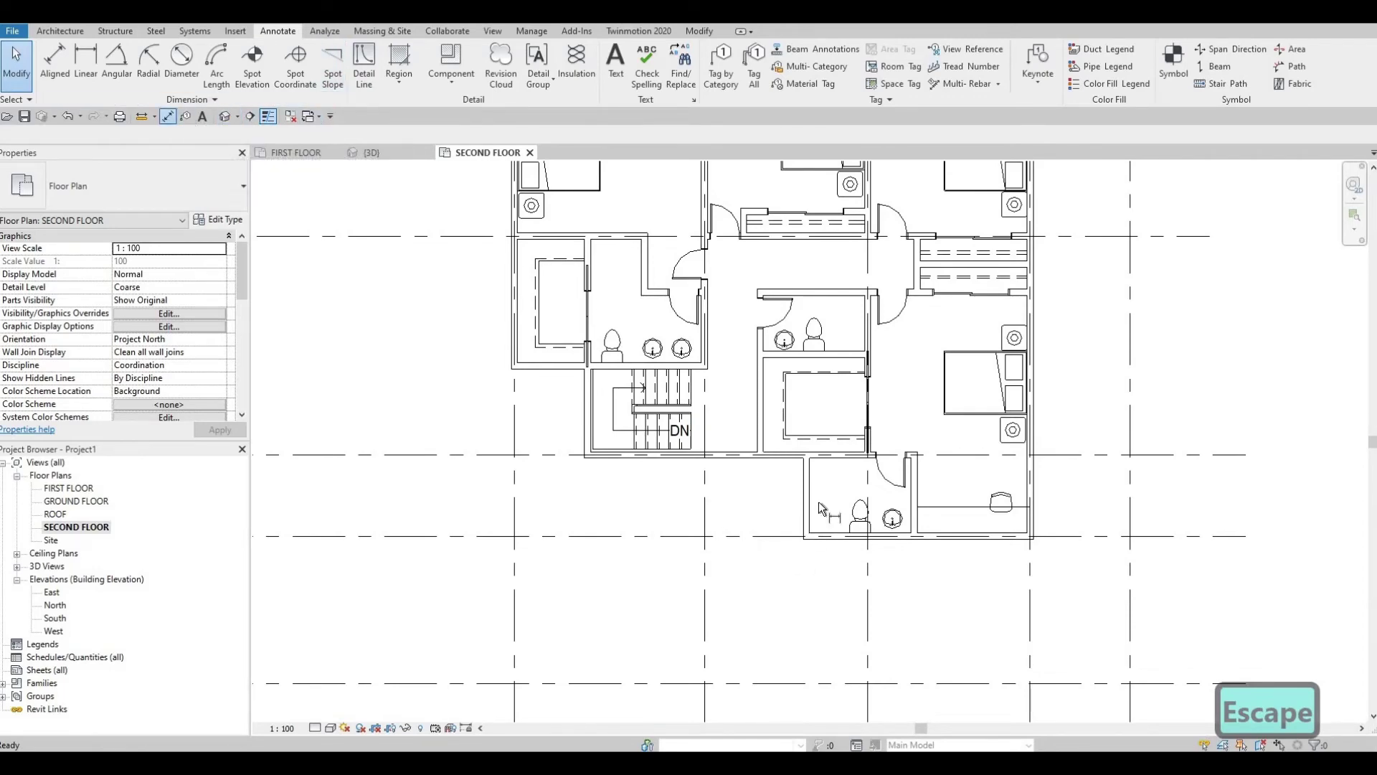
{"action": "scroll", "coordinate": [825, 408], "scroll_direction": "up", "scroll_amount": 3}
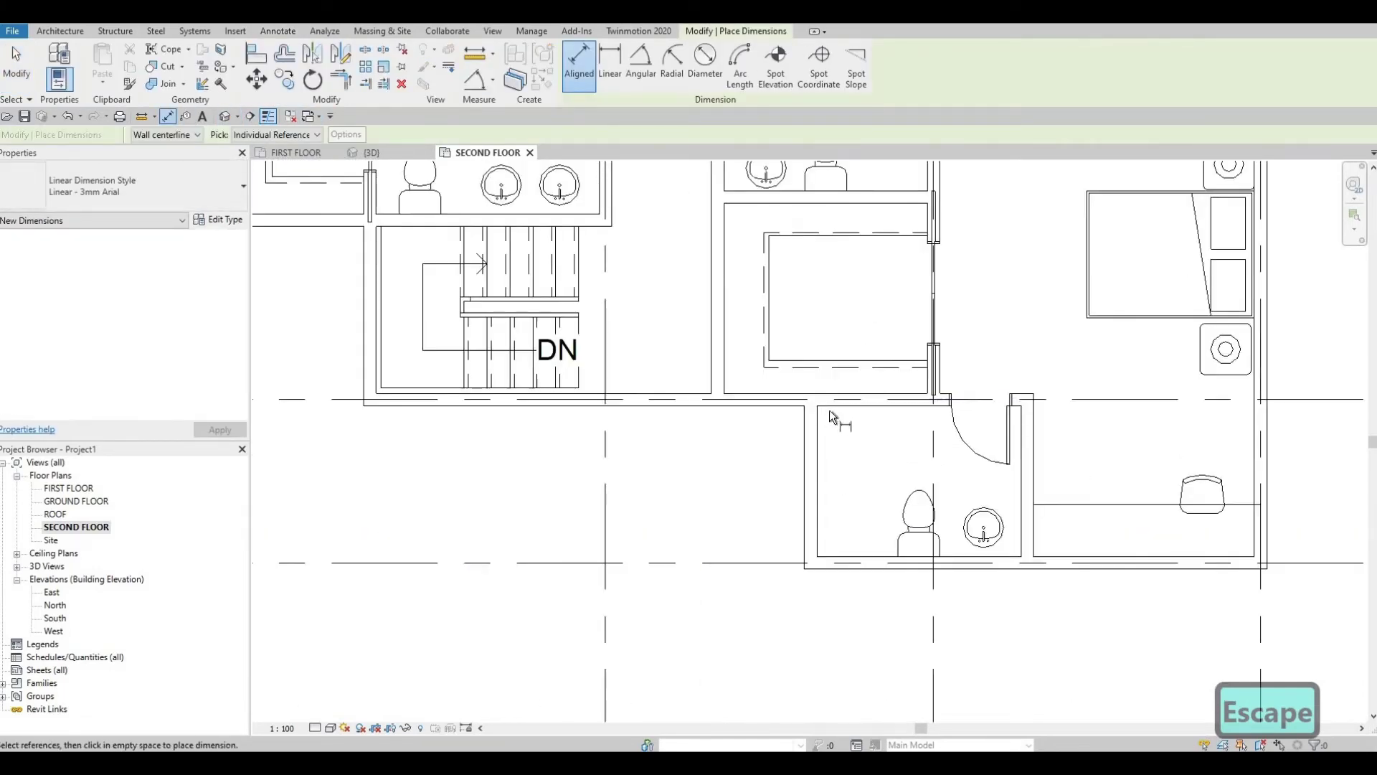
{"action": "key", "text": "Tab"}
{"action": "key", "text": "Tab"}
{"action": "left_click", "coordinate": [830, 409]}
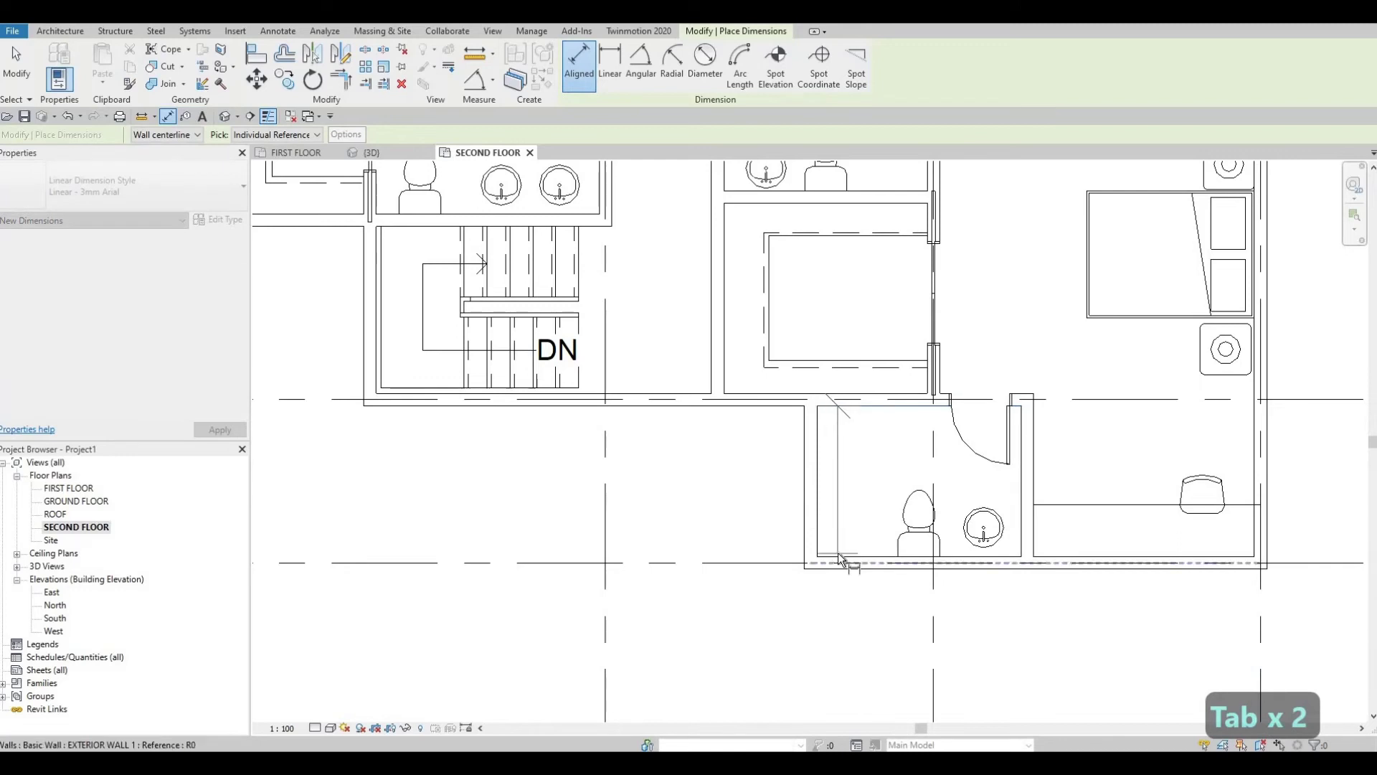
{"action": "key", "text": "Tab"}
{"action": "left_click", "coordinate": [838, 553]}
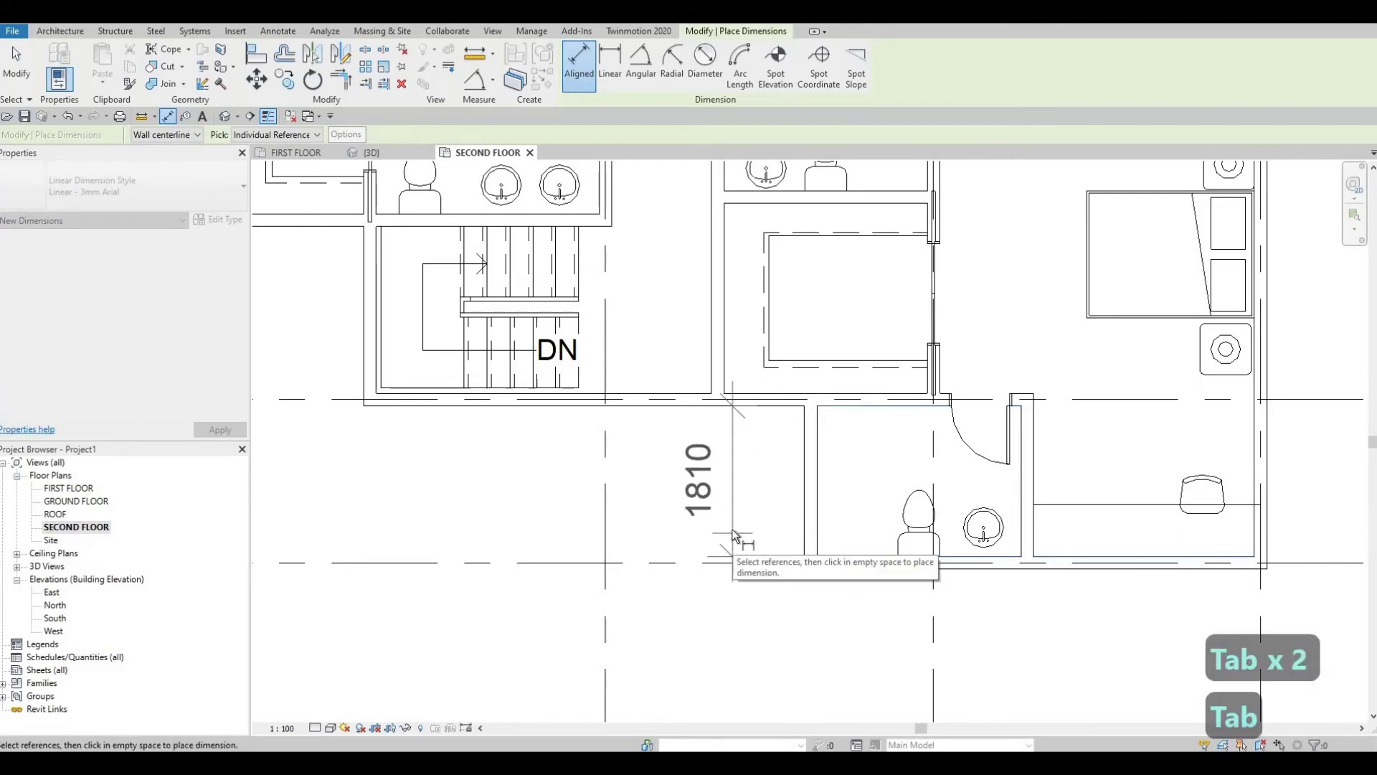
{"action": "left_click", "coordinate": [733, 532]}
{"action": "middle_click_drag", "start_coordinate": [852, 434], "coordinate": [854, 512]}
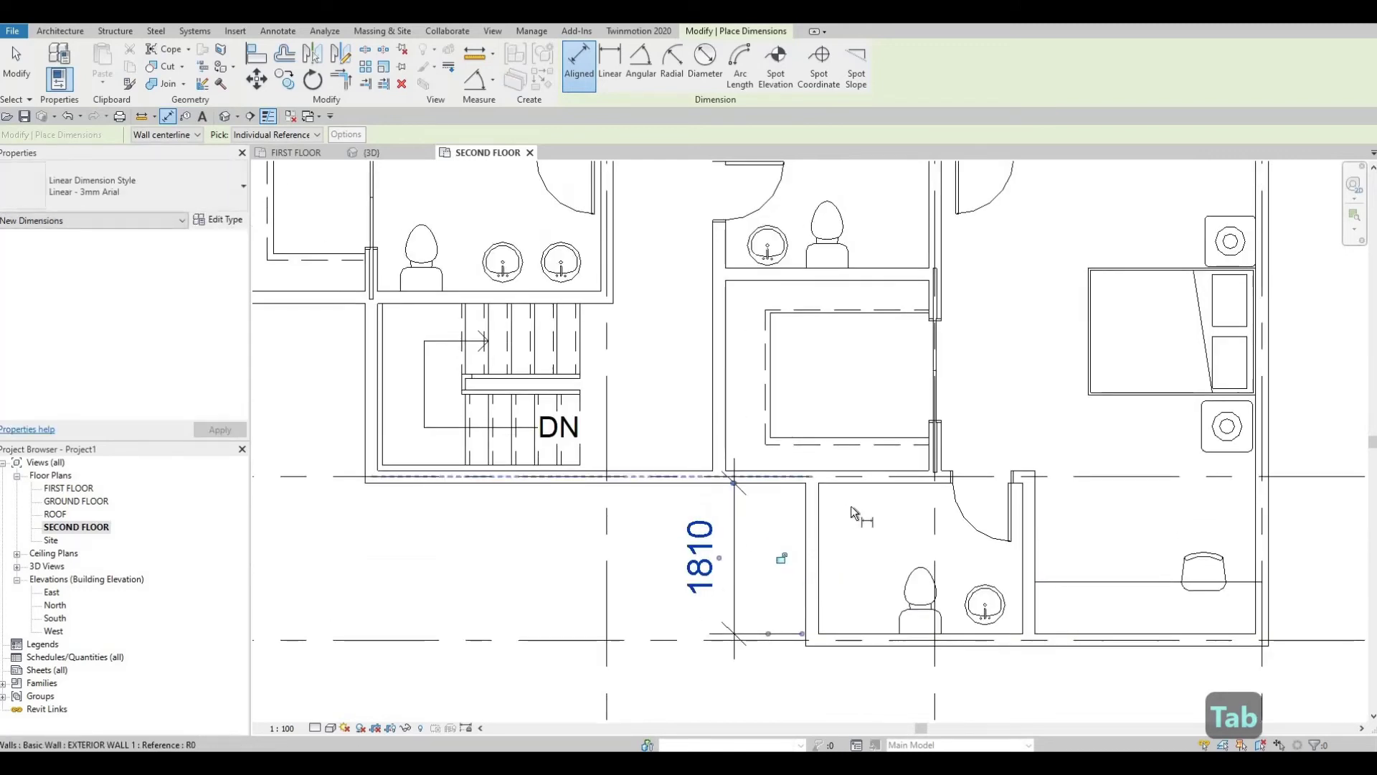
Step: Finish dimensioning and delete the vertical dimension outside the lowest bathroom's left wall
{"action": "scroll", "coordinate": [815, 505], "scroll_direction": "up", "scroll_amount": 3}
{"action": "middle_click_drag", "start_coordinate": [700, 586], "coordinate": [759, 424]}
{"action": "key", "text": "Escape"}
{"action": "key", "text": "Escape"}
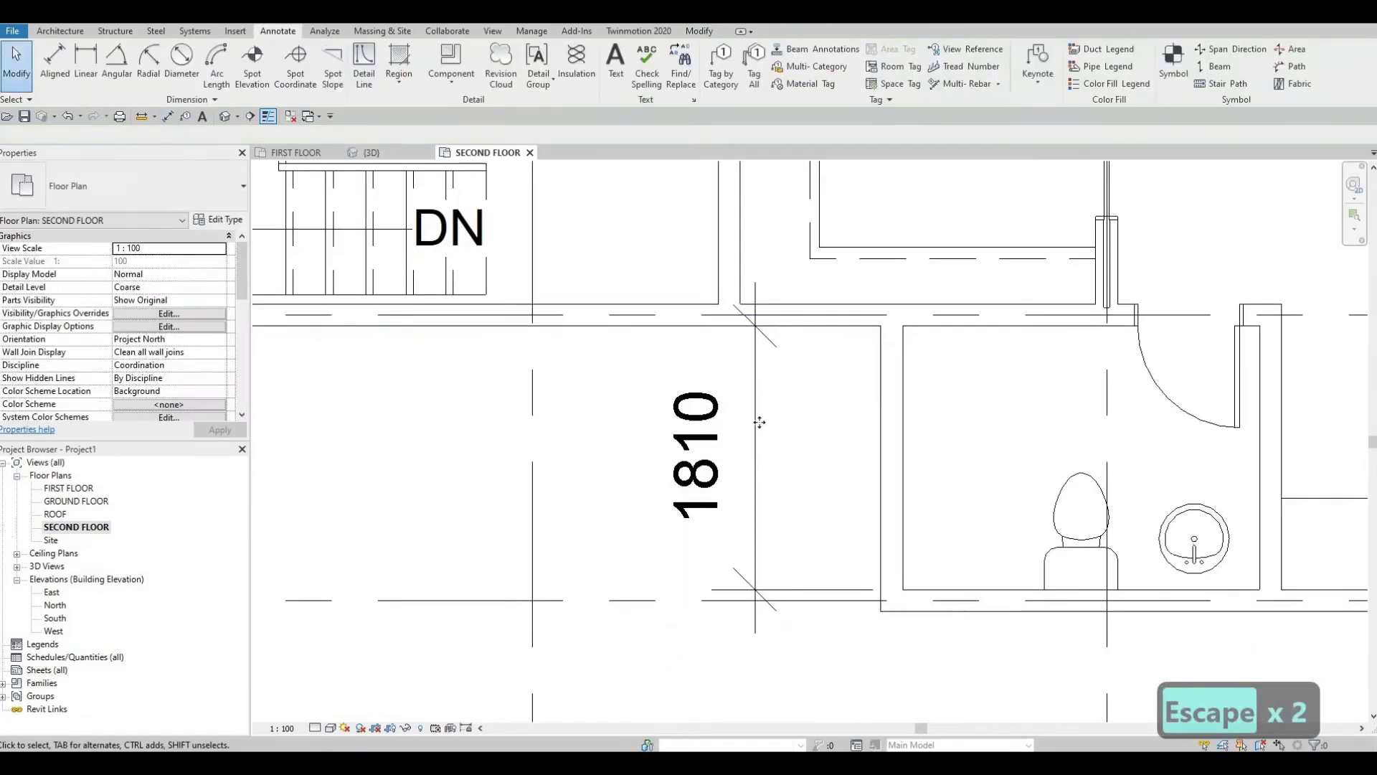
{"action": "left_click", "coordinate": [757, 424]}
{"action": "key", "text": "Delete"}
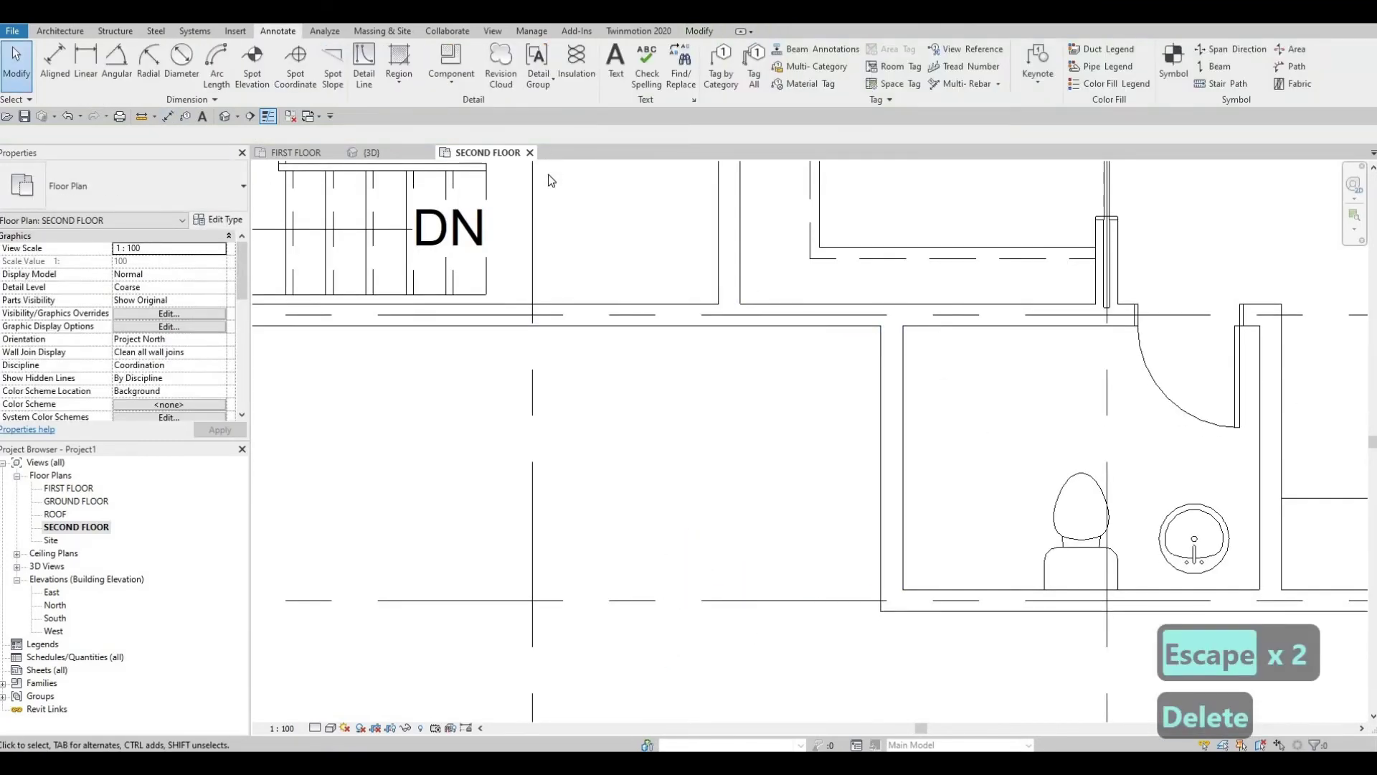
Step: Dimension the lowest bathroom's clear depth between its interior wall faces, placing the aligned dimension just outside its left wall
{"action": "key", "text": "d"}
{"action": "key", "text": "i"}
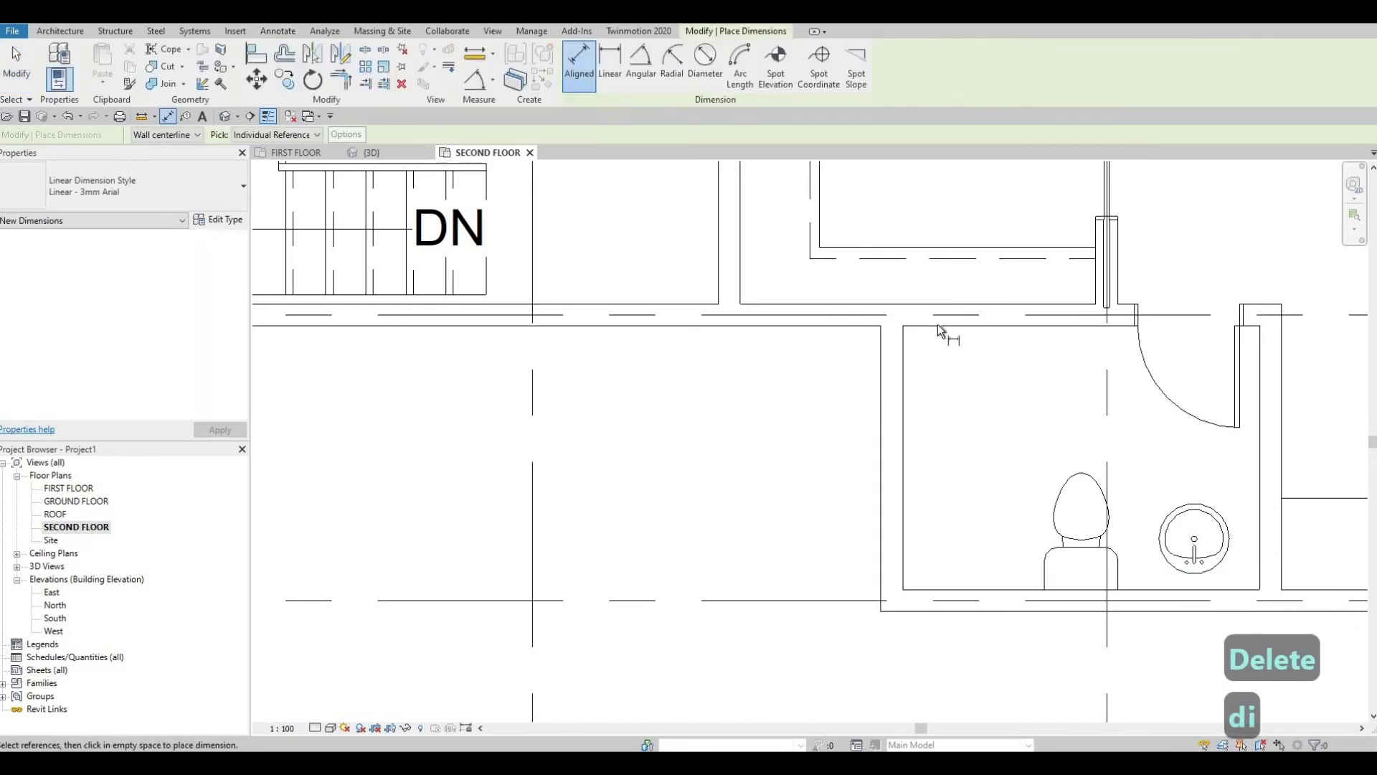
{"action": "key", "text": "Tab"}
{"action": "left_click", "coordinate": [938, 326]}
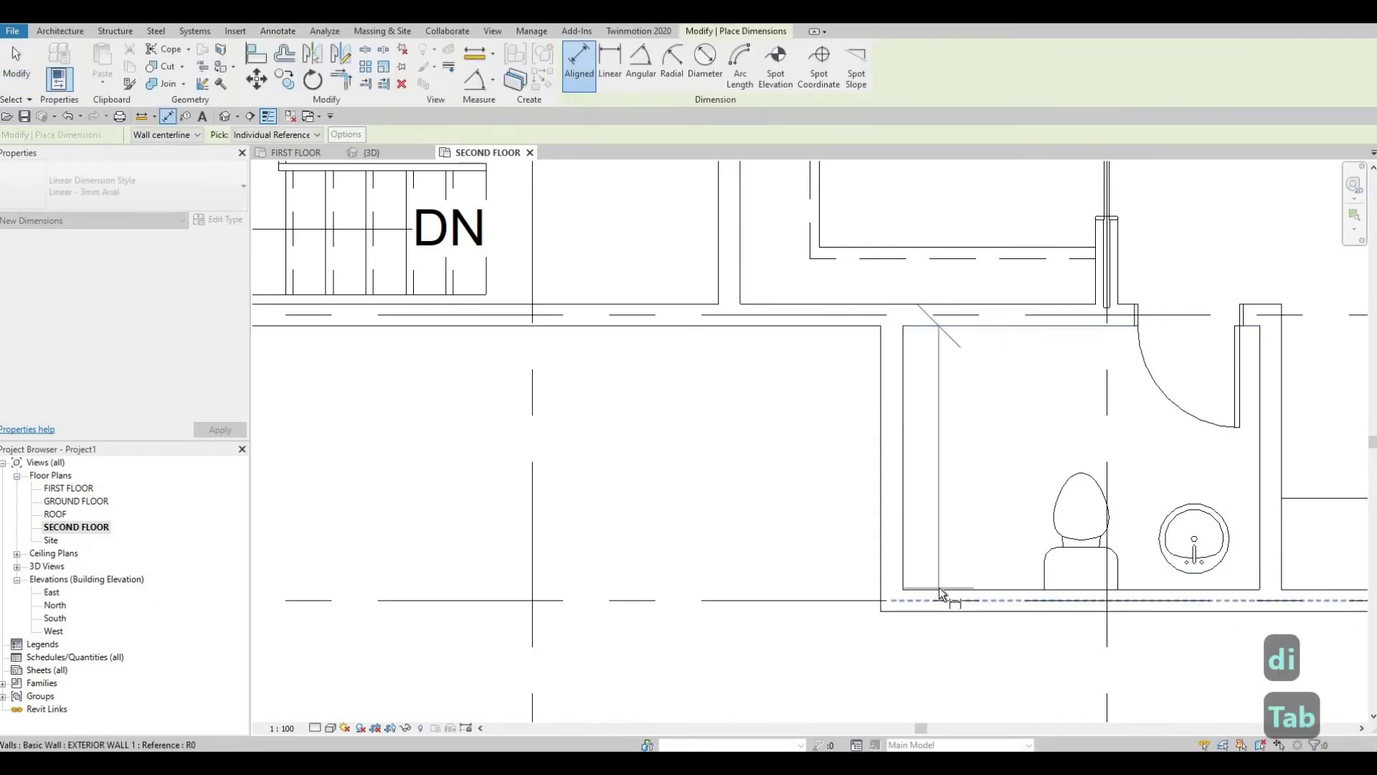
{"action": "key", "text": "Tab"}
{"action": "left_click", "coordinate": [827, 563]}
{"action": "left_click", "coordinate": [827, 563]}
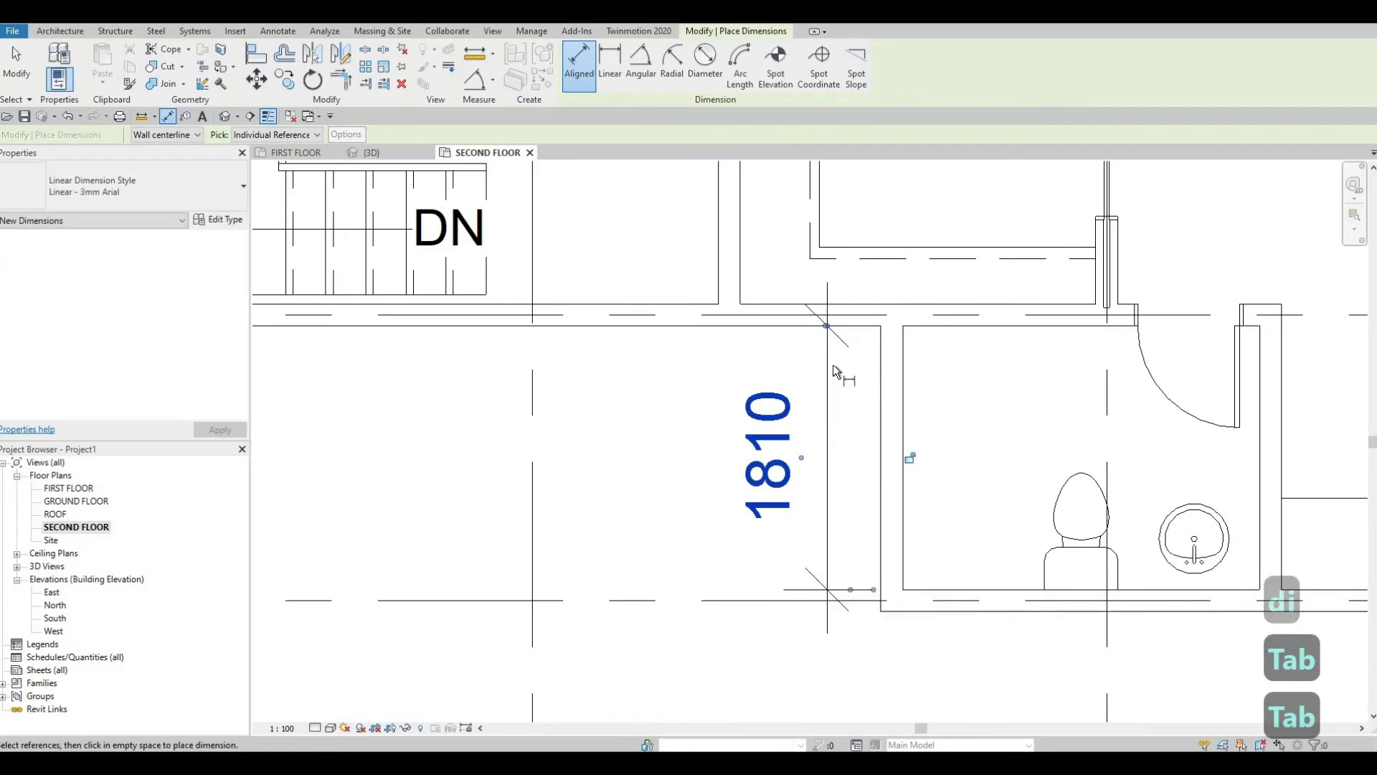
Step: Dimension the middle bathroom's clear depth between its interior wall faces, with the aligned dimension to its right, and end the command
{"action": "middle_click_drag", "start_coordinate": [850, 490], "coordinate": [879, 689]}
{"action": "scroll", "coordinate": [878, 689], "scroll_direction": "down", "scroll_amount": 1}
{"action": "middle_click_drag", "start_coordinate": [1012, 239], "coordinate": [990, 482]}
{"action": "scroll", "coordinate": [990, 482], "scroll_direction": "down", "scroll_amount": 1}
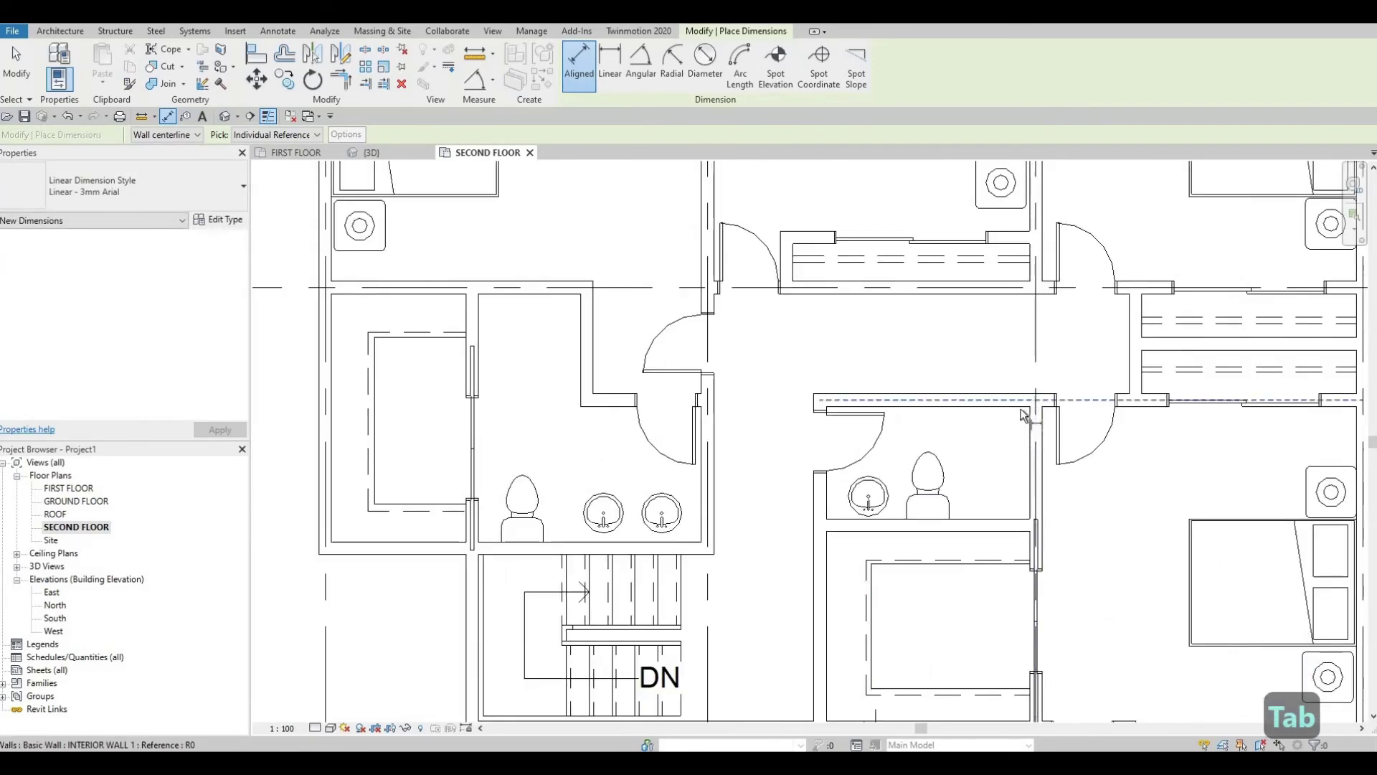
{"action": "key", "text": "Tab"}
{"action": "left_click", "coordinate": [1023, 410]}
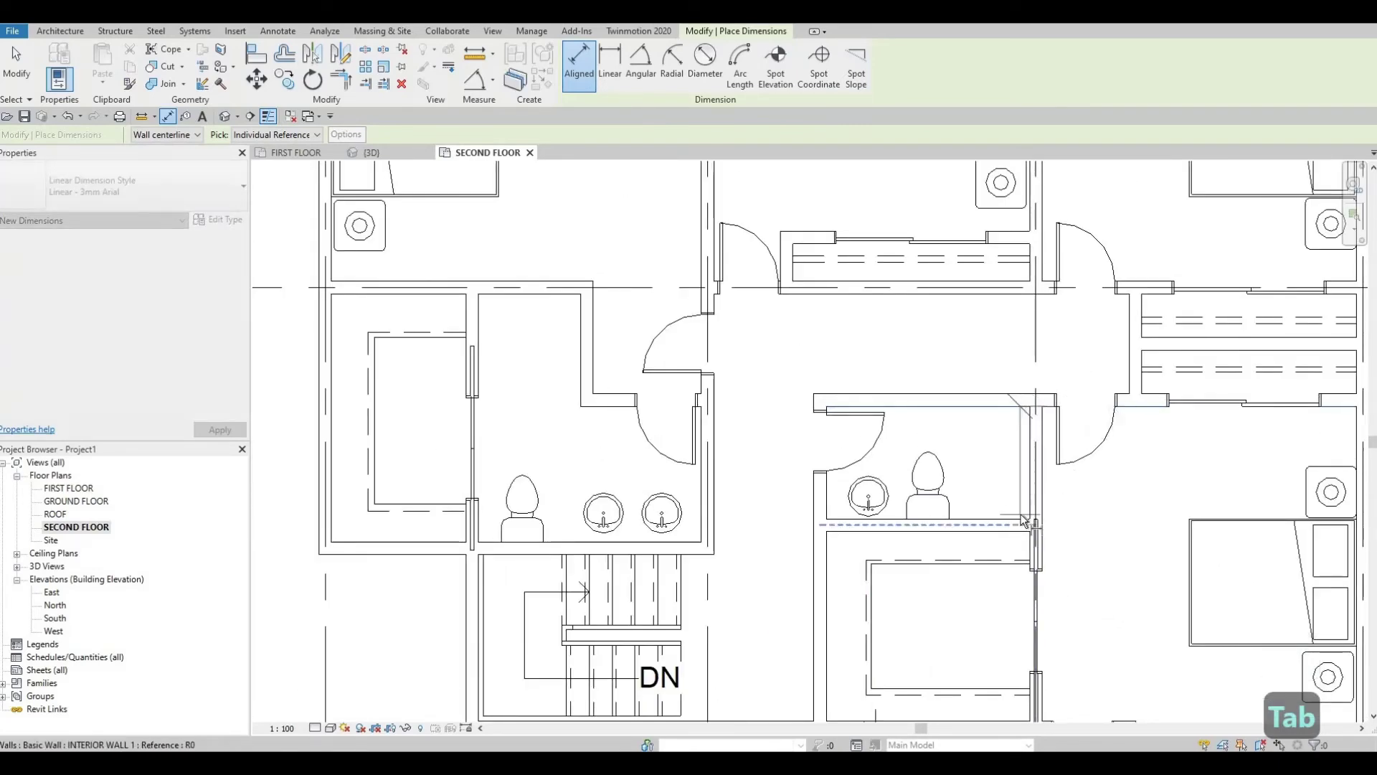
{"action": "key", "text": "Tab"}
{"action": "left_click", "coordinate": [1079, 515]}
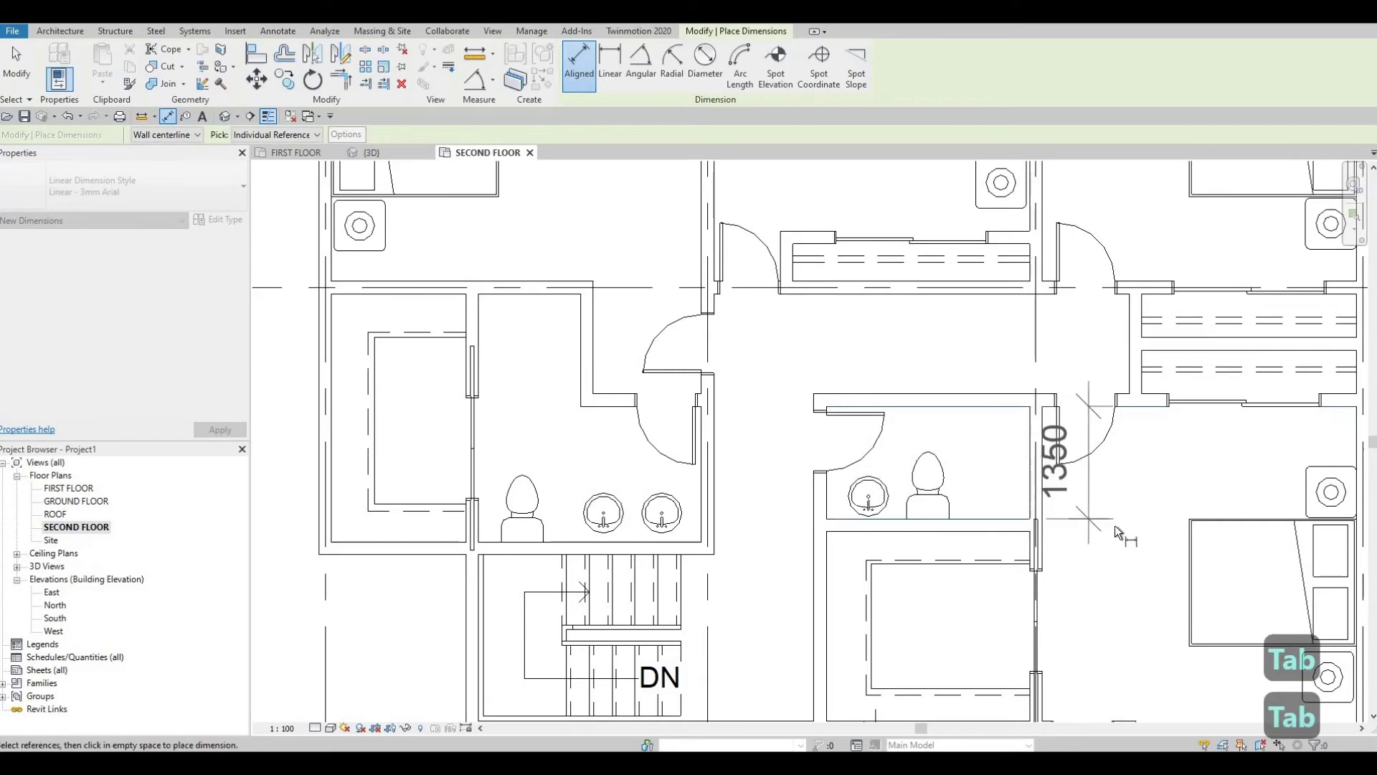
{"action": "left_click", "coordinate": [1063, 428]}
{"action": "scroll", "coordinate": [909, 425], "scroll_direction": "down", "scroll_amount": 2}
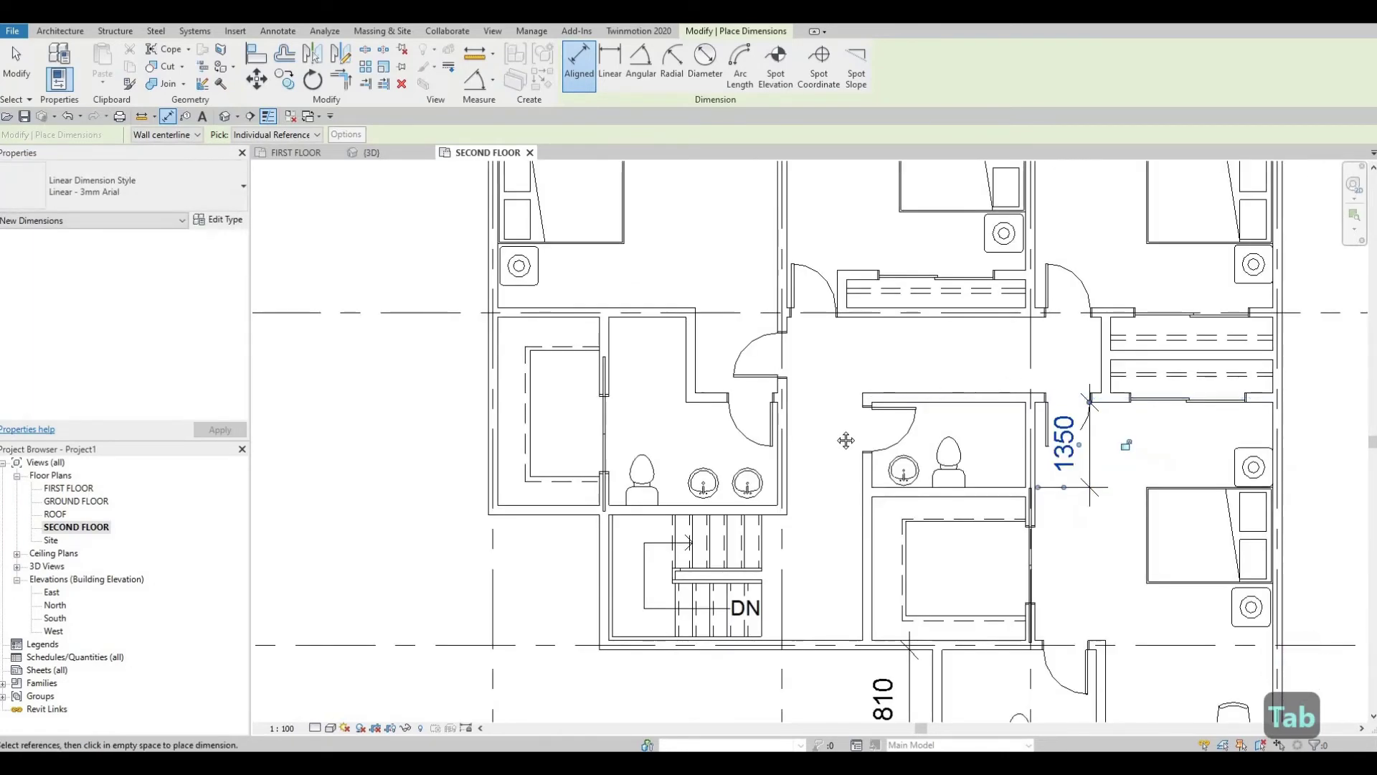
{"action": "middle_click_drag", "start_coordinate": [818, 446], "coordinate": [846, 463]}
{"action": "scroll", "coordinate": [846, 463], "scroll_direction": "down", "scroll_amount": 1}
{"action": "middle_click_drag", "start_coordinate": [936, 558], "coordinate": [796, 370]}
{"action": "key", "text": "Escape"}
{"action": "key", "text": "Escape"}
{"action": "scroll", "coordinate": [741, 307], "scroll_direction": "up", "scroll_amount": 1}
{"action": "middle_click_drag", "start_coordinate": [567, 305], "coordinate": [560, 426]}
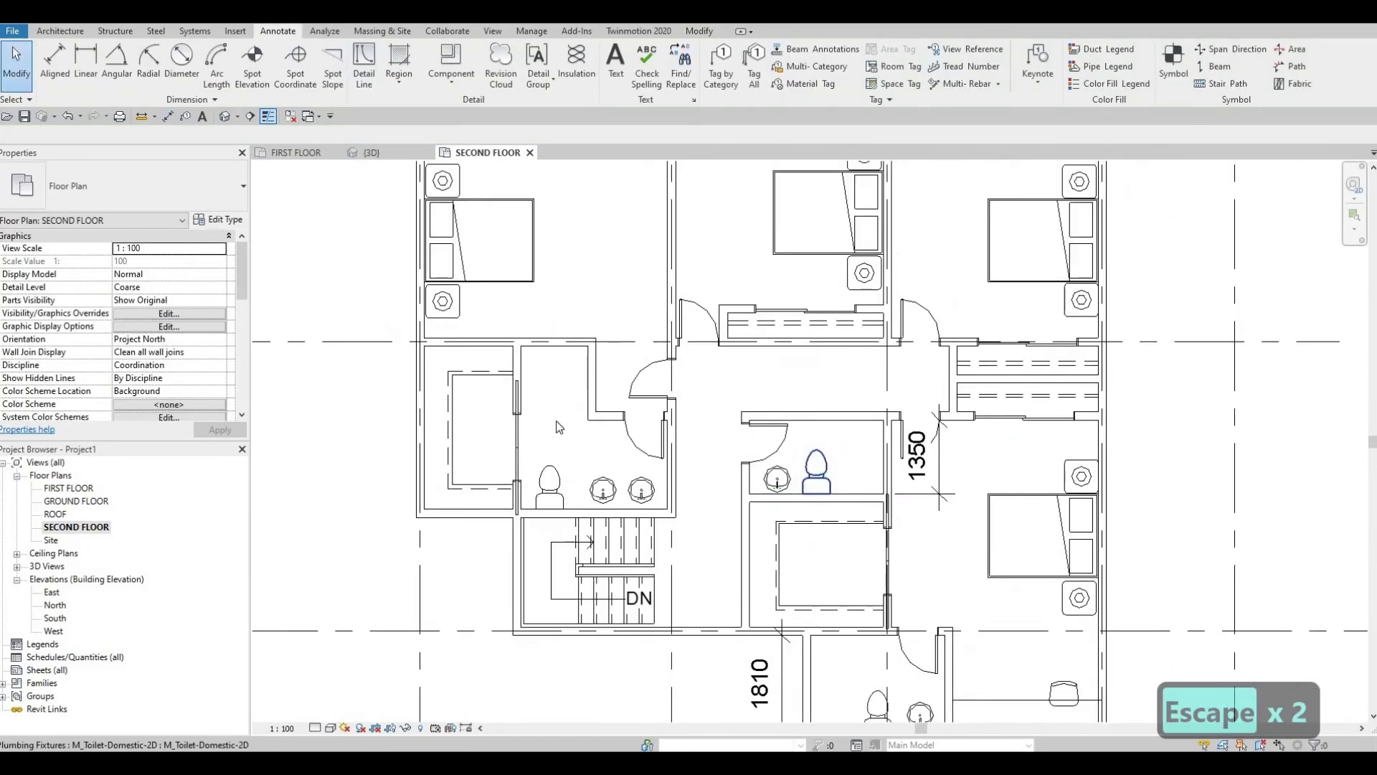
{"action": "scroll", "coordinate": [925, 466], "scroll_direction": "up", "scroll_amount": 1}
{"action": "key", "text": "Escape"}
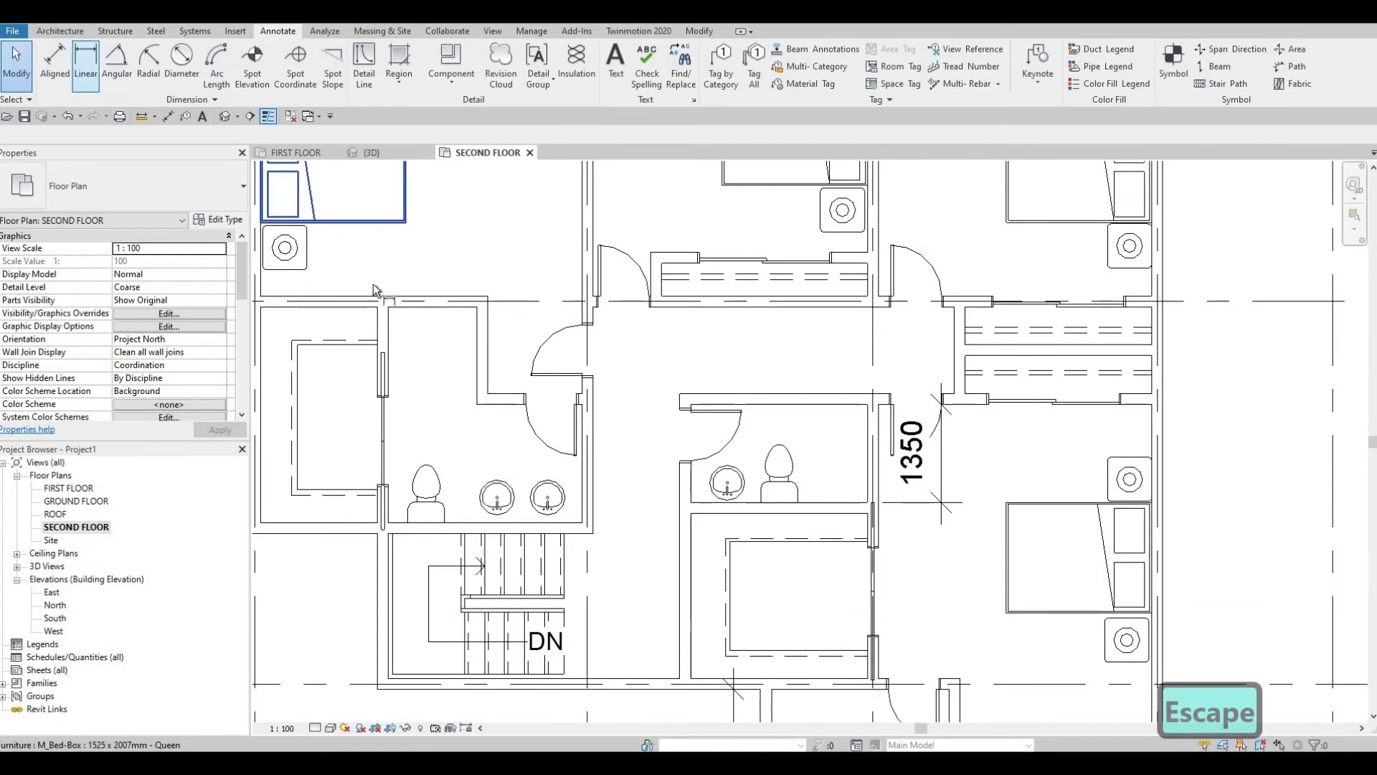
{"action": "left_click", "coordinate": [86, 64]}
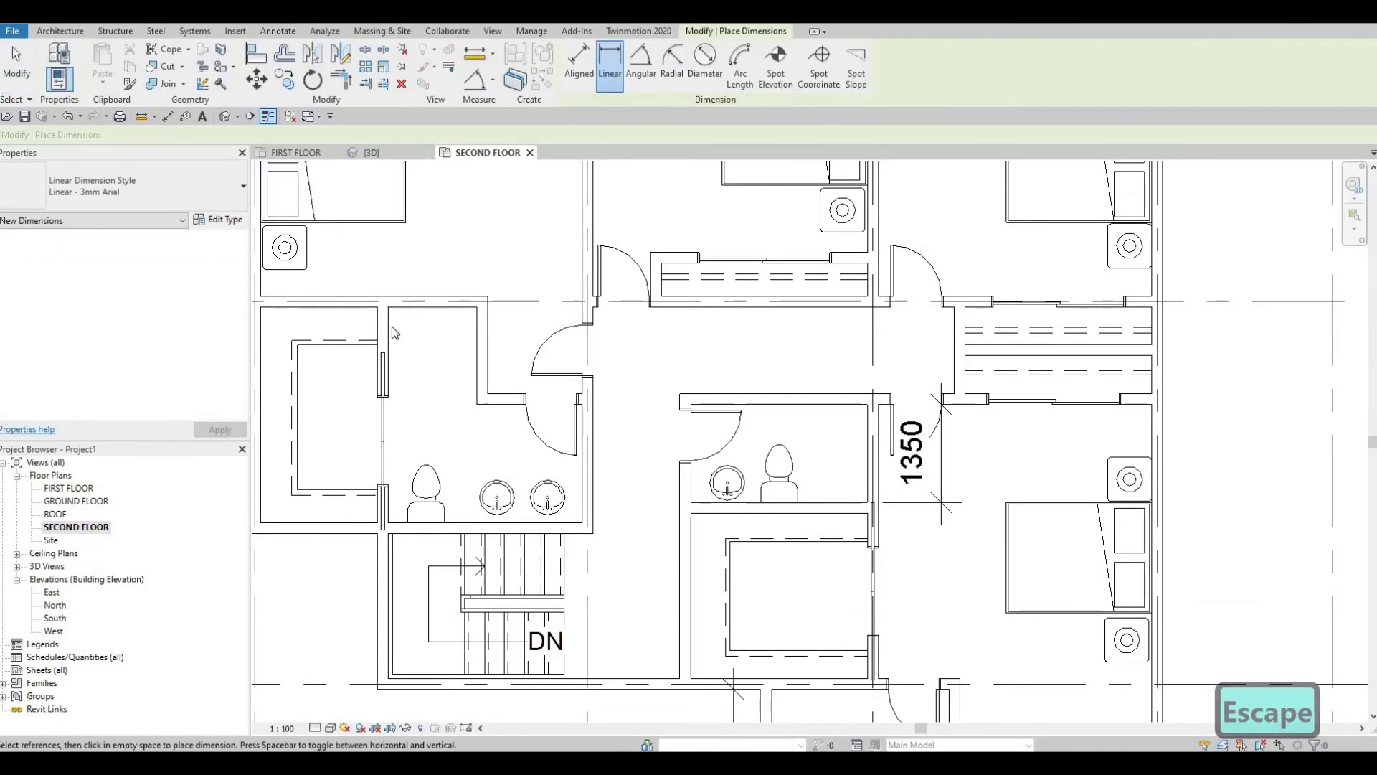
{"action": "key", "text": "Escape"}
{"action": "key", "text": "Escape"}
Step: Dimension the width of the left bathroom's narrow upper part between its interior wall faces, placing the aligned dimension above it
{"action": "key", "text": "d"}
{"action": "key", "text": "i"}
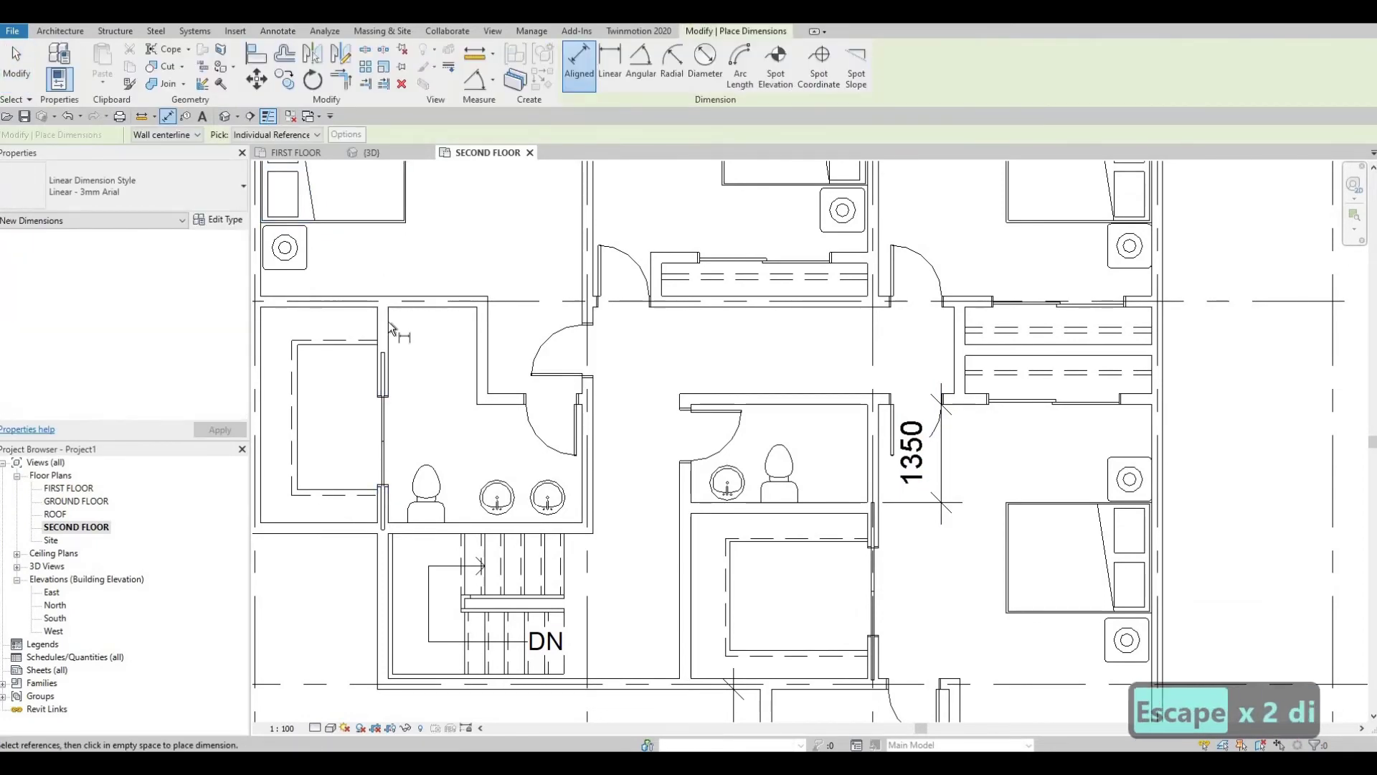
{"action": "key", "text": "Tab"}
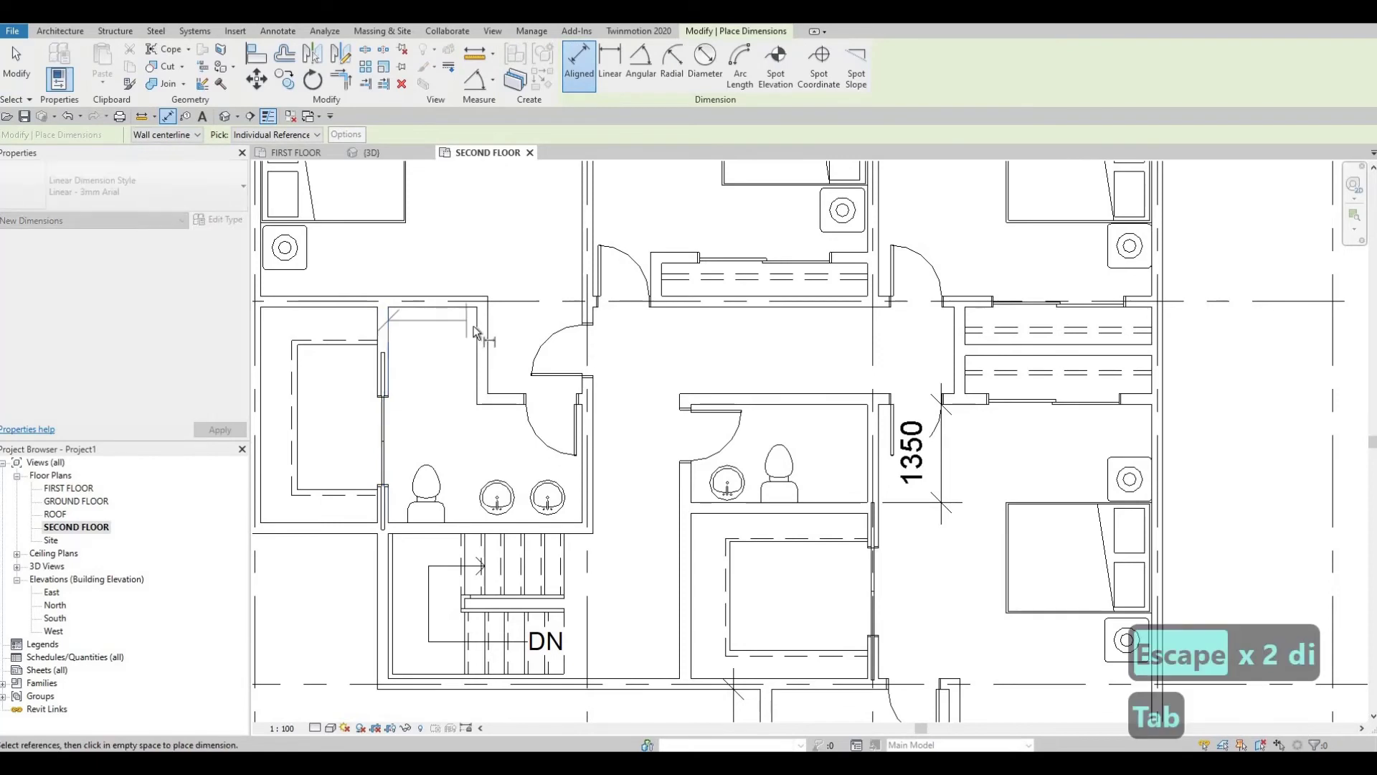
{"action": "key", "text": "Tab"}
{"action": "left_click", "coordinate": [476, 249]}
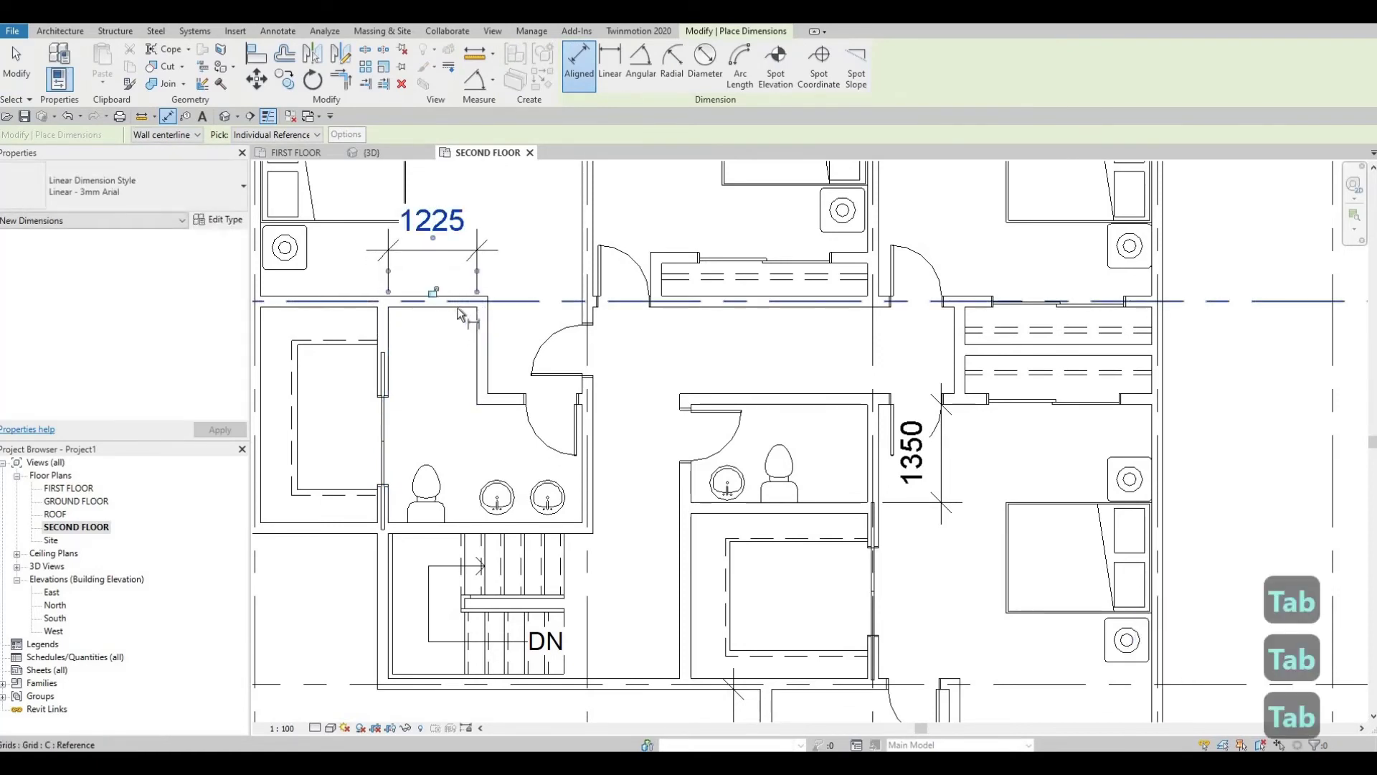
Step: Dimension vertically from the left bathroom's upper wall face to the nearby 700 x 2000mm bedroom door, and finish dimensioning
{"action": "key", "text": "Tab"}
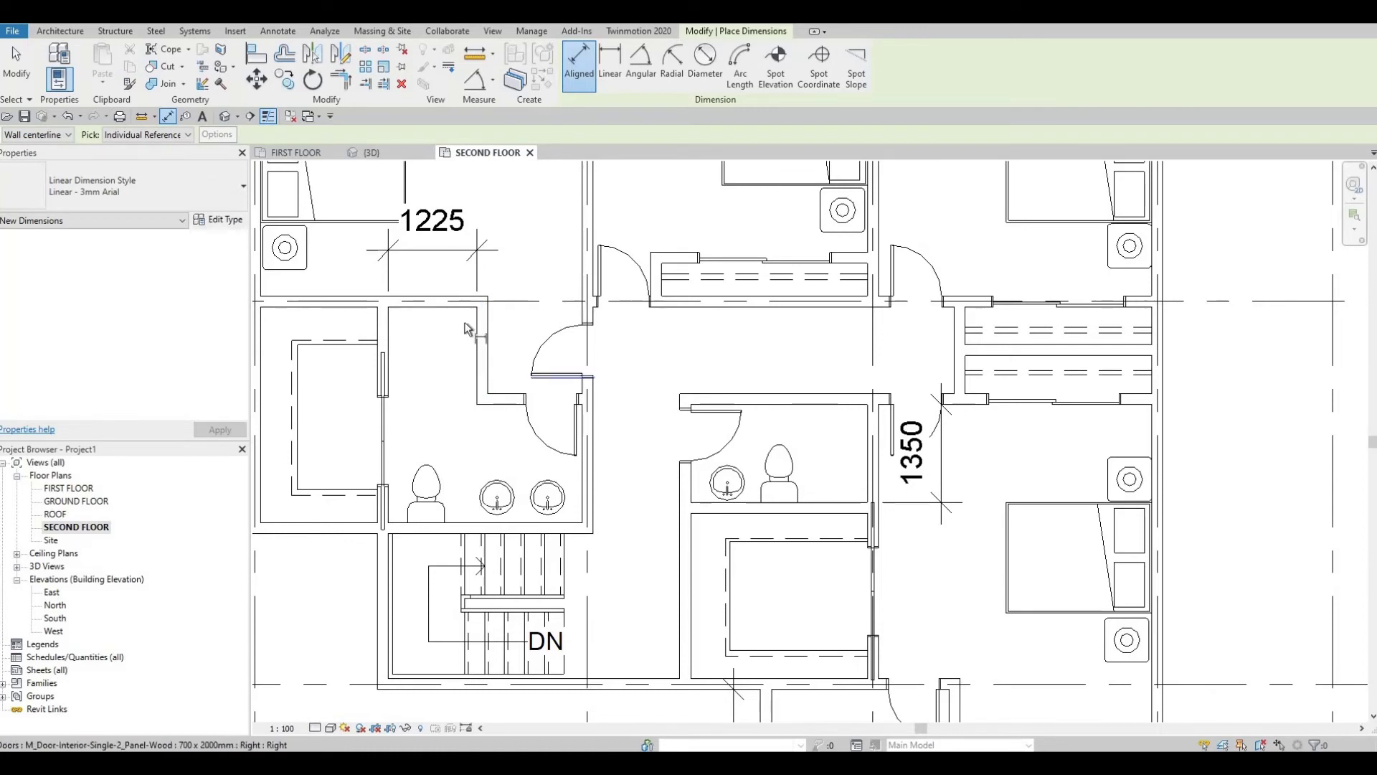
{"action": "key", "text": "Tab"}
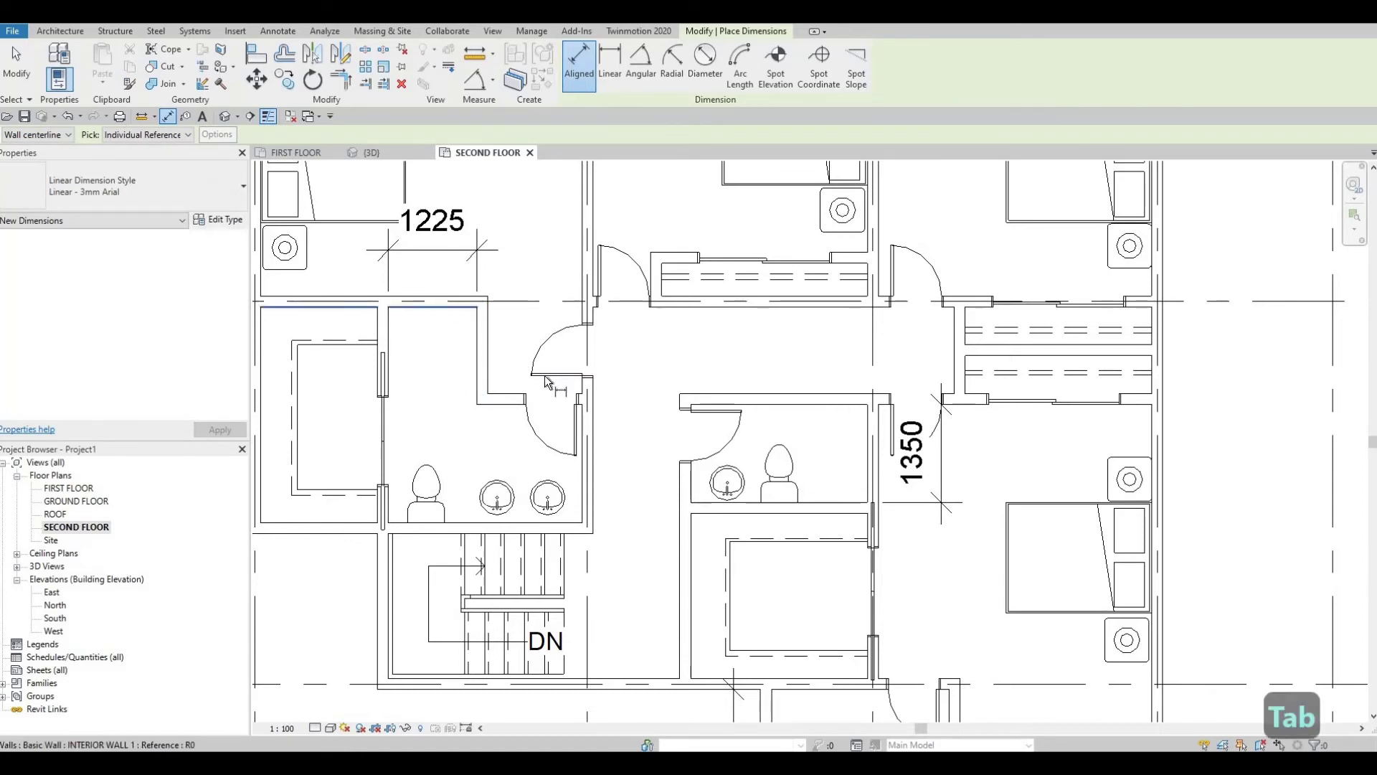
{"action": "left_click", "coordinate": [437, 365]}
{"action": "scroll", "coordinate": [464, 393], "scroll_direction": "up", "scroll_amount": 2}
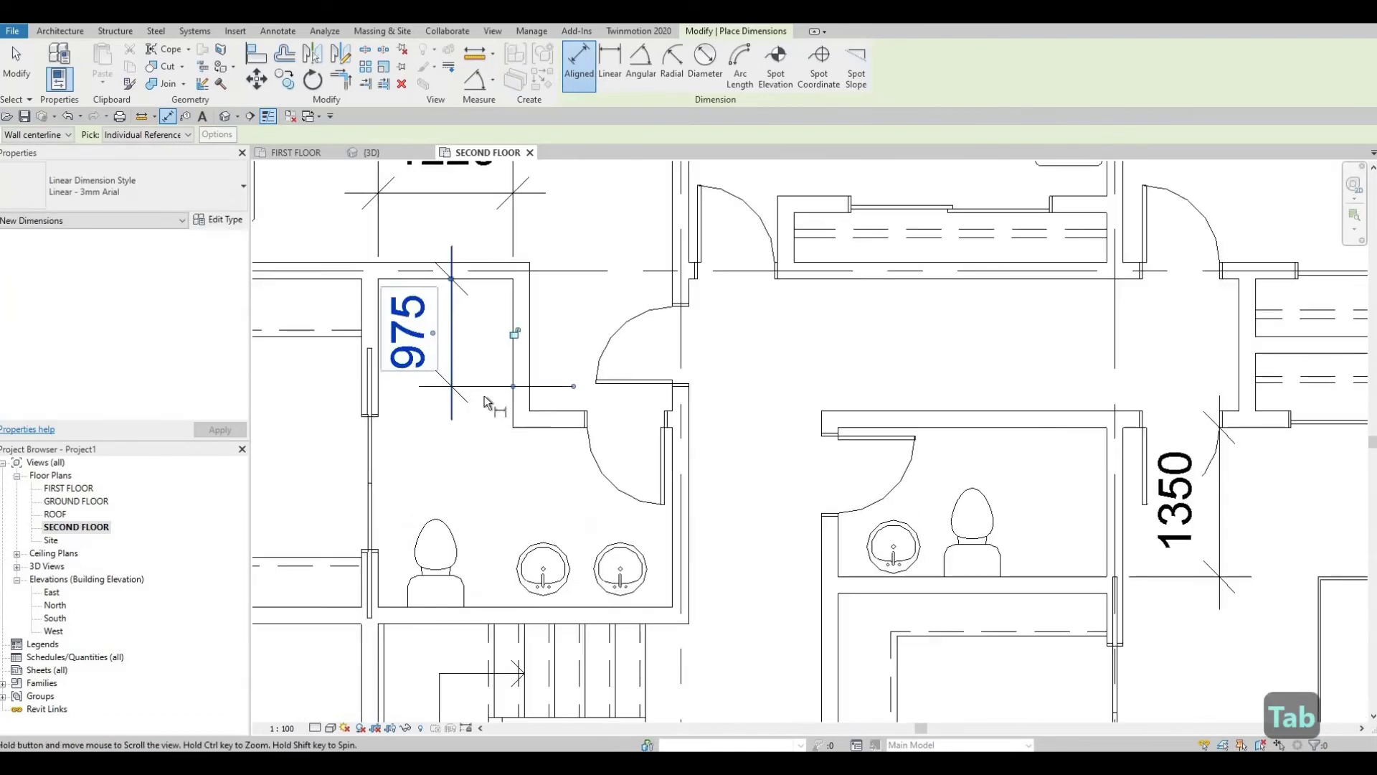
{"action": "middle_click_drag", "start_coordinate": [484, 396], "coordinate": [494, 401]}
{"action": "scroll", "coordinate": [571, 376], "scroll_direction": "down", "scroll_amount": 2}
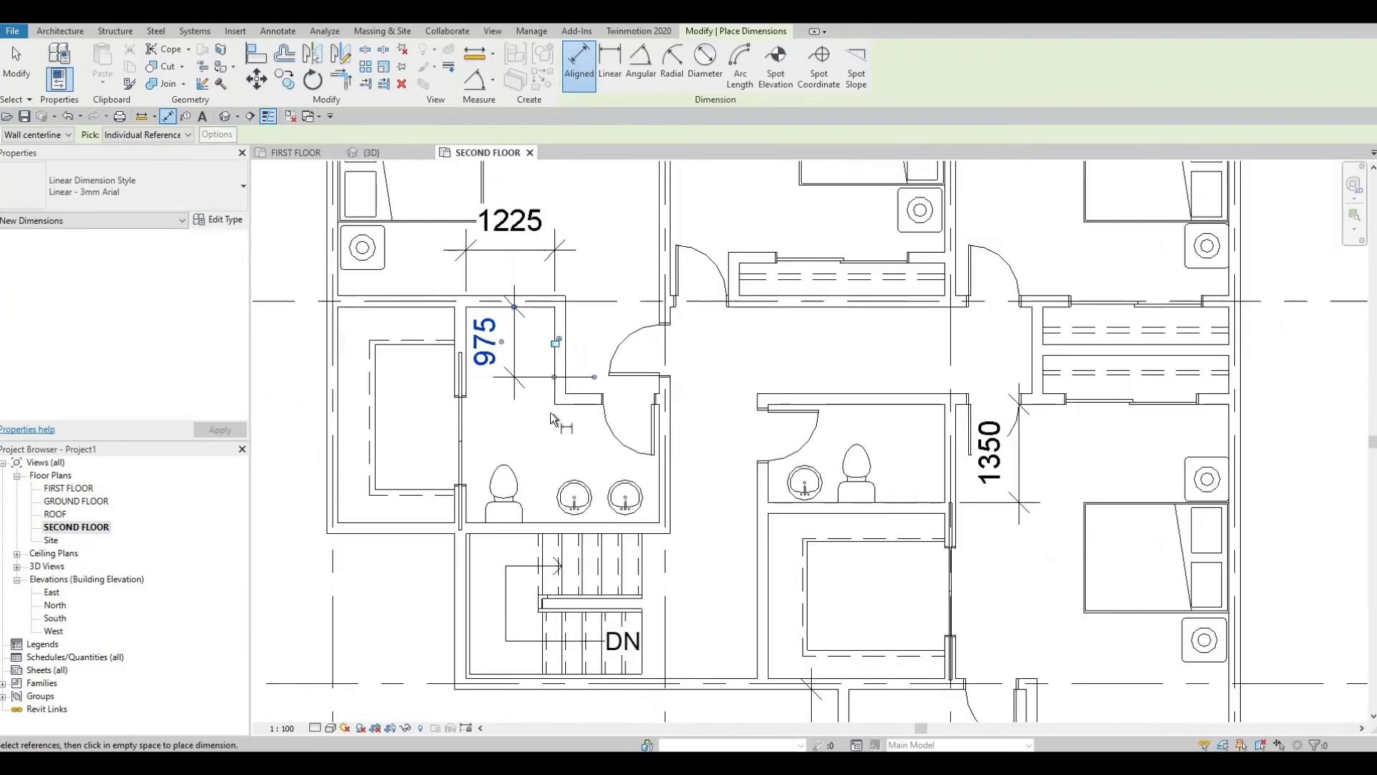
{"action": "scroll", "coordinate": [549, 412], "scroll_direction": "up", "scroll_amount": 1}
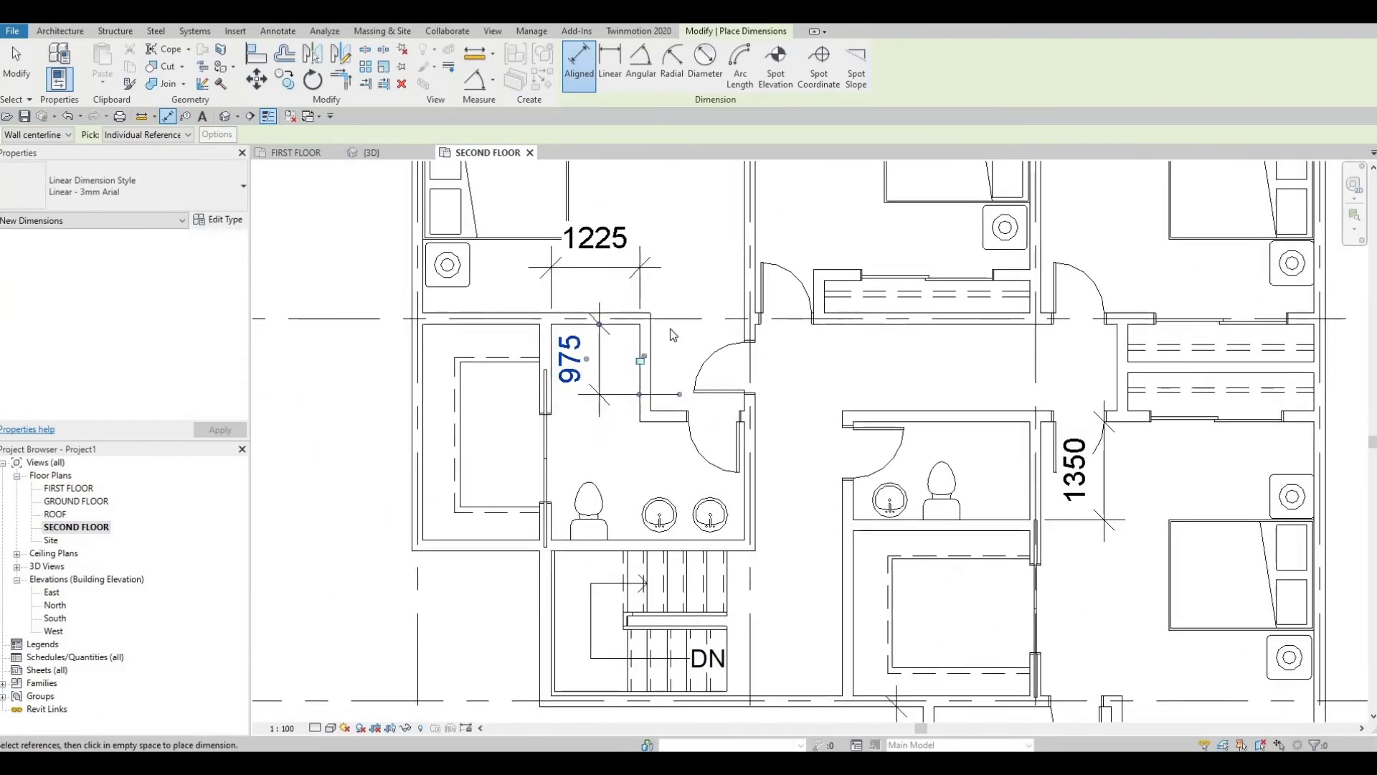
{"action": "key", "text": "Escape"}
{"action": "key", "text": "Escape"}
{"action": "scroll", "coordinate": [616, 354], "scroll_direction": "down", "scroll_amount": 1}
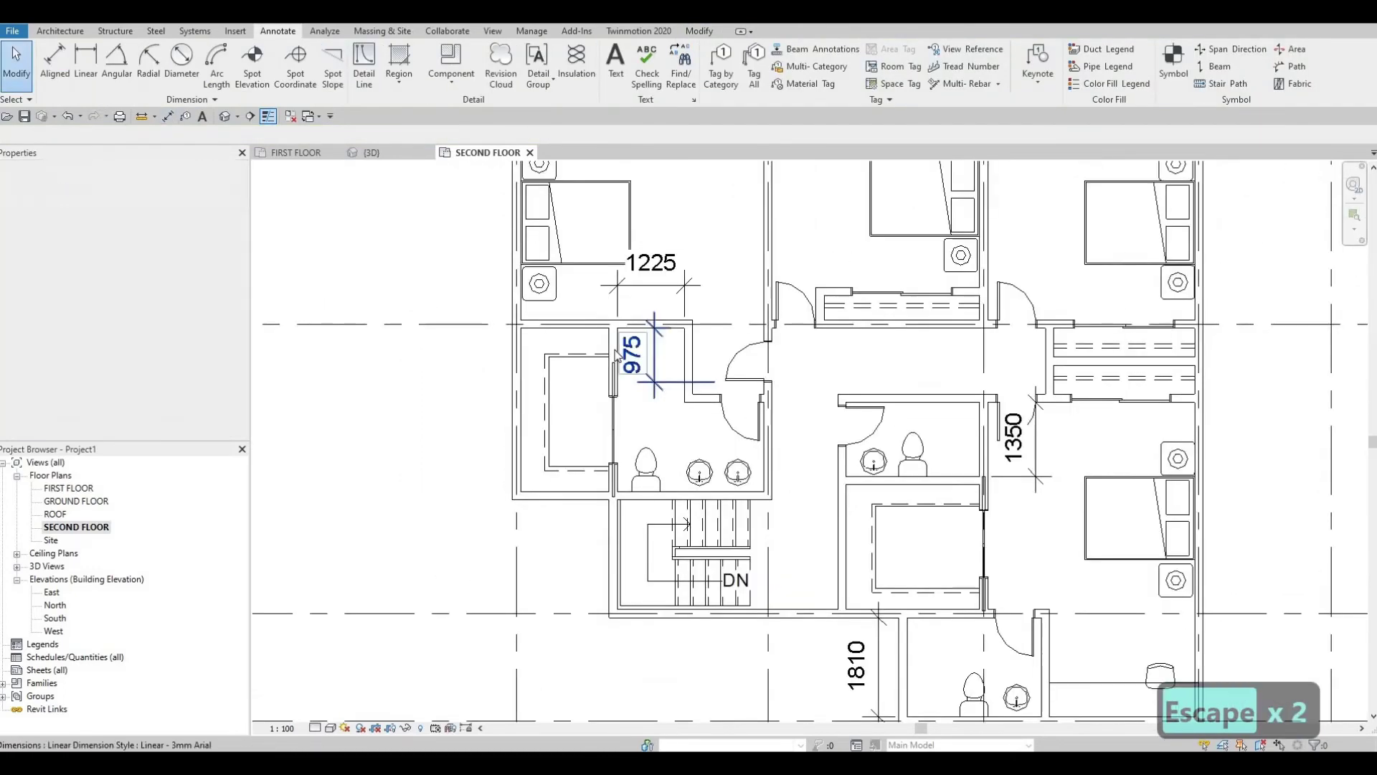
Step: Load the M_Shower Stall-2D family from the Showers fixtures folder of the Plumbing library
{"action": "left_click", "coordinate": [235, 32]}
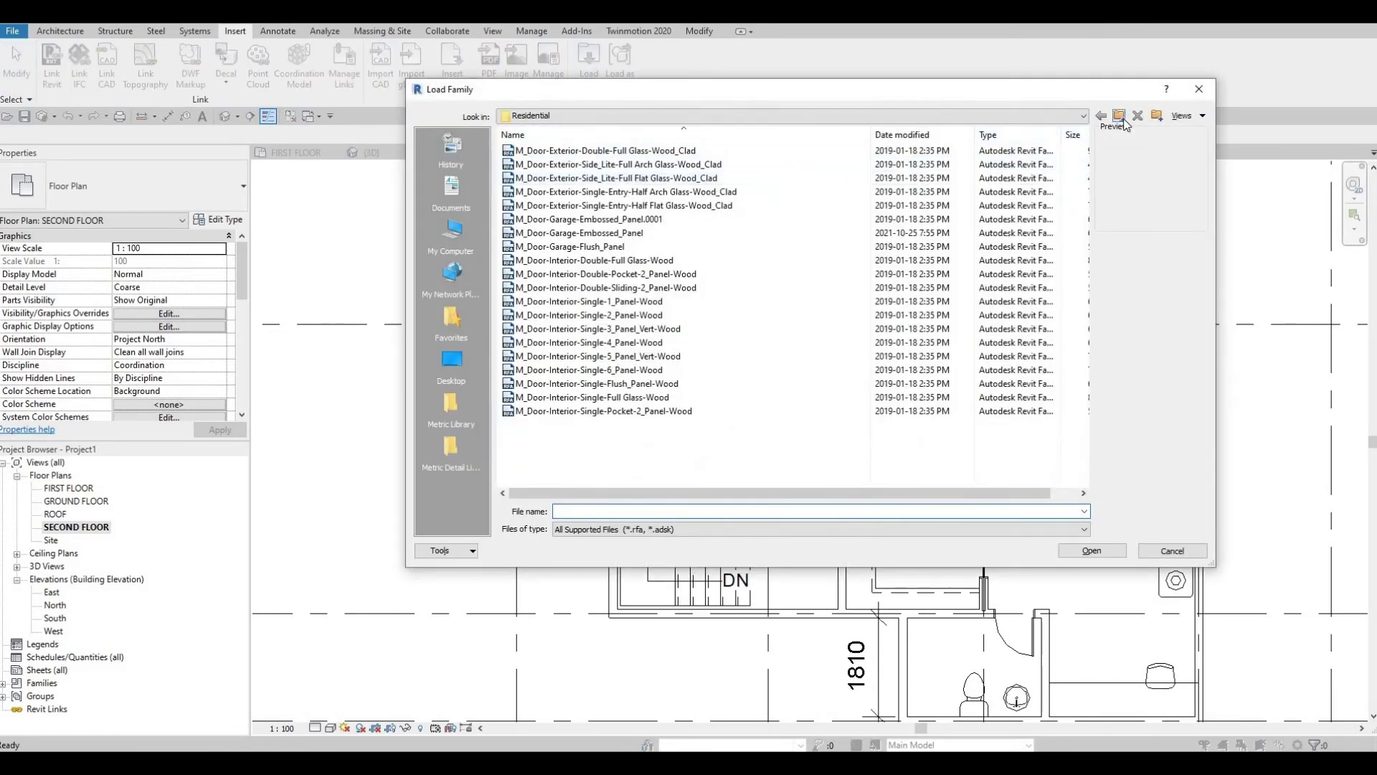
{"action": "left_click", "coordinate": [1121, 119]}
{"action": "left_click", "coordinate": [1121, 120]}
{"action": "scroll", "coordinate": [570, 400], "scroll_direction": "down", "scroll_amount": 4}
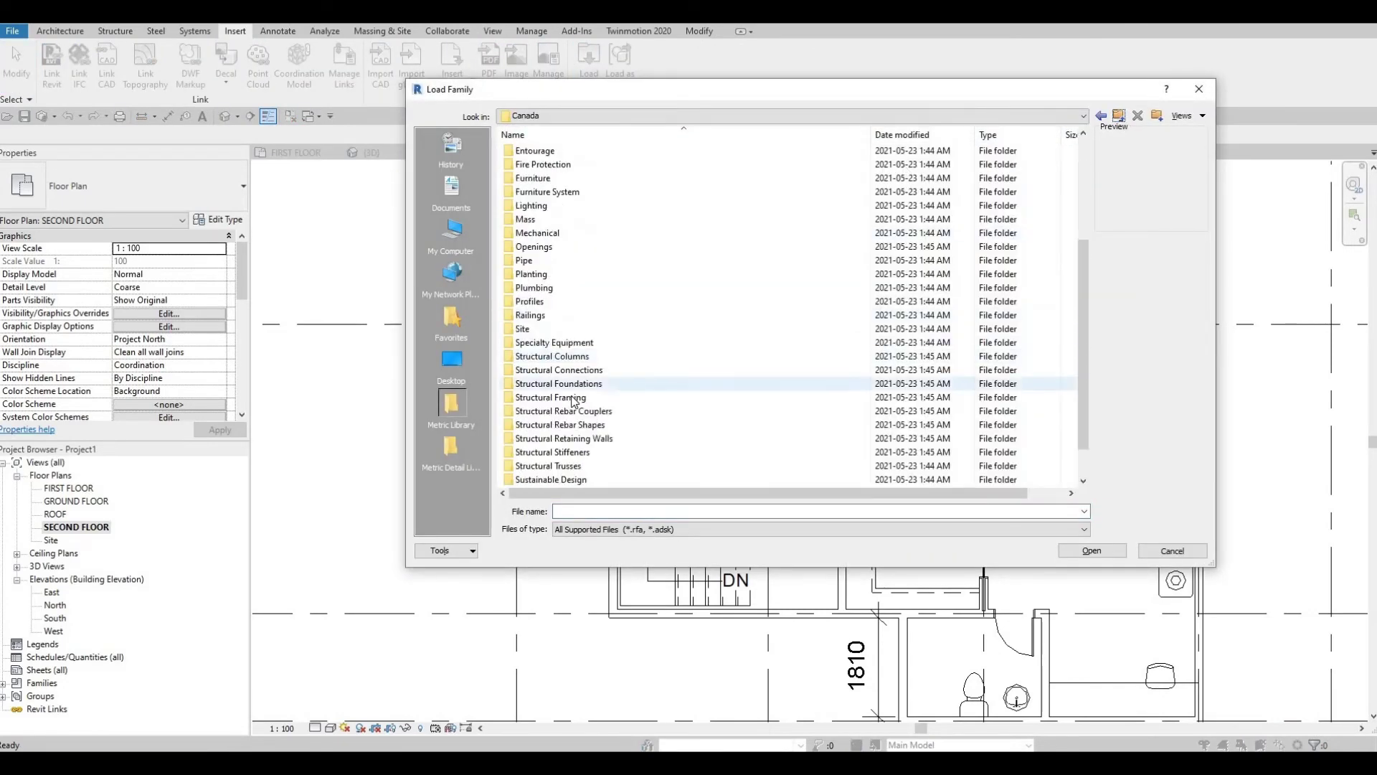
{"action": "scroll", "coordinate": [566, 395], "scroll_direction": "up", "scroll_amount": 3}
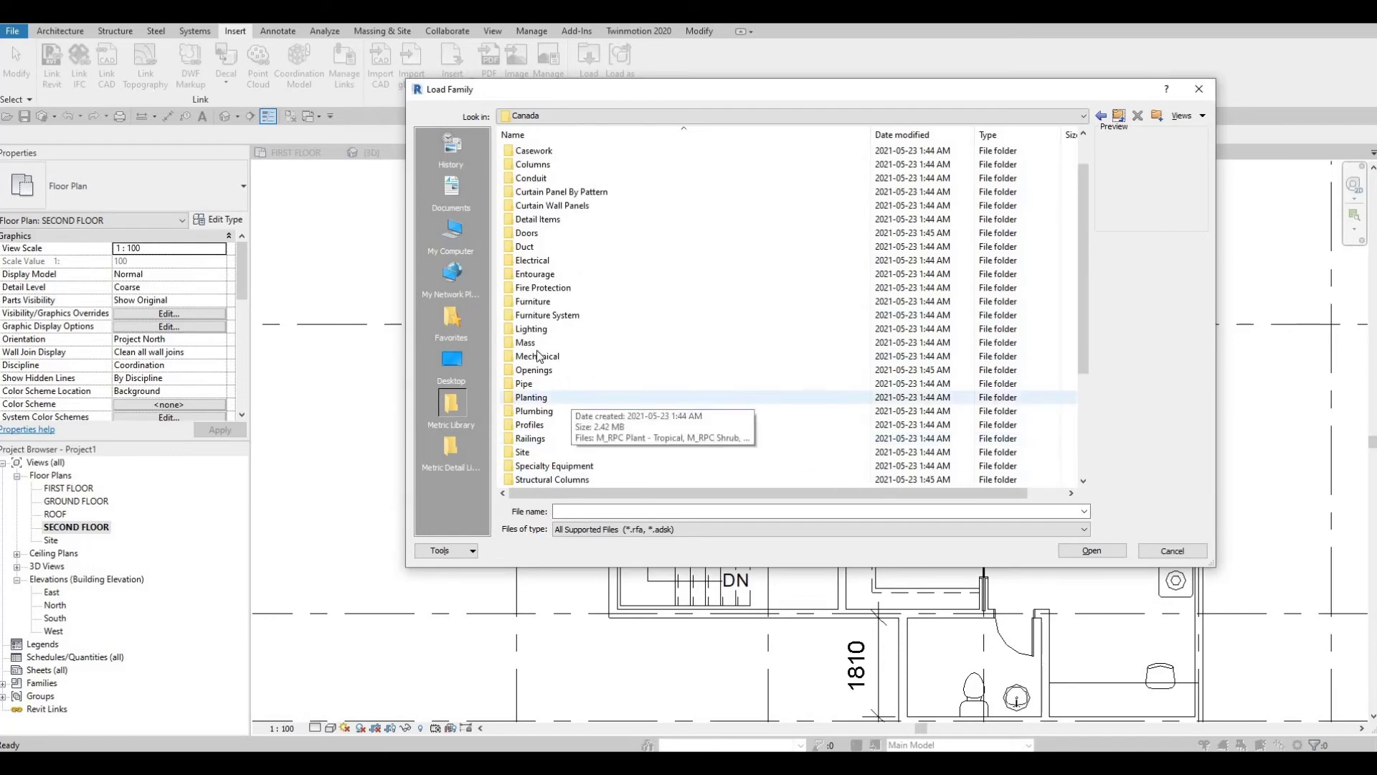
{"action": "double_click", "coordinate": [539, 411]}
{"action": "double_click", "coordinate": [540, 151]}
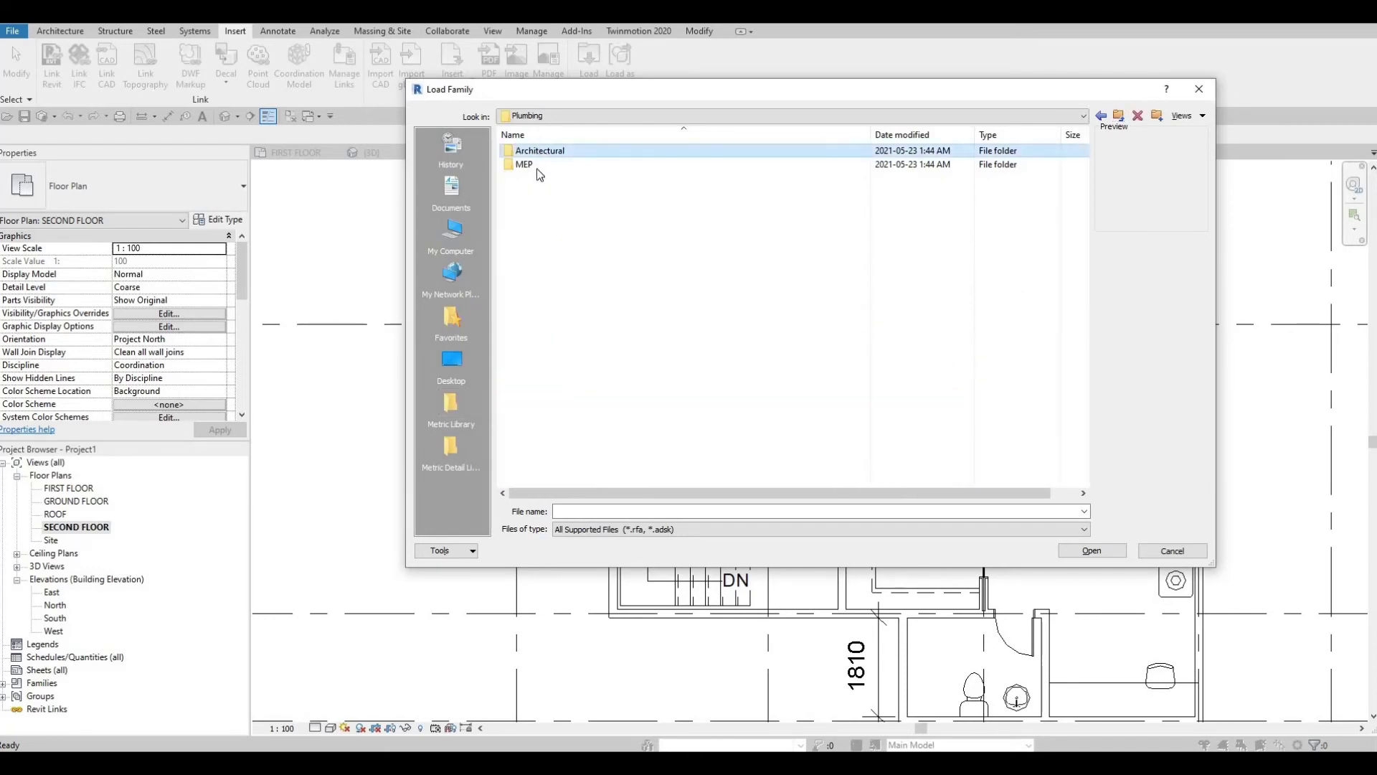
{"action": "double_click", "coordinate": [536, 166]}
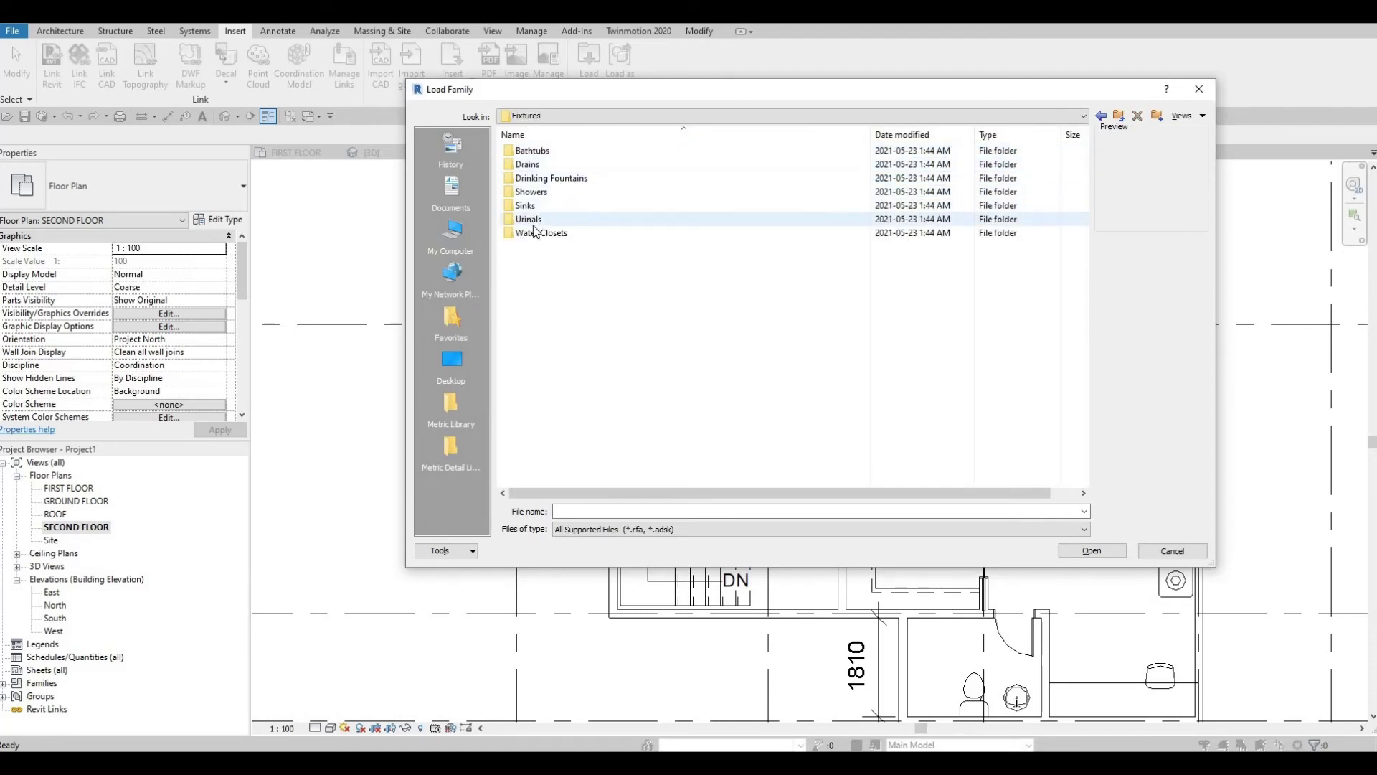
{"action": "left_click", "coordinate": [534, 192]}
{"action": "left_click", "coordinate": [536, 153]}
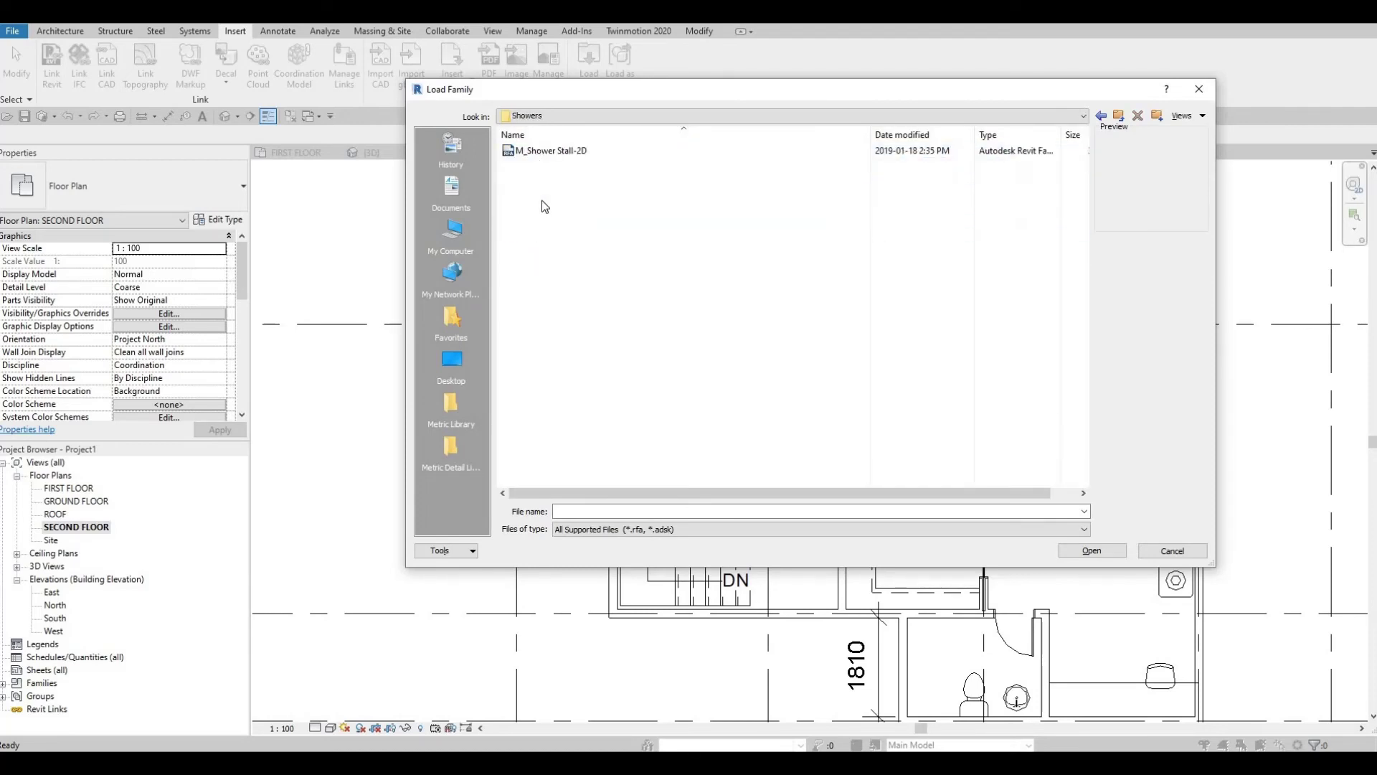
{"action": "key", "text": "Return"}
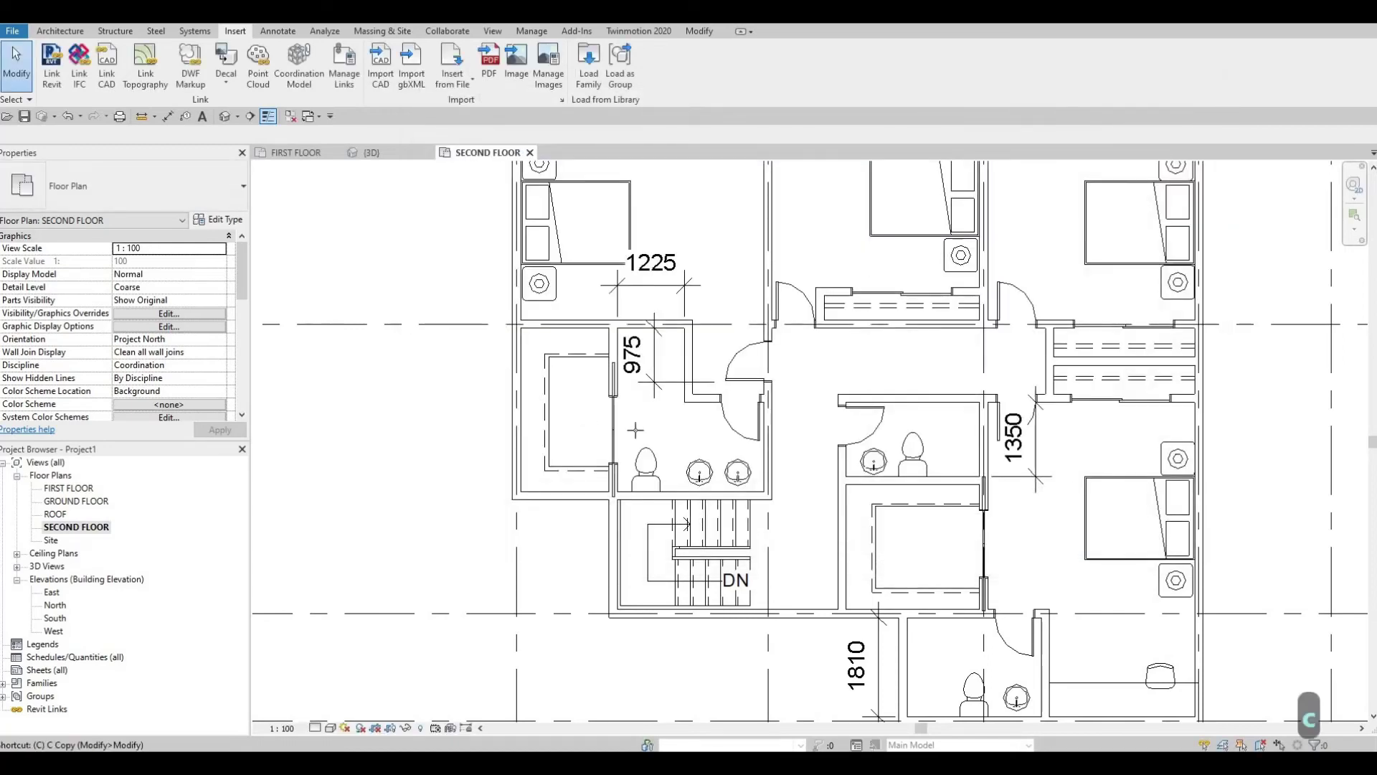
Step: Place the rotated M_Shower Stall-2D in the upper-left corner of the left bathroom's narrow upper part and end placement
{"action": "key", "text": "c"}
{"action": "key", "text": "m"}
{"action": "middle_click_drag", "start_coordinate": [724, 394], "coordinate": [643, 348]}
{"action": "scroll", "coordinate": [545, 312], "scroll_direction": "up", "scroll_amount": 3}
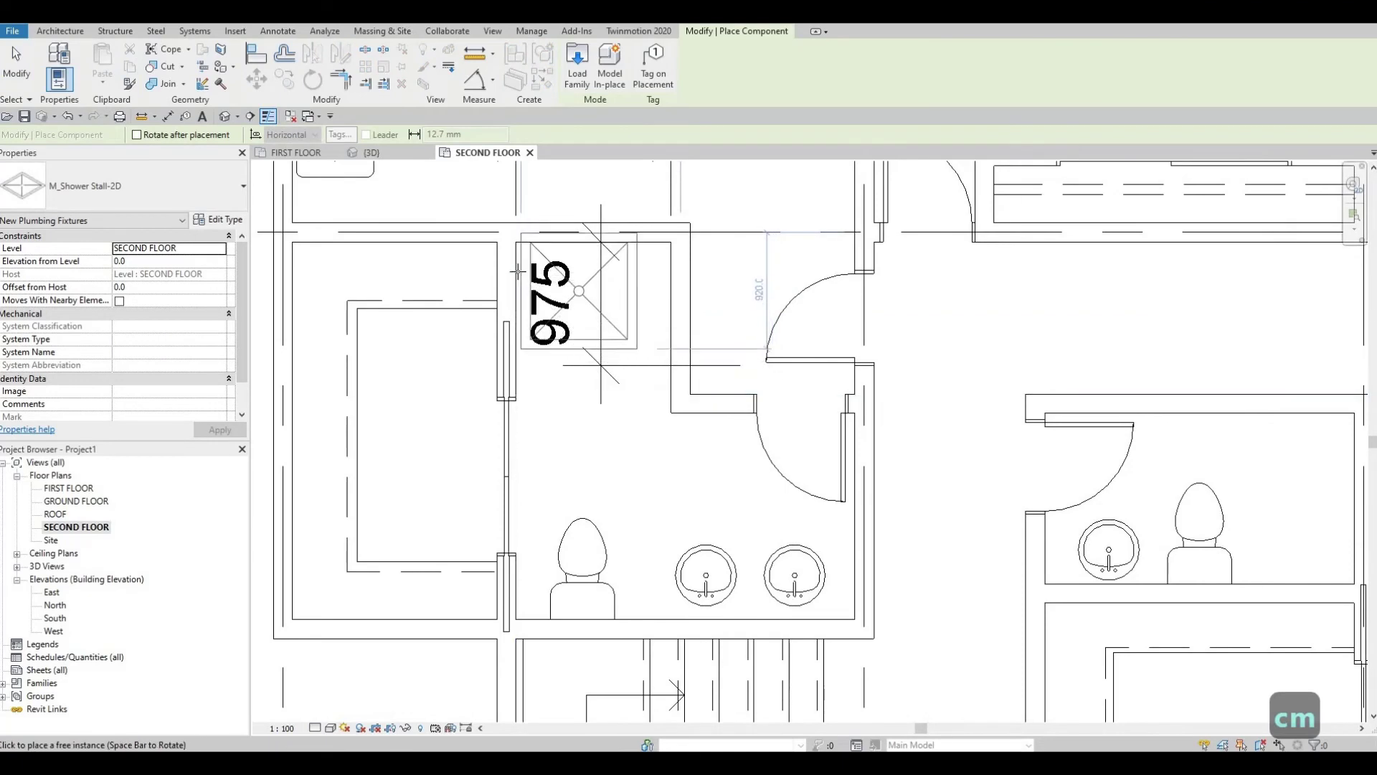
{"action": "key", "text": "space"}
{"action": "key", "text": "space"}
{"action": "key", "text": "space"}
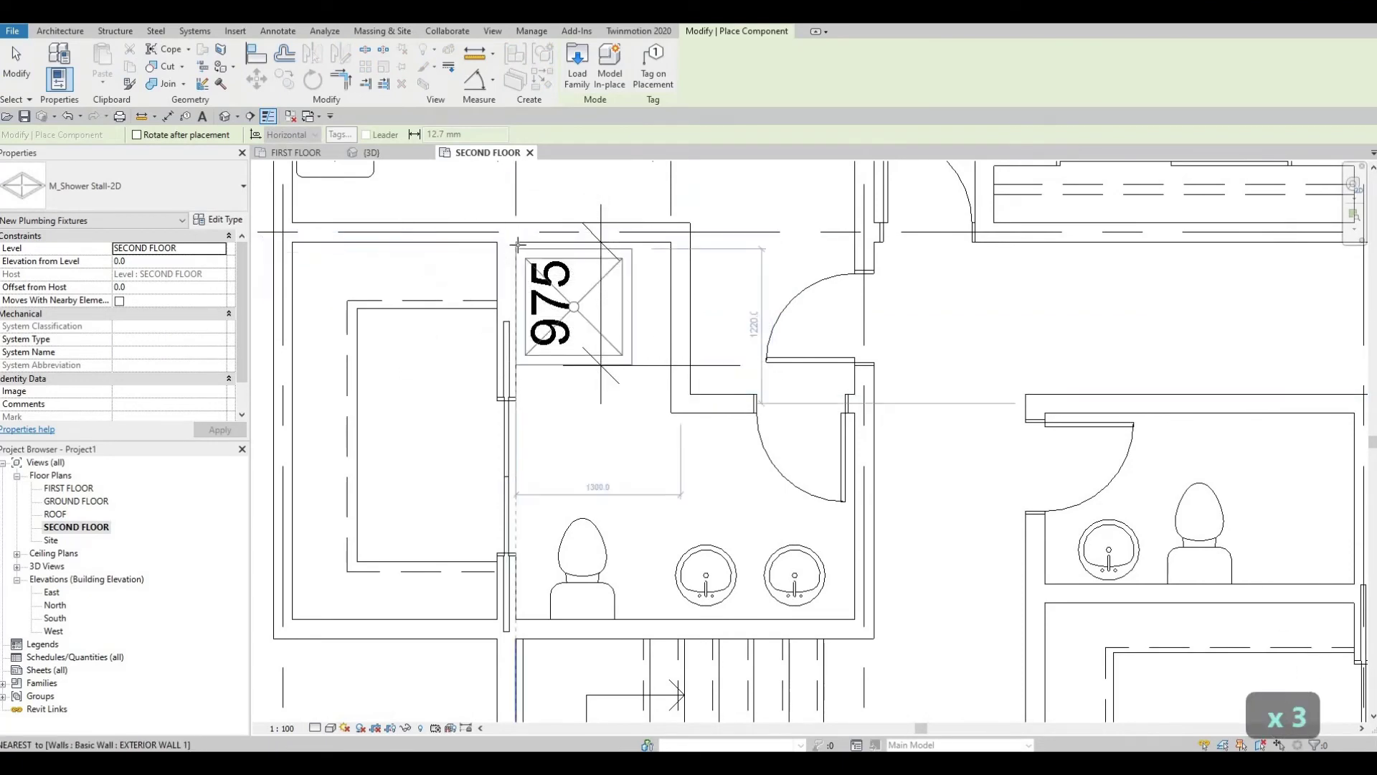
{"action": "left_click", "coordinate": [517, 245]}
{"action": "key", "text": "Escape"}
{"action": "key", "text": "Escape"}
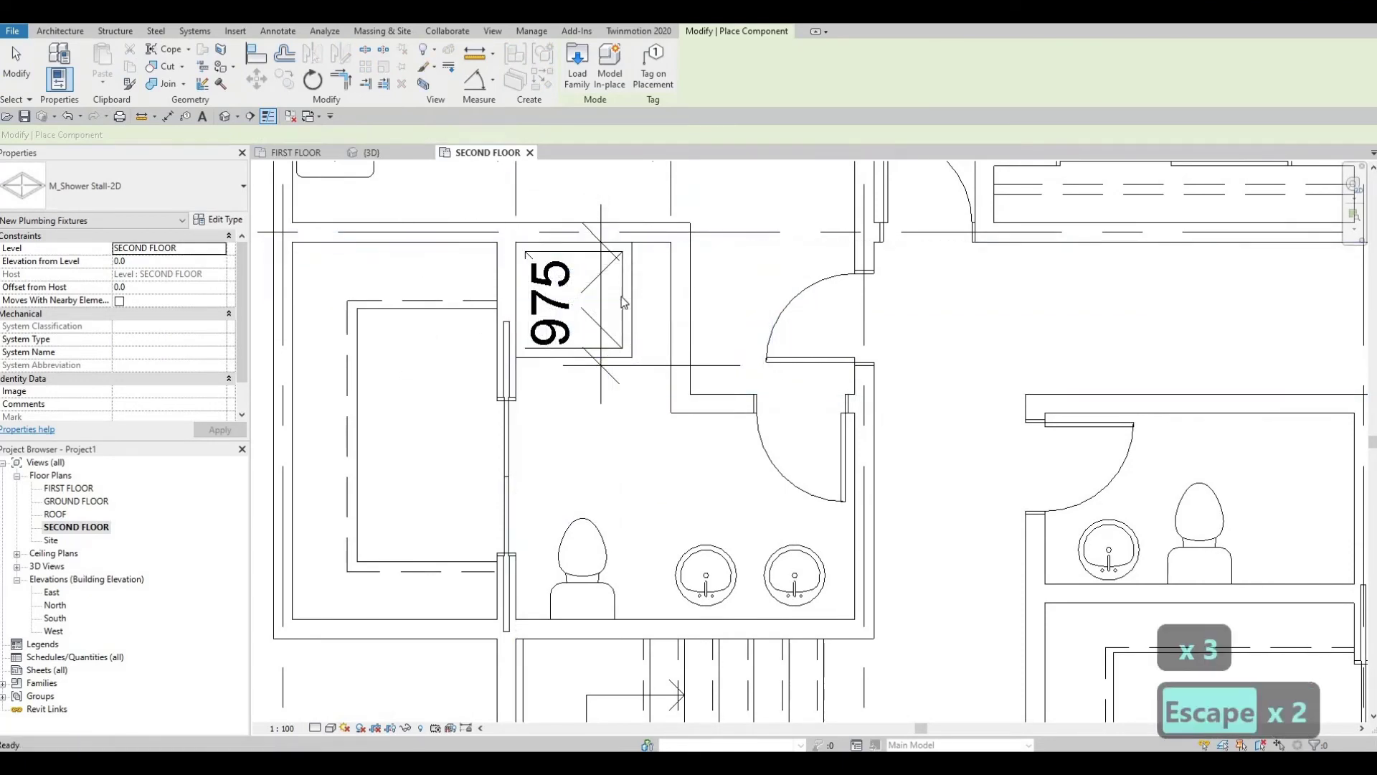
Step: Duplicate the placed shower stall's type as shower 1, with a width of 1000 and a depth of 1200
{"action": "left_click", "coordinate": [610, 301]}
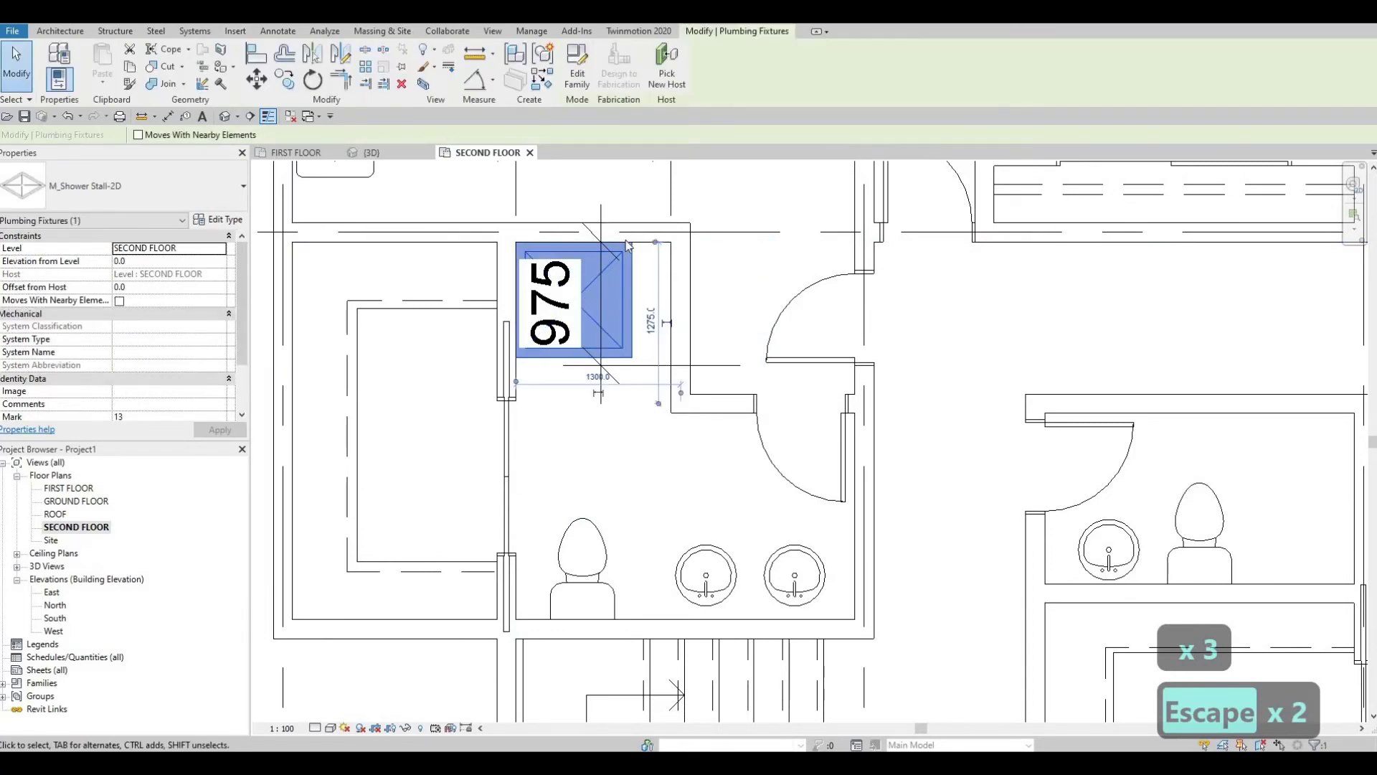
{"action": "left_click", "coordinate": [239, 222]}
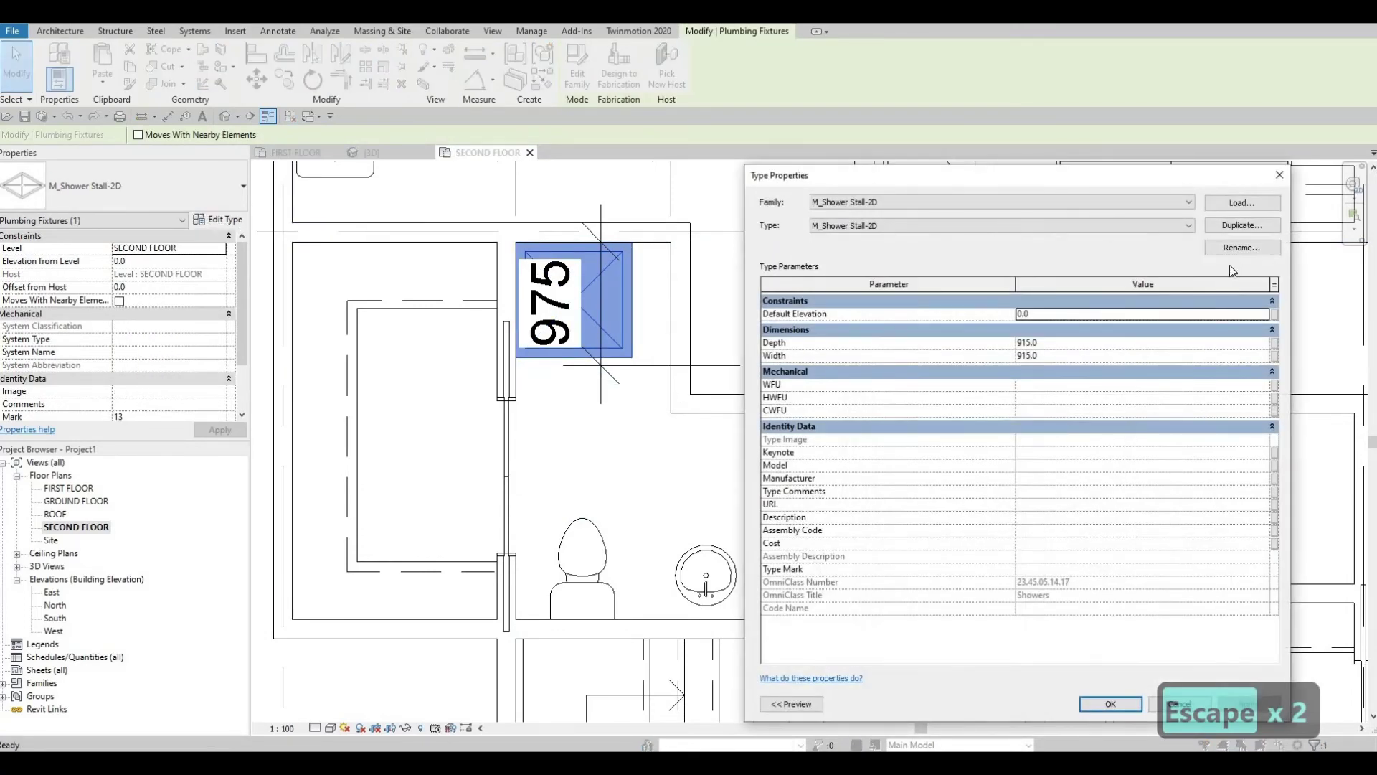
{"action": "left_click", "coordinate": [1241, 226]}
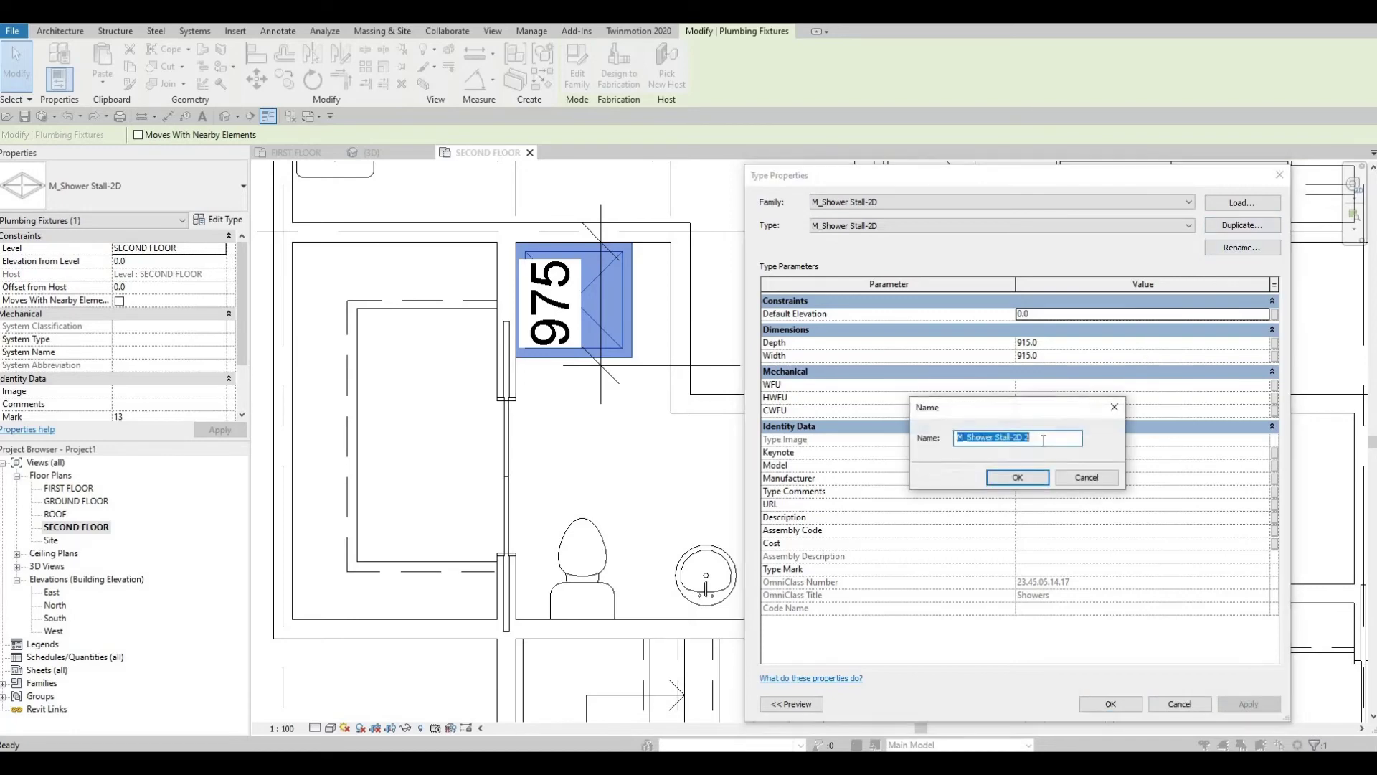
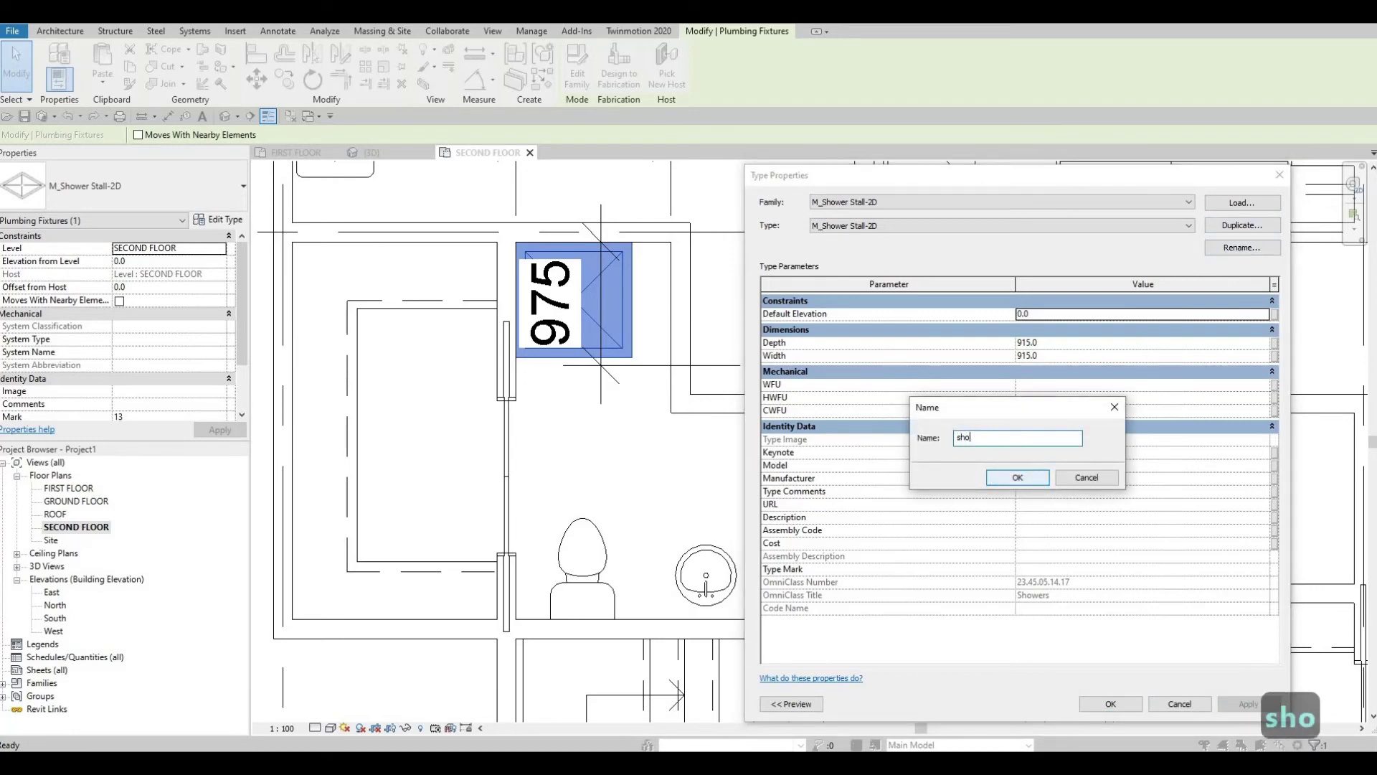
{"action": "left_click", "coordinate": [1014, 482]}
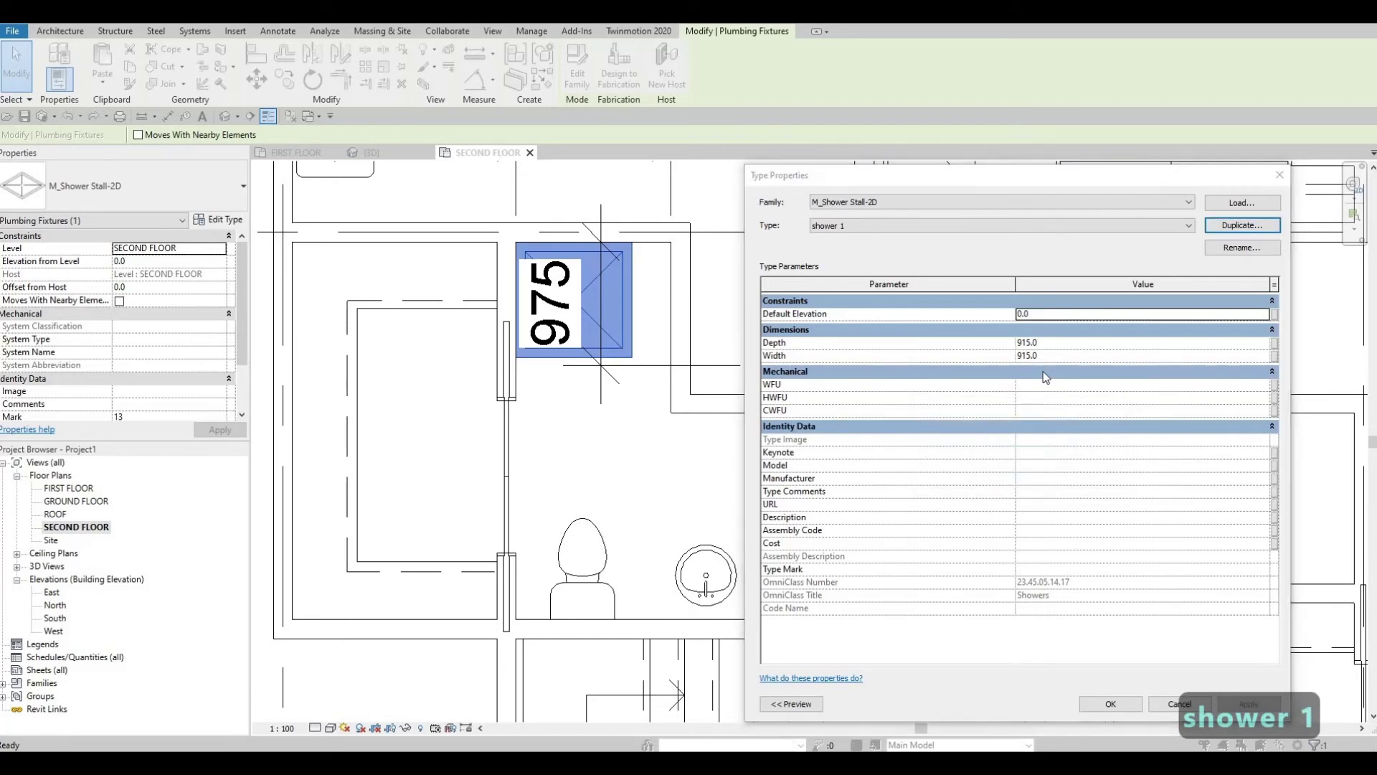
{"action": "left_click", "coordinate": [1058, 356]}
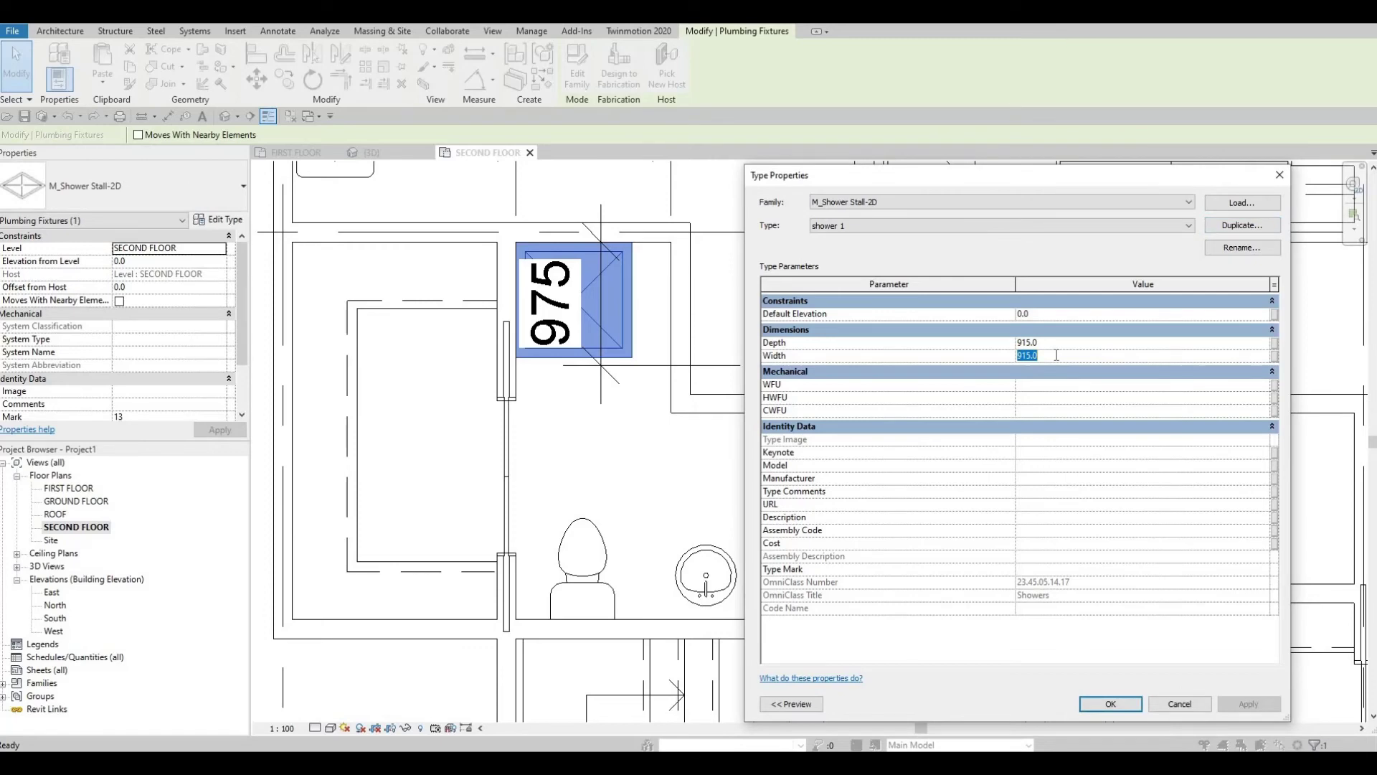
{"action": "type", "text": "1000"}
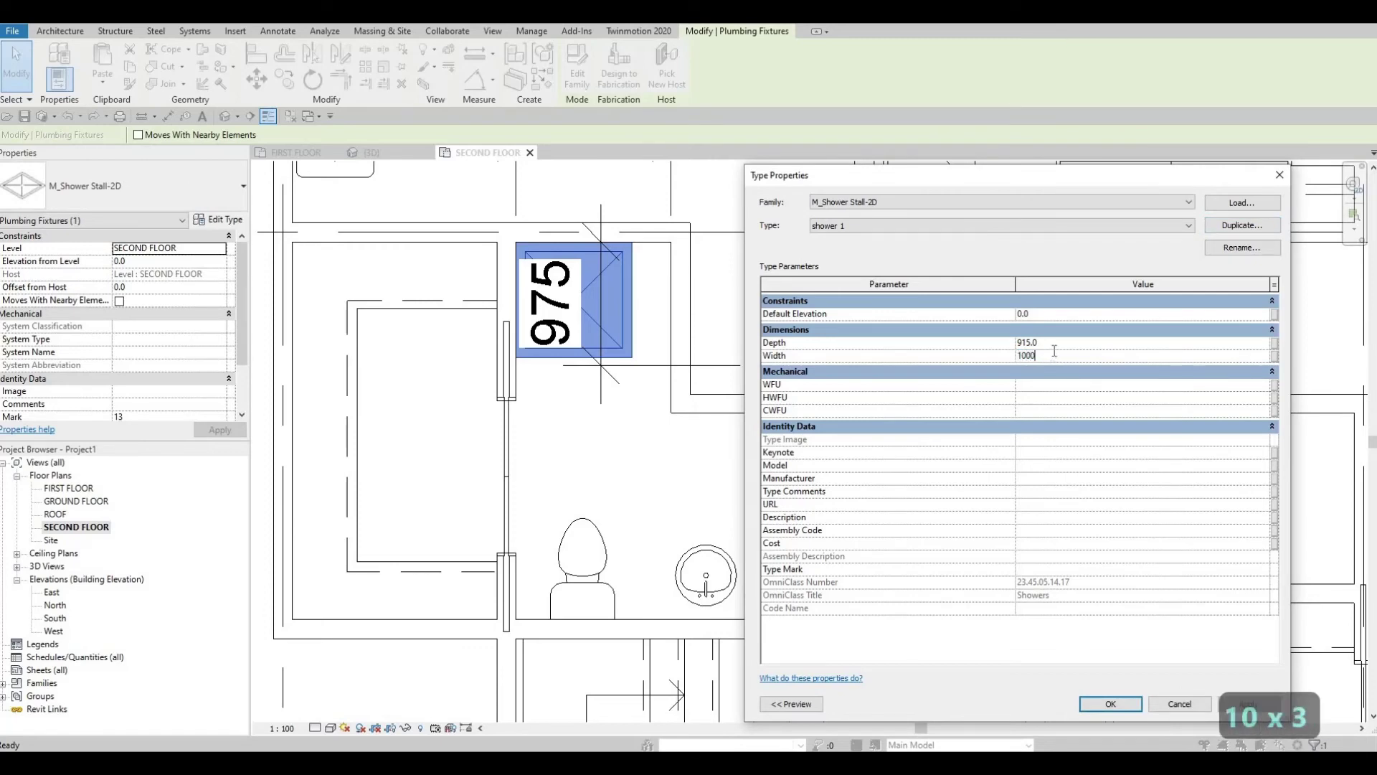
{"action": "type", "text": "1"}
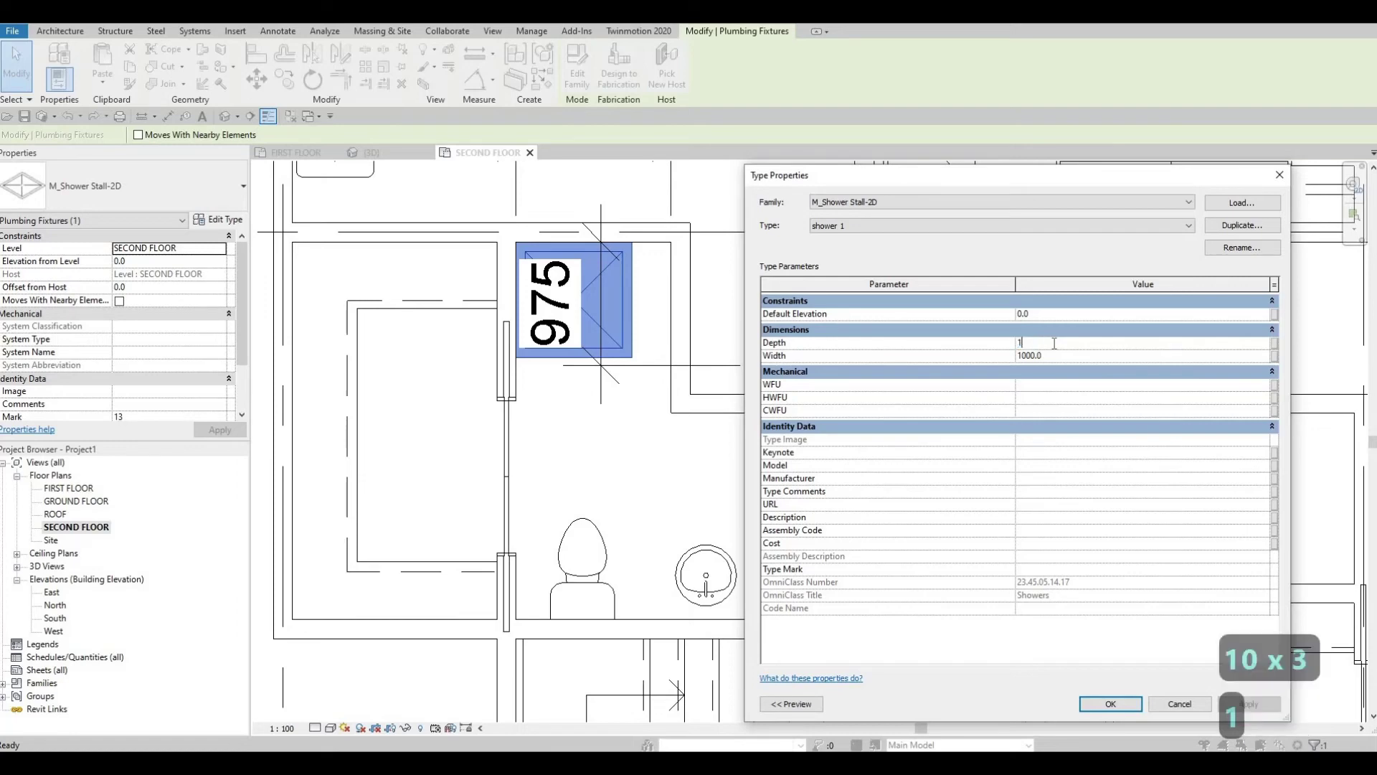
{"action": "type", "text": "200"}
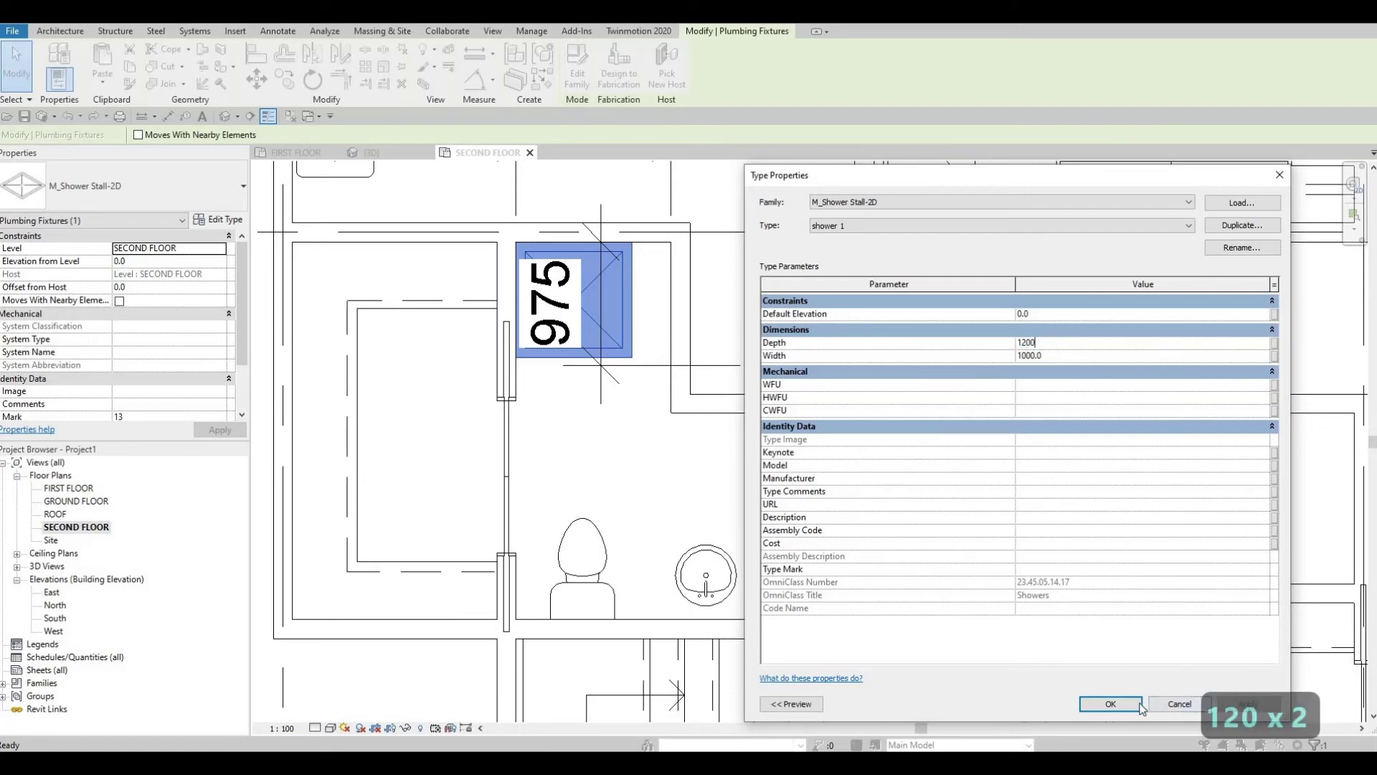
{"action": "left_click", "coordinate": [1111, 704]}
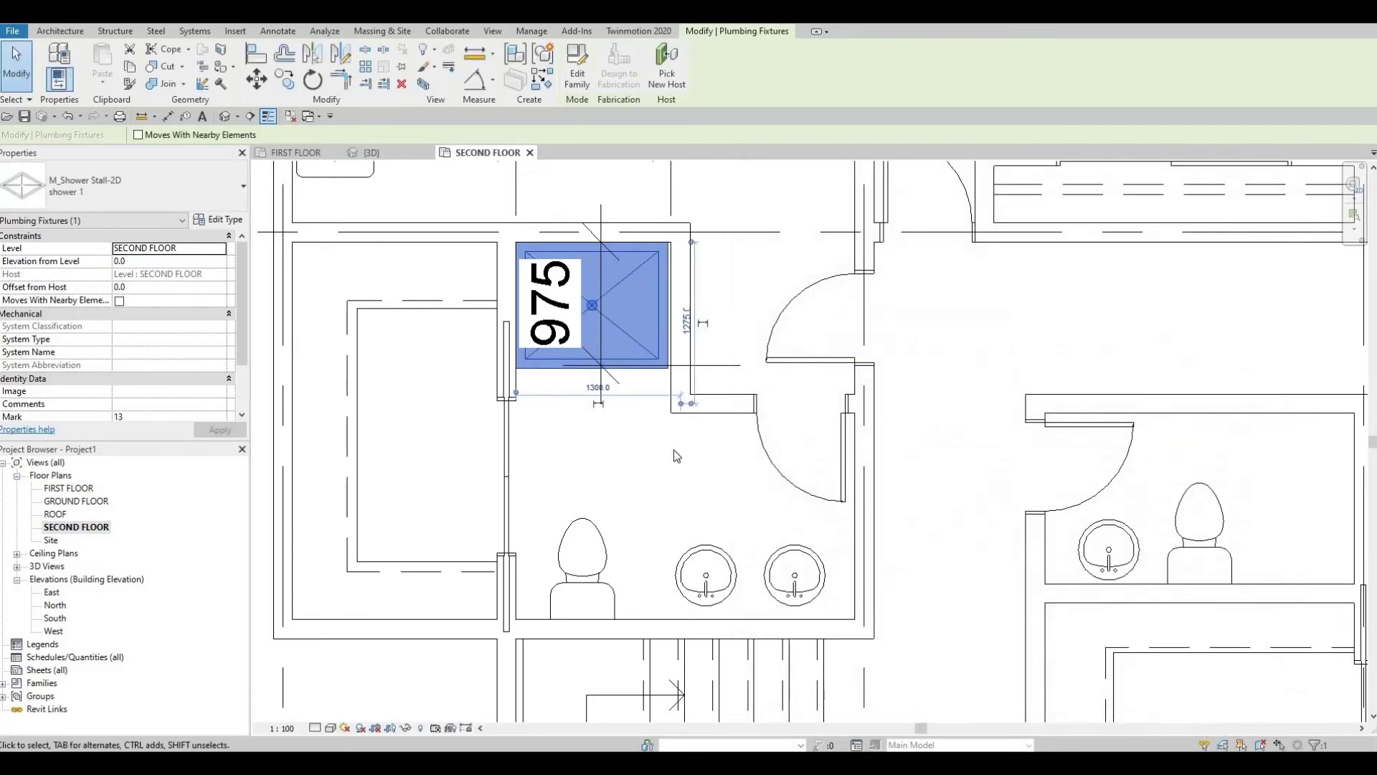
Step: Set the depth of the left bathroom's shower 1 type to 1225 and clear the selection
{"action": "scroll", "coordinate": [673, 450], "scroll_direction": "up", "scroll_amount": 4}
{"action": "key", "text": "Escape"}
{"action": "key", "text": "Escape"}
{"action": "left_click", "coordinate": [671, 484]}
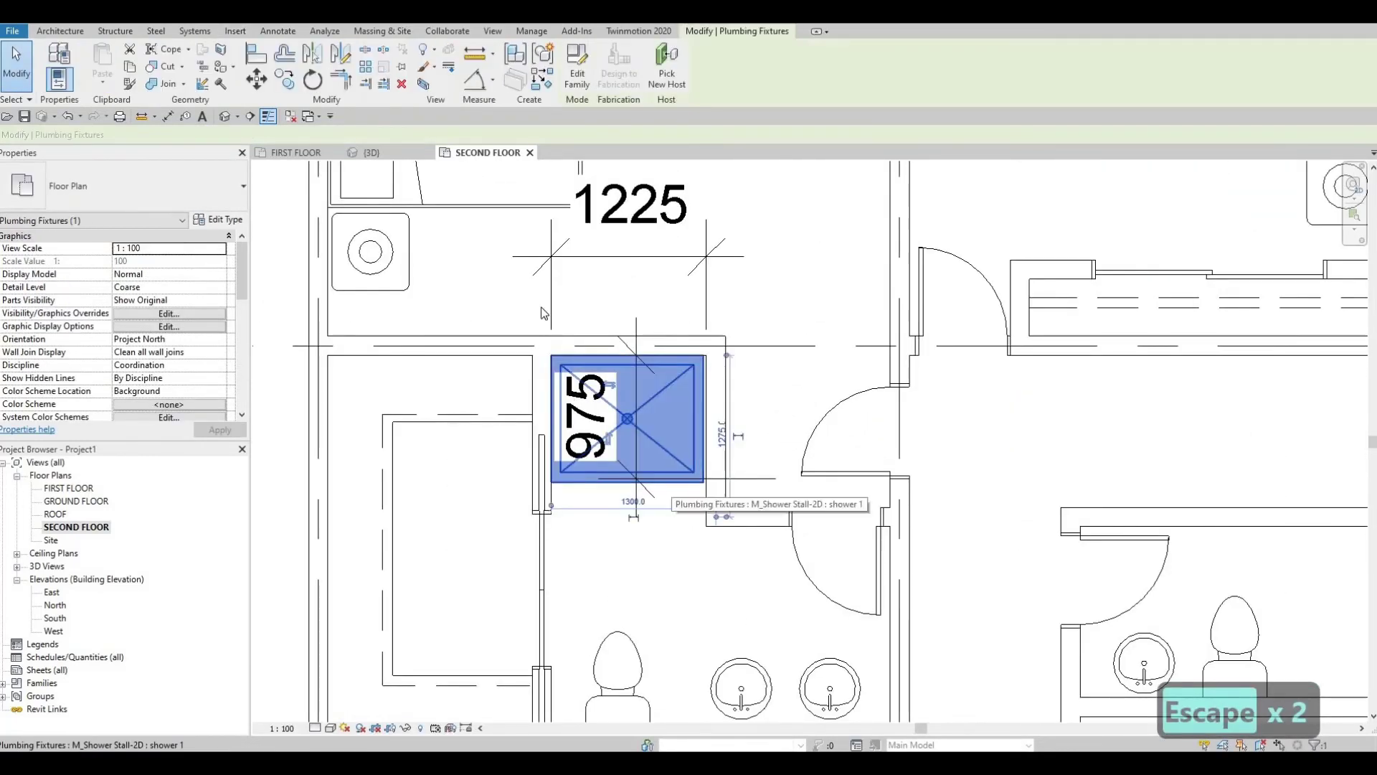
{"action": "left_click", "coordinate": [228, 222]}
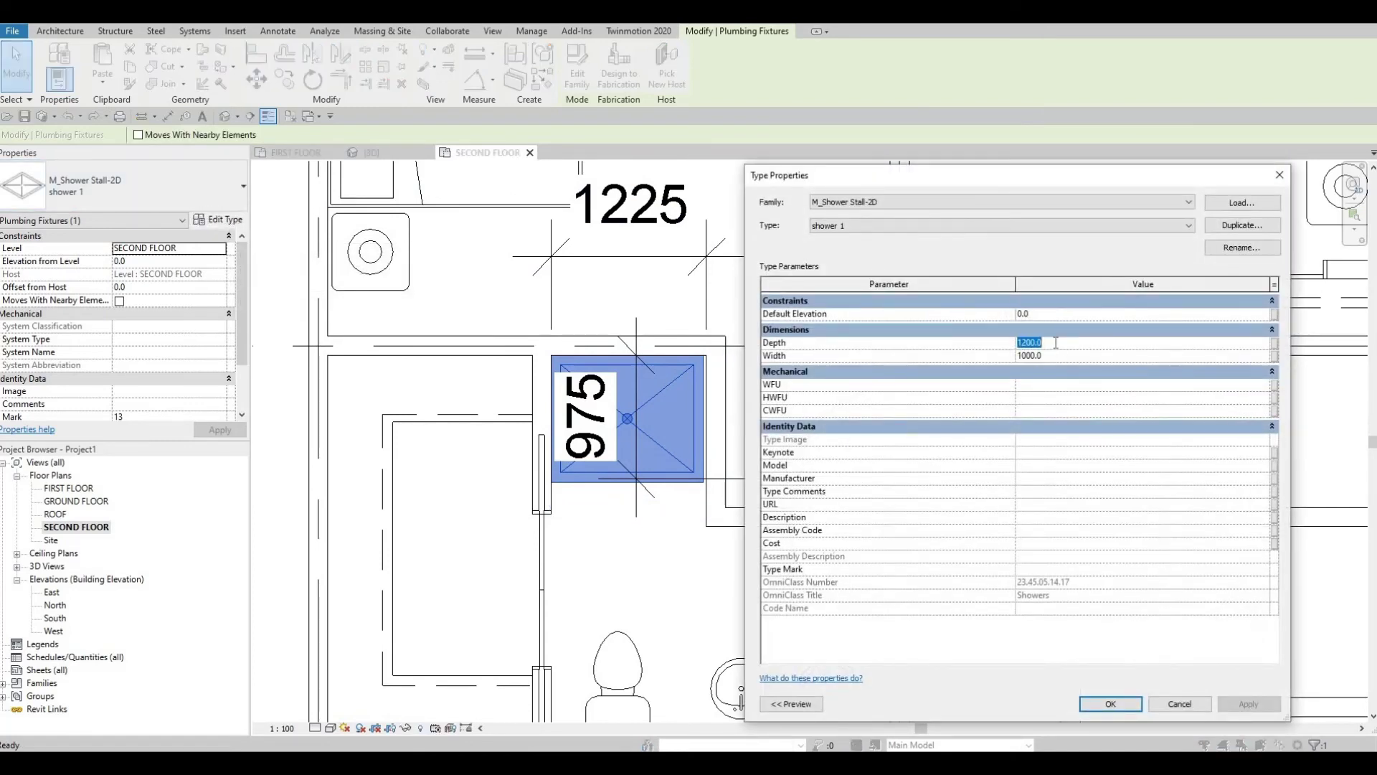
{"action": "type", "text": "1225"}
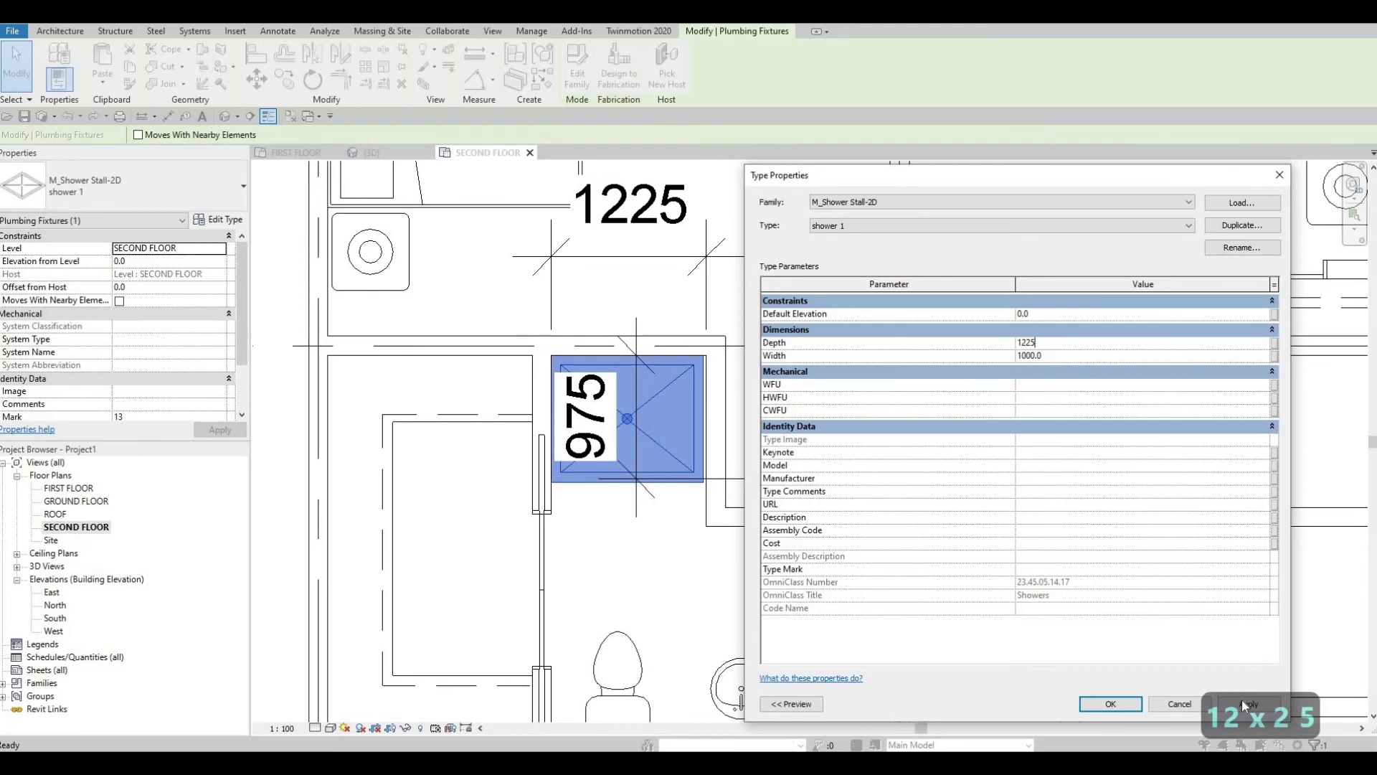
{"action": "left_click", "coordinate": [1242, 700]}
{"action": "left_click", "coordinate": [1116, 703]}
{"action": "key", "text": "Escape"}
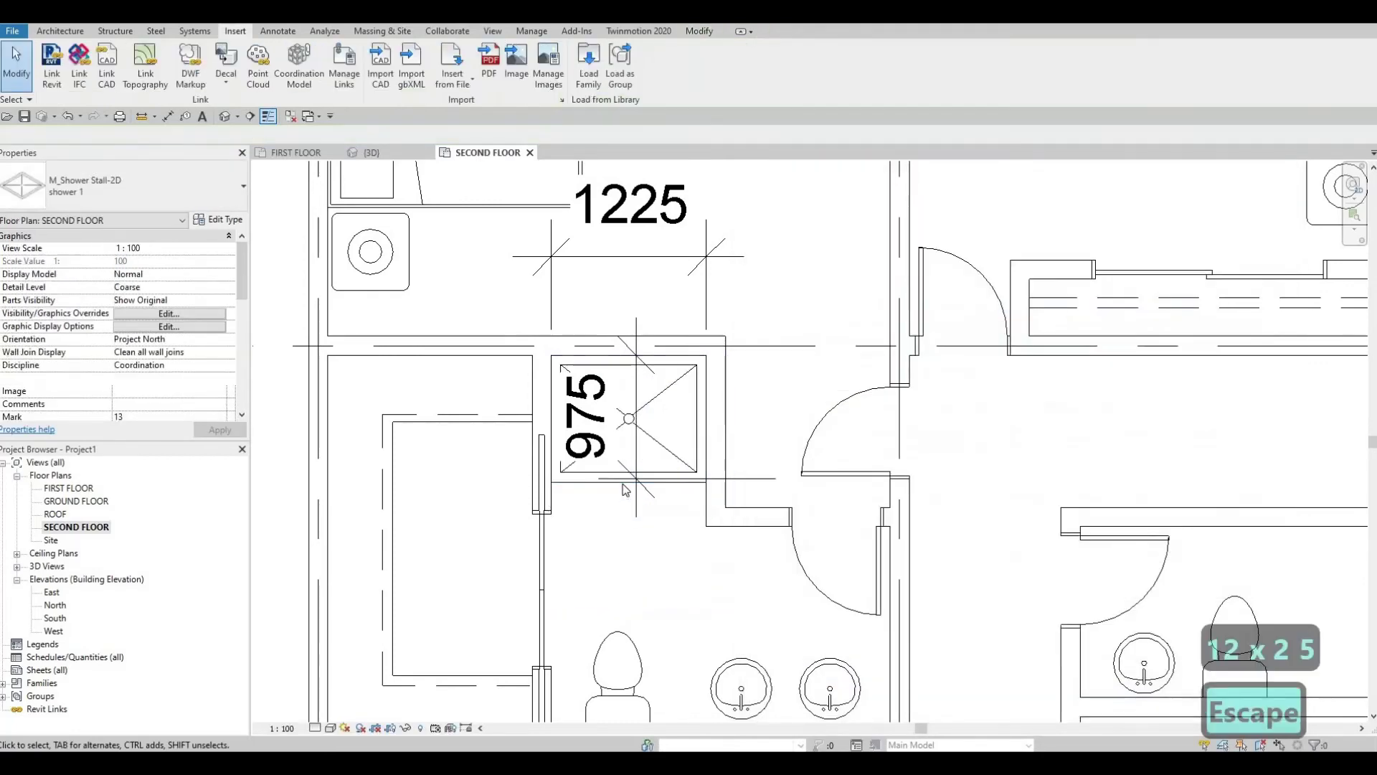
{"action": "key", "text": "Escape"}
Step: Delete the 975 and 1225 dimensions around the left bathroom's shower
{"action": "left_click", "coordinate": [636, 499]}
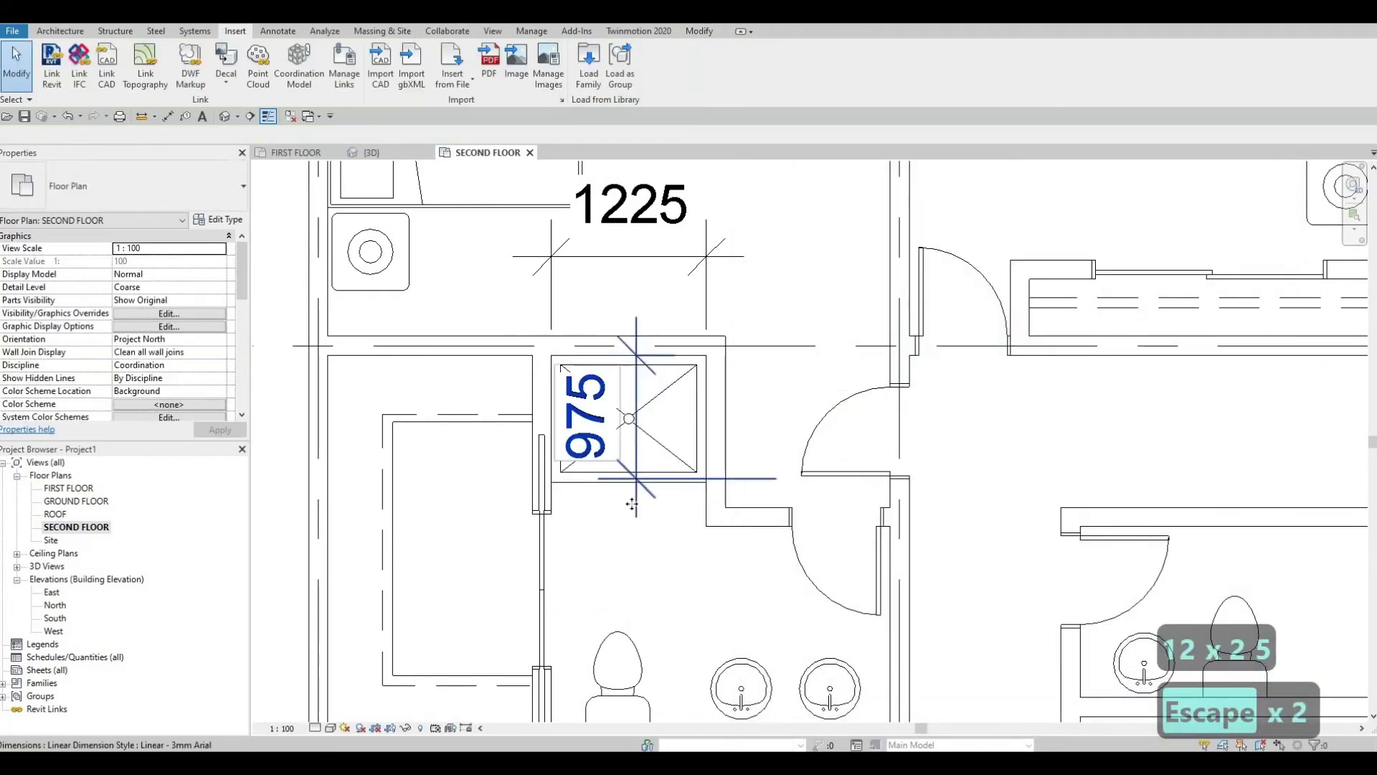
{"action": "key", "text": "Delete"}
{"action": "left_click", "coordinate": [722, 257]}
{"action": "key", "text": "Delete"}
Step: Place another shower 1 stall, rotated upright, in the upper-right corner of the middle bathroom beside the toilet, and end placement
{"action": "middle_click_drag", "start_coordinate": [730, 470], "coordinate": [634, 274]}
{"action": "scroll", "coordinate": [635, 274], "scroll_direction": "down", "scroll_amount": 1}
{"action": "middle_click_drag", "start_coordinate": [888, 359], "coordinate": [799, 340]}
{"action": "left_click", "coordinate": [510, 269]}
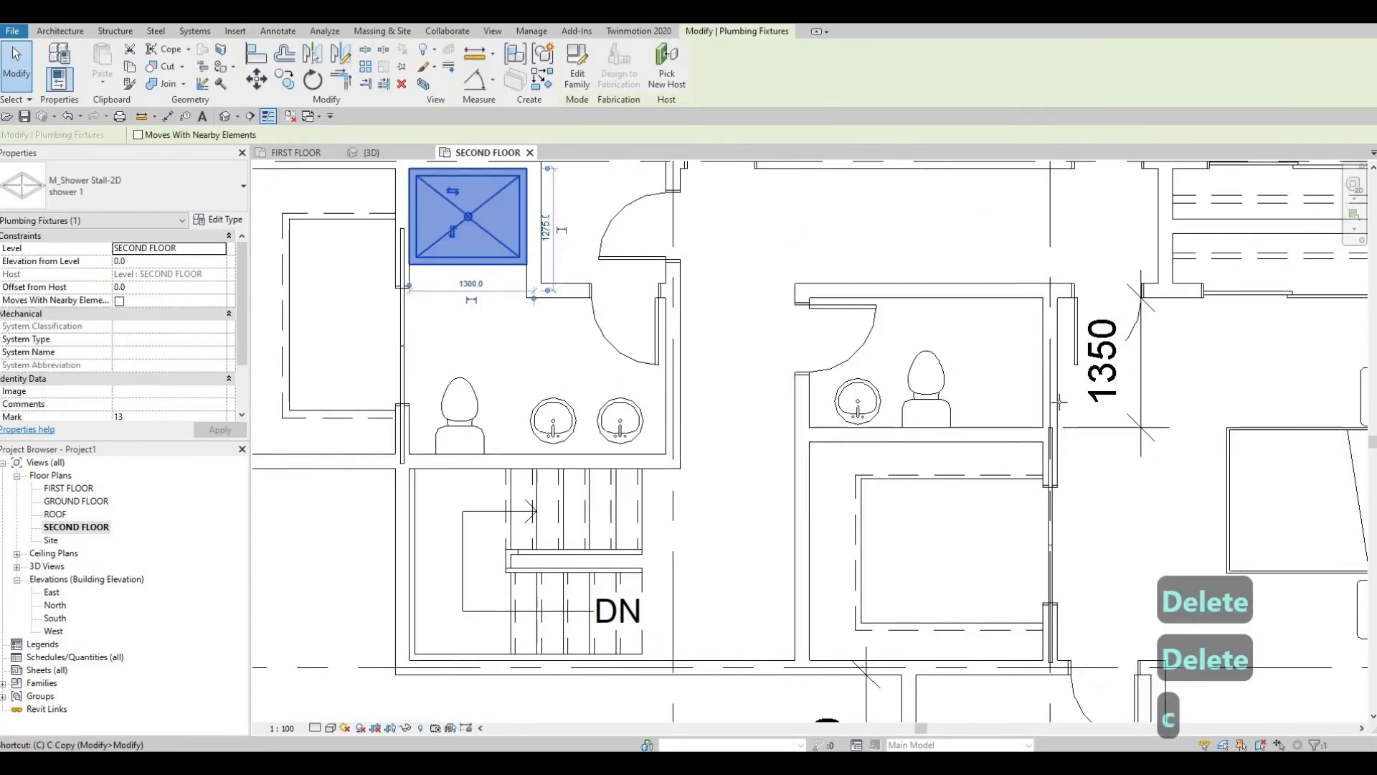
{"action": "key", "text": "c"}
{"action": "key", "text": "s"}
{"action": "scroll", "coordinate": [1058, 398], "scroll_direction": "up", "scroll_amount": 2}
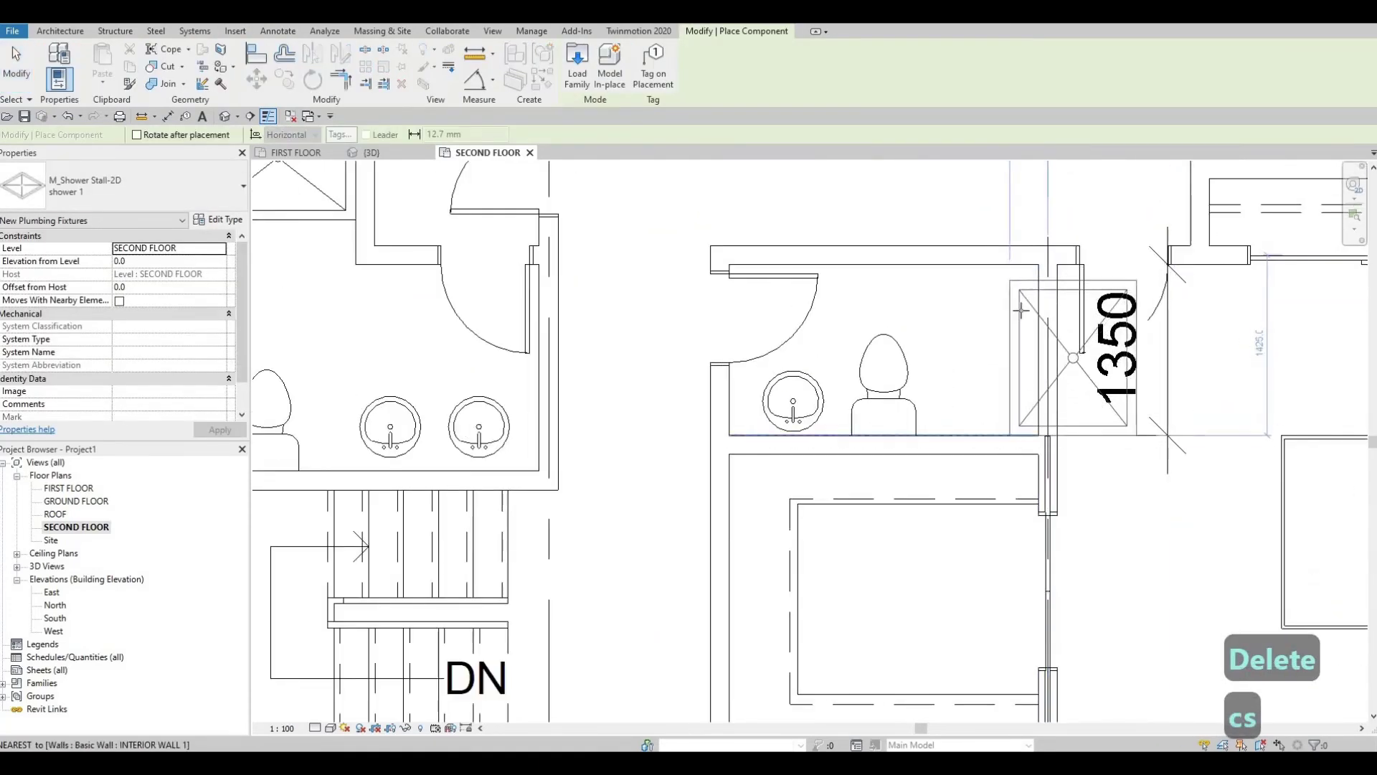
{"action": "key", "text": "space"}
{"action": "key", "text": "space"}
{"action": "key", "text": "space"}
{"action": "key", "text": "space"}
{"action": "key", "text": "space"}
{"action": "key", "text": "space"}
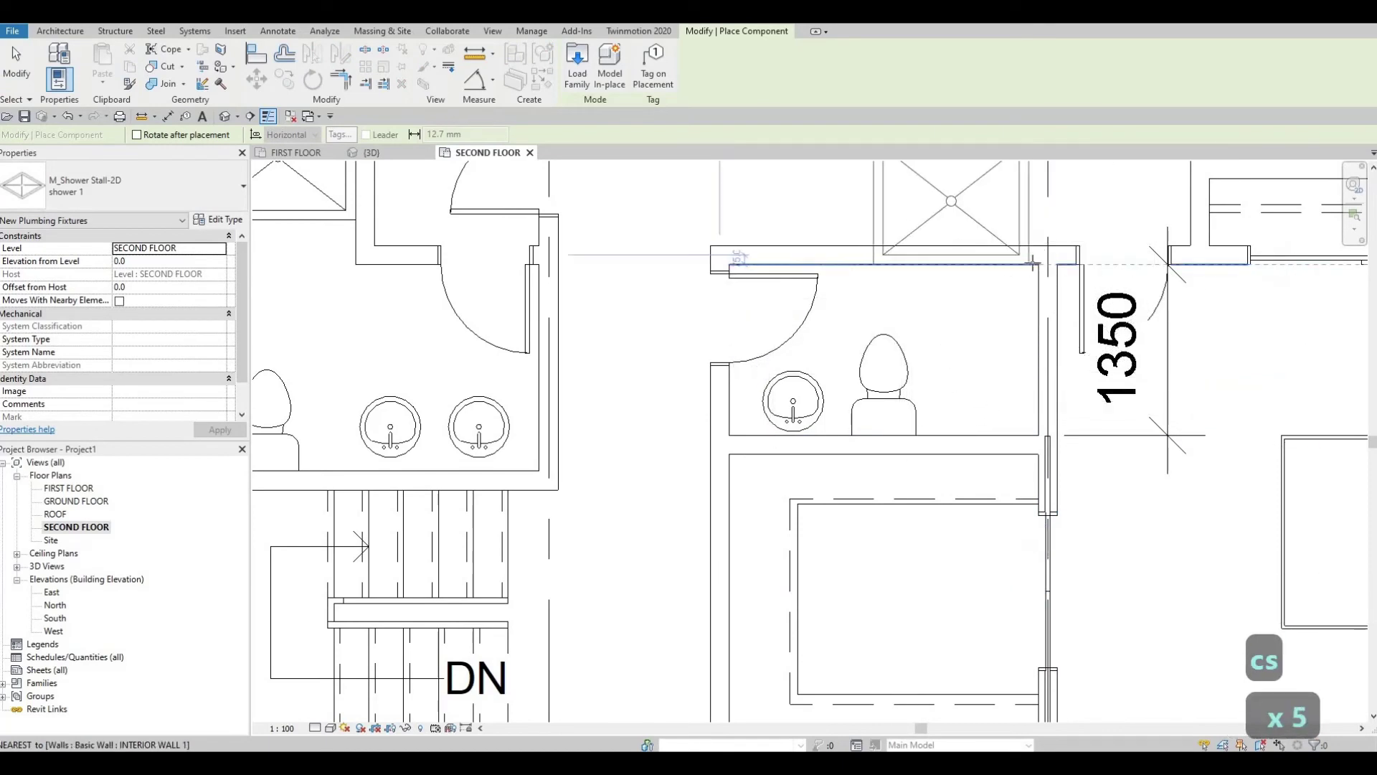
{"action": "left_click", "coordinate": [1027, 287]}
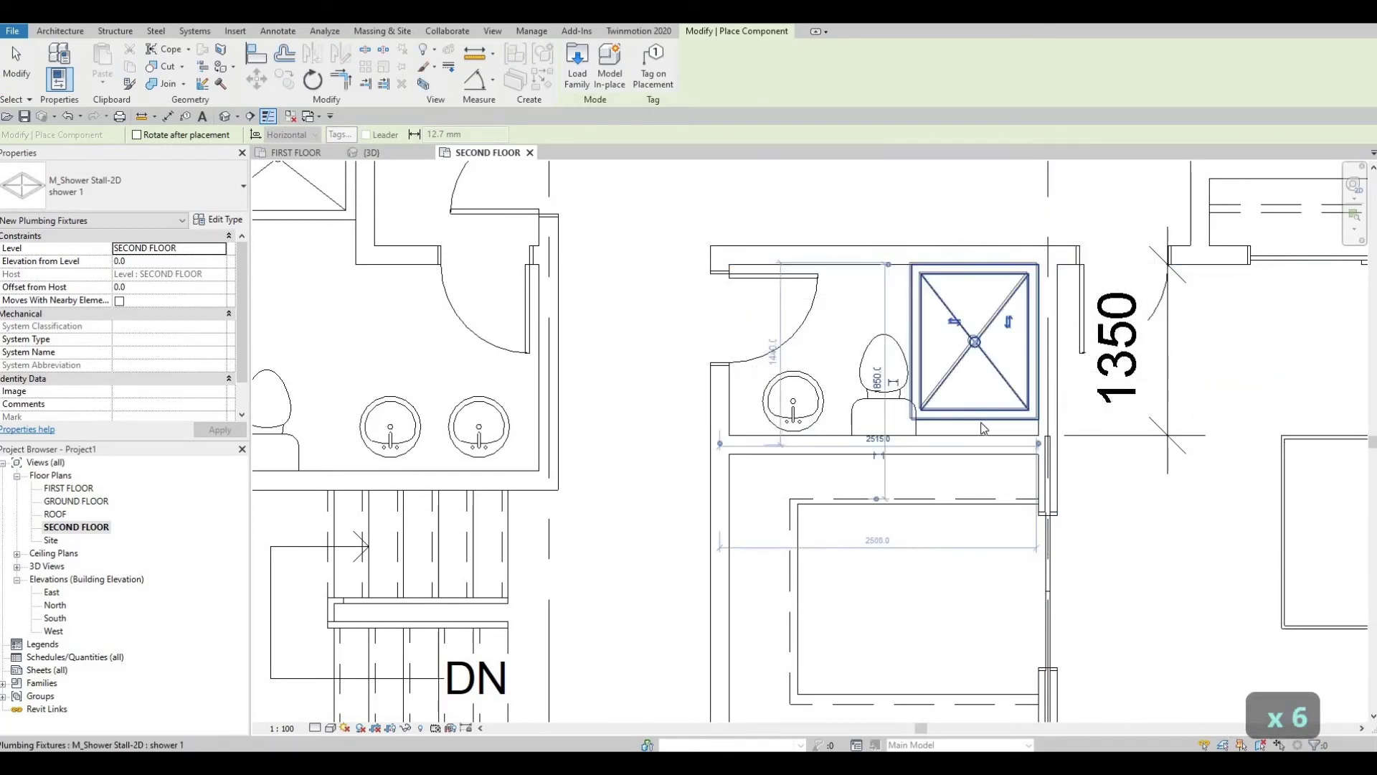
{"action": "key", "text": "Escape"}
{"action": "key", "text": "Escape"}
{"action": "key", "text": "Escape"}
Step: Set the middle bathroom shower's type depth to 1350 and width to 800, and clear the selection
{"action": "left_click", "coordinate": [889, 303]}
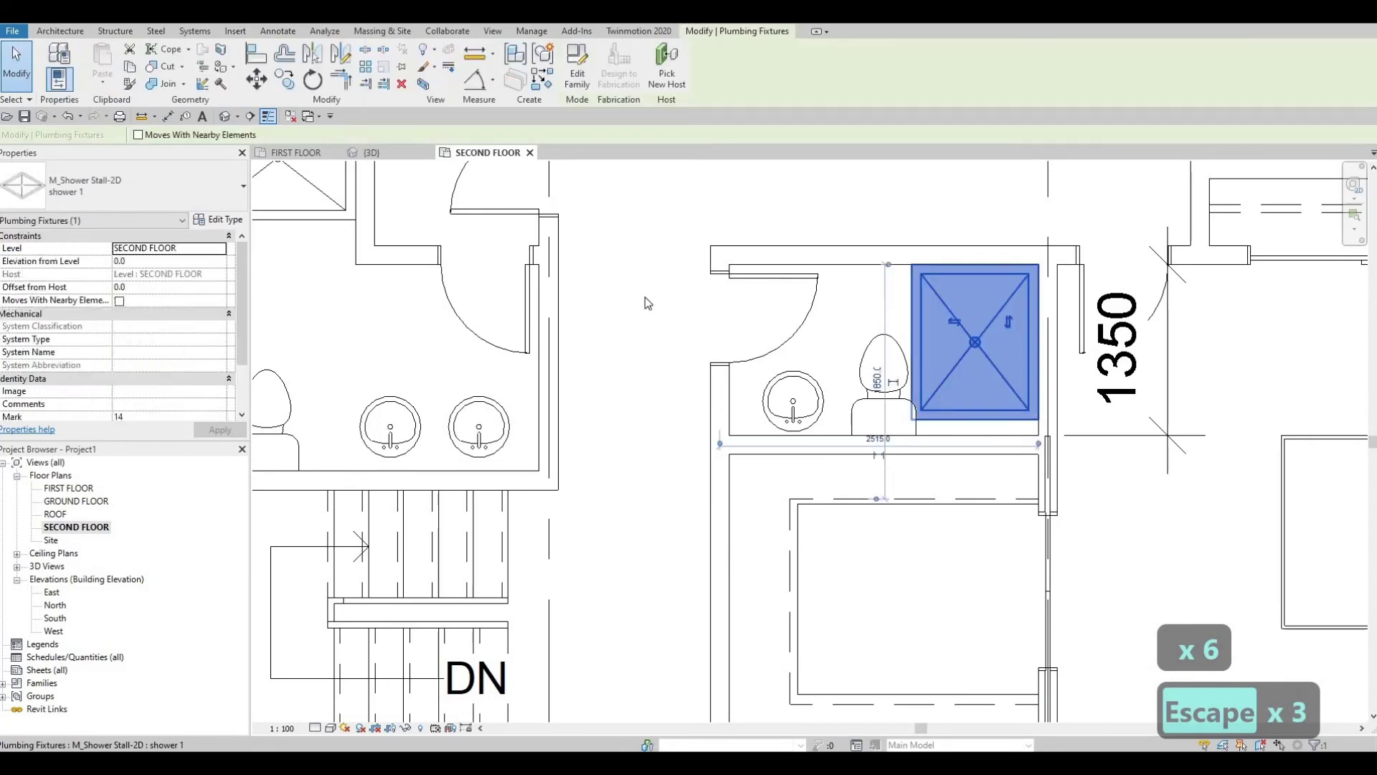
{"action": "middle_click_drag", "start_coordinate": [308, 109], "coordinate": [294, 174]}
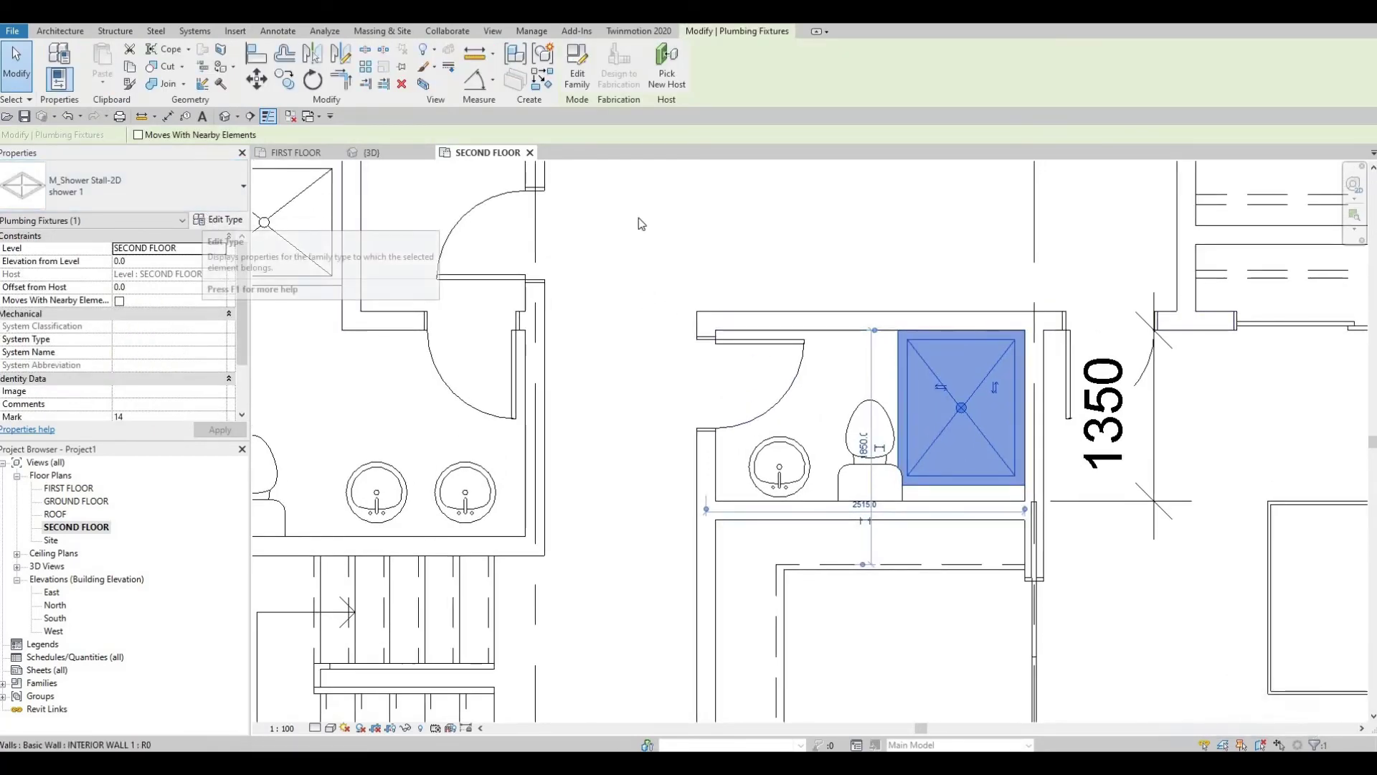
{"action": "double_click", "coordinate": [999, 396]}
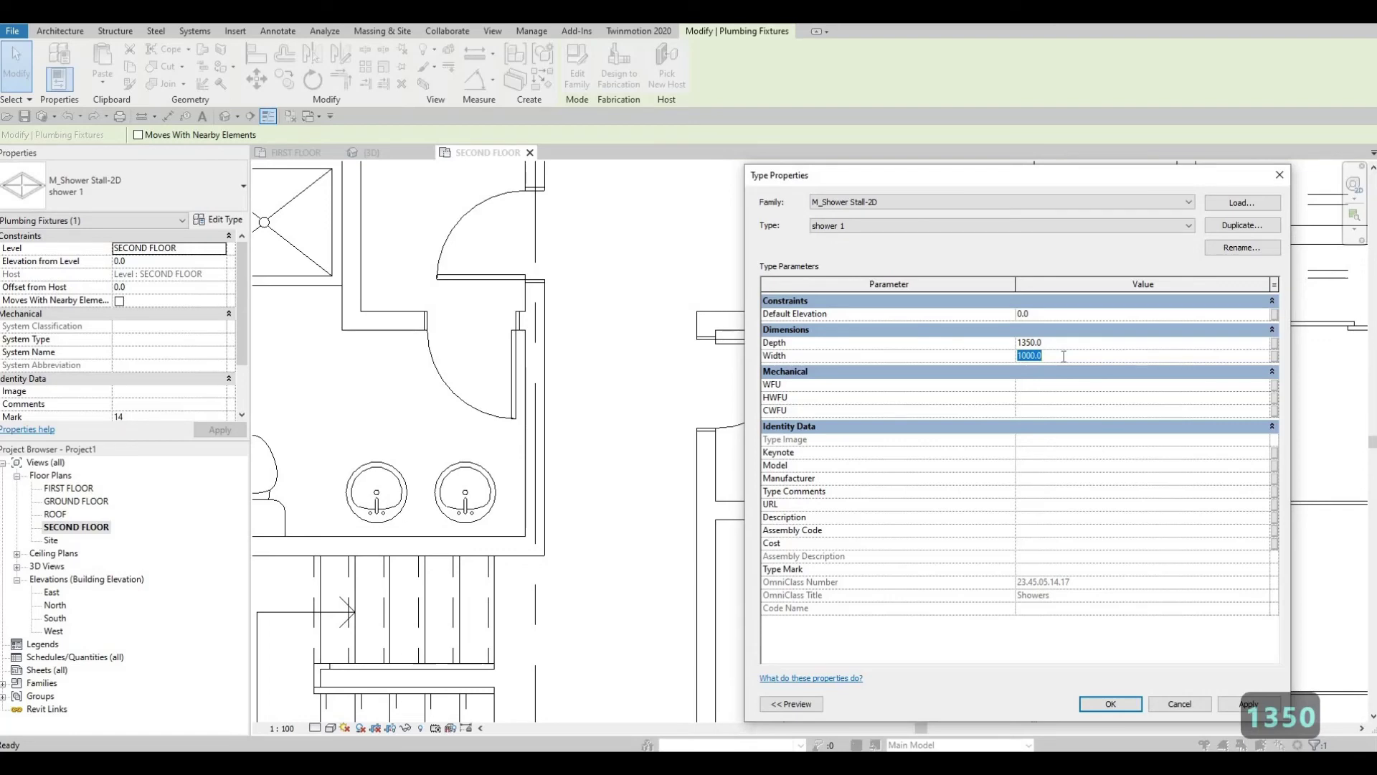
{"action": "type", "text": "800"}
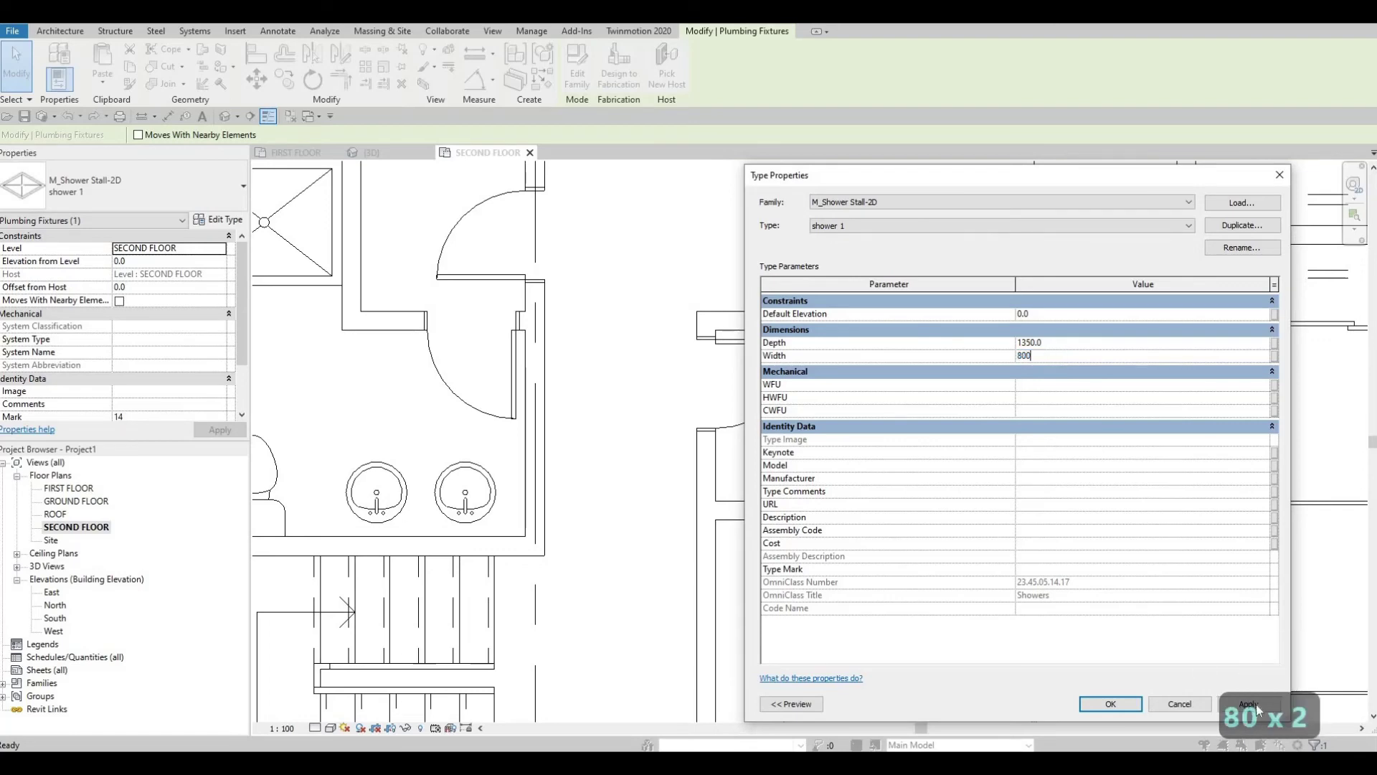
{"action": "left_click", "coordinate": [1091, 705]}
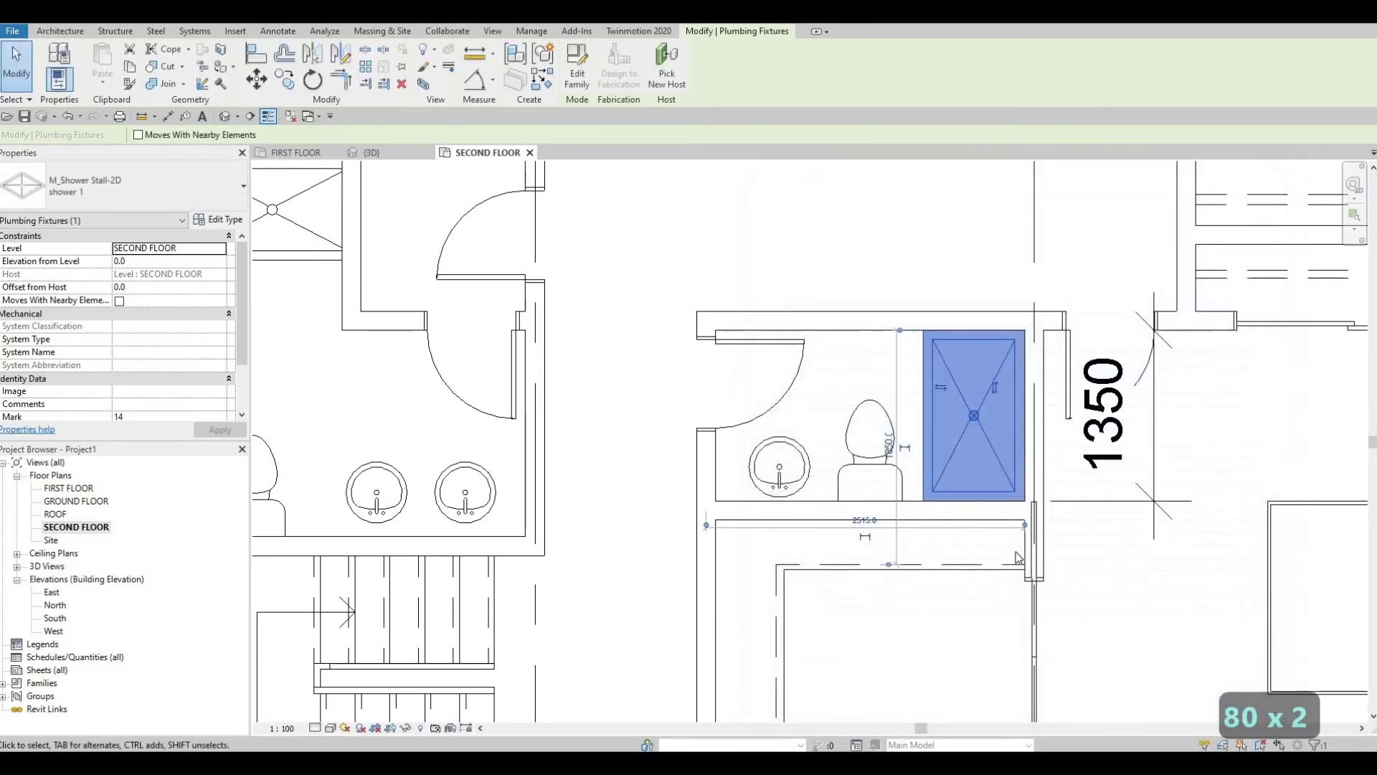
{"action": "key", "text": "Escape"}
{"action": "key", "text": "Escape"}
Step: Delete the 1350 dimension beside the middle bathroom
{"action": "scroll", "coordinate": [961, 322], "scroll_direction": "down", "scroll_amount": 3}
{"action": "left_click", "coordinate": [1008, 305]}
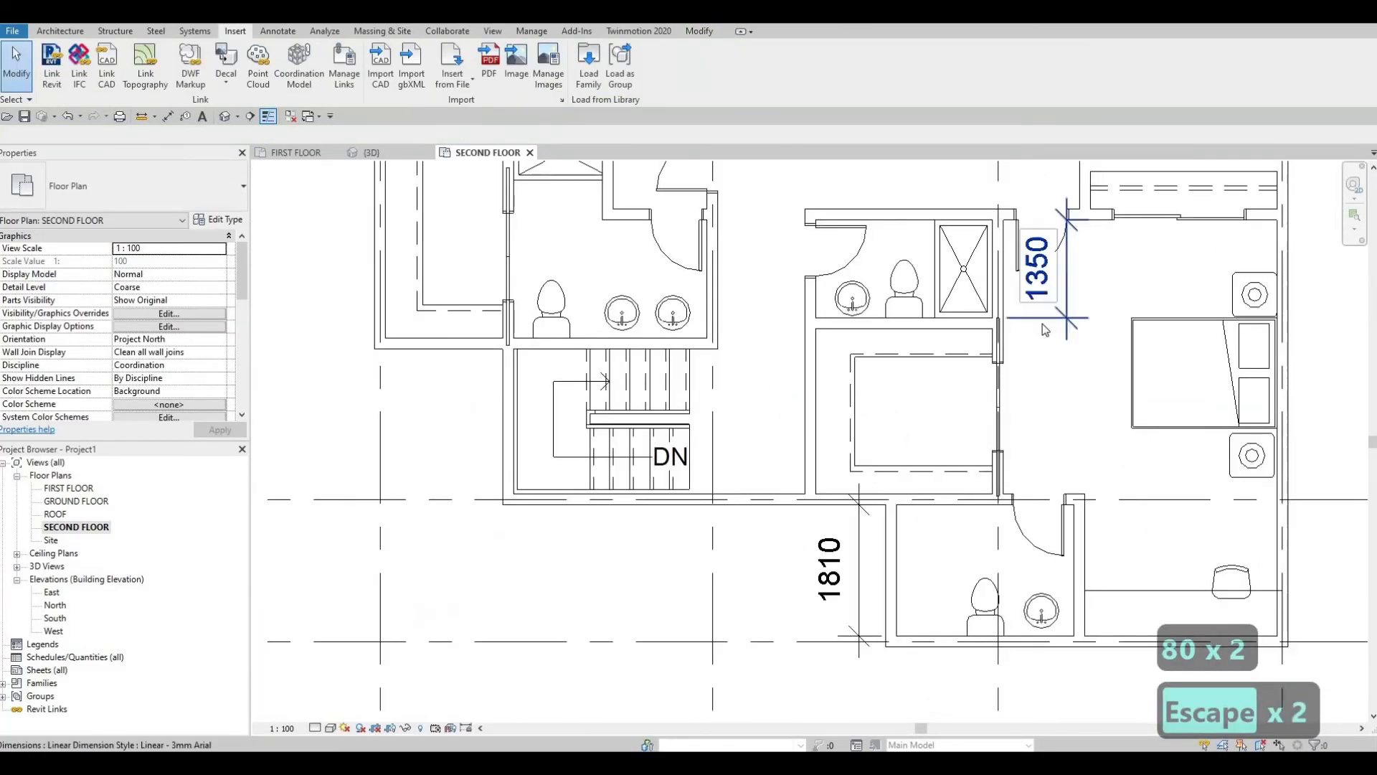
{"action": "key", "text": "Delete"}
Step: Place a similar shower 1 stall upright in the lower-left corner of the bottom bathroom, beside the toilet, and end placement
{"action": "scroll", "coordinate": [933, 308], "scroll_direction": "down", "scroll_amount": 1}
{"action": "middle_click_drag", "start_coordinate": [938, 135], "coordinate": [930, 307]}
{"action": "key", "text": "Escape"}
{"action": "left_click", "coordinate": [931, 307]}
{"action": "key", "text": "c"}
{"action": "key", "text": "s"}
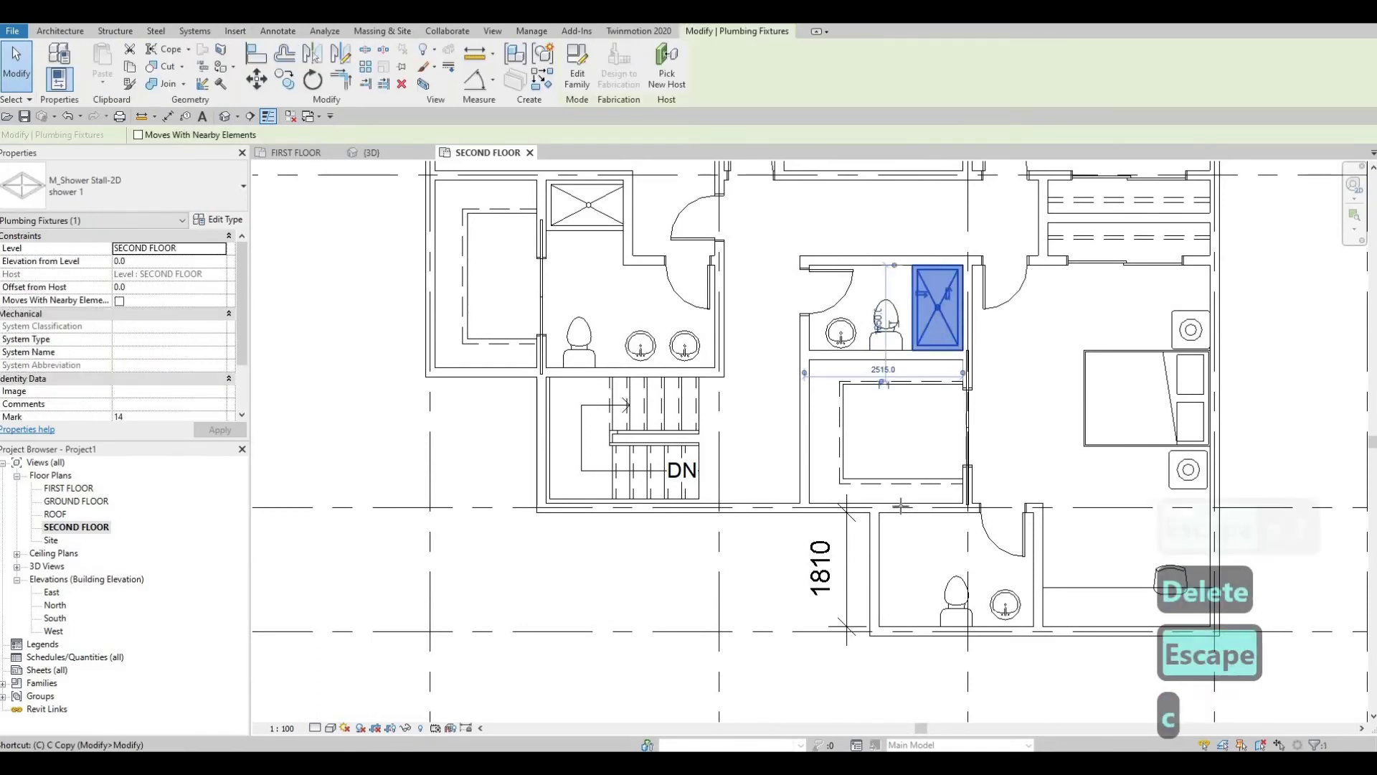
{"action": "key", "text": "c"}
{"action": "key", "text": "s"}
{"action": "key", "text": "c"}
{"action": "key", "text": "s"}
{"action": "key", "text": "c"}
{"action": "key", "text": "s"}
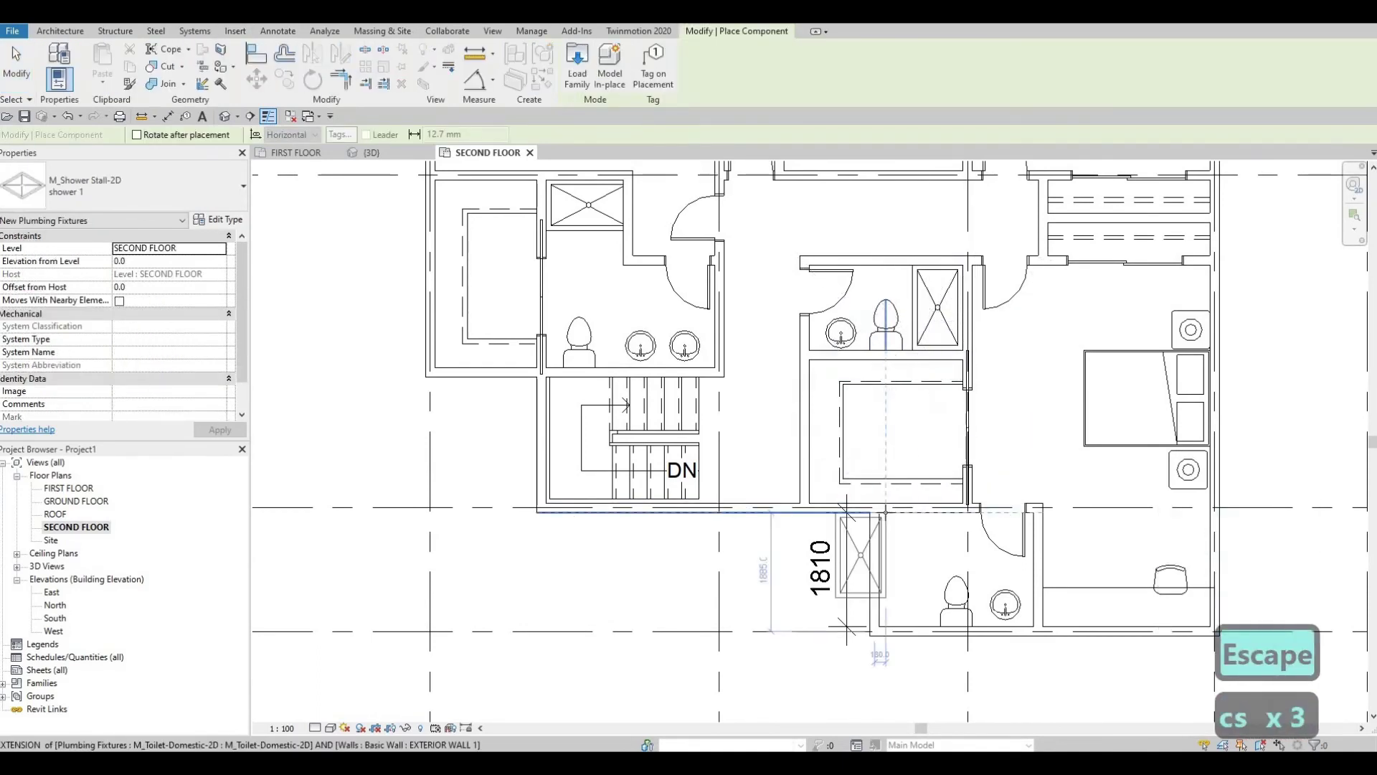
{"action": "key", "text": "c"}
{"action": "key", "text": "s"}
{"action": "key", "text": "c"}
{"action": "key", "text": "s"}
{"action": "scroll", "coordinate": [900, 619], "scroll_direction": "up", "scroll_amount": 2}
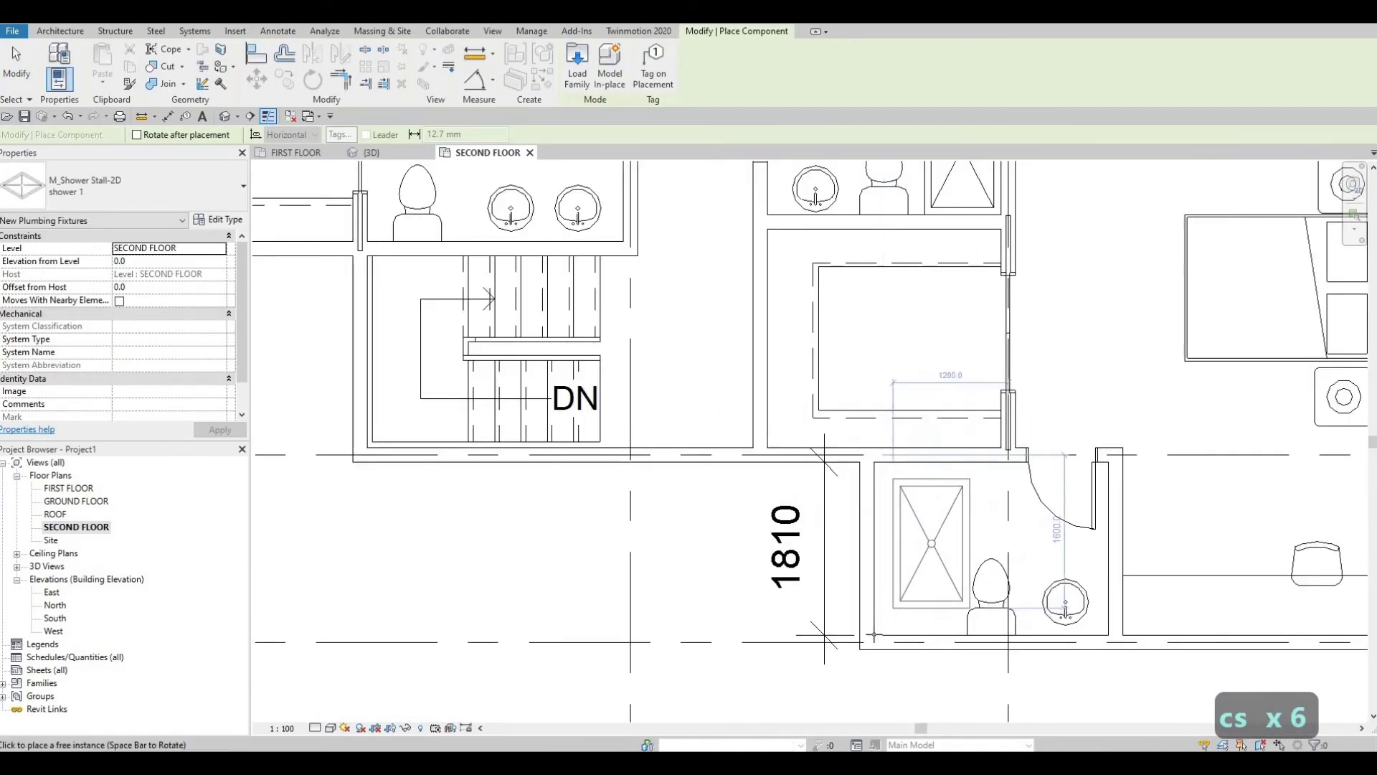
{"action": "key", "text": "Escape"}
{"action": "key", "text": "Escape"}
{"action": "key", "text": "Escape"}
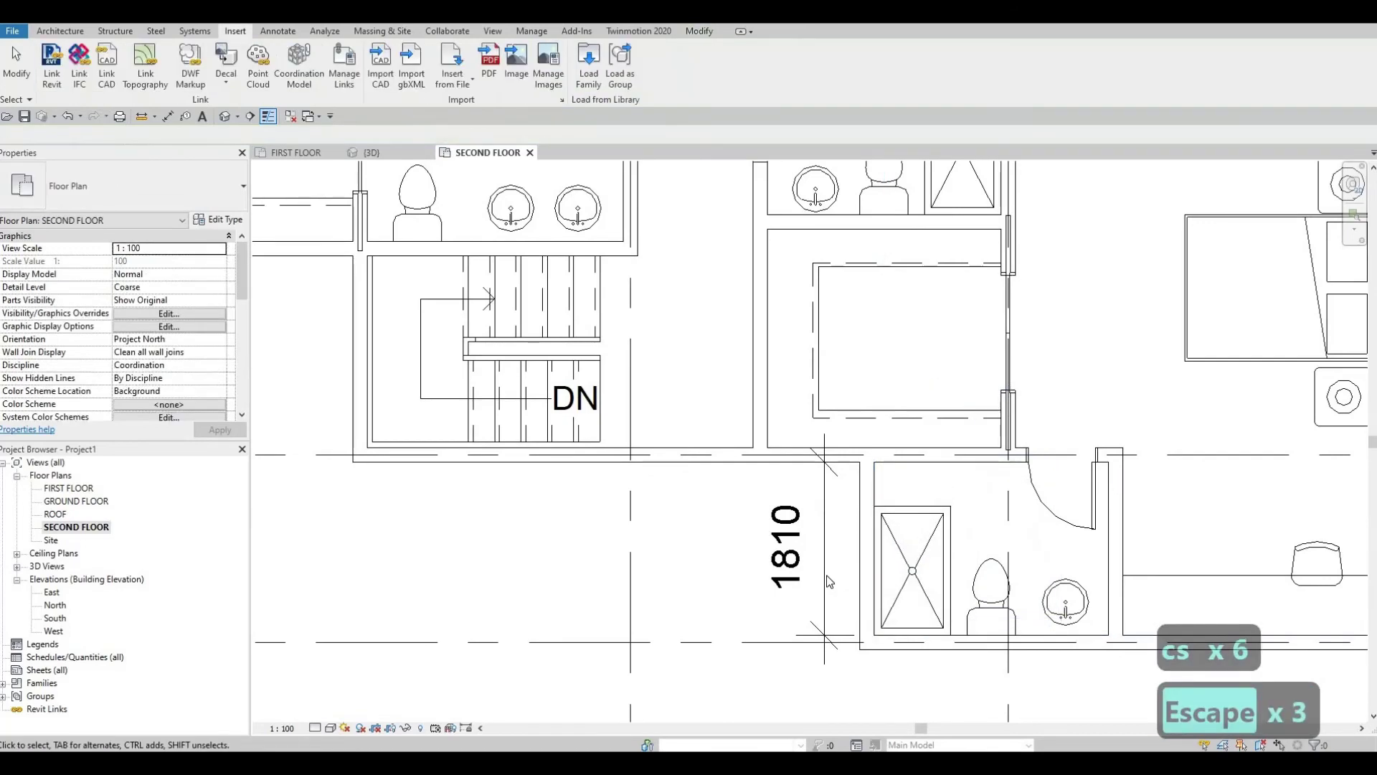
{"action": "key", "text": "Escape"}
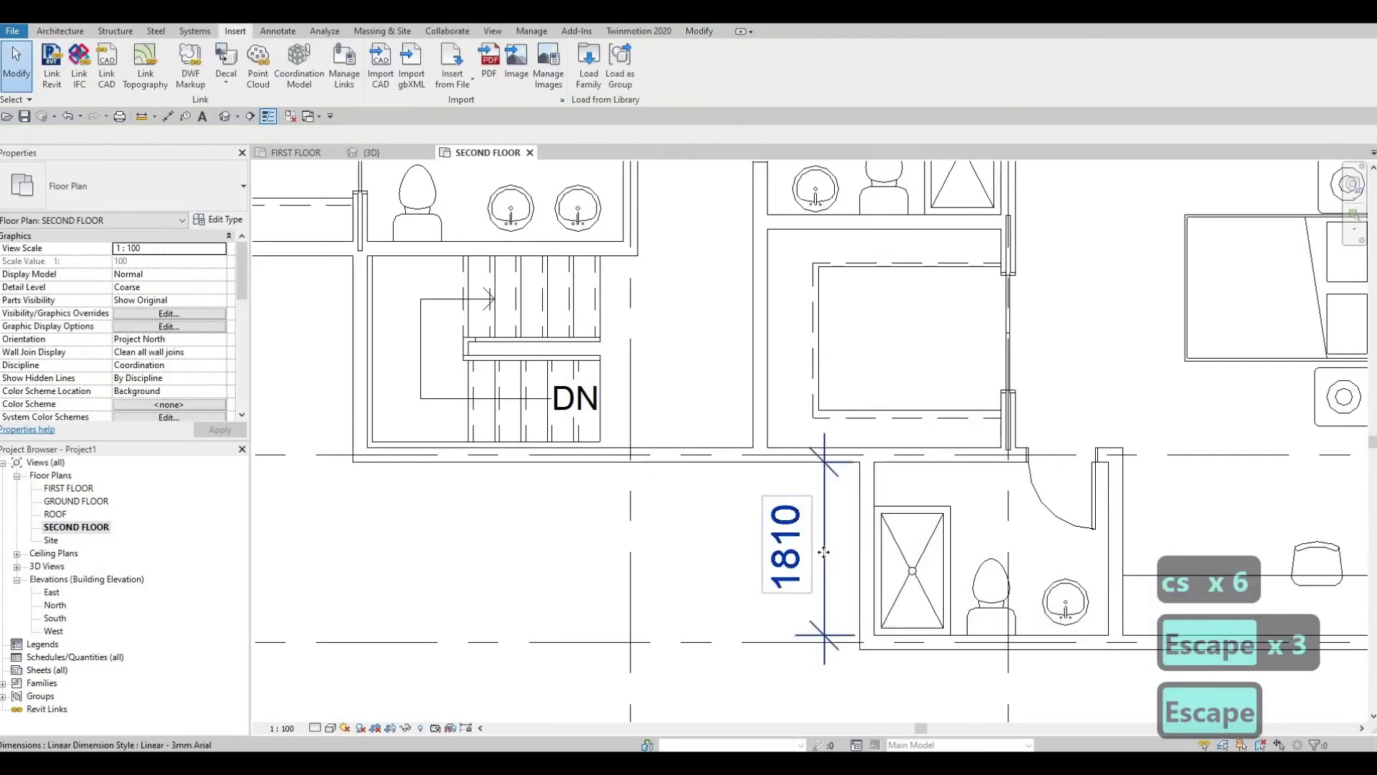
Step: Delete the 1810 dimension and set the bottom bathroom shower's type depth to 1810
{"action": "left_click", "coordinate": [956, 579]}
{"action": "key", "text": "Delete"}
{"action": "left_click", "coordinate": [922, 573]}
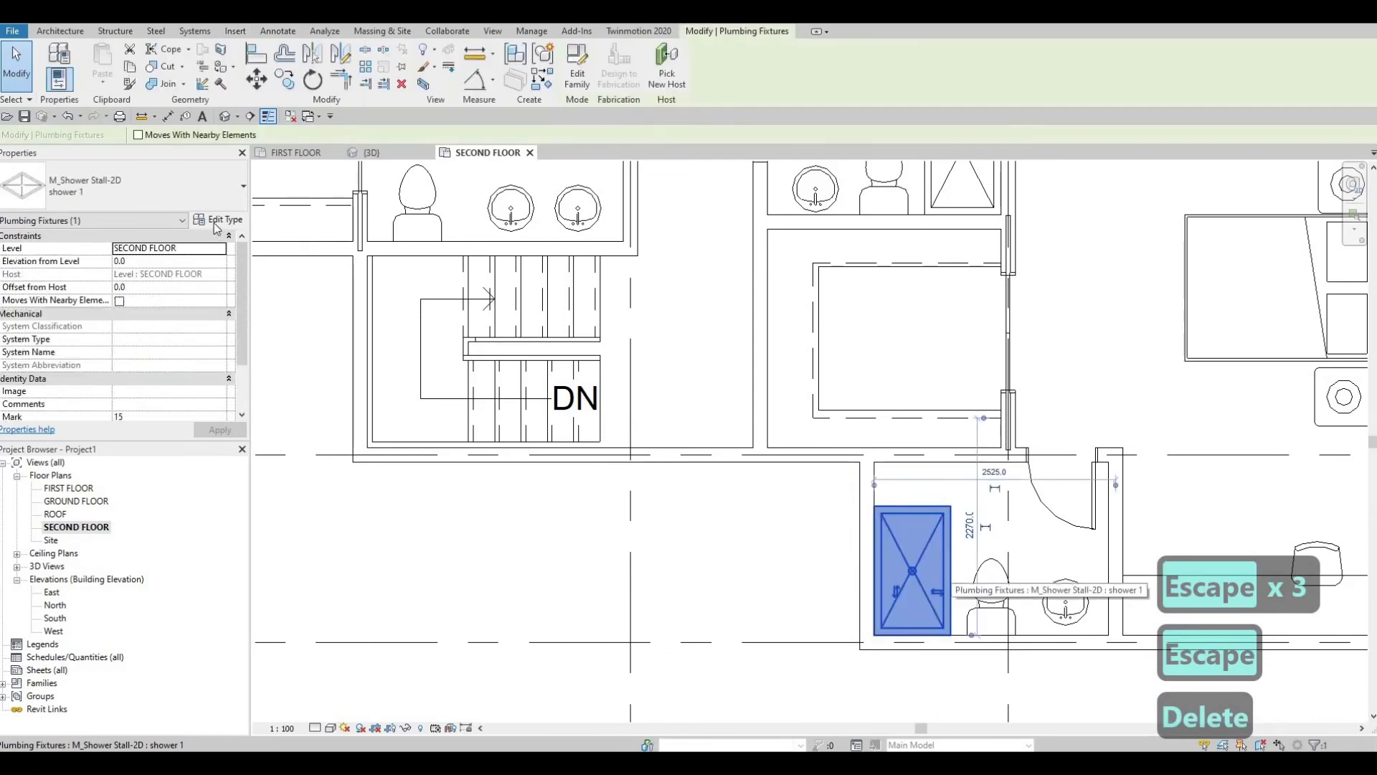
{"action": "left_click", "coordinate": [226, 220]}
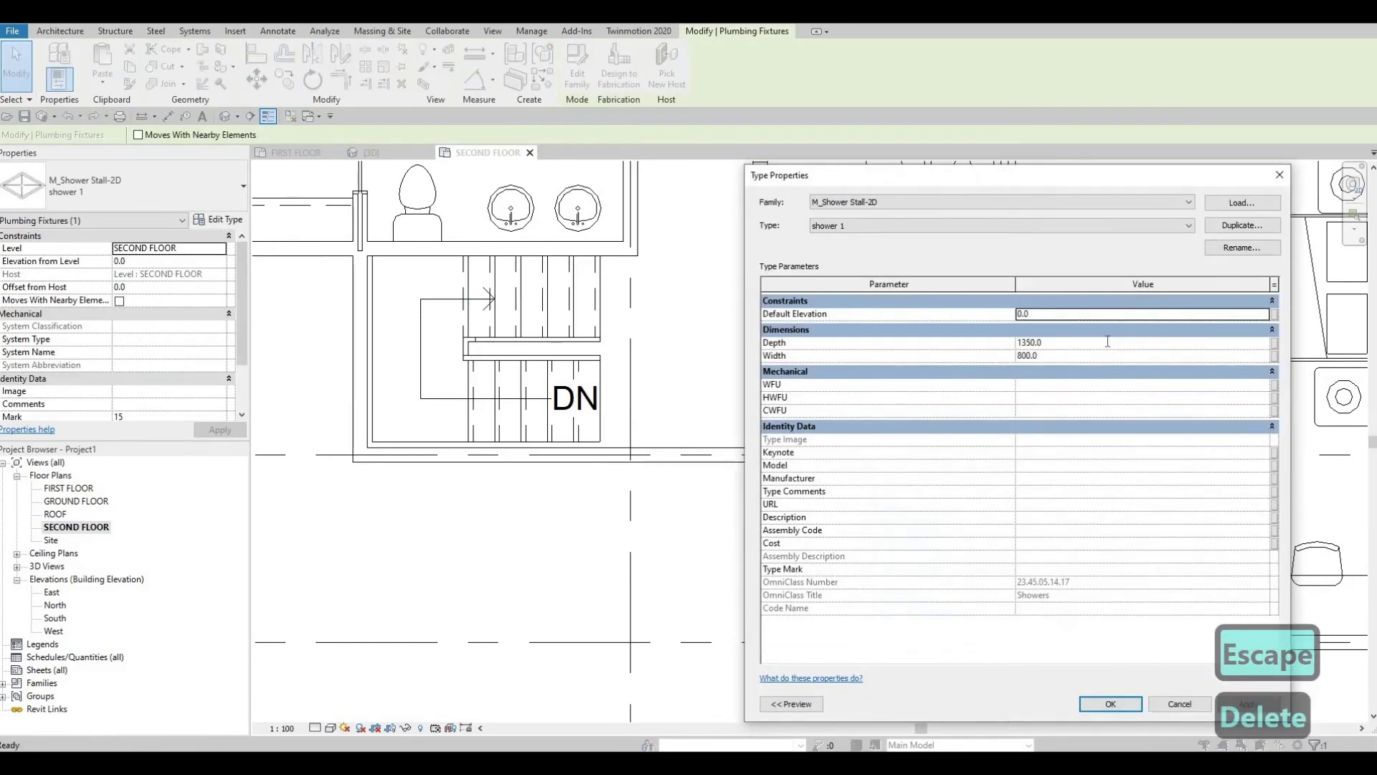
{"action": "left_click", "coordinate": [1107, 342]}
{"action": "type", "text": "185"}
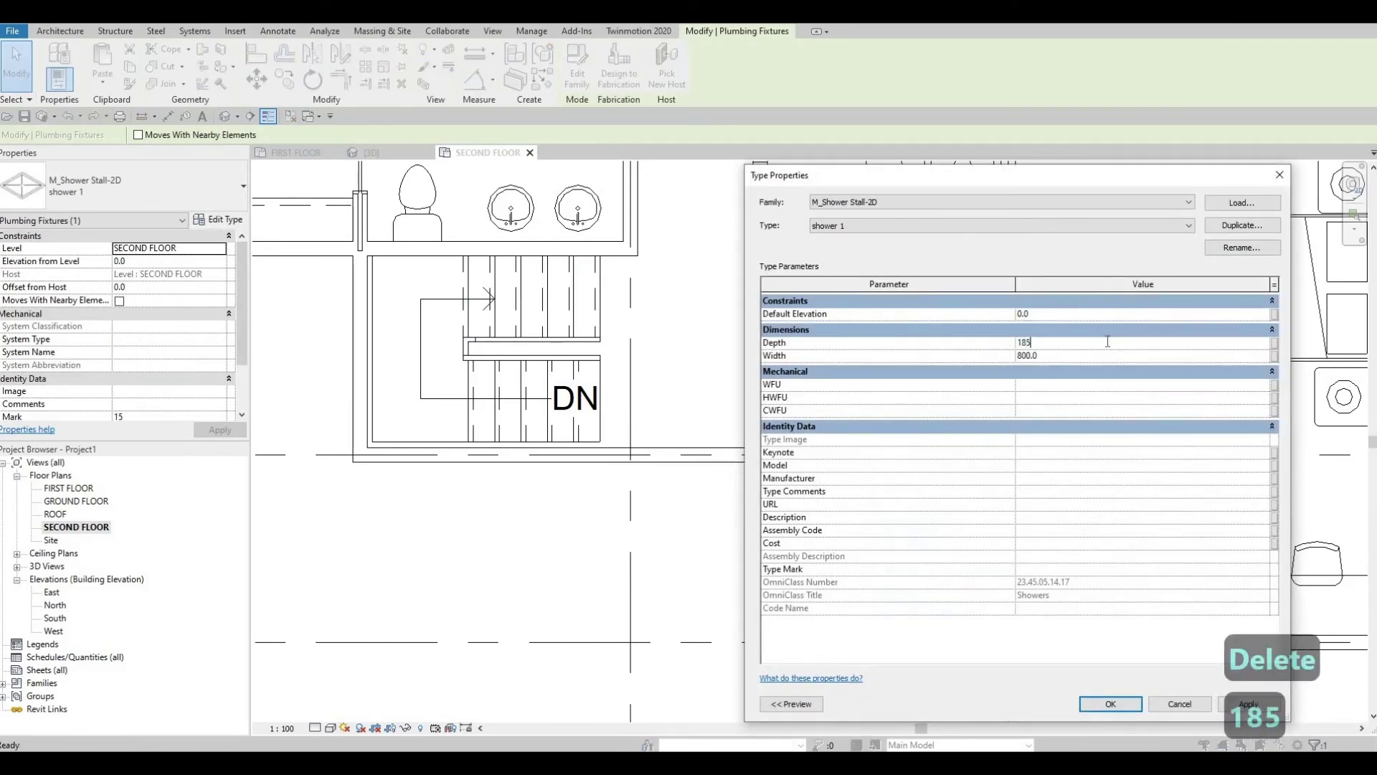
{"action": "key", "text": "BackSpace"}
{"action": "type", "text": "10"}
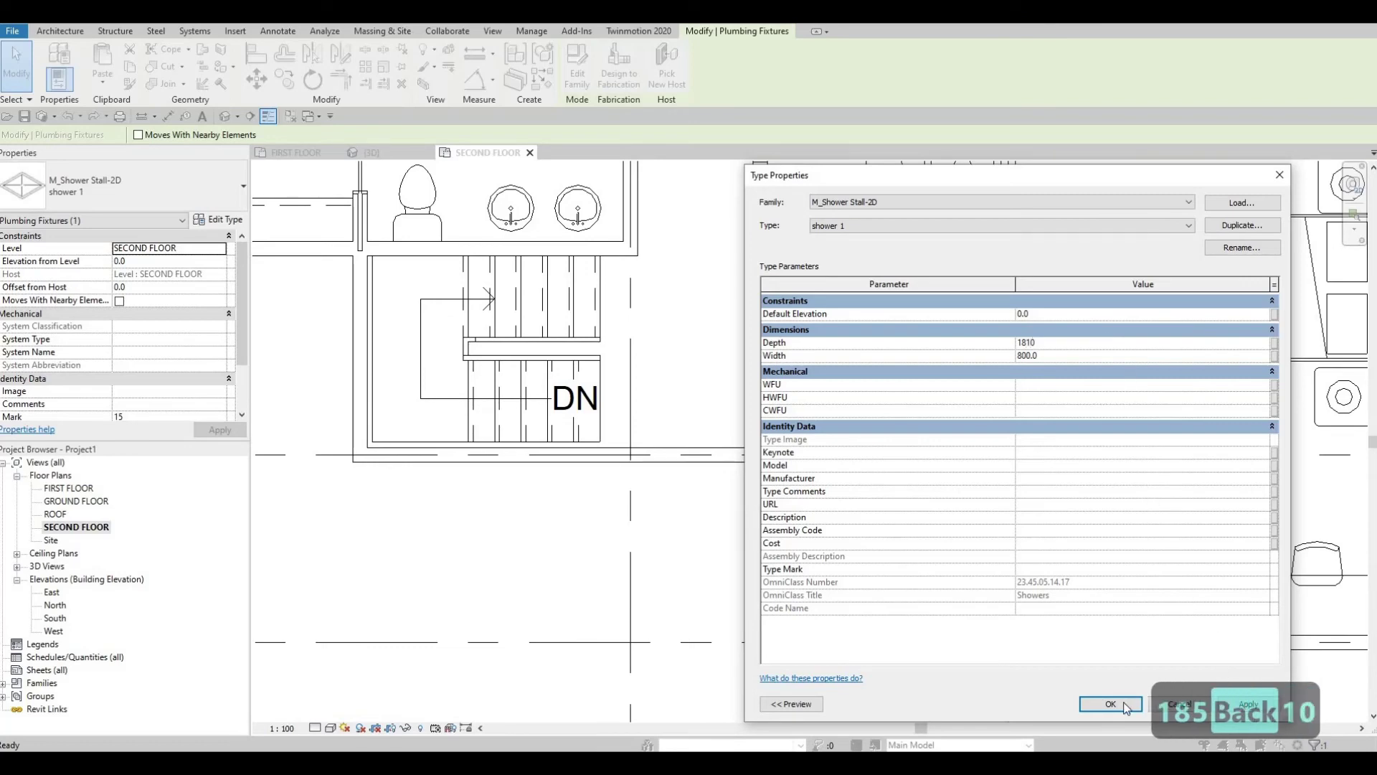
{"action": "left_click", "coordinate": [1110, 704]}
{"action": "key", "text": "Escape"}
{"action": "scroll", "coordinate": [740, 324], "scroll_direction": "down", "scroll_amount": 2}
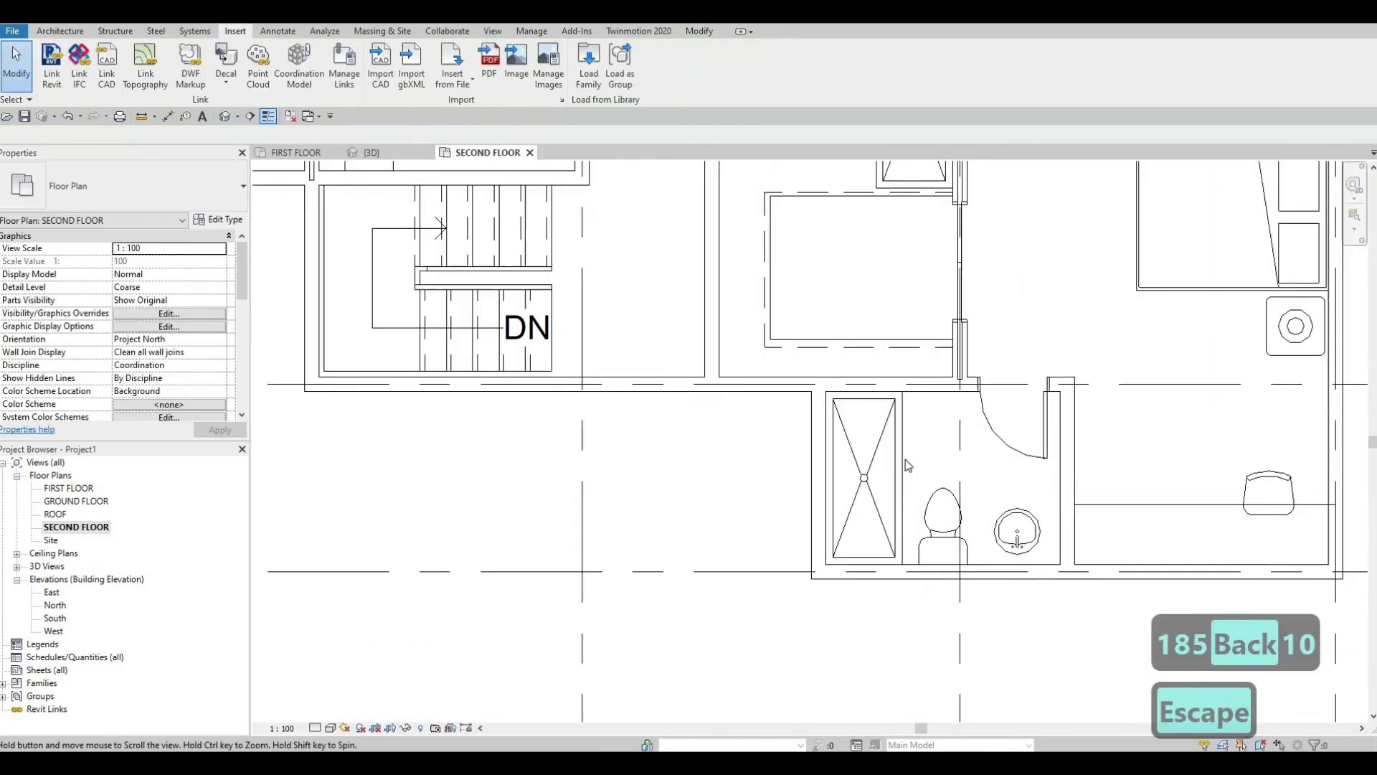
Step: Set the bottom bathroom shower's type width to 900 and clear the selection
{"action": "left_click", "coordinate": [889, 460]}
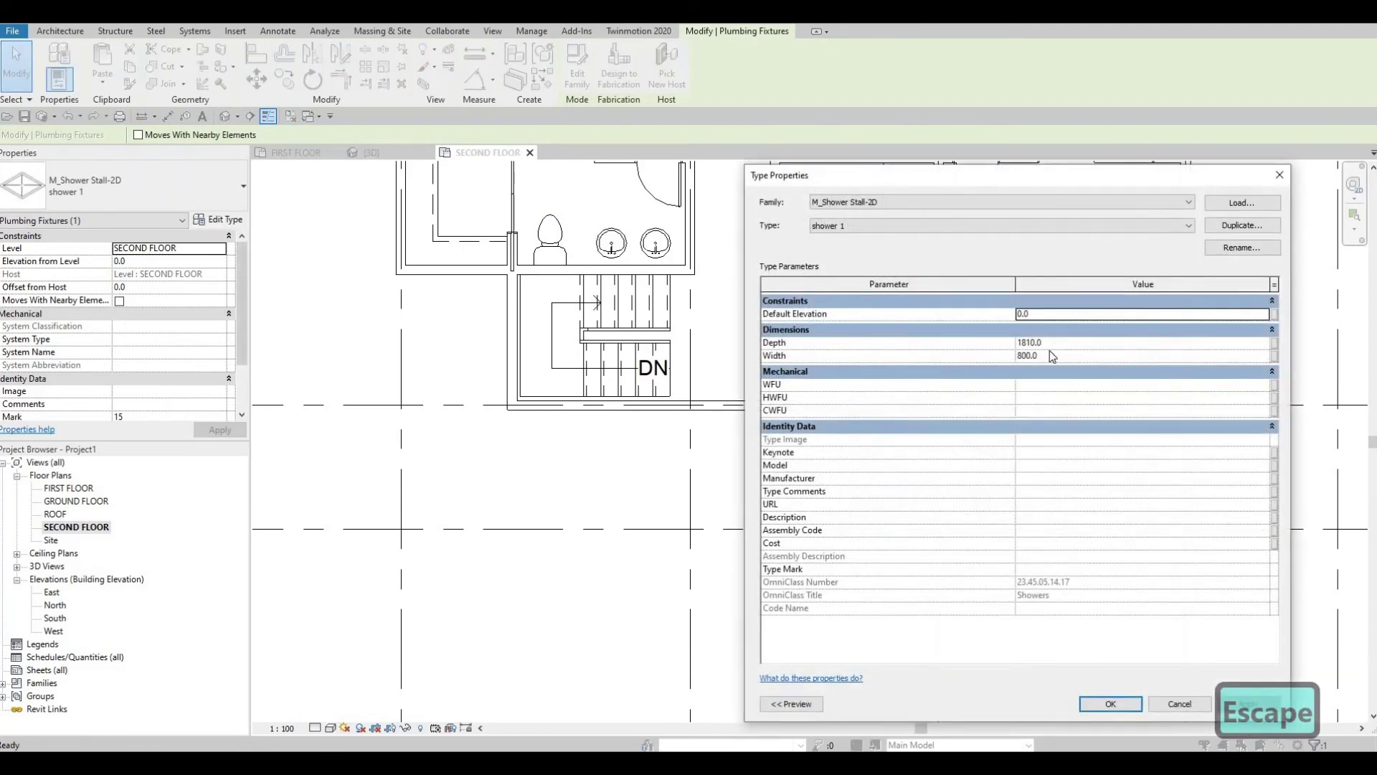
{"action": "left_click", "coordinate": [1051, 356]}
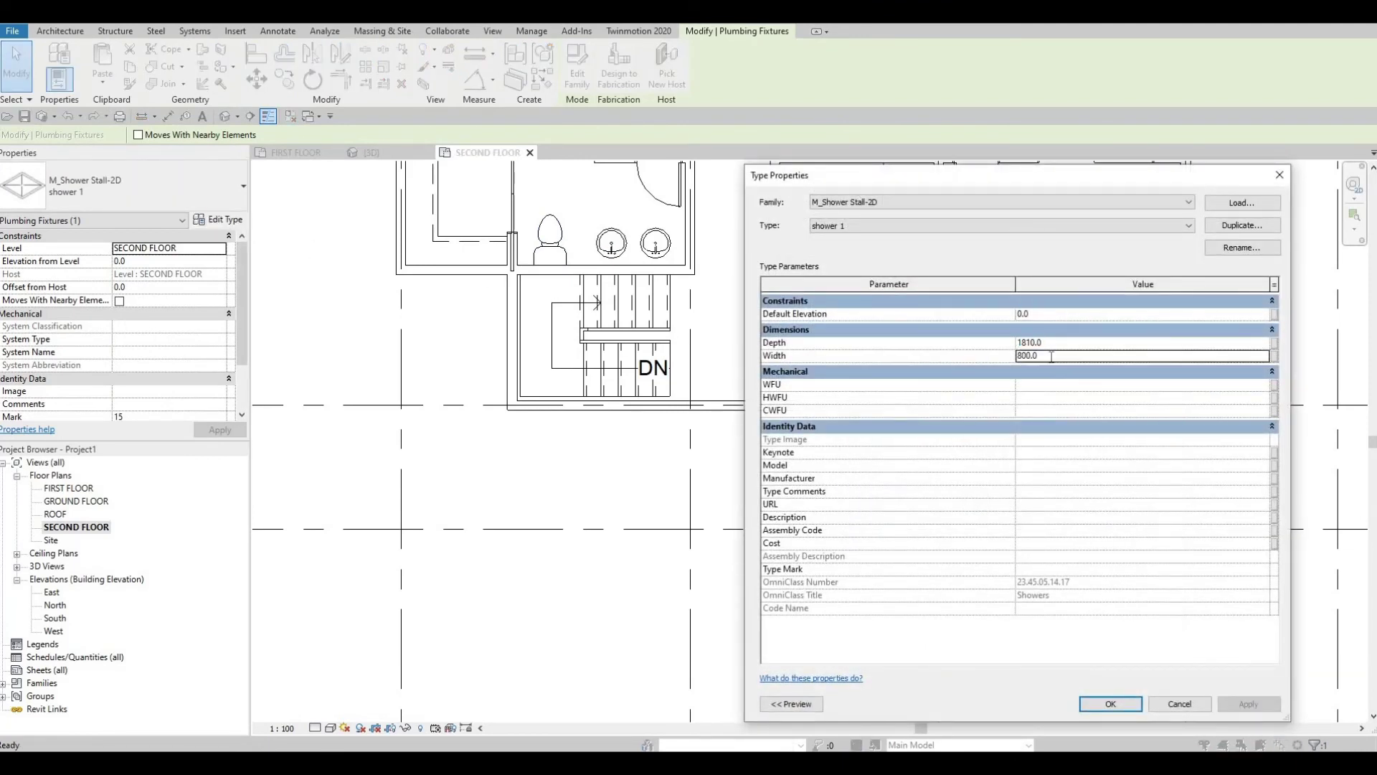
{"action": "type", "text": "900"}
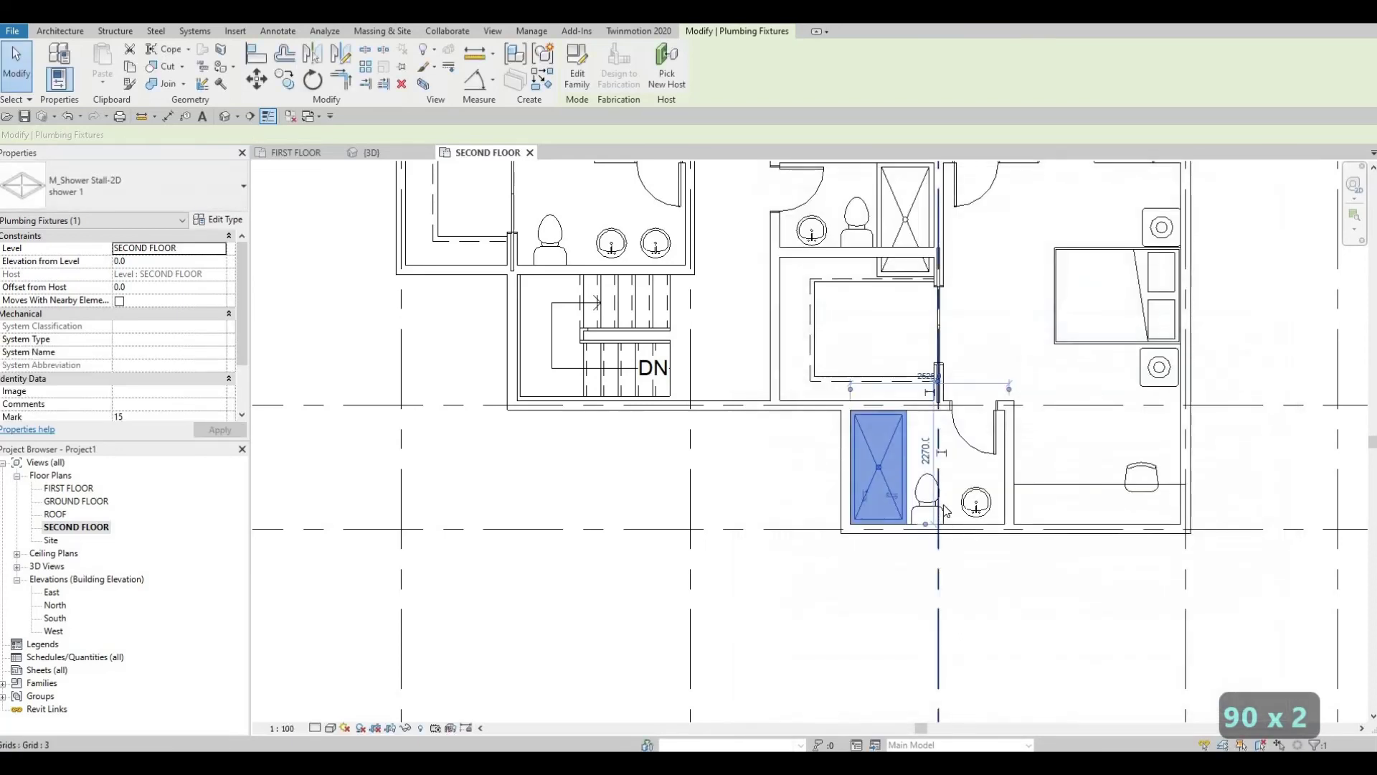
{"action": "key", "text": "Escape"}
{"action": "key", "text": "Escape"}
{"action": "scroll", "coordinate": [943, 563], "scroll_direction": "up", "scroll_amount": 1}
Step: Nudge the bottom bathroom's toilet slightly to the right, away from the shower, and clear the selection
{"action": "left_click", "coordinate": [943, 504]}
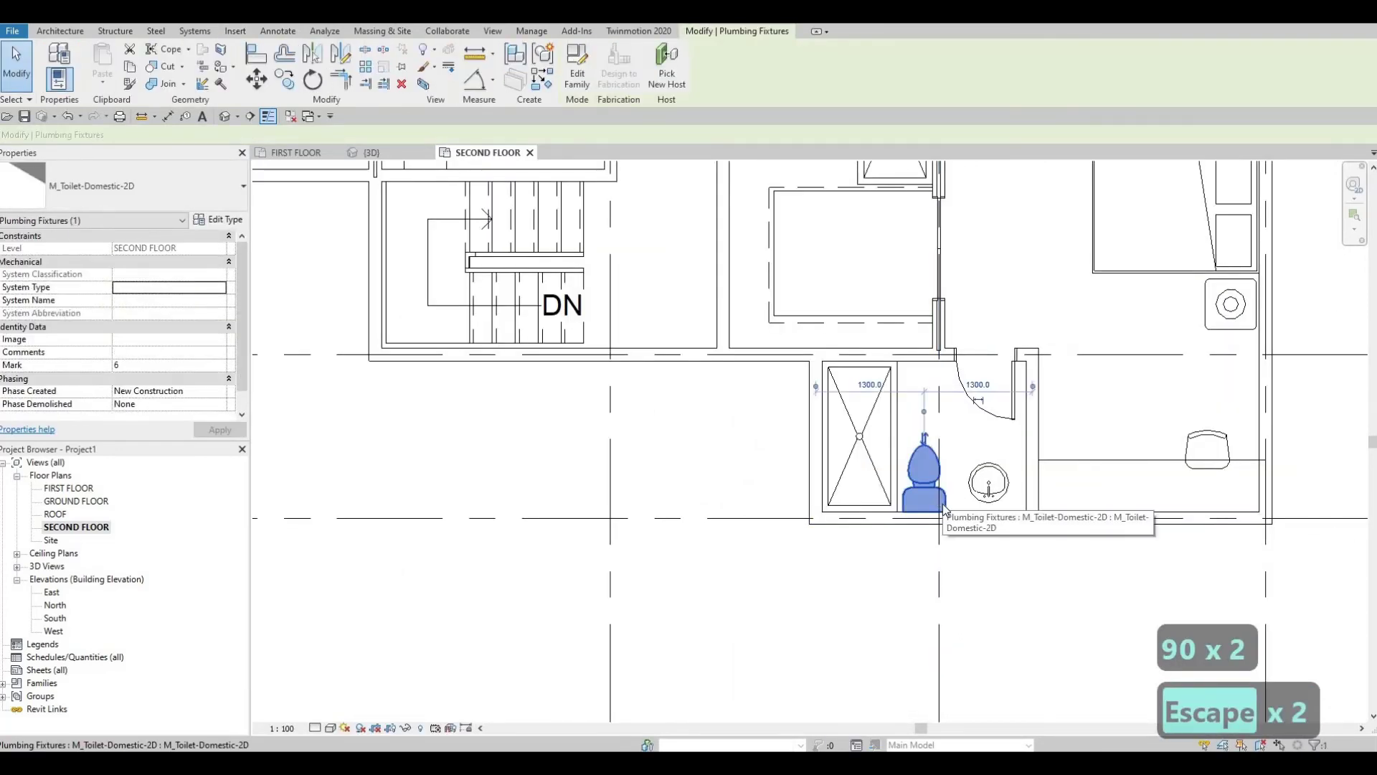
{"action": "key", "text": "Right"}
{"action": "key", "text": "Right"}
{"action": "key", "text": "Right"}
{"action": "key", "text": "Escape"}
{"action": "key", "text": "Escape"}
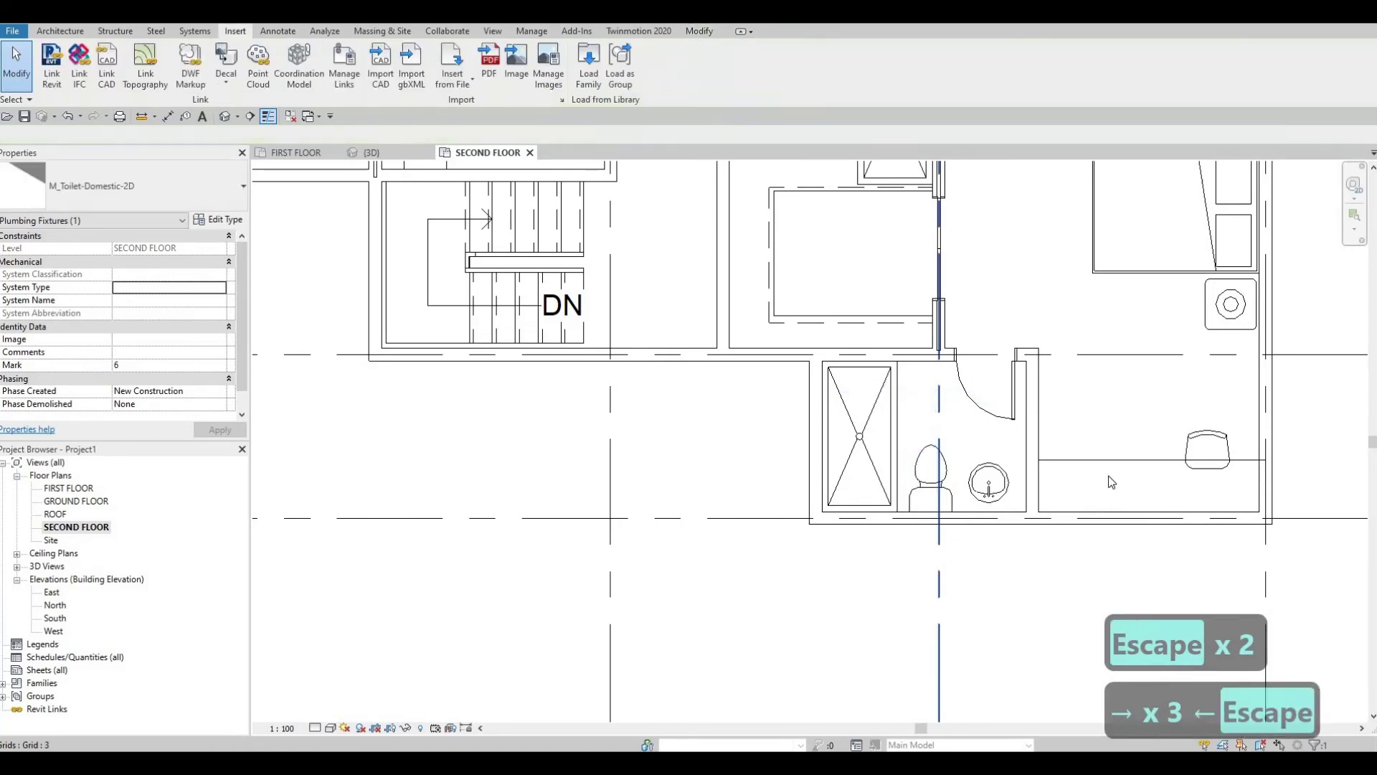
Step: Draw thin detail lines for a counter about 830 wide around the bottom bathroom's sink, closing against the adjoining walls
{"action": "scroll", "coordinate": [1108, 476], "scroll_direction": "down", "scroll_amount": 1}
{"action": "left_click", "coordinate": [1074, 460]}
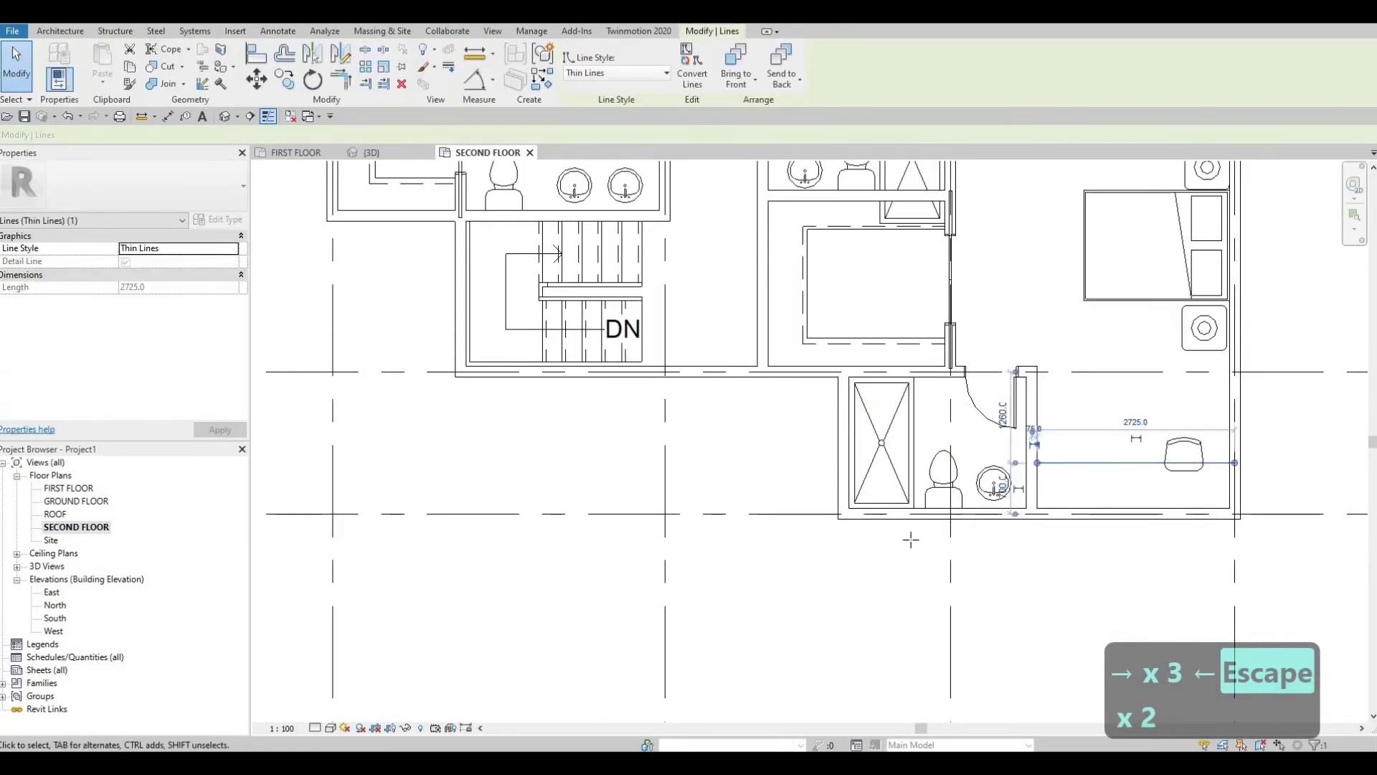
{"action": "key", "text": "c"}
{"action": "key", "text": "s"}
{"action": "scroll", "coordinate": [932, 520], "scroll_direction": "up", "scroll_amount": 2}
{"action": "scroll", "coordinate": [1022, 493], "scroll_direction": "up", "scroll_amount": 1}
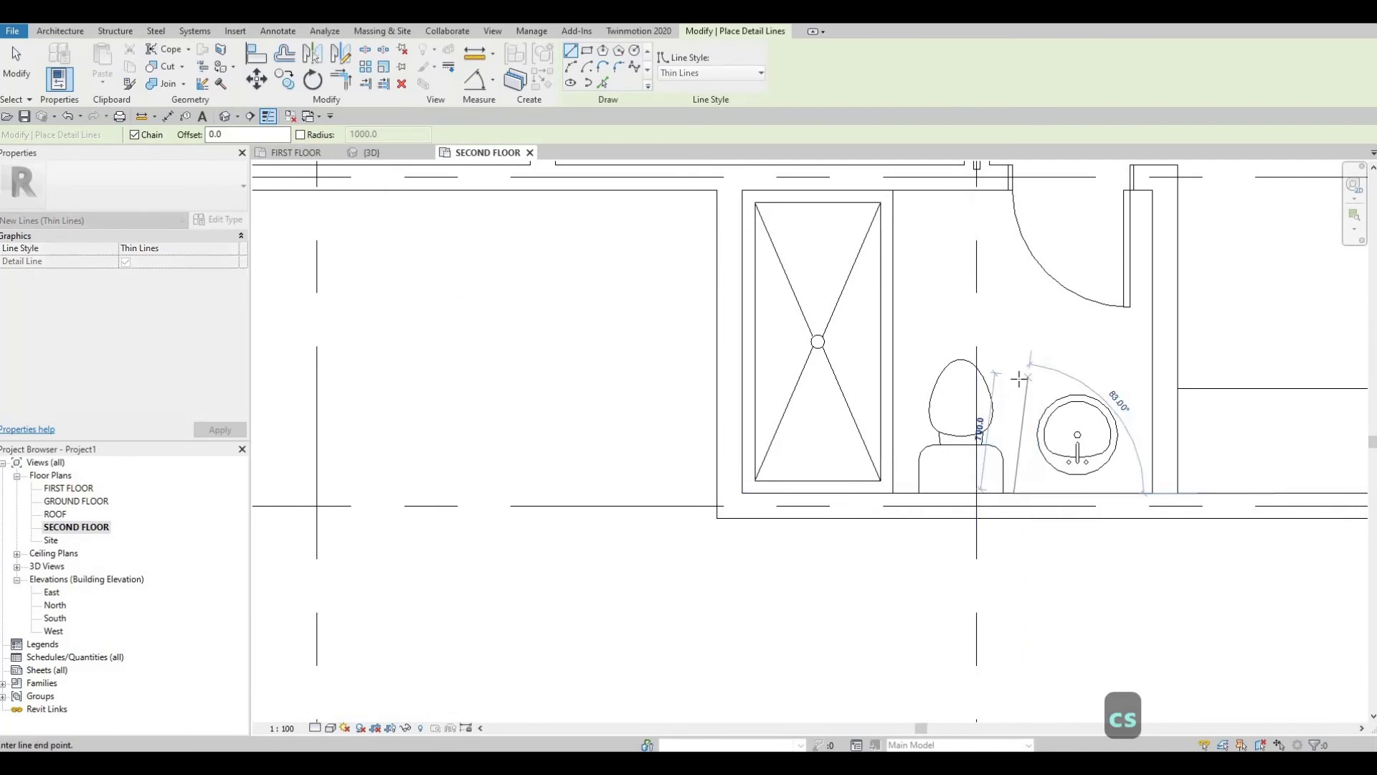
{"action": "left_click", "coordinate": [1015, 379]}
{"action": "left_click", "coordinate": [1151, 380]}
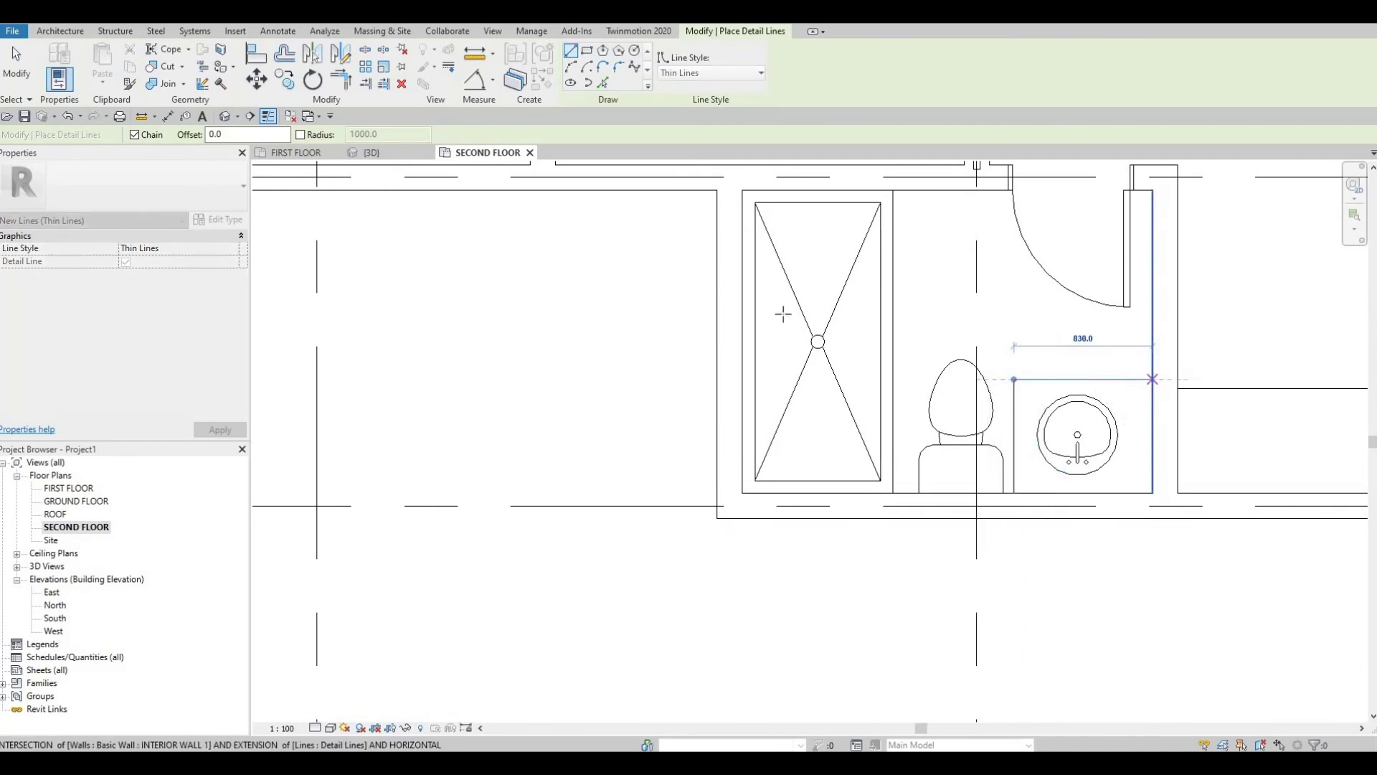
{"action": "key", "text": "Escape"}
Step: Draw thin detail lines for a counter about 500 deep around the middle bathroom's sink, from the left wall to the lower wall
{"action": "scroll", "coordinate": [917, 501], "scroll_direction": "down", "scroll_amount": 2}
{"action": "middle_click_drag", "start_coordinate": [848, 672], "coordinate": [917, 501]}
{"action": "scroll", "coordinate": [917, 501], "scroll_direction": "down", "scroll_amount": 1}
{"action": "scroll", "coordinate": [911, 468], "scroll_direction": "up", "scroll_amount": 2}
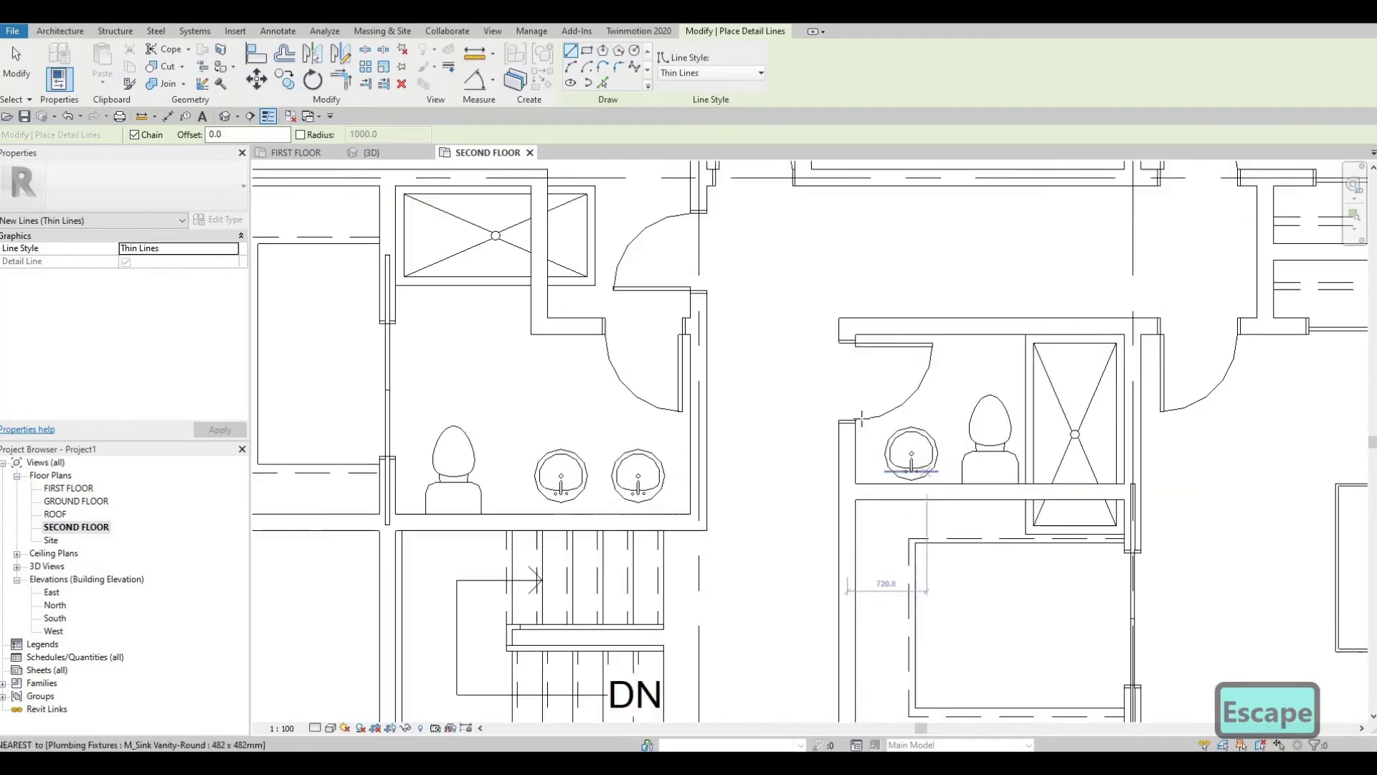
{"action": "scroll", "coordinate": [841, 423], "scroll_direction": "up", "scroll_amount": 2}
{"action": "left_click", "coordinate": [847, 424]}
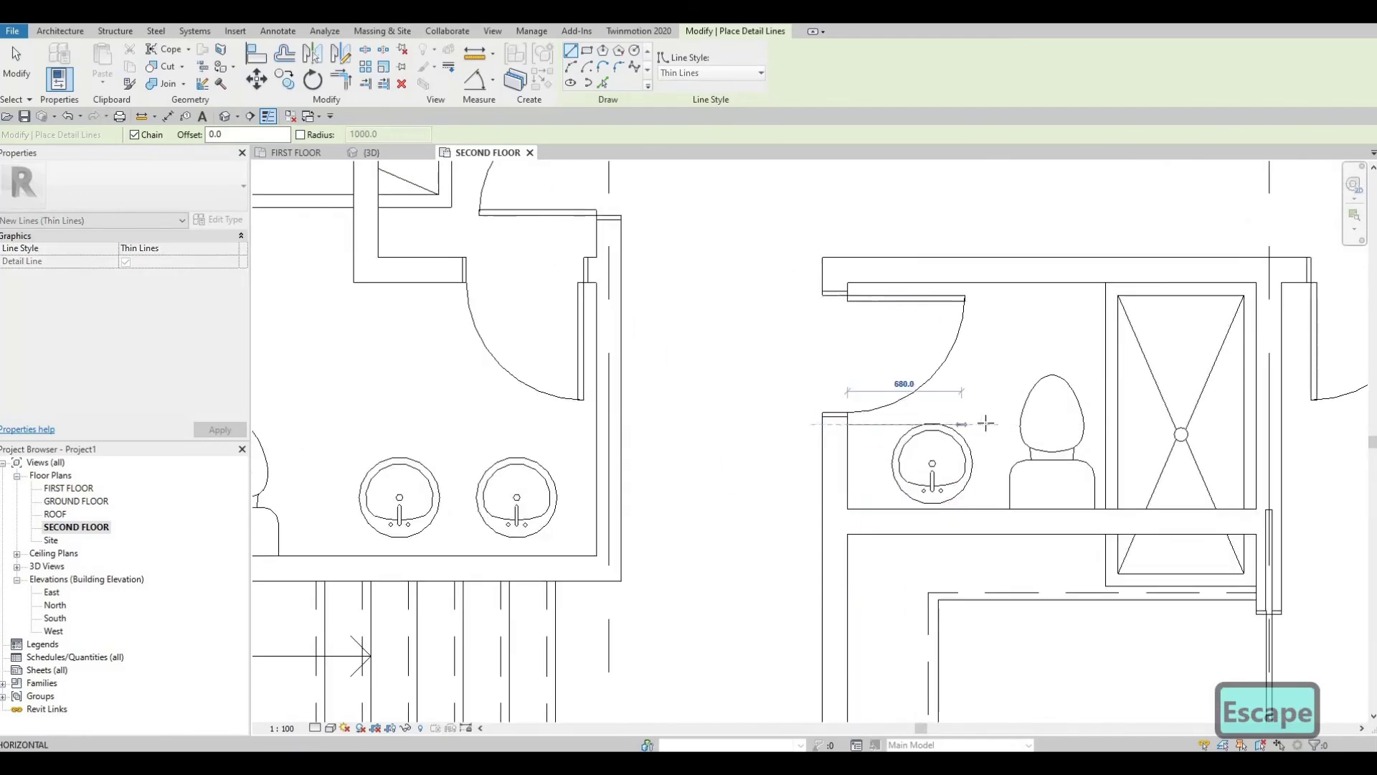
{"action": "left_click", "coordinate": [984, 424]}
{"action": "left_click", "coordinate": [984, 509]}
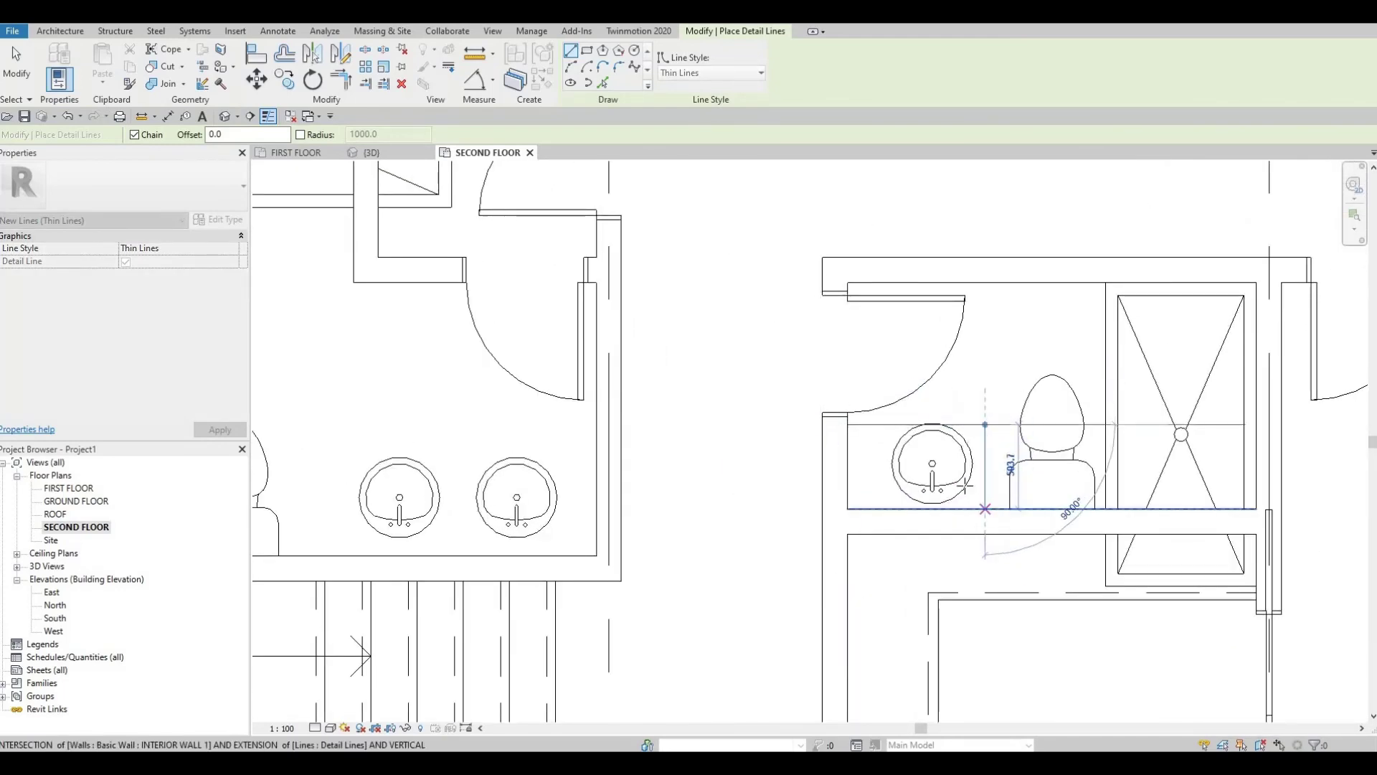
{"action": "key", "text": "Escape"}
{"action": "key", "text": "Escape"}
Step: Nudge the middle bathroom's sink left and slightly down within its counter outline, and clear the selection
{"action": "left_click", "coordinate": [964, 486]}
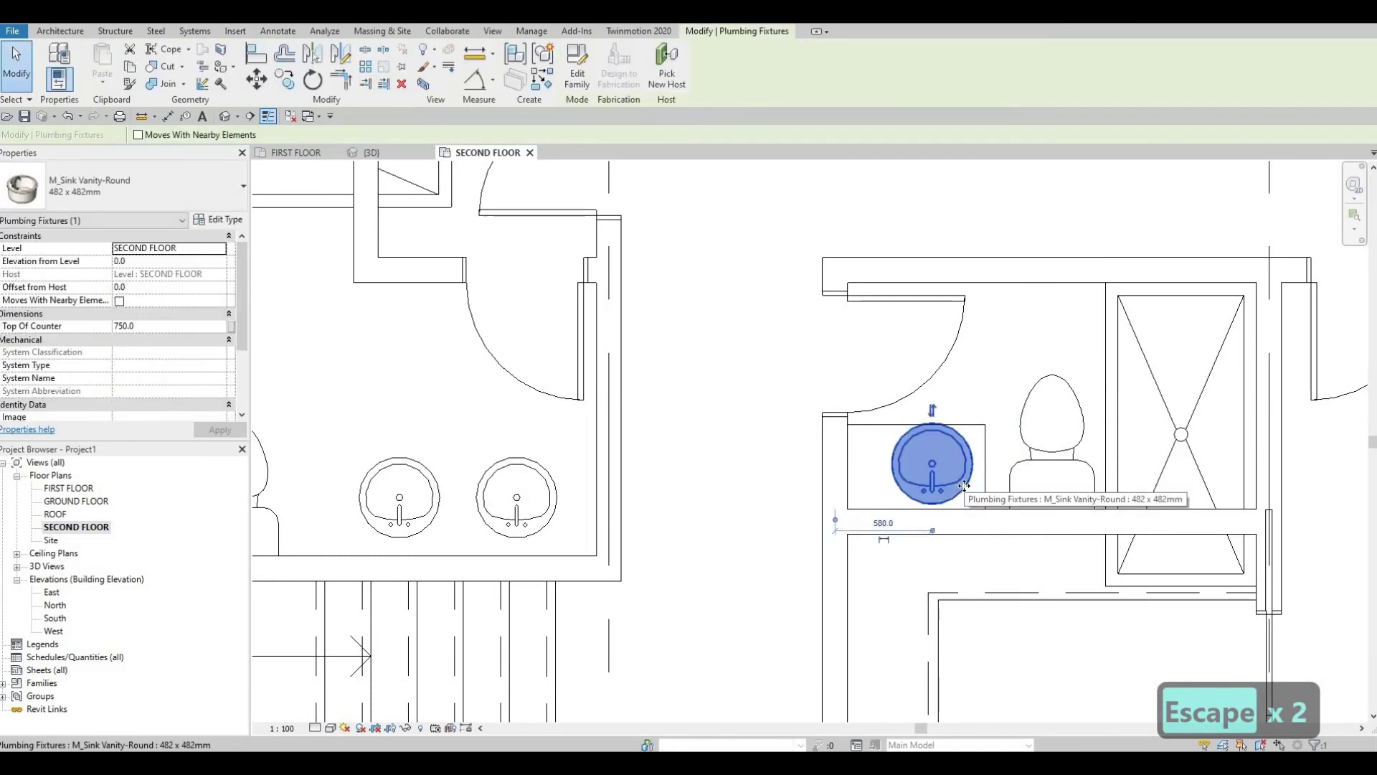
{"action": "key", "text": "Left"}
{"action": "key", "text": "Left"}
{"action": "key", "text": "Left"}
{"action": "key", "text": "Left"}
{"action": "key", "text": "Left"}
{"action": "key", "text": "Left"}
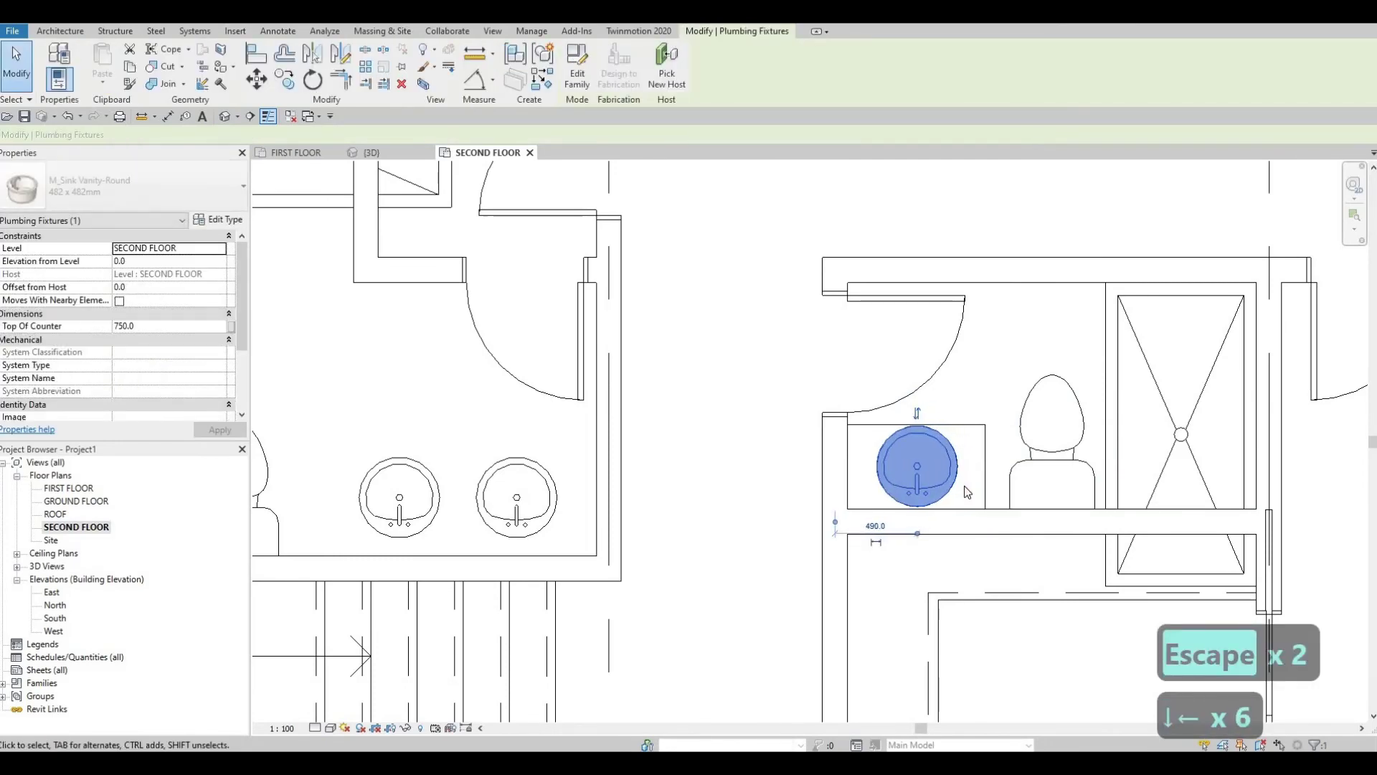
{"action": "key", "text": "Escape"}
{"action": "scroll", "coordinate": [1098, 617], "scroll_direction": "down", "scroll_amount": 5}
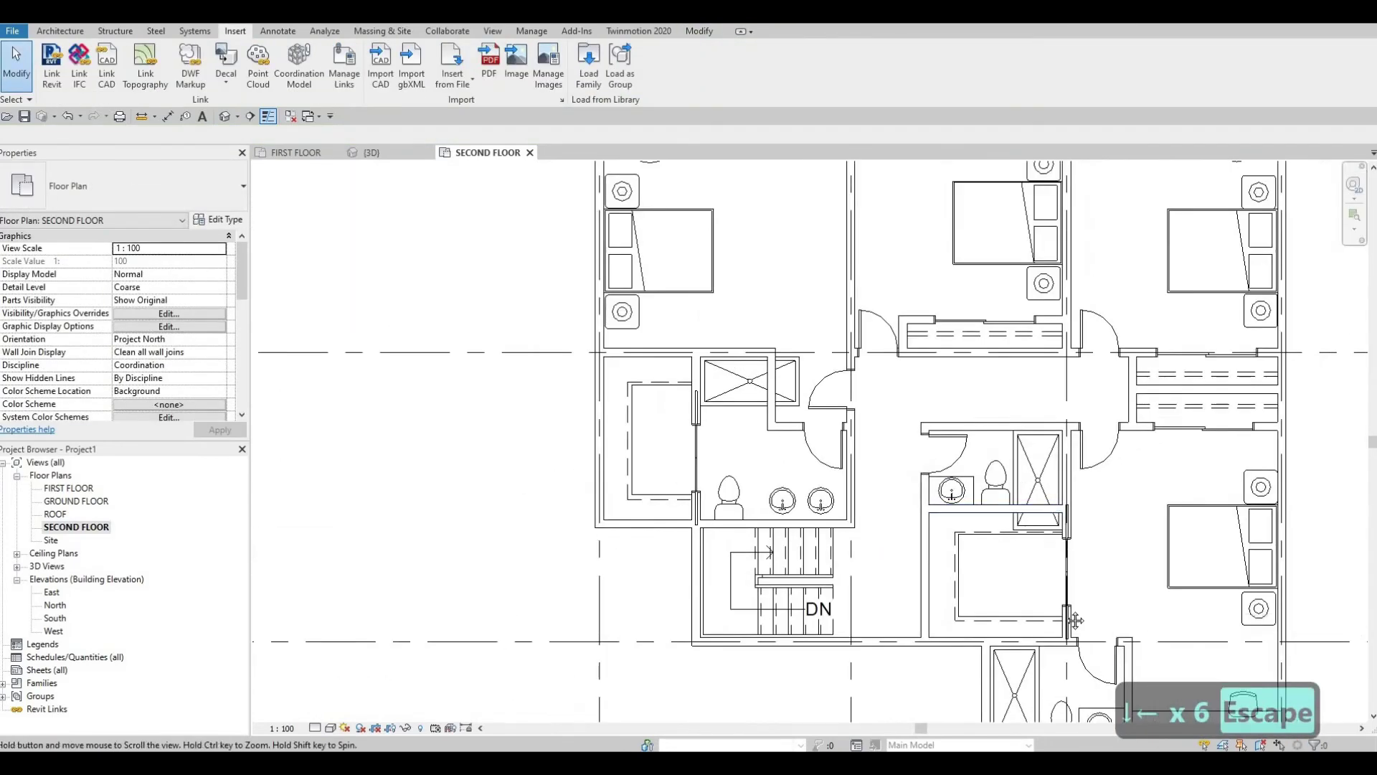
{"action": "middle_click_drag", "start_coordinate": [938, 317], "coordinate": [962, 362]}
{"action": "scroll", "coordinate": [965, 402], "scroll_direction": "up", "scroll_amount": 3}
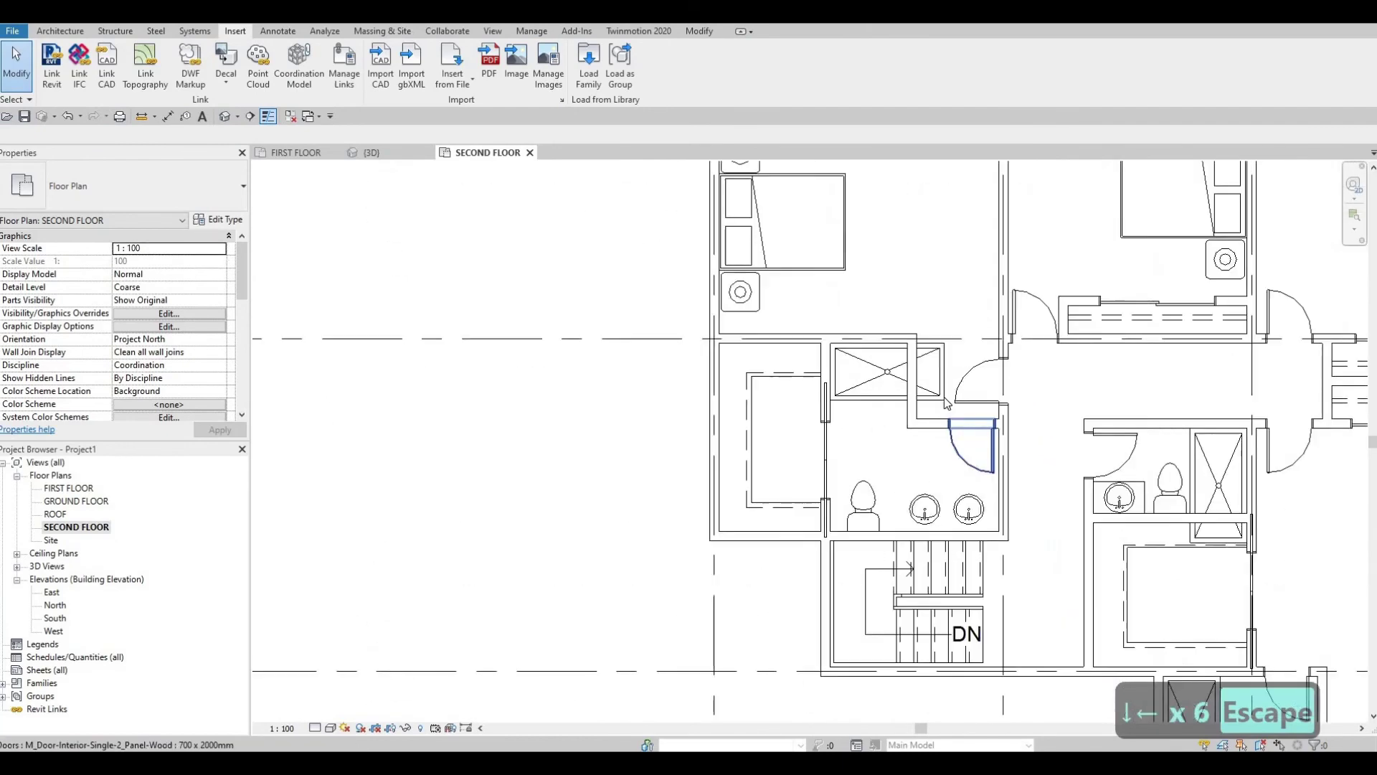
{"action": "left_click", "coordinate": [942, 397]}
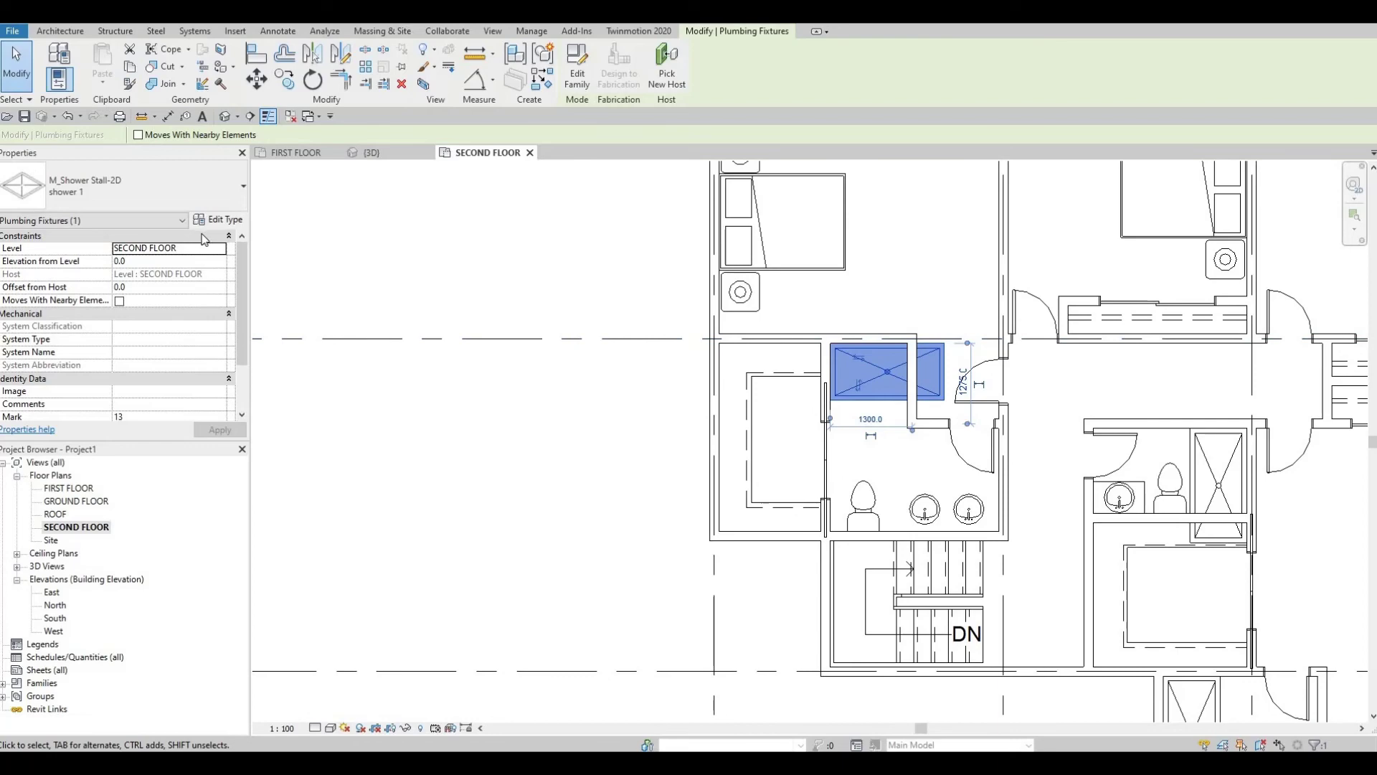
{"action": "middle_click_drag", "start_coordinate": [623, 332], "coordinate": [569, 333]}
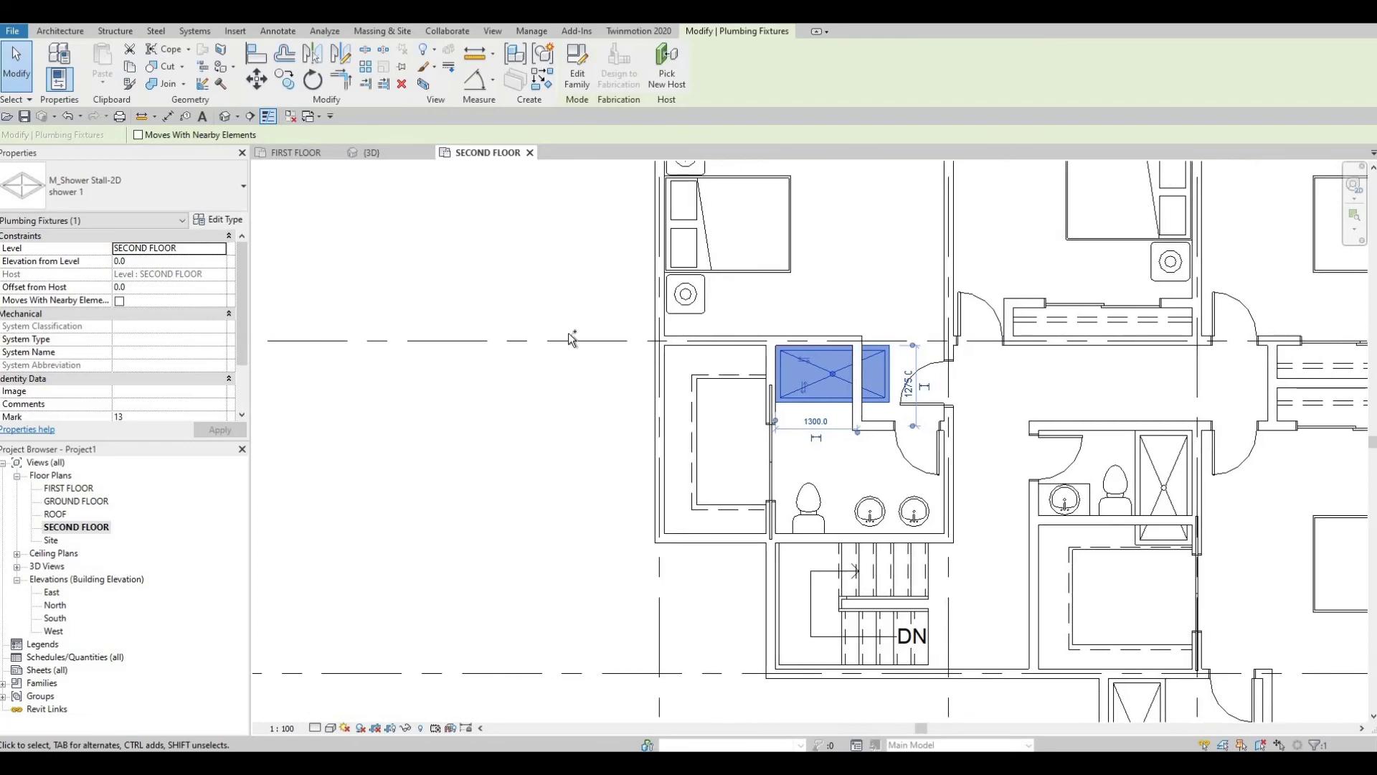
Step: Undo the recent edits back to before the shower was placed in the middle bathroom
{"action": "key", "text": "ctrl+z"}
{"action": "key", "text": "ctrl+z"}
{"action": "key", "text": "ctrl+z"}
{"action": "key", "text": "ctrl+z"}
{"action": "key", "text": "ctrl+z"}
{"action": "key", "text": "ctrl+z"}
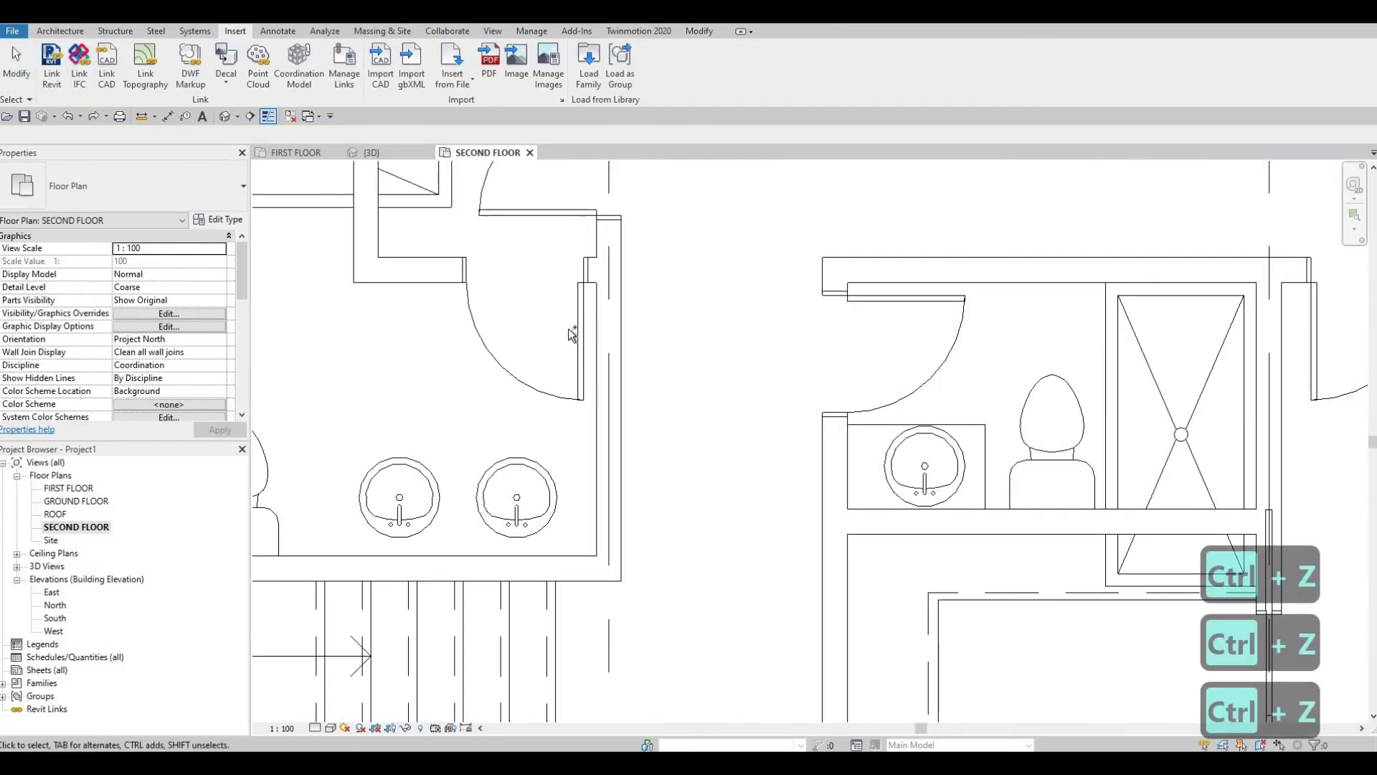
{"action": "key", "text": "ctrl+z"}
{"action": "key", "text": "ctrl+z"}
{"action": "key", "text": "ctrl+z"}
{"action": "key", "text": "ctrl+z"}
{"action": "key", "text": "ctrl+z"}
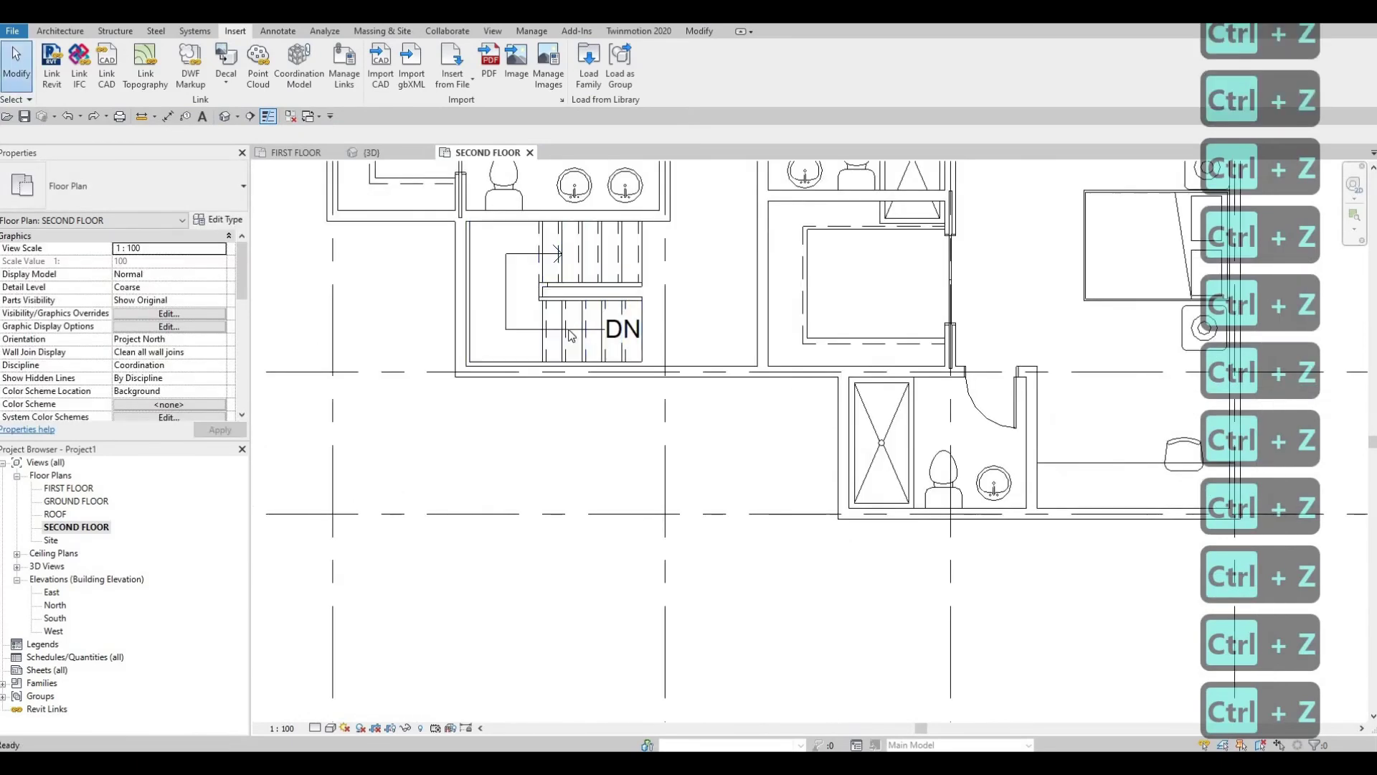
{"action": "key", "text": "ctrl+z"}
{"action": "key", "text": "ctrl+z"}
{"action": "key", "text": "ctrl+z"}
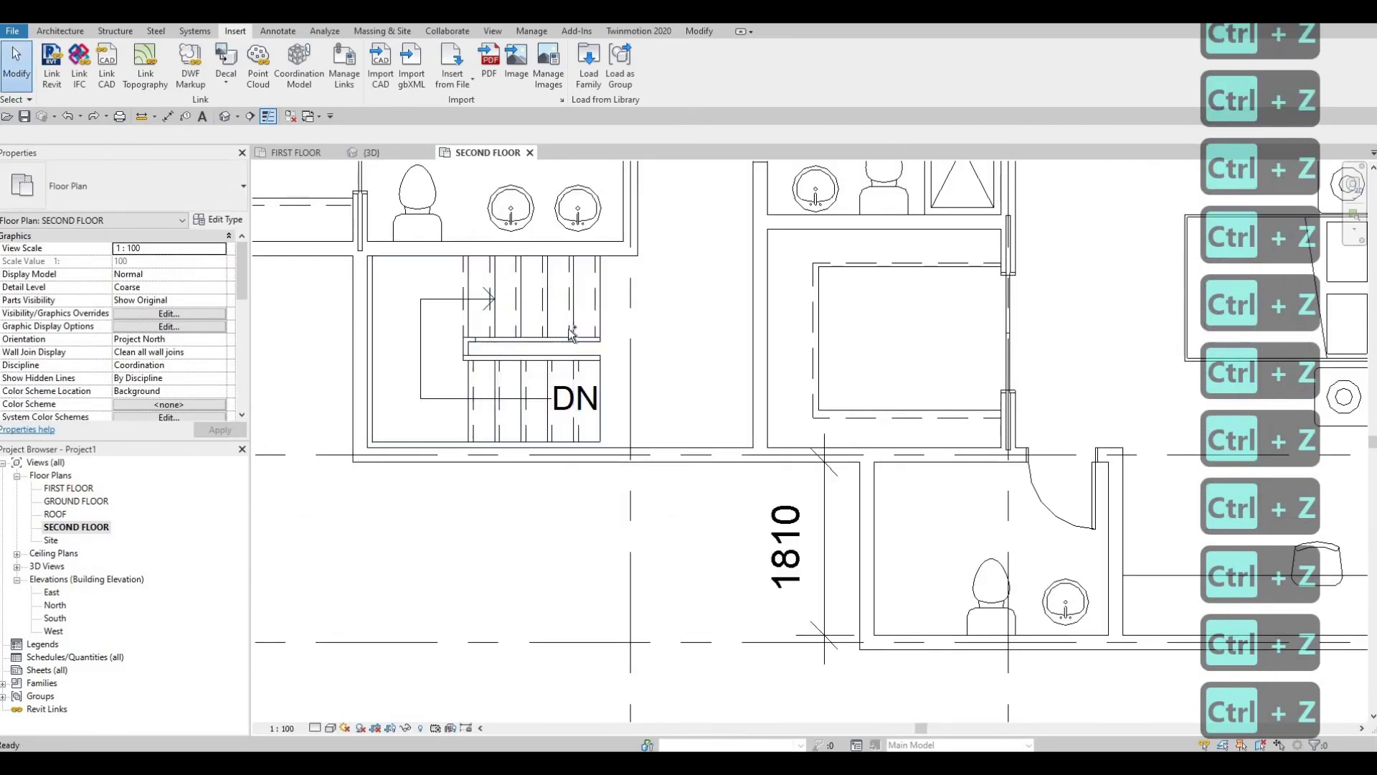
{"action": "key", "text": "ctrl+z"}
{"action": "key", "text": "ctrl+z"}
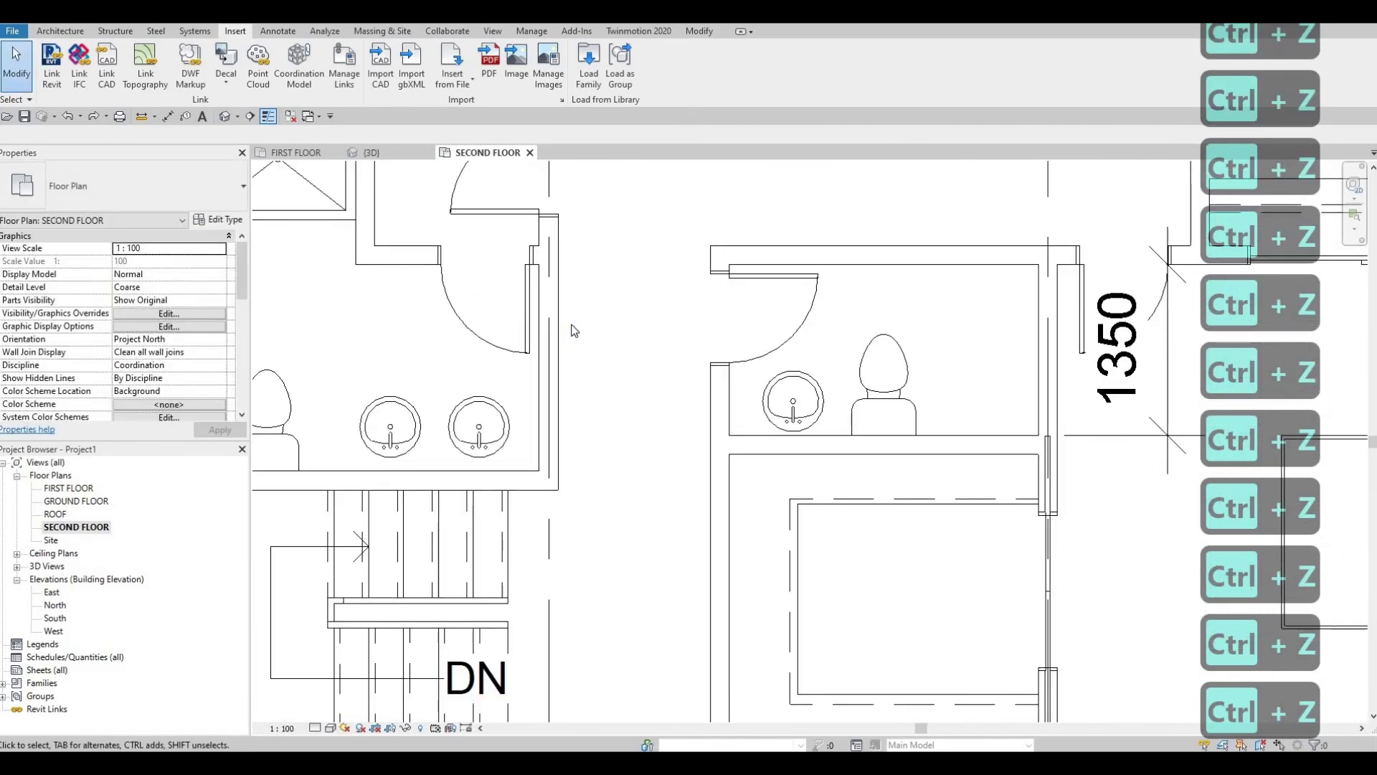
{"action": "key", "text": "Escape"}
{"action": "key", "text": "Escape"}
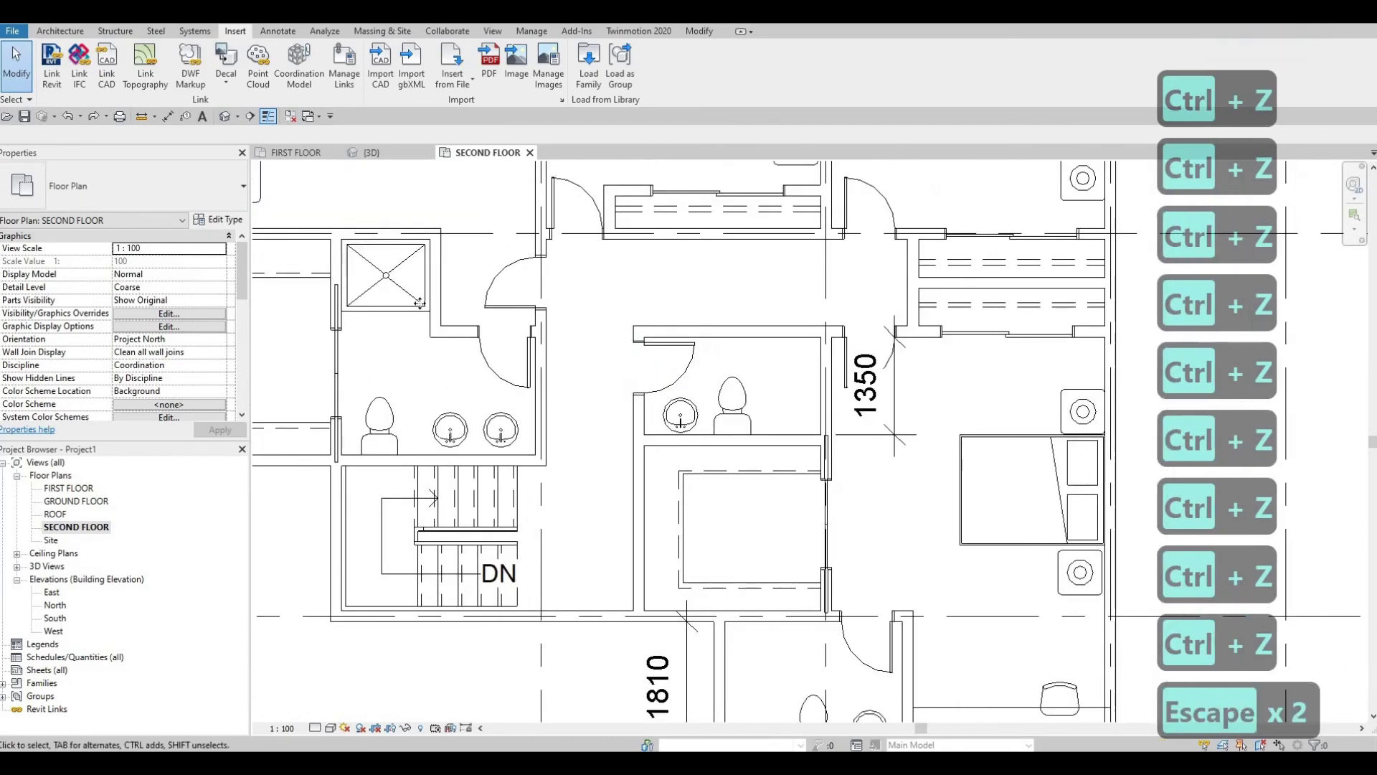
Step: Place a copy of the shower 1 stall upright in the middle bathroom, against its upper-right wall corner
{"action": "left_click", "coordinate": [420, 303]}
{"action": "key", "text": "c"}
{"action": "key", "text": "s"}
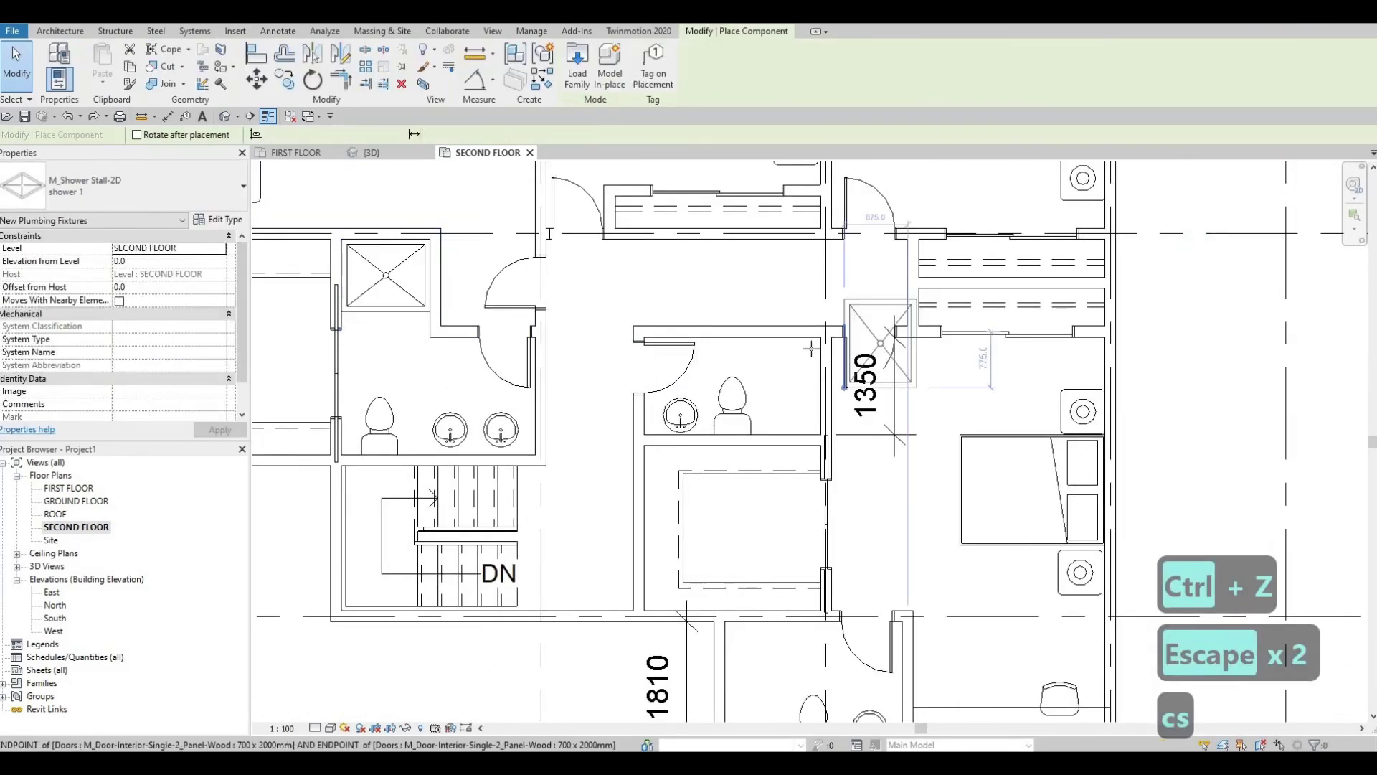
{"action": "scroll", "coordinate": [811, 350], "scroll_direction": "up", "scroll_amount": 2}
{"action": "key", "text": "c"}
{"action": "key", "text": "s"}
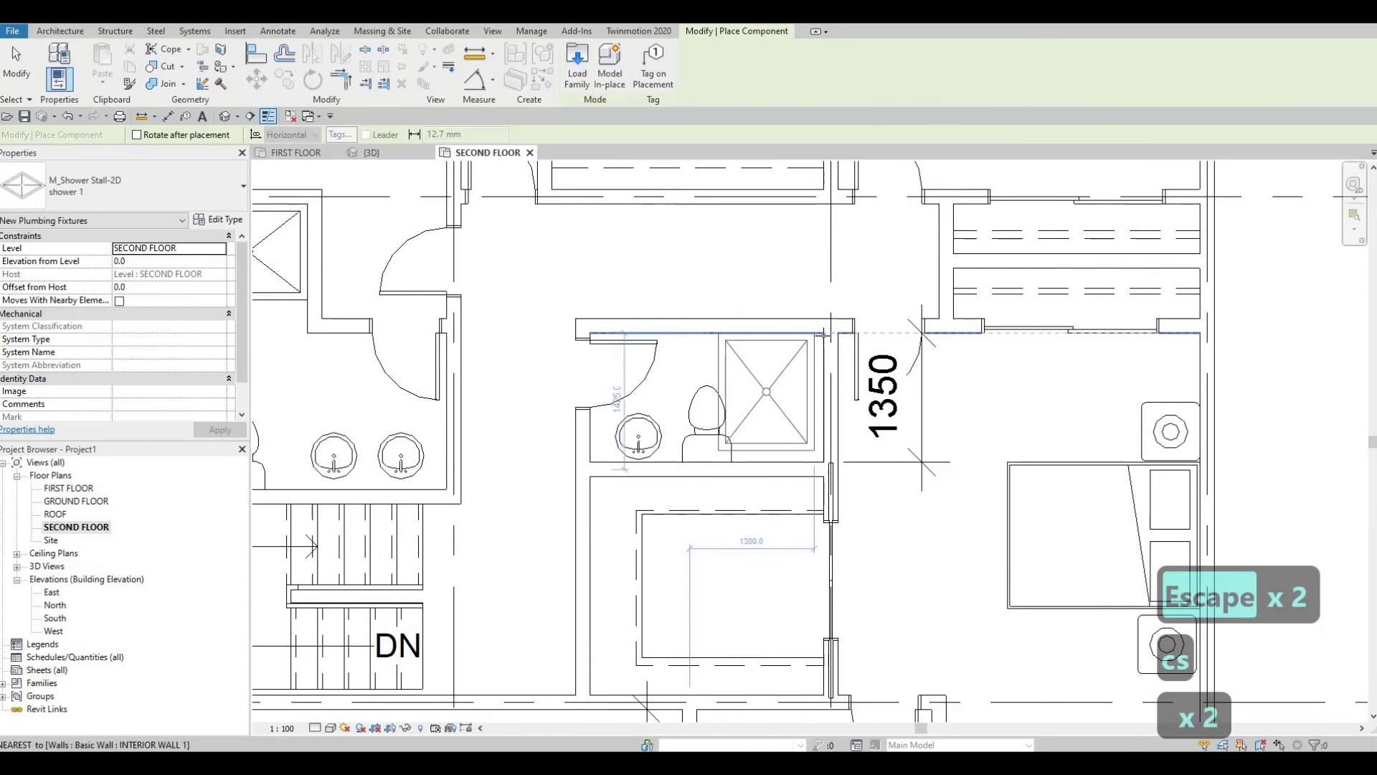
{"action": "left_click", "coordinate": [823, 333]}
{"action": "key", "text": "Escape"}
{"action": "key", "text": "Escape"}
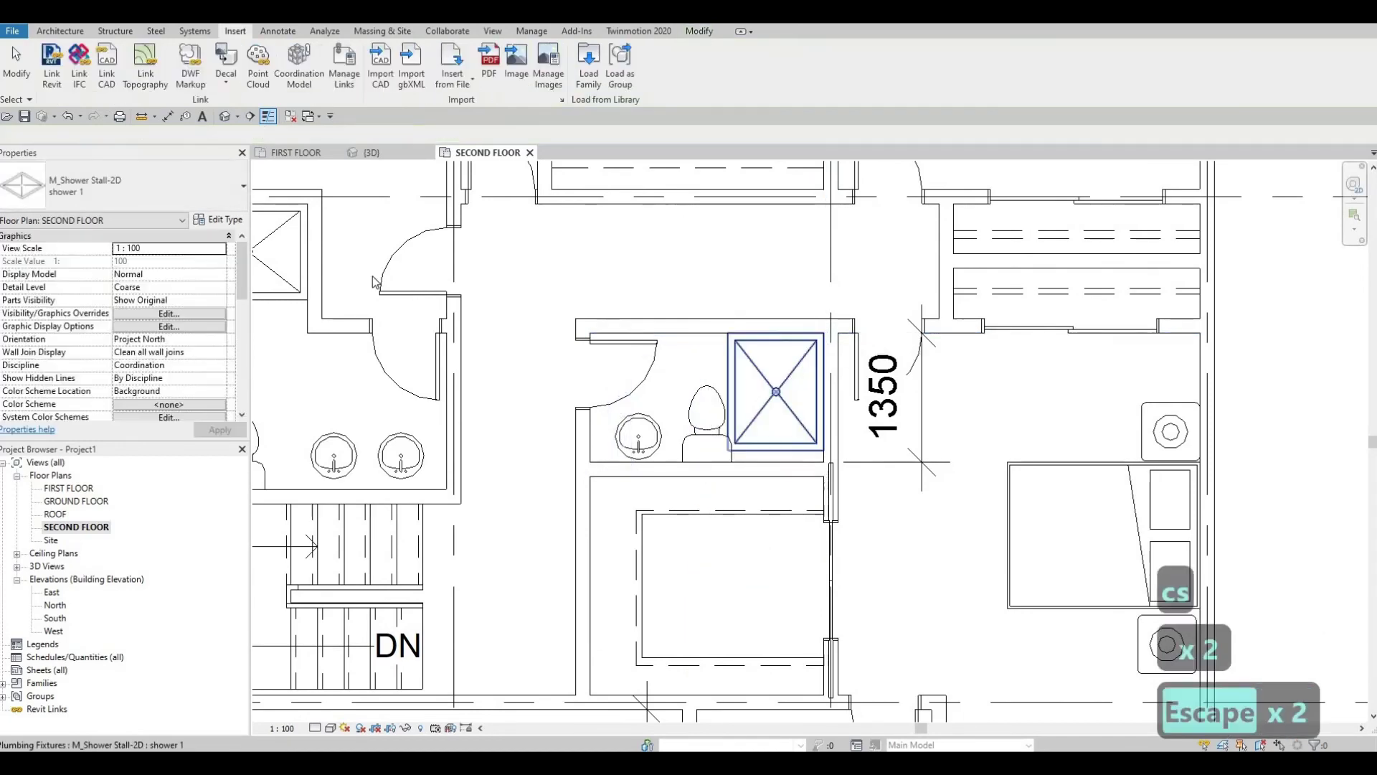
{"action": "key", "text": "Escape"}
Step: Duplicate the middle bathroom shower's type as shower 2 with depth 1350 and width 800
{"action": "left_click", "coordinate": [776, 392]}
{"action": "left_click", "coordinate": [219, 219]}
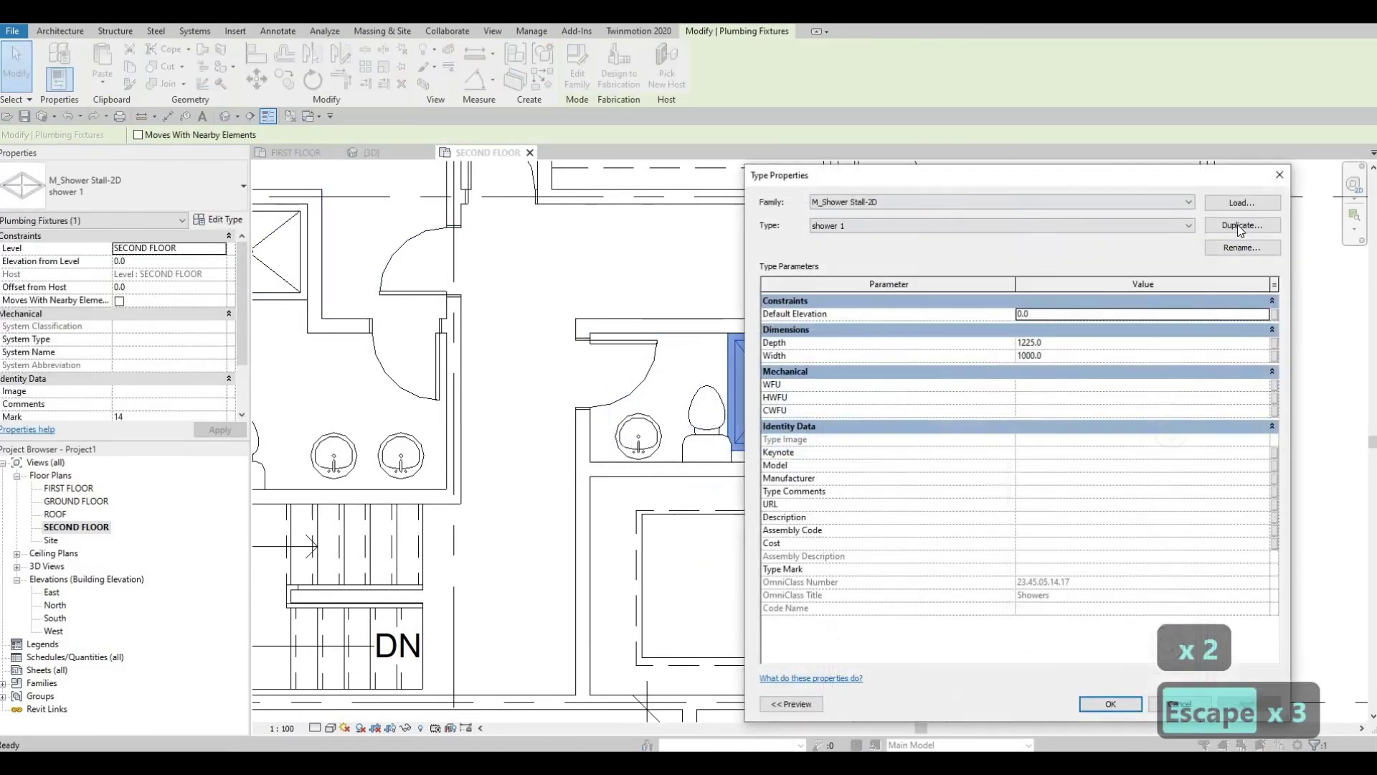
{"action": "left_click", "coordinate": [1238, 226]}
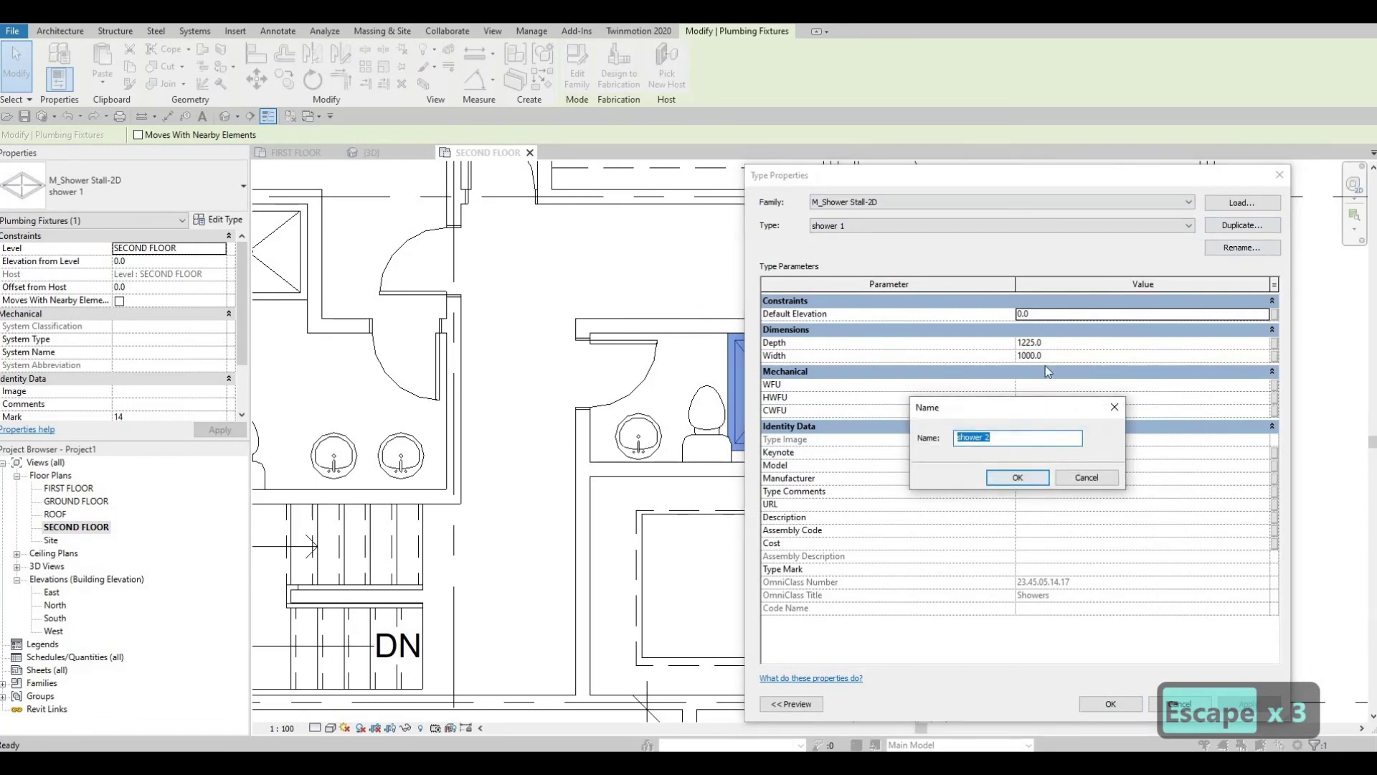
{"action": "key", "text": "Return"}
{"action": "left_click", "coordinate": [1066, 343]}
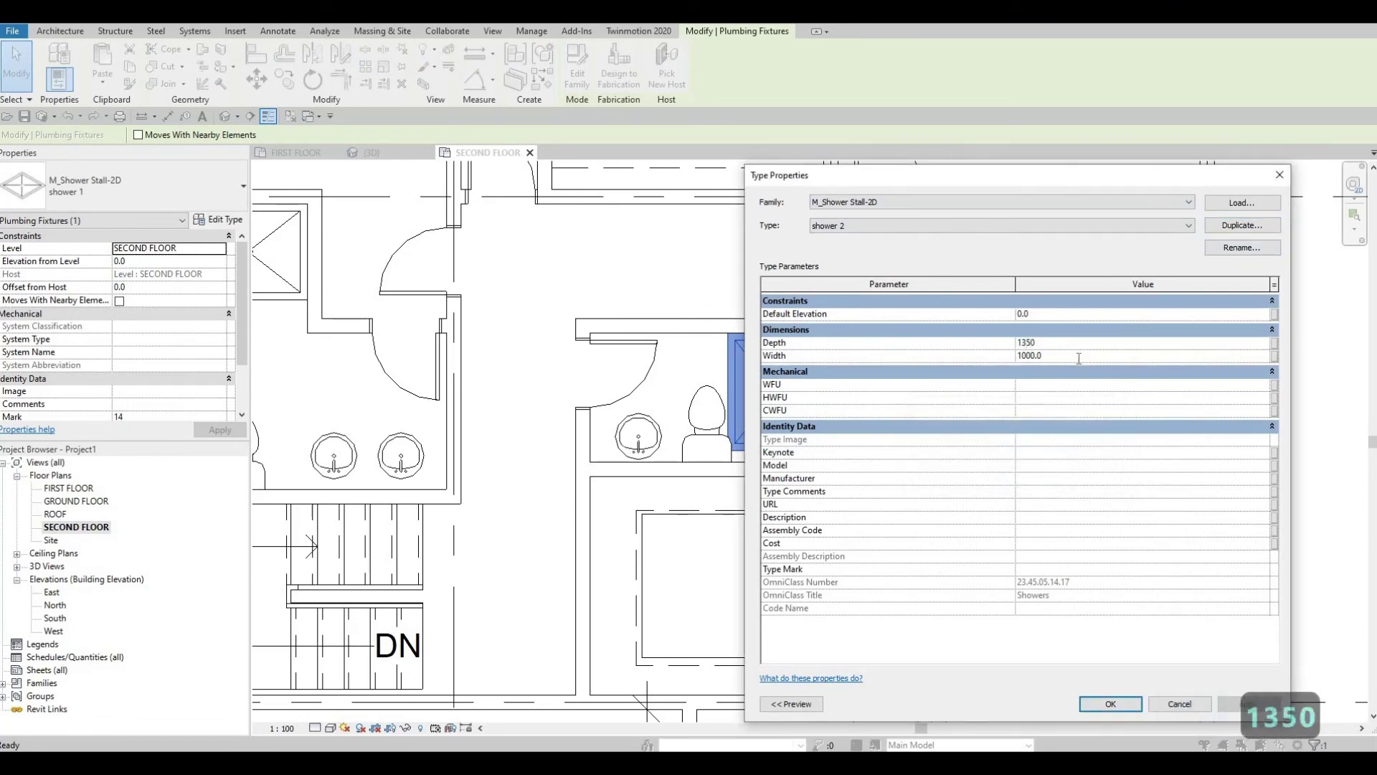
{"action": "left_click", "coordinate": [1079, 356]}
{"action": "type", "text": "800"}
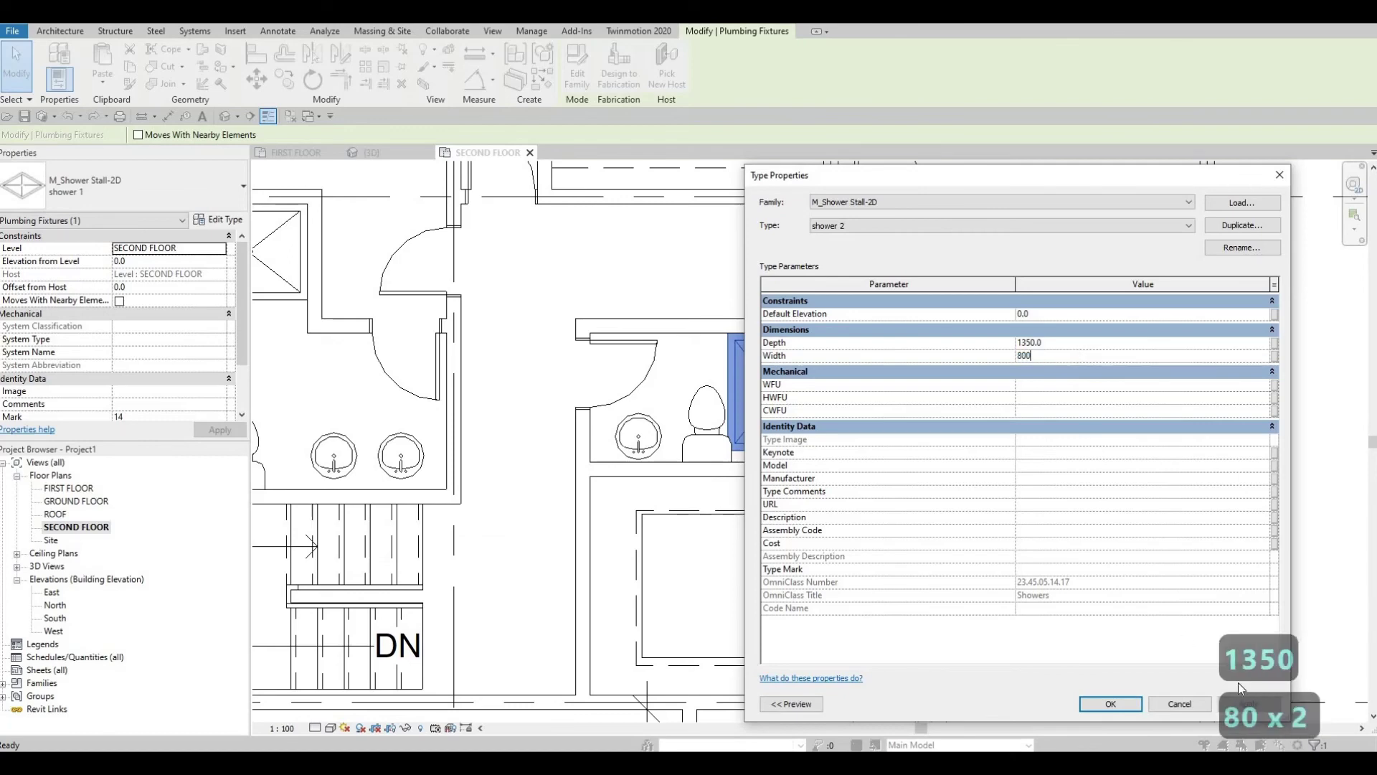
{"action": "left_click", "coordinate": [1109, 704]}
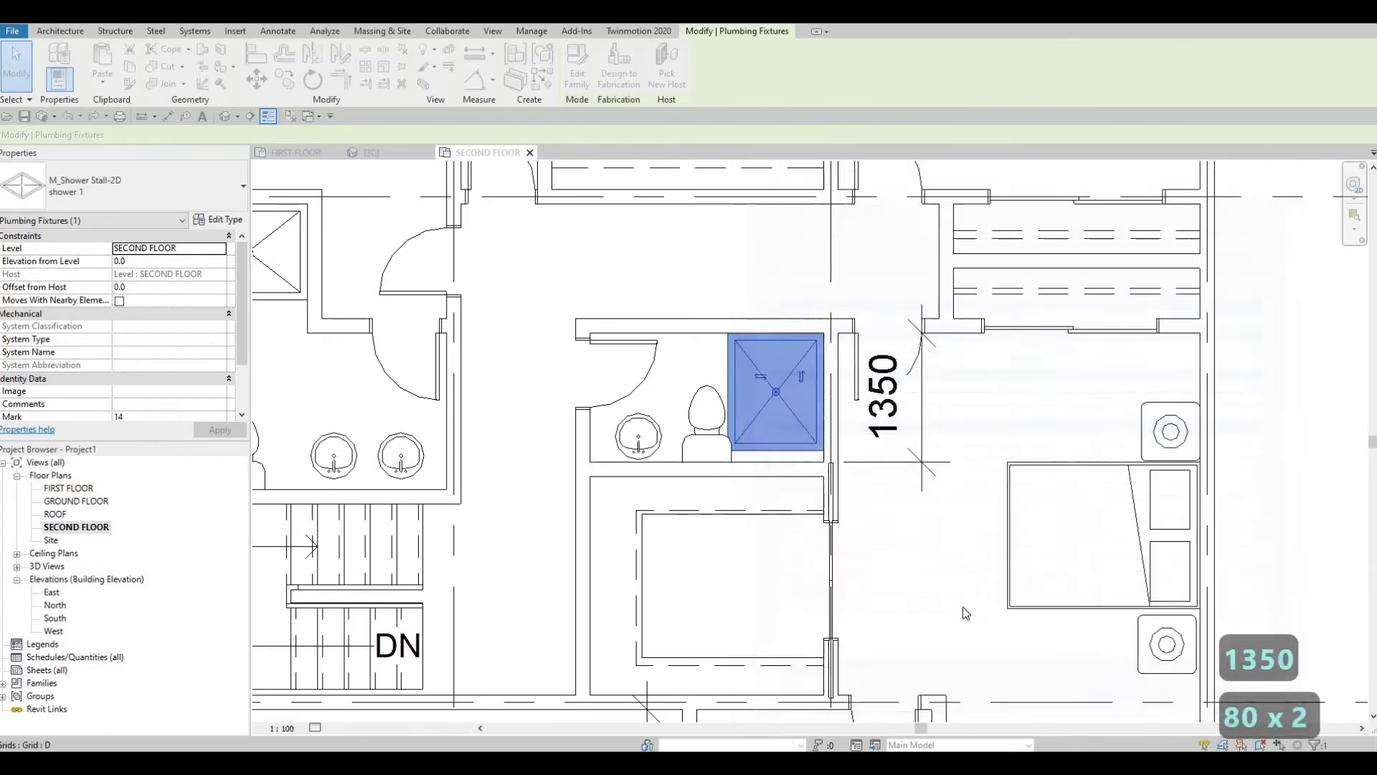
{"action": "key", "text": "Escape"}
{"action": "key", "text": "Escape"}
Step: Delete the 1350 dimension beside the middle bathroom and the 1810 dimension beside the bottom bathroom
{"action": "left_click", "coordinate": [922, 474]}
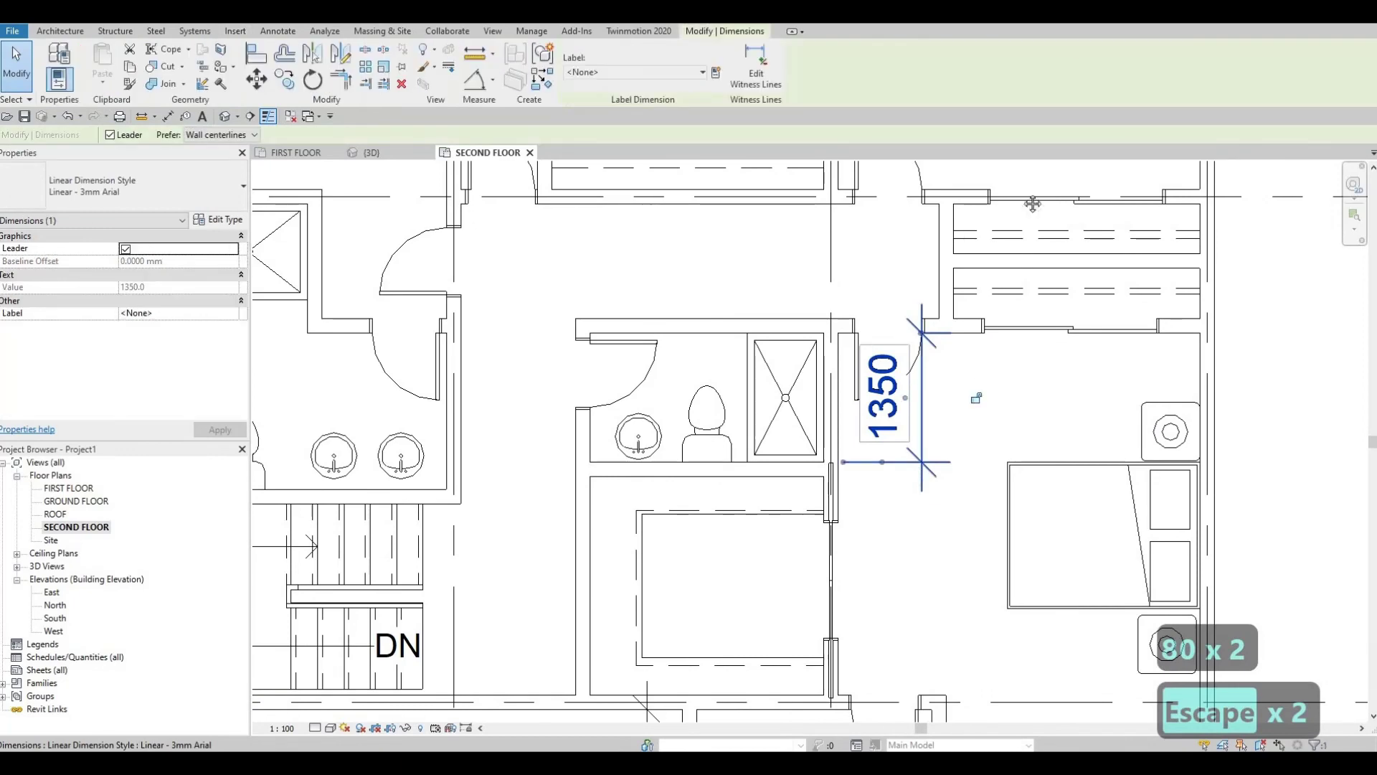
{"action": "key", "text": "Delete"}
{"action": "middle_click_drag", "start_coordinate": [756, 718], "coordinate": [874, 374]}
{"action": "scroll", "coordinate": [830, 418], "scroll_direction": "down", "scroll_amount": 2}
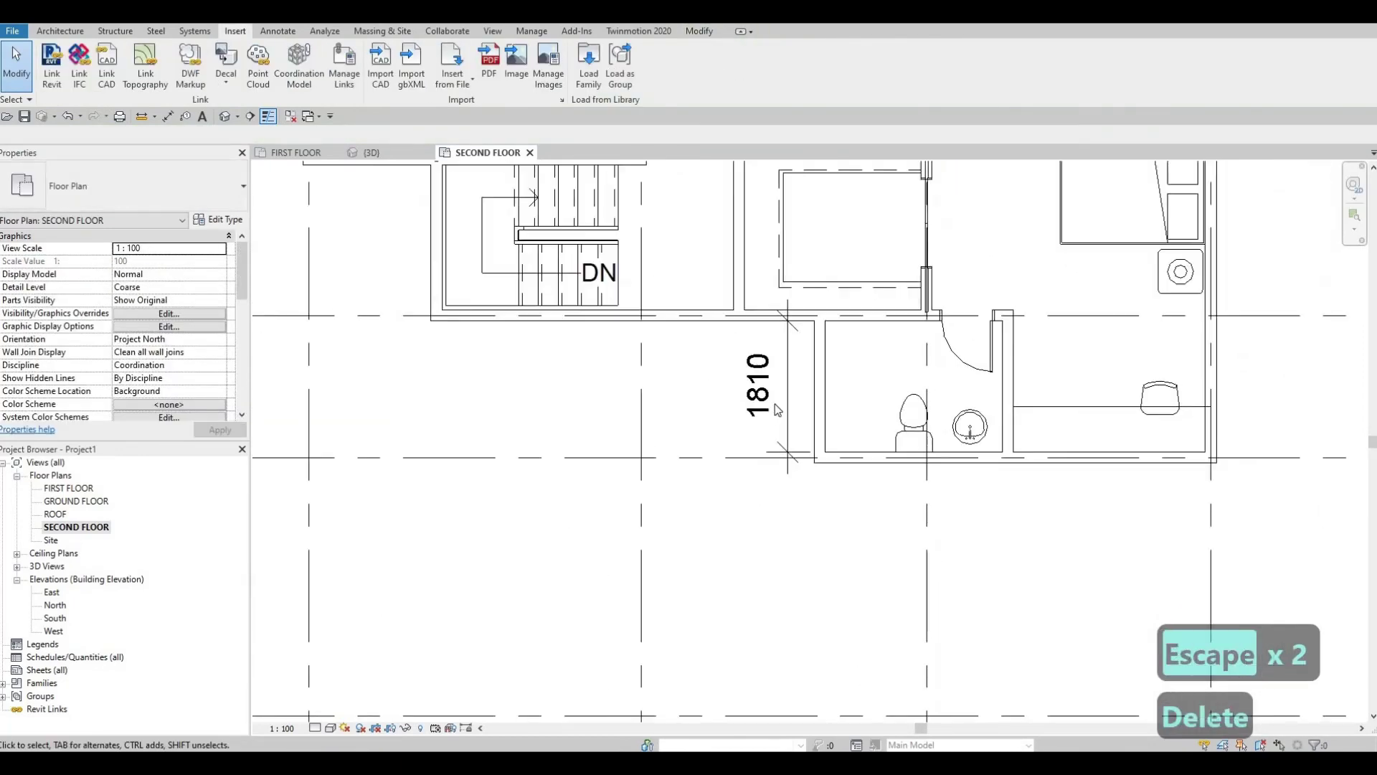
{"action": "key", "text": "Escape"}
{"action": "left_click", "coordinate": [782, 409]}
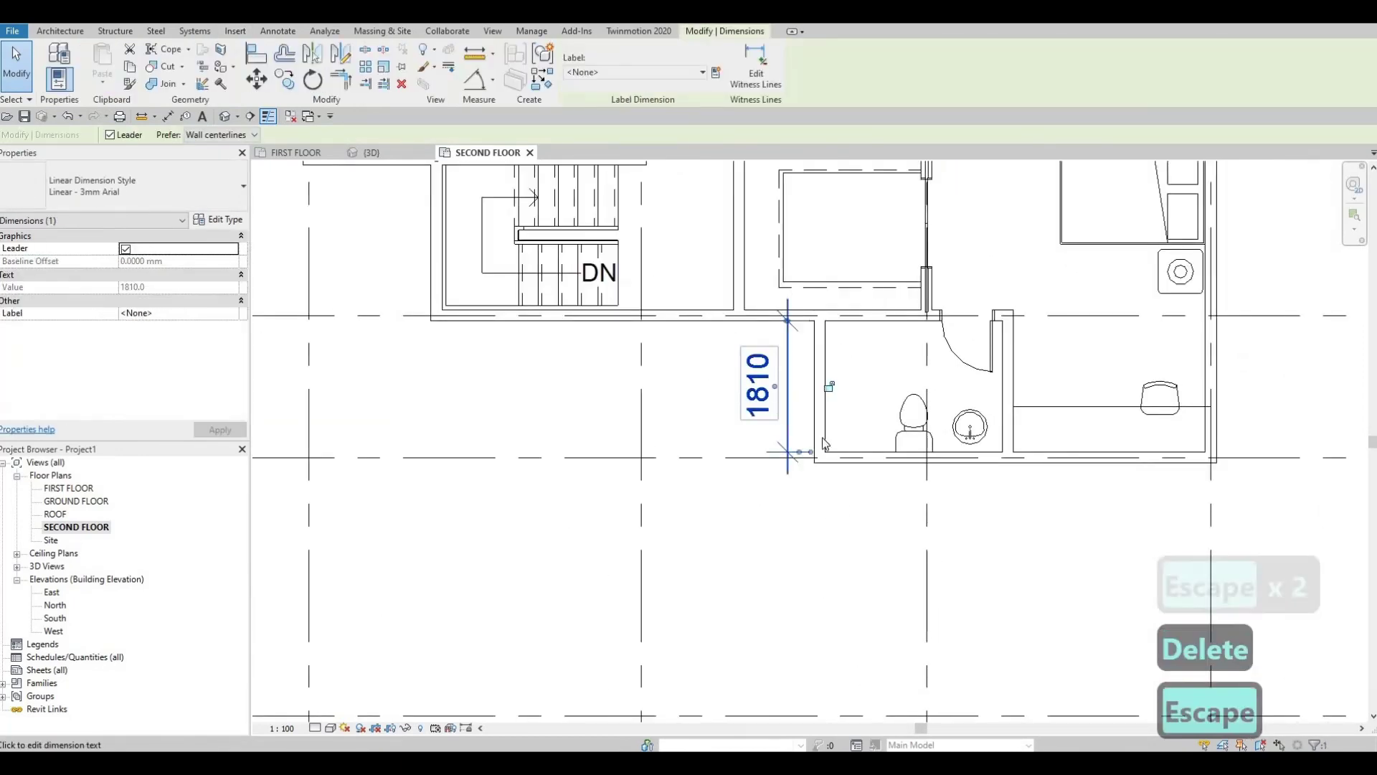
{"action": "key", "text": "Delete"}
Step: Place a copy of the shower 2 stall upright in the bottom bathroom's lower-left corner
{"action": "middle_click_drag", "start_coordinate": [882, 300], "coordinate": [814, 571]}
{"action": "key", "text": "Escape"}
{"action": "left_click", "coordinate": [826, 356]}
{"action": "key", "text": "c"}
{"action": "key", "text": "s"}
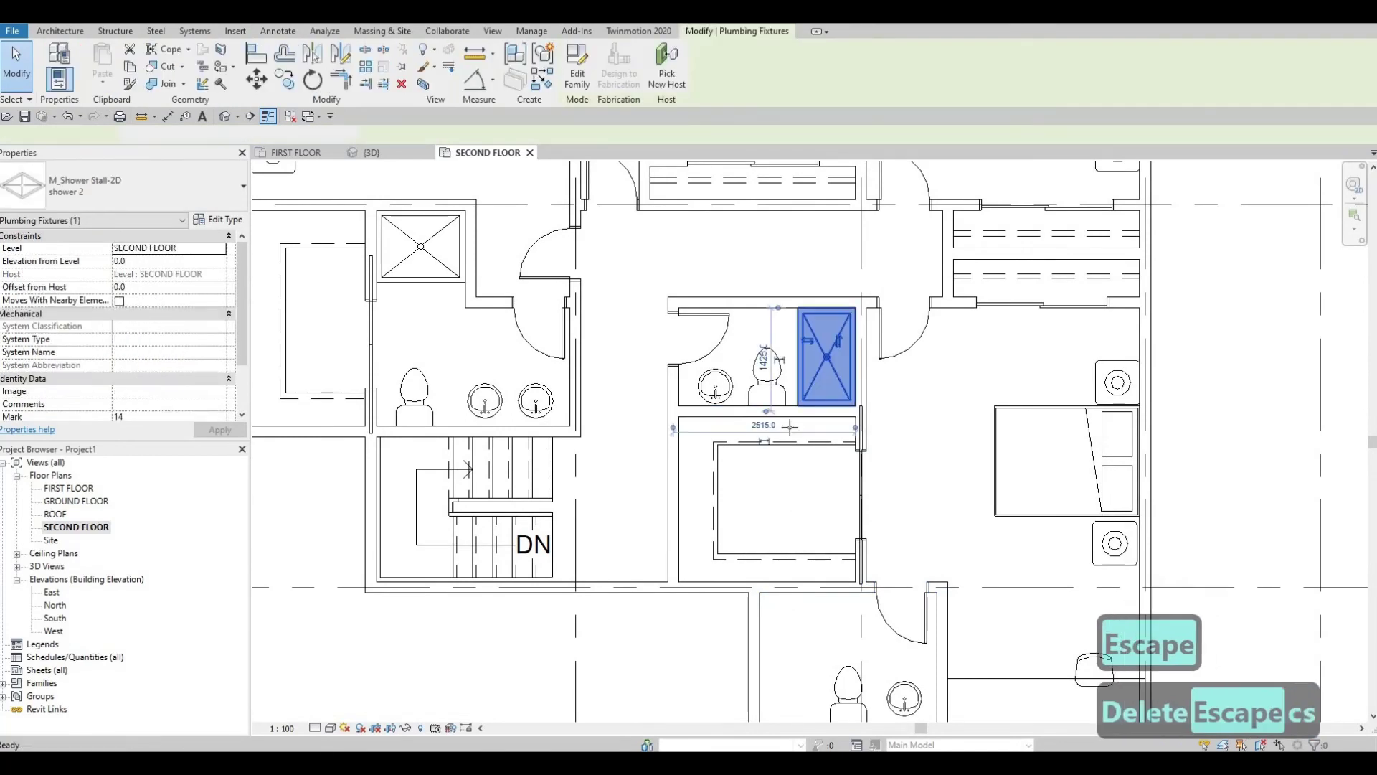
{"action": "middle_click_drag", "start_coordinate": [768, 677], "coordinate": [764, 512]}
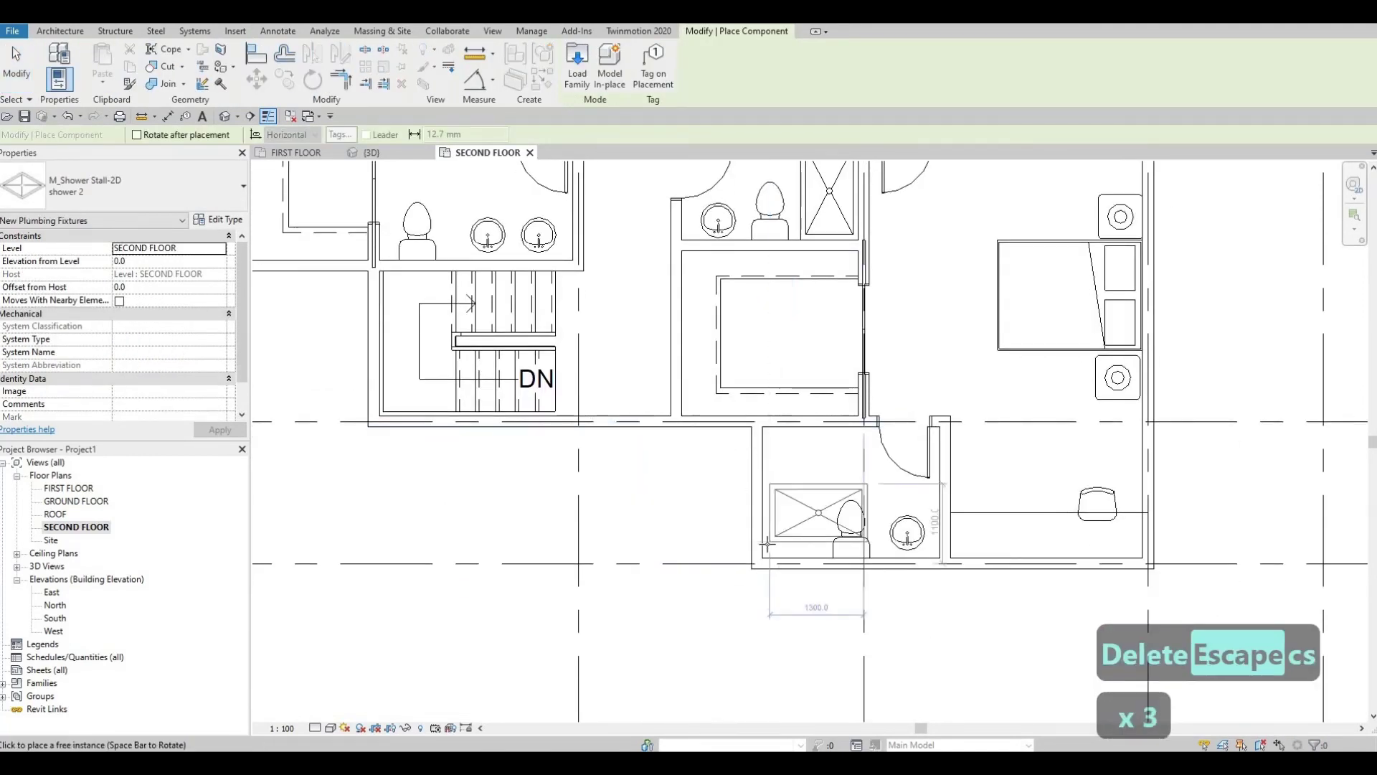
{"action": "left_click", "coordinate": [780, 528]}
{"action": "key", "text": "Escape"}
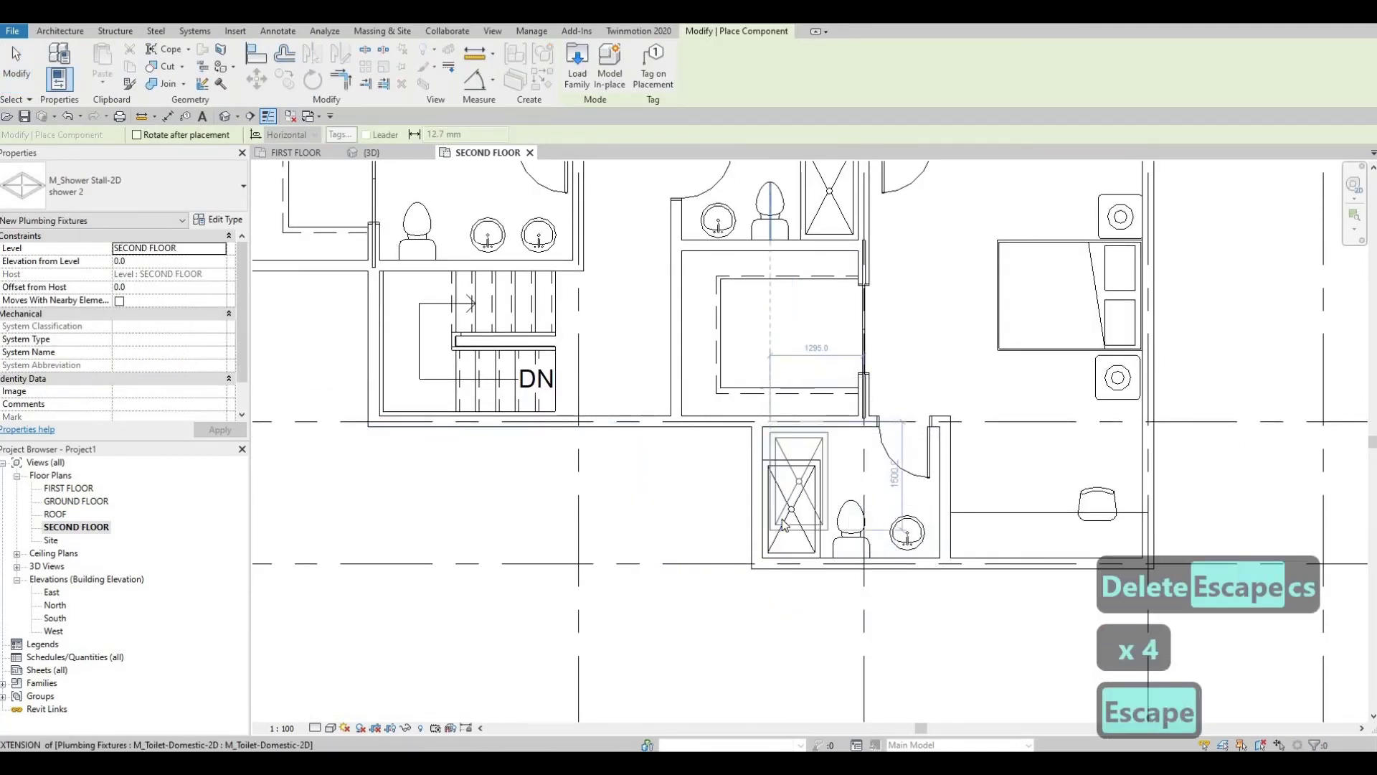
{"action": "key", "text": "Escape"}
Step: Duplicate the bottom bathroom shower's type as shower 3 with depth 1810 and width 900
{"action": "left_click", "coordinate": [786, 520]}
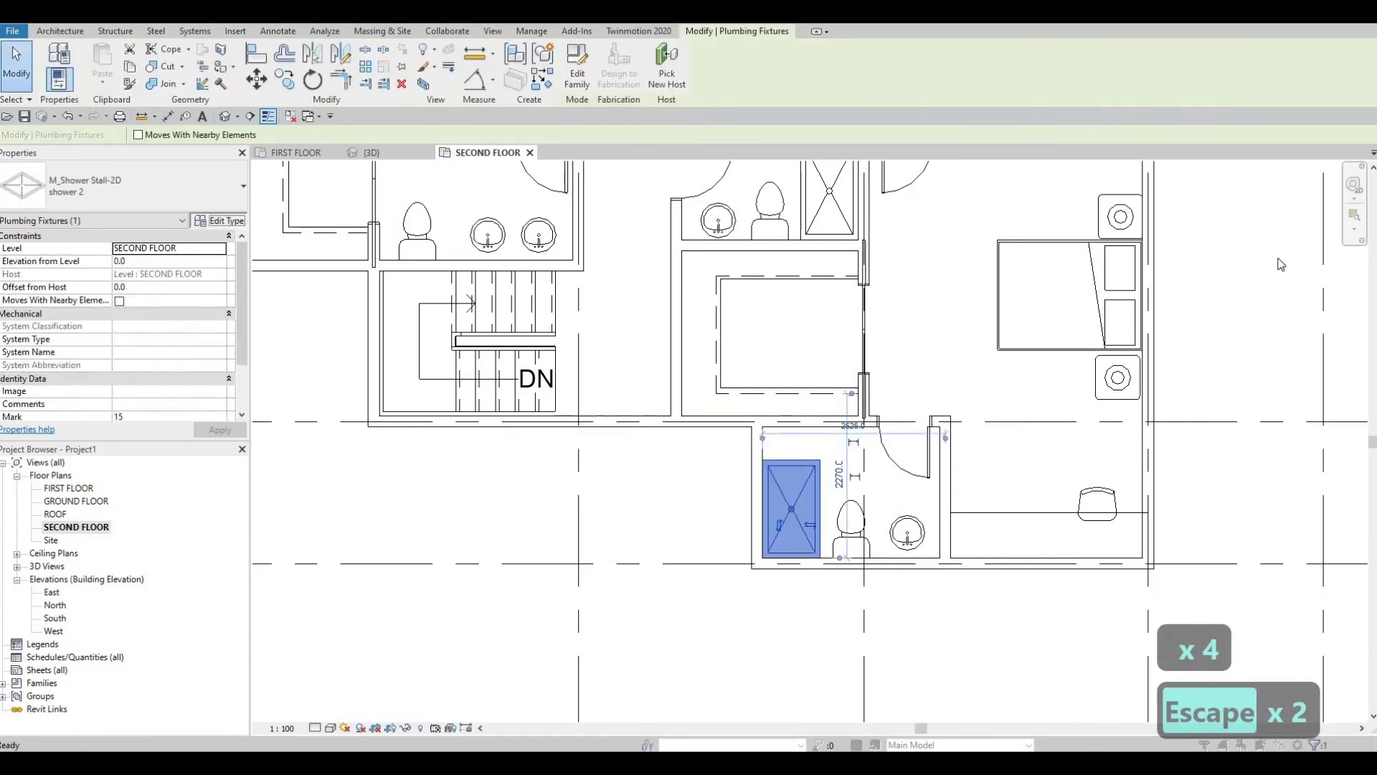
{"action": "left_click", "coordinate": [1242, 225]}
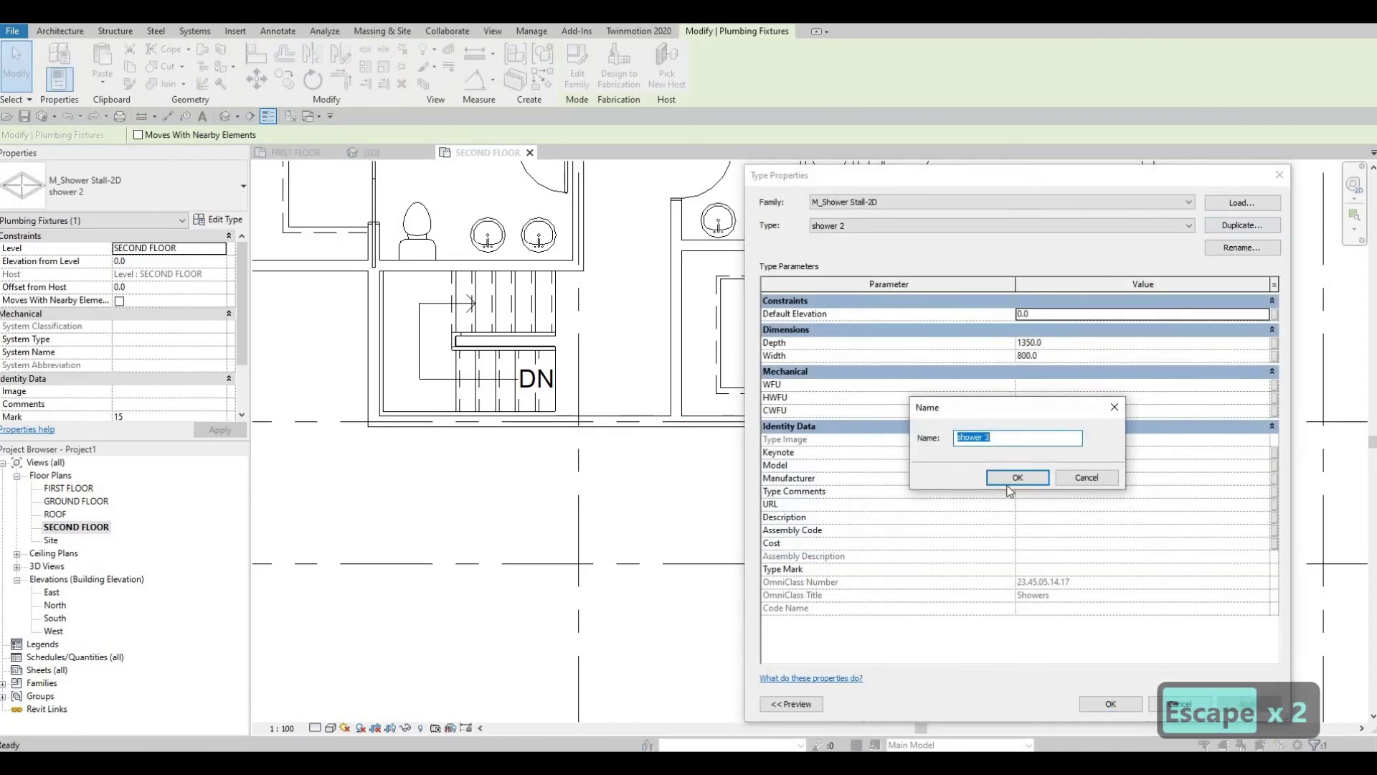
{"action": "key", "text": "Return"}
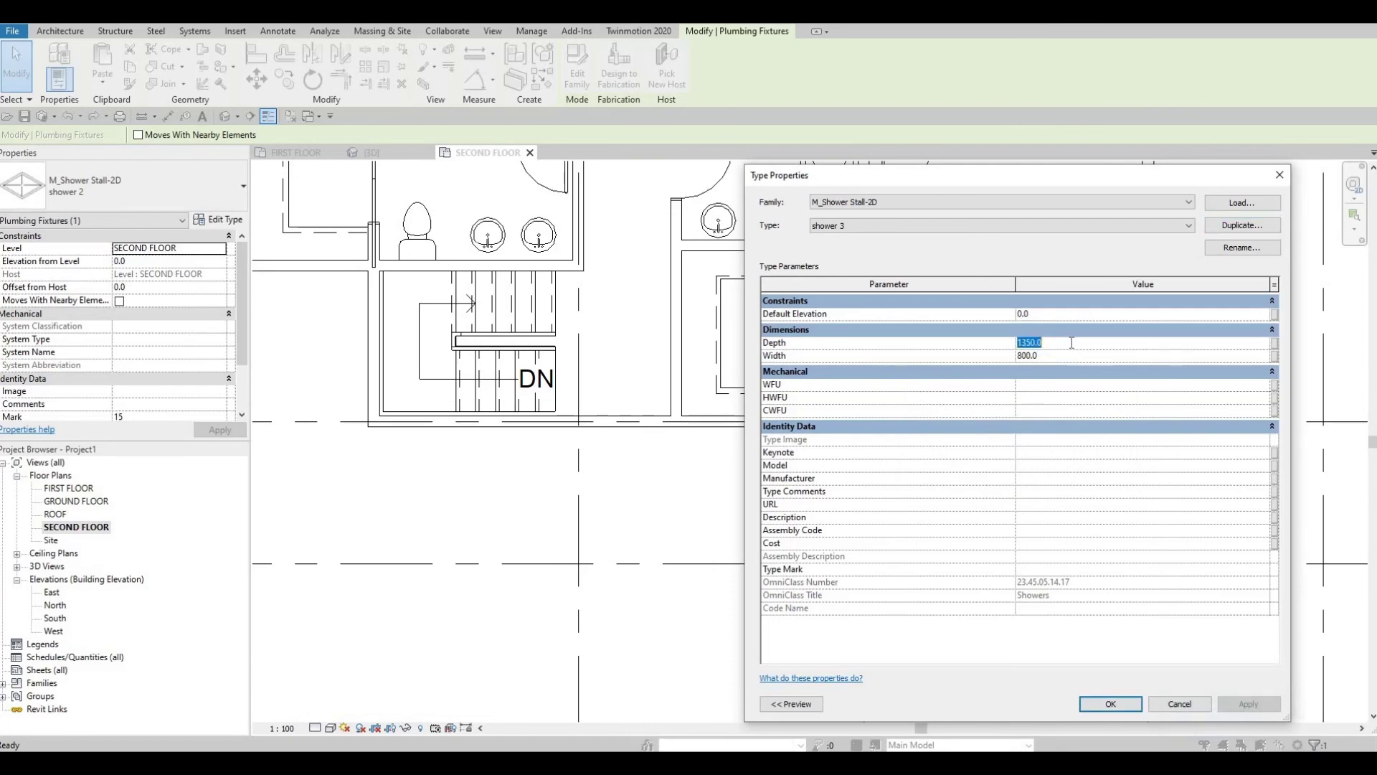
{"action": "type", "text": "0"}
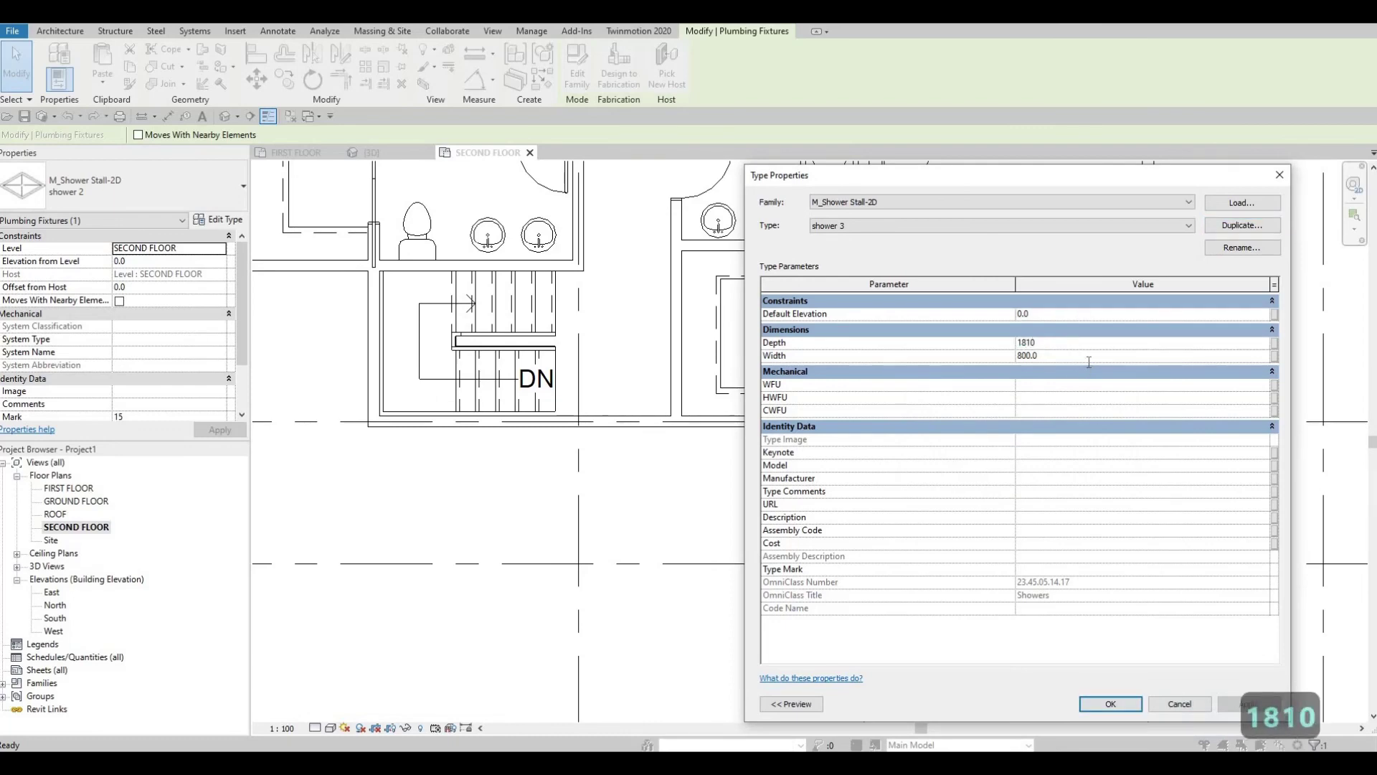
{"action": "type", "text": "900"}
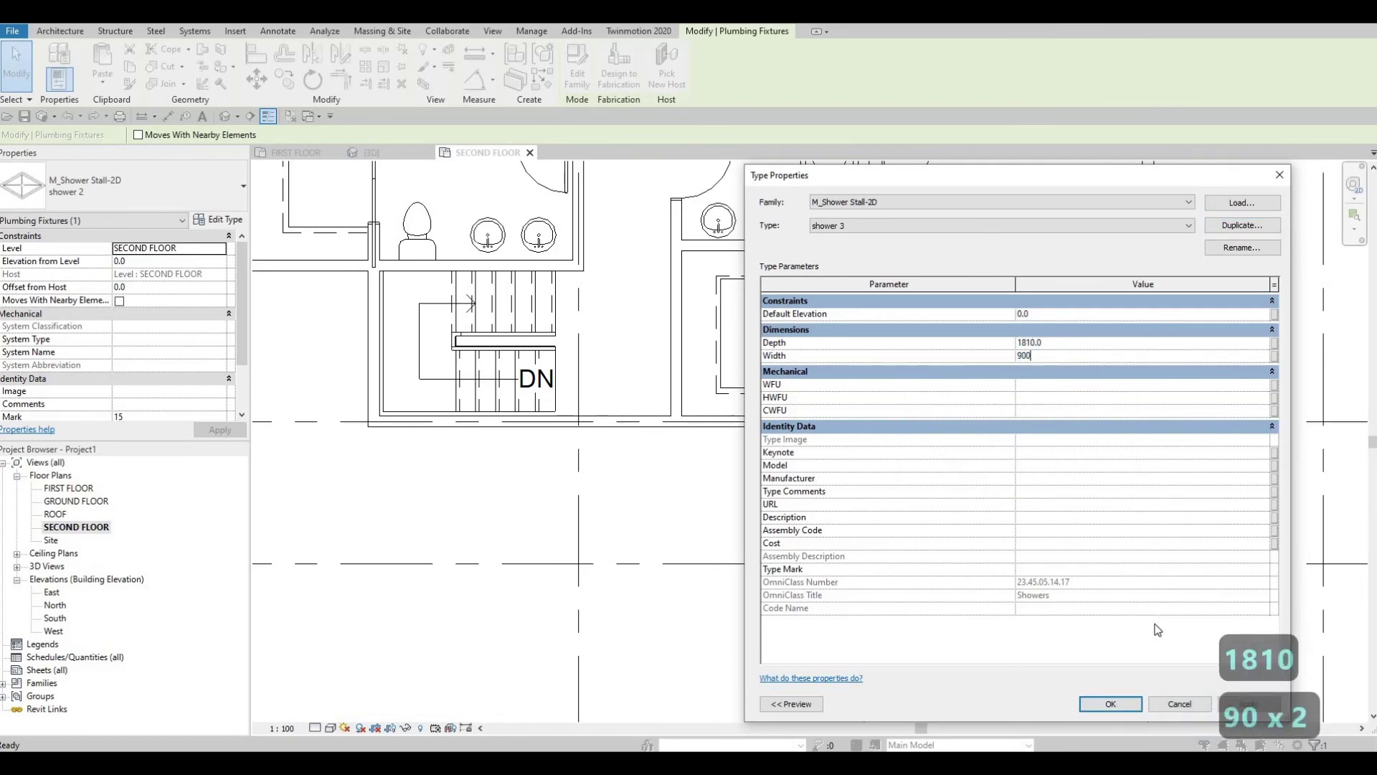
{"action": "left_click", "coordinate": [1110, 704]}
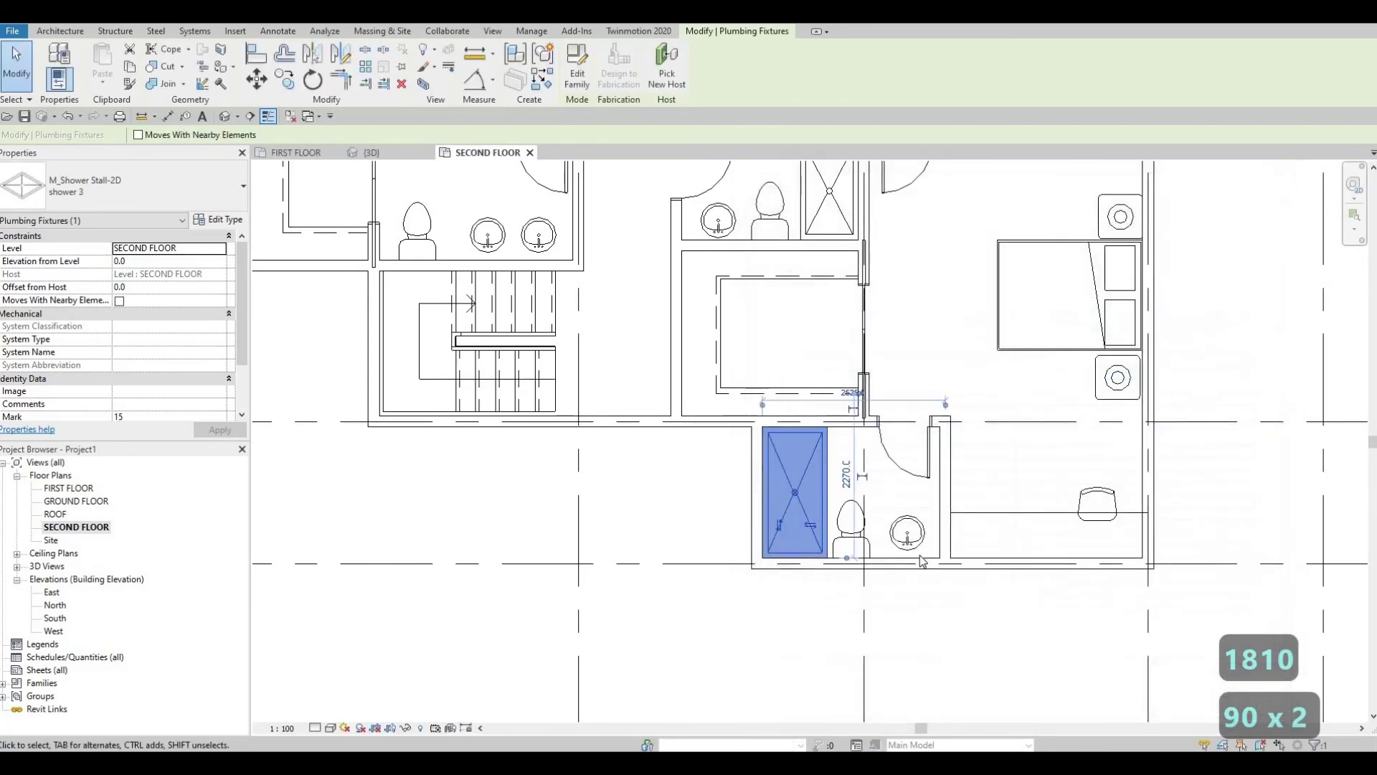
{"action": "key", "text": "Escape"}
{"action": "key", "text": "Escape"}
{"action": "key", "text": "Escape"}
Step: Nudge the bottom bathroom's toilet slightly right, away from the shower stall
{"action": "left_click", "coordinate": [866, 540]}
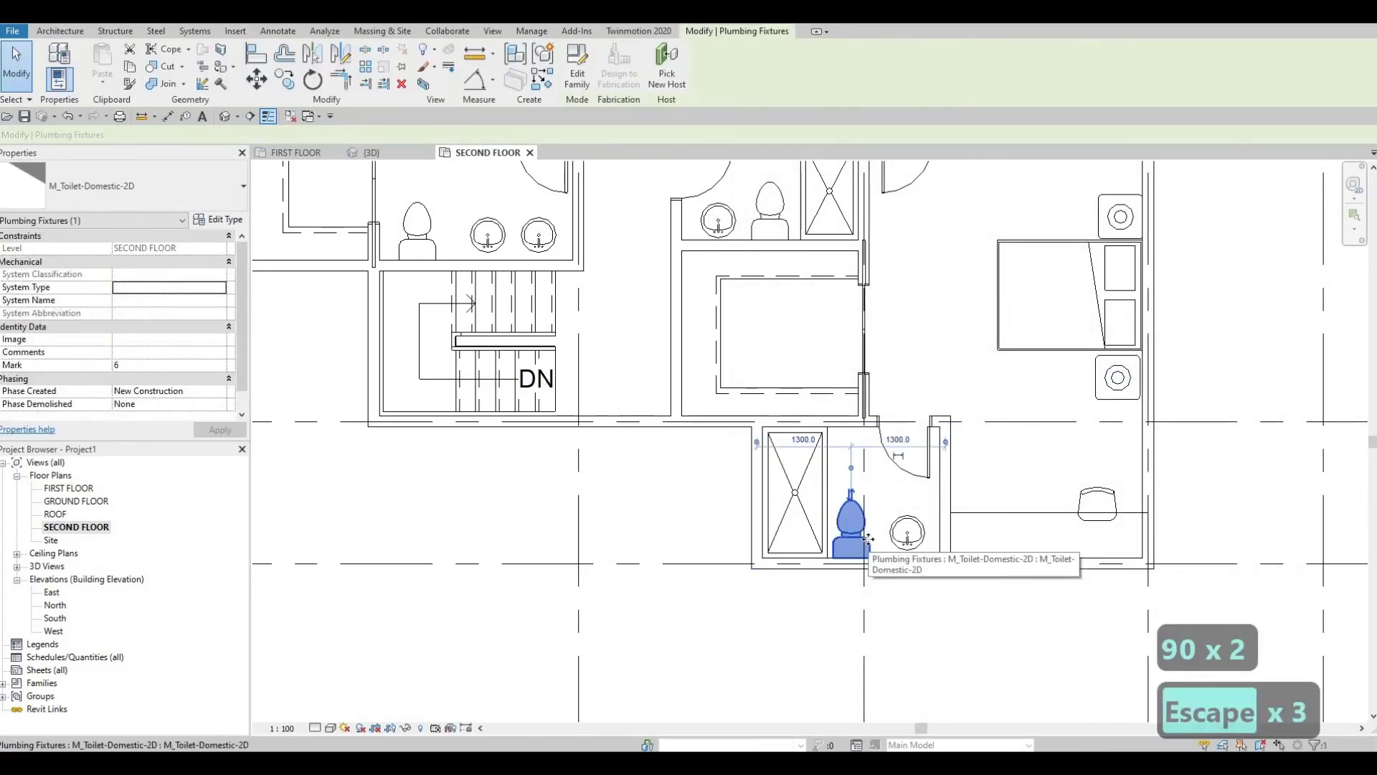
{"action": "key", "text": "Right"}
{"action": "key", "text": "Right"}
{"action": "key", "text": "Right"}
Step: Draw thin detail lines for a counter about 625 deep around the bottom bathroom's sink, from the right wall to the lower wall
{"action": "left_click", "coordinate": [1028, 519]}
{"action": "key", "text": "c"}
{"action": "key", "text": "s"}
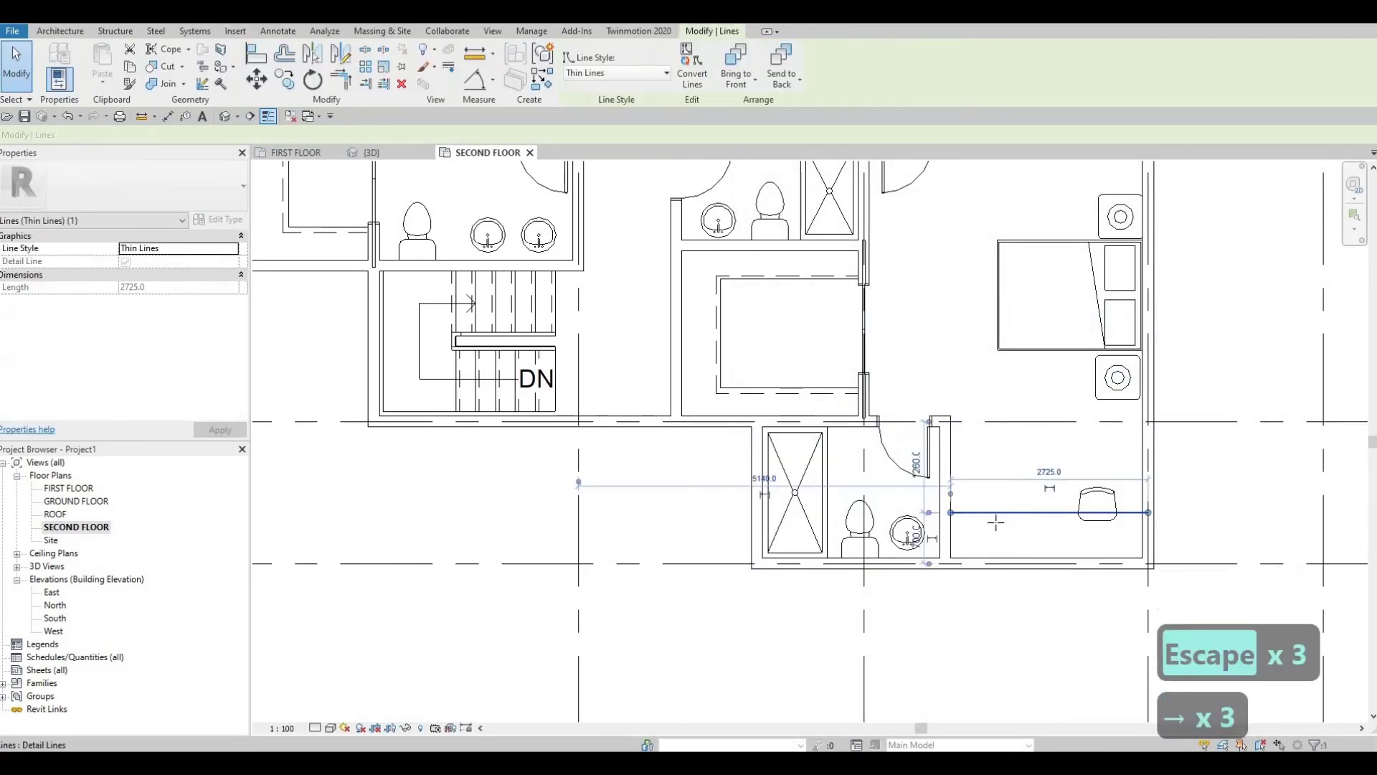
{"action": "scroll", "coordinate": [917, 509], "scroll_direction": "up", "scroll_amount": 3}
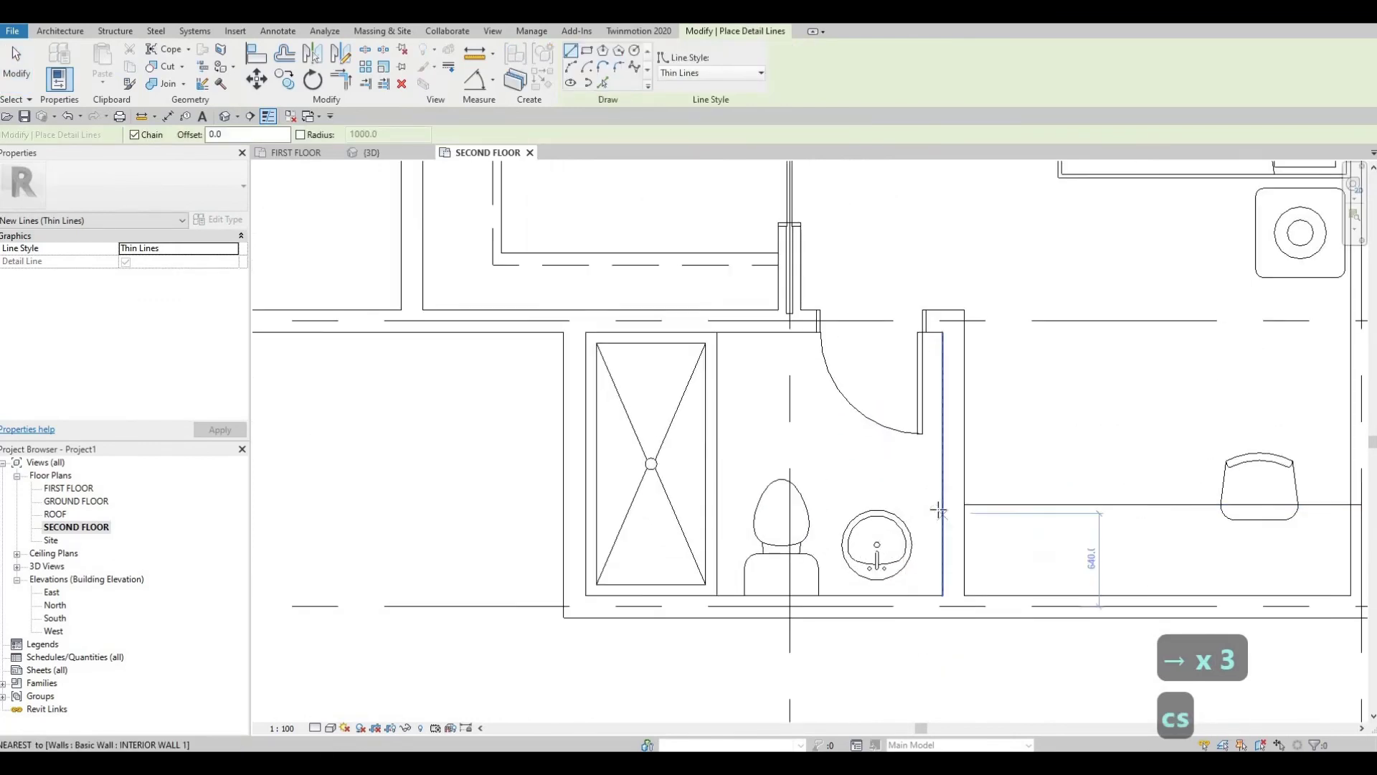
{"action": "left_click", "coordinate": [850, 503]}
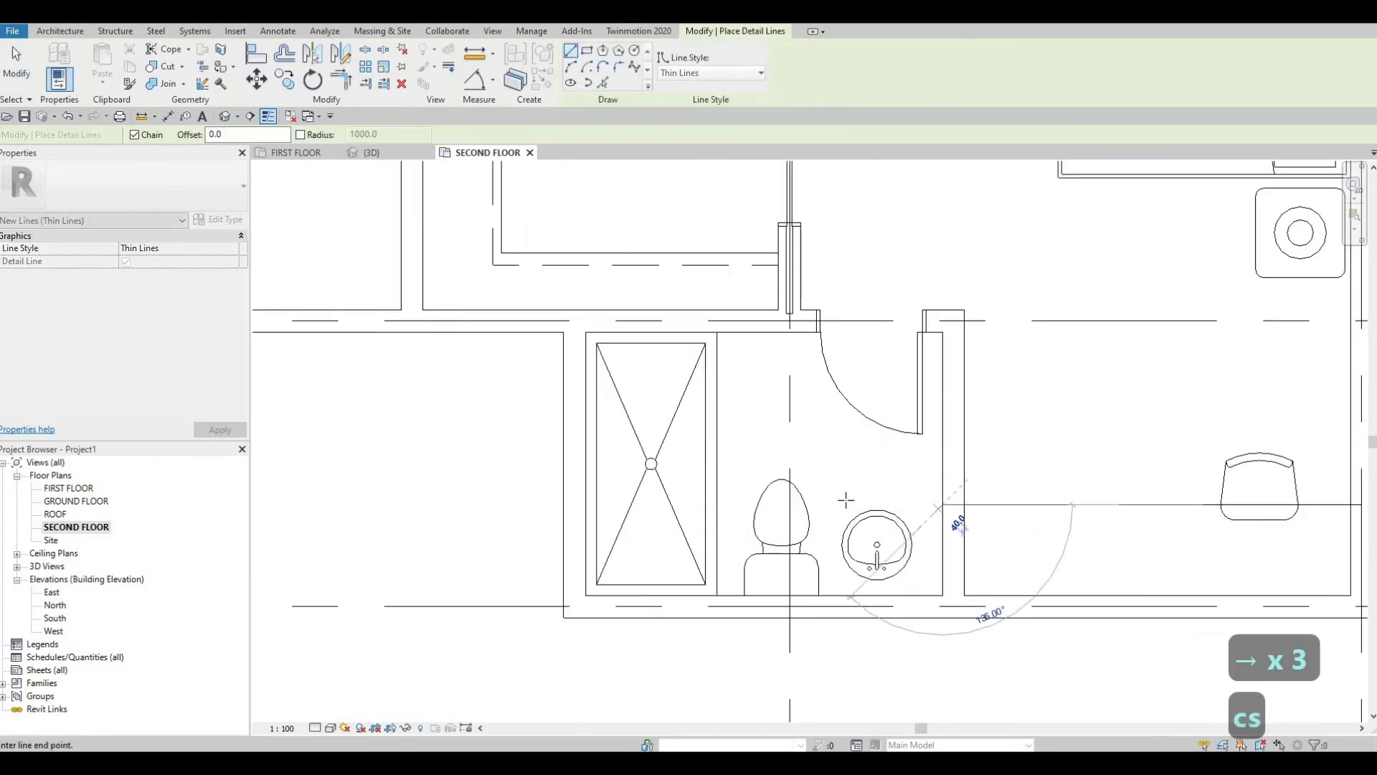
{"action": "left_click", "coordinate": [845, 596]}
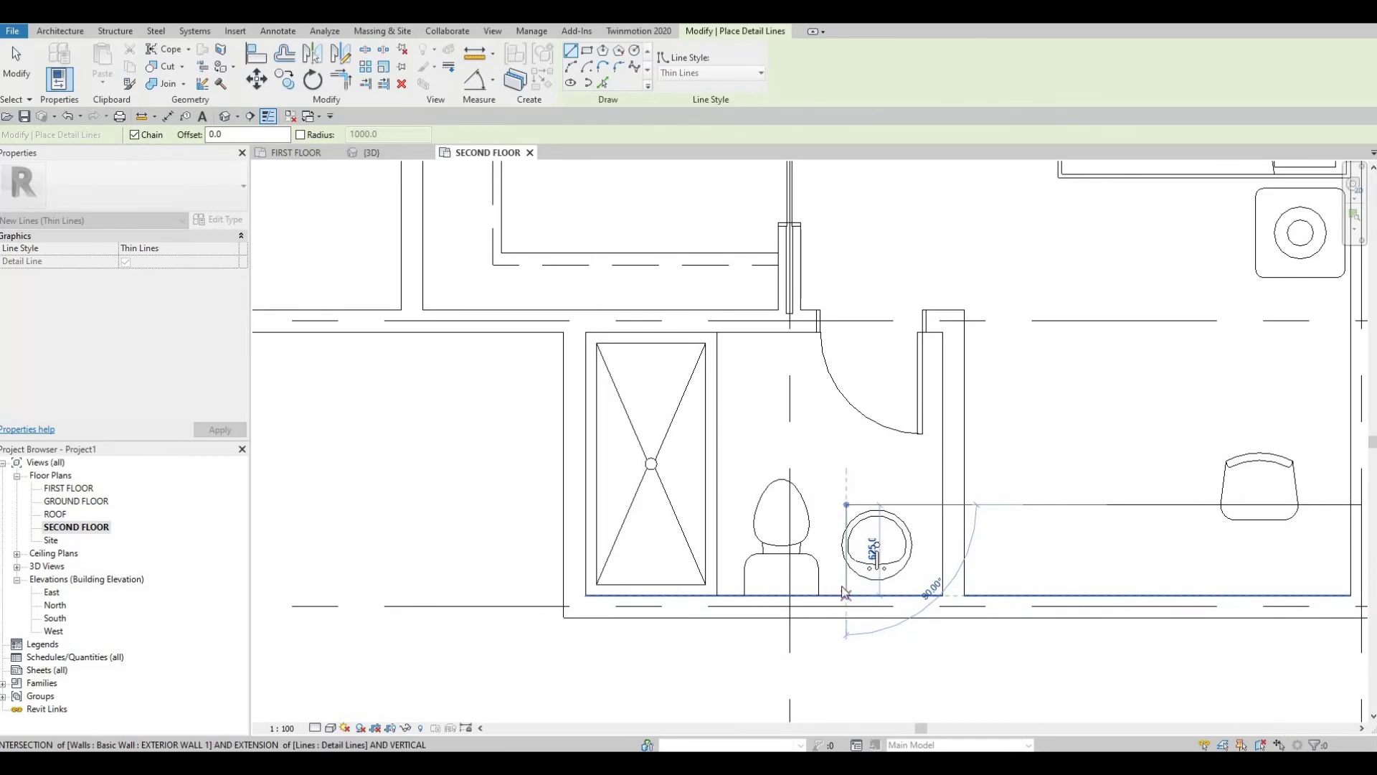
{"action": "key", "text": "Escape"}
{"action": "key", "text": "Escape"}
{"action": "key", "text": "Escape"}
Step: Nudge the left edge line of the bottom bathroom's counter slightly left
{"action": "scroll", "coordinate": [850, 581], "scroll_direction": "up", "scroll_amount": 1}
{"action": "left_click", "coordinate": [846, 560]}
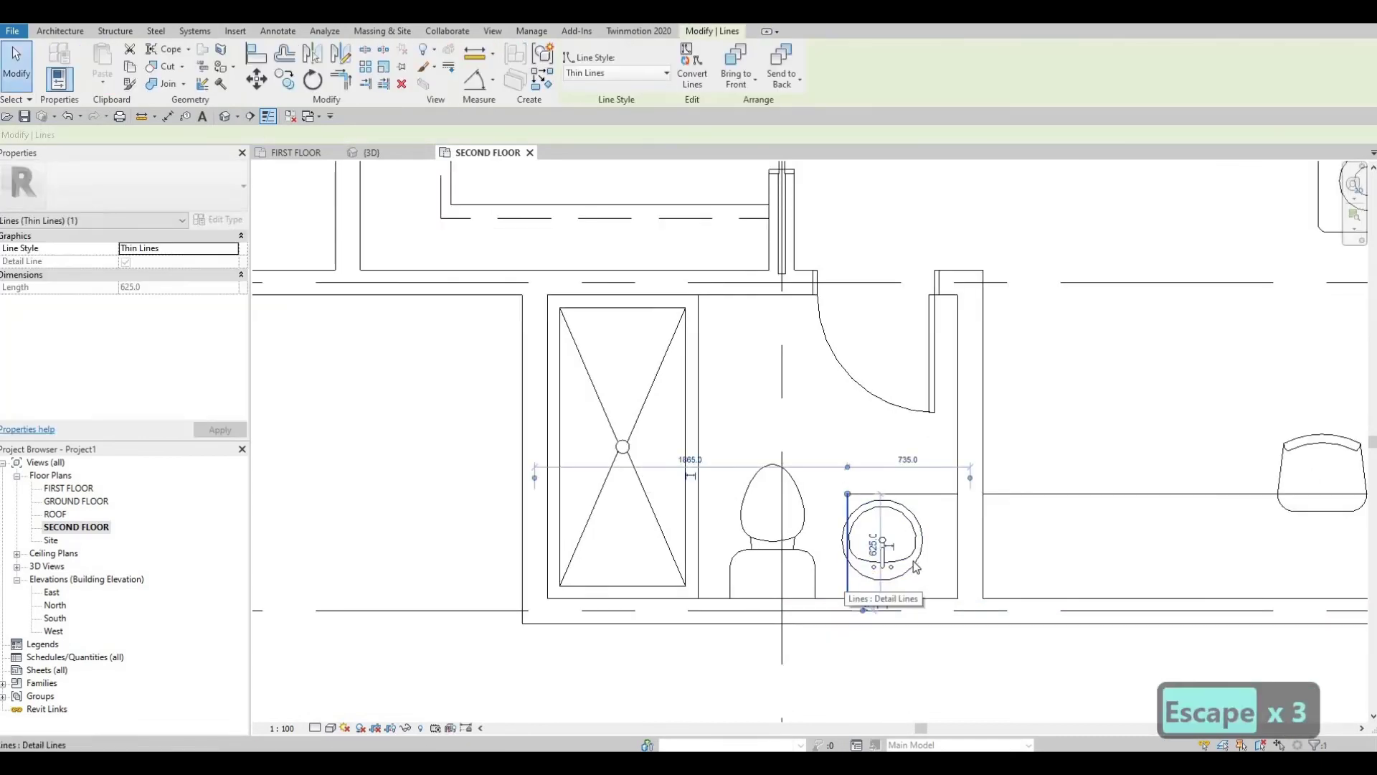
{"action": "key", "text": "Left"}
{"action": "key", "text": "Left"}
{"action": "key", "text": "Left"}
{"action": "key", "text": "Left"}
Step: Nudge the bottom bathroom's sink right and slightly down within its counter outline
{"action": "left_click", "coordinate": [917, 564]}
{"action": "key", "text": "Right"}
{"action": "key", "text": "Right"}
{"action": "key", "text": "Right"}
{"action": "key", "text": "Right"}
{"action": "key", "text": "Right"}
{"action": "key", "text": "Right"}
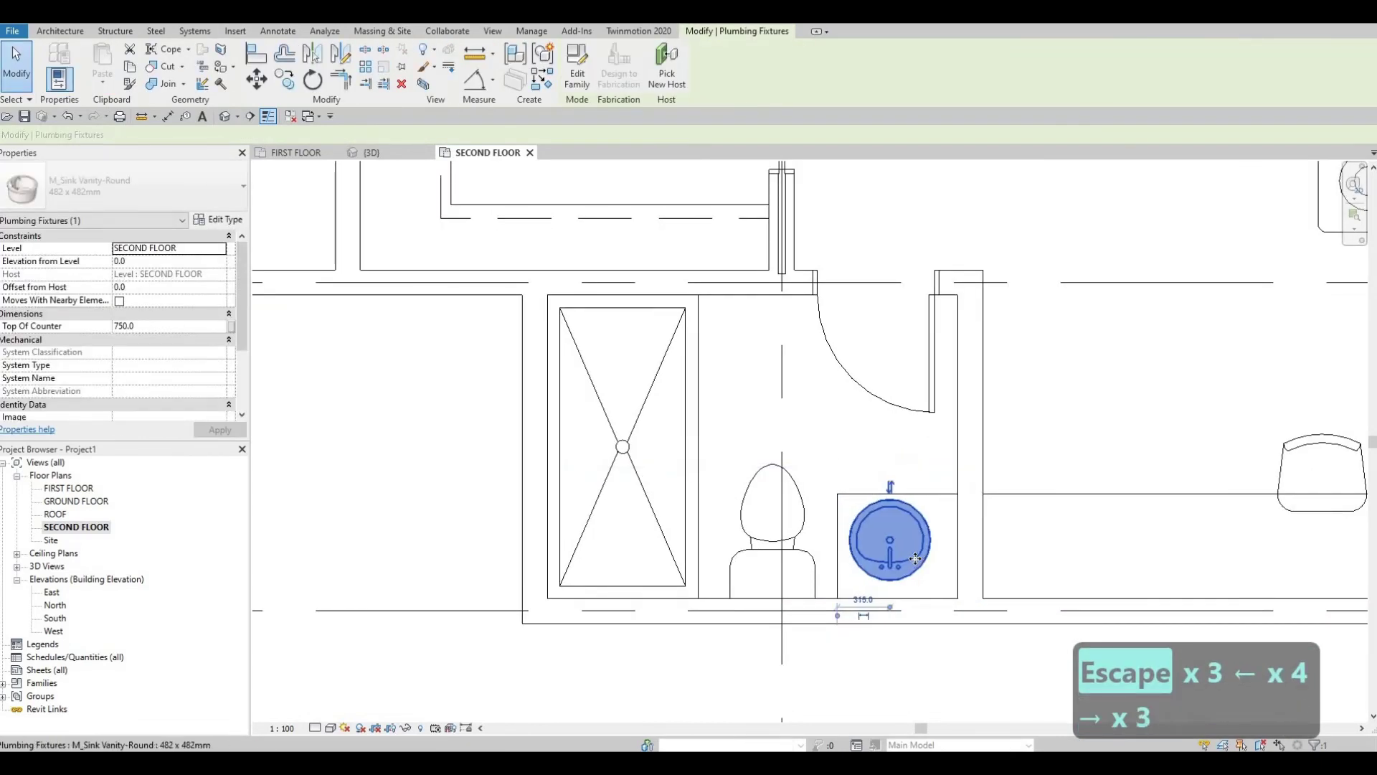
{"action": "key", "text": "Right"}
{"action": "key", "text": "Down"}
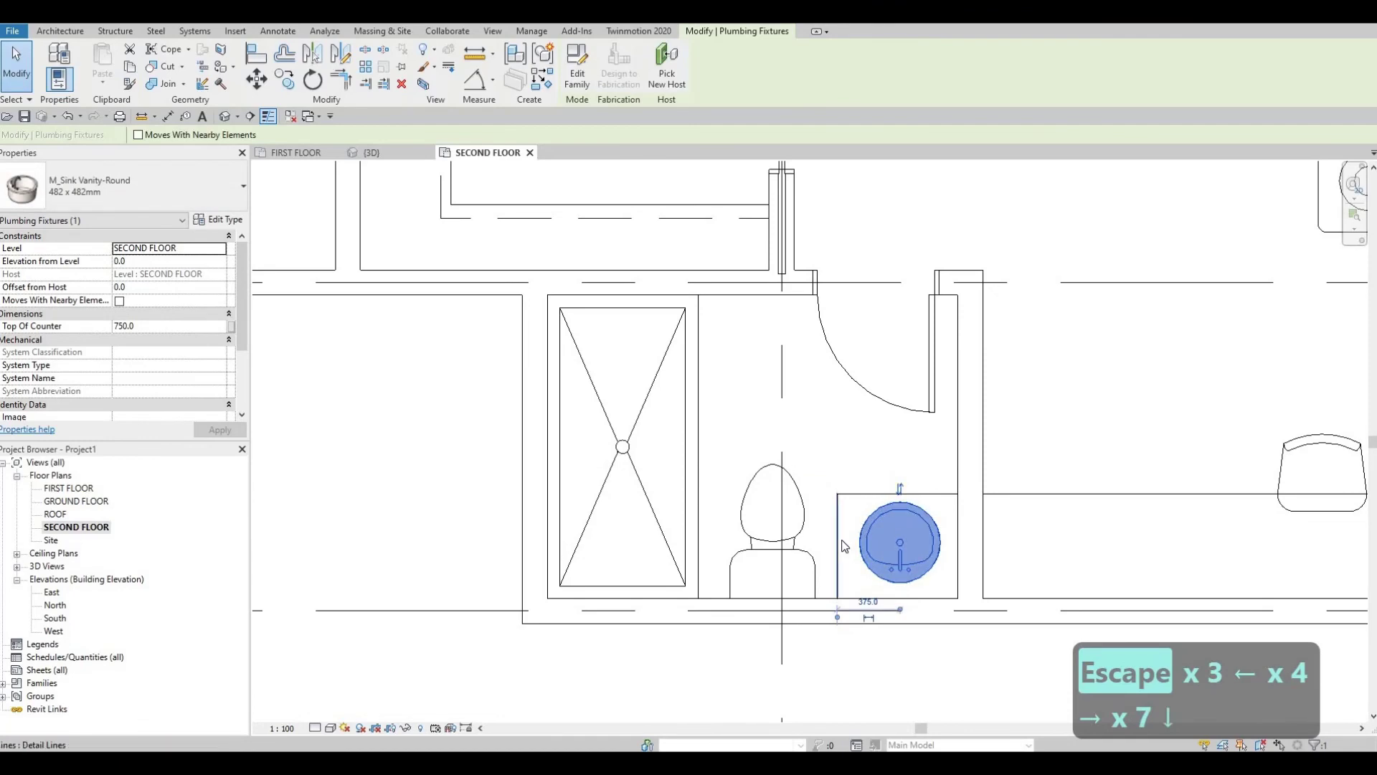
Step: Shift the bottom counter's left edge further left, about 855 from the right wall's centre, and nudge the sink left to recentre it
{"action": "left_click", "coordinate": [838, 513]}
{"action": "key", "text": "Left"}
{"action": "key", "text": "Left"}
{"action": "key", "text": "Left"}
{"action": "key", "text": "Left"}
{"action": "scroll", "coordinate": [838, 514], "scroll_direction": "down", "scroll_amount": 2}
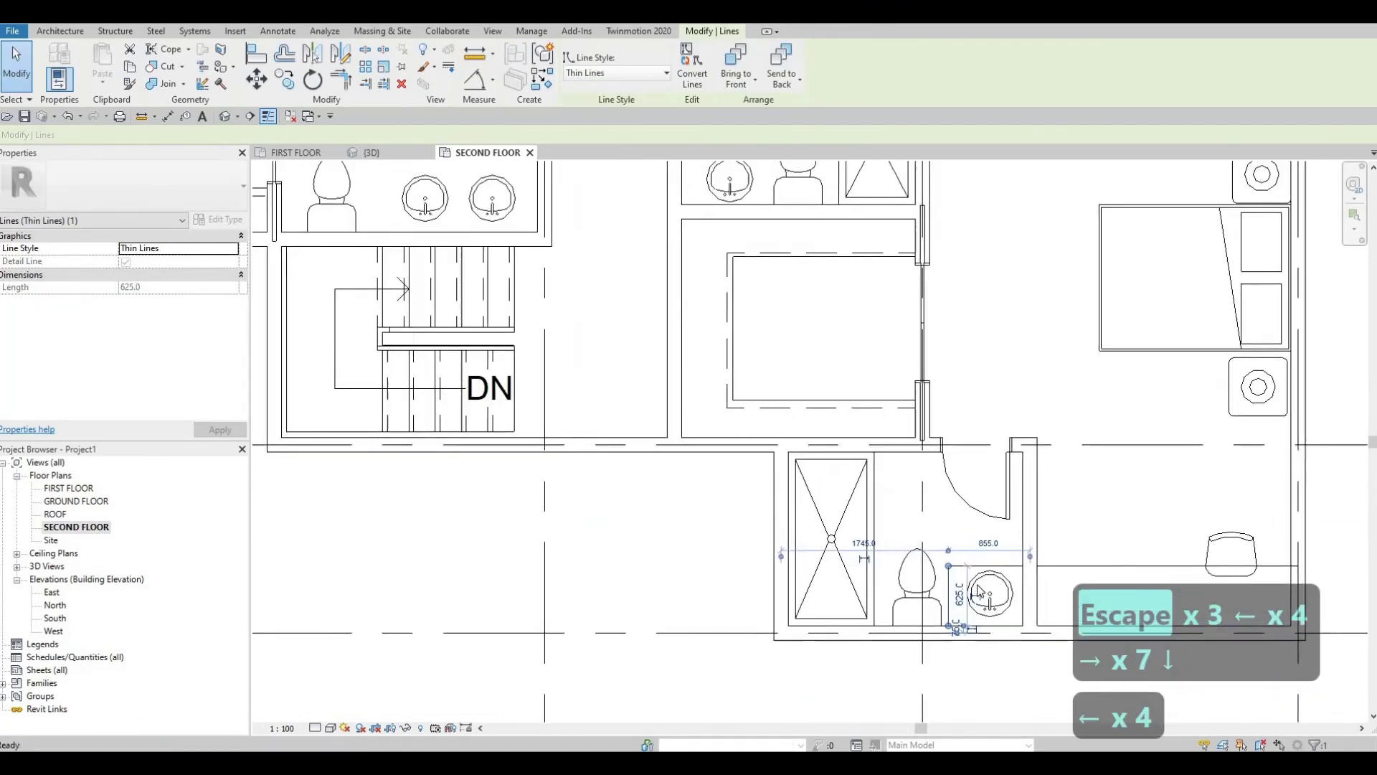
{"action": "scroll", "coordinate": [977, 587], "scroll_direction": "down", "scroll_amount": 2}
{"action": "key", "text": "Escape"}
{"action": "left_click", "coordinate": [977, 587]}
{"action": "key", "text": "Left"}
{"action": "key", "text": "Left"}
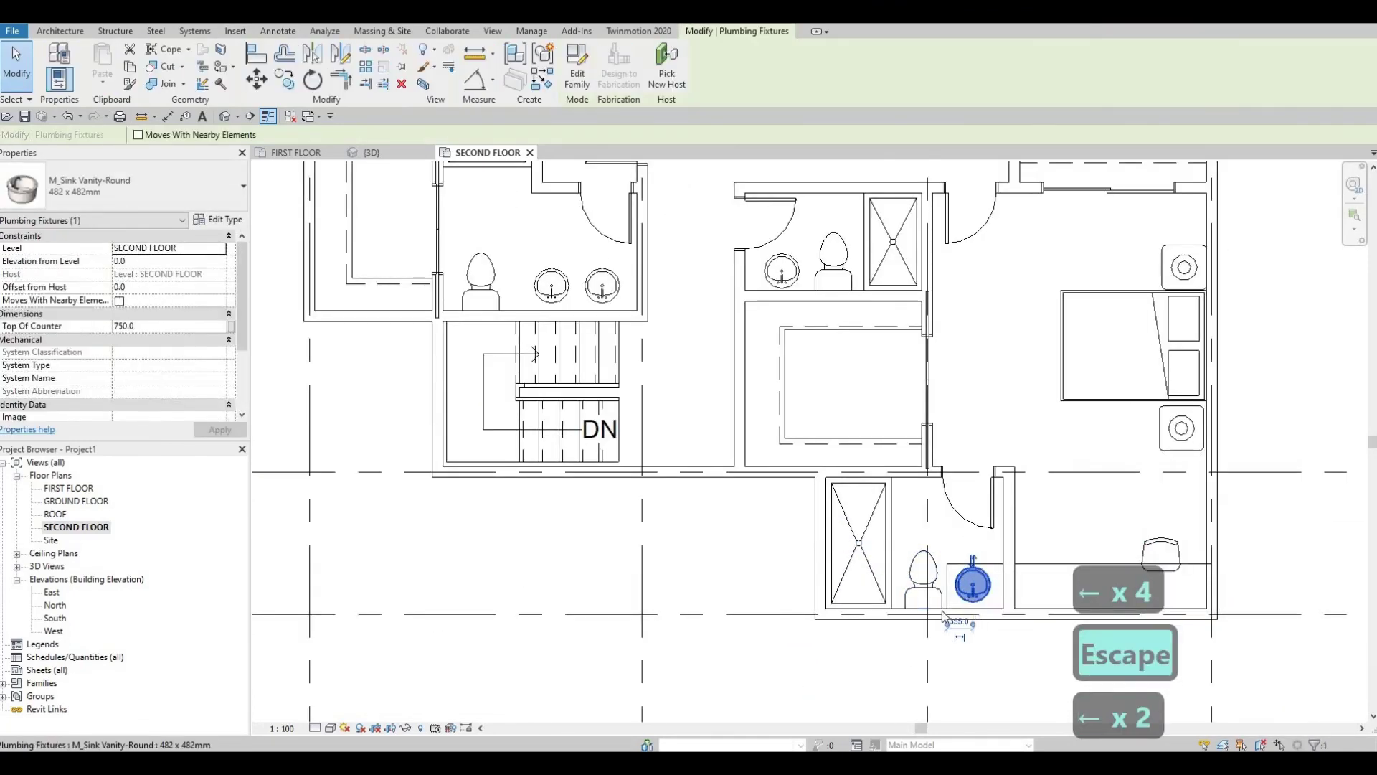
{"action": "key", "text": "Escape"}
Step: Nudge the middle bathroom's door slightly up along its wall, away from the sink
{"action": "middle_click_drag", "start_coordinate": [934, 426], "coordinate": [1027, 551]}
{"action": "key", "text": "Escape"}
{"action": "scroll", "coordinate": [838, 388], "scroll_direction": "up", "scroll_amount": 3}
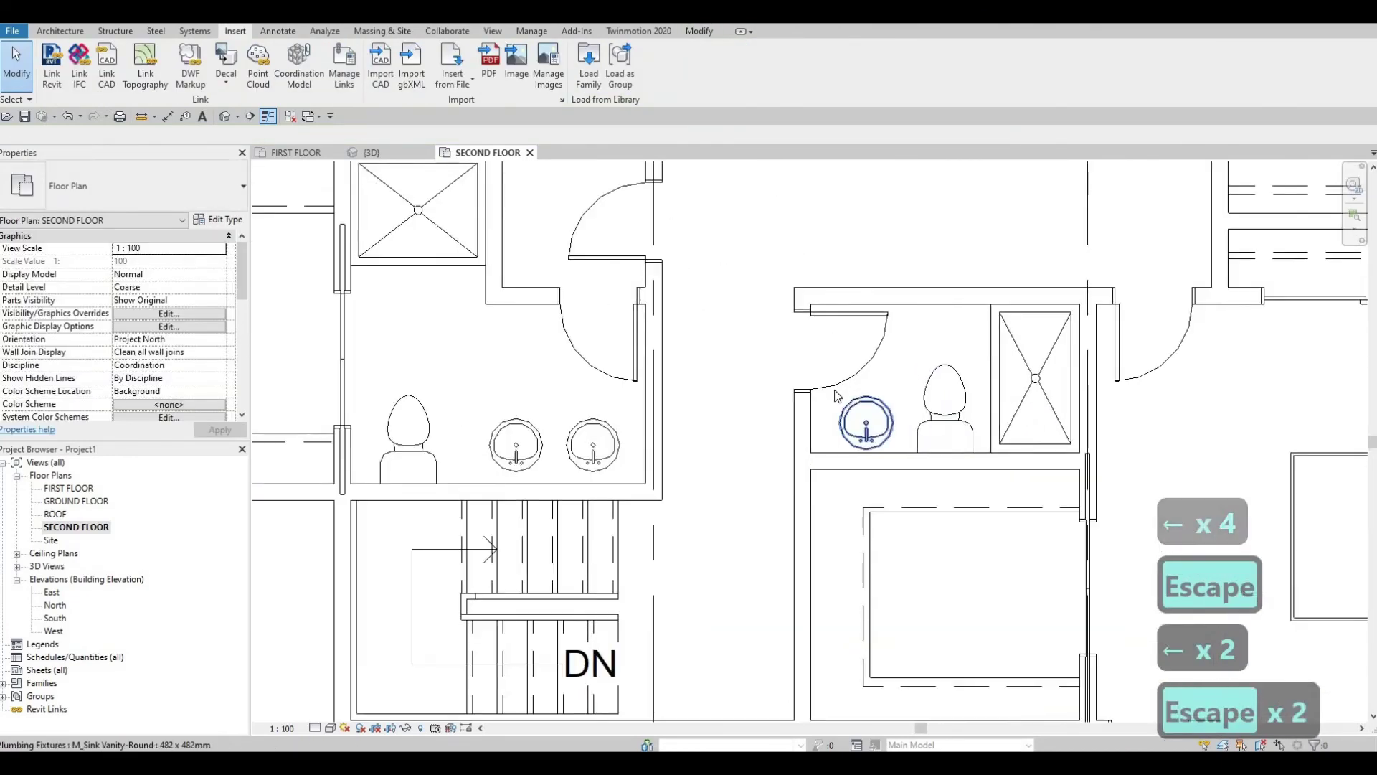
{"action": "scroll", "coordinate": [838, 381], "scroll_direction": "up", "scroll_amount": 1}
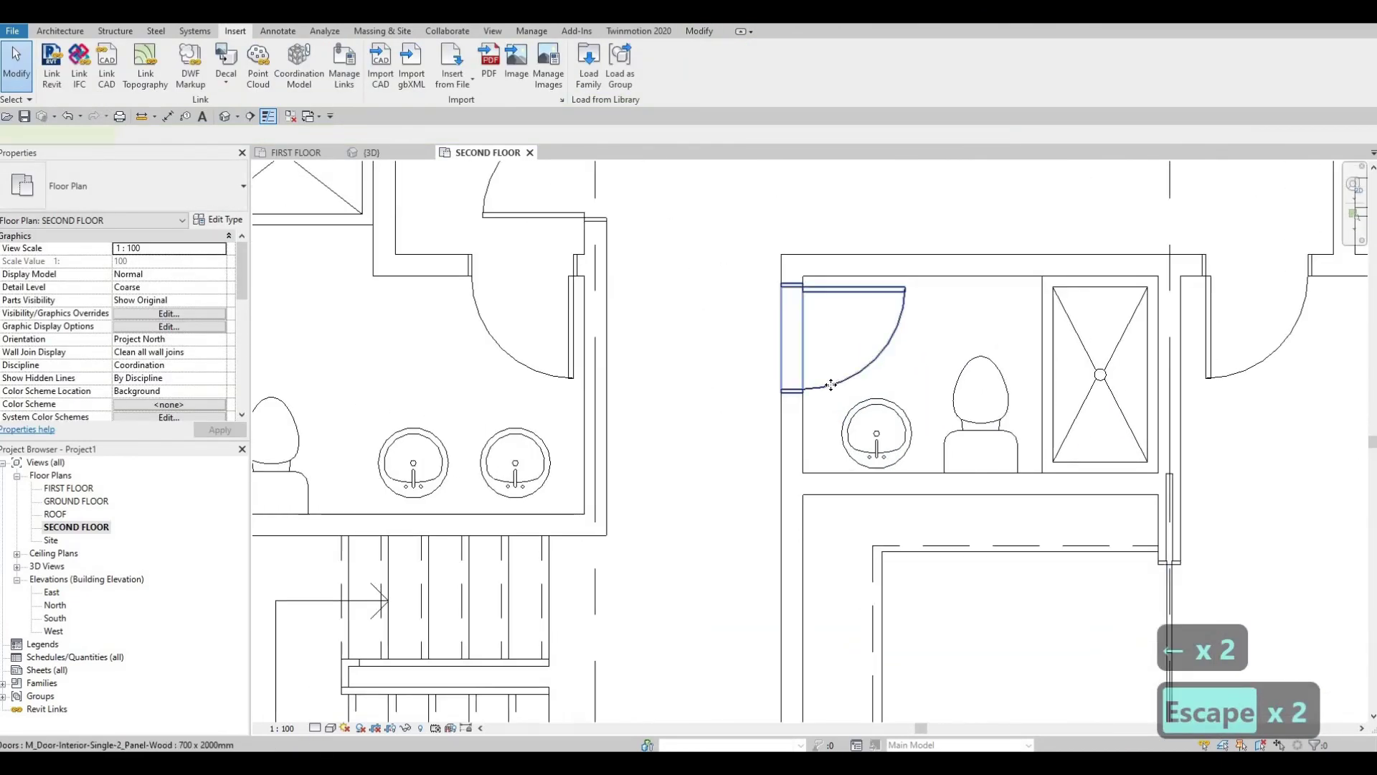
{"action": "left_click", "coordinate": [831, 385]}
{"action": "key", "text": "Up"}
{"action": "key", "text": "Up"}
{"action": "key", "text": "Up"}
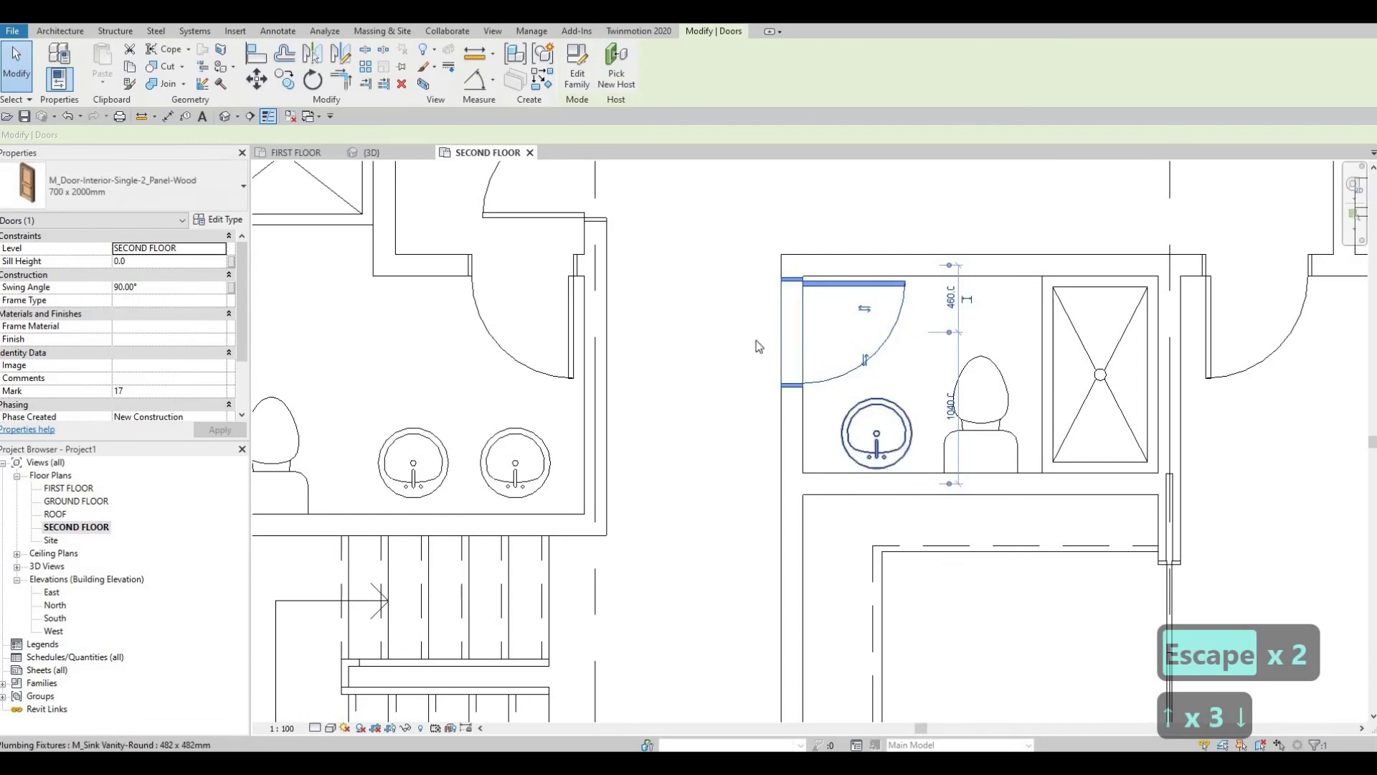
{"action": "scroll", "coordinate": [846, 344], "scroll_direction": "down", "scroll_amount": 2}
{"action": "scroll", "coordinate": [980, 511], "scroll_direction": "down", "scroll_amount": 1}
{"action": "key", "text": "Escape"}
{"action": "key", "text": "Escape"}
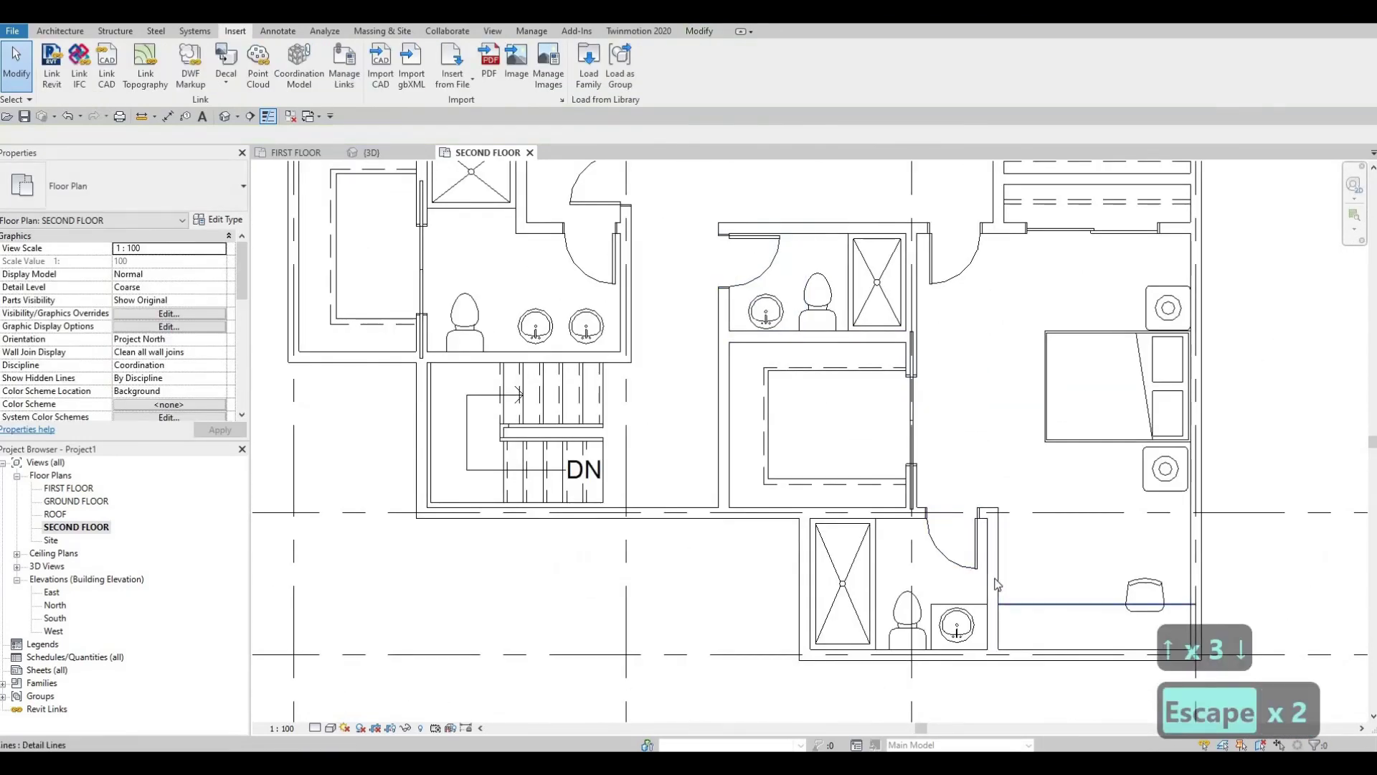
Step: Outline a counter about 545 deep around the middle bathroom's sink with thin detail lines, from the door-side wall to the wall behind the sink
{"action": "left_click", "coordinate": [997, 585]}
{"action": "key", "text": "c"}
{"action": "key", "text": "s"}
{"action": "scroll", "coordinate": [718, 287], "scroll_direction": "up", "scroll_amount": 3}
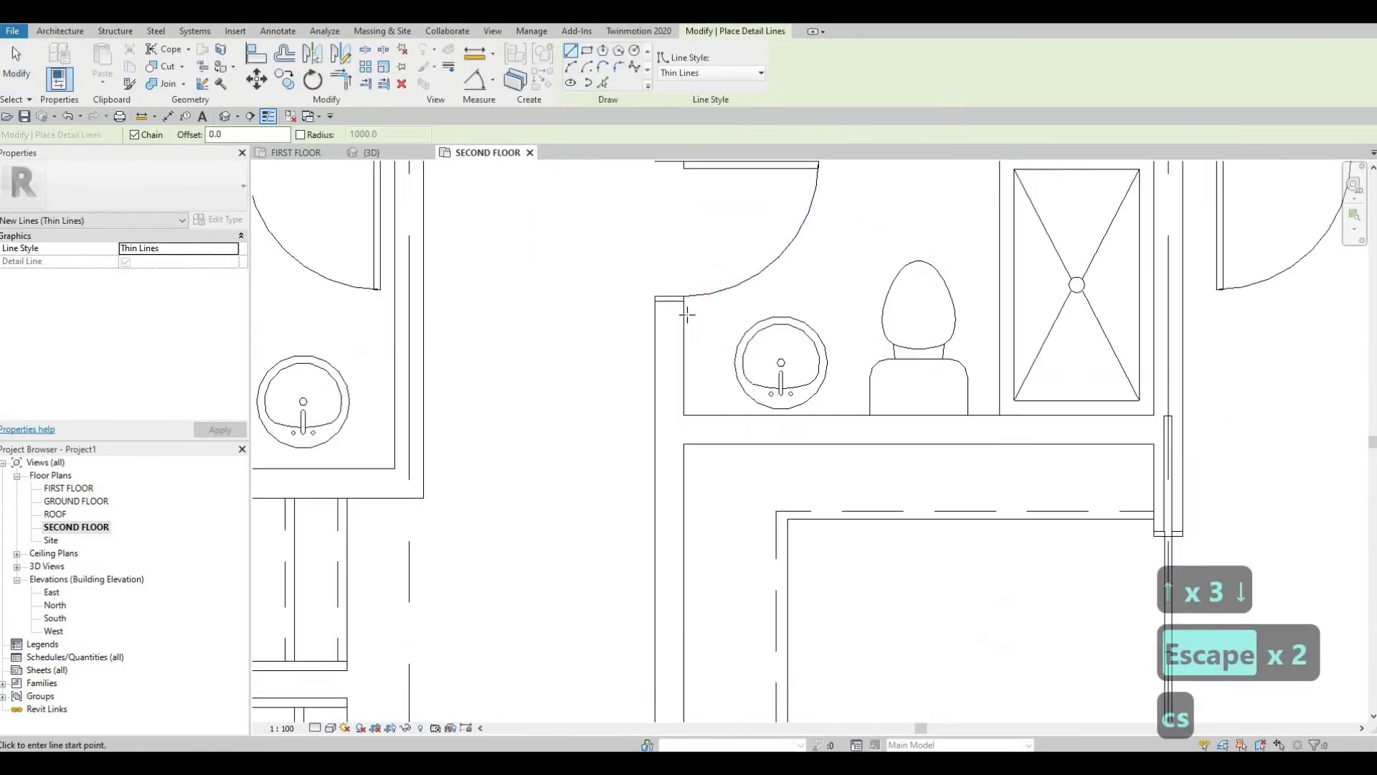
{"action": "left_click", "coordinate": [685, 309]}
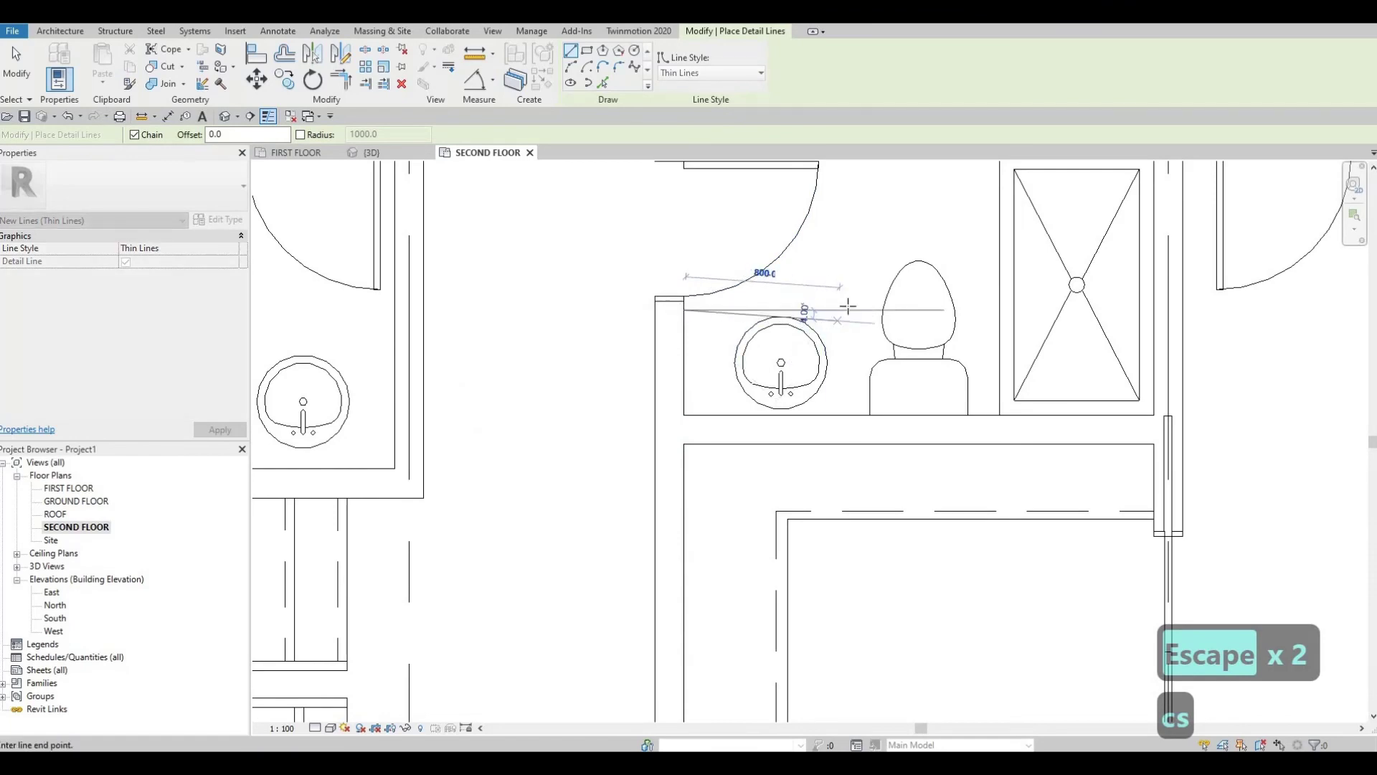
{"action": "left_click", "coordinate": [850, 309]}
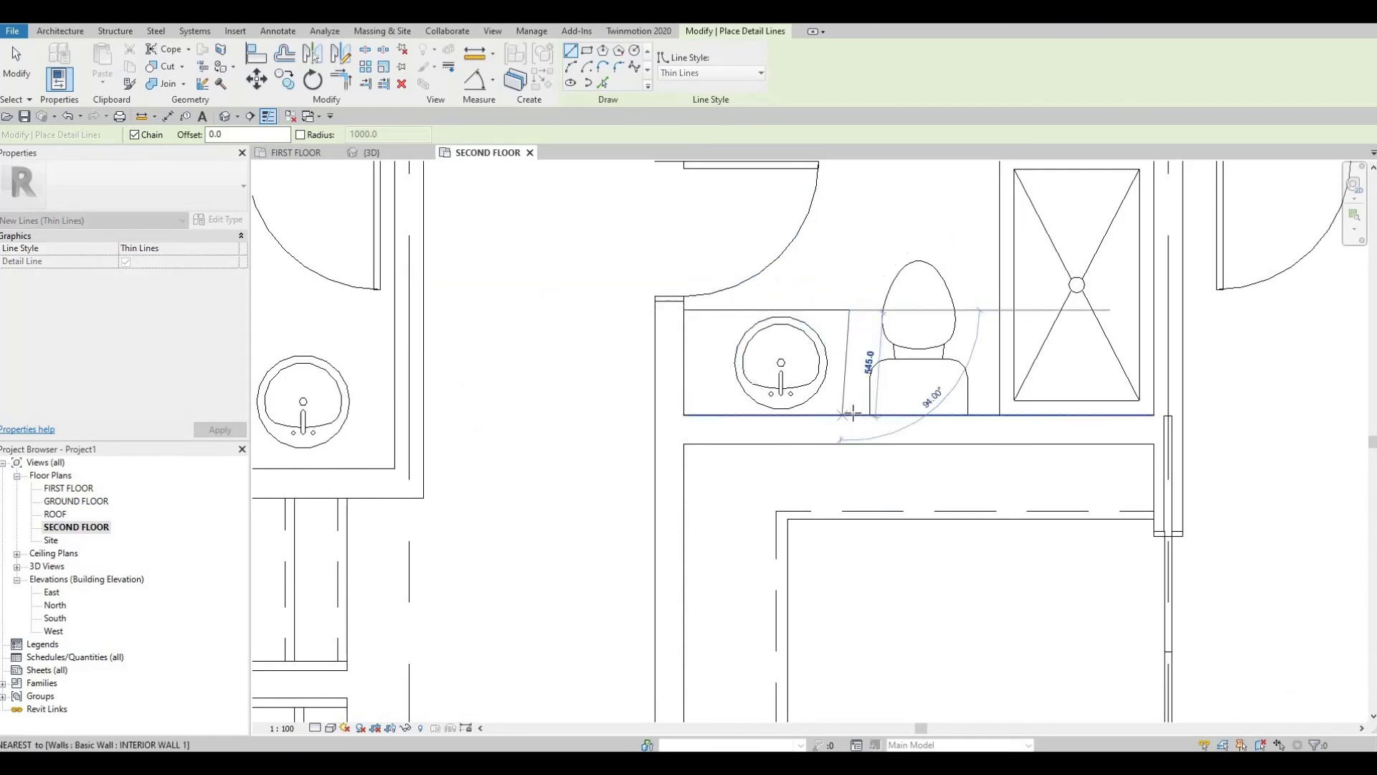
{"action": "left_click", "coordinate": [850, 415]}
{"action": "key", "text": "Escape"}
Step: Outline a counter about 1576 wide and 680 deep around the left bathroom's two sinks with thin detail lines, ending at the right wall
{"action": "scroll", "coordinate": [871, 379], "scroll_direction": "down", "scroll_amount": 2}
{"action": "middle_click_drag", "start_coordinate": [617, 418], "coordinate": [907, 437]}
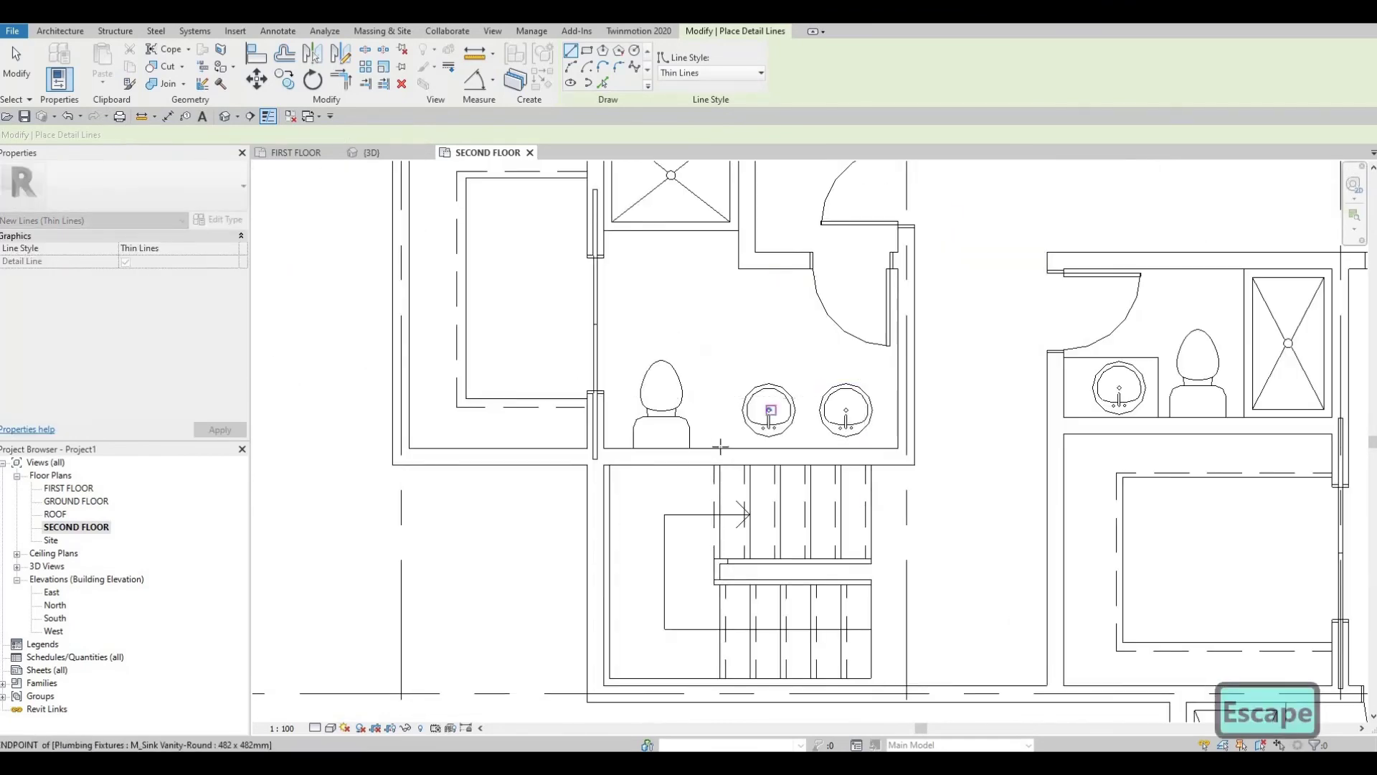
{"action": "left_click", "coordinate": [718, 448]}
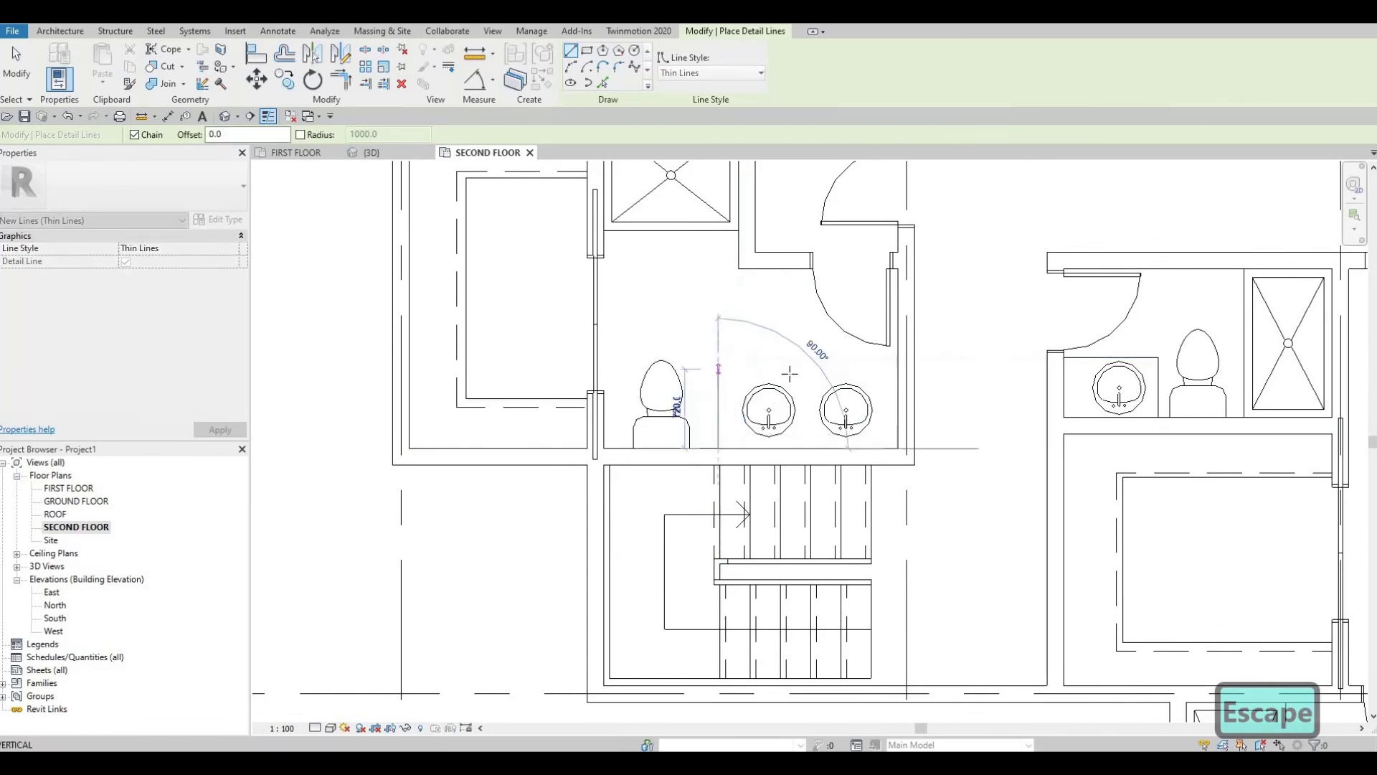
{"action": "left_click", "coordinate": [893, 373]}
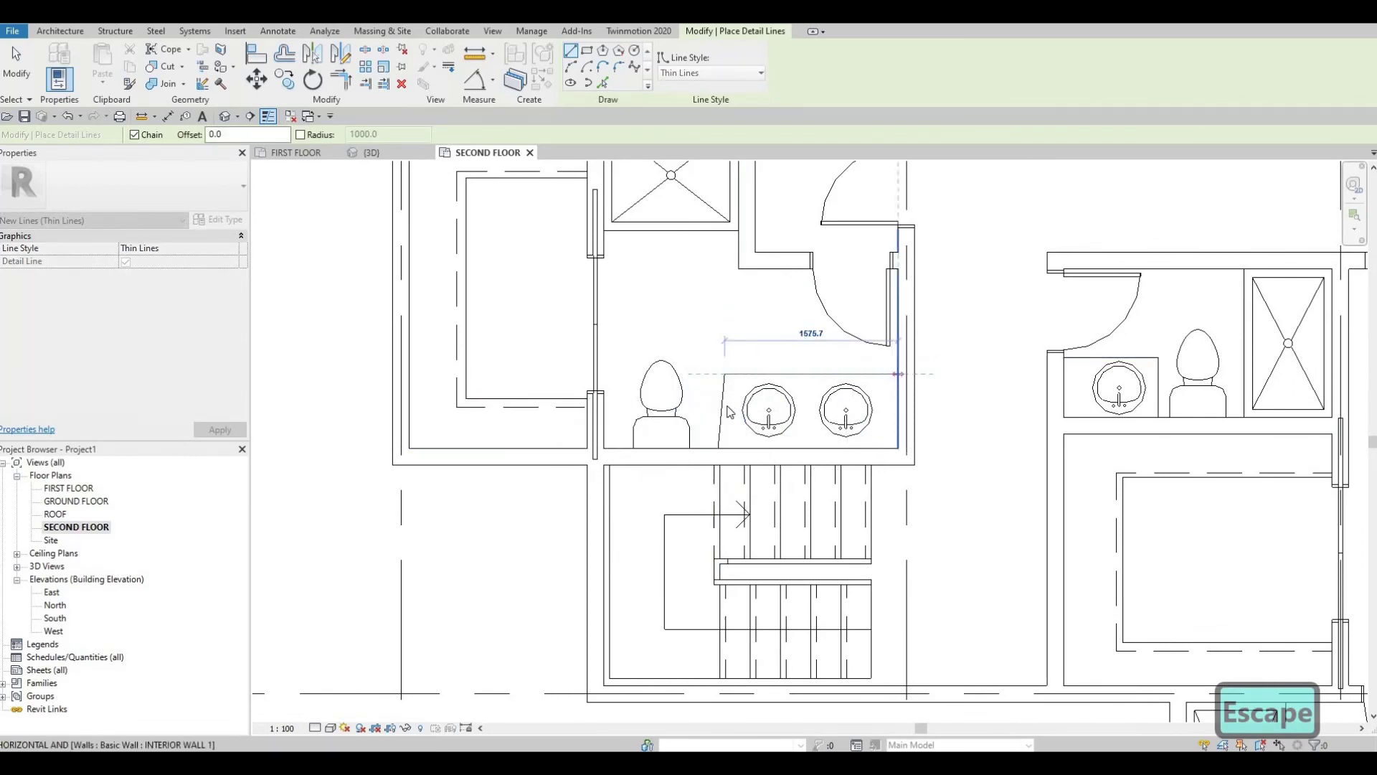
{"action": "key", "text": "Escape"}
{"action": "key", "text": "Escape"}
Step: Straighten the slanted left edge of the twin-sink counter by moving its lower end until the line is vertical
{"action": "left_click", "coordinate": [721, 445]}
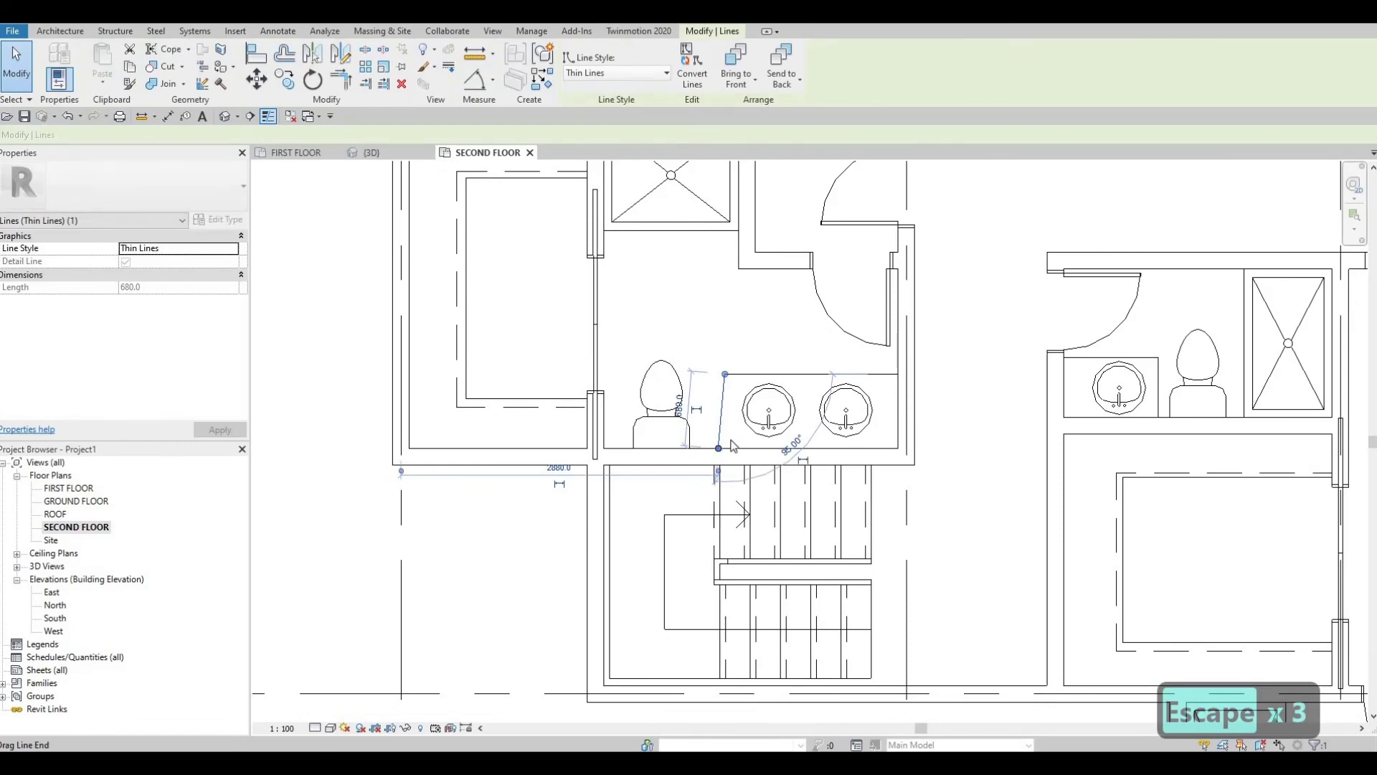
{"action": "left_click_drag", "start_coordinate": [731, 440], "coordinate": [737, 440]}
{"action": "key", "text": "Escape"}
{"action": "key", "text": "Escape"}
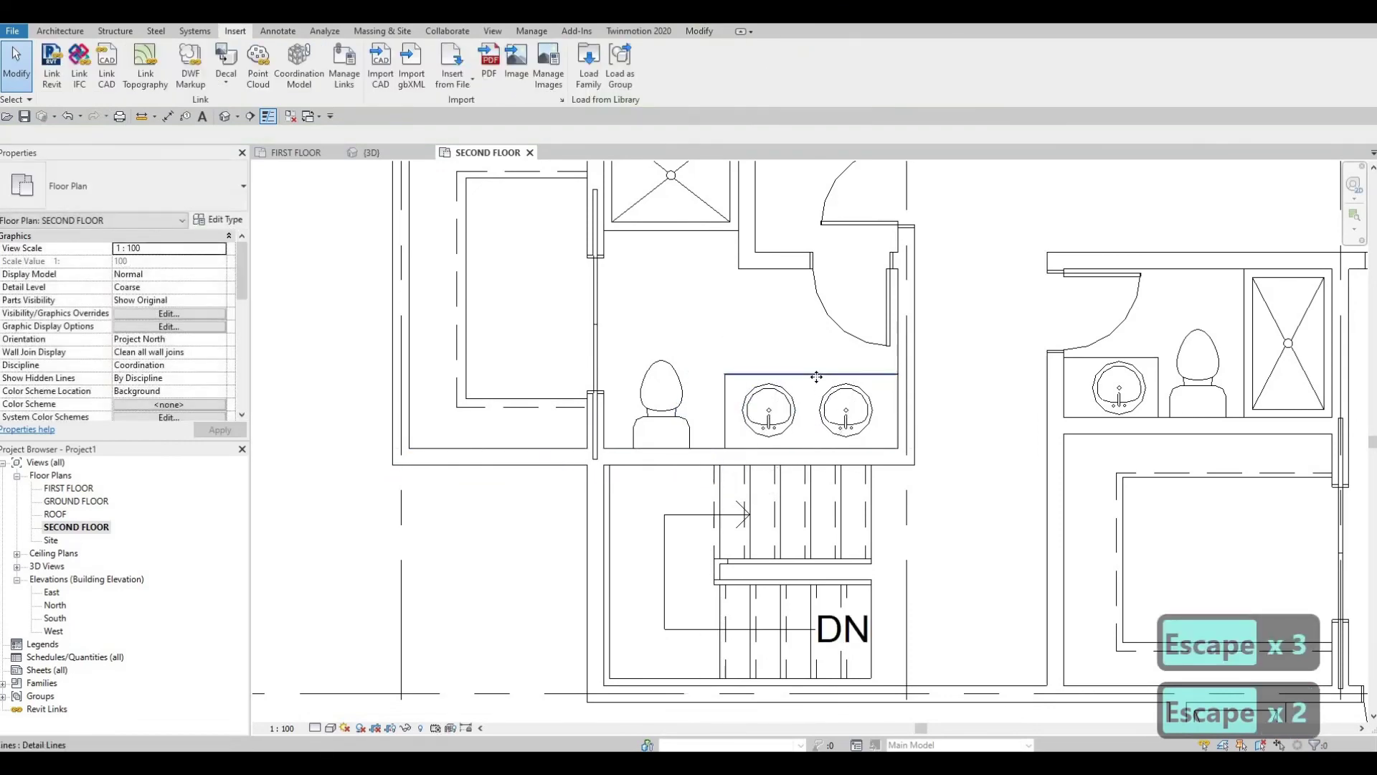
Step: Nudge the front edge line of the twin-sink counter slightly down, closer to the sinks
{"action": "left_click", "coordinate": [816, 374]}
{"action": "key", "text": "Down"}
{"action": "key", "text": "Down"}
{"action": "scroll", "coordinate": [663, 381], "scroll_direction": "down", "scroll_amount": 1}
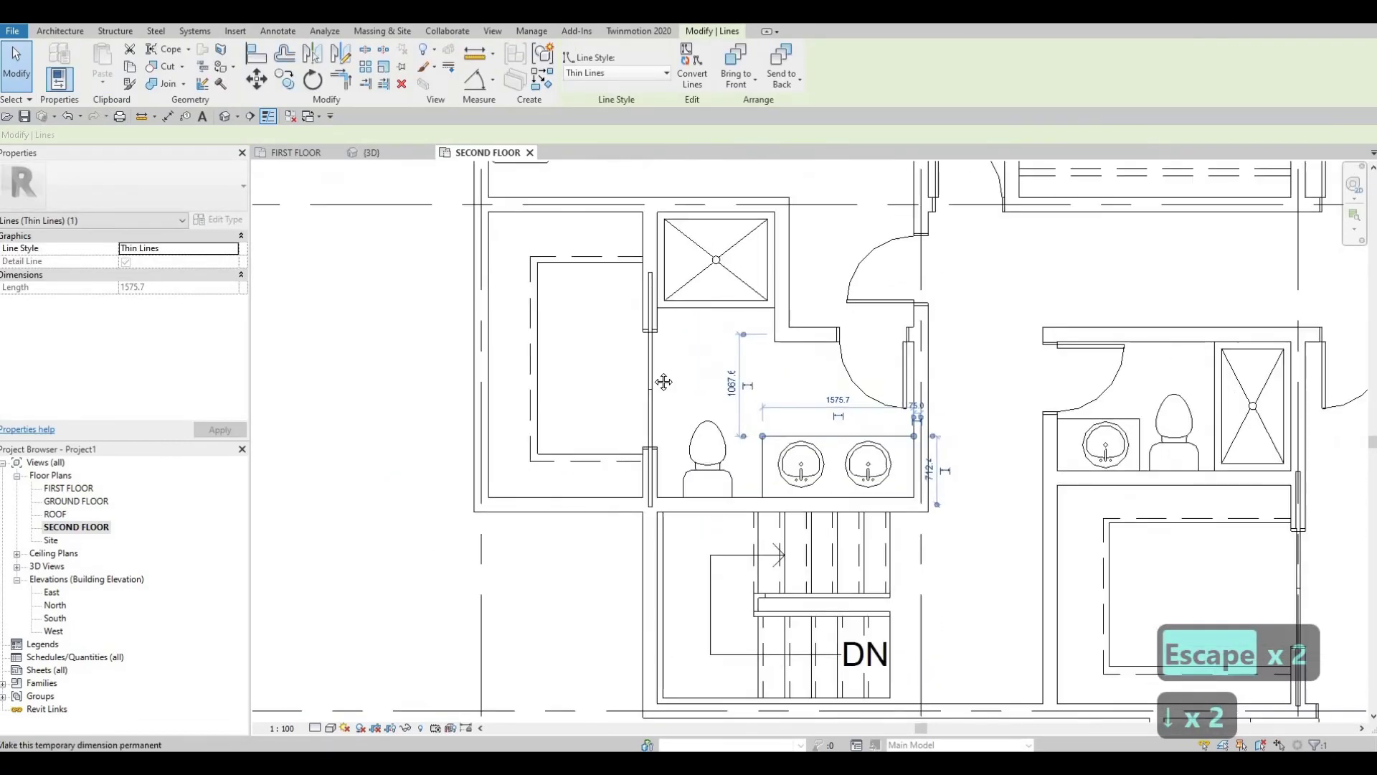
{"action": "scroll", "coordinate": [663, 382], "scroll_direction": "down", "scroll_amount": 6}
{"action": "key", "text": "Escape"}
{"action": "key", "text": "Escape"}
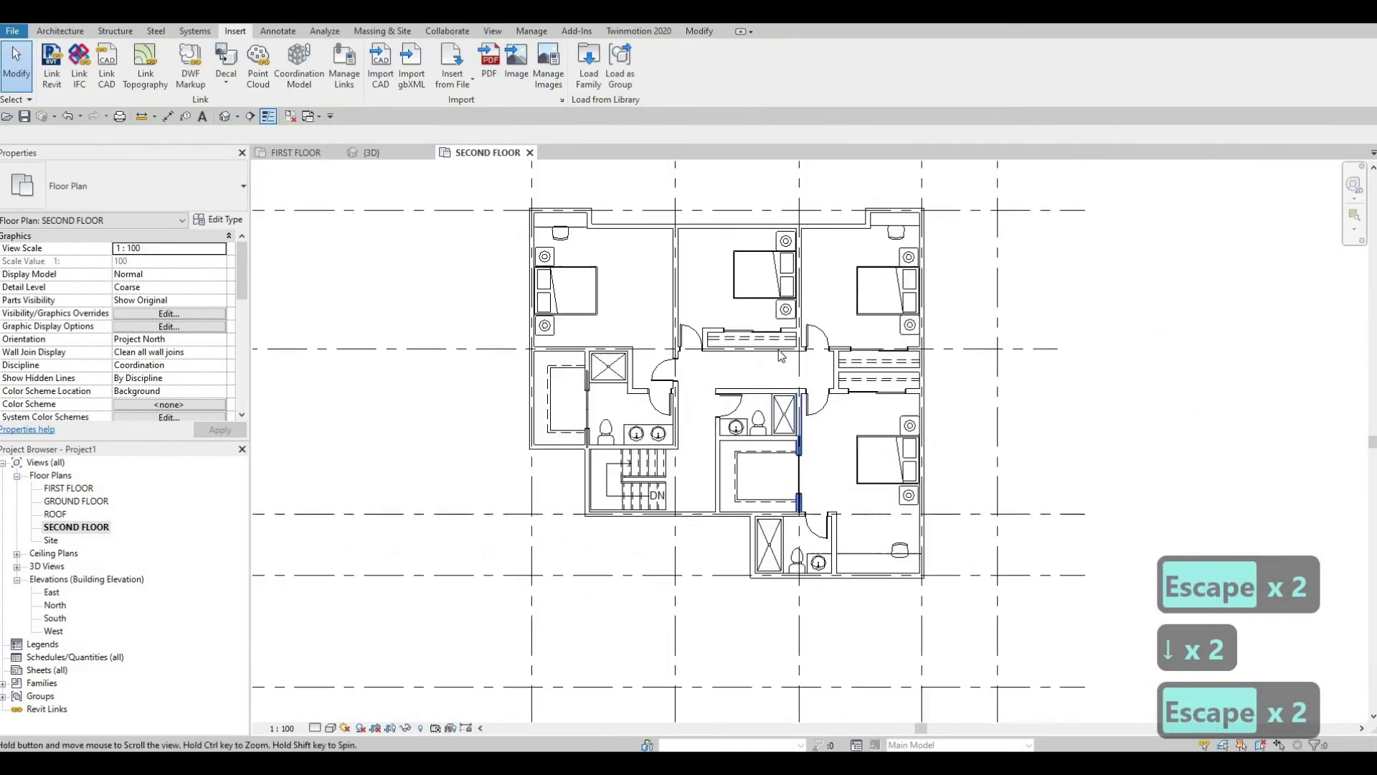
Step: Examine the whole second floor plan, checking the bathrooms, closets and bedroom furniture
{"action": "middle_click_drag", "start_coordinate": [781, 356], "coordinate": [769, 351]}
{"action": "scroll", "coordinate": [778, 353], "scroll_direction": "down", "scroll_amount": 1}
{"action": "scroll", "coordinate": [782, 352], "scroll_direction": "up", "scroll_amount": 1}
{"action": "middle_click_drag", "start_coordinate": [773, 411], "coordinate": [838, 394]}
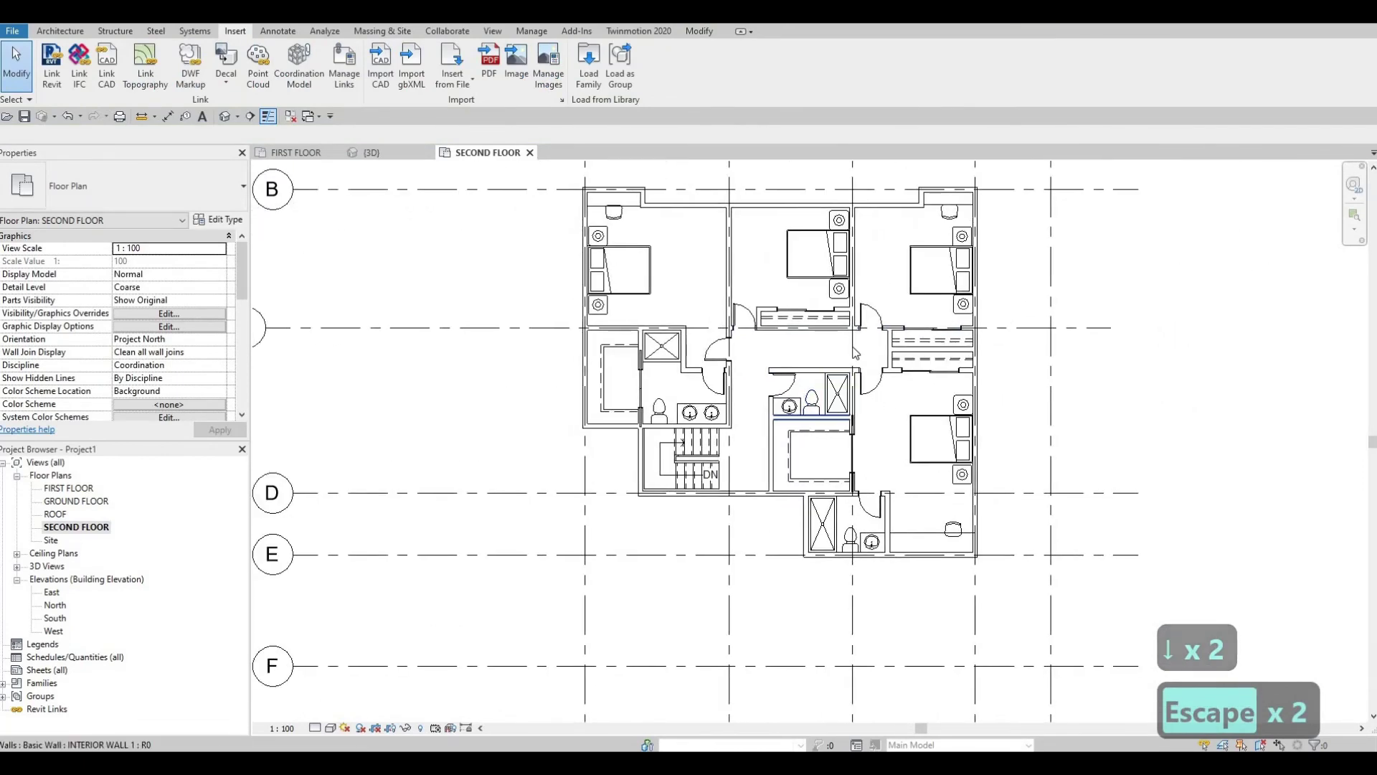
{"action": "scroll", "coordinate": [855, 352], "scroll_direction": "up", "scroll_amount": 3}
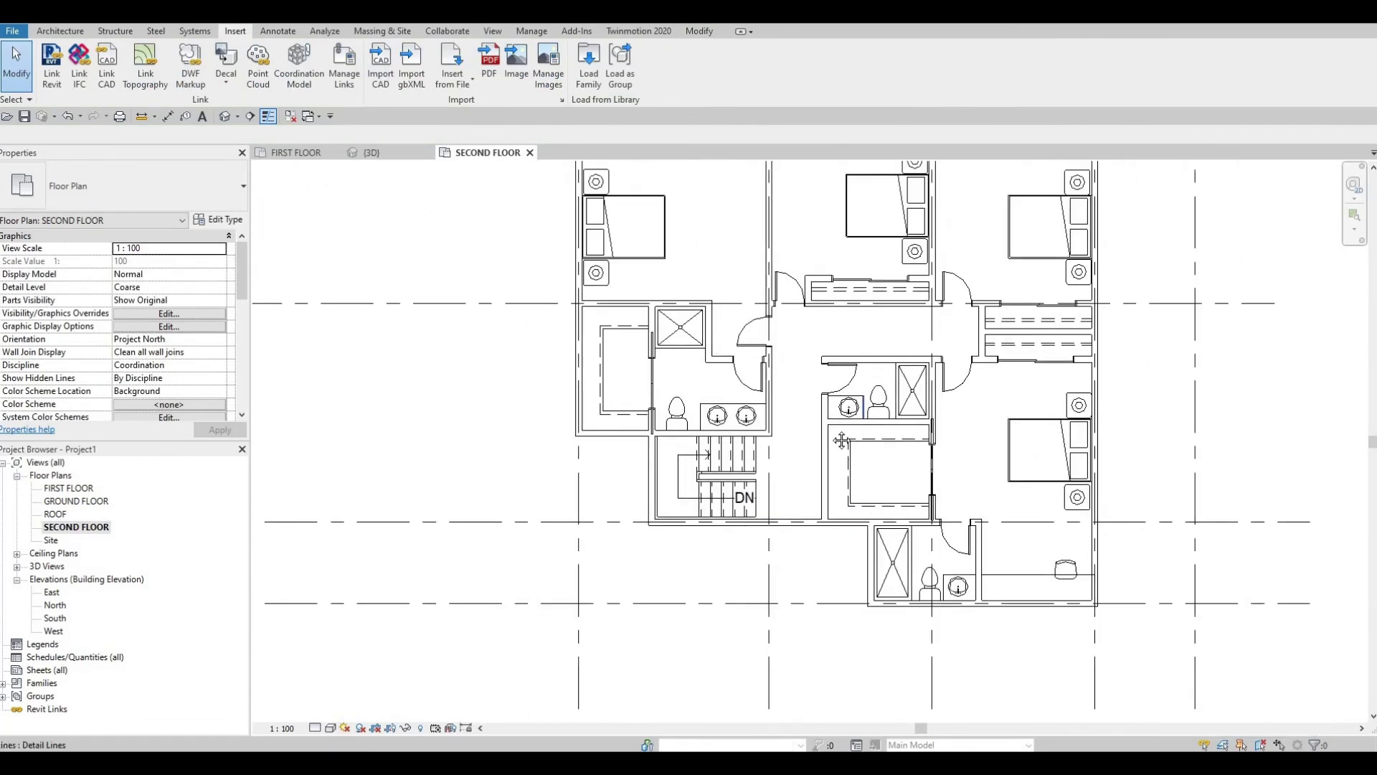
{"action": "scroll", "coordinate": [852, 441], "scroll_direction": "down", "scroll_amount": 4}
{"action": "middle_click_drag", "start_coordinate": [763, 371], "coordinate": [770, 402]}
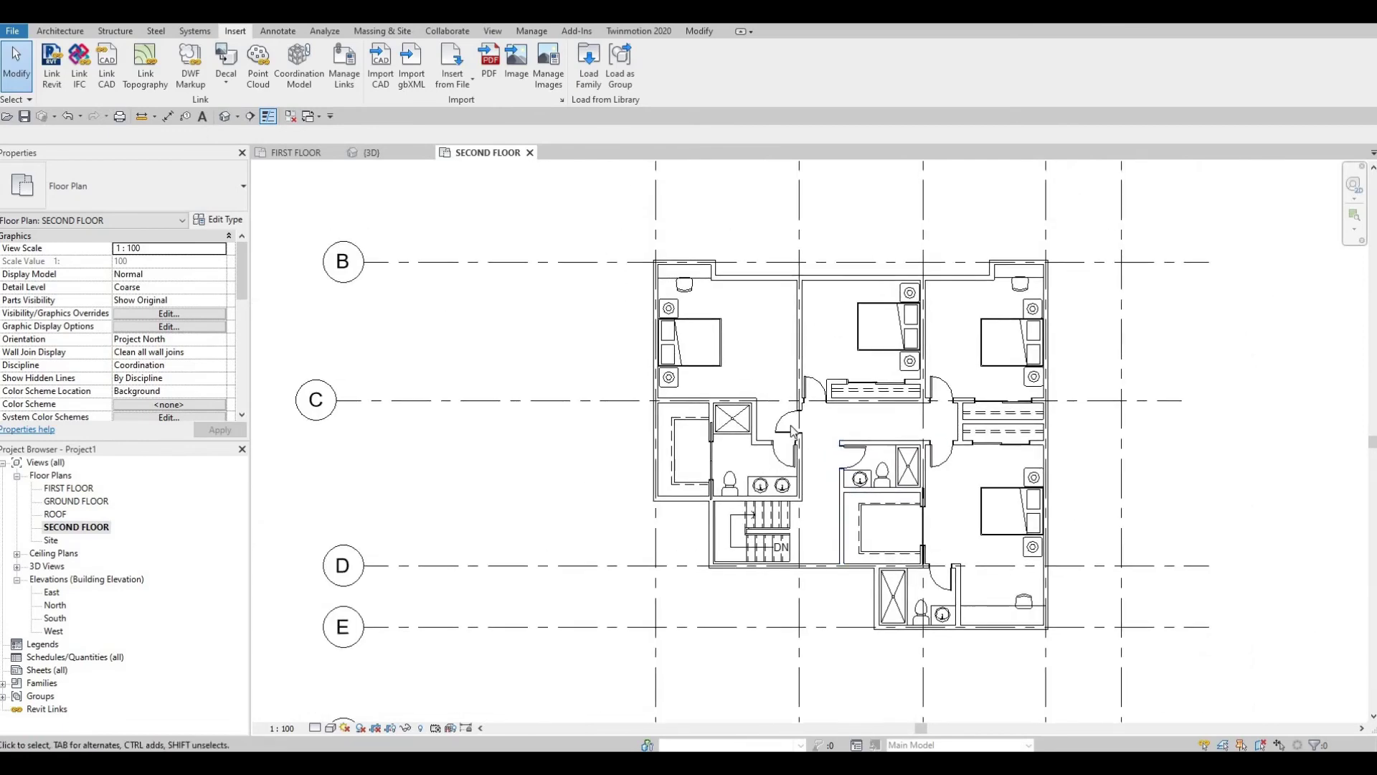
{"action": "scroll", "coordinate": [769, 411], "scroll_direction": "up", "scroll_amount": 4}
{"action": "scroll", "coordinate": [769, 411], "scroll_direction": "down", "scroll_amount": 2}
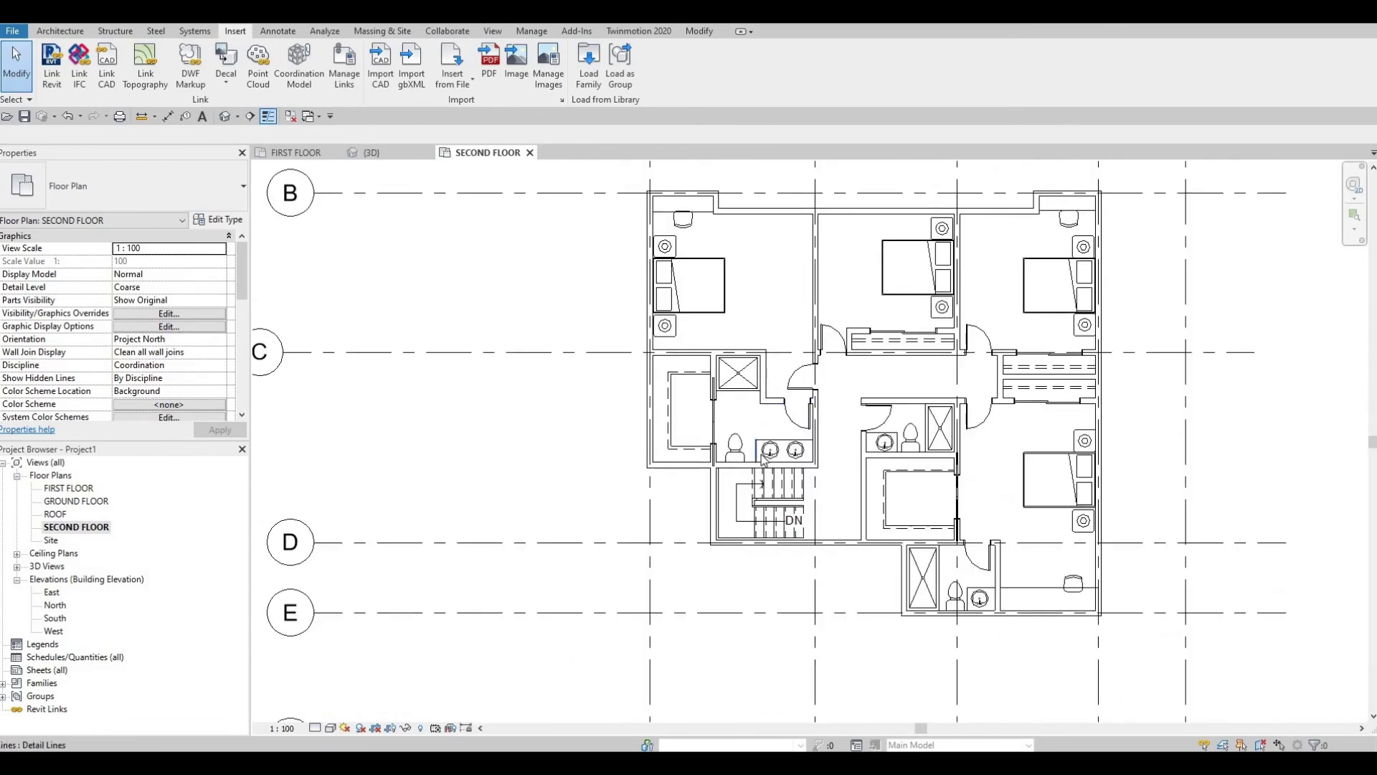